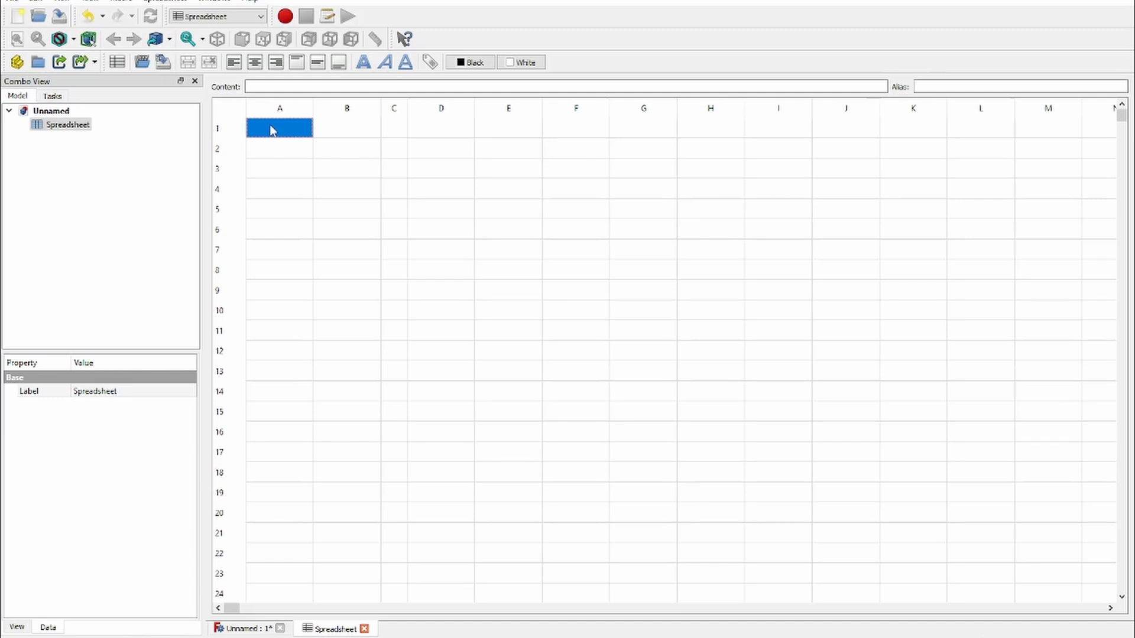
Enter the camera dimensions in A1:B2: cam_w as 43 mm and cam_h as 47 mm.
text(cam_v)
key(Tab)
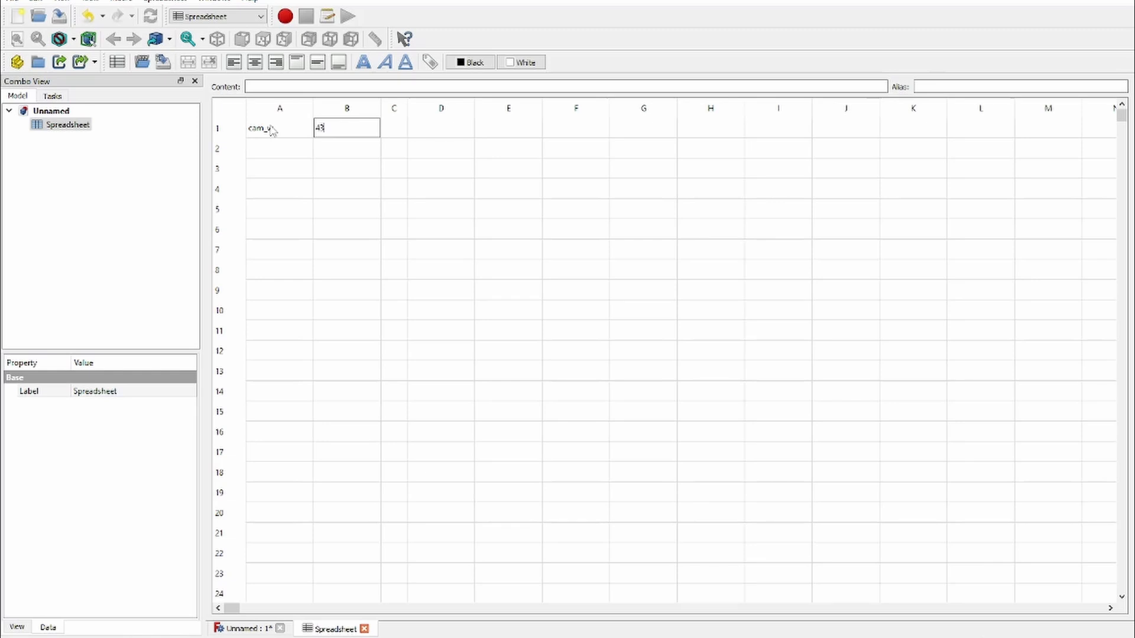
key(Return)
text(cam_h)
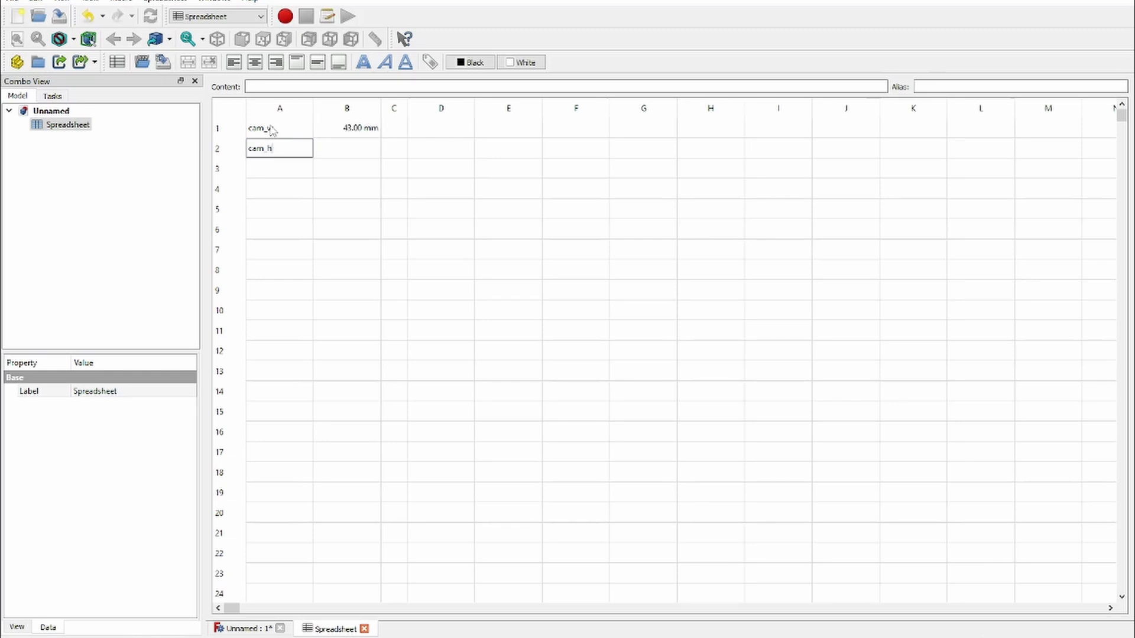
key(Tab)
text(47)
key(Return)
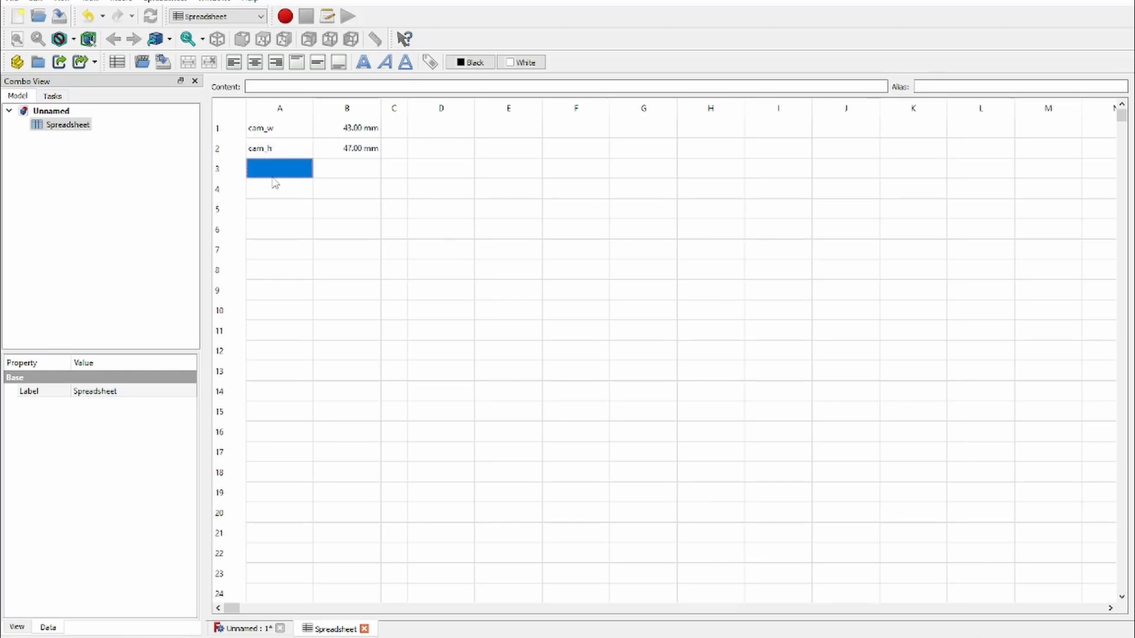
Enter the frame parameters in D1:E2: frame_d as 20 mm and frame_t as 14.5 mm.
click(442, 131)
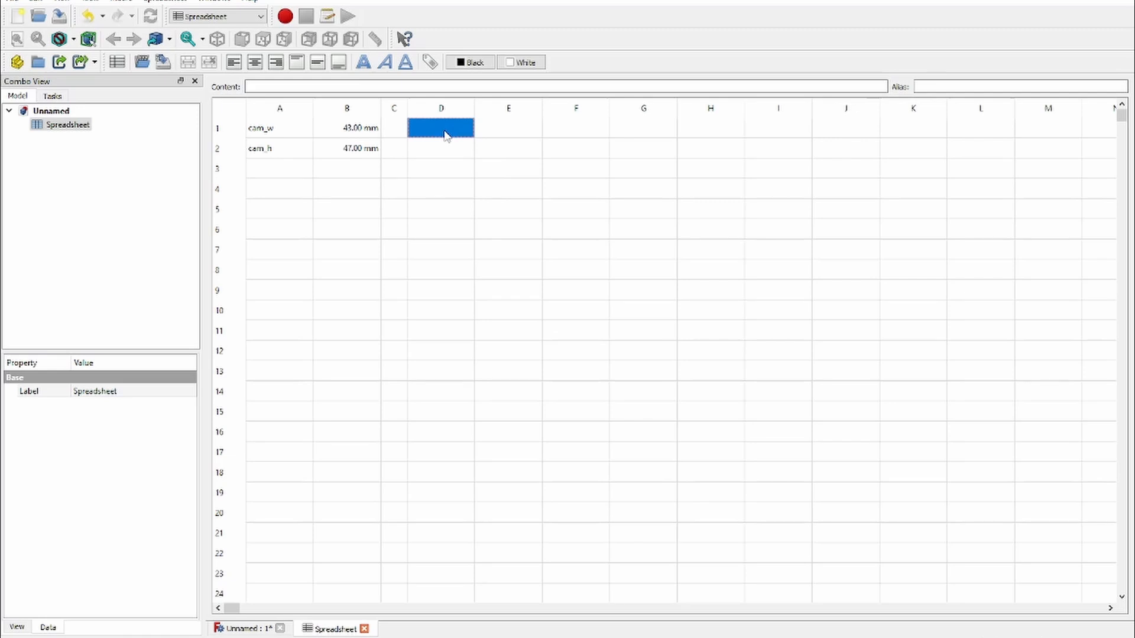
text(frame_d)
key(Tab)
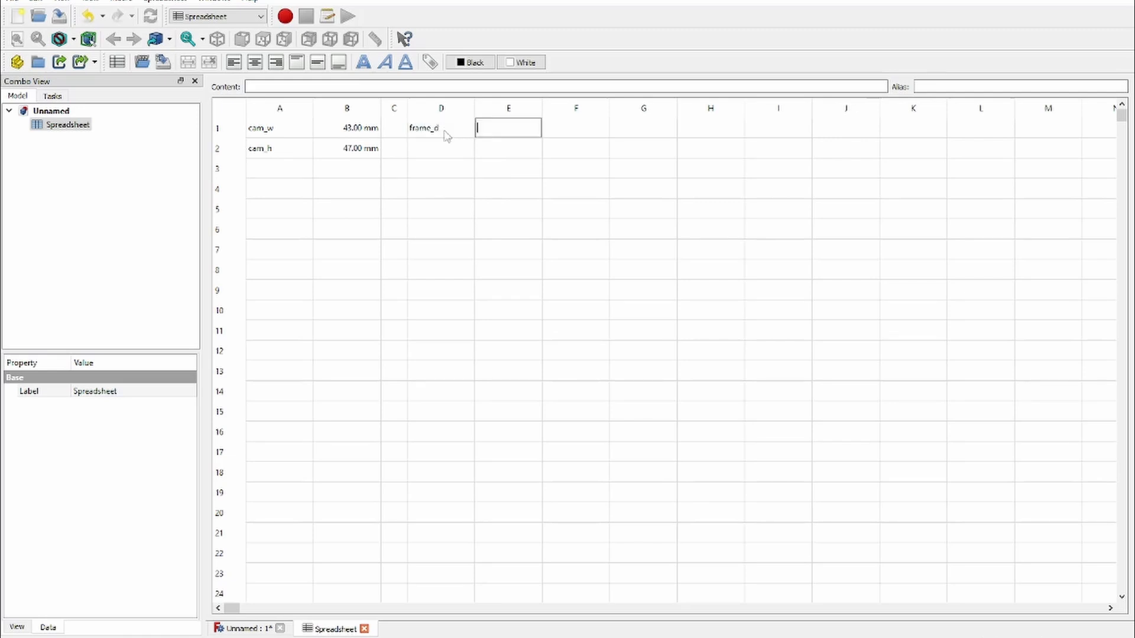
text(20mm)
key(Return)
text(frame_t)
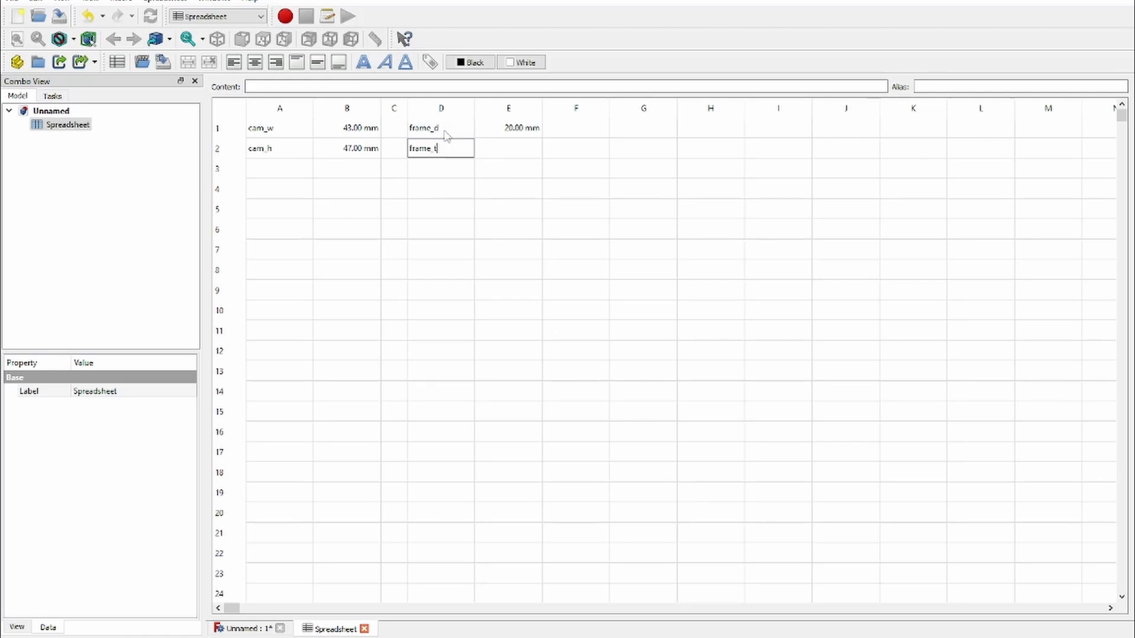
key(Tab)
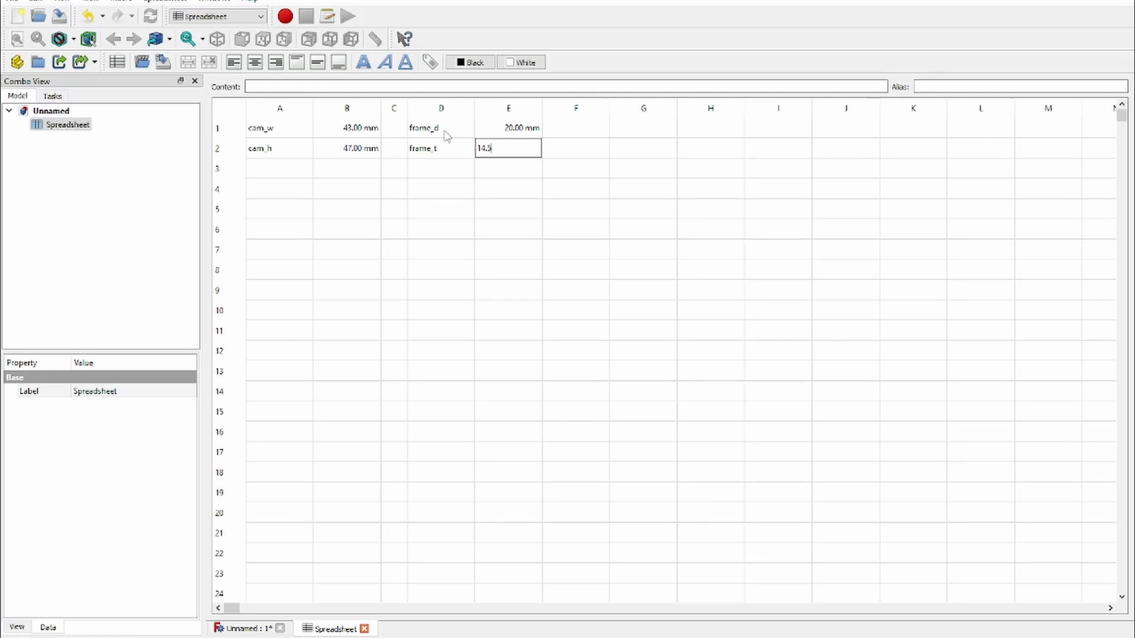
key(Return)
Add the hole_id parameter in D3 with a value of 8 mm in E3.
text(hold)
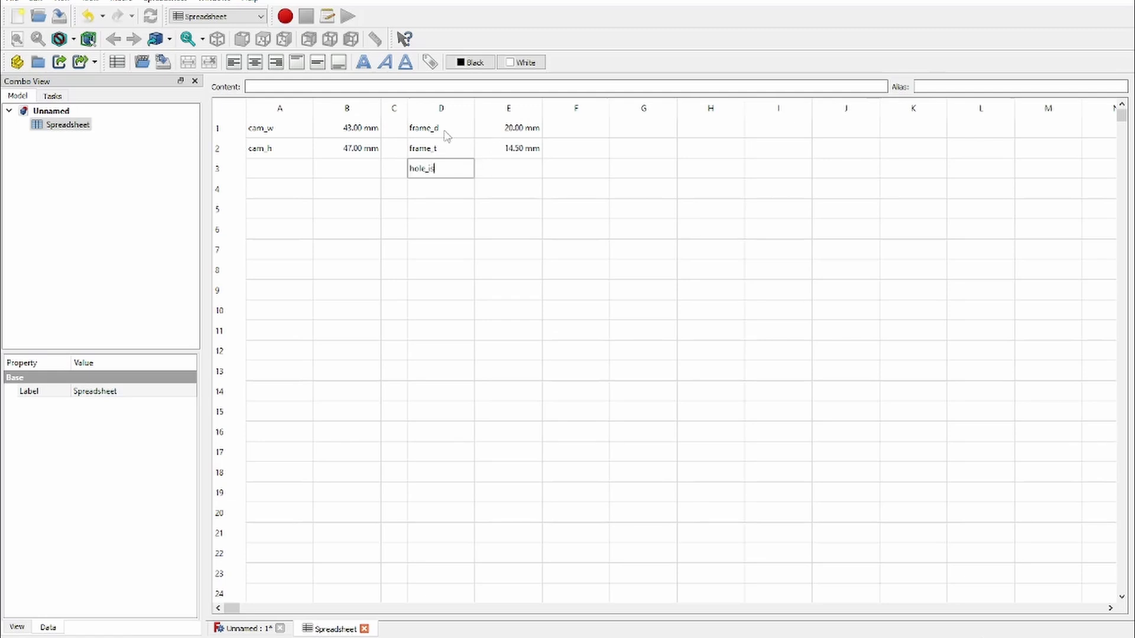
text(_id)
key(Tab)
text(8)
key(Return)
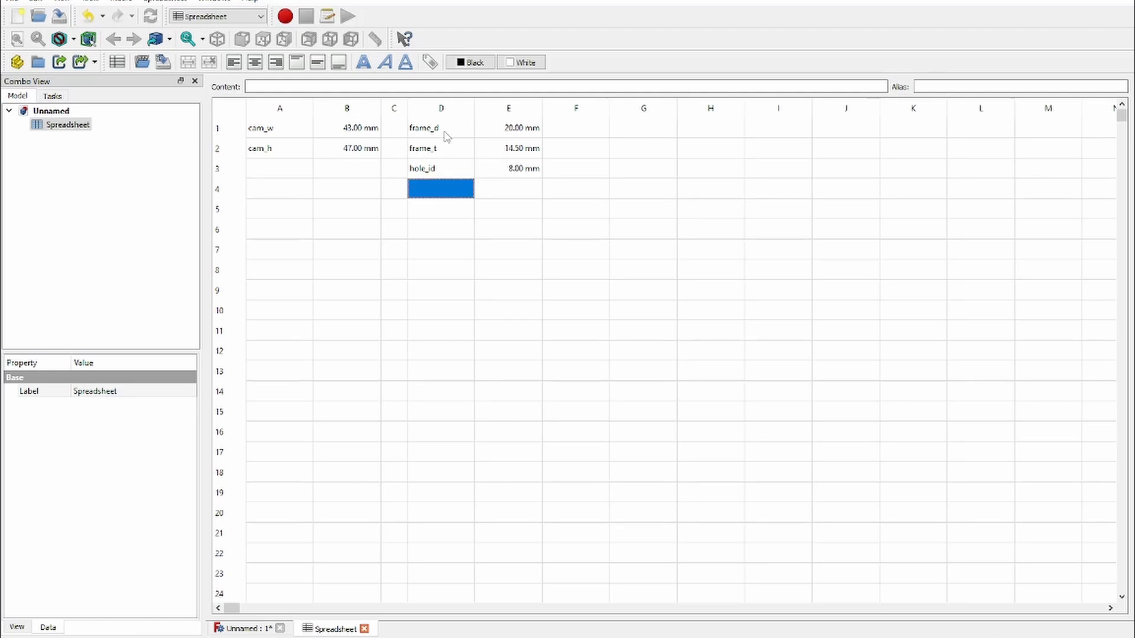
Enter the label frame_spacing in cell A3.
click(278, 190)
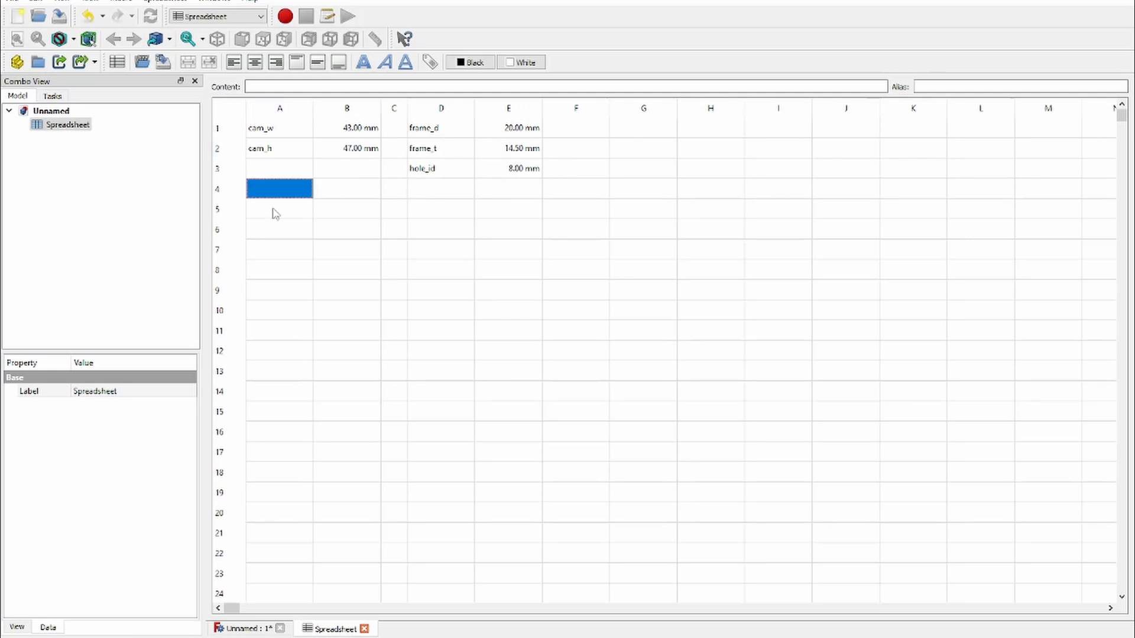
double_click(273, 210)
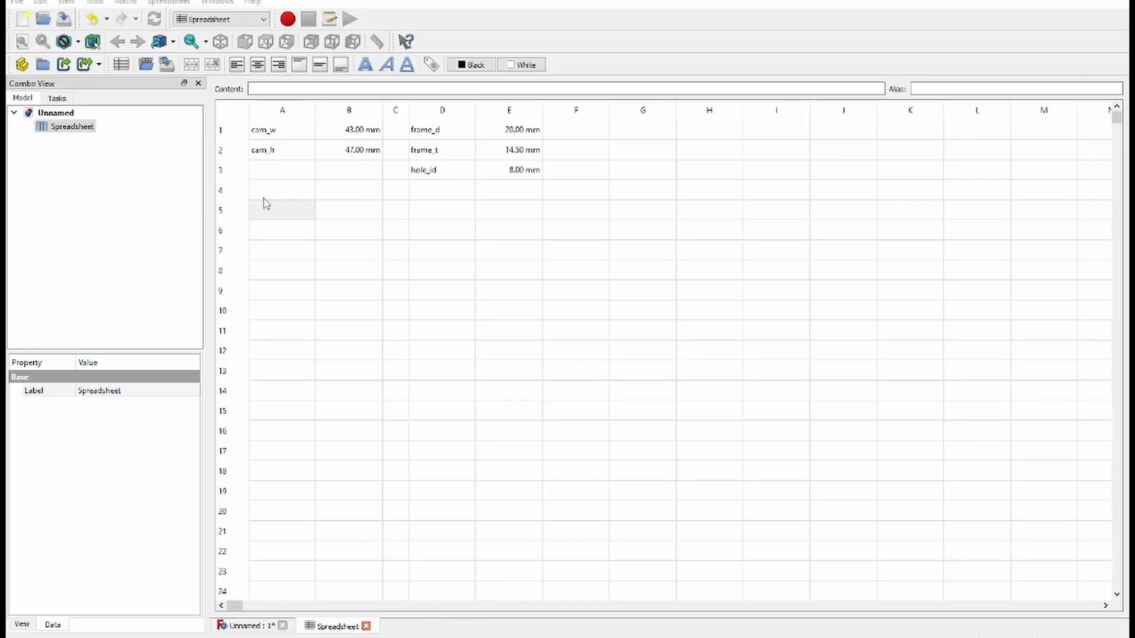
click(264, 203)
click(301, 171)
text(frame_spacing)
key(Tab)
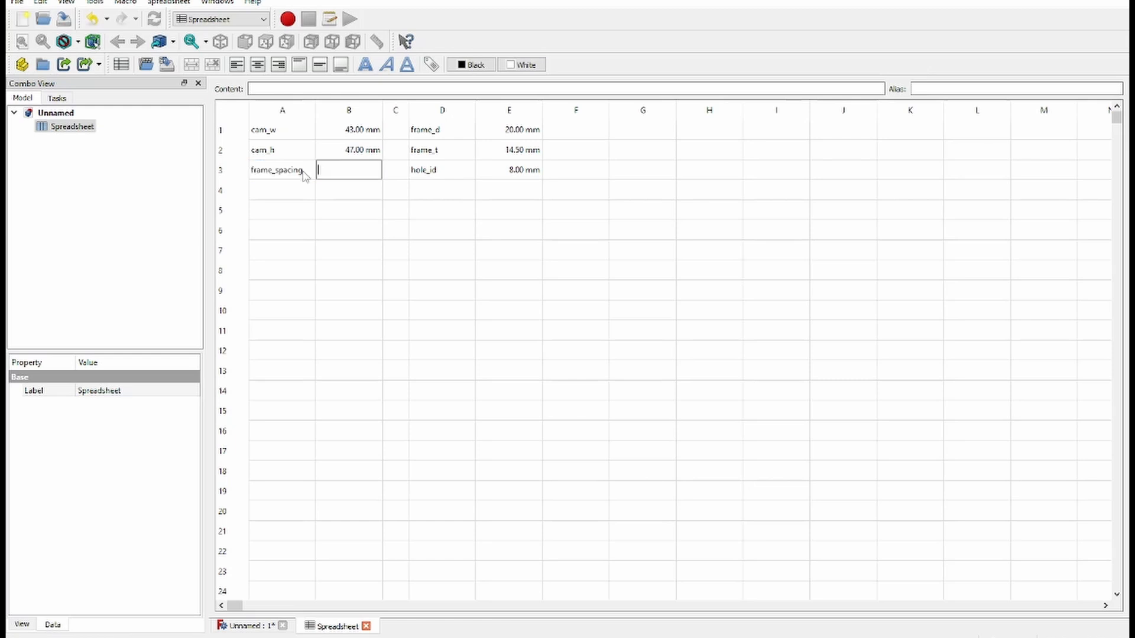
Move the frame_spacing label from A3 to D4 and enter 10 mm in E4.
click(304, 172)
key(ctrl+x)
click(415, 195)
key(ctrl+v)
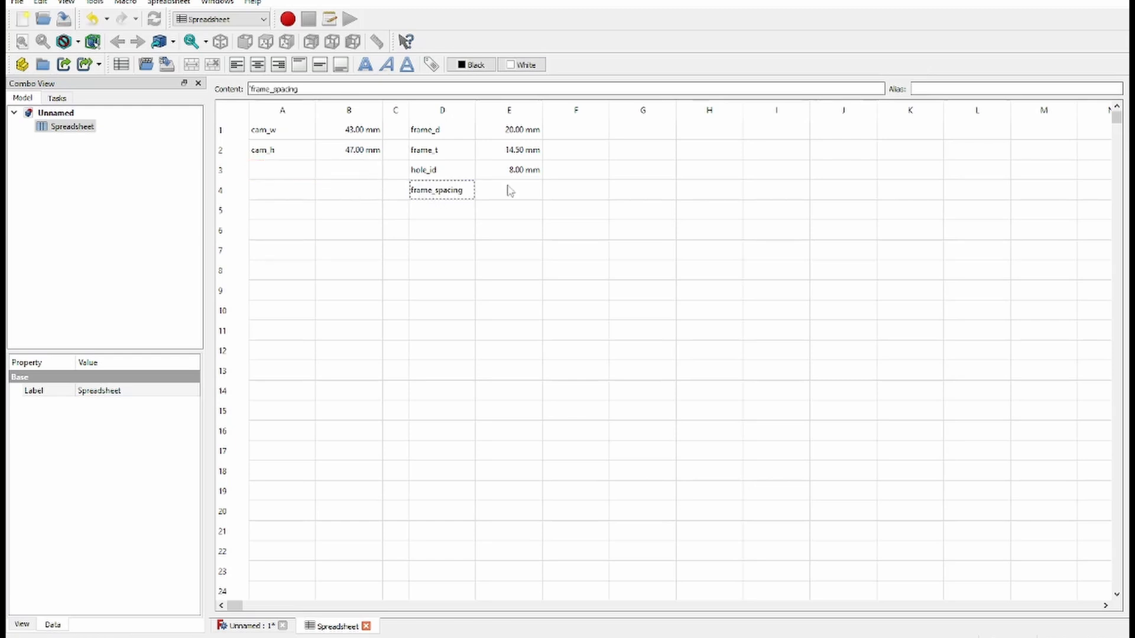
click(508, 190)
Run the EasyAlias macro on the labels in A1:A2 and D1:D4 to alias their adjacent value cells.
drag(277, 131, 286, 150)
ctrl+drag(423, 130, 434, 191)
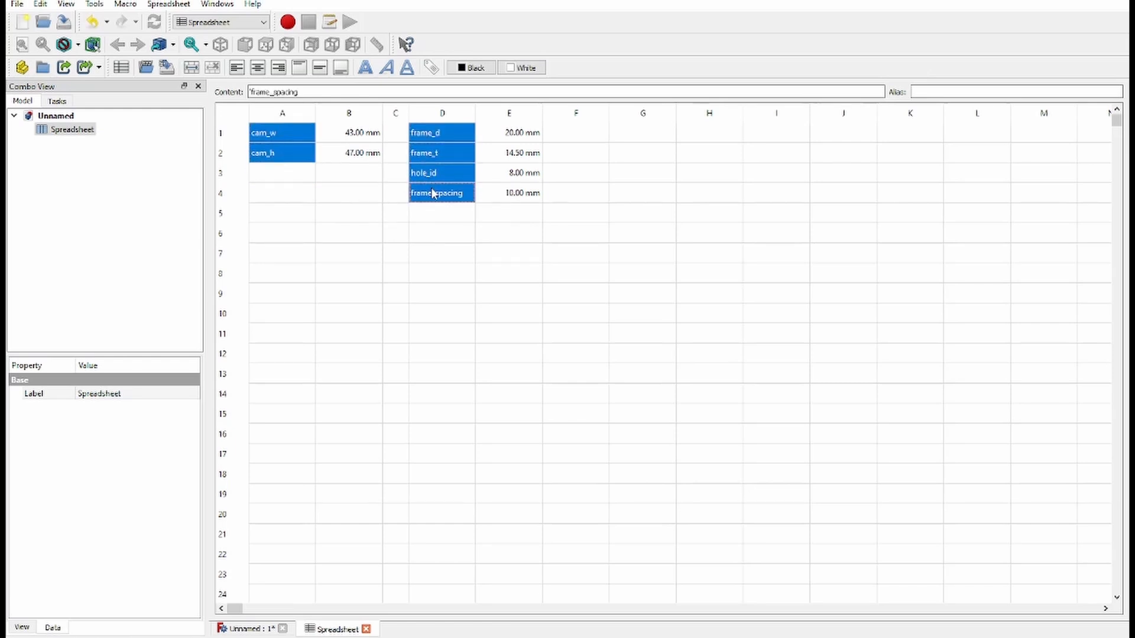
click(125, 4)
mouse_move(190, 63)
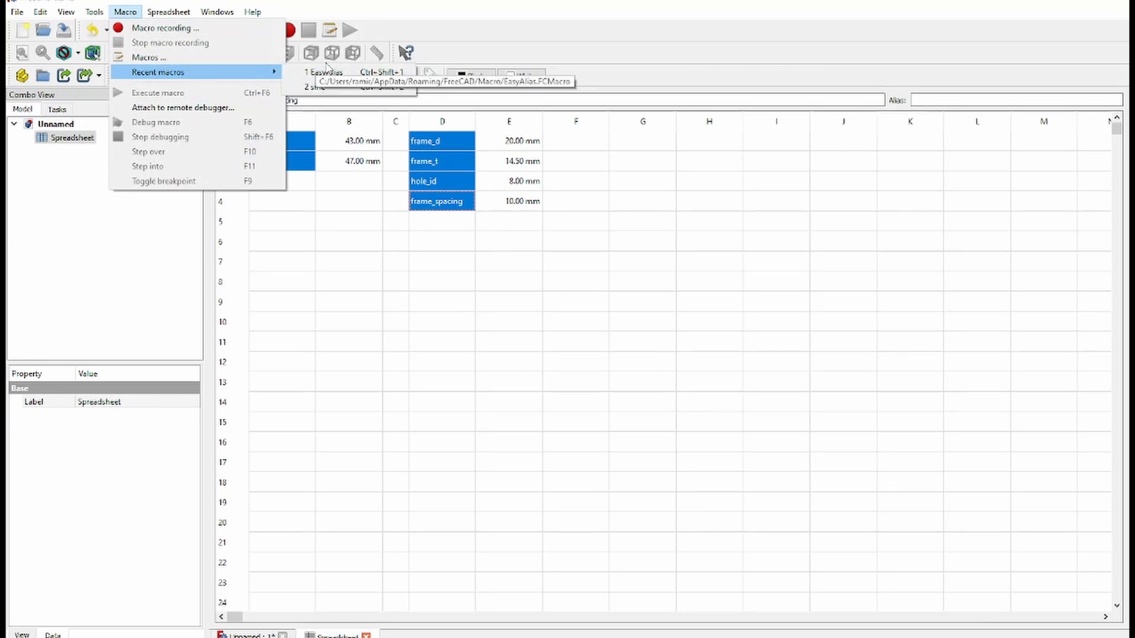
click(327, 71)
click(615, 204)
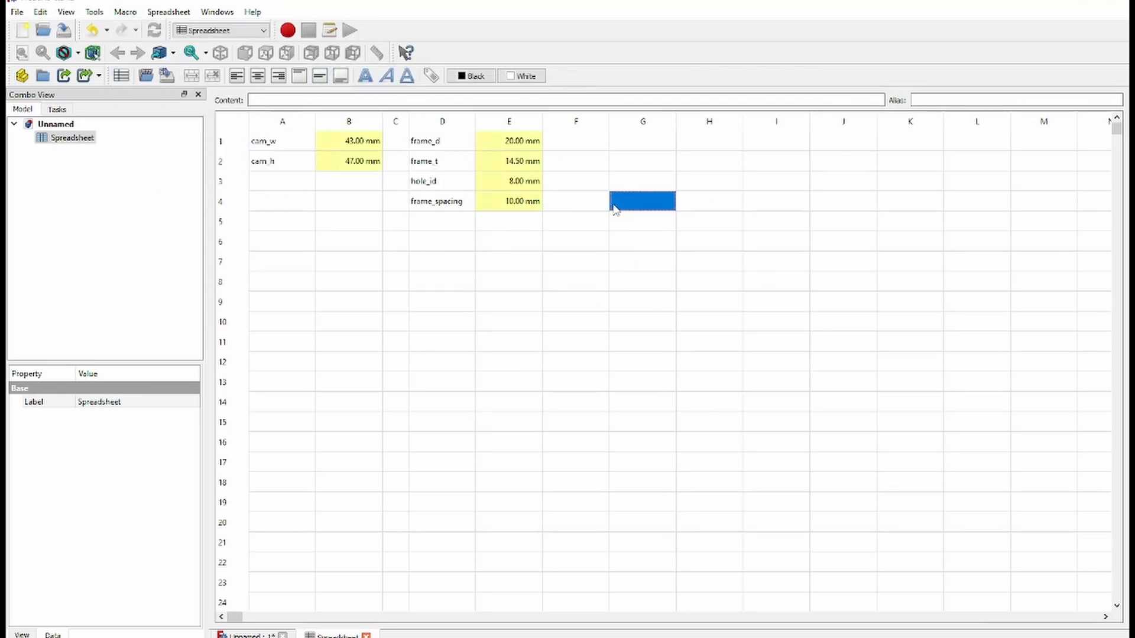
Check the aliases assigned to the value cells in columns B and E against their labels.
drag(252, 145, 253, 153)
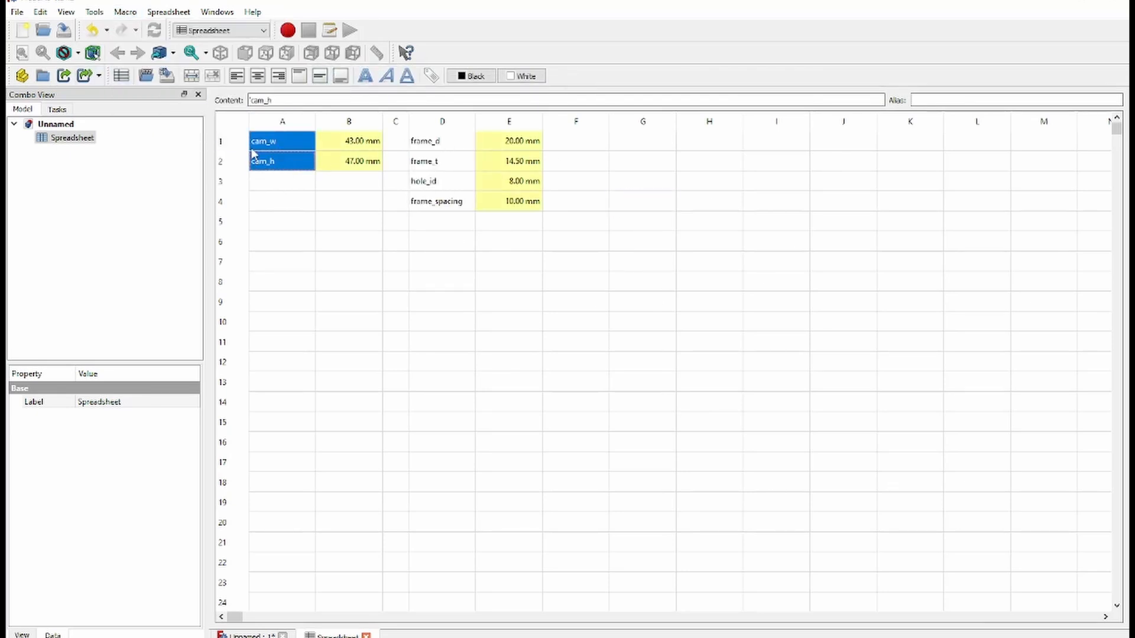
ctrl+drag(420, 142, 418, 201)
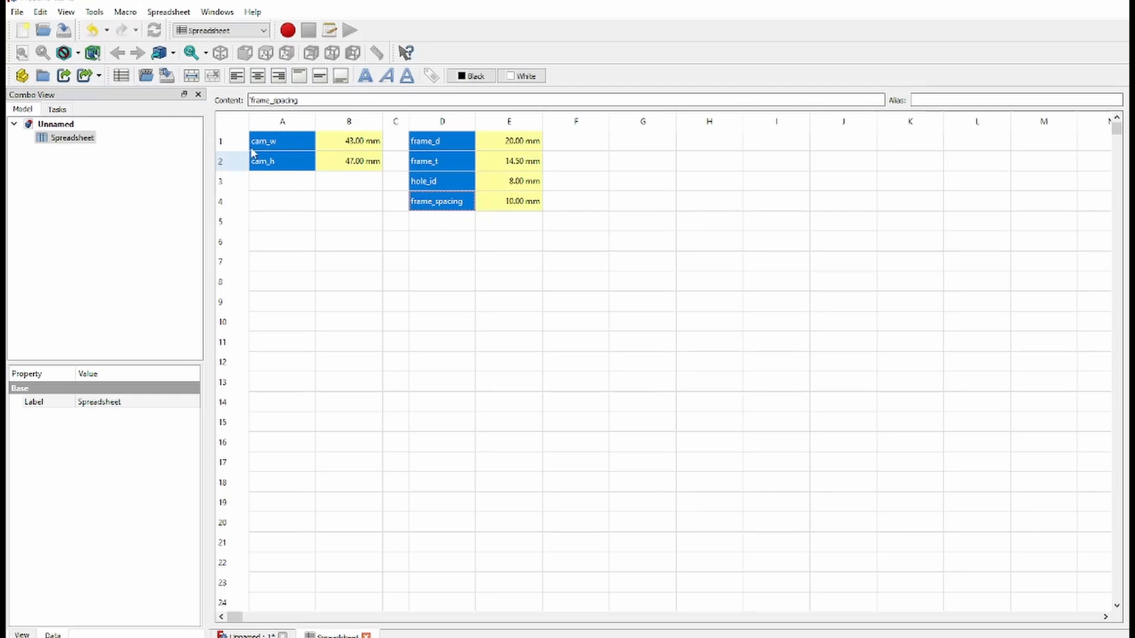
click(355, 147)
drag(944, 101, 895, 101)
drag(508, 142, 510, 201)
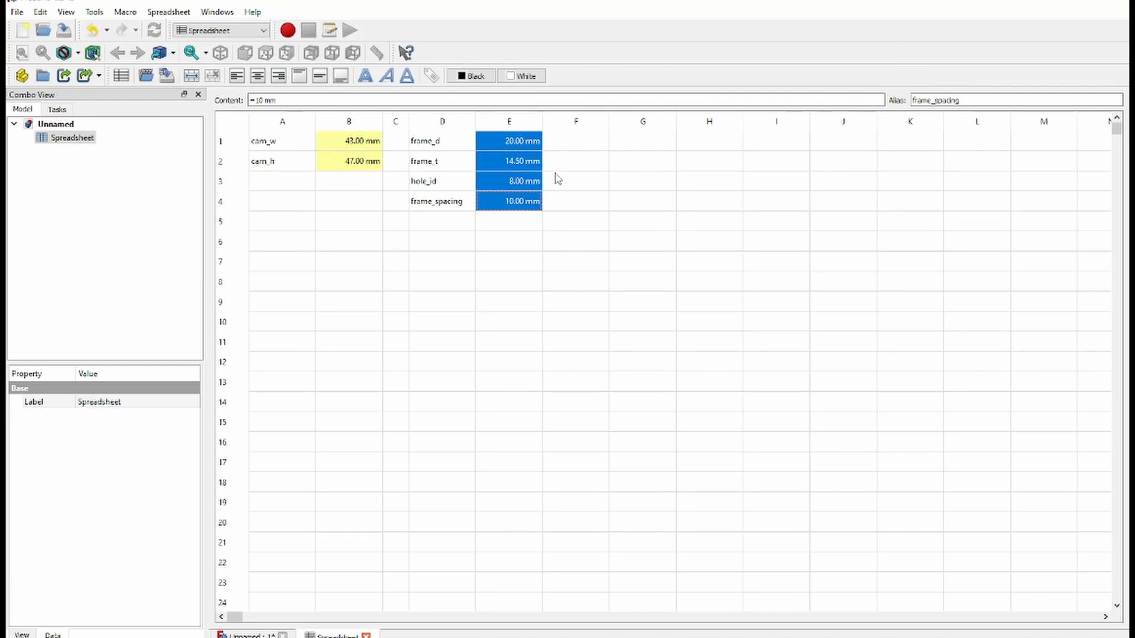
click(606, 161)
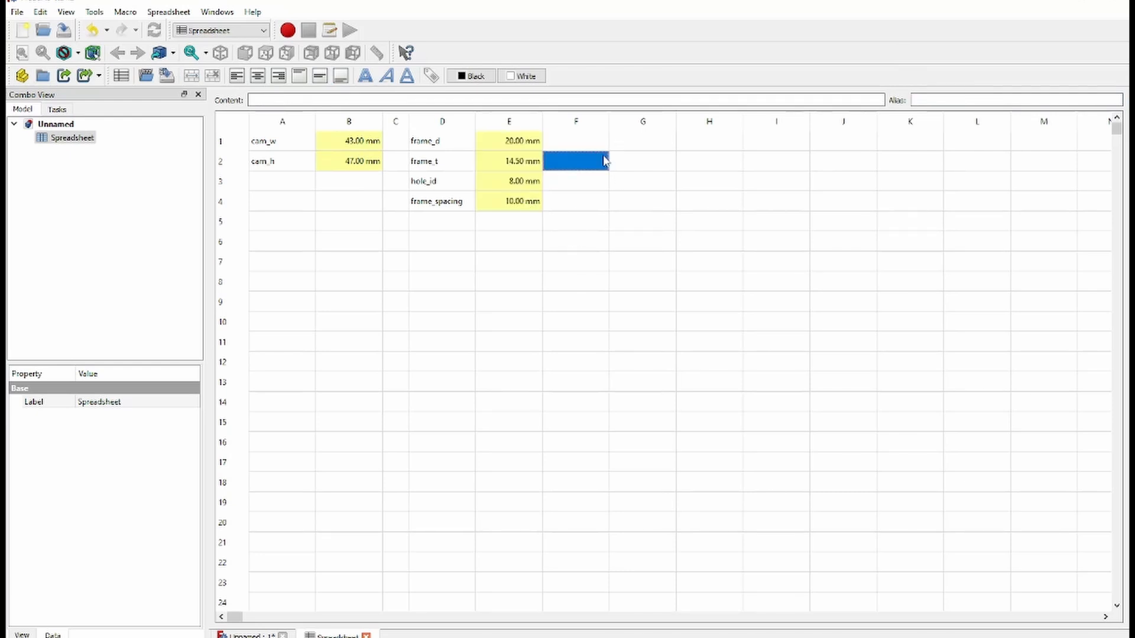
click(507, 142)
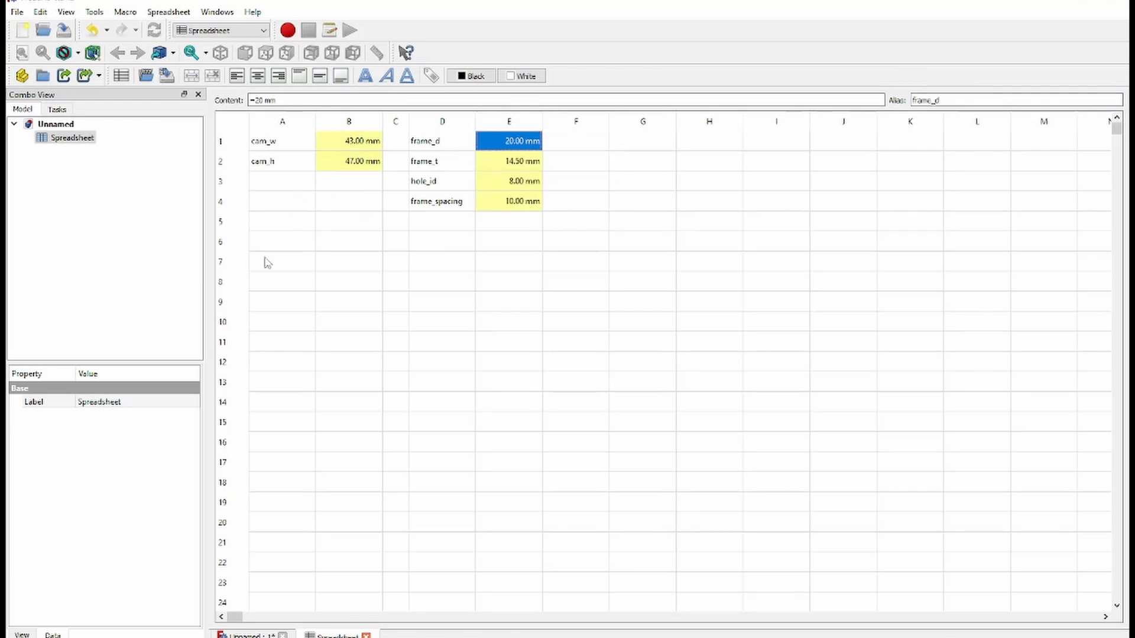
Add the label frame_h in A5 and enter the formula =b2+e4 in B5.
double_click(282, 223)
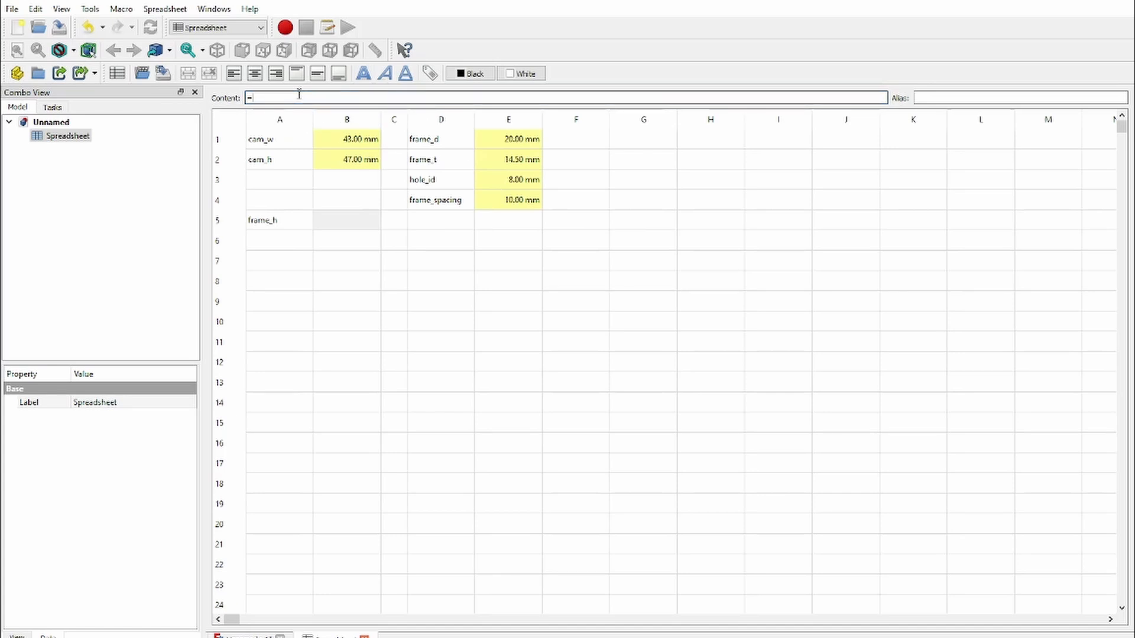
text(b2)
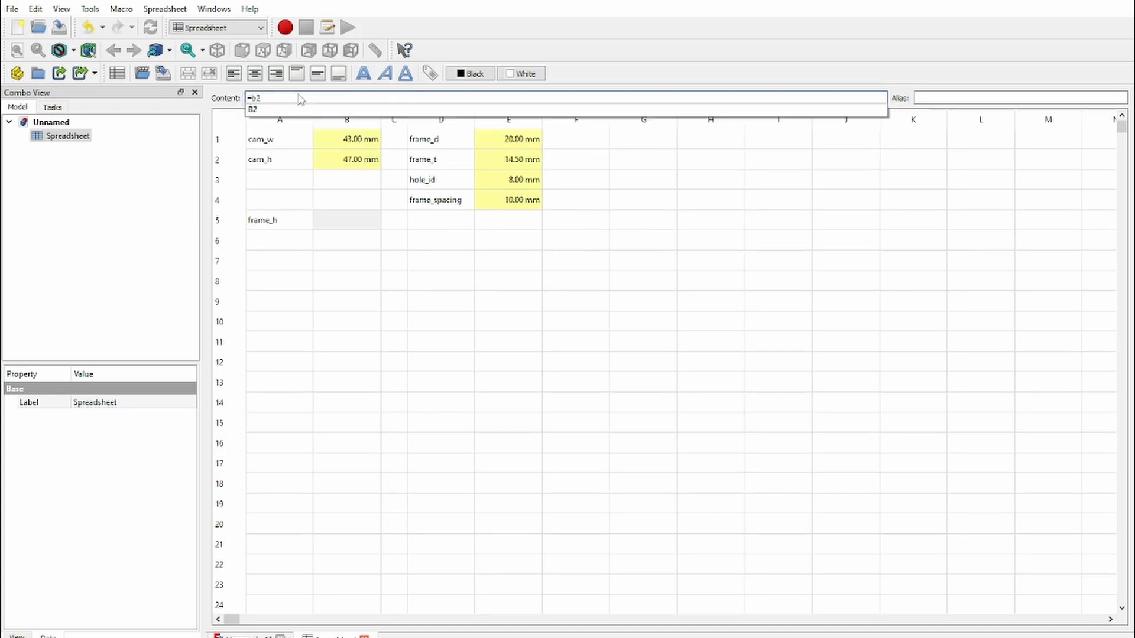
text(+)
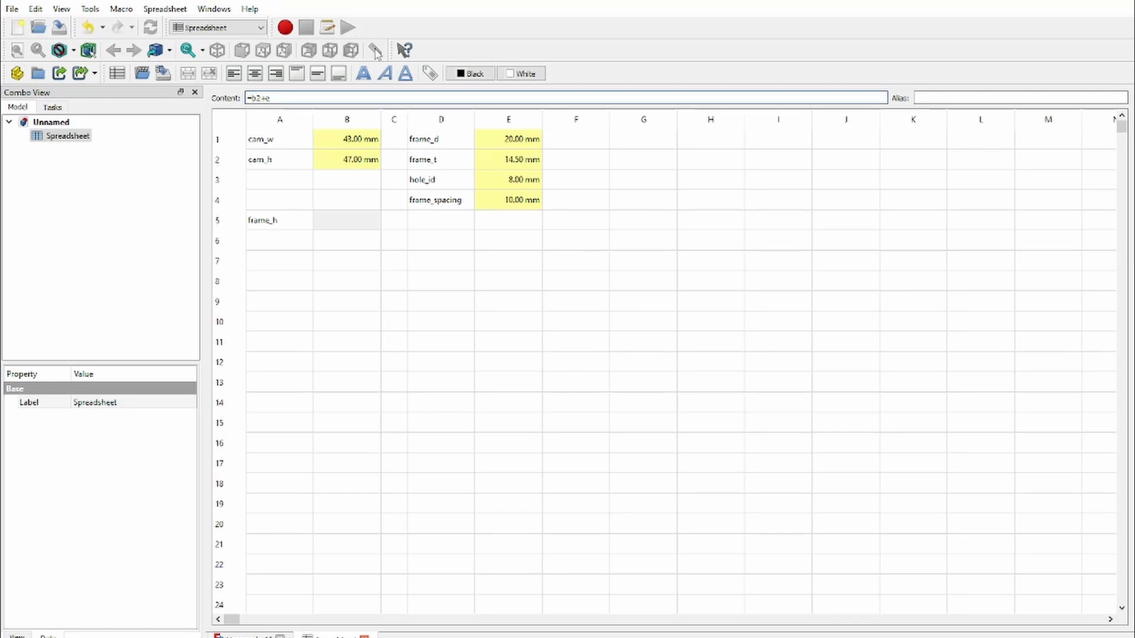
text(e4)
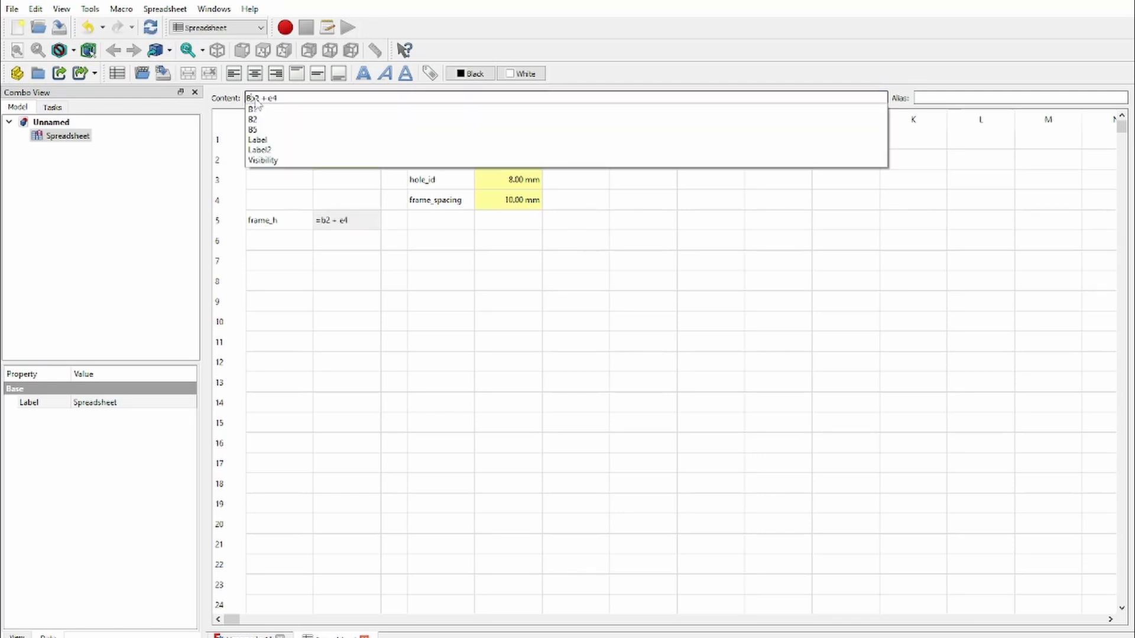
key(Return)
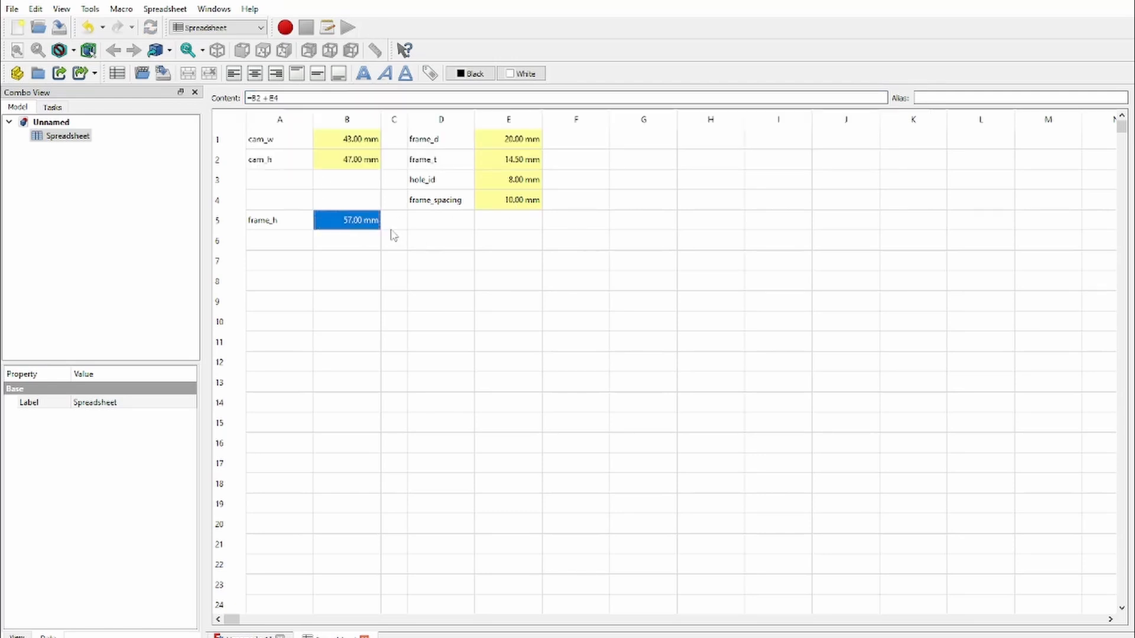
Examine the cell references used in the frame_h formula in B5.
click(248, 97)
click(355, 220)
drag(295, 97, 342, 124)
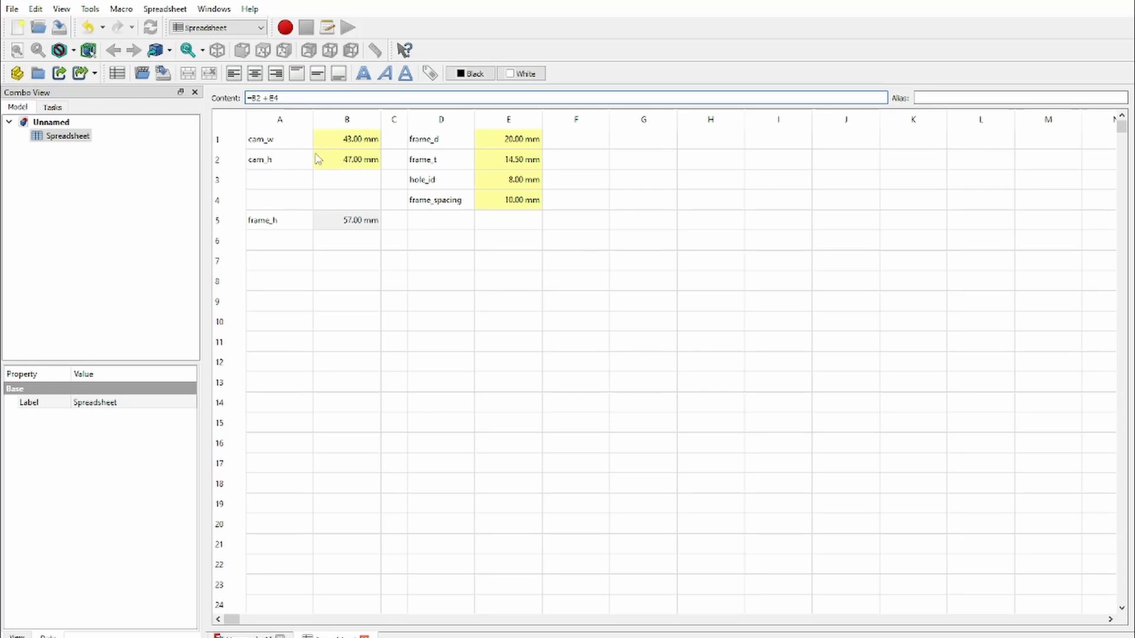
double_click(273, 98)
click(435, 247)
click(384, 226)
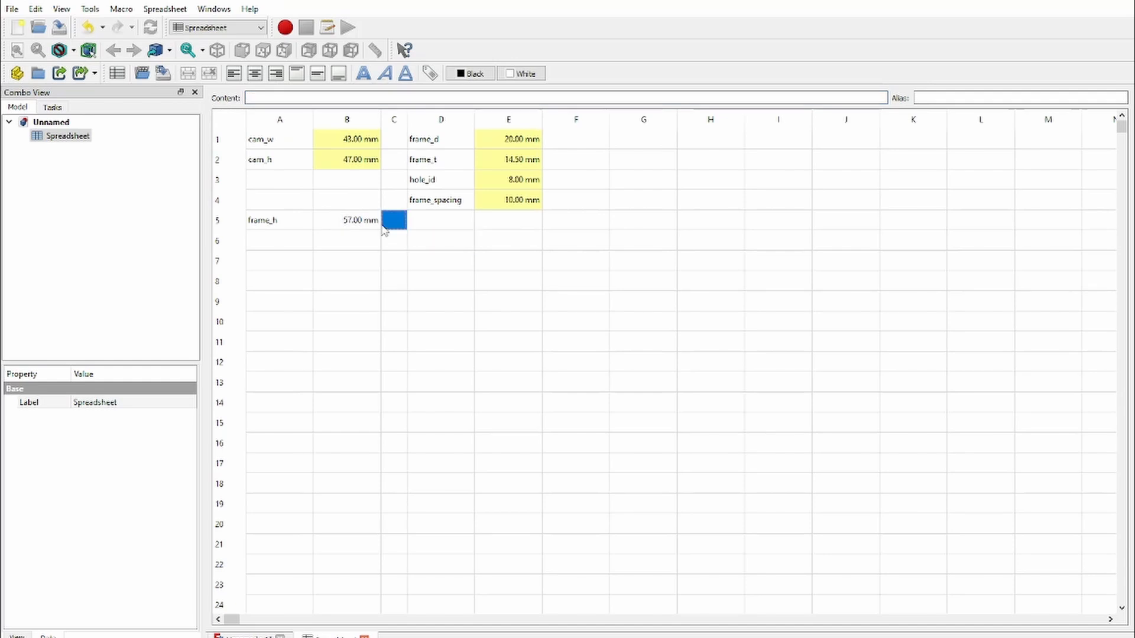
Replace the frame_h formula in B5 with the alias-based expression =cam_h + frame_spacing.
click(371, 224)
drag(298, 99, 251, 99)
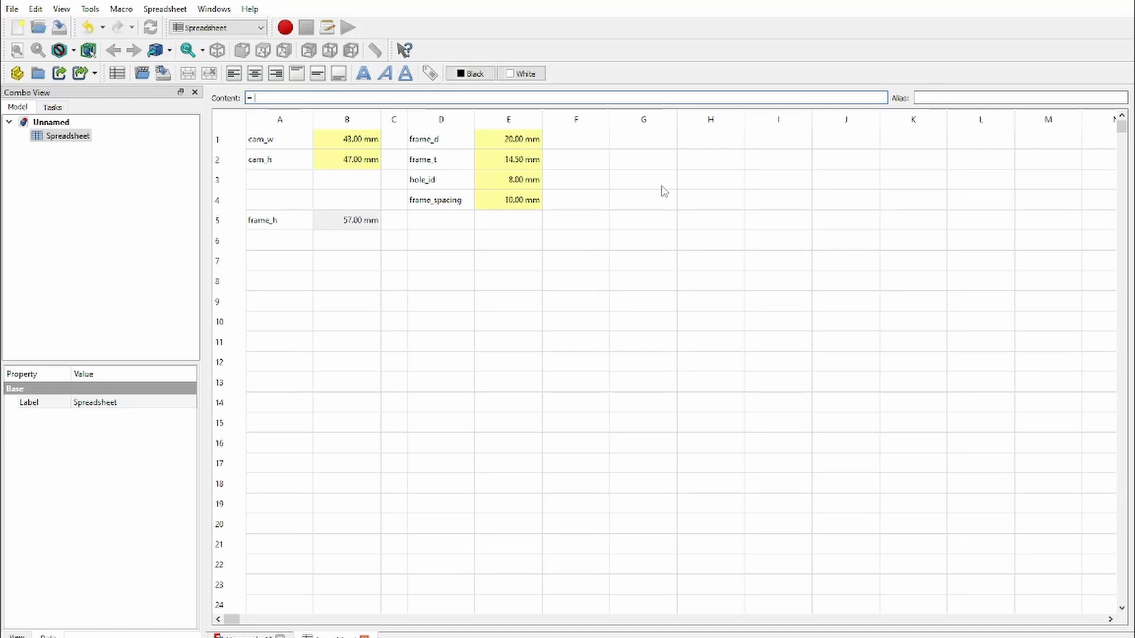
text(cam_h)
key(Return)
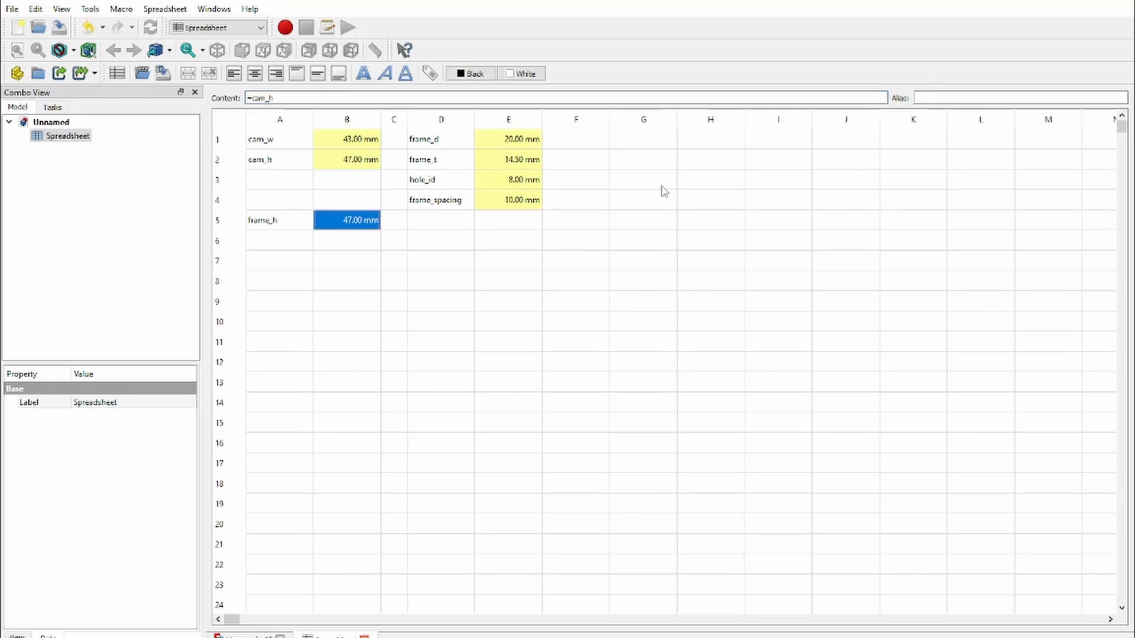
click(510, 99)
text(+frame_)
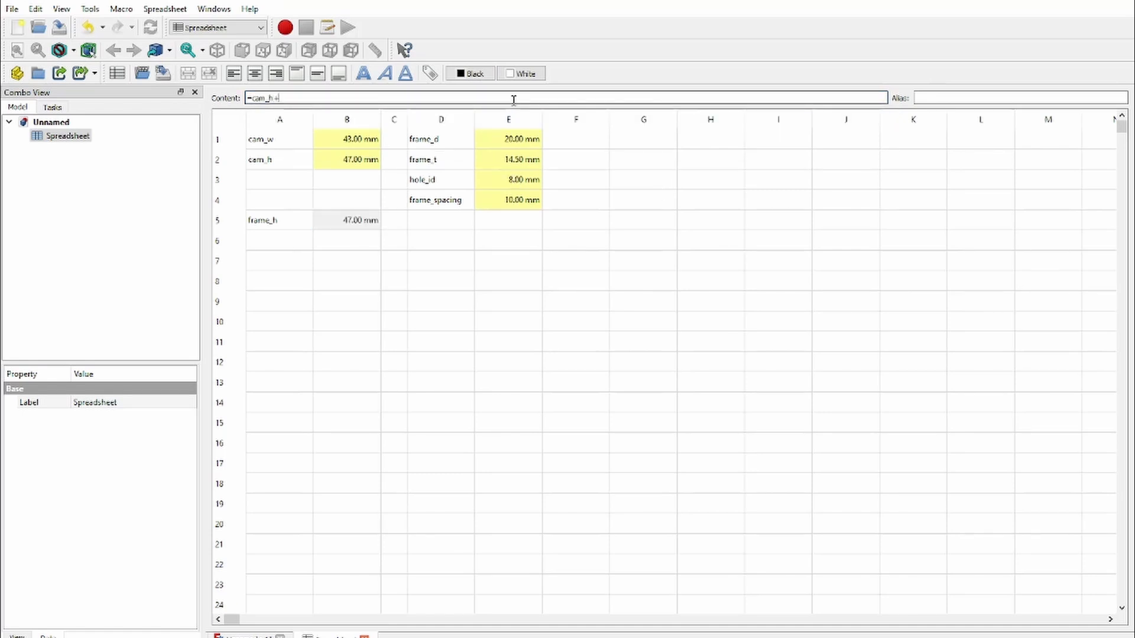
key(Down)
key(Down)
key(Down)
key(Return)
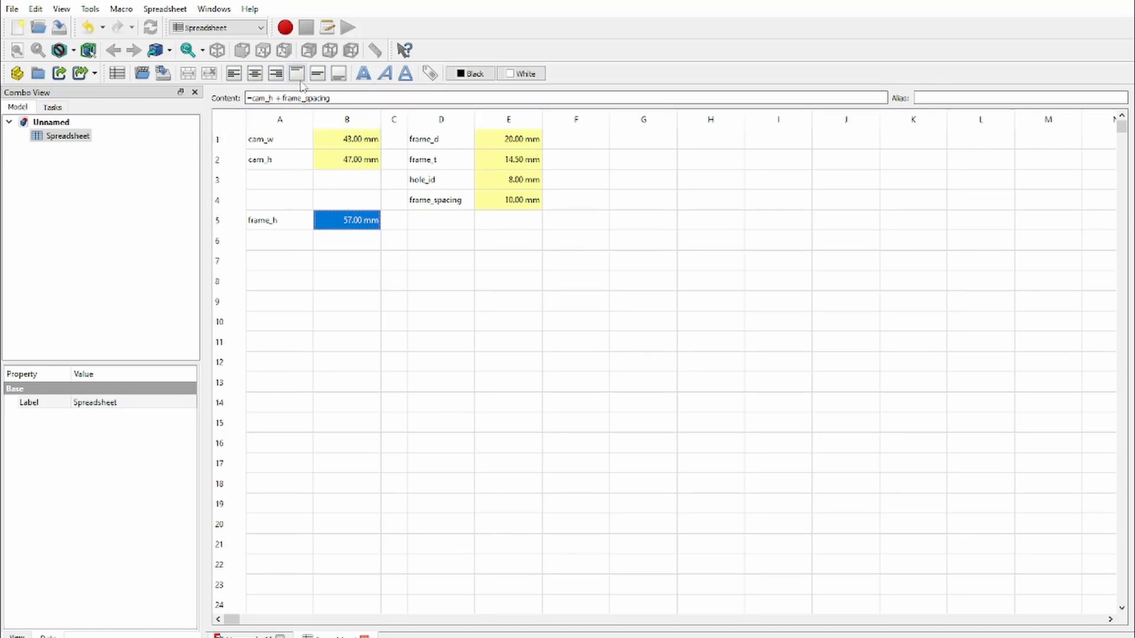
Add the label frame_w in cell A6.
drag(256, 166, 349, 161)
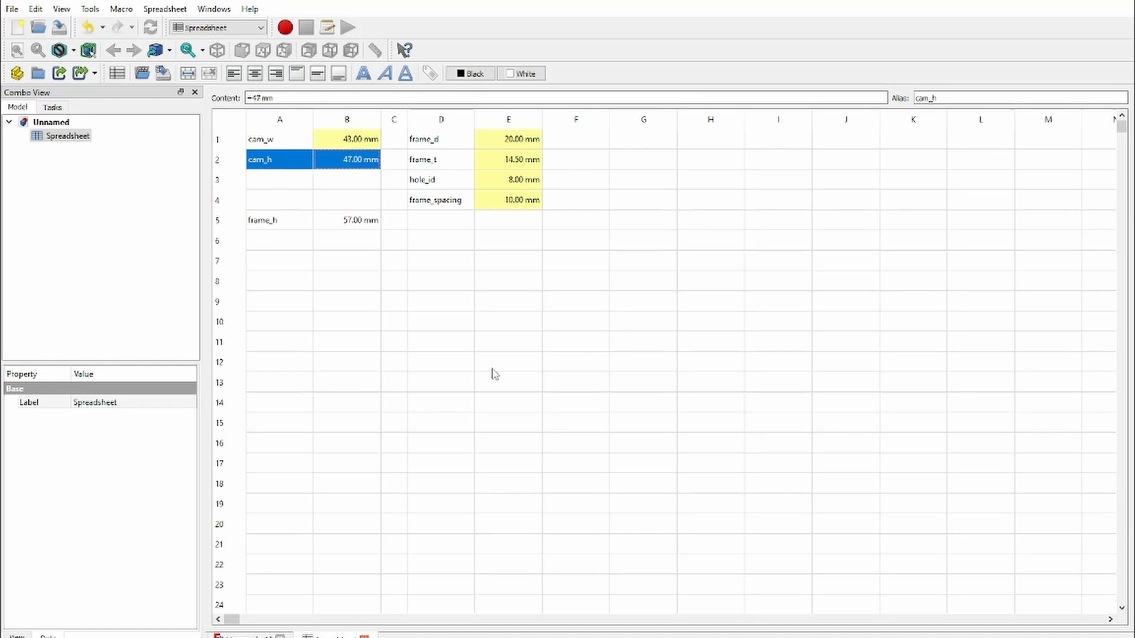
click(550, 280)
click(299, 242)
text(fram)
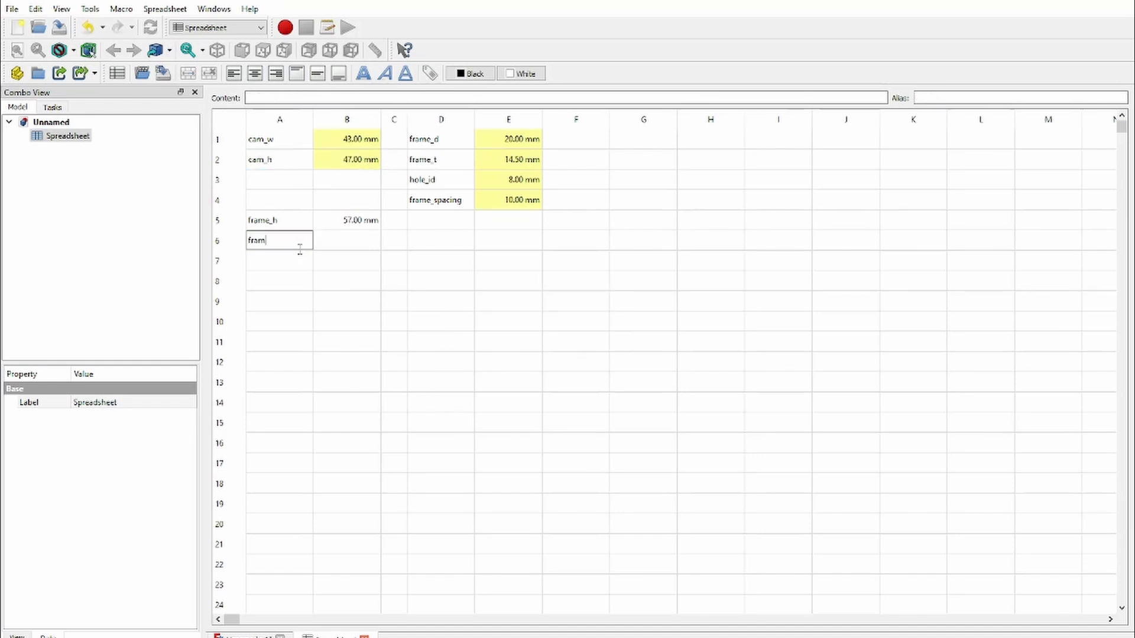
text(e_w)
key(Tab)
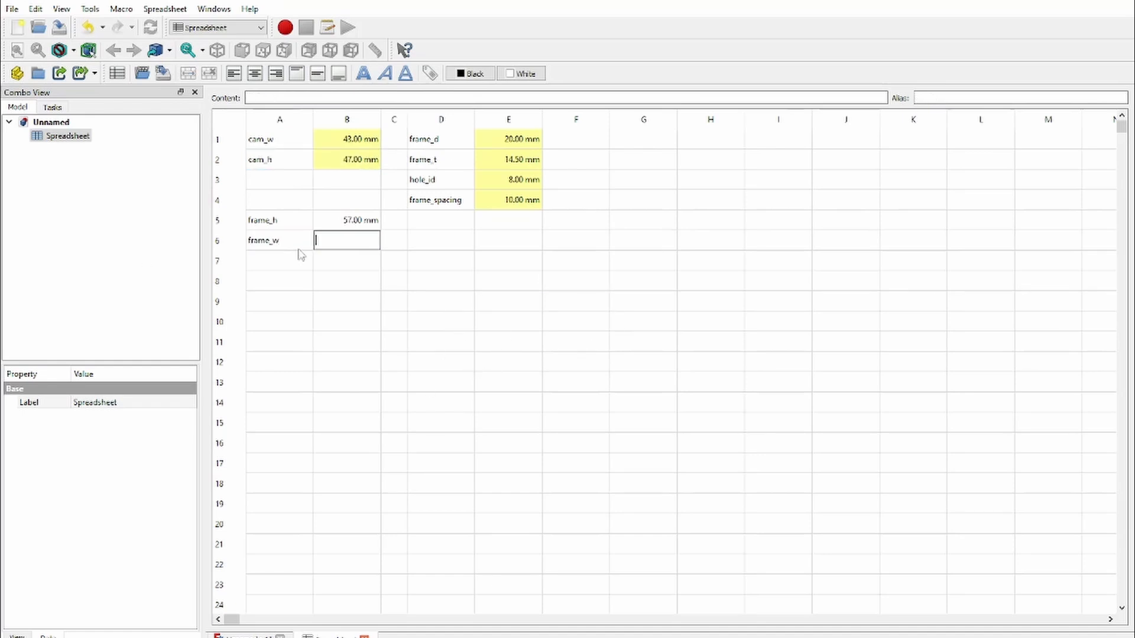
Enter the alias-based formula =cam_w+frame_spacing*2 in B6 as the frame width.
text(=cam)
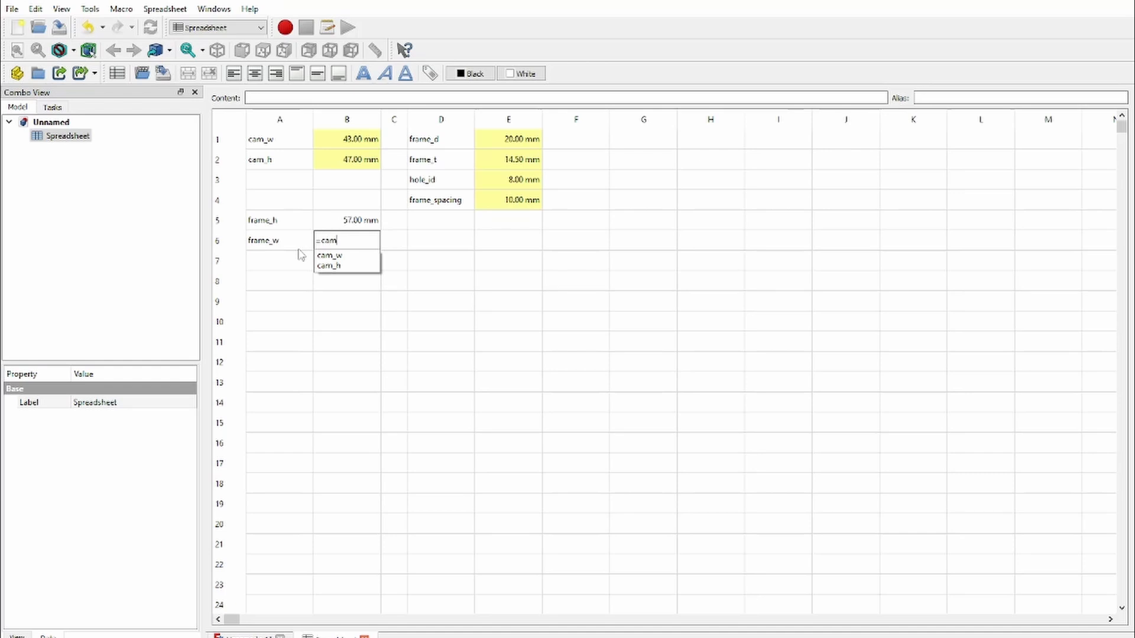
key(Down)
text(+)
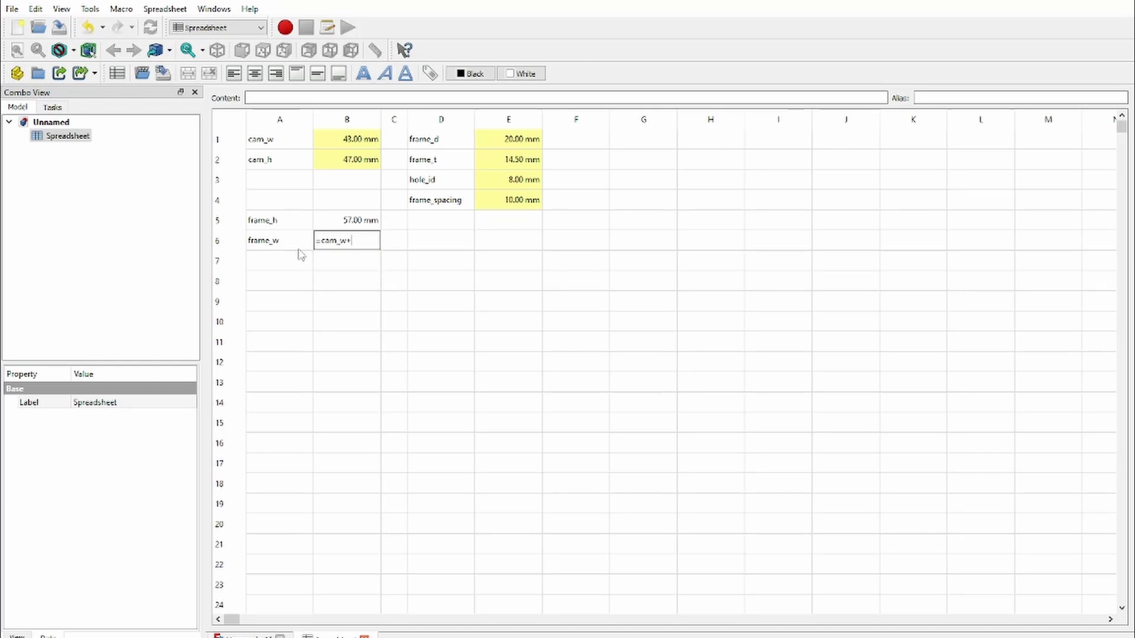
text(frame)
key(Down)
key(Down)
key(Down)
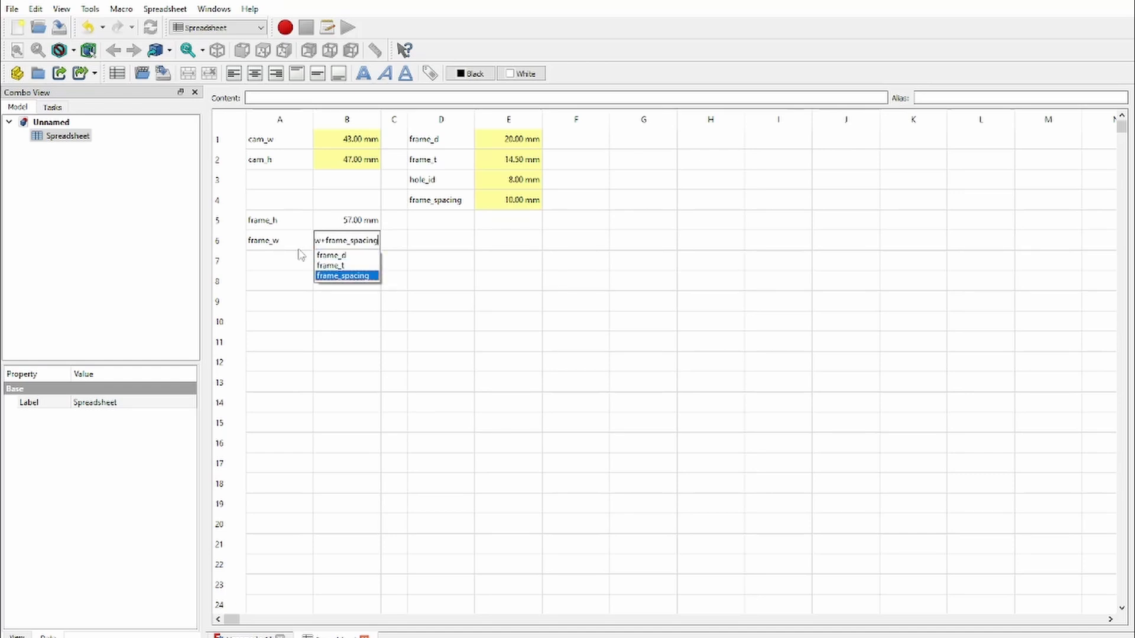
key(Return)
text(*2)
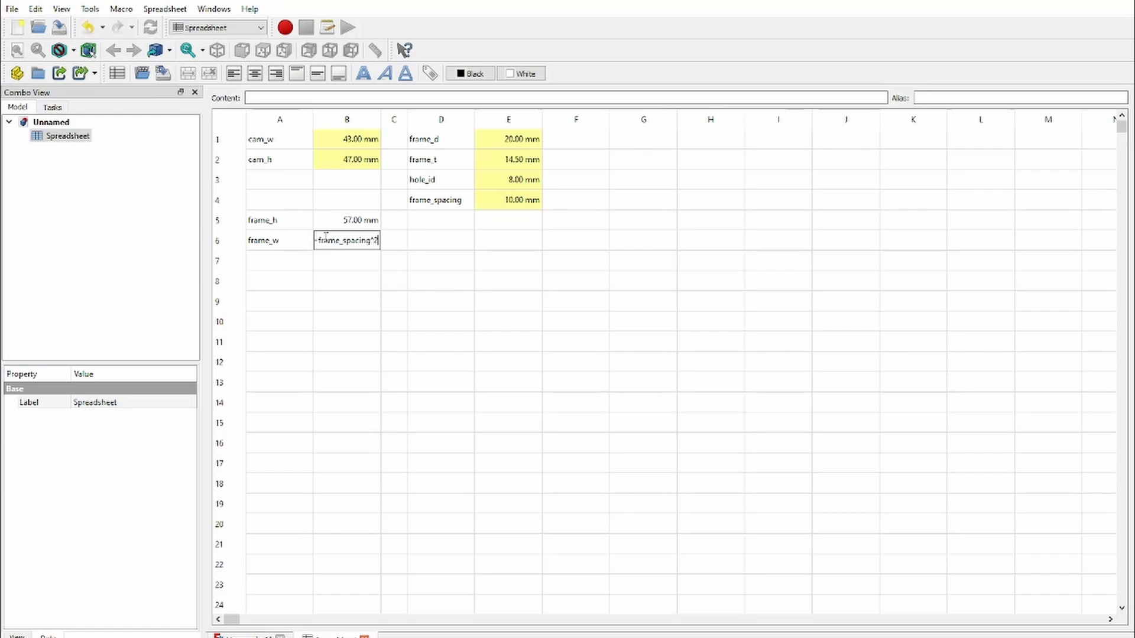
key(Return)
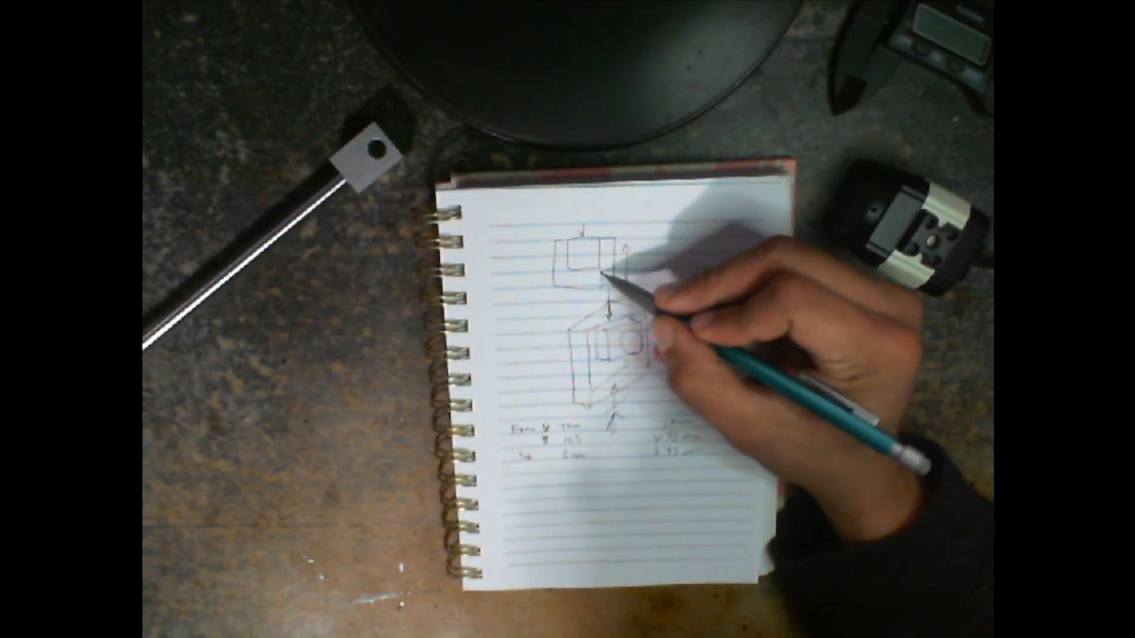
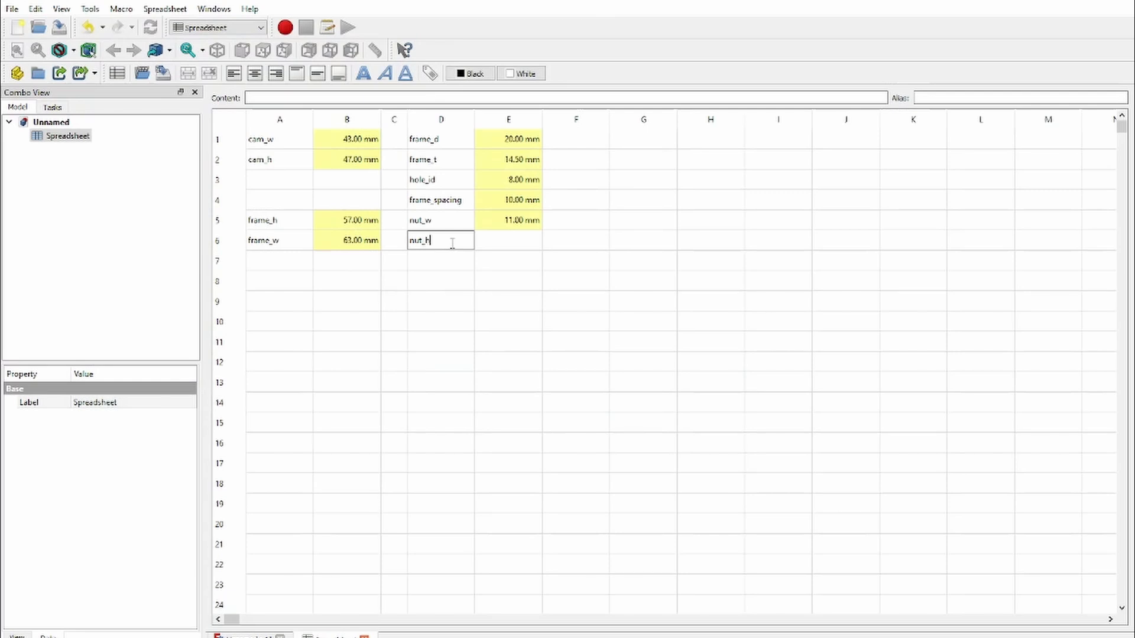
Enter =8mm as the nut_h value in E6 and give that cell the alias nut_h.
key(Tab)
text(=8mm)
key(Return)
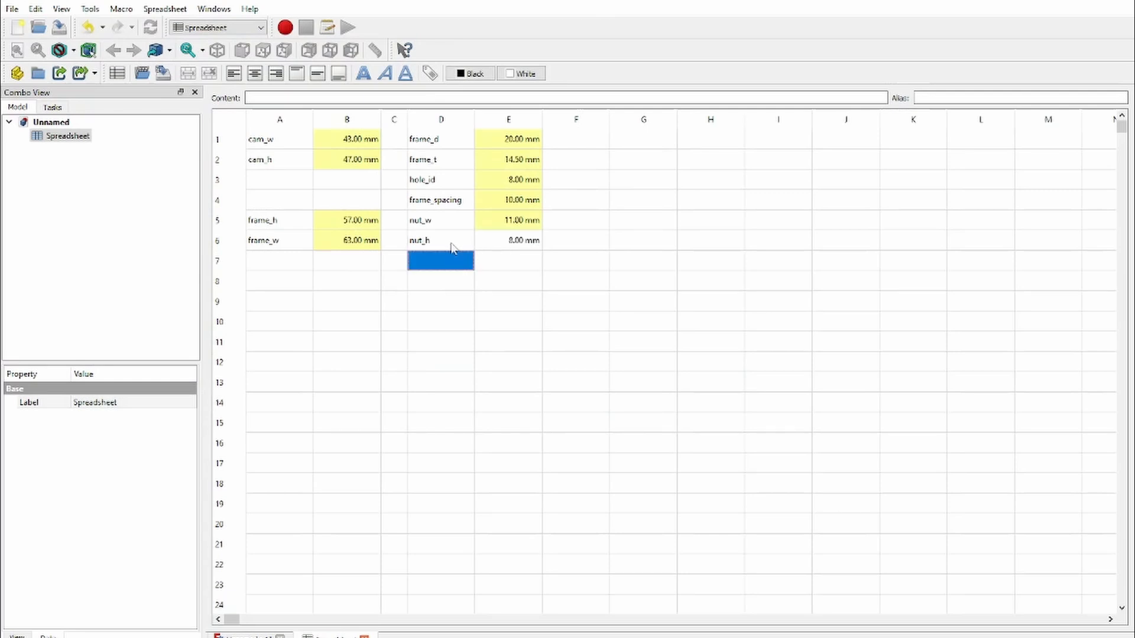
click(489, 243)
click(1109, 100)
text(n)
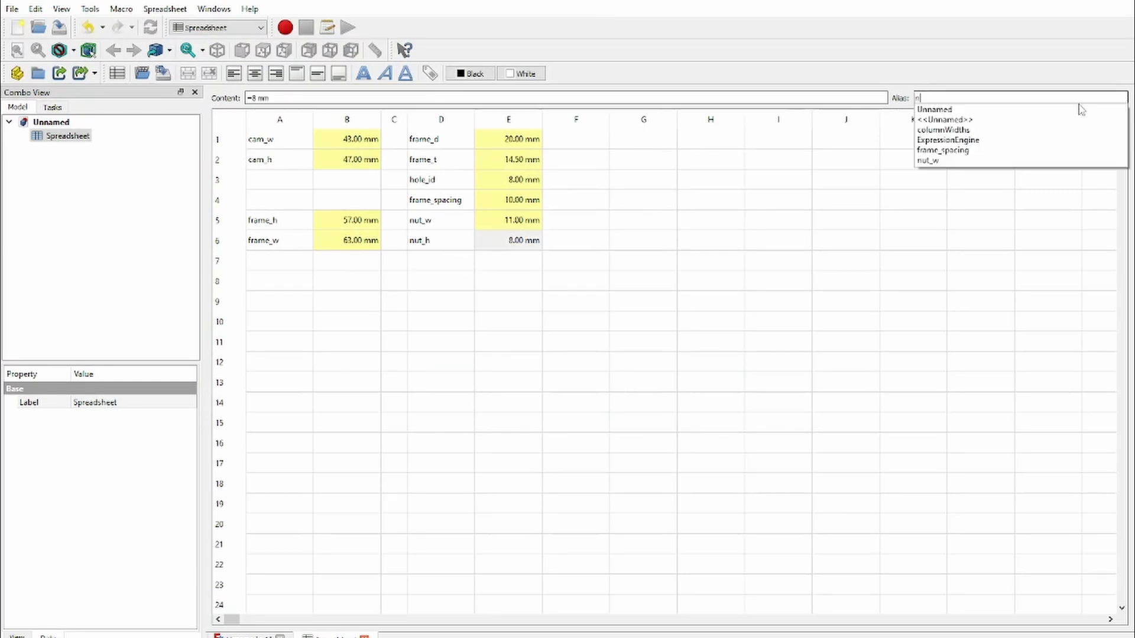
text(ut_h)
key(Return)
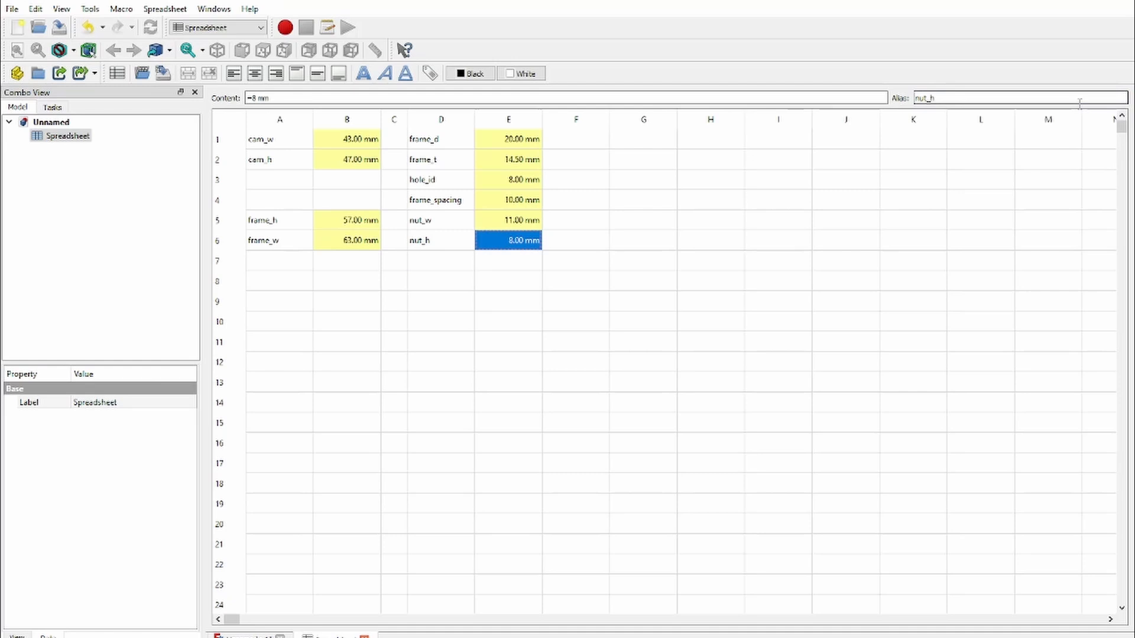
click(714, 159)
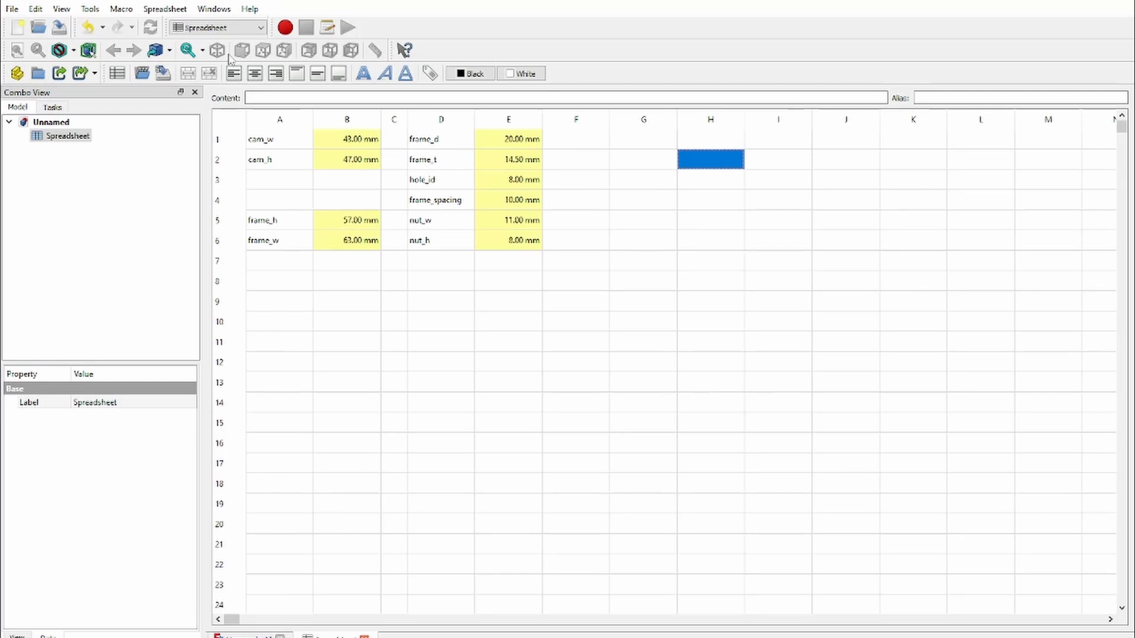
Tile the spreadsheet and 3D view windows side by side.
click(214, 9)
click(220, 61)
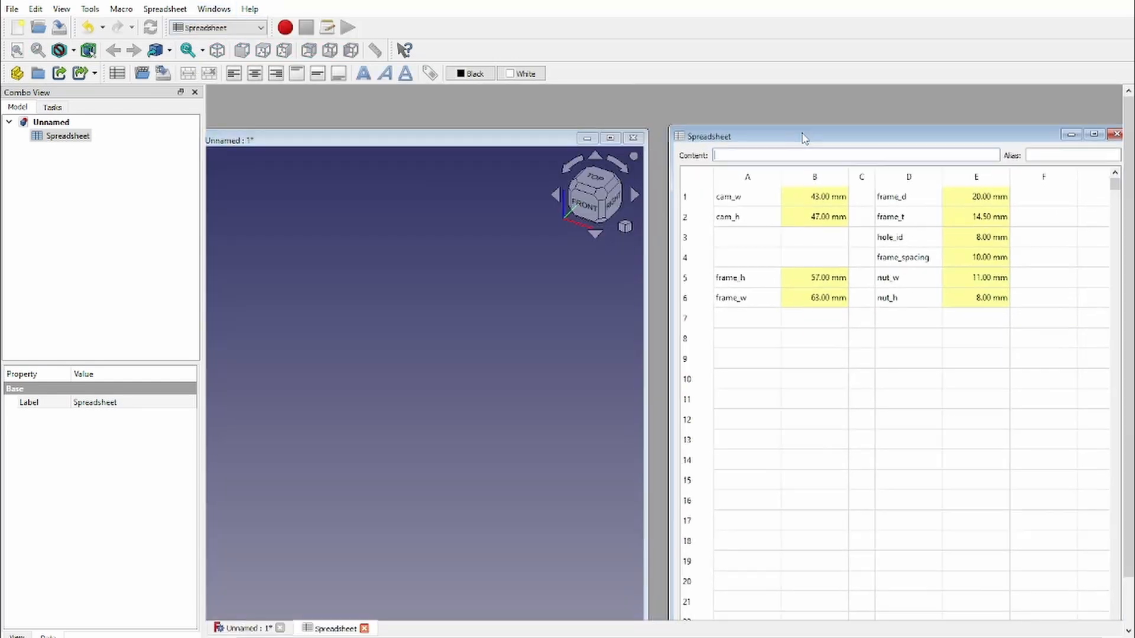
click(164, 9)
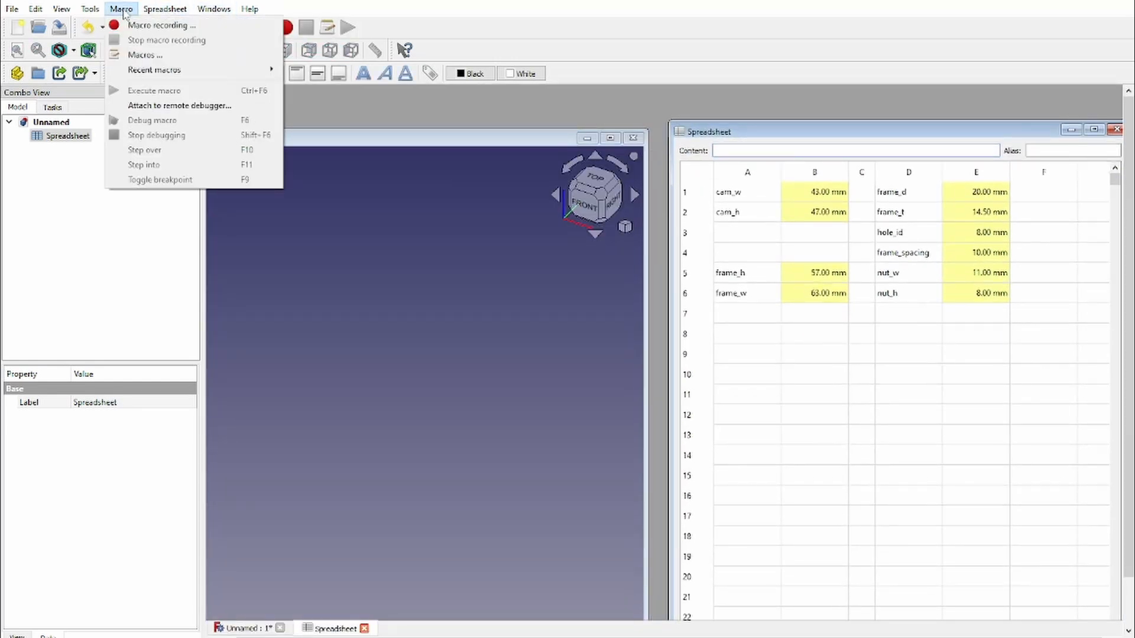
mouse_move(214, 10)
click(220, 61)
Switch to the Part Design workbench and create a new body, keeping it as the active body.
click(219, 27)
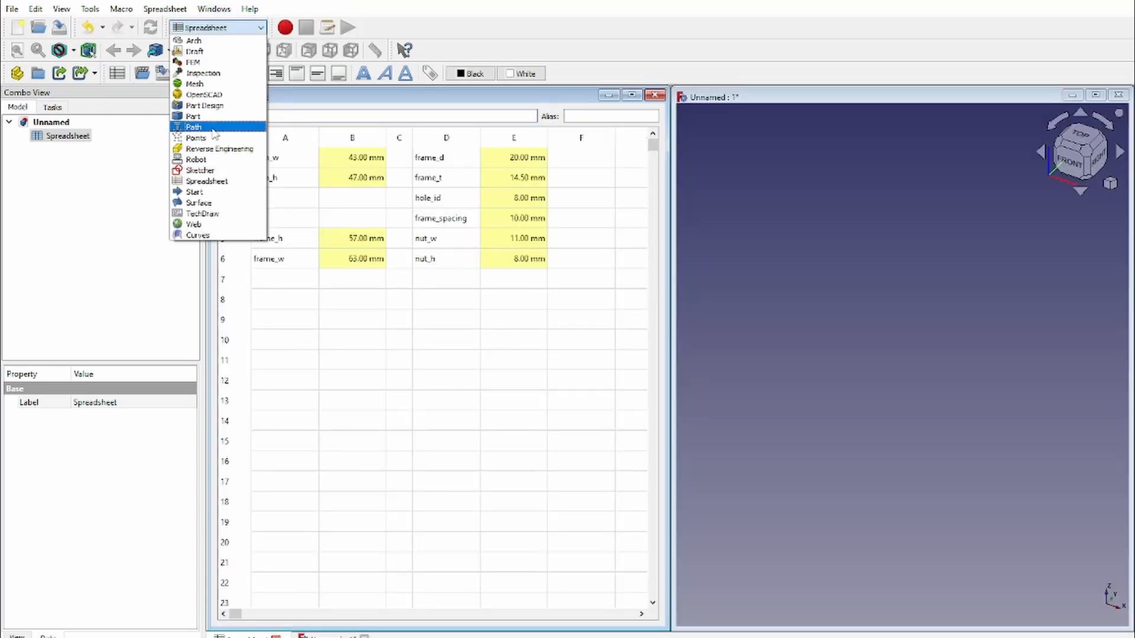
click(223, 106)
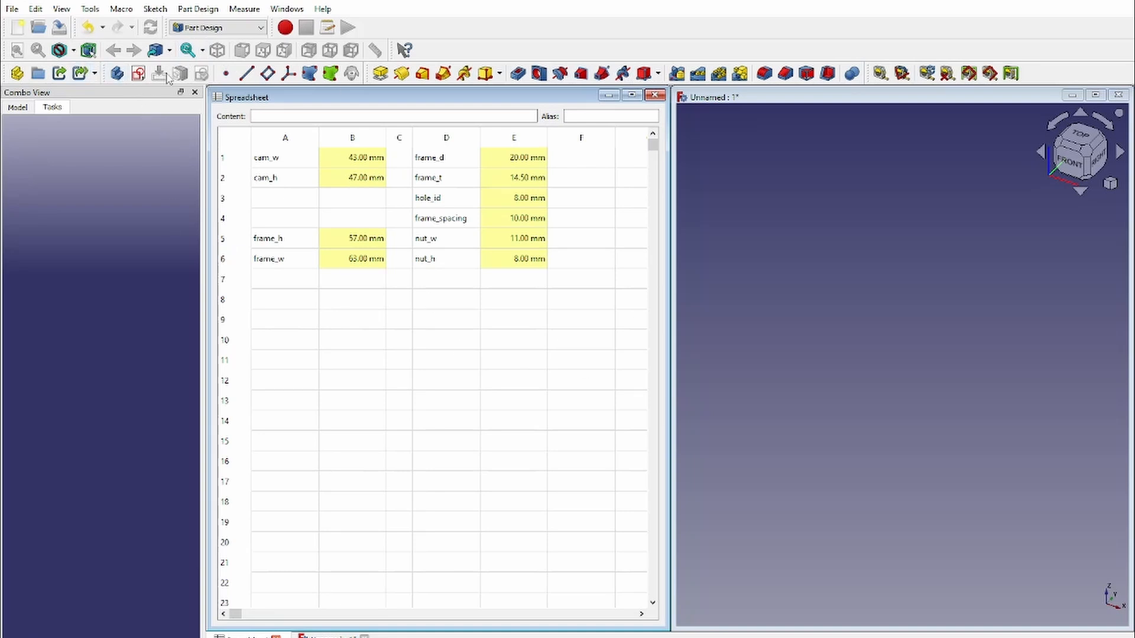
click(118, 74)
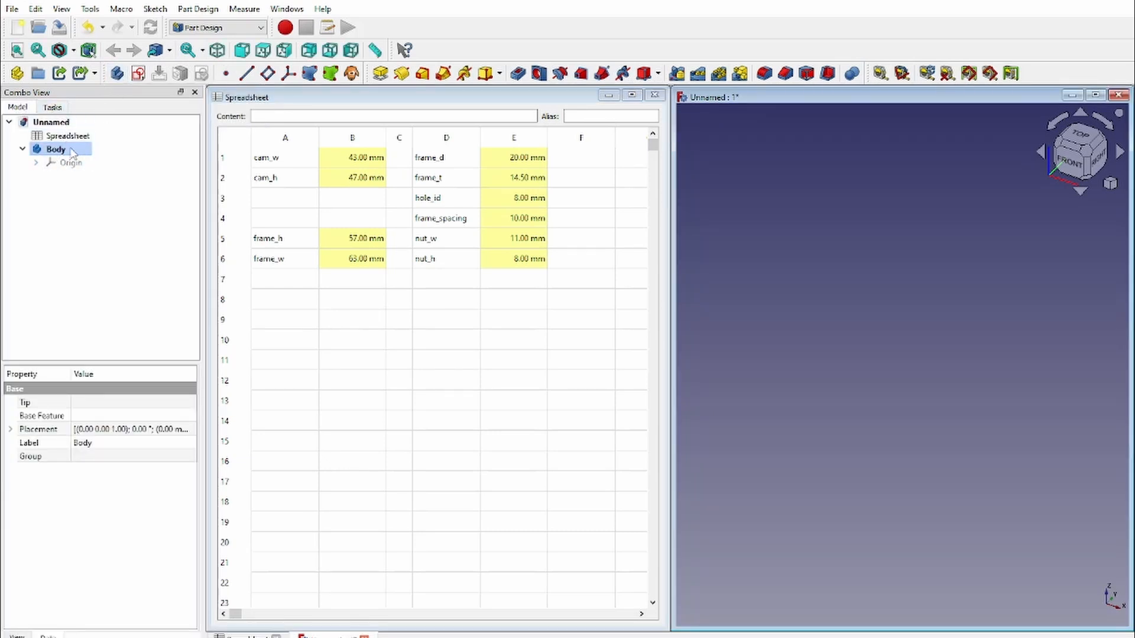
double_click(56, 149)
double_click(55, 149)
click(94, 138)
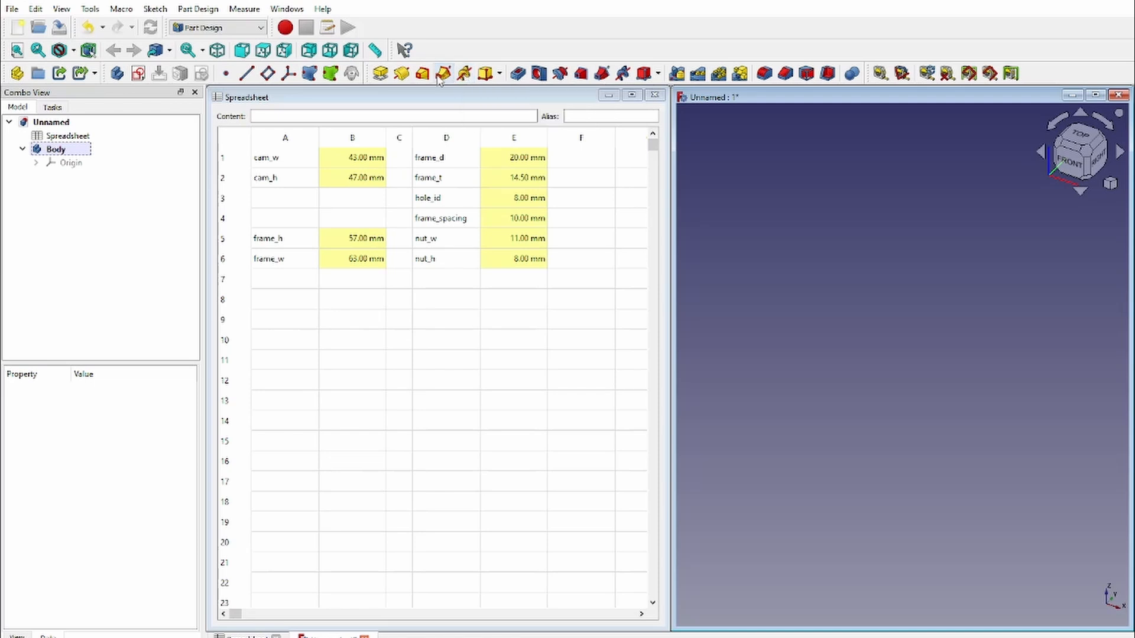
click(495, 77)
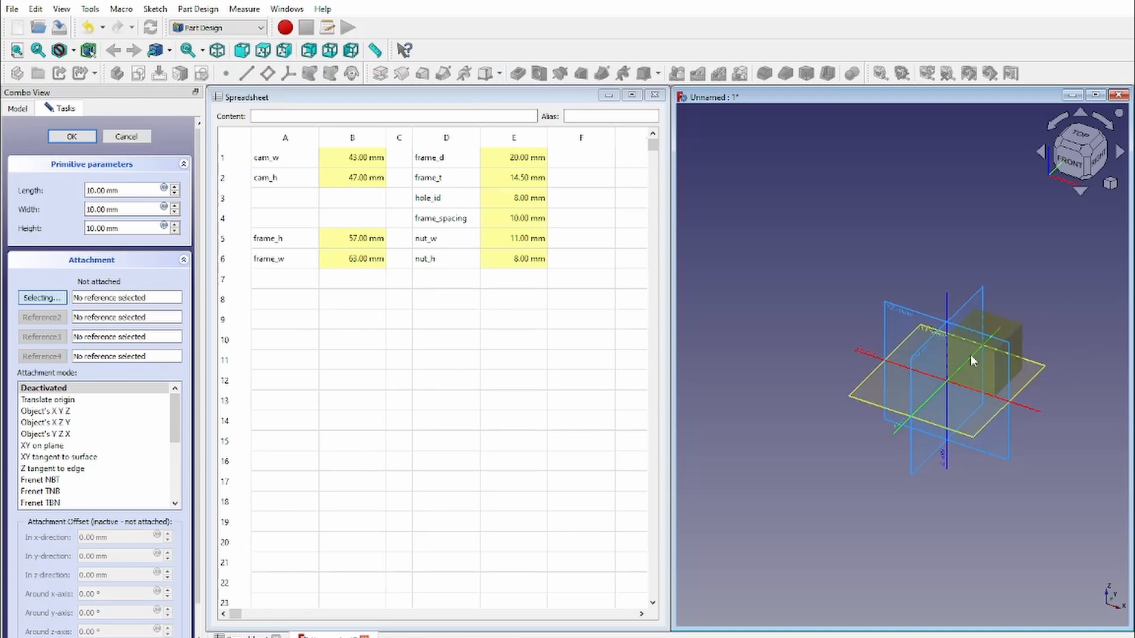
click(128, 142)
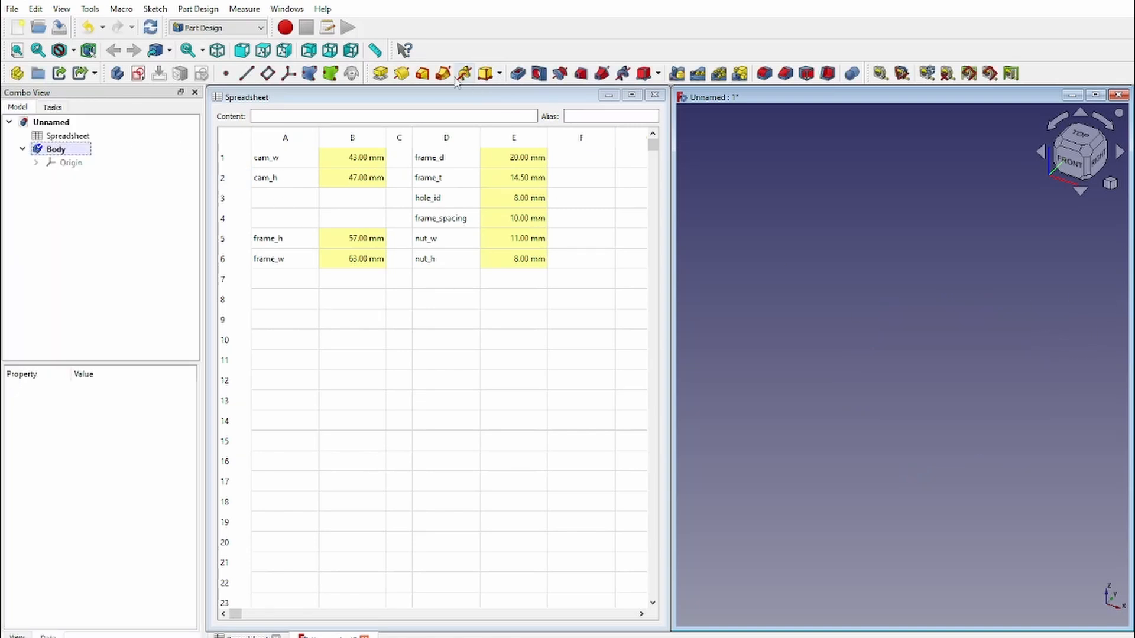
click(500, 73)
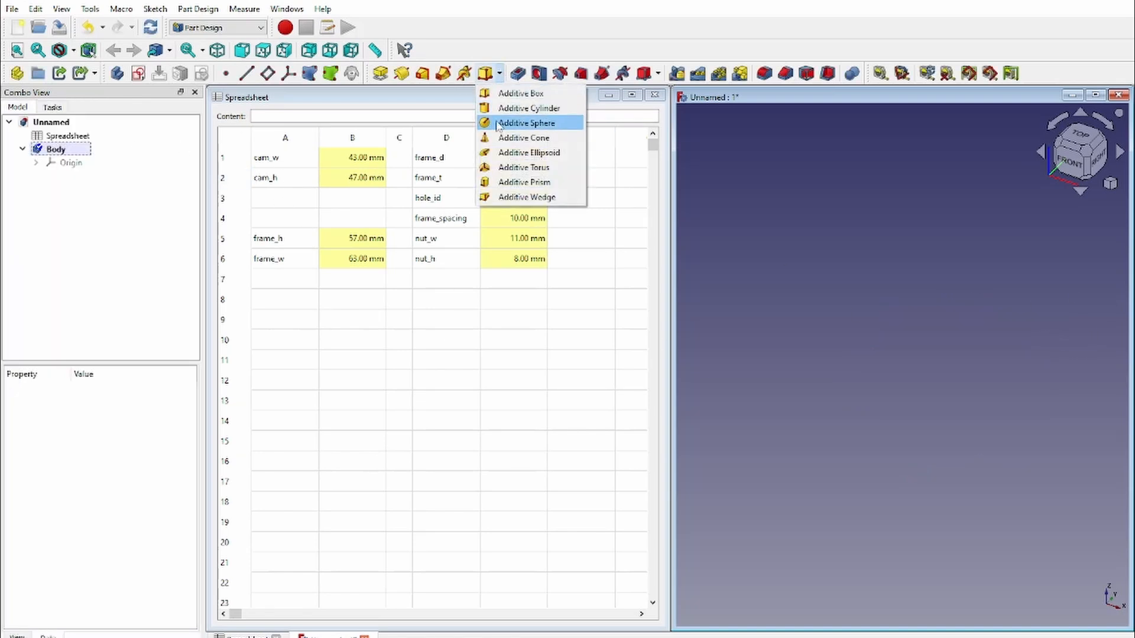
click(519, 75)
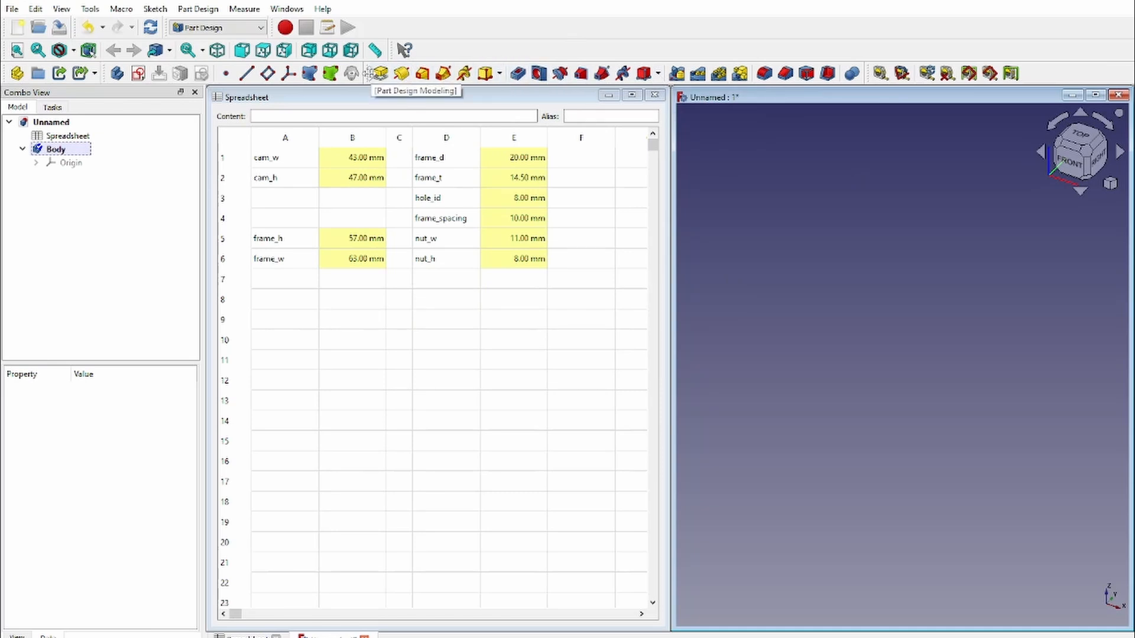
Create a new sketch in the body on the XZ plane and keep it in front view.
click(136, 75)
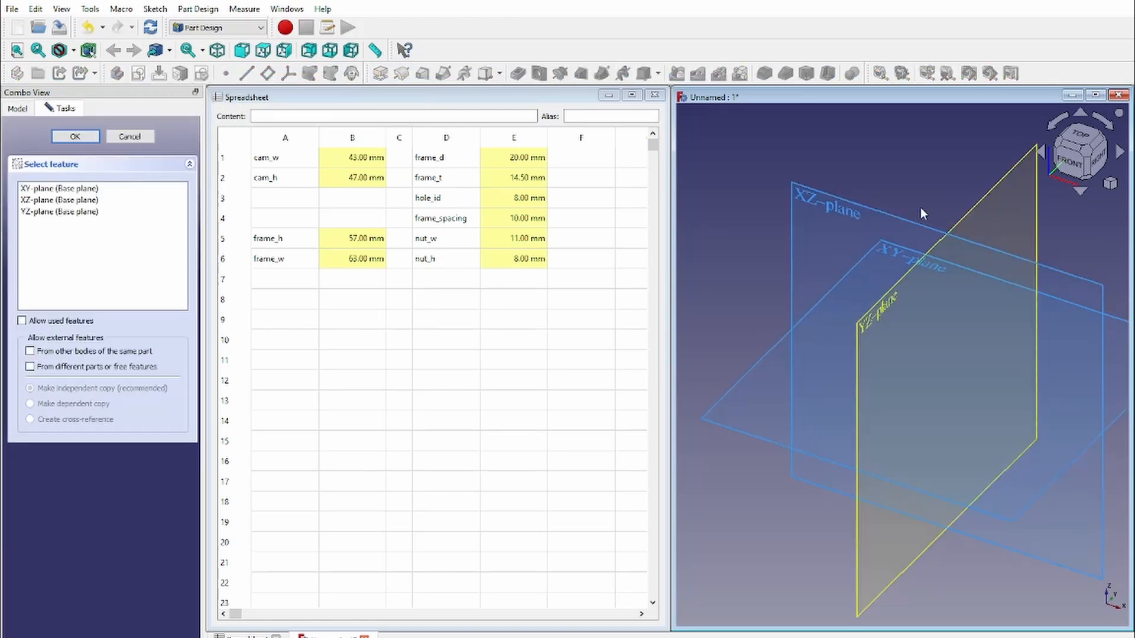
click(879, 211)
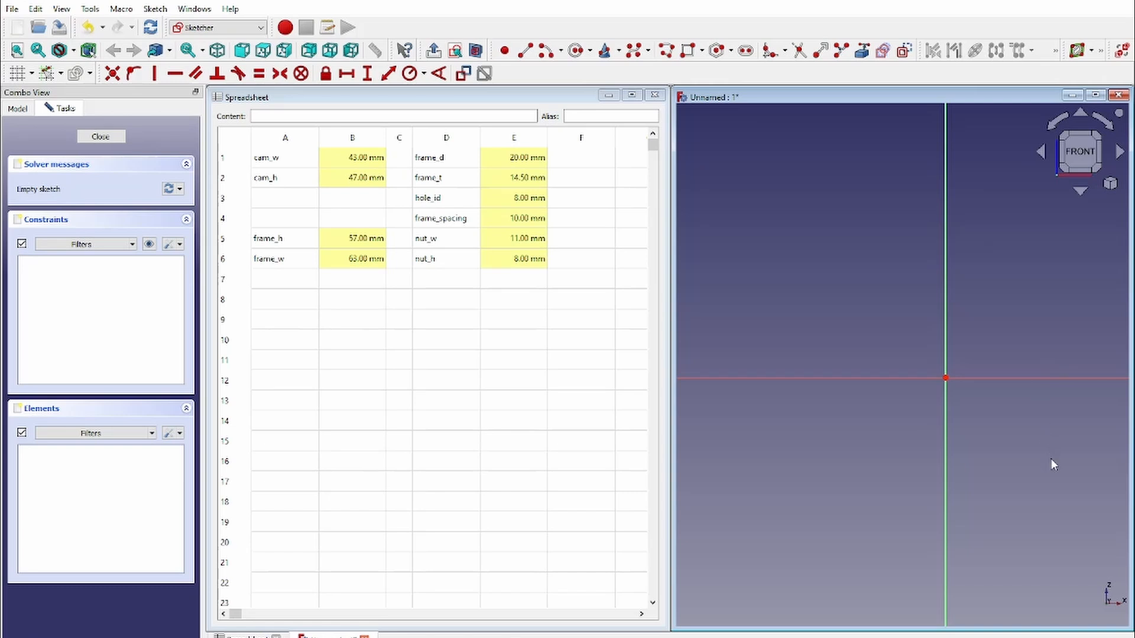
middle_drag(1037, 454, 972, 372)
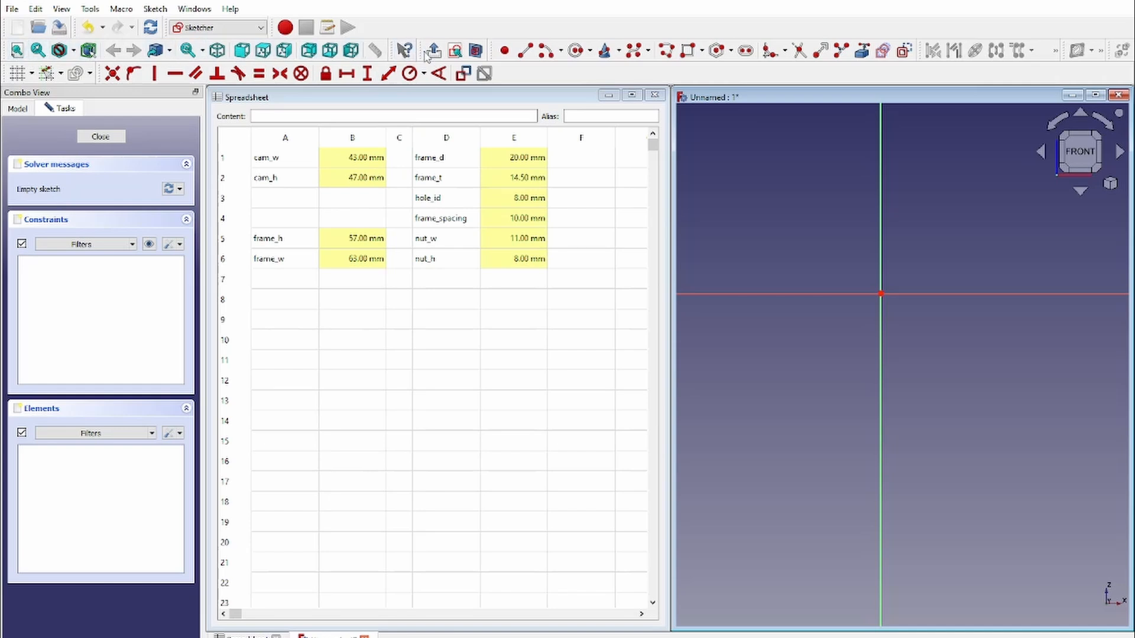
click(1114, 154)
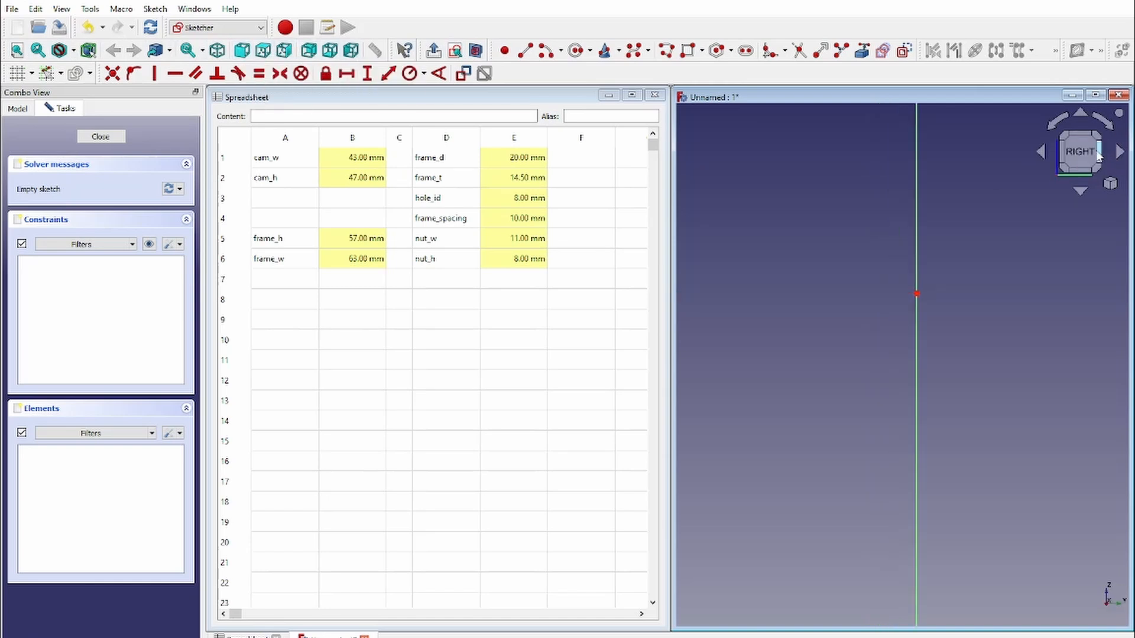
click(1061, 153)
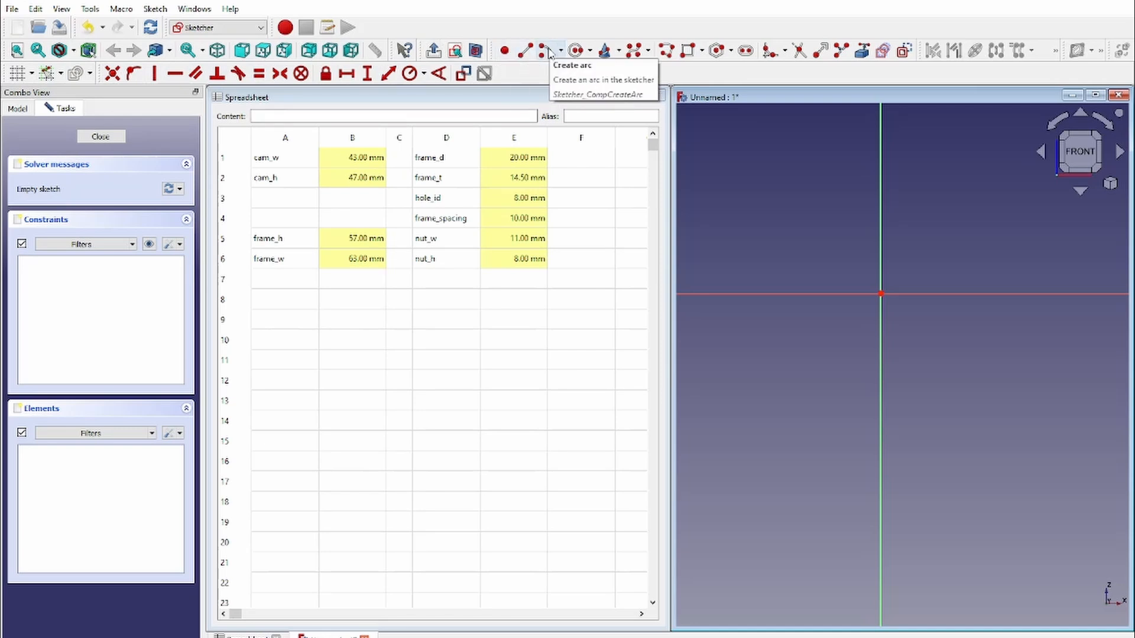
click(590, 52)
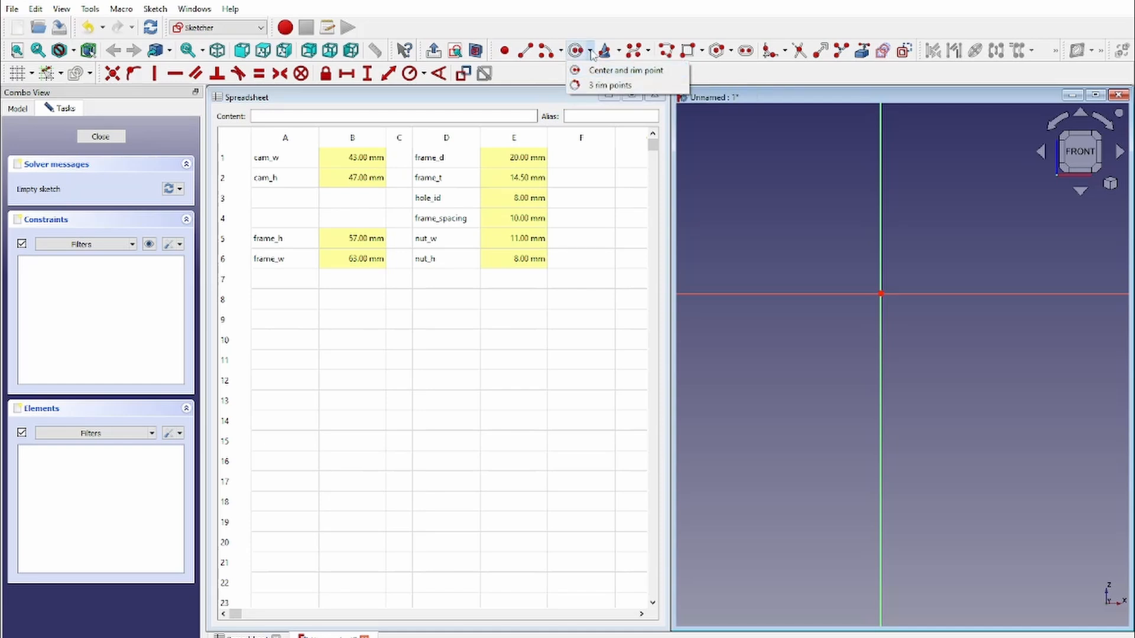
click(592, 54)
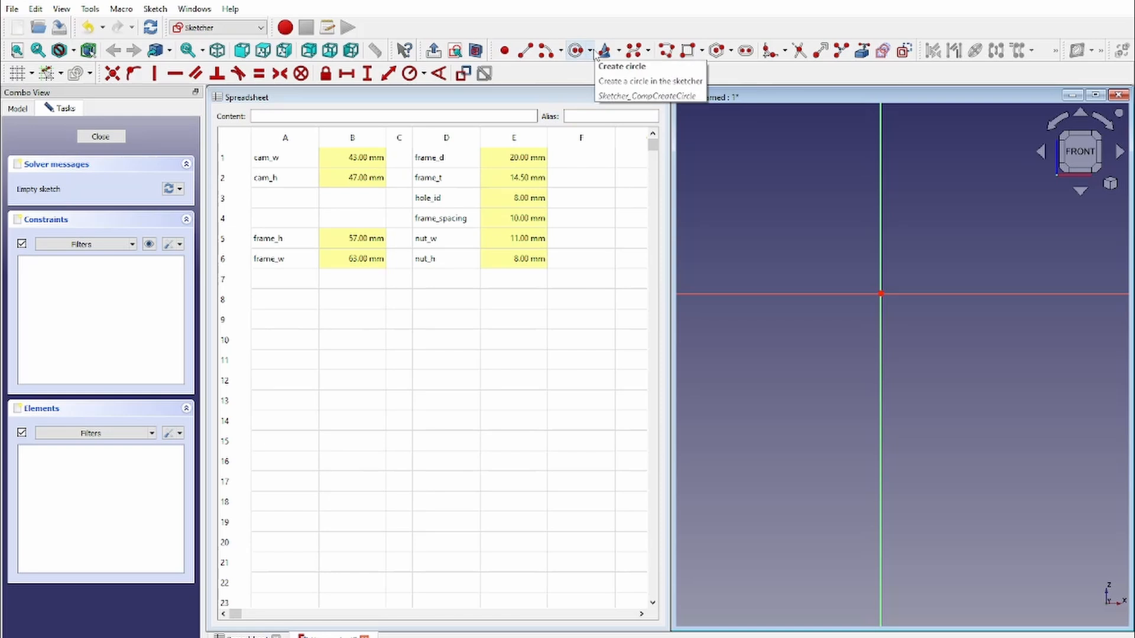
click(619, 52)
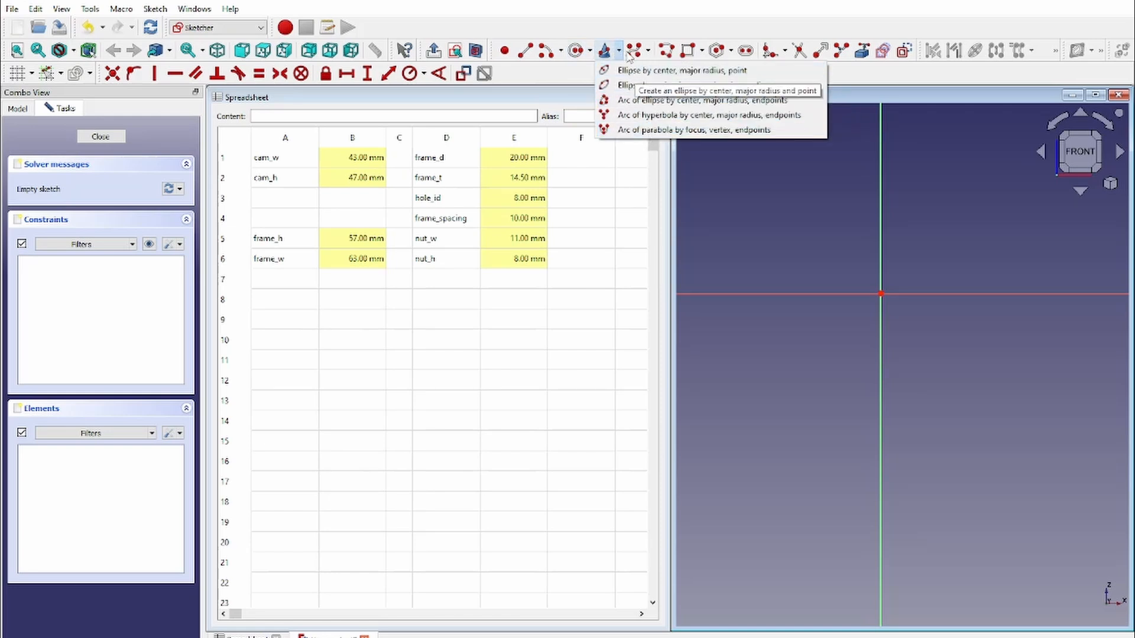
click(630, 52)
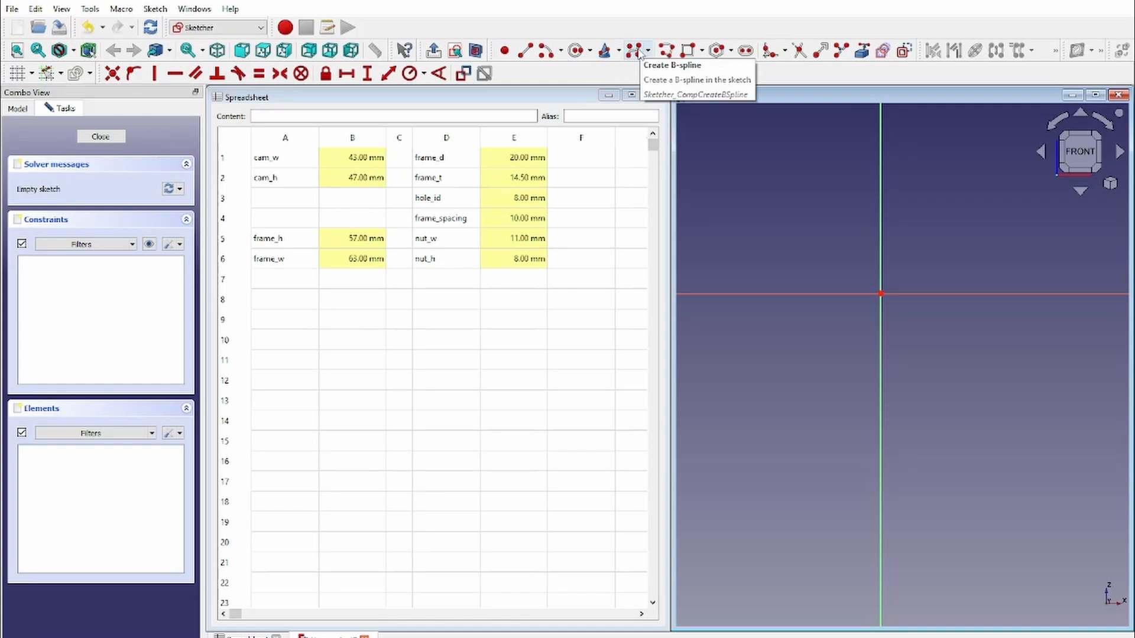
click(648, 52)
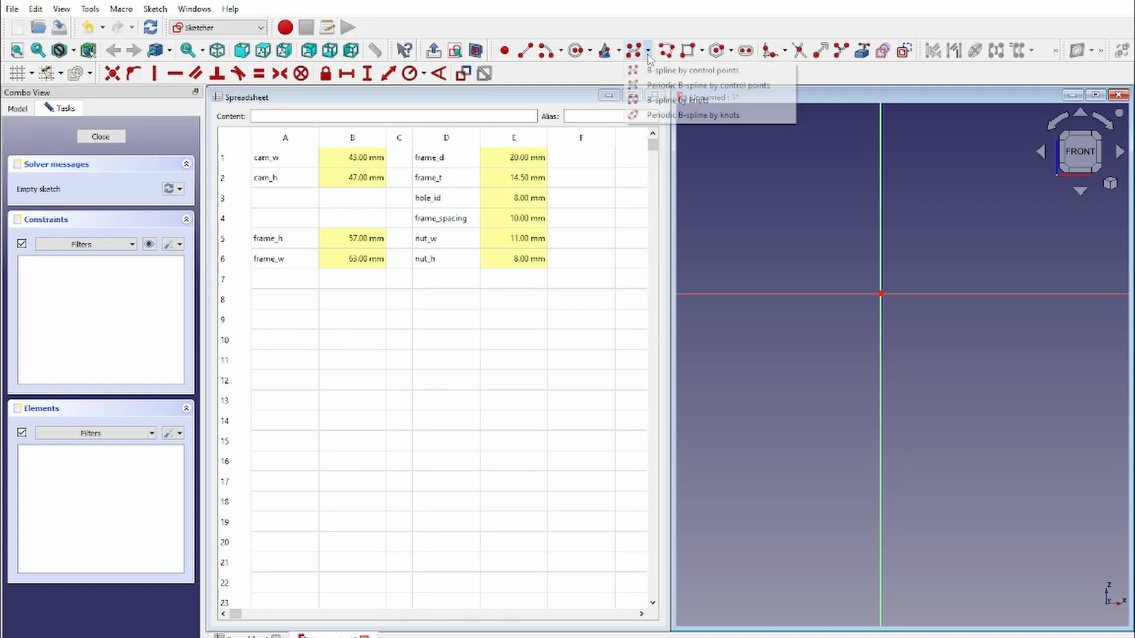
click(648, 52)
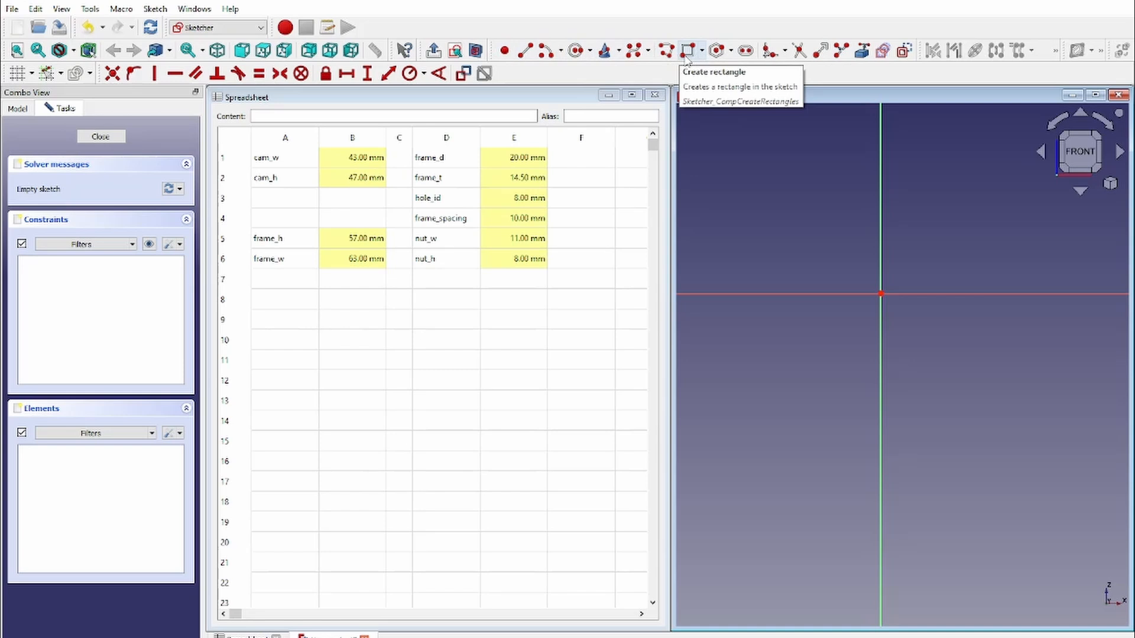
click(702, 52)
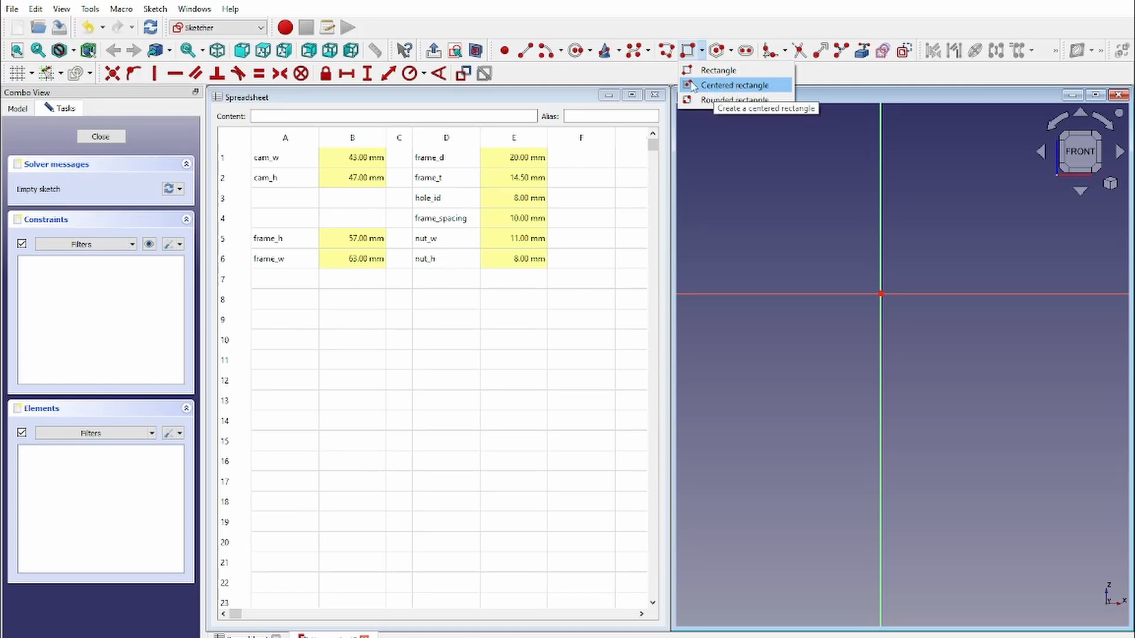
click(720, 49)
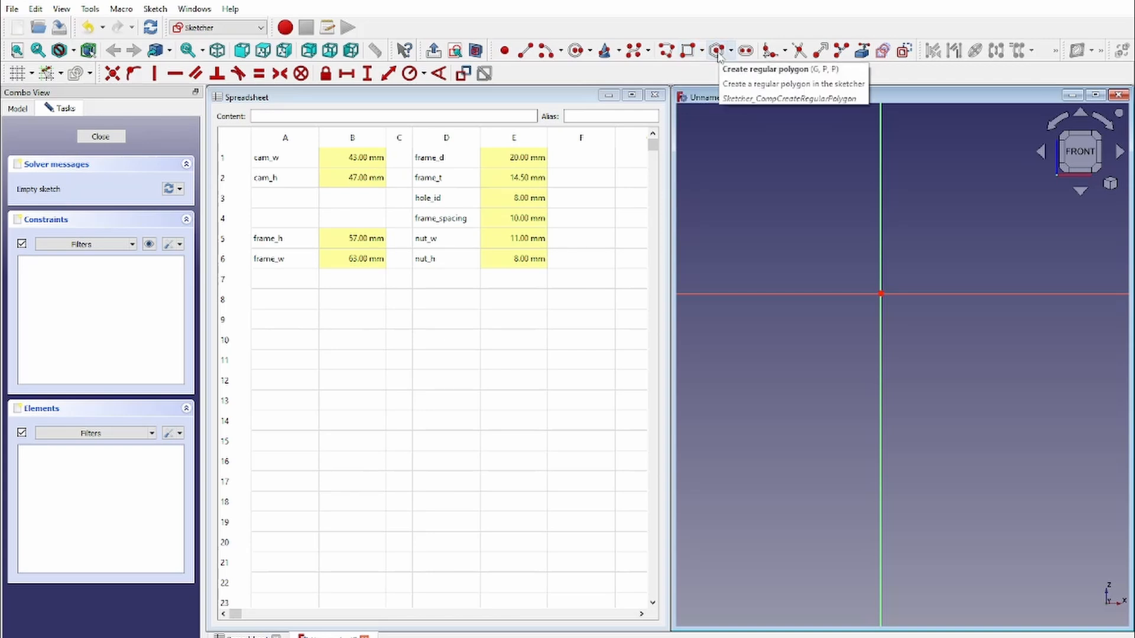
click(732, 50)
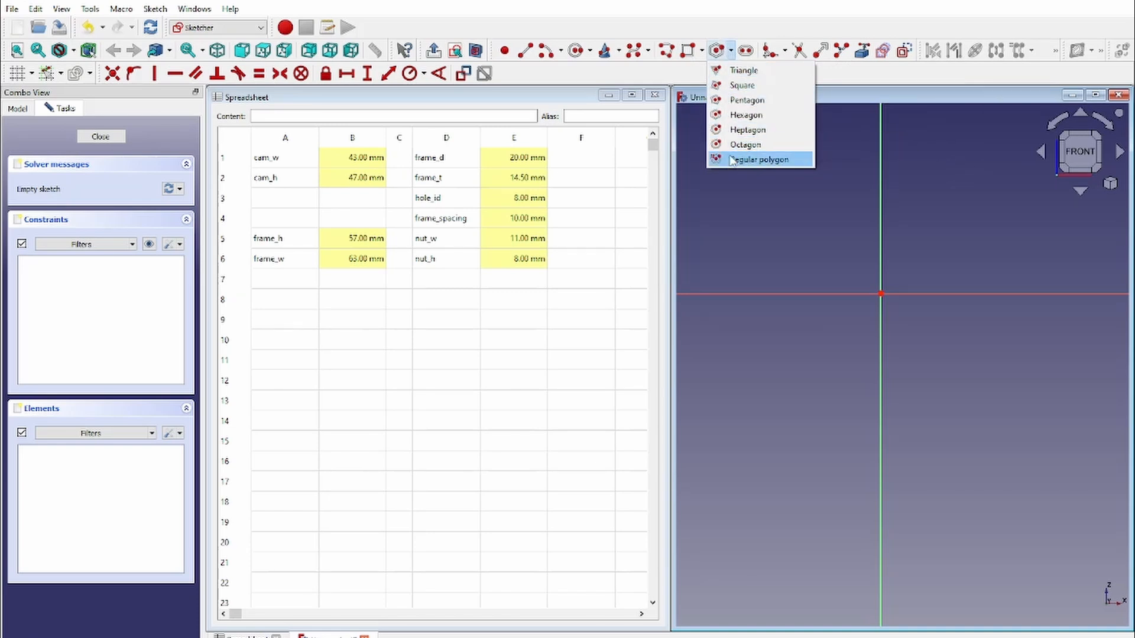
click(749, 161)
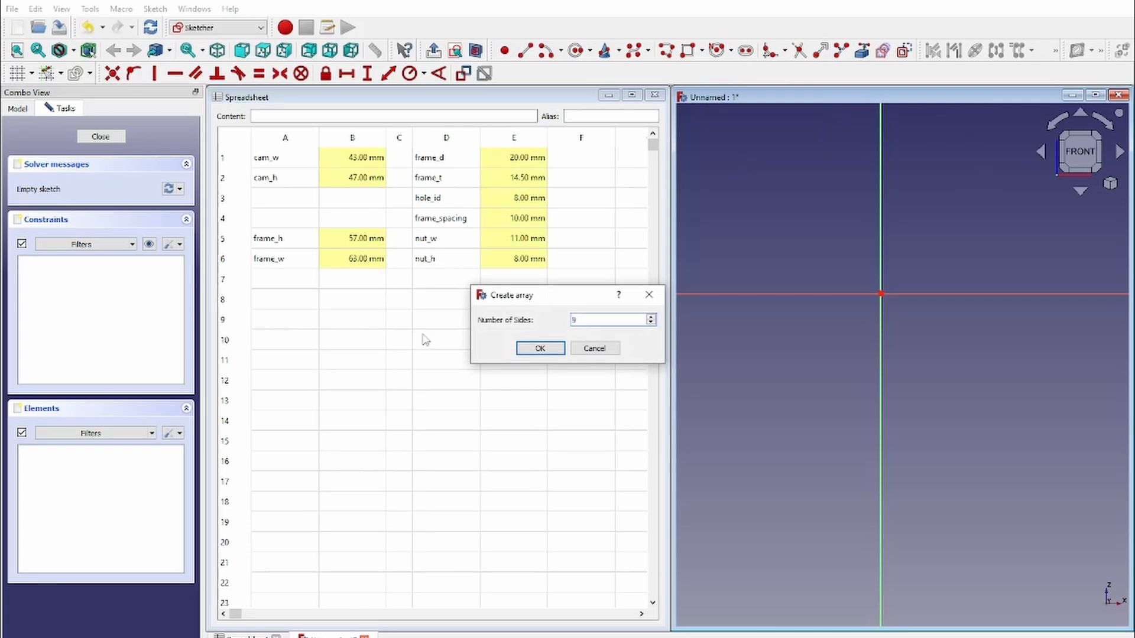
click(649, 295)
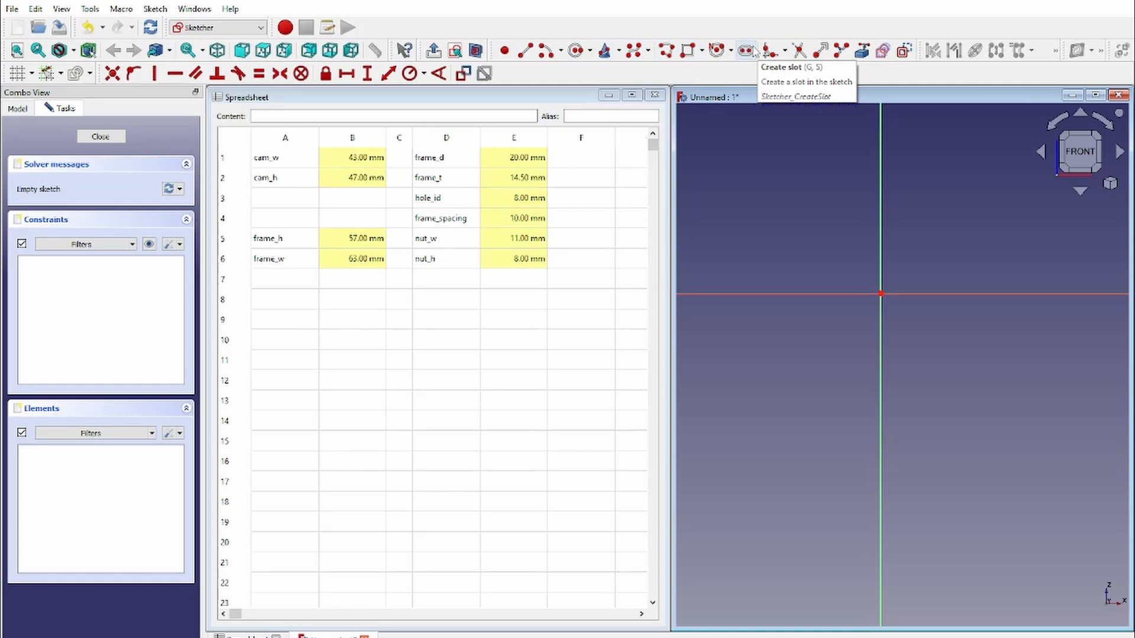
click(786, 52)
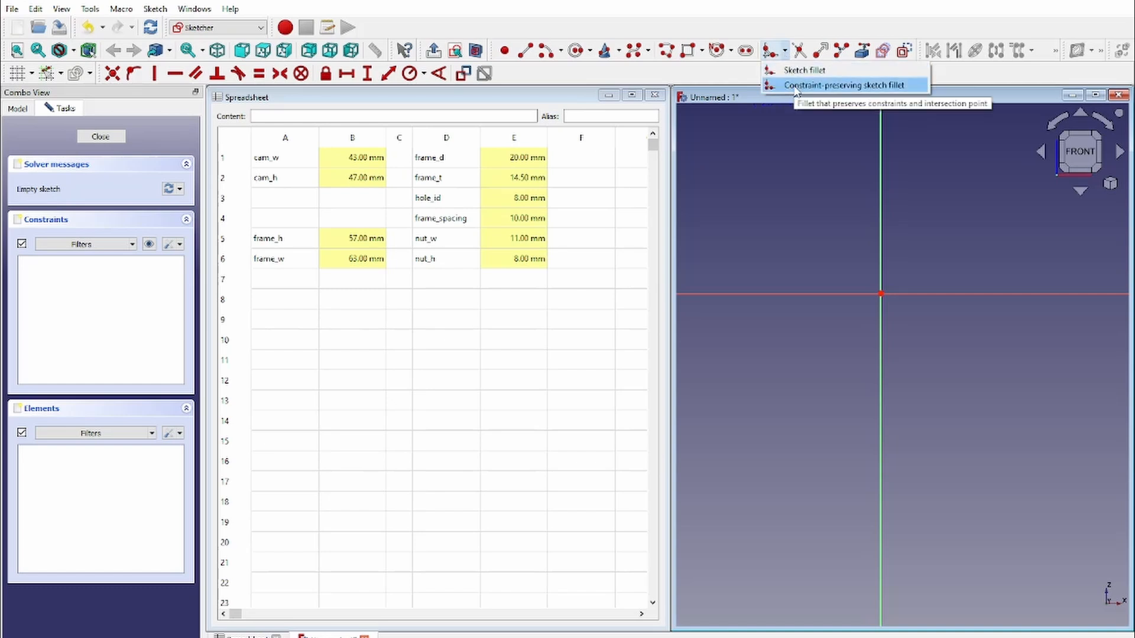
click(824, 87)
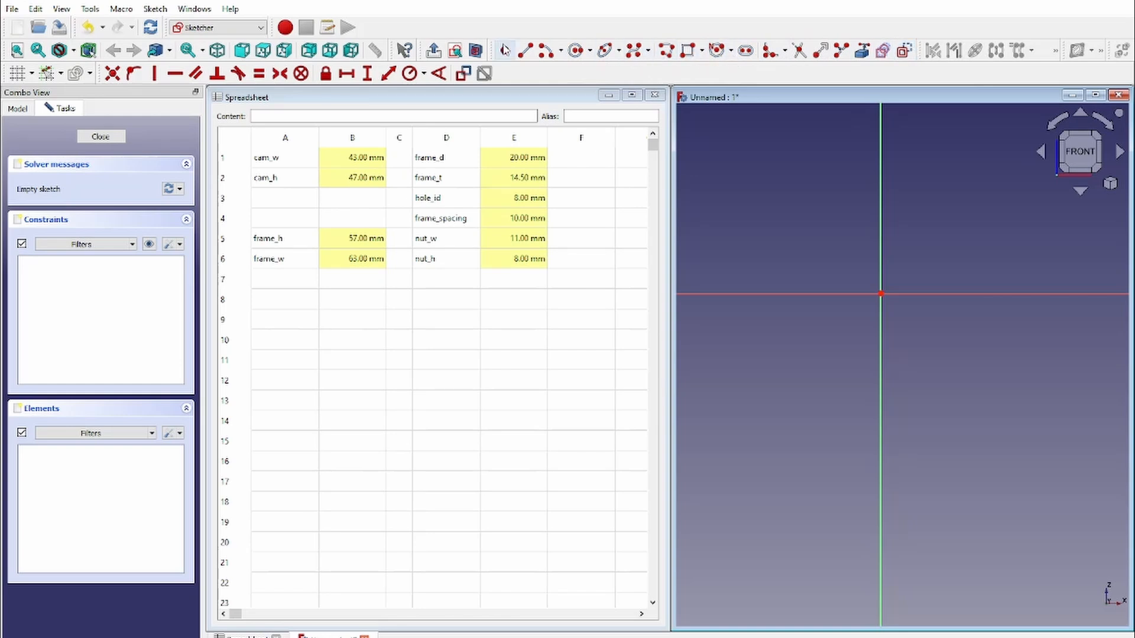
click(525, 56)
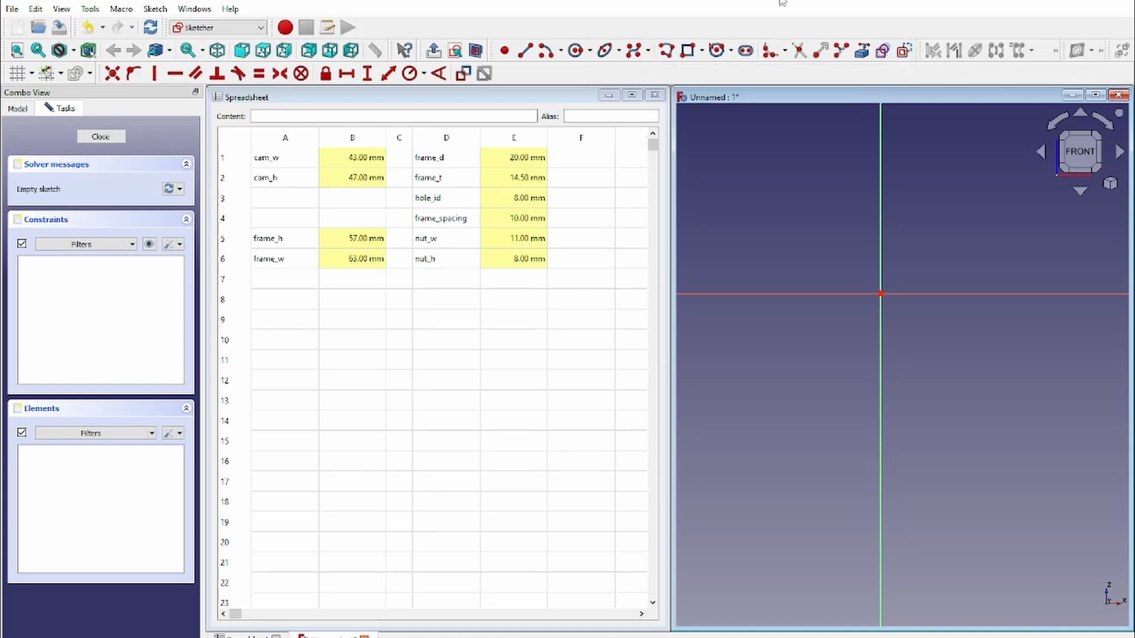
click(525, 51)
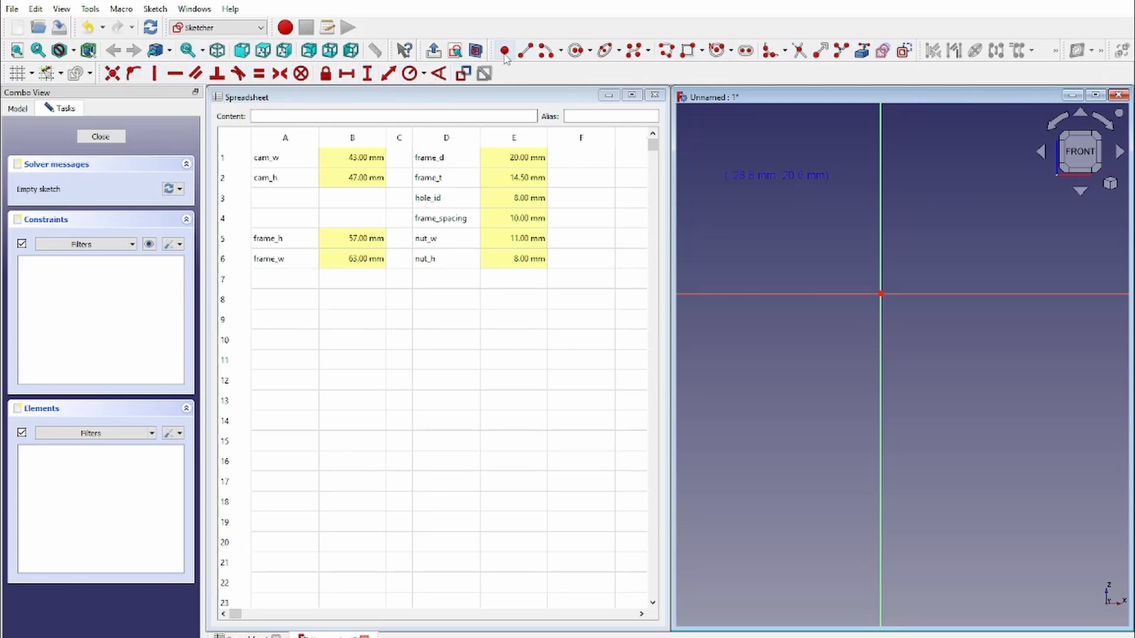
Sketch two separate, roughly vertical lines crossing the horizontal axis, both on the negative side of the vertical axis.
click(524, 52)
click(811, 205)
click(801, 370)
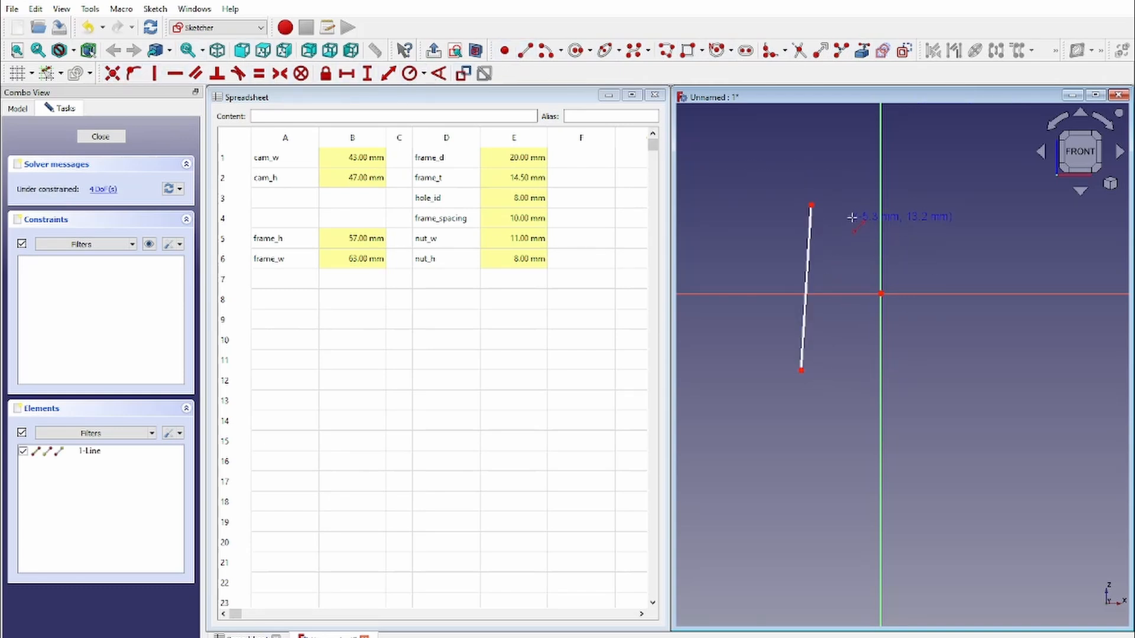
click(852, 217)
click(864, 342)
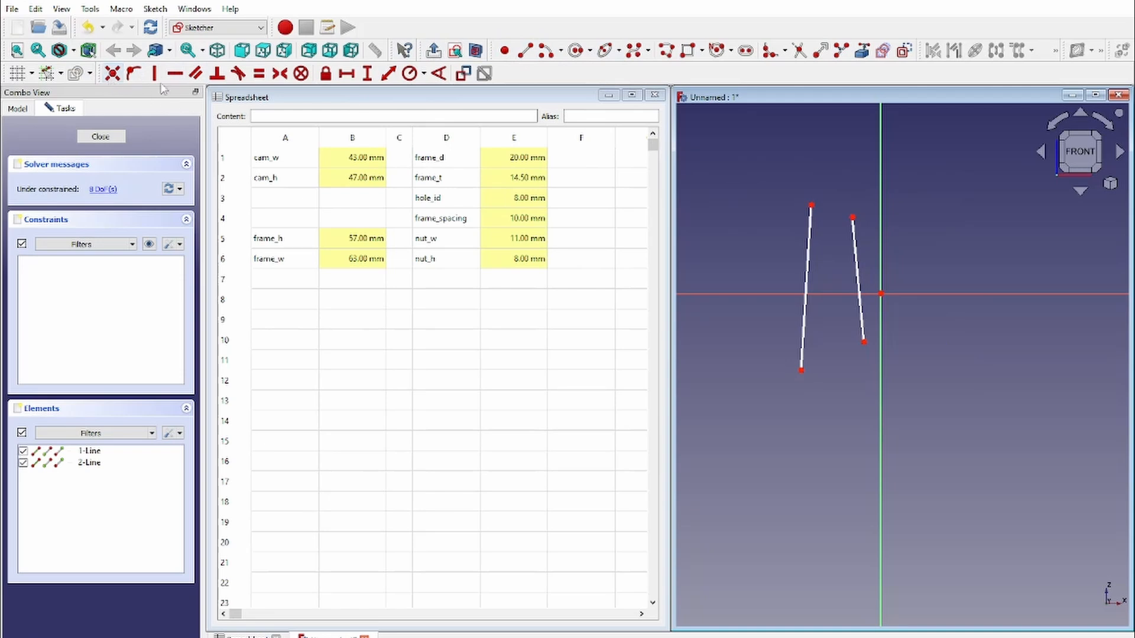
Try a coincident constraint between the upper endpoints of the two lines, test it by moving the shared point, and undo it.
click(810, 206)
click(853, 217)
key(c)
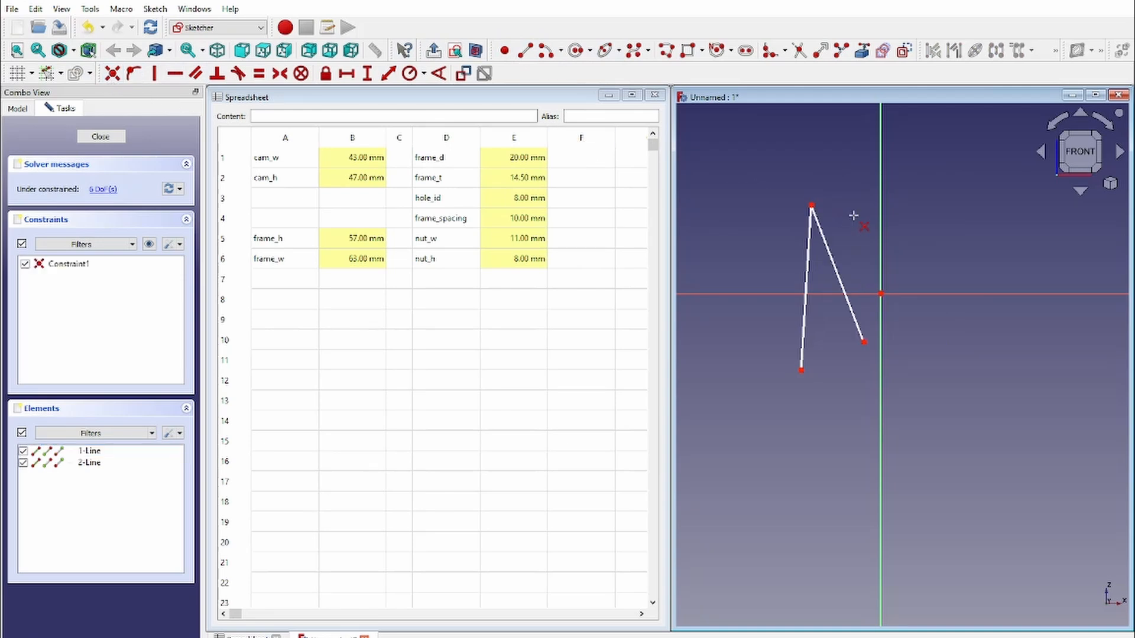
mouse_move(812, 203)
mouse_down()
mouse_move(822, 213)
mouse_move(781, 295)
mouse_move(754, 274)
mouse_move(835, 157)
mouse_up()
key(ctrl+z)
key(ctrl+z)
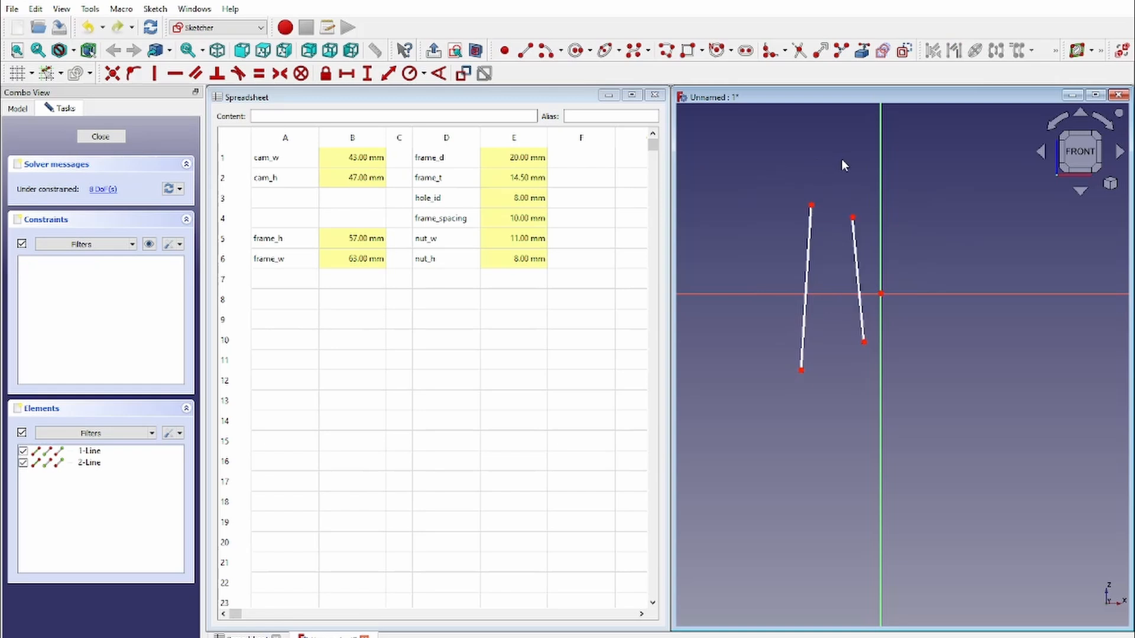
Try a point-on-object constraint placing the shorter line's upper endpoint on the longer line, and test it by moving the point.
click(131, 75)
click(852, 218)
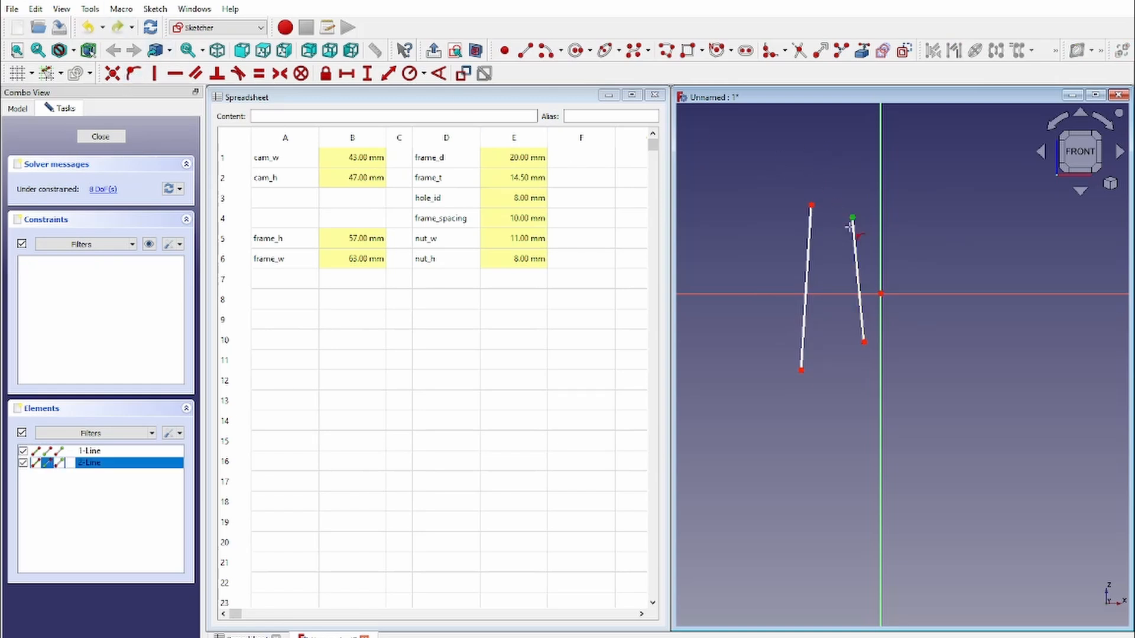
click(806, 283)
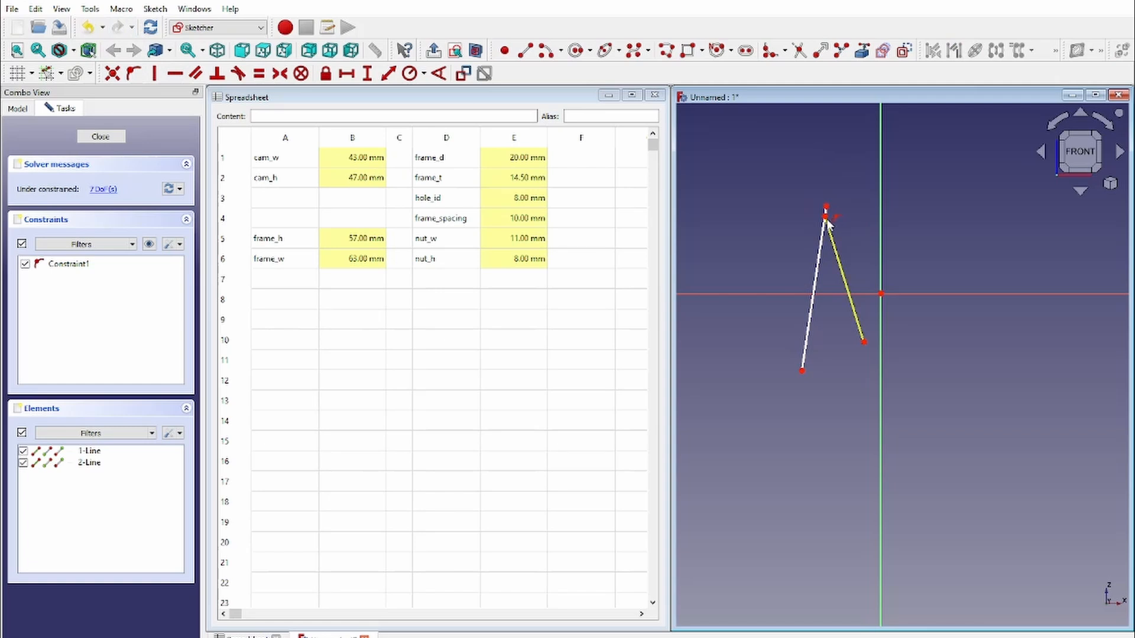
mouse_move(825, 218)
mouse_down()
mouse_move(790, 419)
mouse_move(904, 162)
mouse_move(727, 190)
mouse_move(784, 365)
mouse_move(729, 481)
mouse_move(796, 321)
mouse_move(904, 117)
mouse_move(750, 279)
mouse_move(750, 436)
mouse_move(806, 413)
mouse_move(812, 174)
mouse_move(728, 428)
mouse_move(851, 160)
mouse_move(719, 273)
mouse_move(833, 461)
mouse_move(821, 144)
mouse_move(774, 393)
mouse_move(756, 203)
mouse_move(793, 376)
mouse_move(781, 218)
mouse_move(814, 357)
mouse_up()
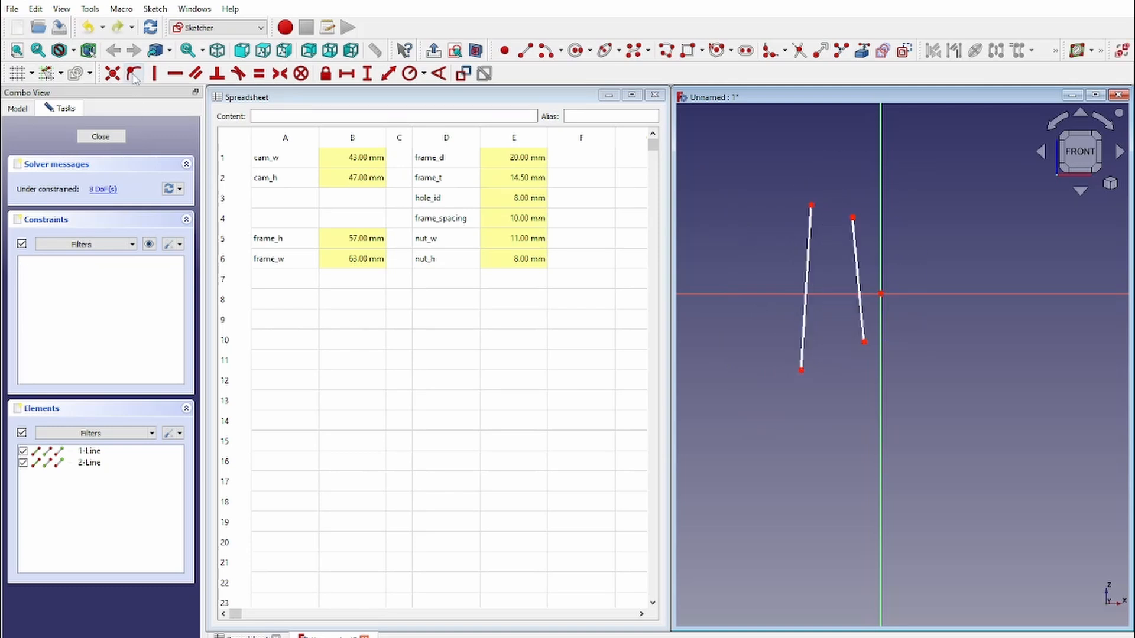
Try a vertical constraint on the longer line and a horizontal one on the shorter line, and undo both after a test move.
click(154, 73)
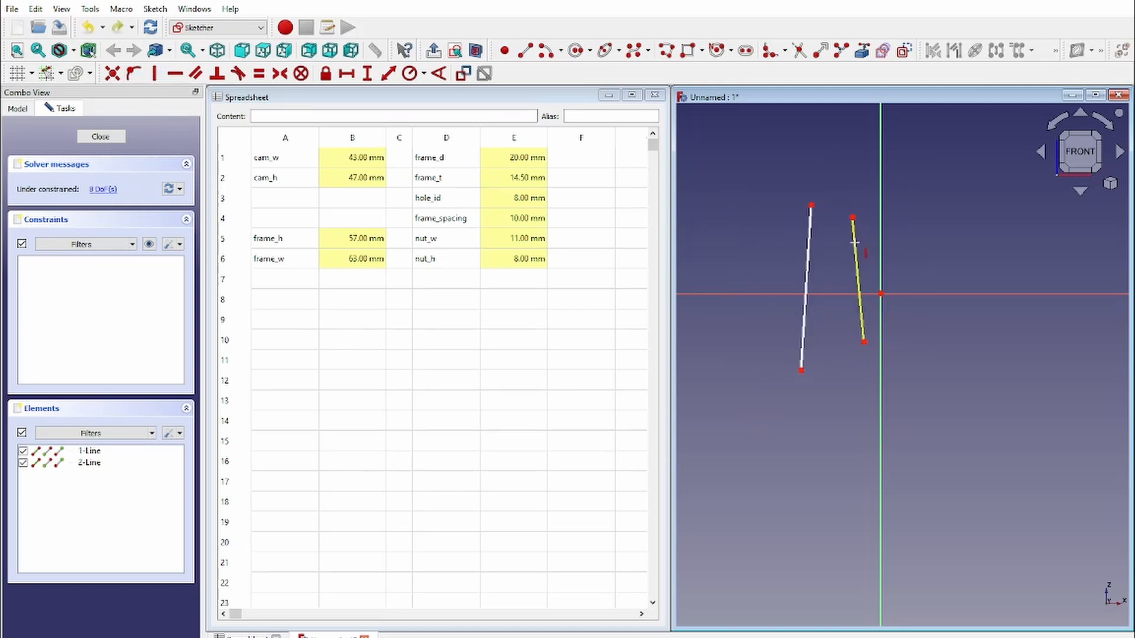
click(807, 272)
click(175, 73)
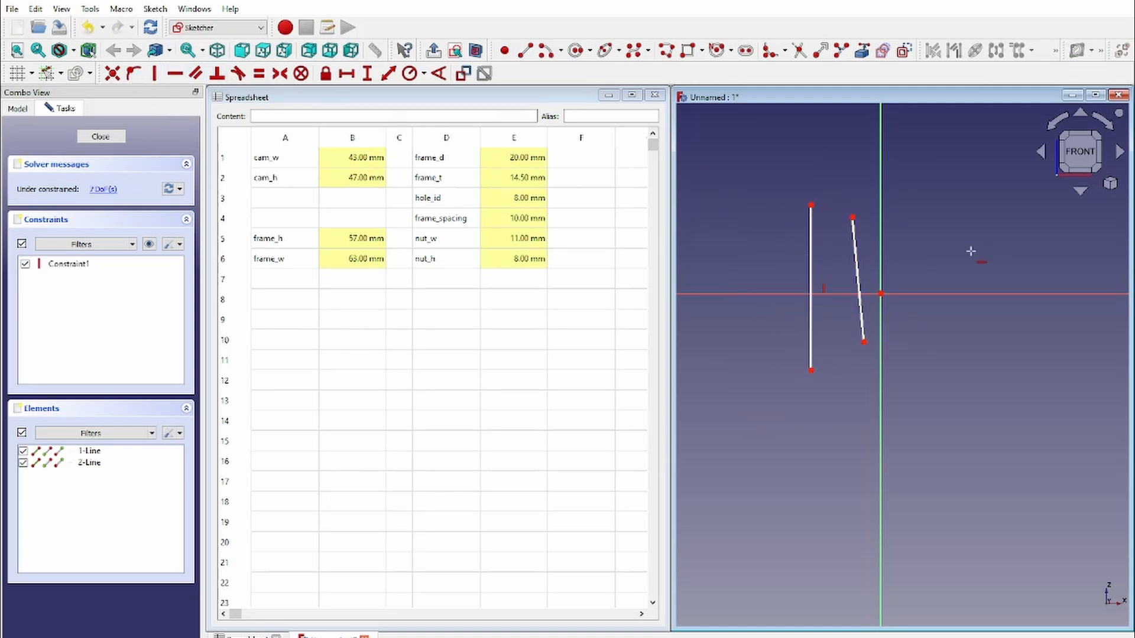
click(860, 298)
drag(865, 219, 975, 248)
key(ctrl+z)
key(ctrl+z)
key(ctrl+z)
Try a parallel constraint between the two lines, move an endpoint to test it, and undo the changes.
click(195, 73)
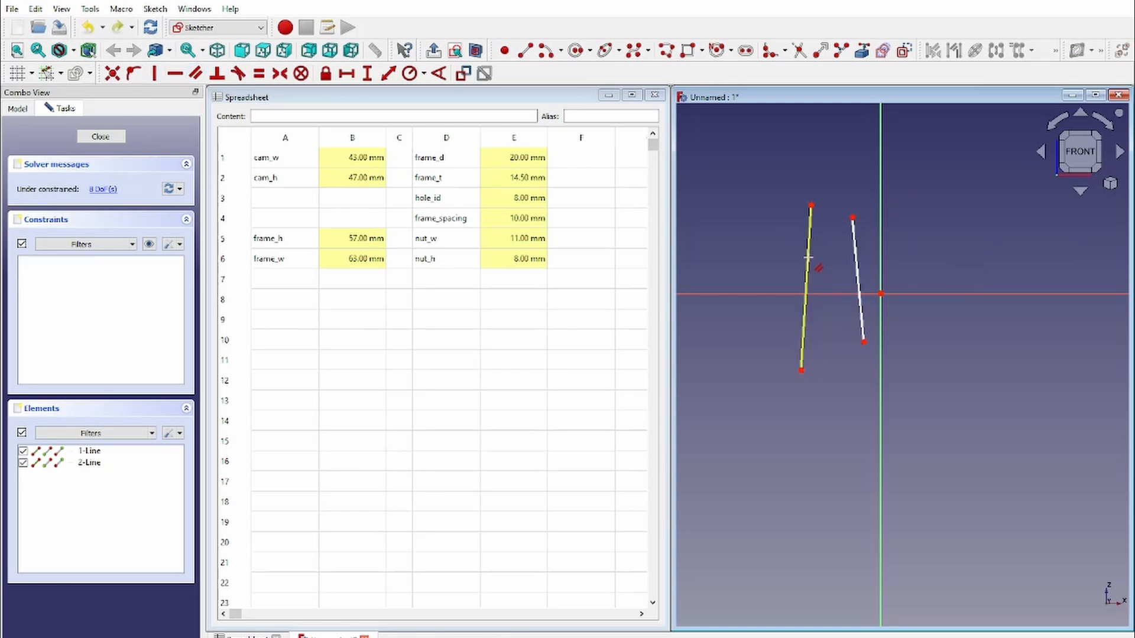
click(808, 249)
click(854, 257)
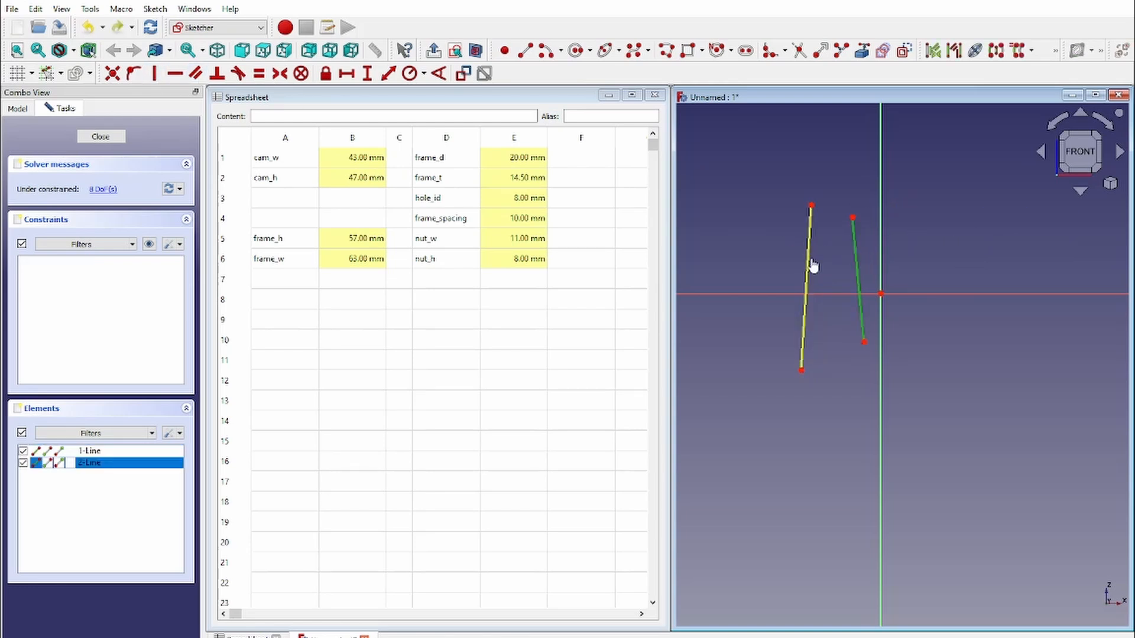
drag(855, 220, 822, 180)
key(ctrl+z)
key(ctrl+z)
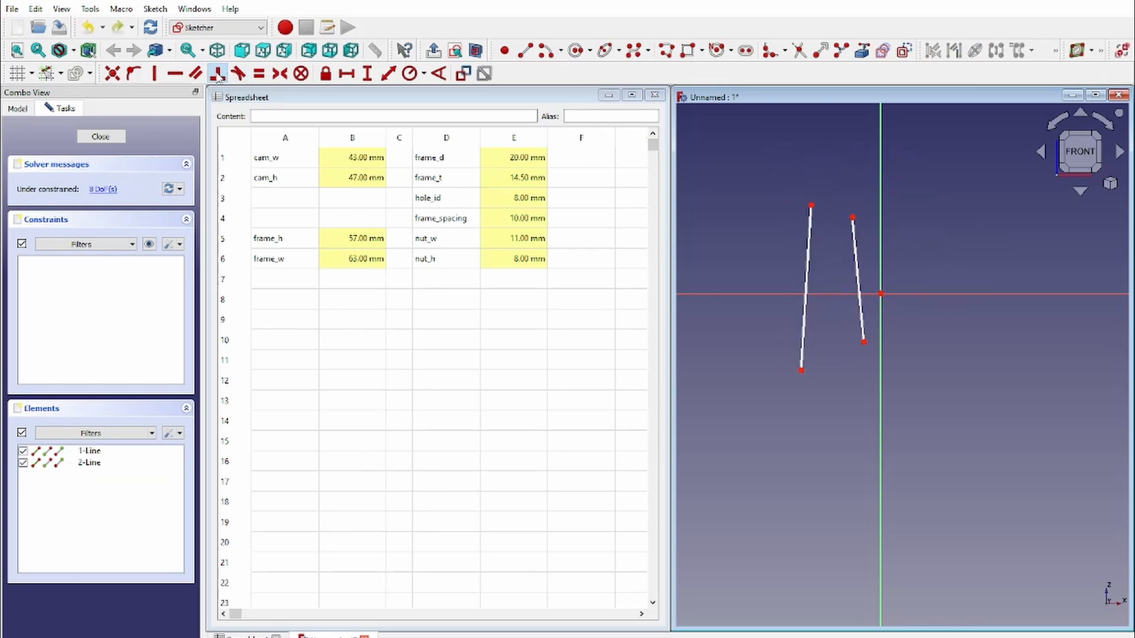
Try a perpendicular constraint between the two lines and test it by moving their endpoints.
click(807, 274)
click(860, 265)
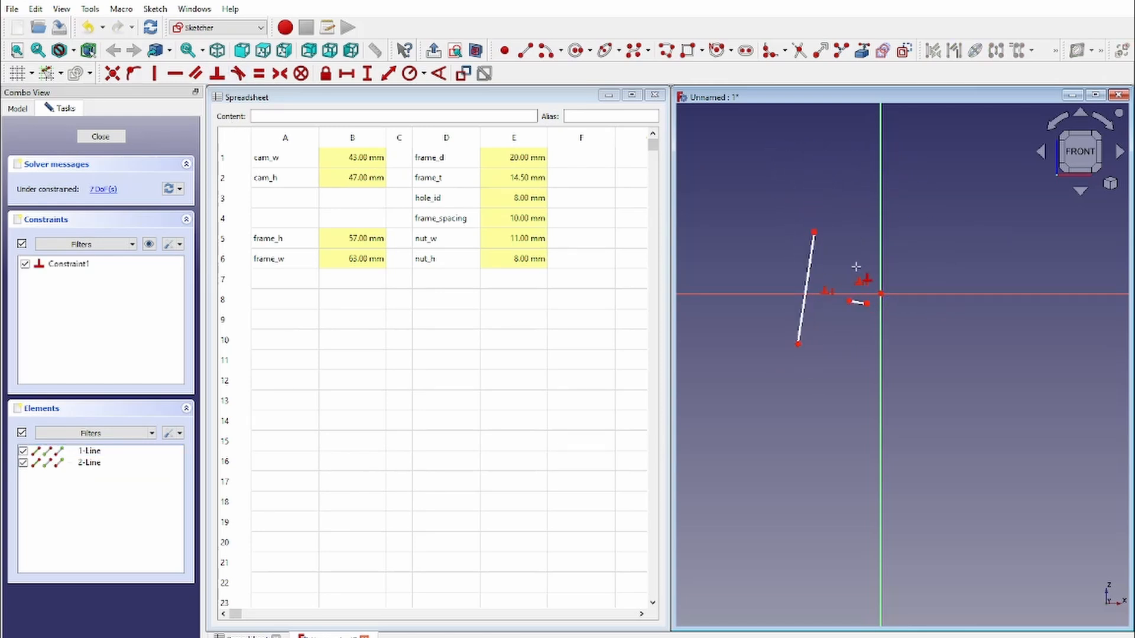
drag(811, 301, 745, 271)
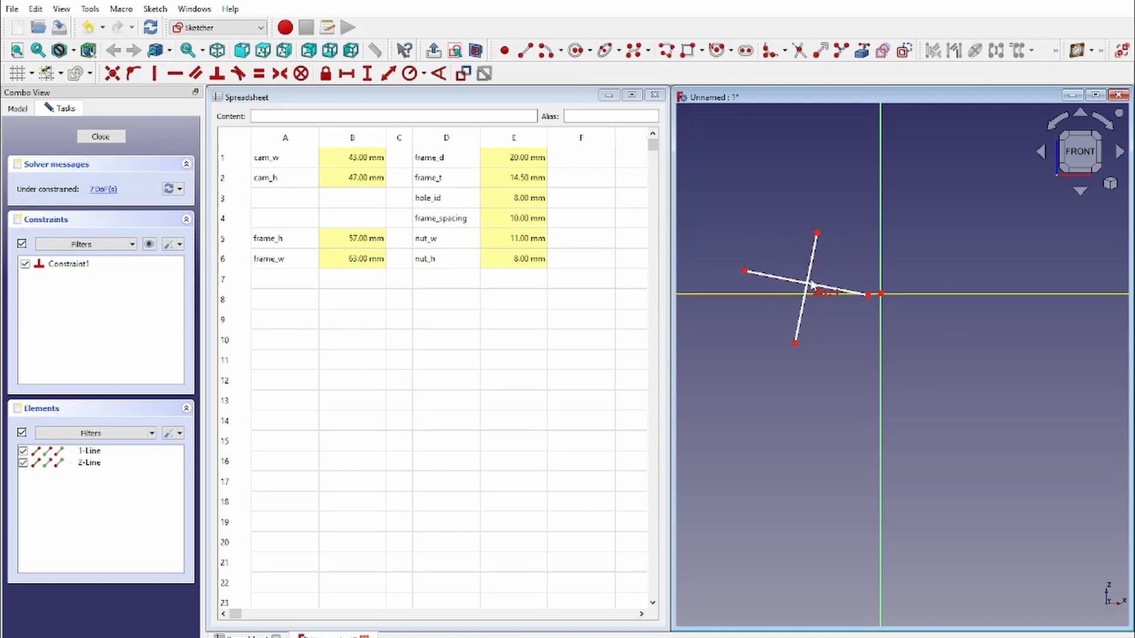
drag(816, 233, 820, 207)
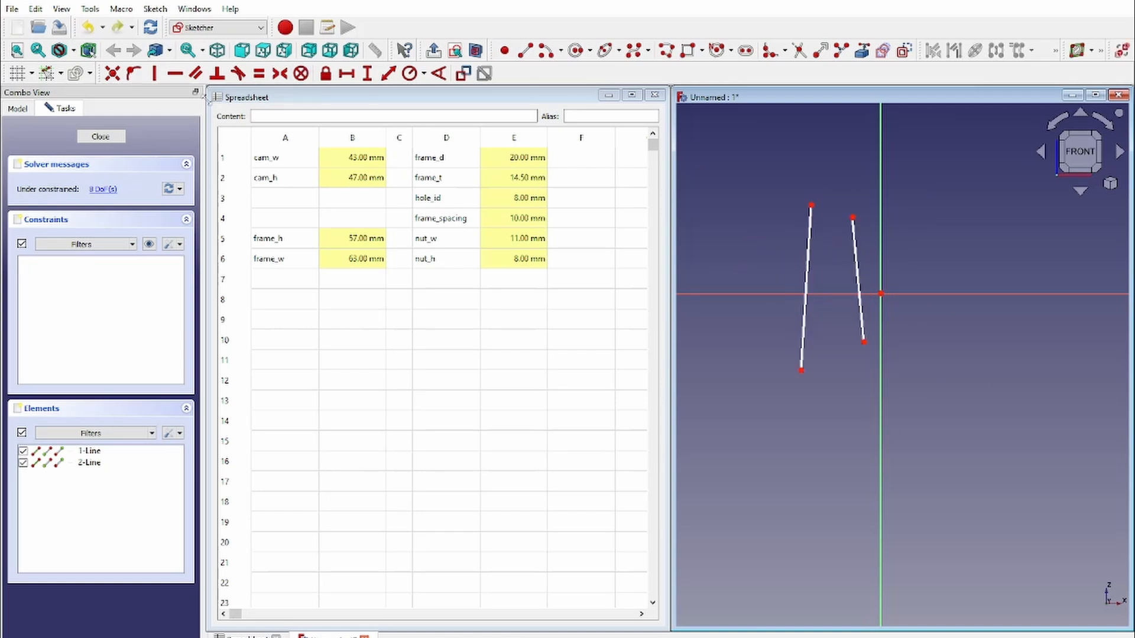
Try a tangent constraint between the upper endpoints of the two lines and undo it.
click(237, 74)
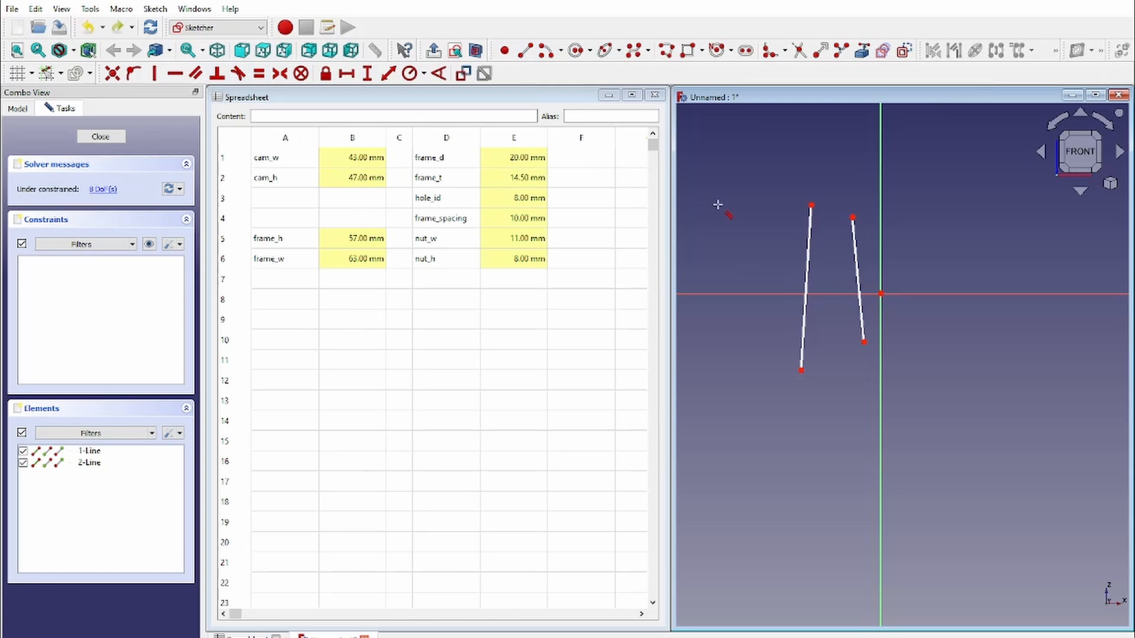
click(853, 218)
click(811, 205)
key(Escape)
key(ctrl+z)
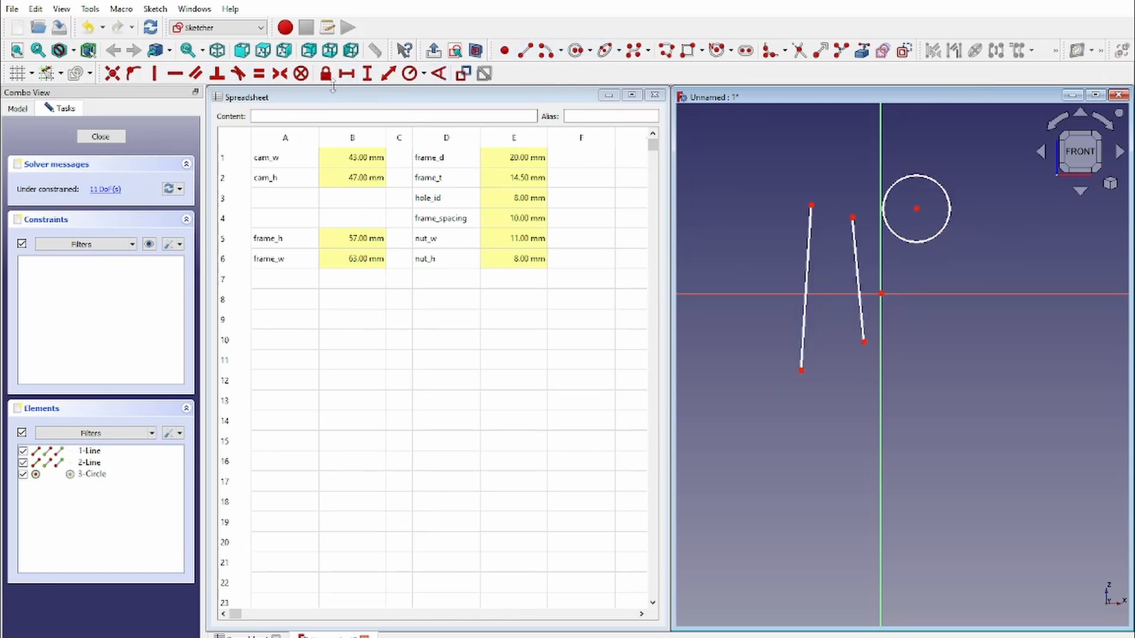
Try a tangent constraint between the shorter line and the circle, test it by moving and resizing the geometry, and undo it.
click(856, 273)
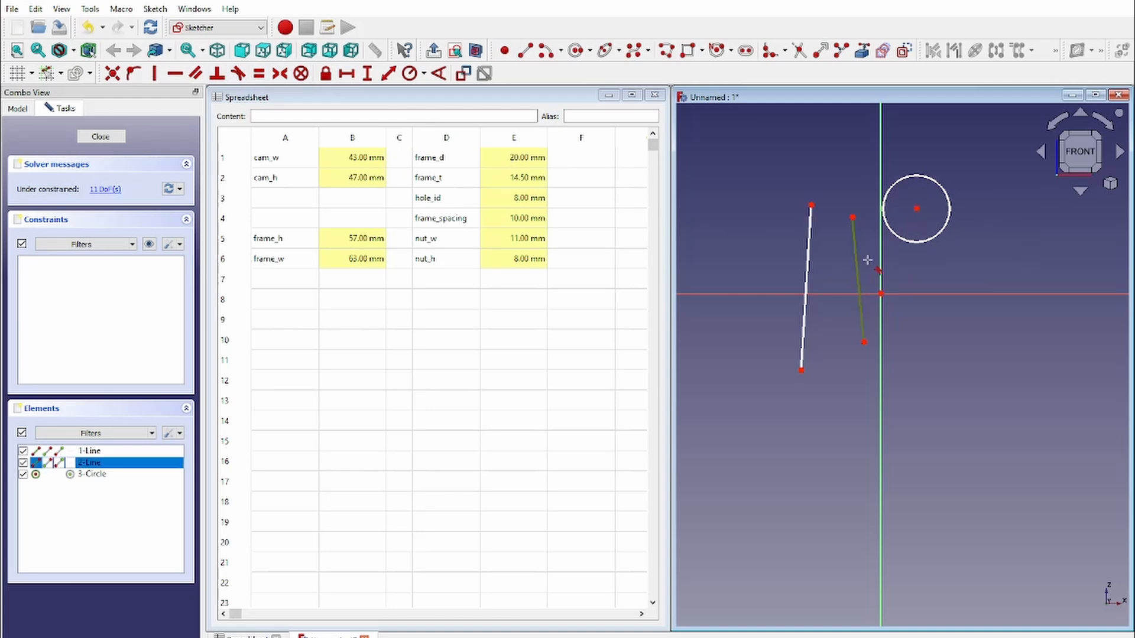
click(895, 235)
drag(872, 218, 879, 190)
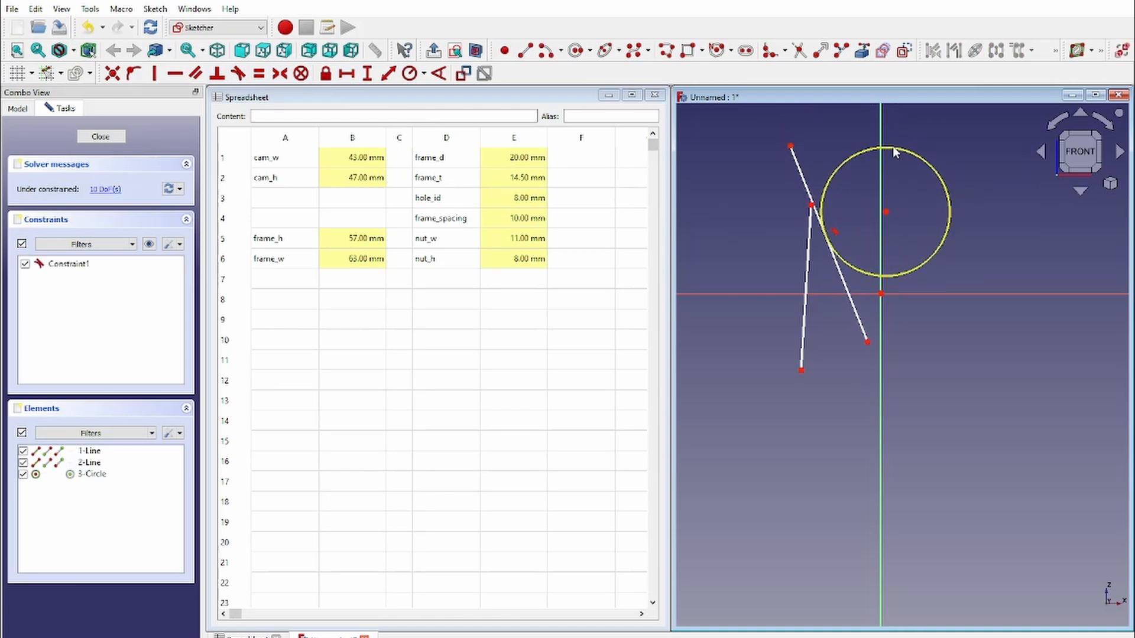
drag(892, 147, 919, 198)
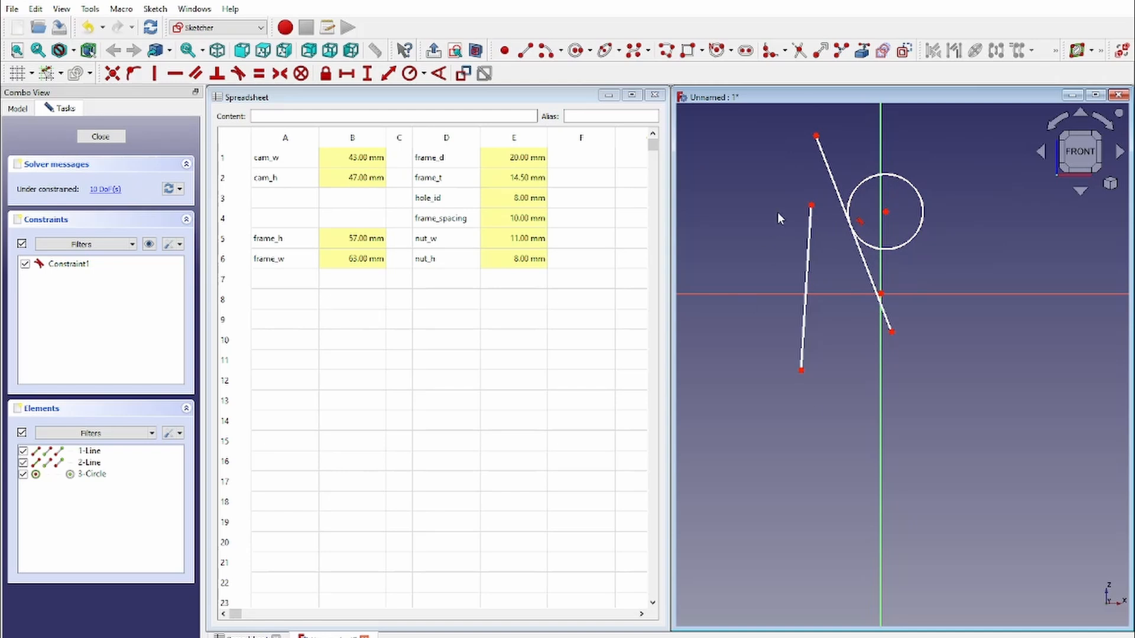
key(ctrl+z)
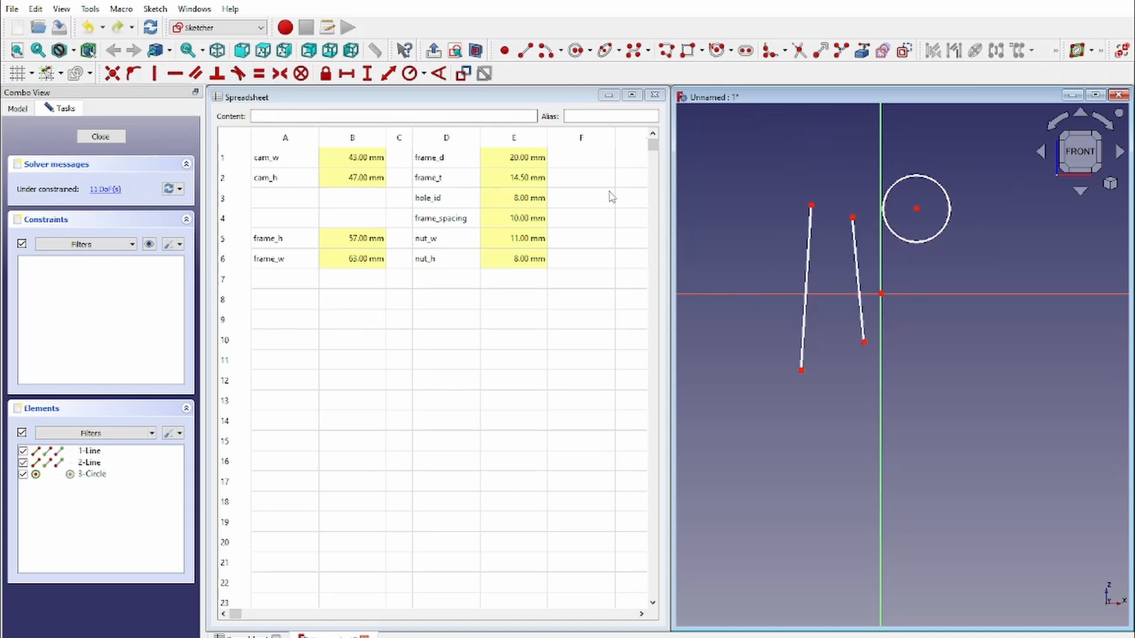
Try an equal-length constraint between the two lines and test it by moving the longer line and its upper endpoint.
click(813, 279)
click(858, 278)
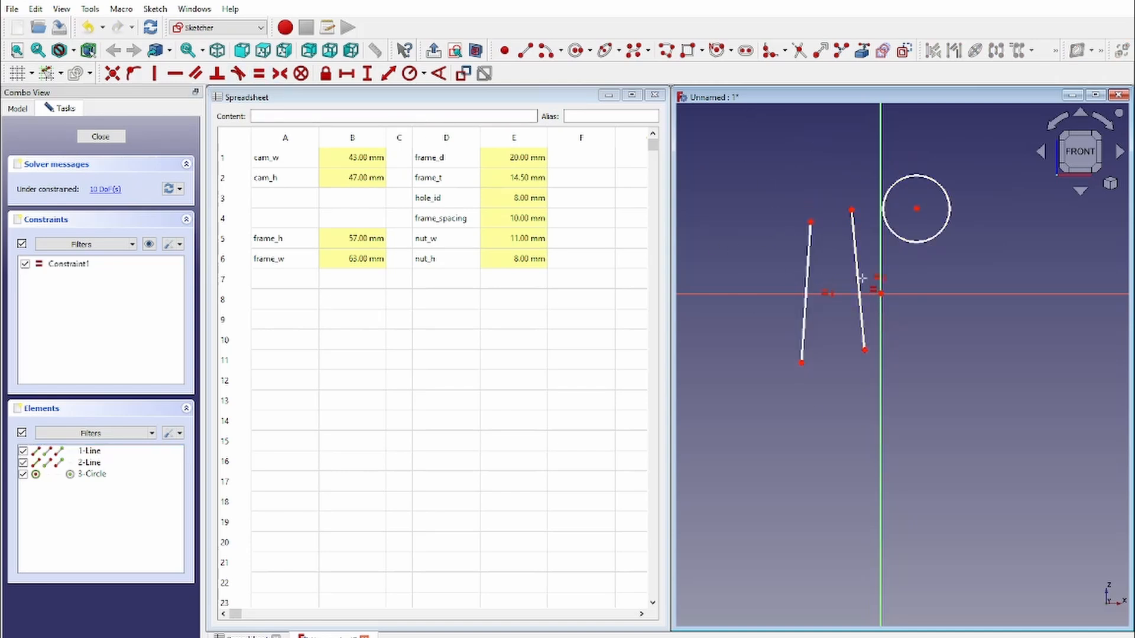
key(Escape)
drag(810, 223, 763, 186)
drag(777, 243, 815, 274)
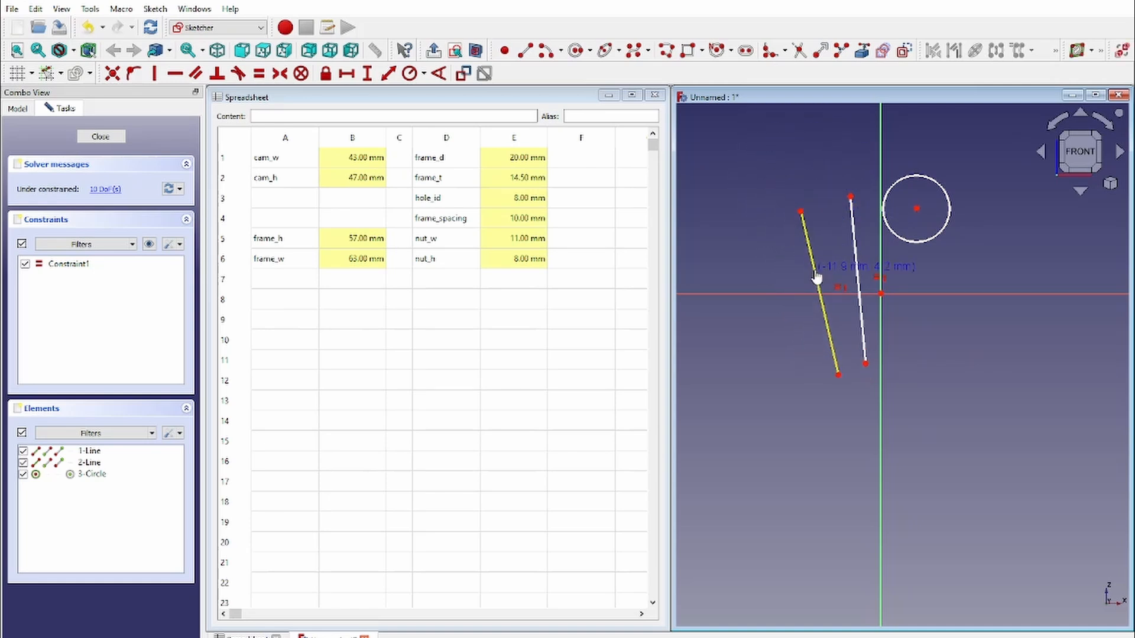
drag(800, 206, 691, 281)
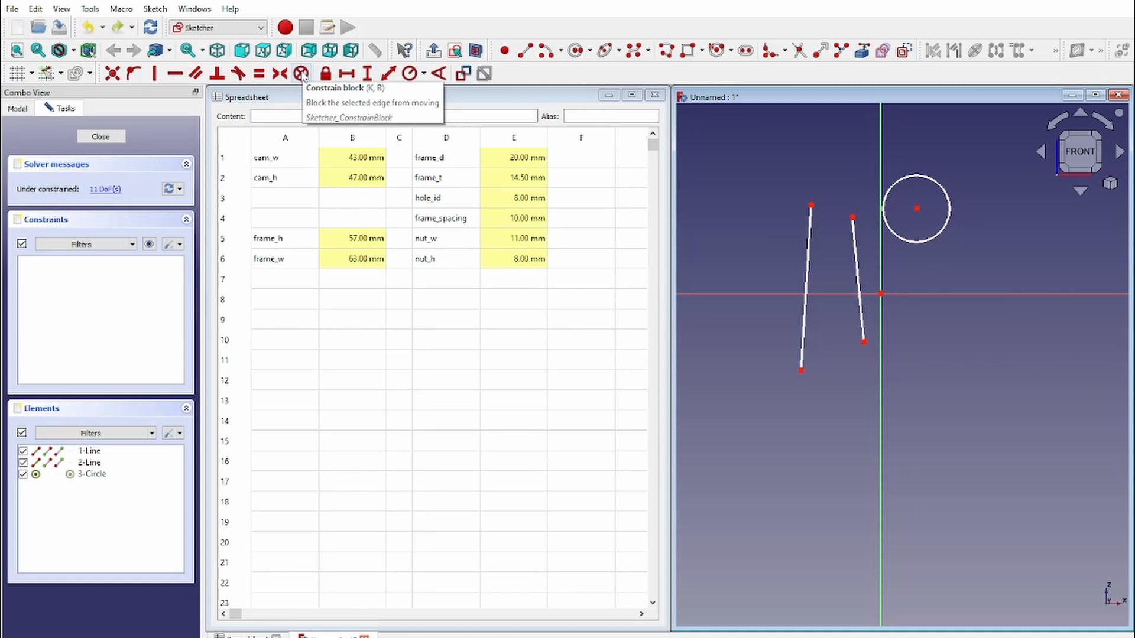
Try a block constraint on the circle and undo it.
click(302, 73)
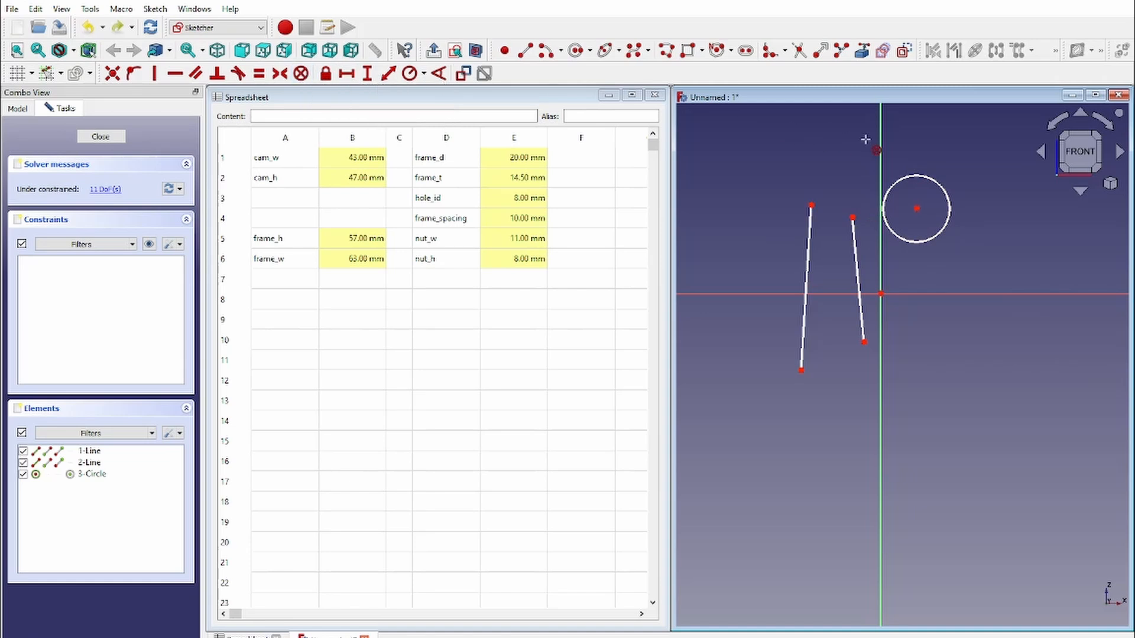
click(941, 182)
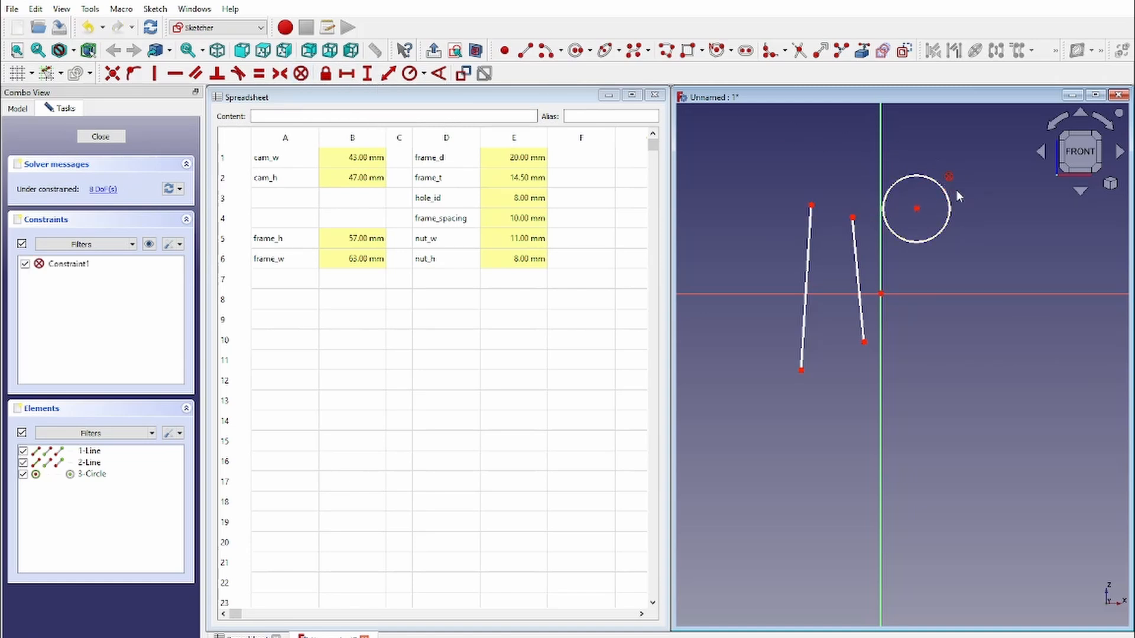
key(ctrl+z)
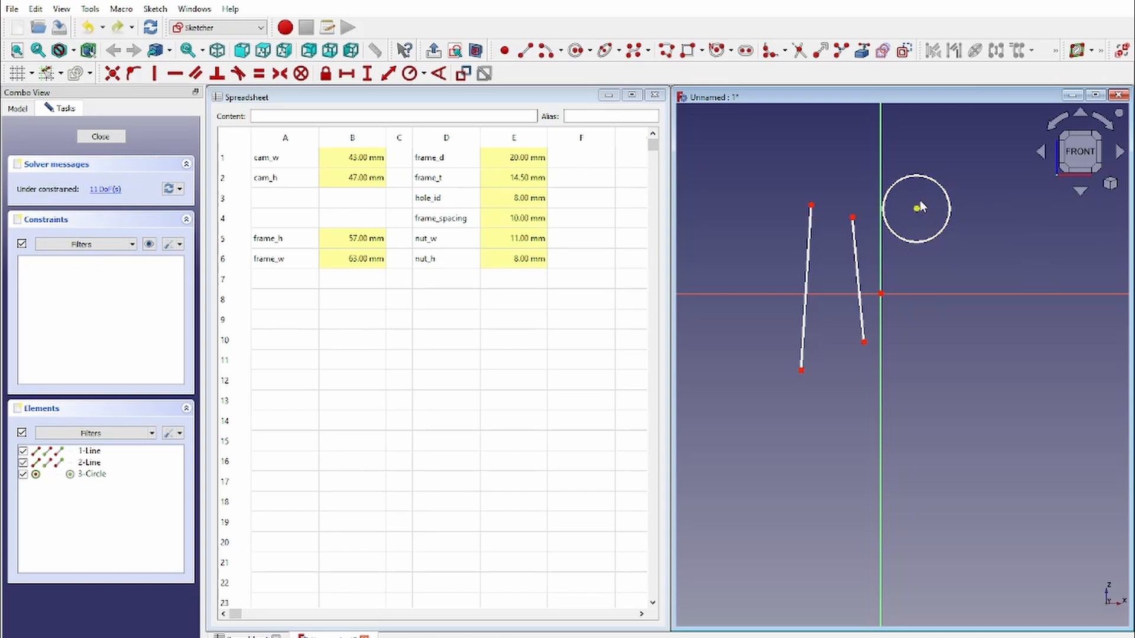
Move the circle farther from the vertical axis, and try block constraints on both lines and the circle before undoing them.
drag(942, 190, 942, 215)
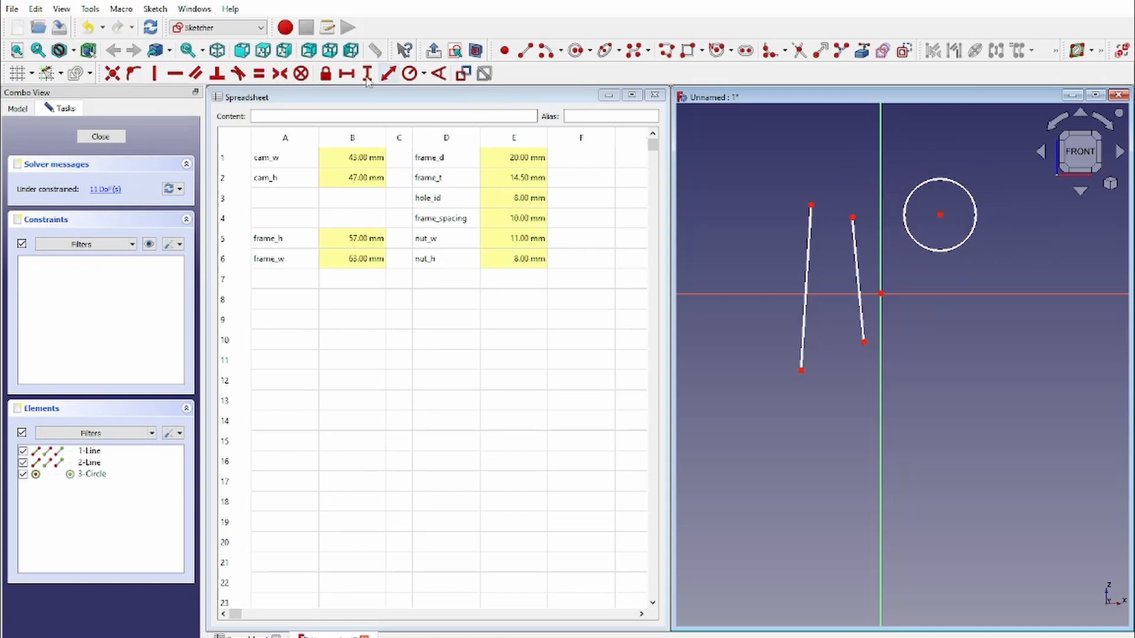
click(301, 74)
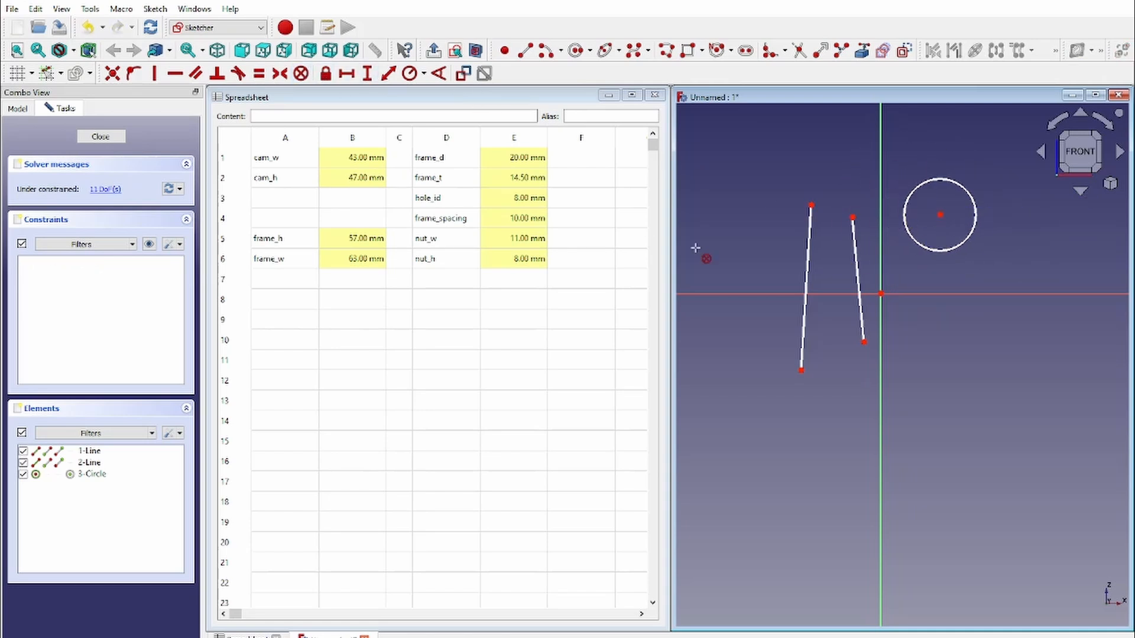
click(806, 284)
click(859, 282)
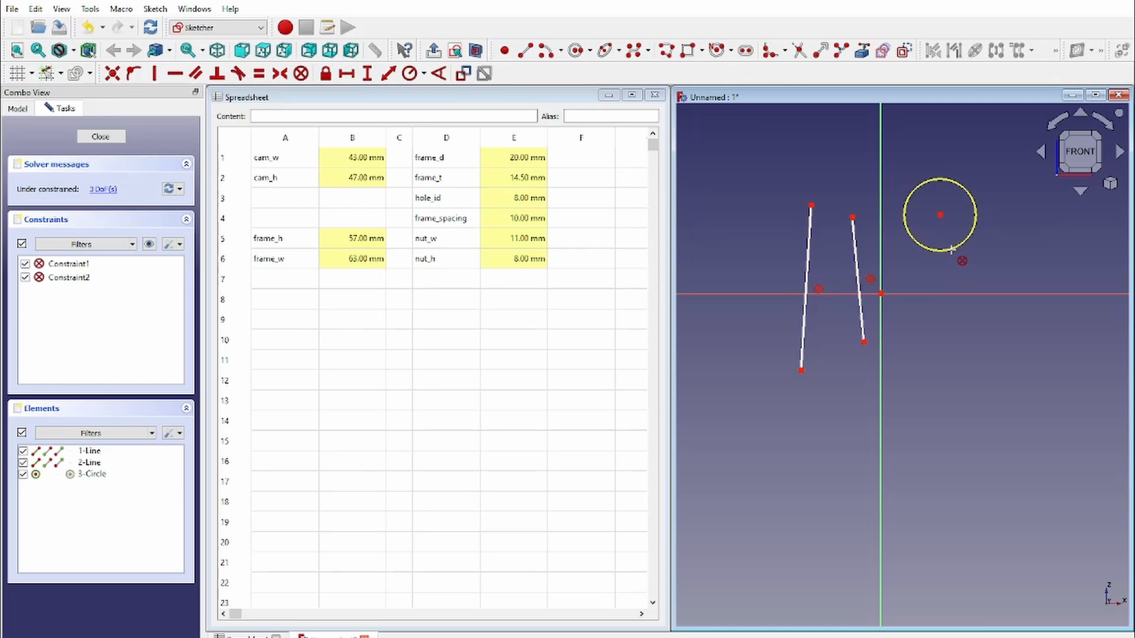
click(952, 250)
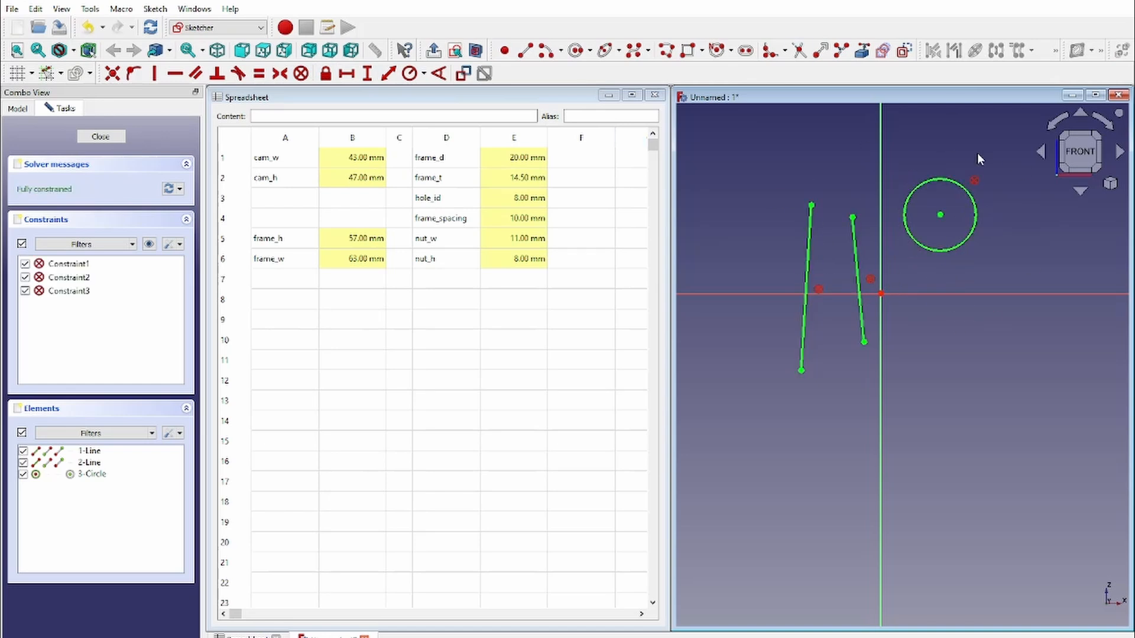
key(ctrl+z)
key(ctrl+z)
key(ctrl+z)
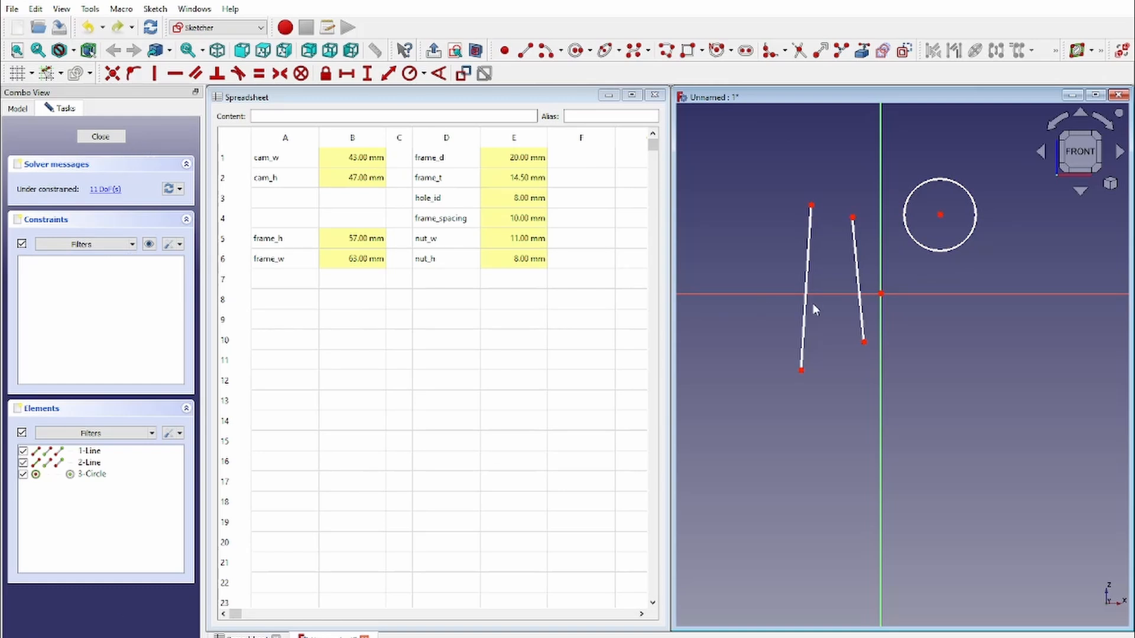
Try a 2.07 mm horizontal distance constraint on the shorter line, test it by moving its upper endpoint, and undo it.
click(347, 74)
click(858, 278)
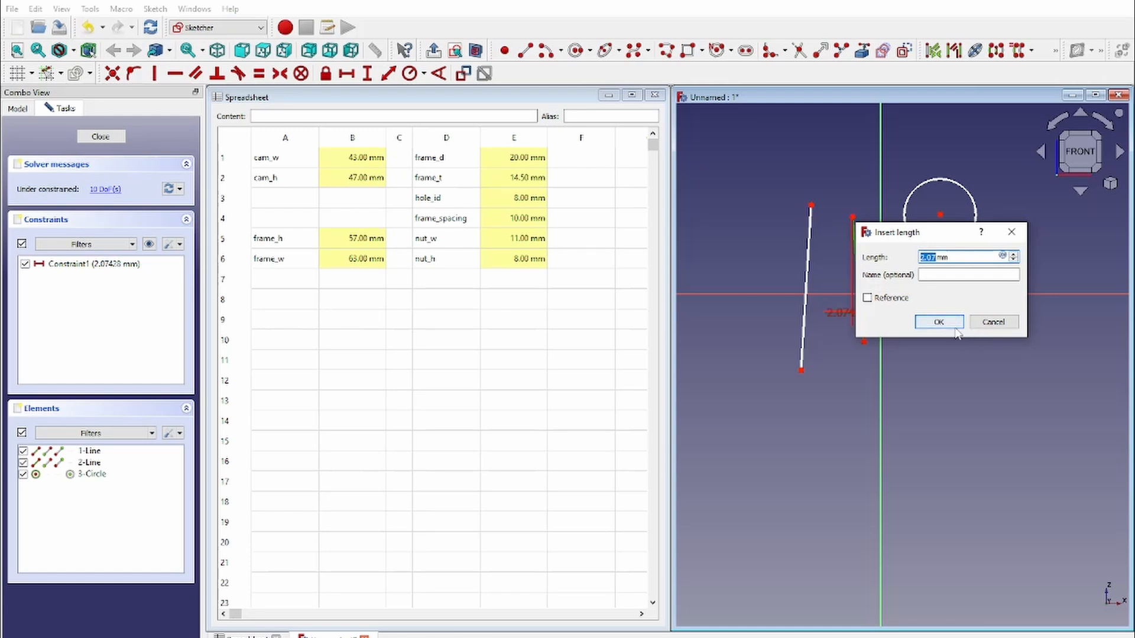
click(938, 320)
mouse_move(852, 221)
mouse_down()
mouse_move(747, 307)
mouse_move(856, 172)
mouse_move(842, 222)
mouse_up()
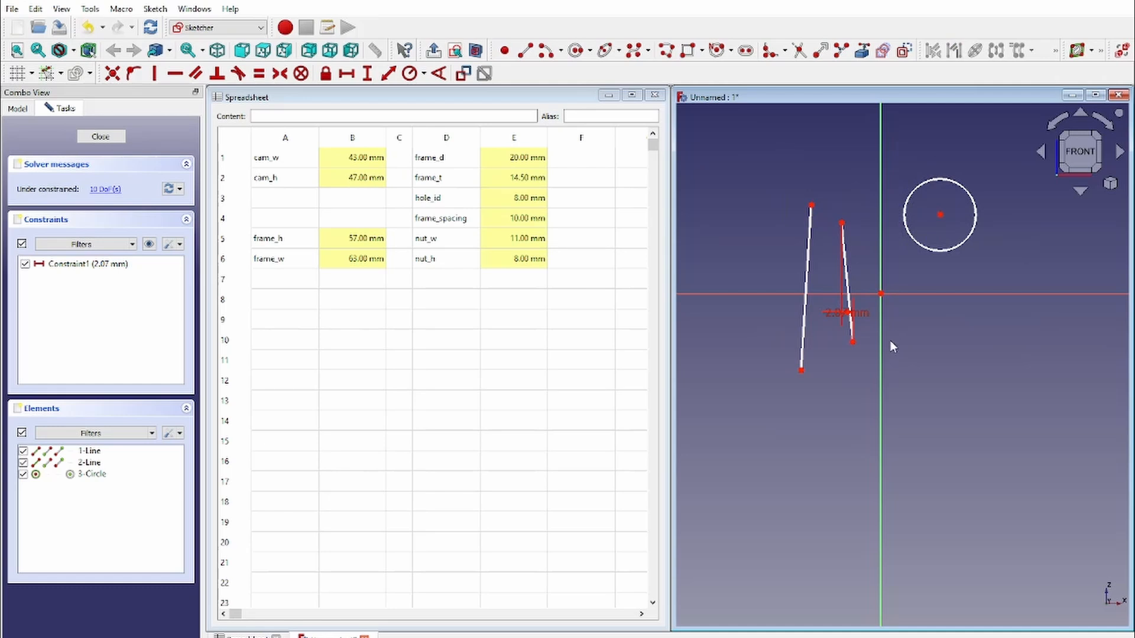
key(ctrl+z)
key(ctrl+z)
Try a 29.89 mm vertical distance constraint on the longer line and test it by moving the line and its endpoints around.
click(367, 73)
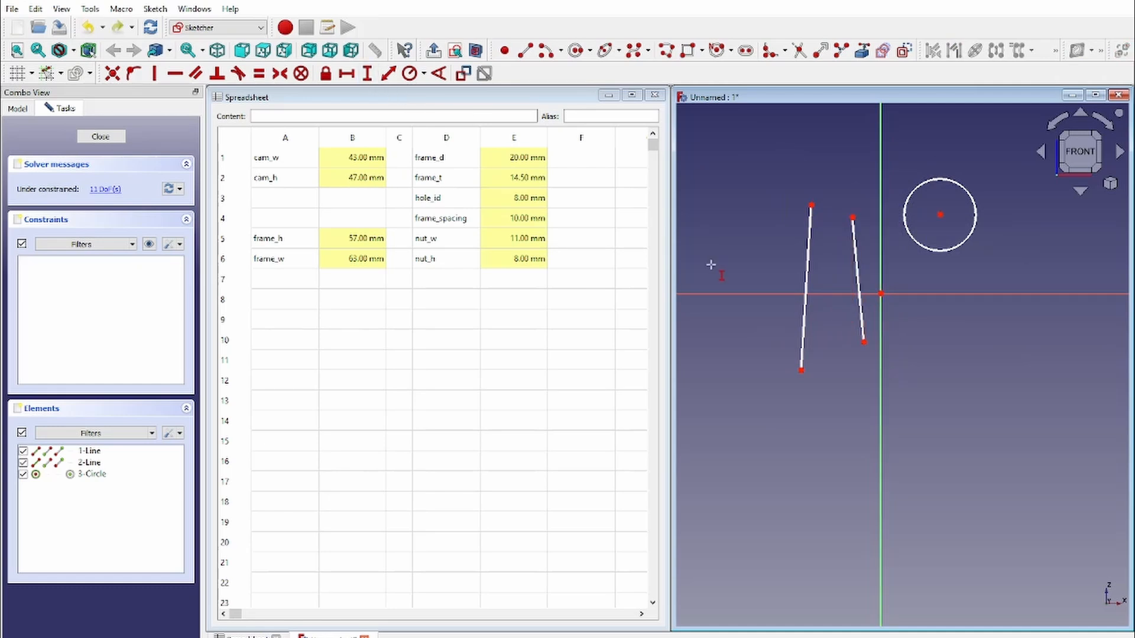
click(809, 253)
click(809, 254)
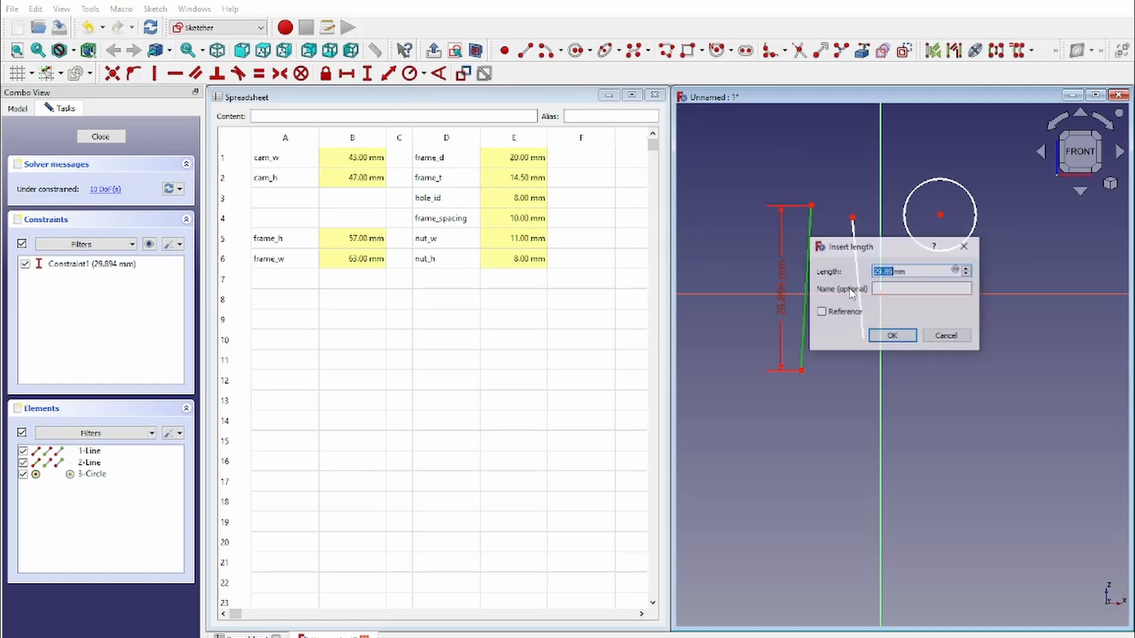
key(Return)
mouse_move(815, 210)
mouse_down()
mouse_move(729, 364)
mouse_move(972, 433)
mouse_move(843, 248)
mouse_move(754, 203)
mouse_move(773, 398)
mouse_move(735, 436)
mouse_move(782, 547)
mouse_move(811, 578)
mouse_move(988, 590)
mouse_move(1022, 522)
mouse_up()
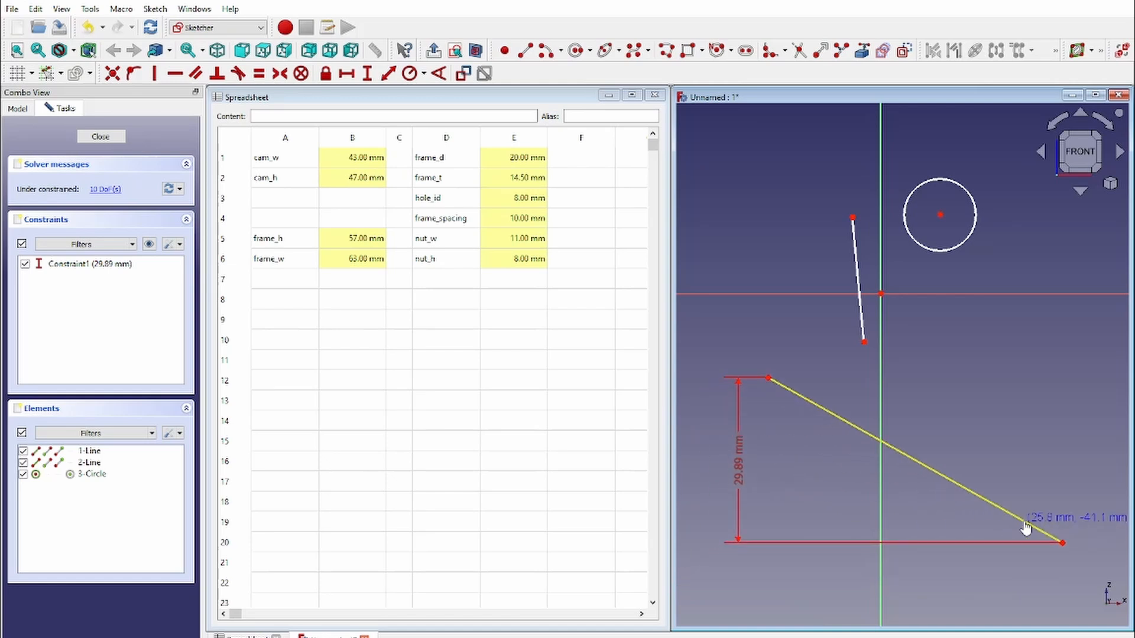
drag(767, 383, 1043, 390)
drag(1051, 441, 779, 185)
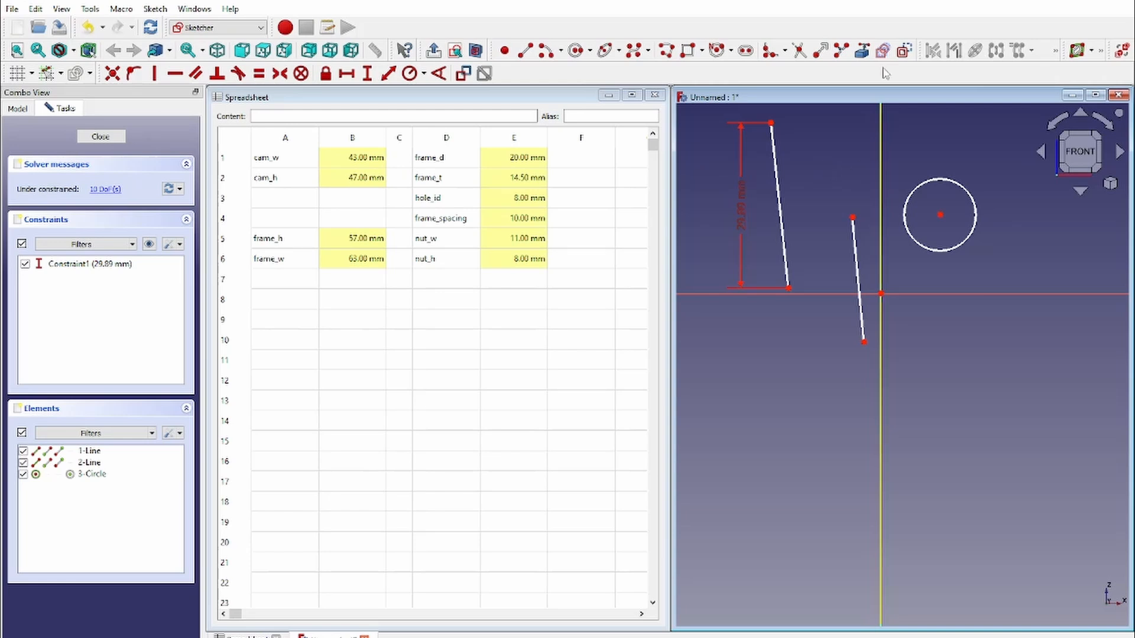
mouse_move(773, 124)
mouse_down()
mouse_move(796, 155)
mouse_move(790, 392)
mouse_move(843, 412)
mouse_move(855, 342)
mouse_move(781, 347)
mouse_move(807, 423)
mouse_move(791, 425)
mouse_up()
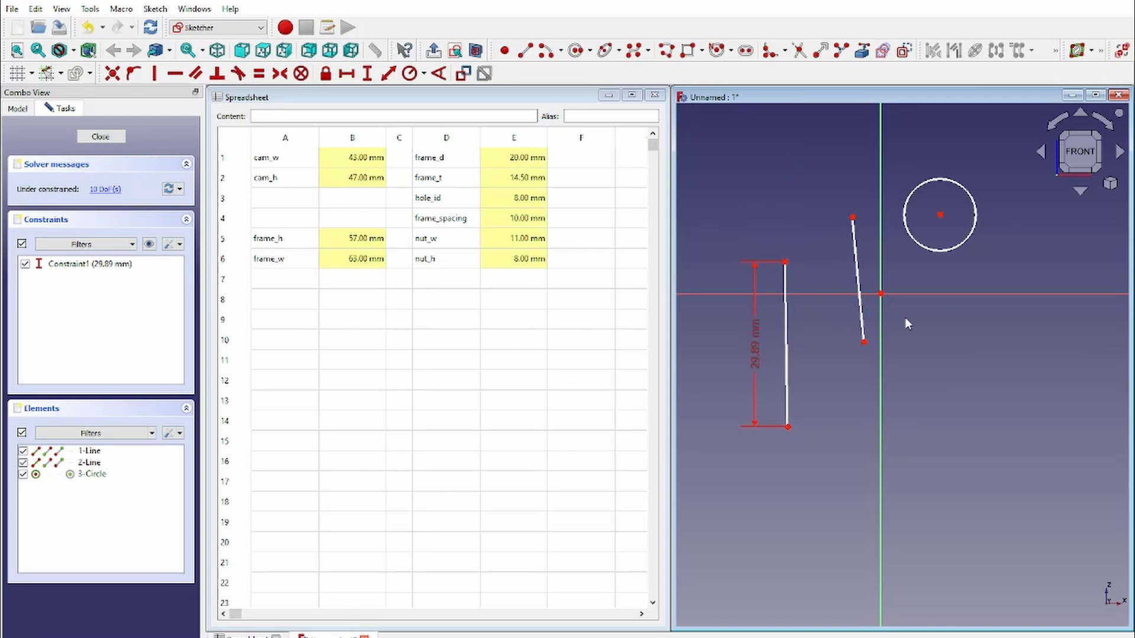
Undo the longer line's test moves and its vertical distance constraint.
key(ctrl+z)
key(ctrl+z)
key(ctrl+z)
key(ctrl+z)
key(ctrl+z)
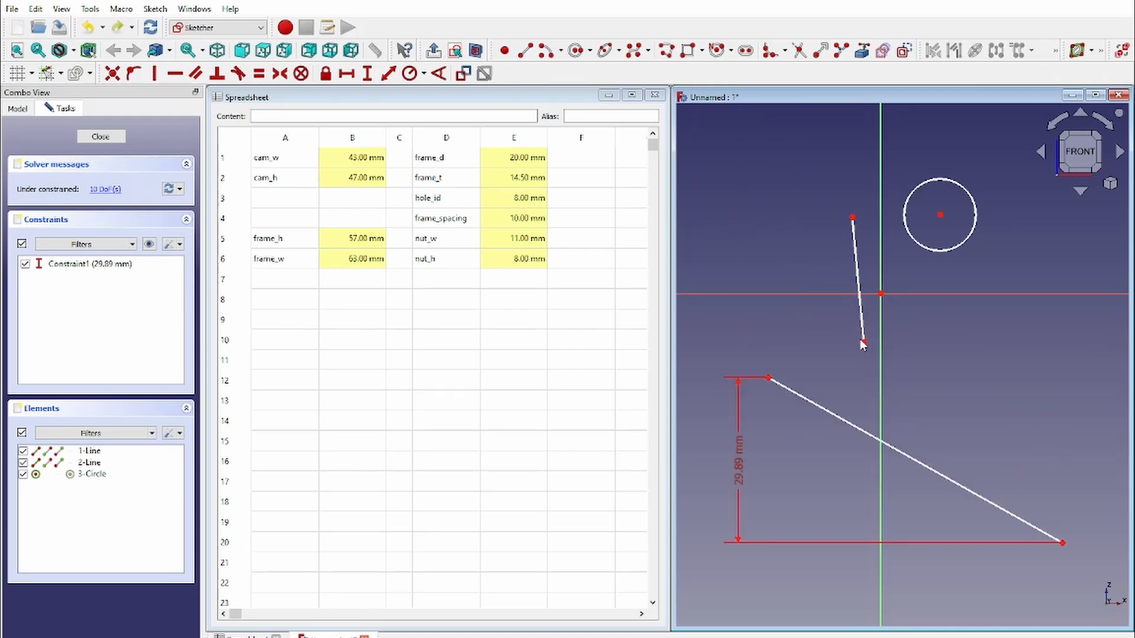
key(ctrl+z)
key(ctrl+z)
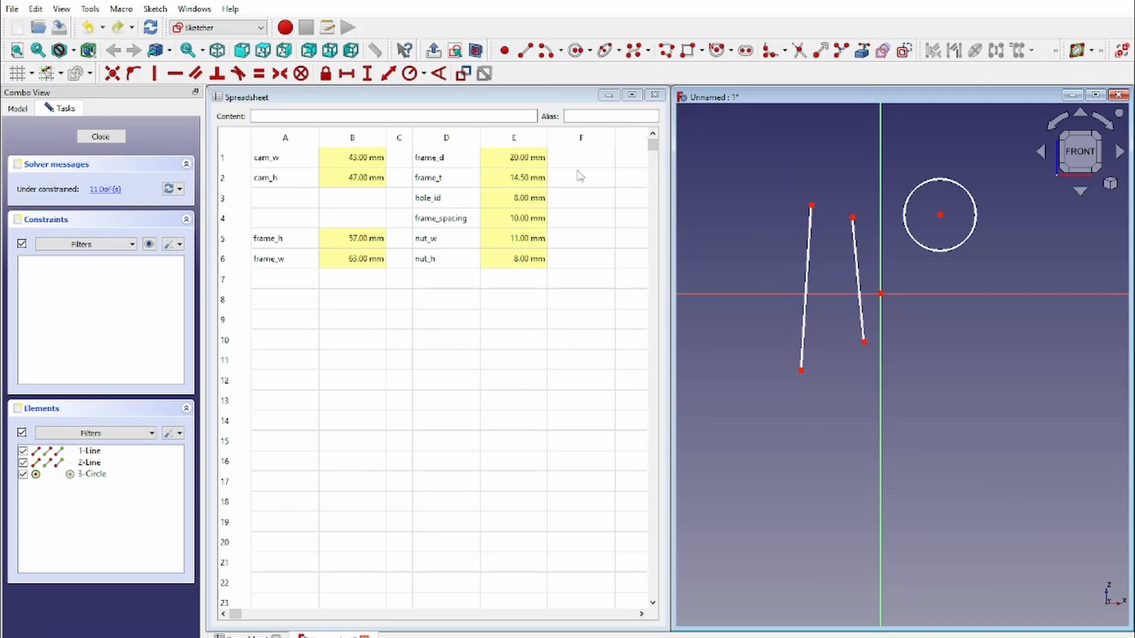
Try a 29.95 mm distance constraint along the longer line, test it by moving its upper endpoint, and undo it.
click(388, 73)
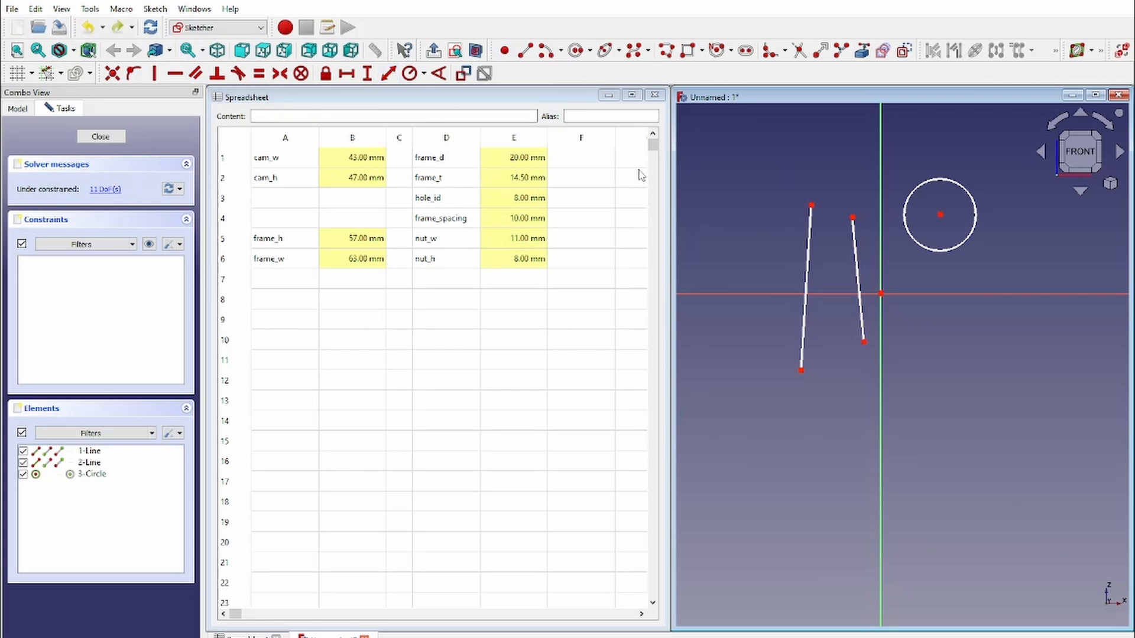
click(809, 260)
key(Return)
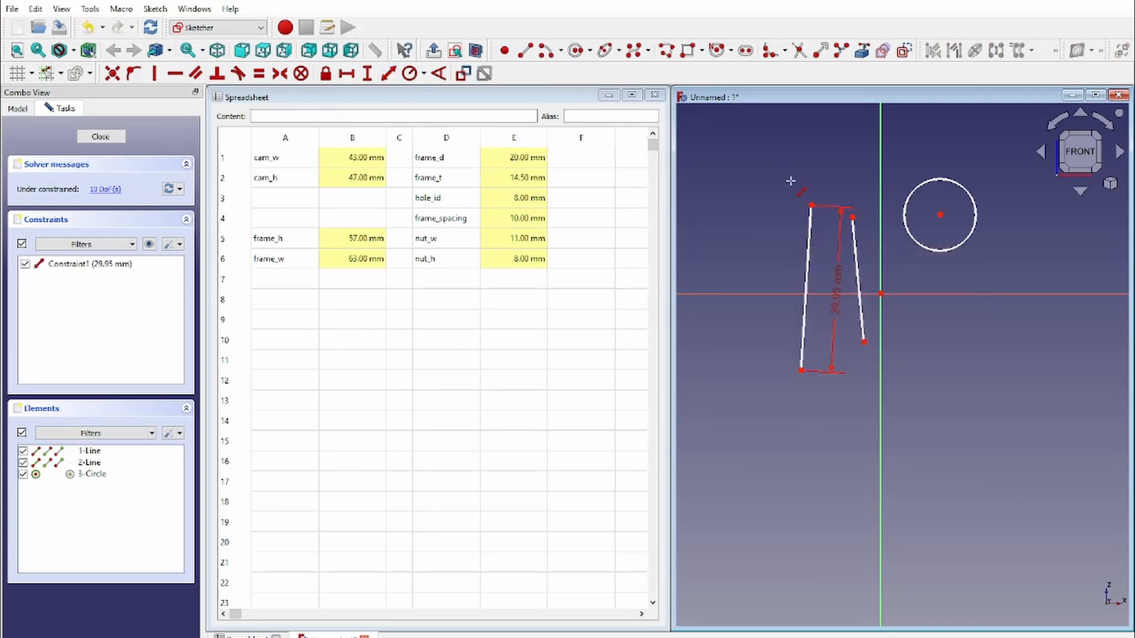
drag(812, 211, 1028, 390)
key(ctrl+z)
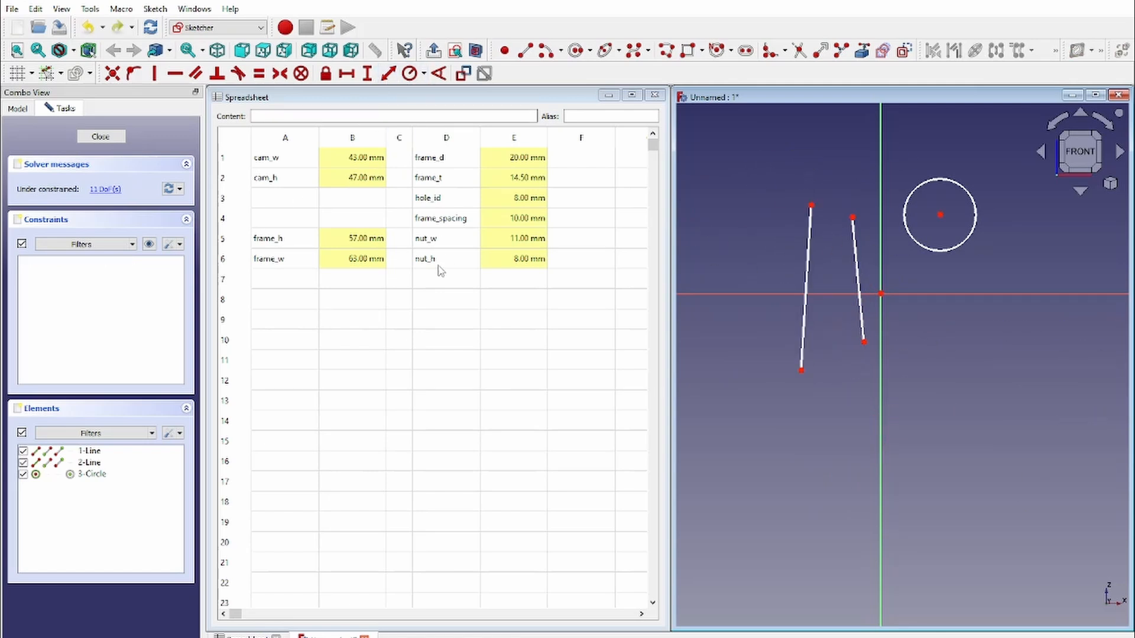
Examine the hole_id parameter and its value cell in the spreadsheet.
drag(430, 201, 496, 205)
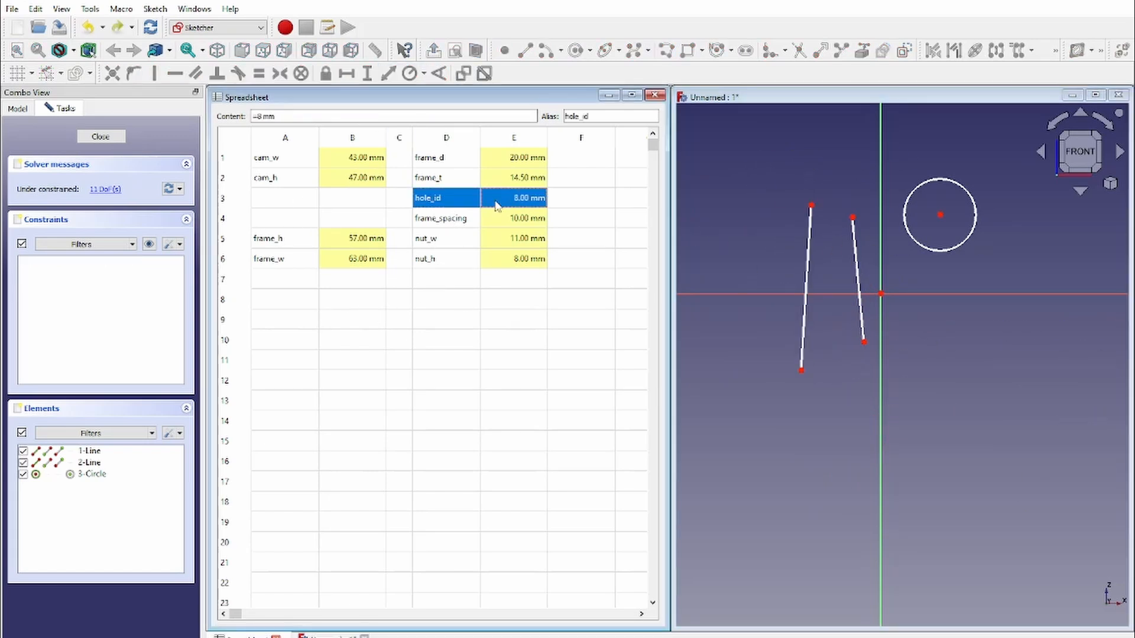
click(448, 206)
click(505, 205)
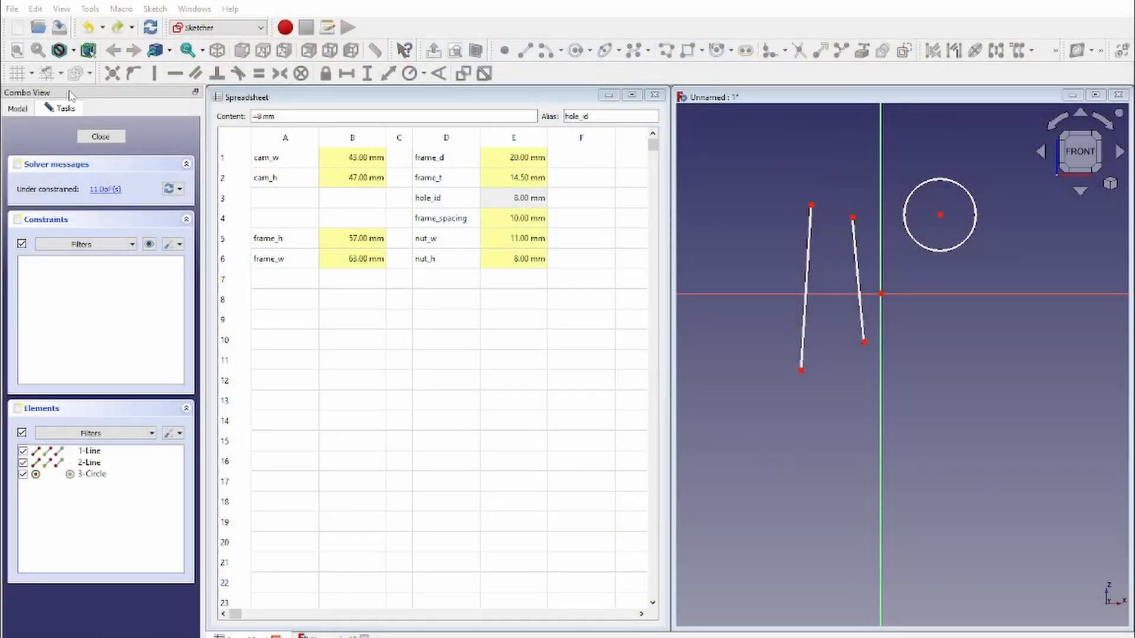
click(970, 190)
drag(606, 266, 461, 356)
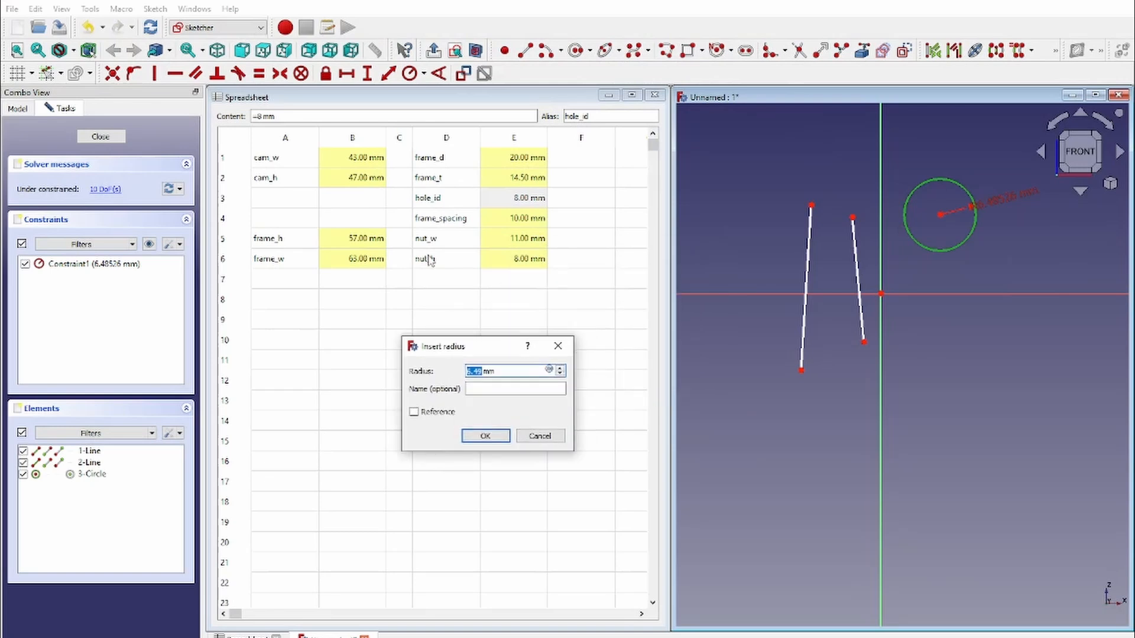
click(557, 346)
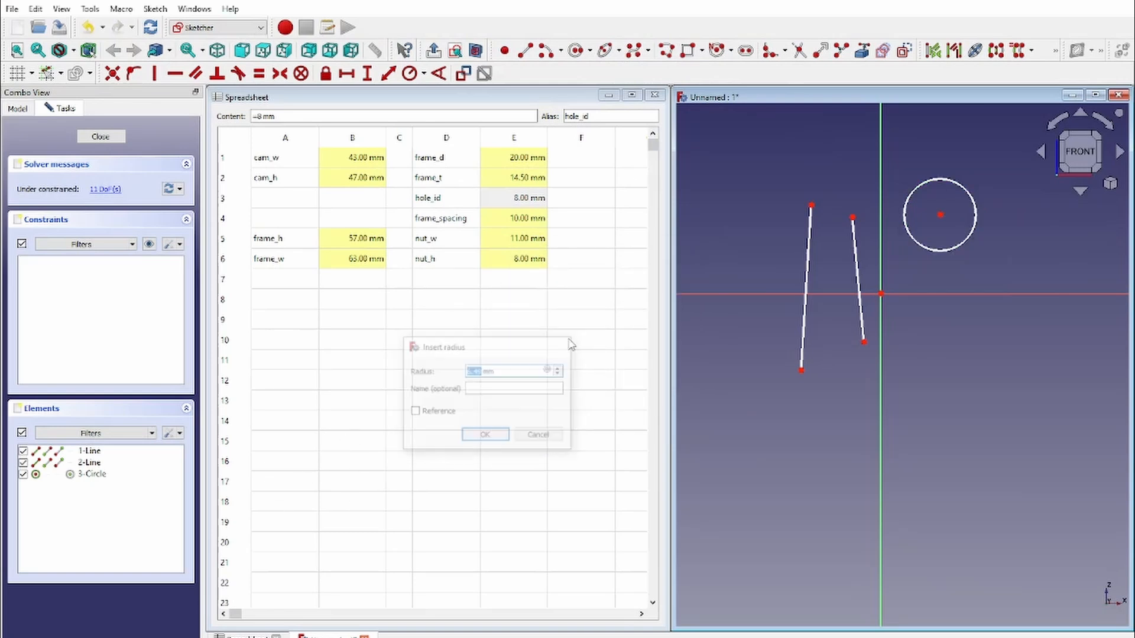
Switch the circle dimension constraint tool to diameter and back to radius.
click(424, 75)
click(425, 75)
click(424, 75)
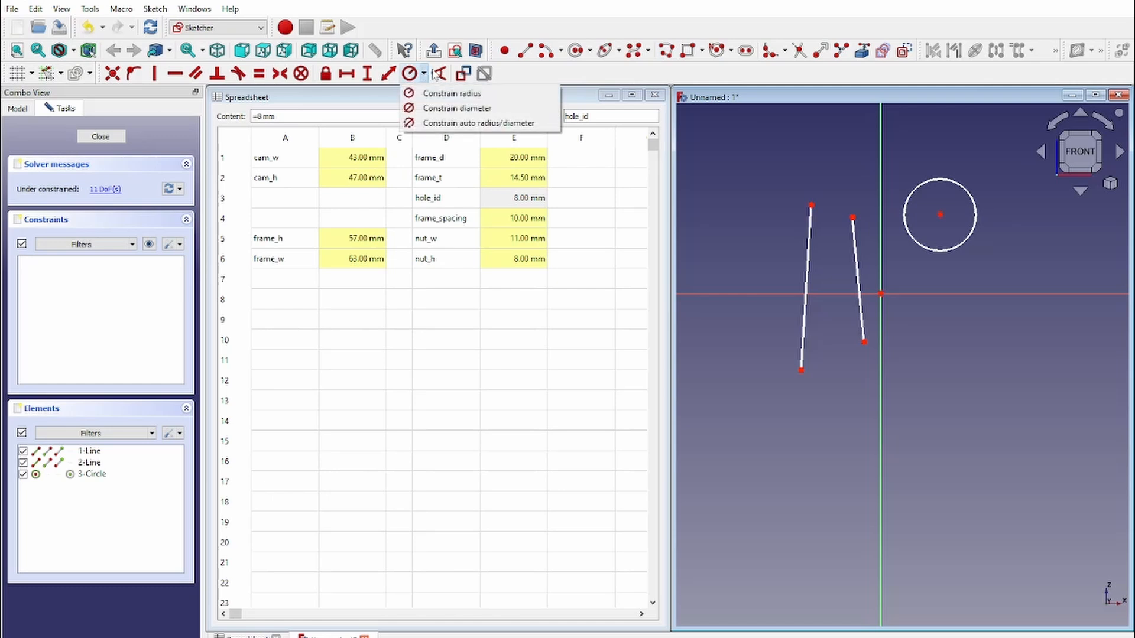
click(499, 109)
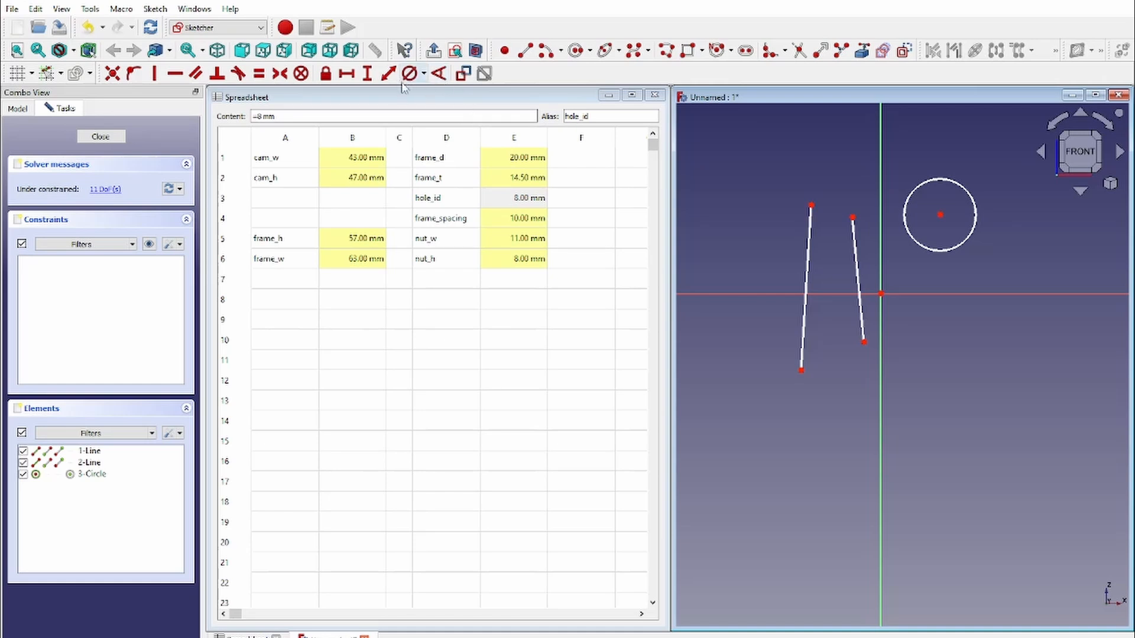
click(423, 76)
click(452, 93)
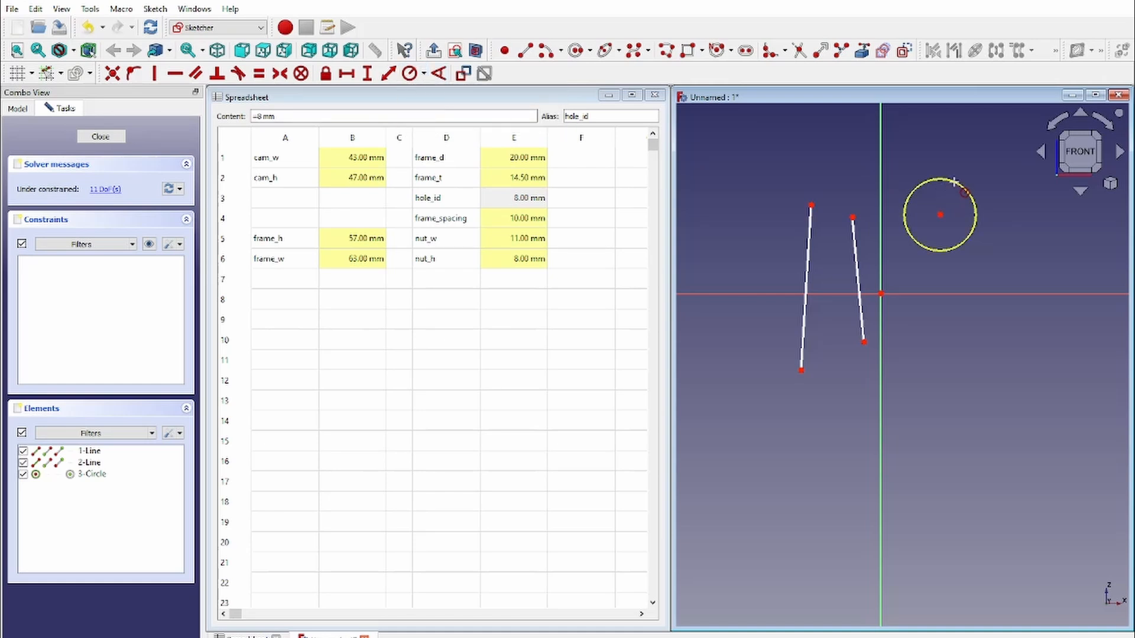
Try a 6.49 mm radius constraint on the circle, test it by moving the circle, and undo it.
click(941, 179)
click(1041, 261)
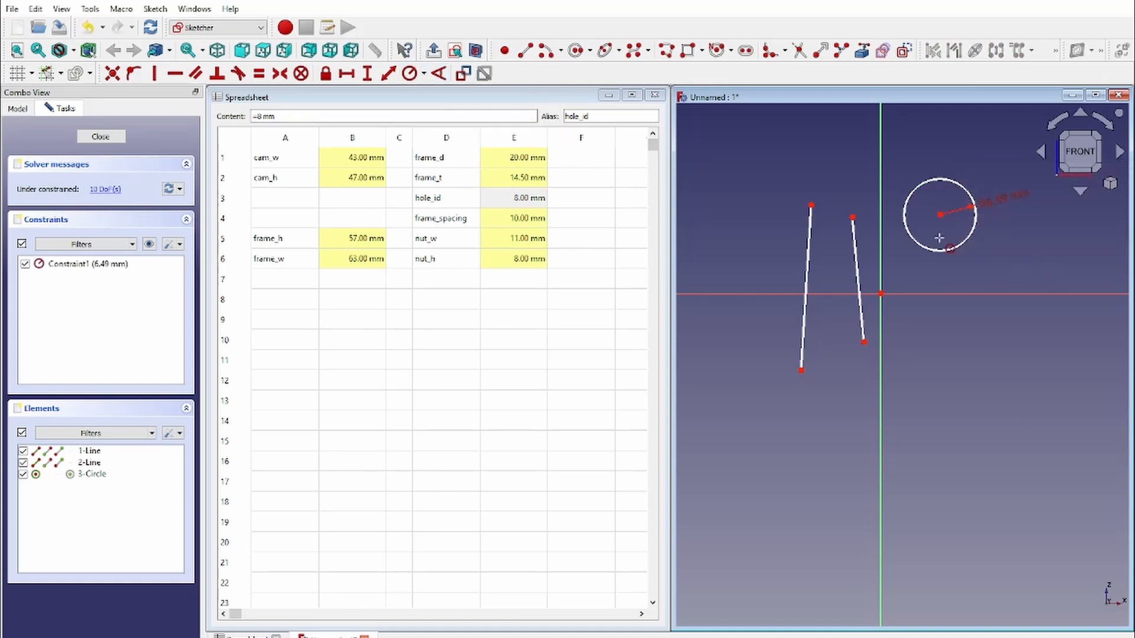
drag(943, 221, 1001, 298)
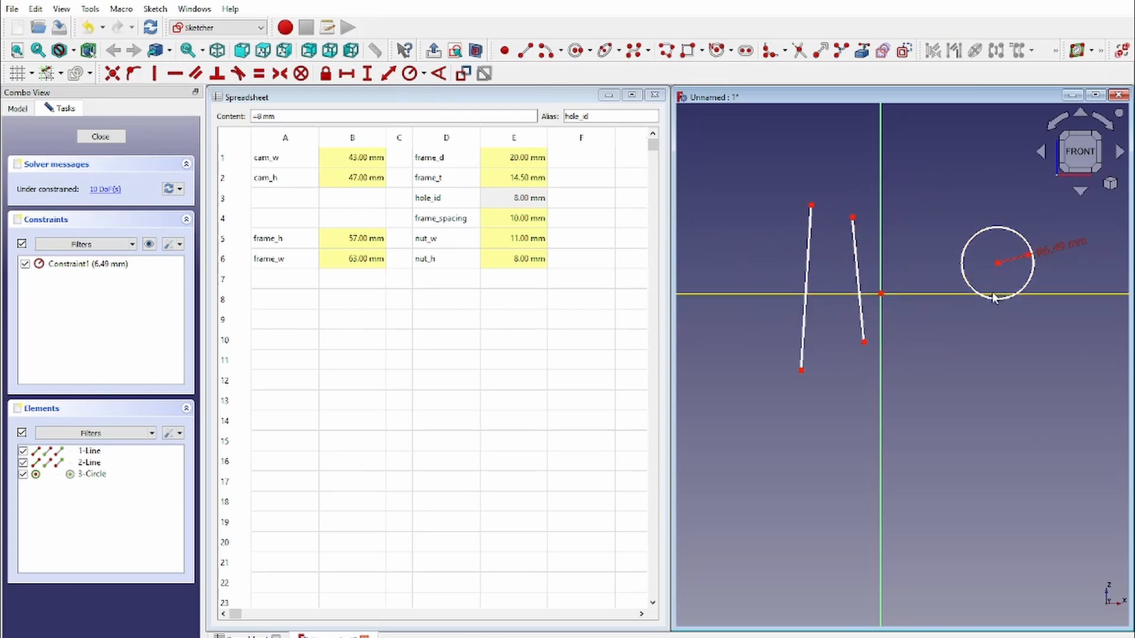
key(ctrl+z)
key(ctrl+z)
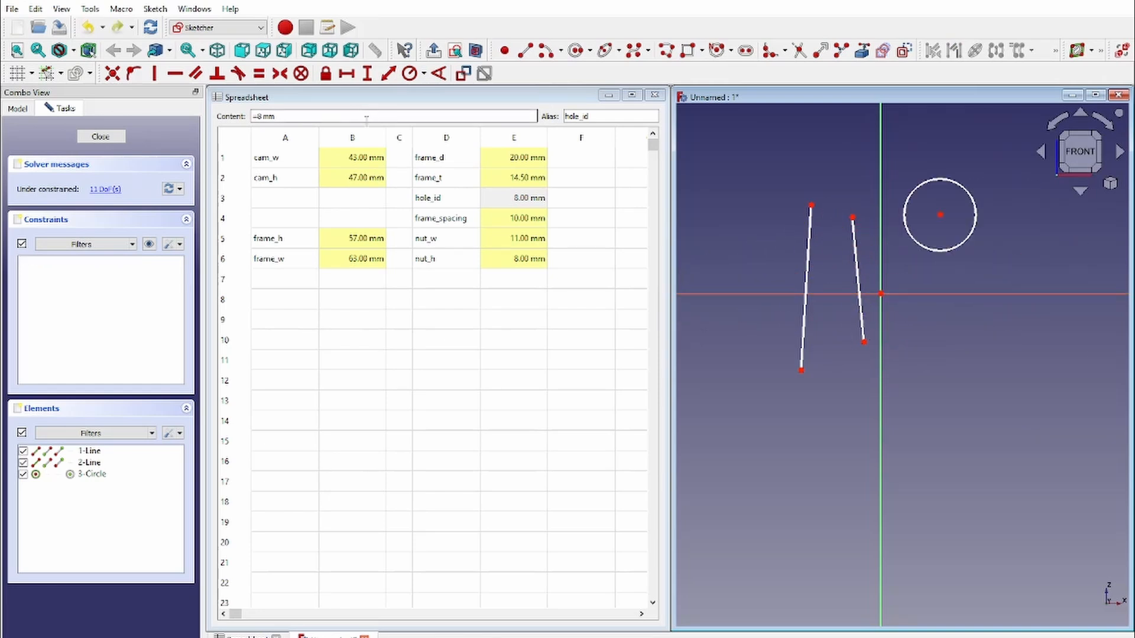
Try a 45° angle constraint between the shorter line and the horizontal axis, test it by moving the line and its endpoints, and undo it.
click(439, 75)
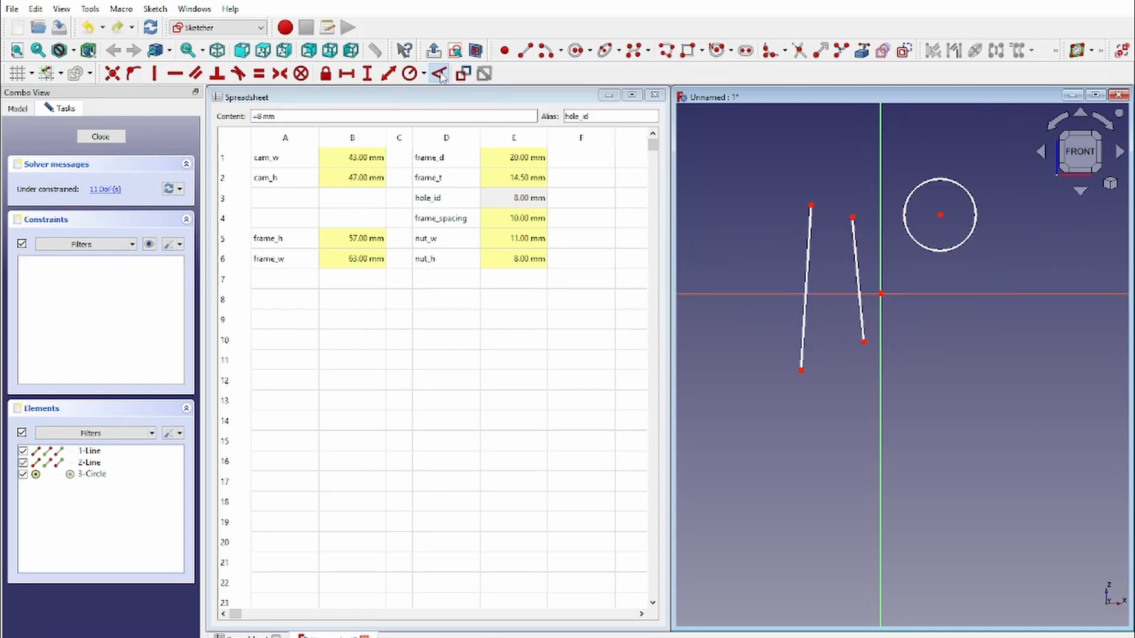
click(856, 260)
click(824, 293)
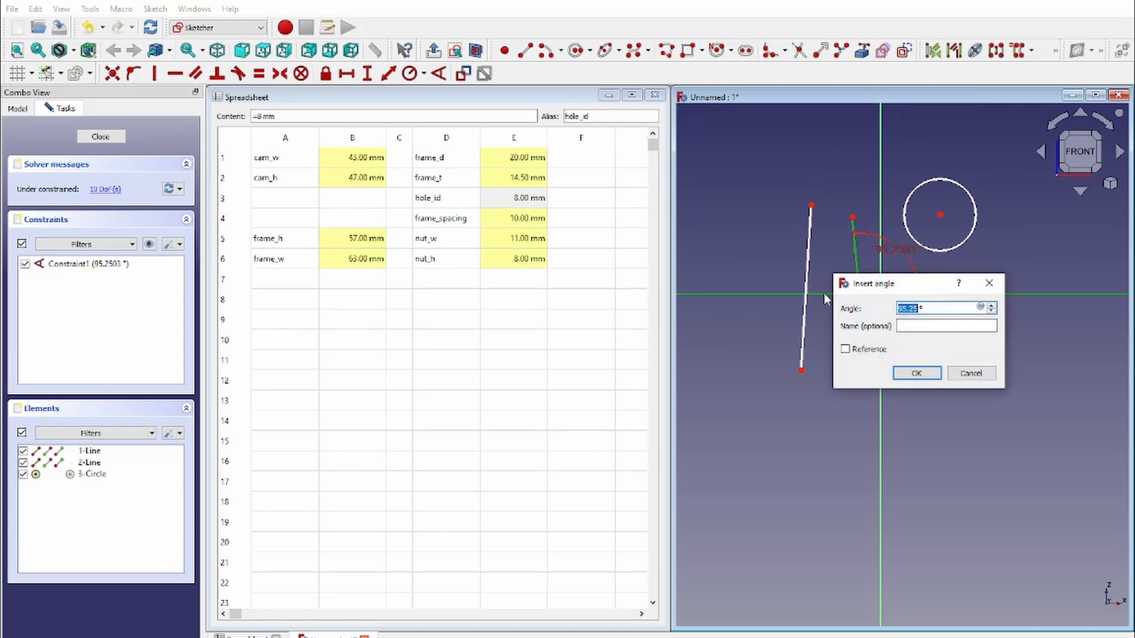
key(Return)
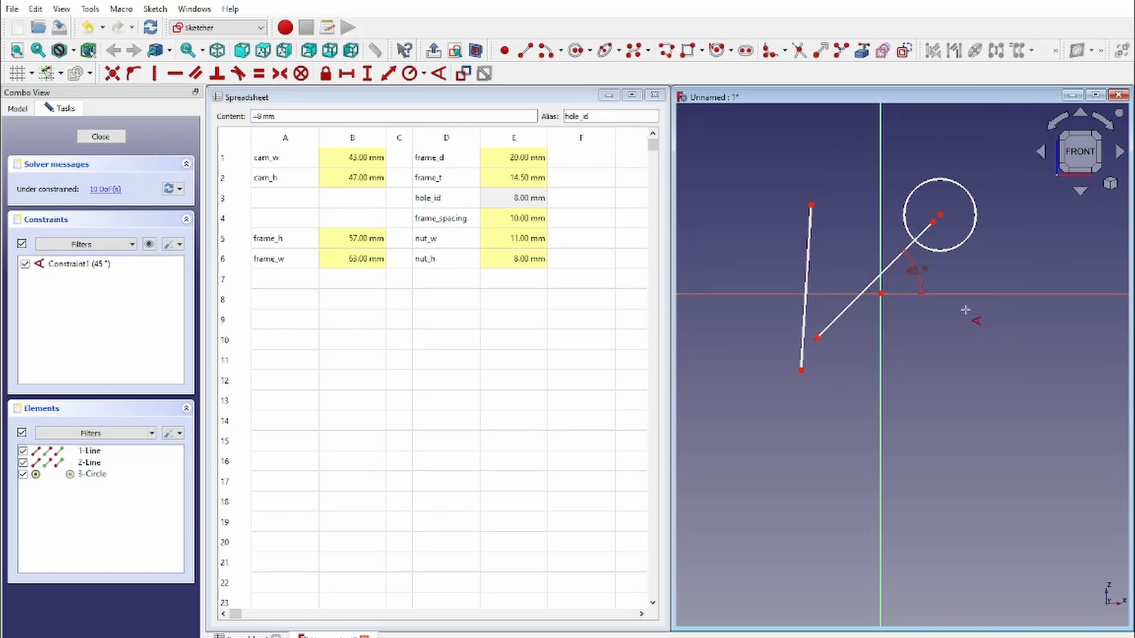
drag(936, 230, 1015, 211)
drag(849, 372, 752, 491)
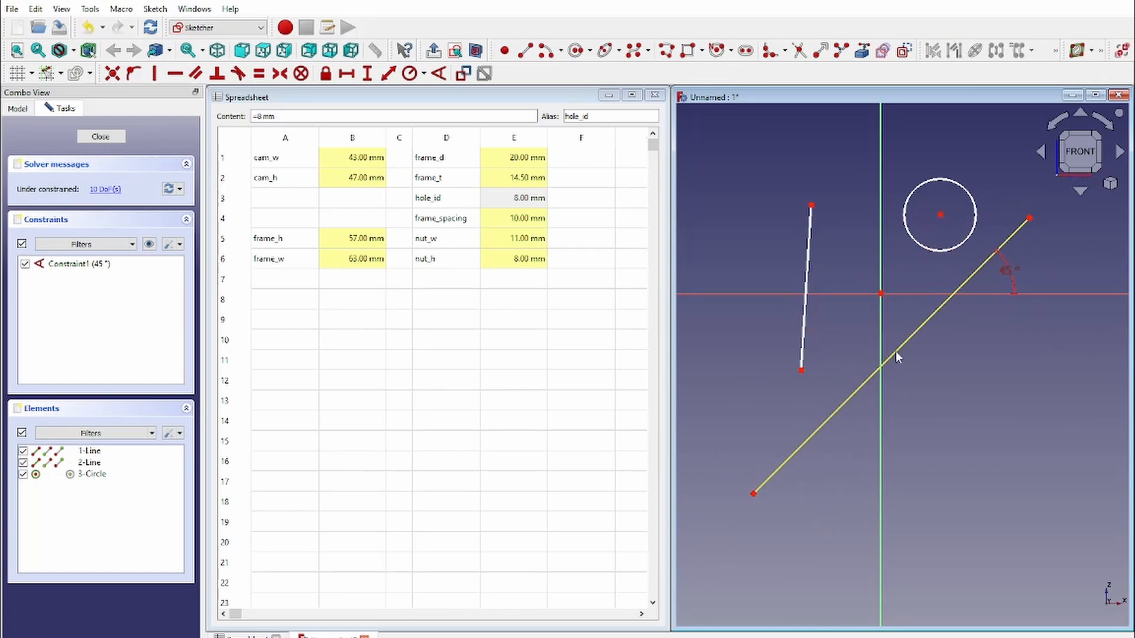
drag(896, 352, 896, 297)
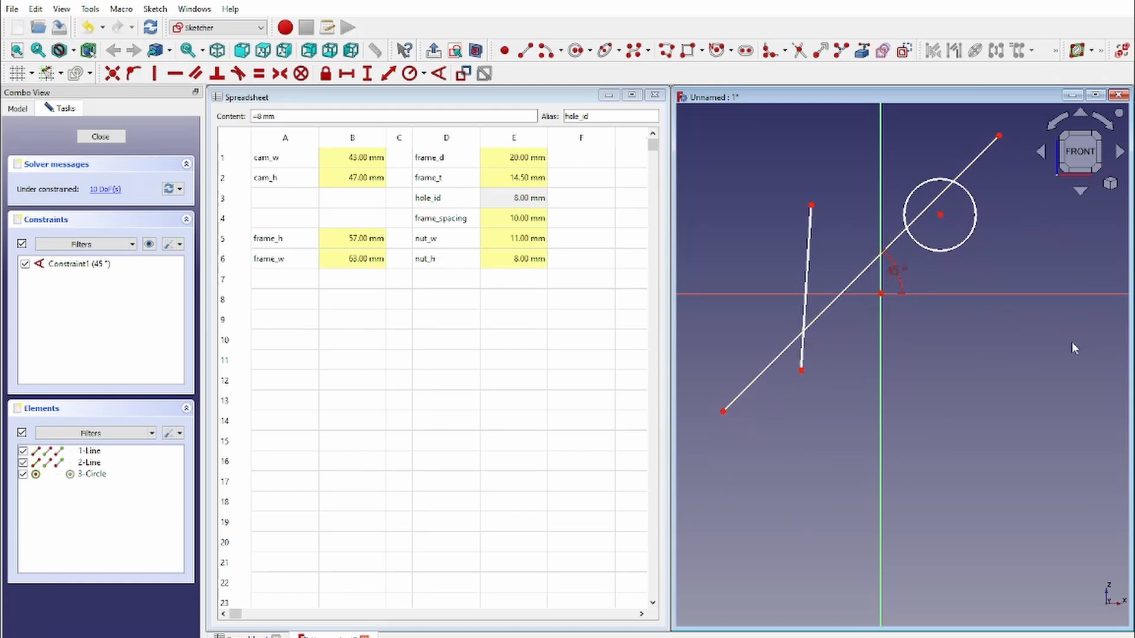
key(ctrl+z)
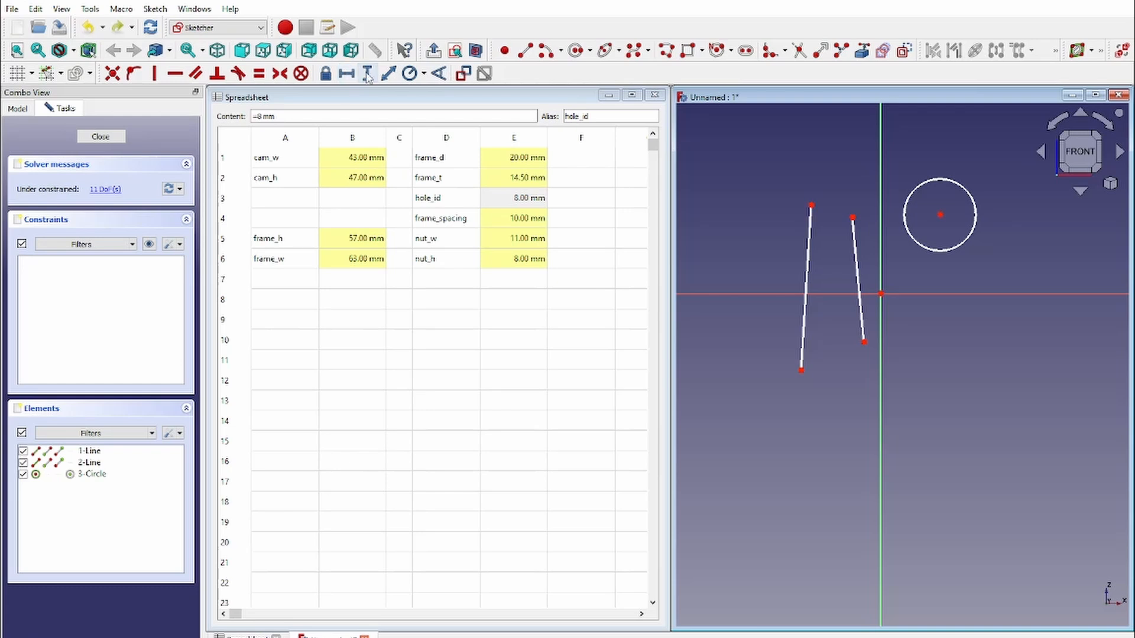
Add a reference horizontal distance to the longer line and place its label beside the line's upper end.
click(347, 75)
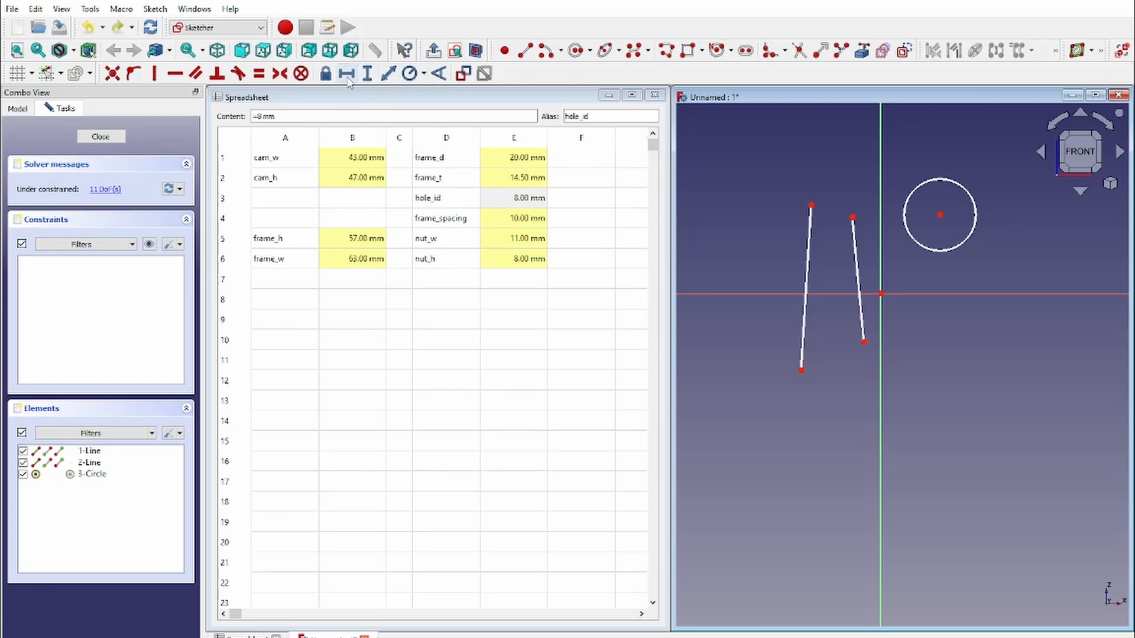
click(805, 261)
drag(796, 183, 707, 186)
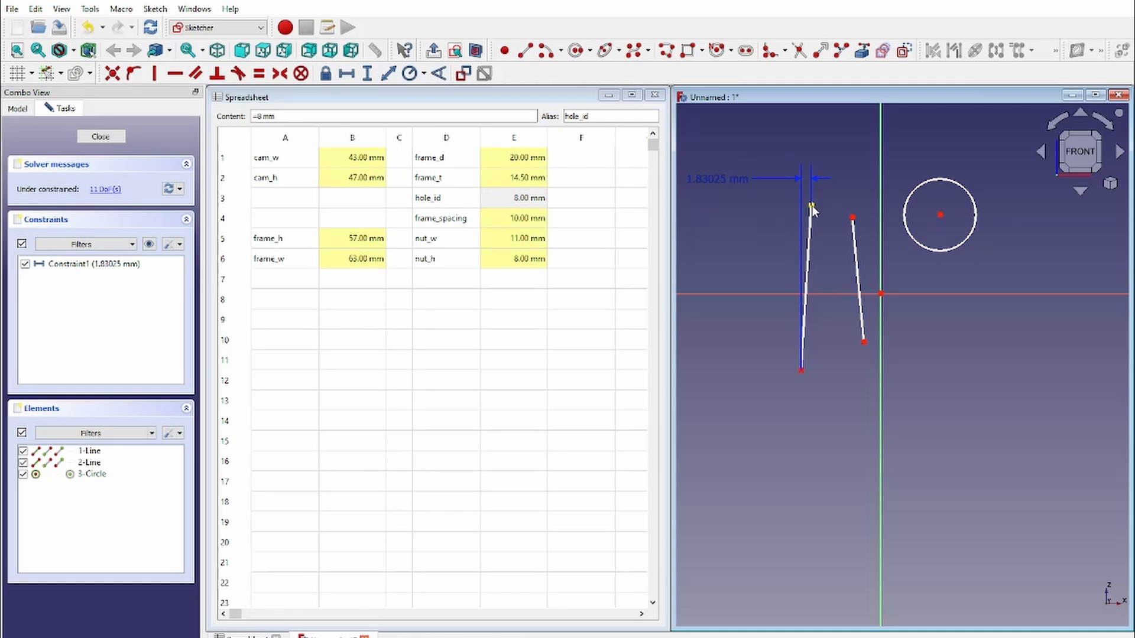
Test the reference distance by moving the longer line's upper end, and delete the constraint, both practice lines and the circle.
mouse_move(812, 205)
mouse_down()
mouse_move(867, 219)
mouse_move(912, 347)
mouse_move(944, 364)
mouse_move(822, 216)
mouse_move(728, 158)
mouse_up()
key(Delete)
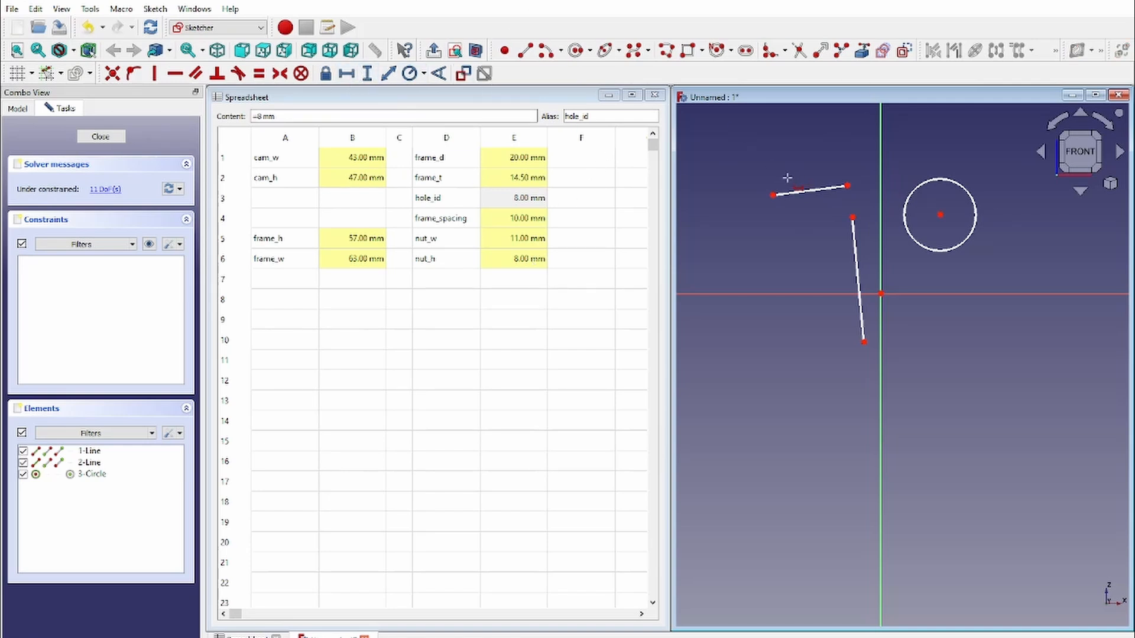
click(801, 192)
right_click(881, 226)
mouse_move(794, 164)
mouse_down()
mouse_move(724, 166)
mouse_move(773, 140)
mouse_move(1129, 453)
mouse_up()
click(773, 141)
key(Delete)
key(Delete)
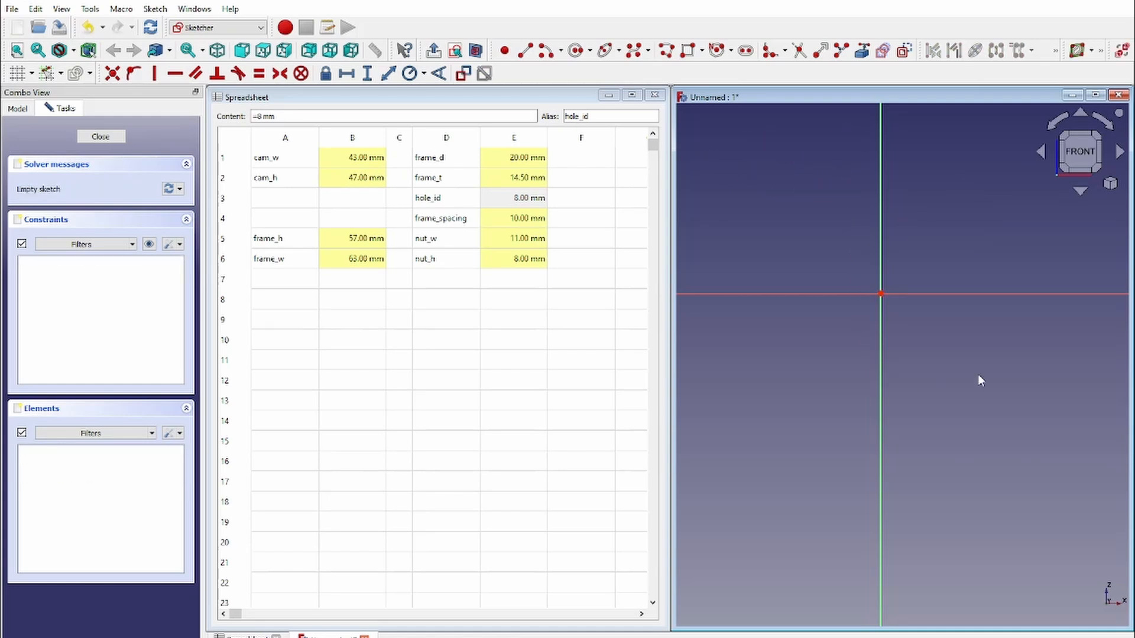
Sketch a rectangle around the origin and make two diagonally opposite corners symmetric about the origin.
click(687, 50)
click(768, 177)
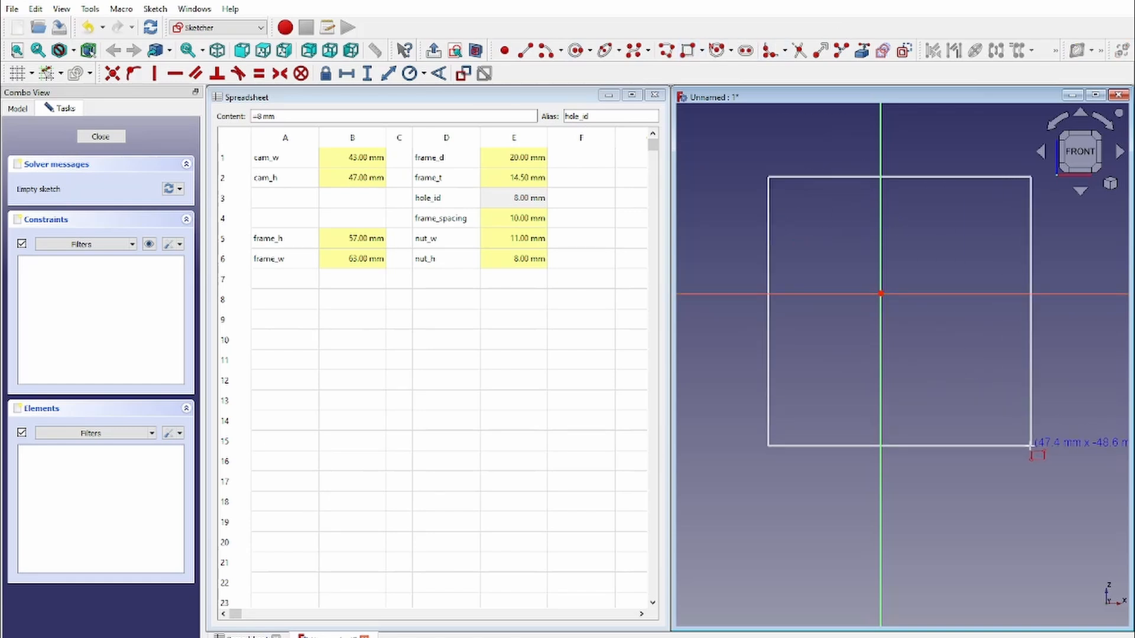
click(986, 412)
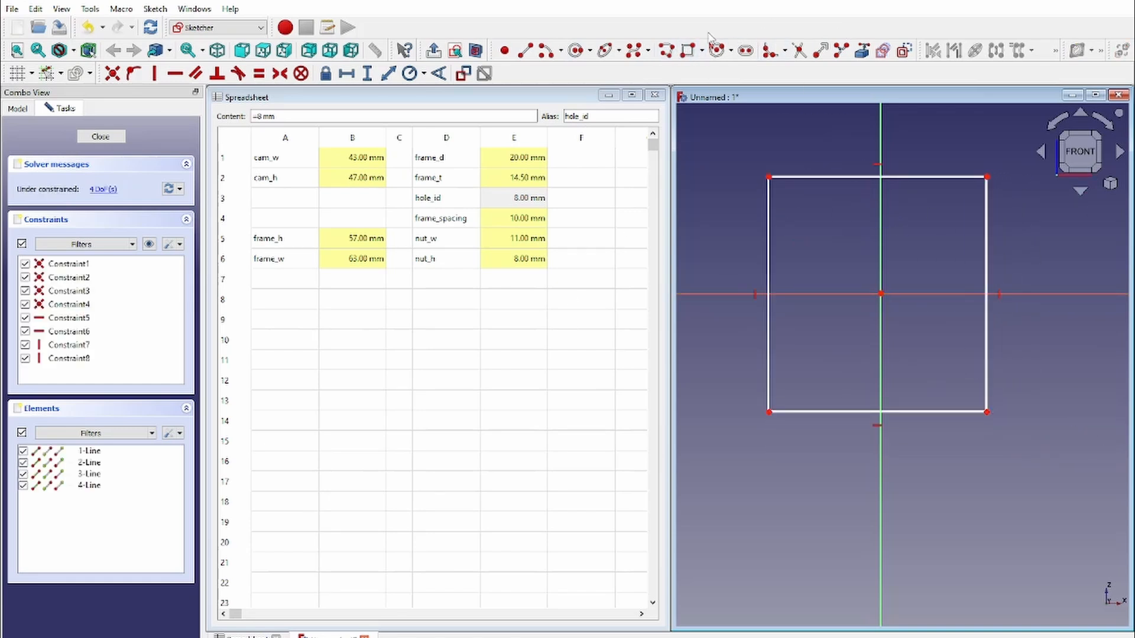
click(279, 73)
click(987, 176)
click(769, 412)
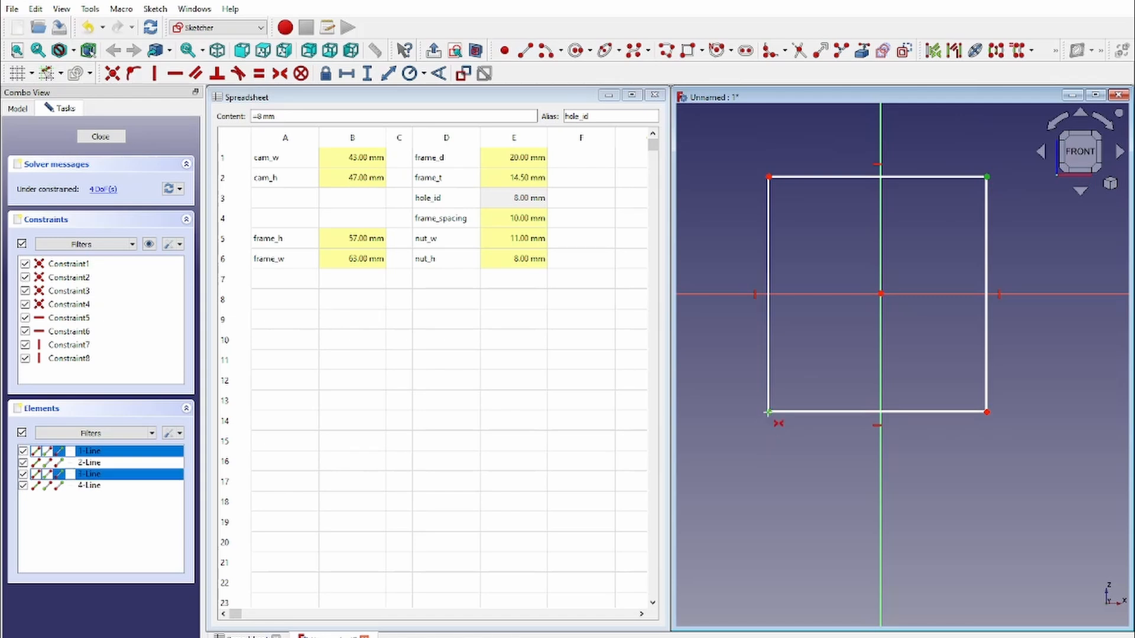
click(880, 294)
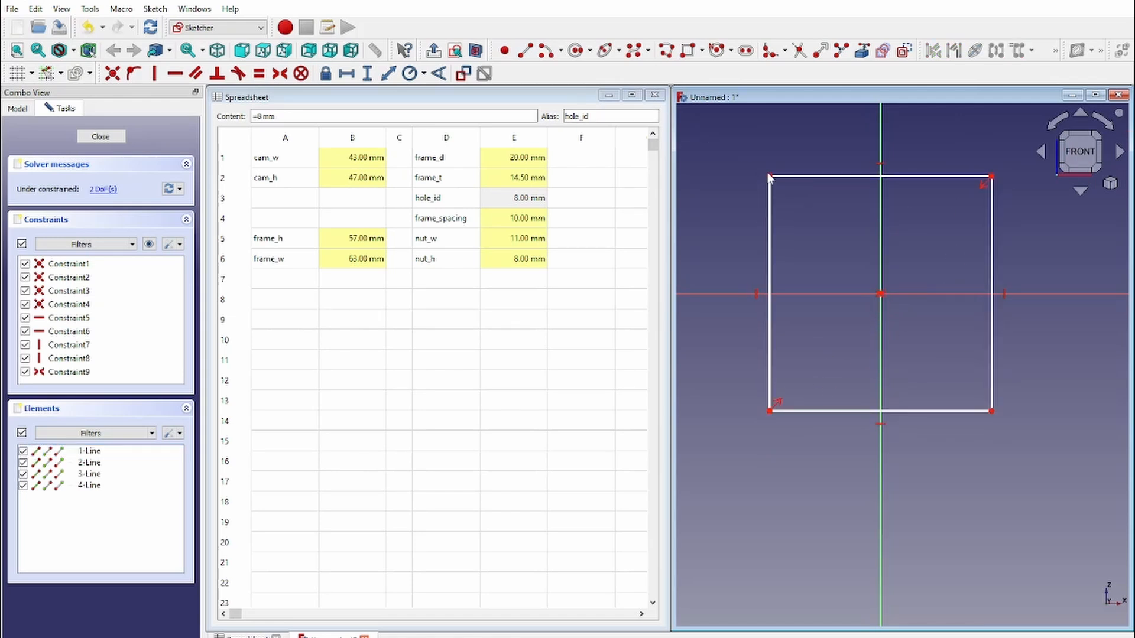
Check the rectangle's remaining degrees of freedom by highlighting the under-constrained elements and resizing it from its upper-left corner.
drag(768, 176, 735, 174)
click(117, 189)
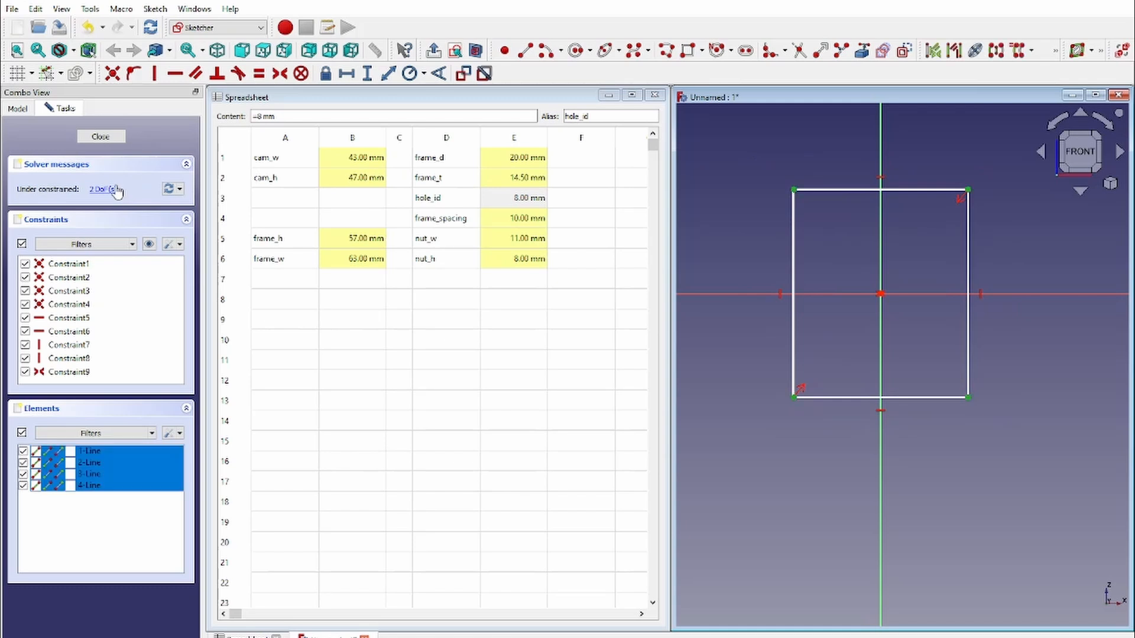
click(887, 390)
drag(794, 190, 831, 217)
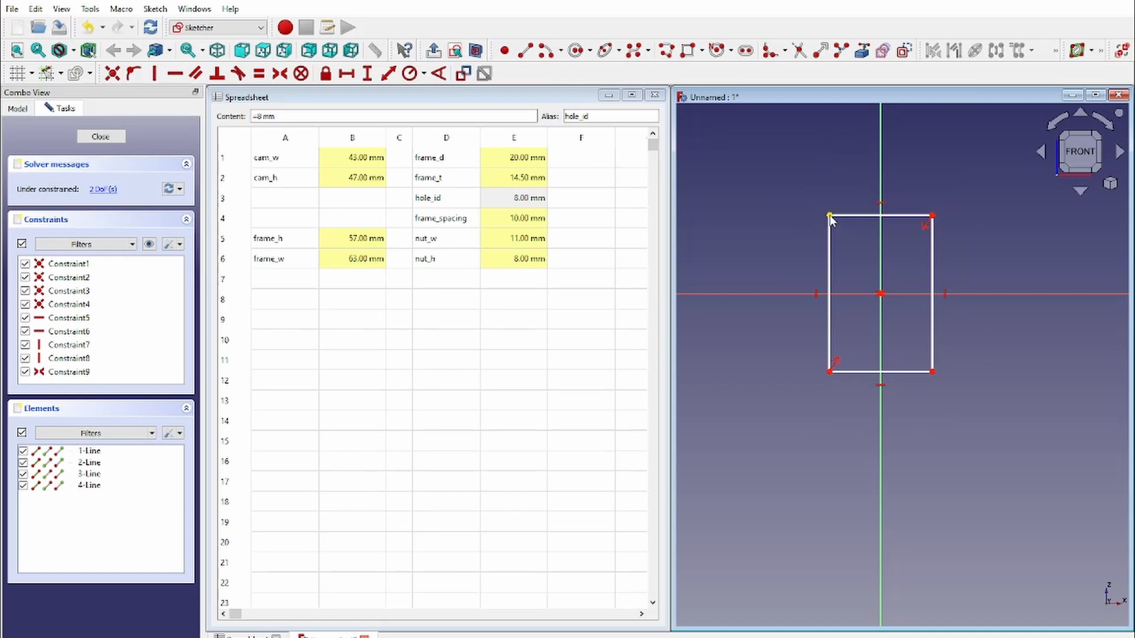
drag(830, 216, 795, 199)
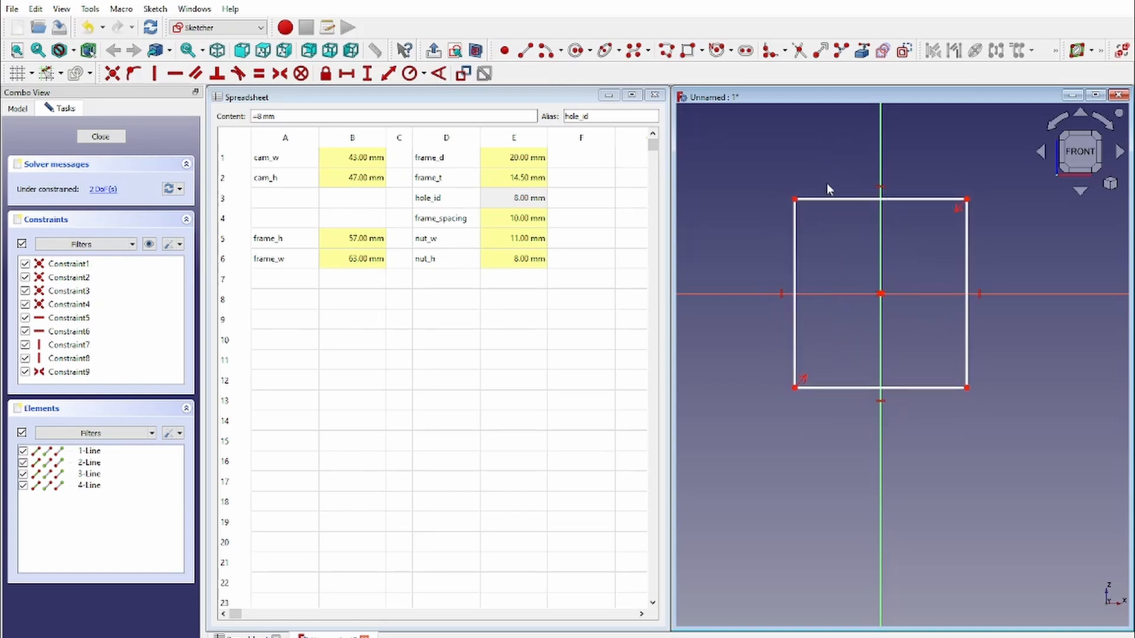
Constrain the rectangle's right edge with a vertical distance of 57 mm.
click(967, 328)
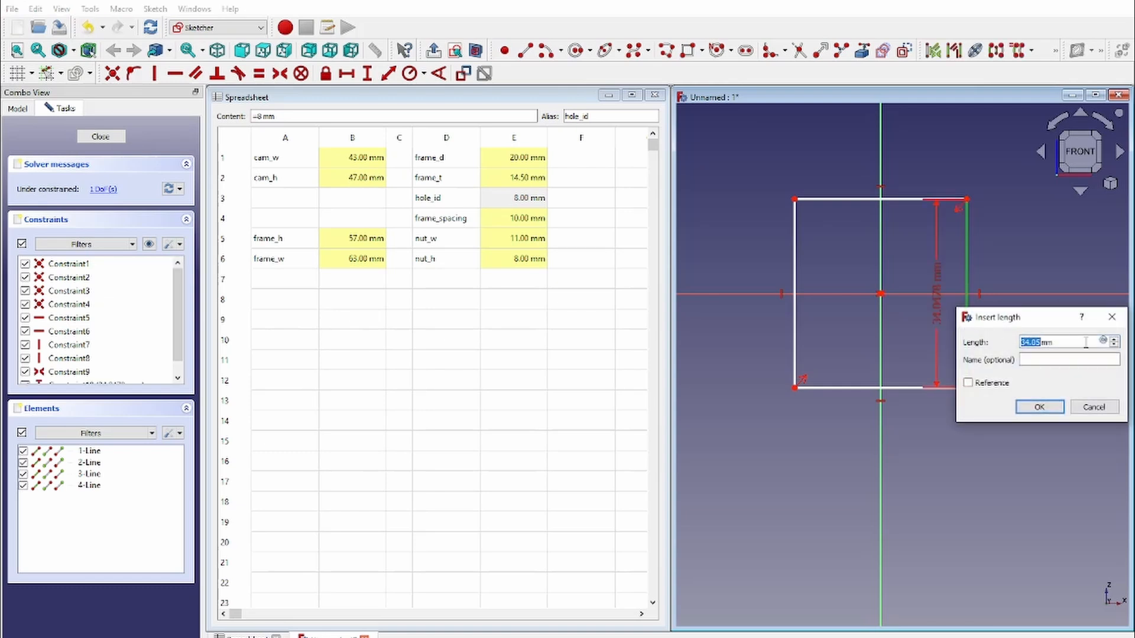
drag(1054, 322, 660, 367)
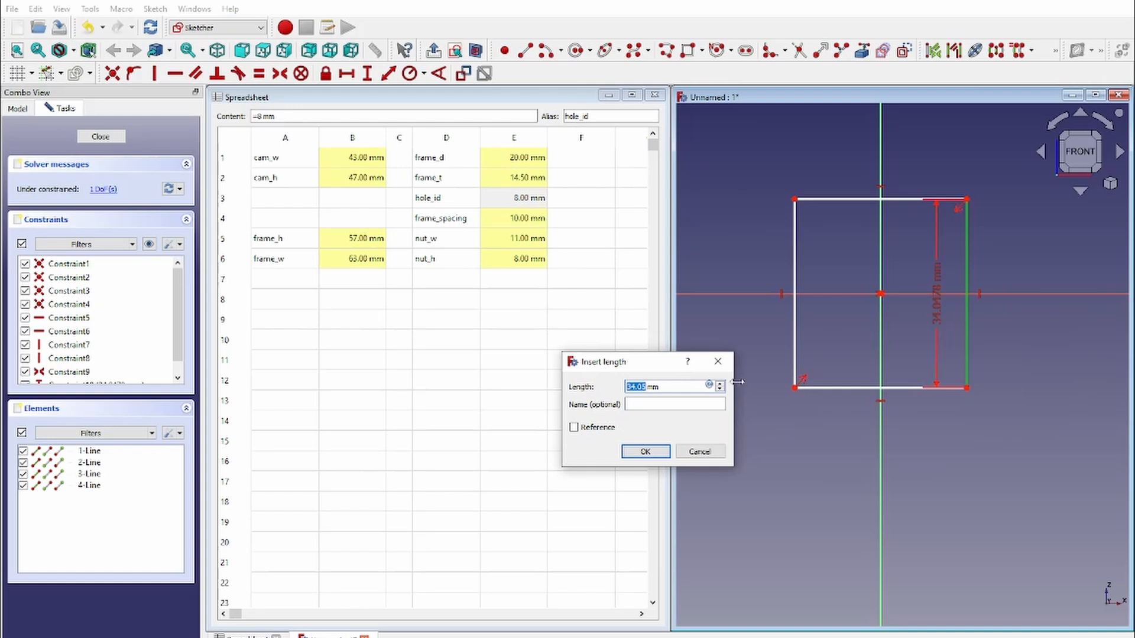
drag(663, 388, 601, 391)
text(57)
key(Return)
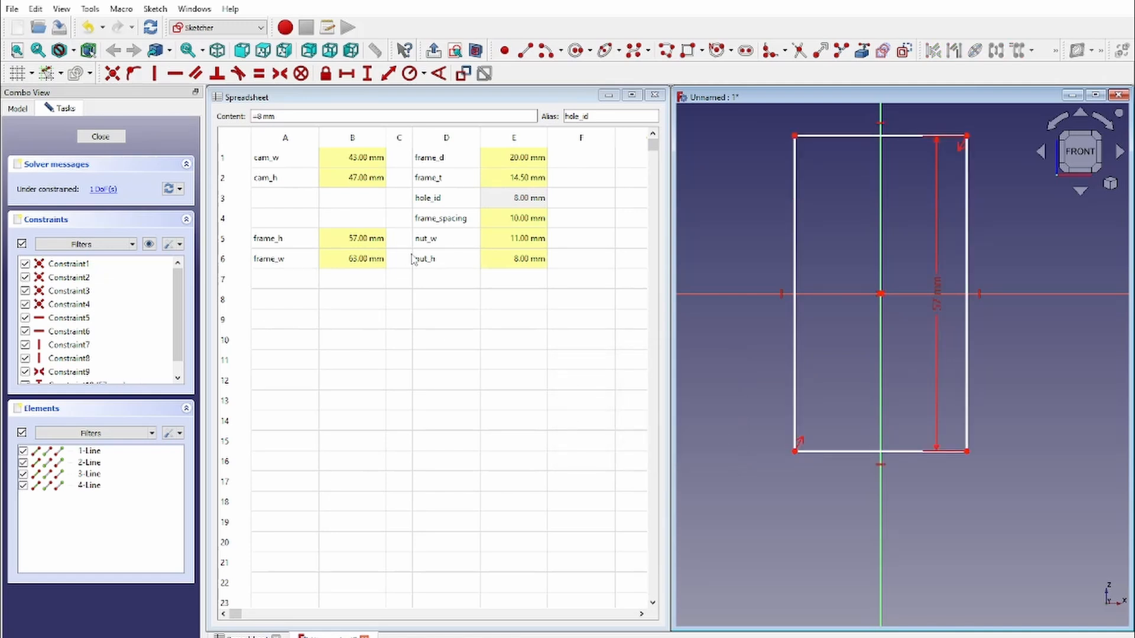
Set the frame_h cell's formula to =cam_h + frame_spacing * 2.
click(344, 247)
click(346, 258)
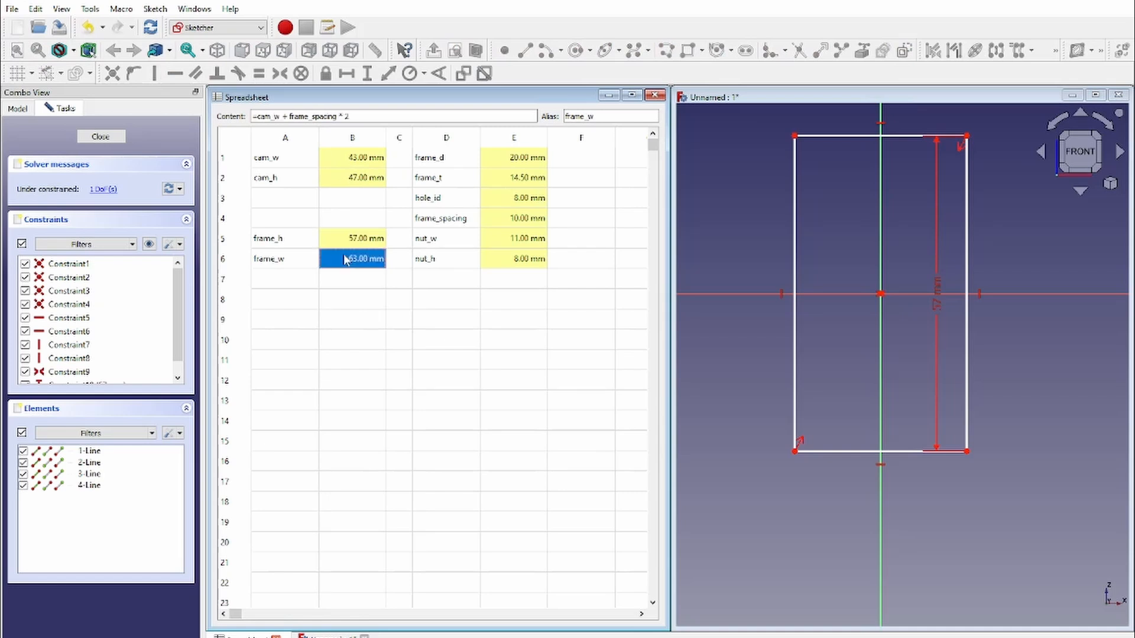
click(366, 235)
drag(355, 116, 287, 114)
click(374, 114)
key(Return)
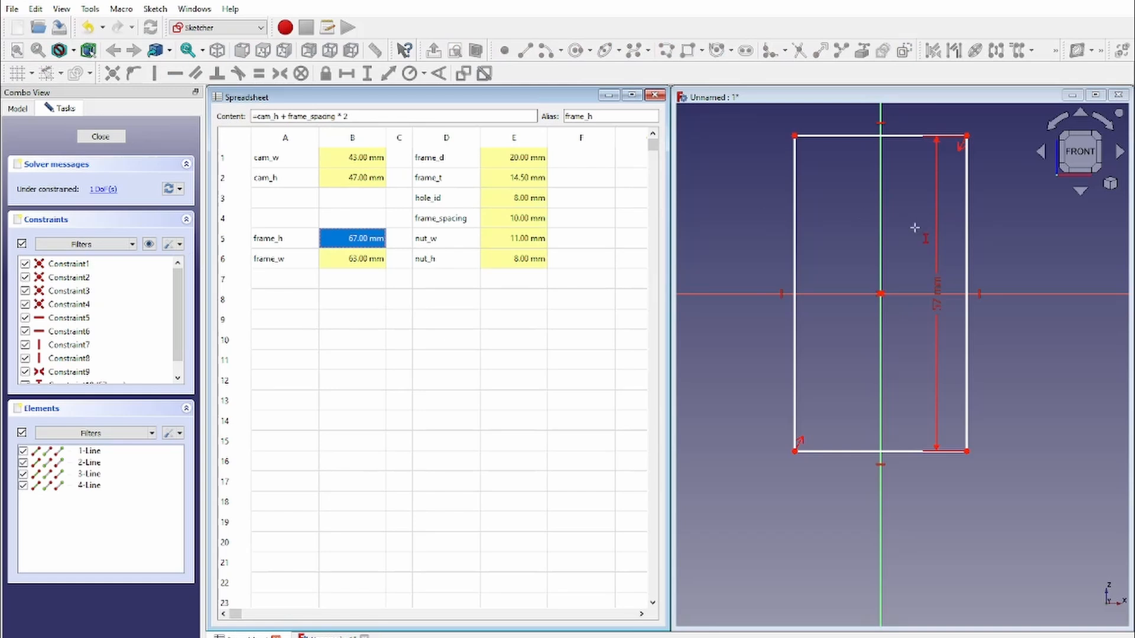
right_click(588, 298)
Bind the rectangle's height constraint to Spreadsheet.frame_h and place its dimension outside the right edge.
click(947, 361)
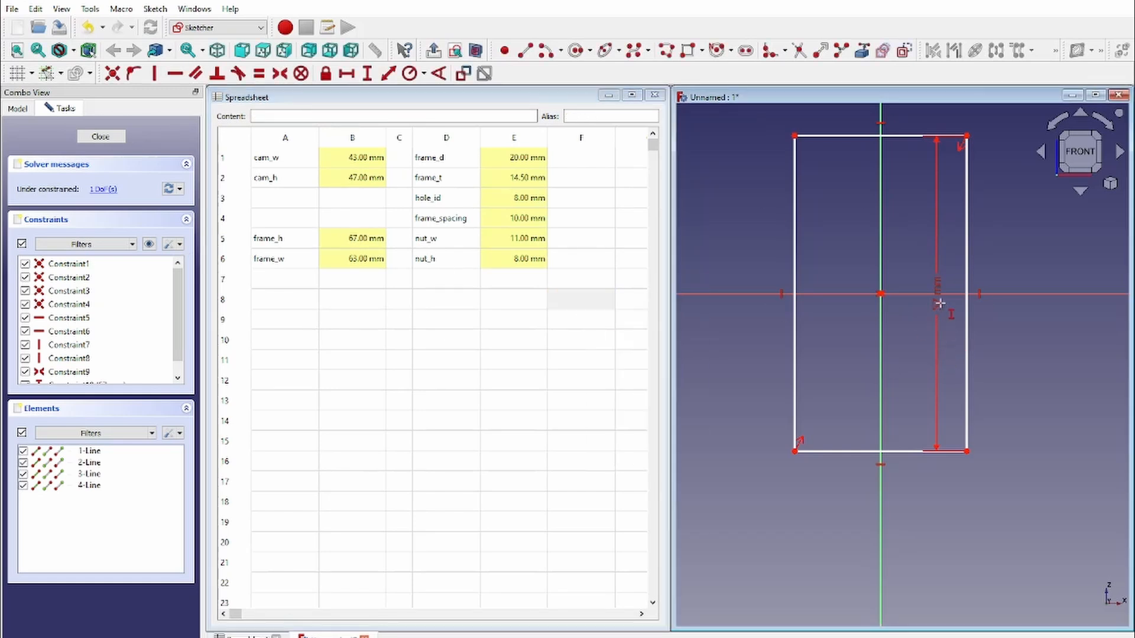
double_click(936, 307)
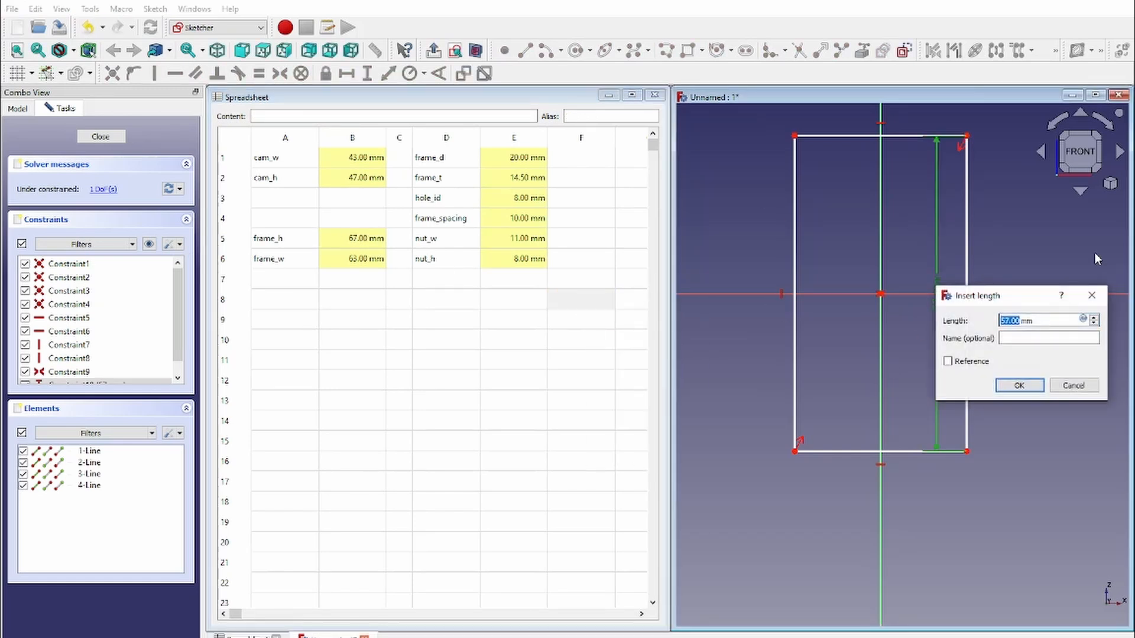
mouse_move(1015, 305)
mouse_down()
mouse_move(810, 309)
mouse_move(764, 359)
mouse_up()
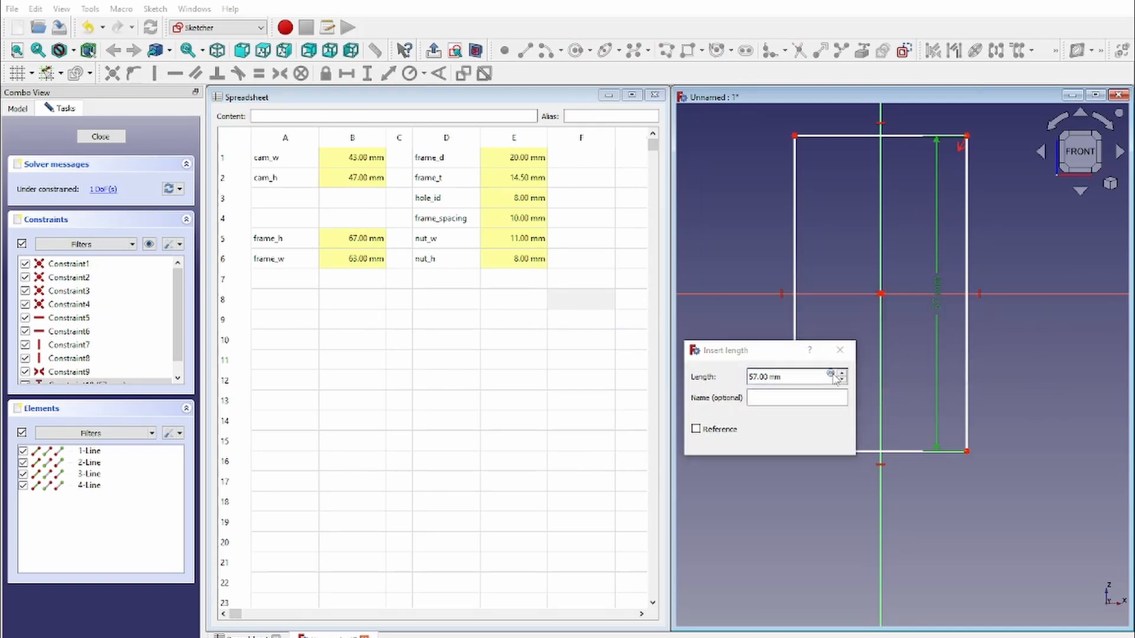
click(832, 374)
drag(835, 364, 590, 374)
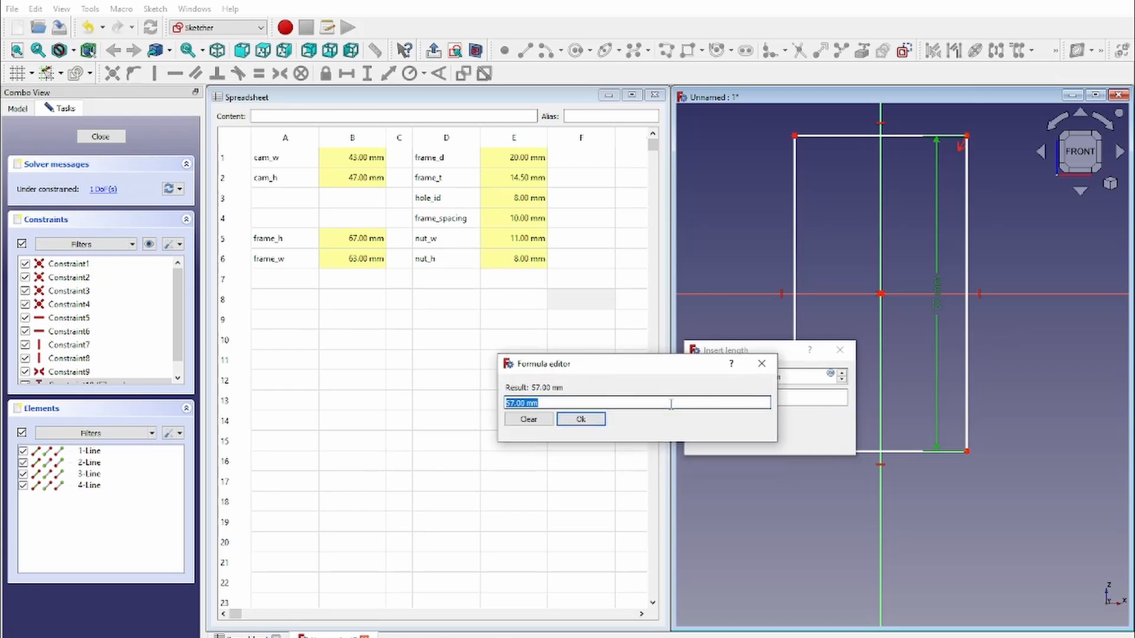
text(spre)
key(Down)
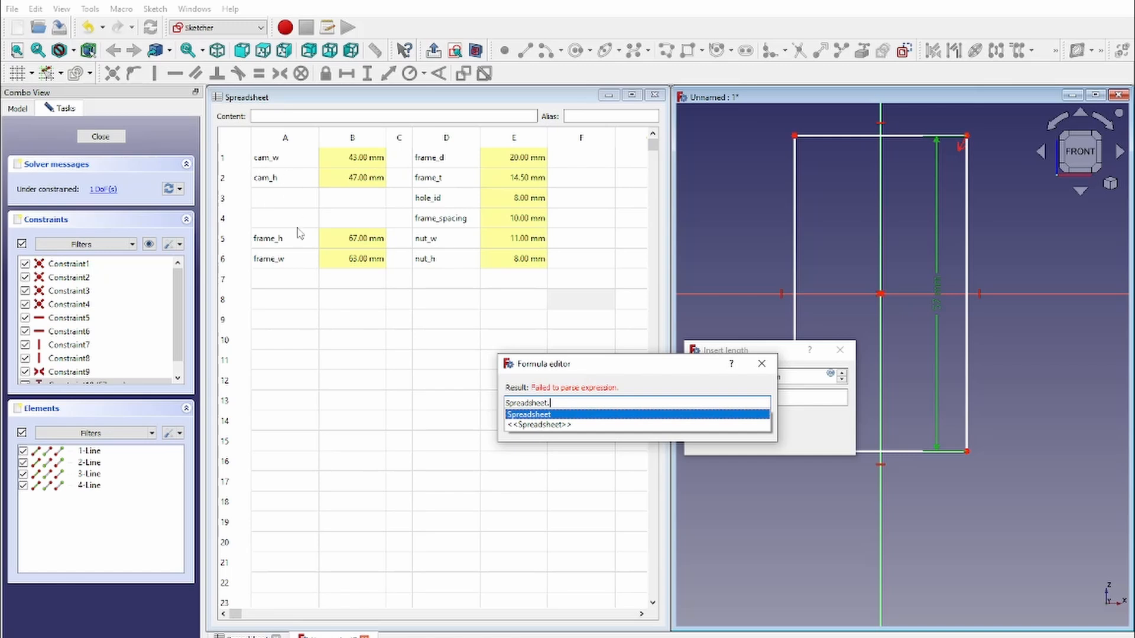
text(f)
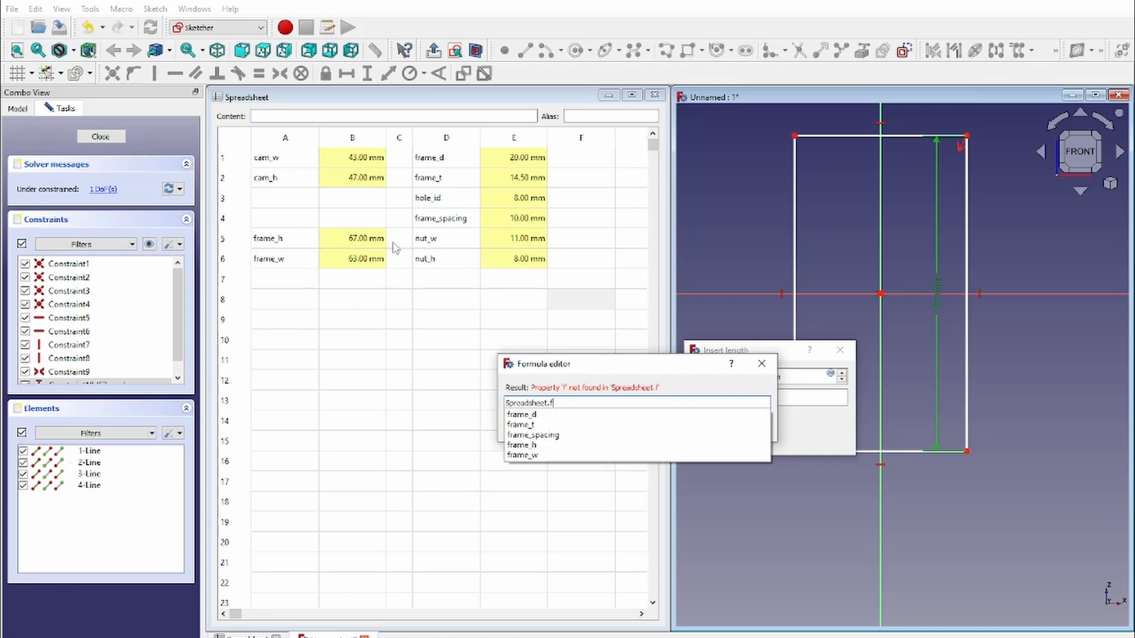
text(rame)
key(Down)
key(Down)
key(Down)
key(Down)
key(Return)
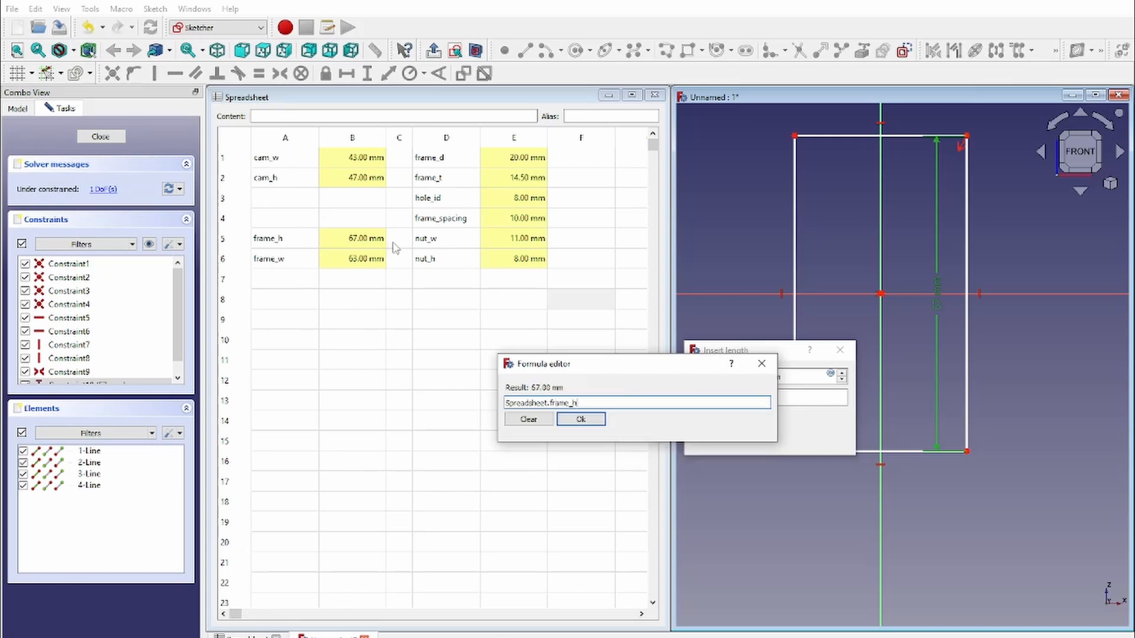
key(Return)
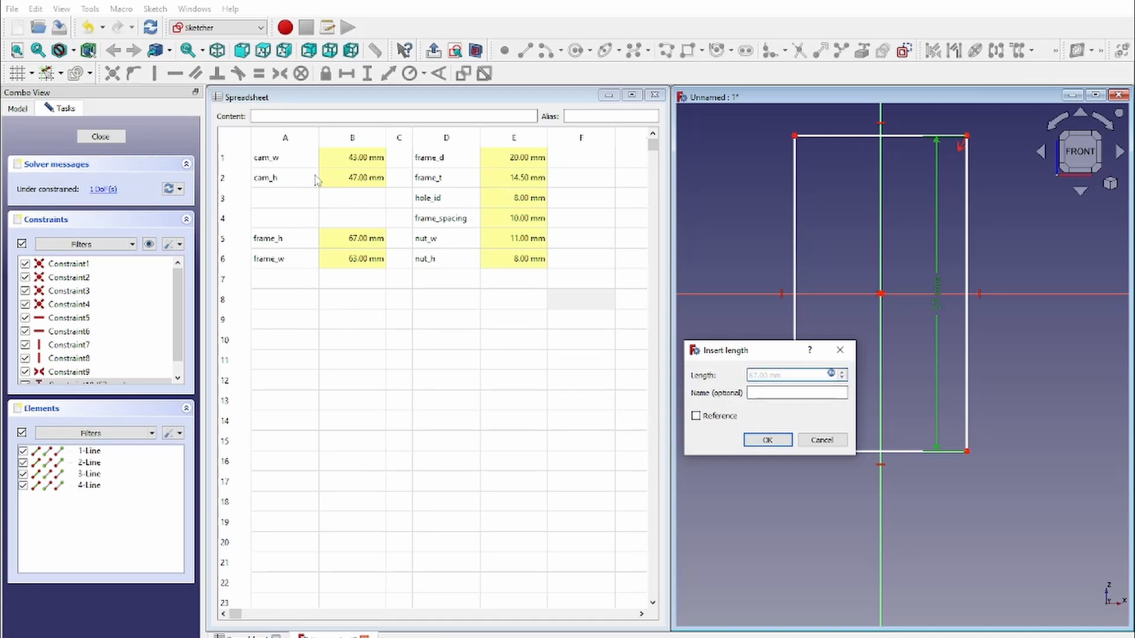
click(767, 440)
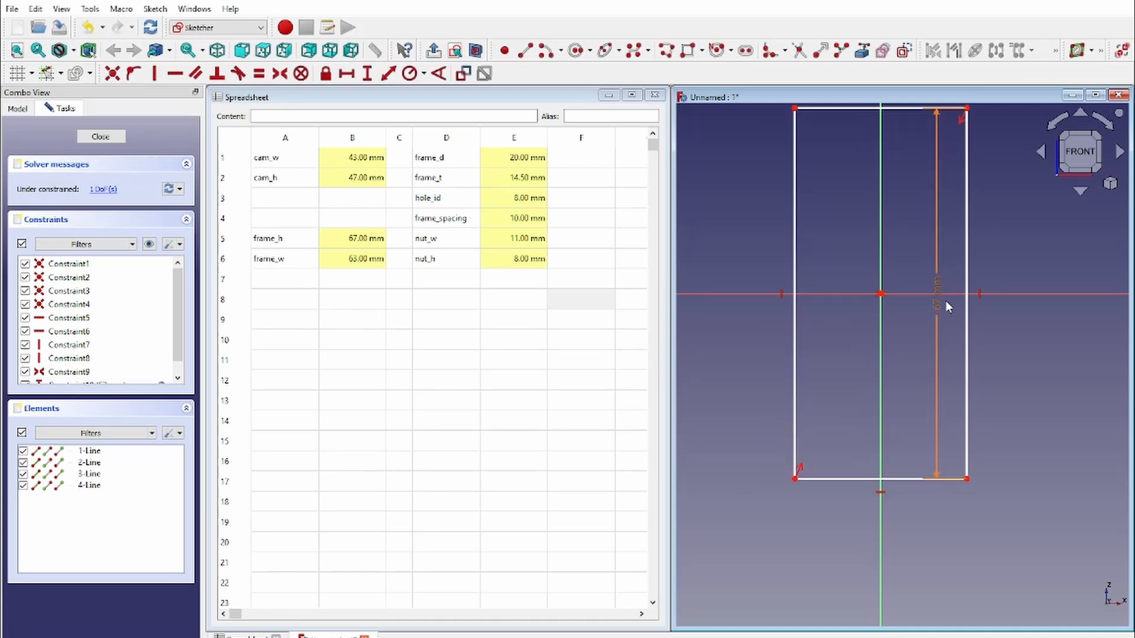
mouse_move(946, 300)
mouse_down()
mouse_move(936, 308)
mouse_move(1064, 331)
mouse_move(1061, 361)
mouse_up()
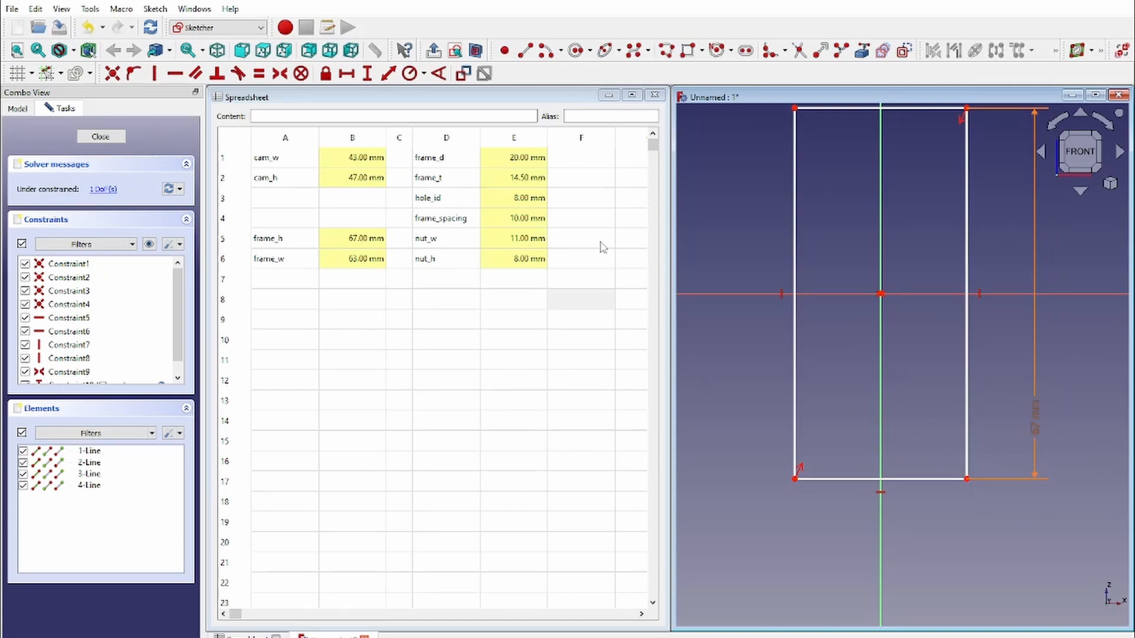
Set the frame_h cell's formula to =cam_h + frame_spacing and return to the sketch.
click(375, 238)
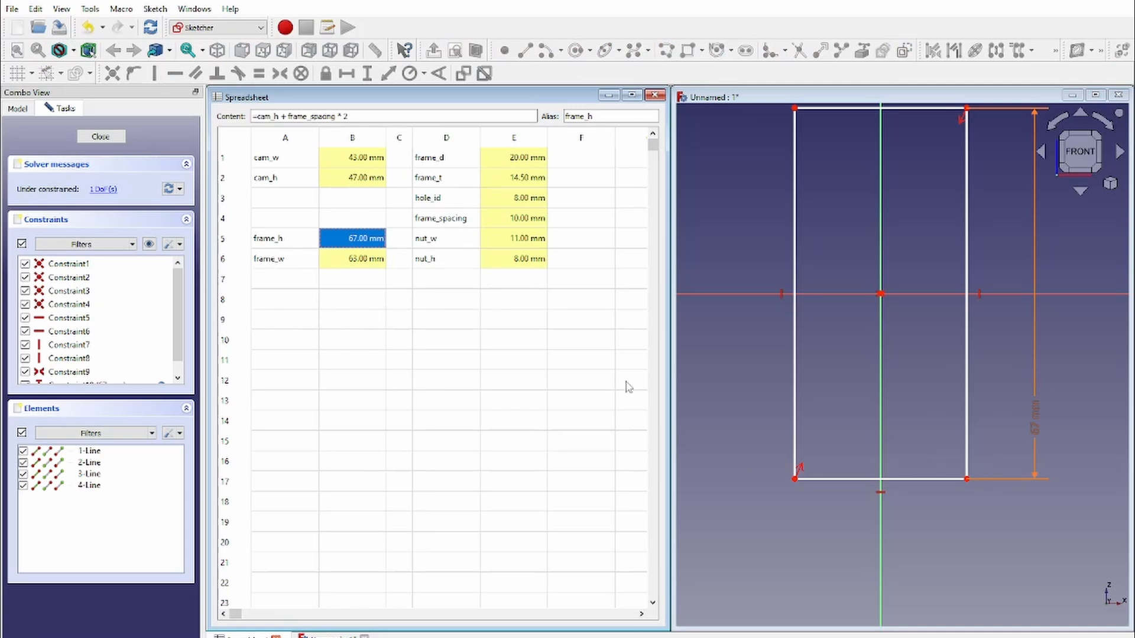
click(381, 116)
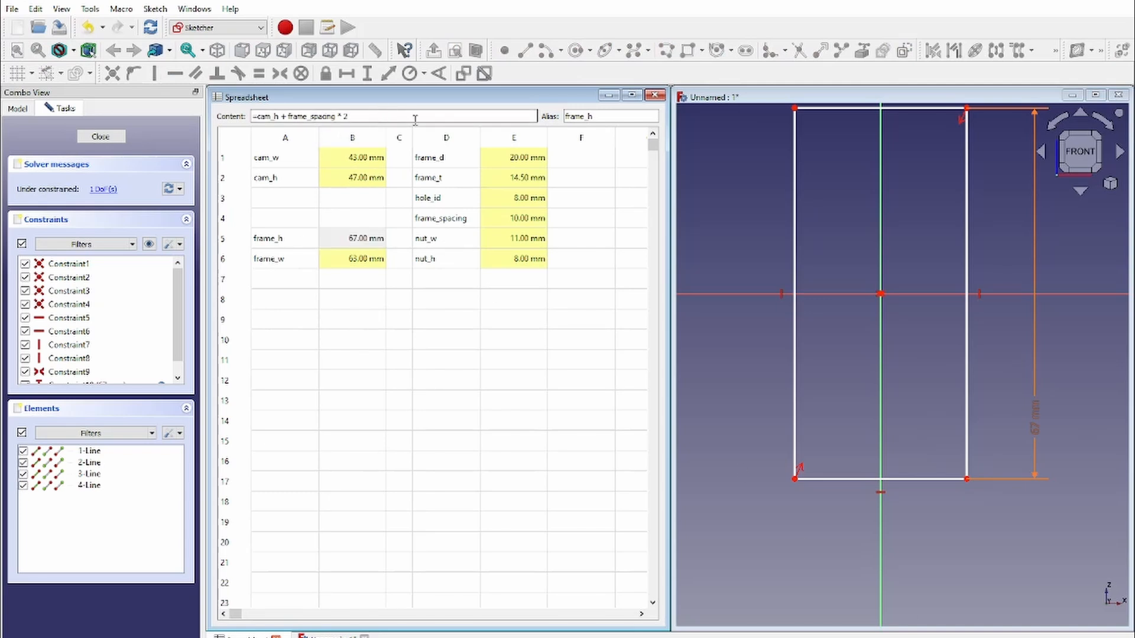
key(BackSpace)
key(BackSpace)
key(Return)
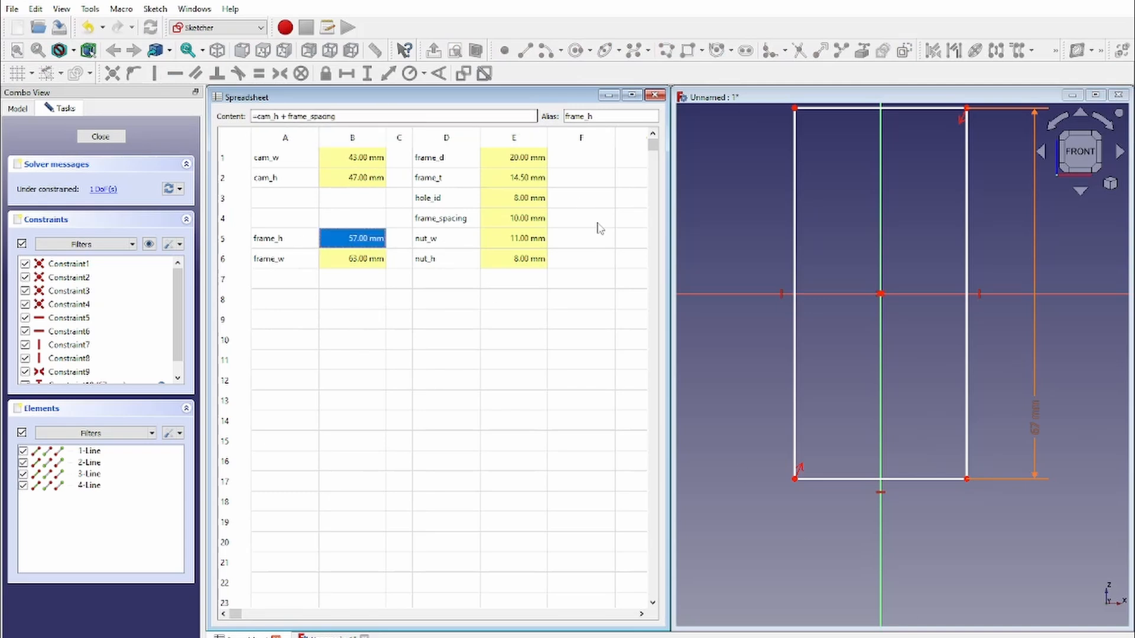
click(1091, 383)
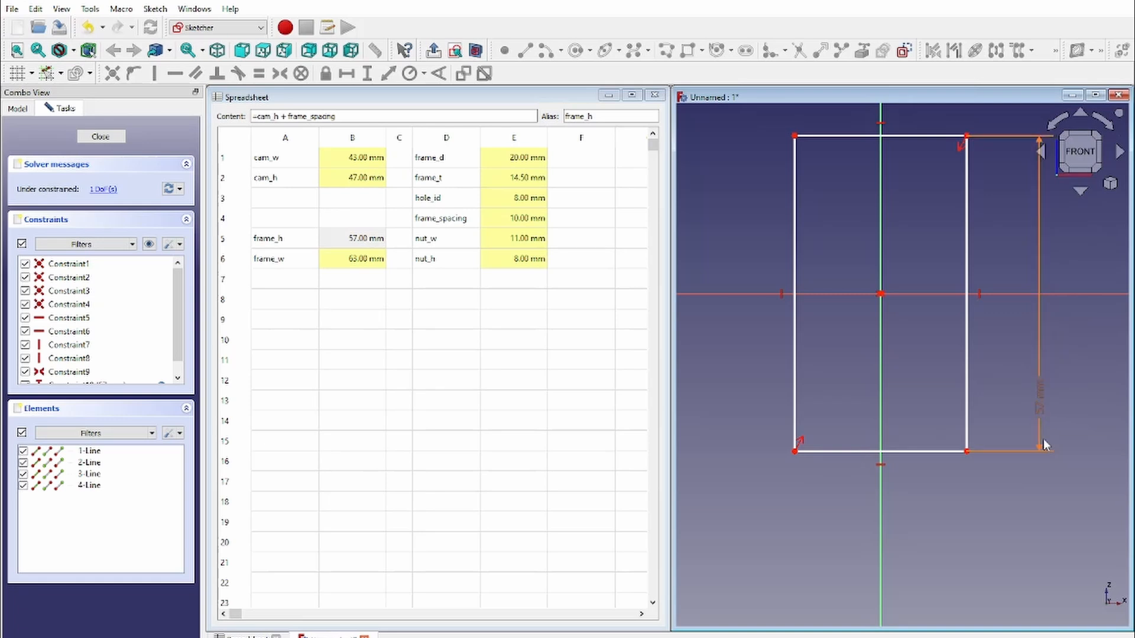
Move the height dimension's label slightly upward beside the rectangle's right edge.
scroll(915, 324, down, 1)
middle_drag(915, 324, 889, 402)
drag(988, 475, 987, 448)
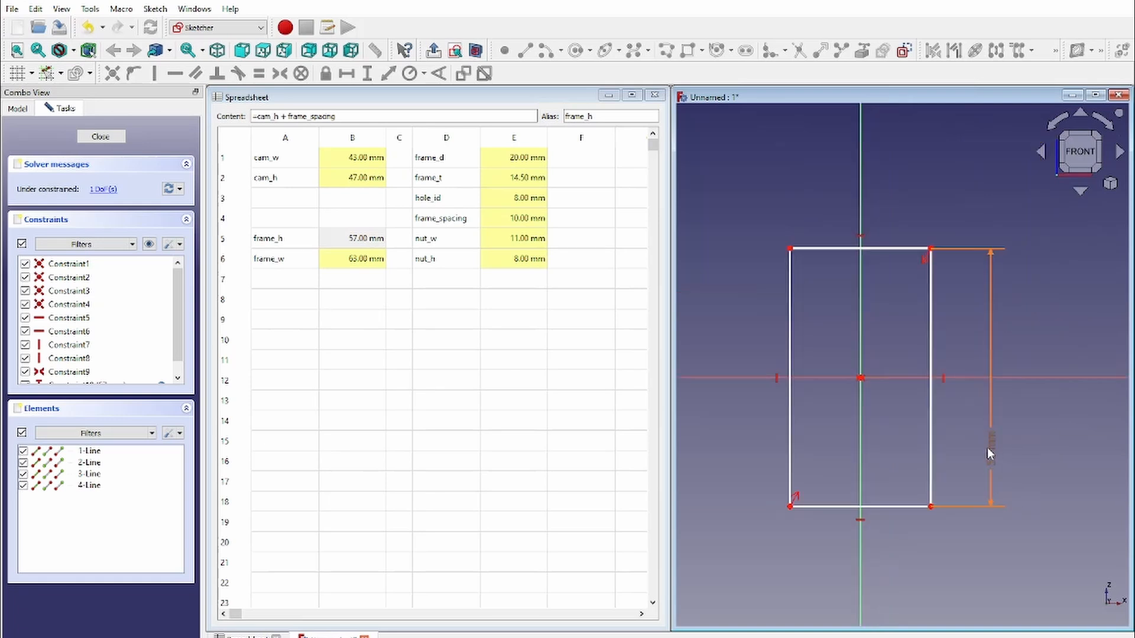
click(790, 315)
click(912, 338)
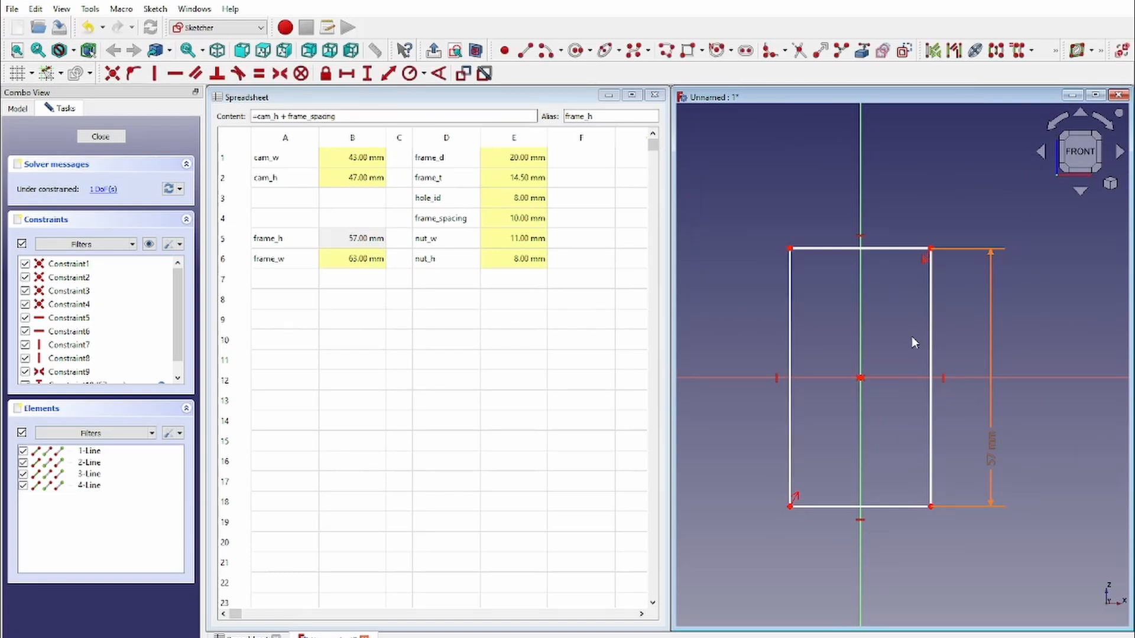
click(346, 73)
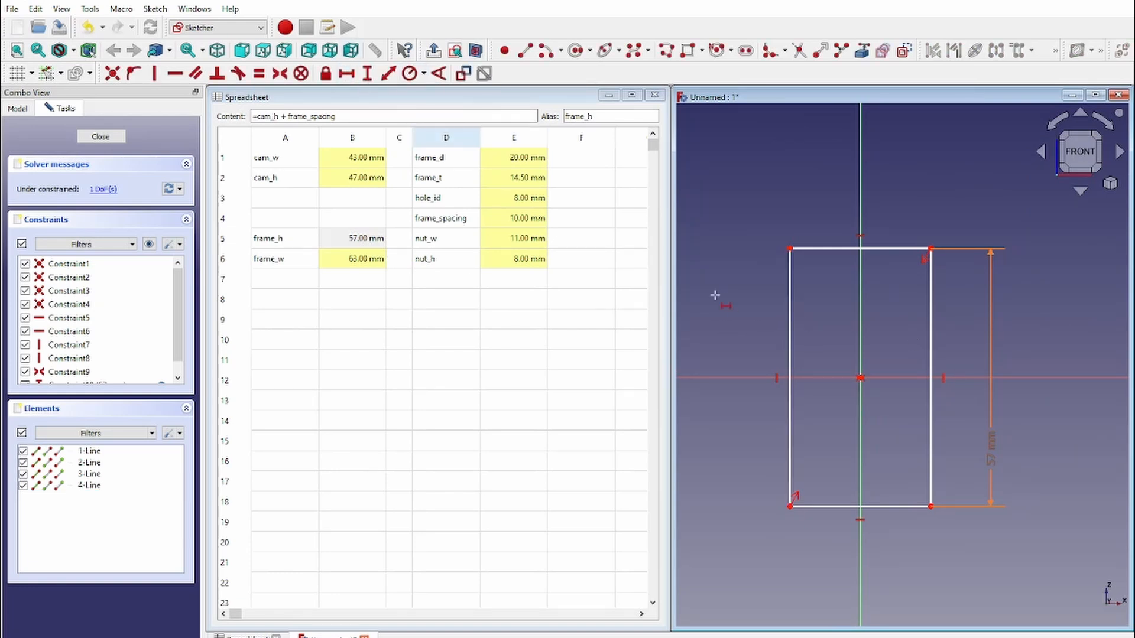
click(840, 510)
click(986, 521)
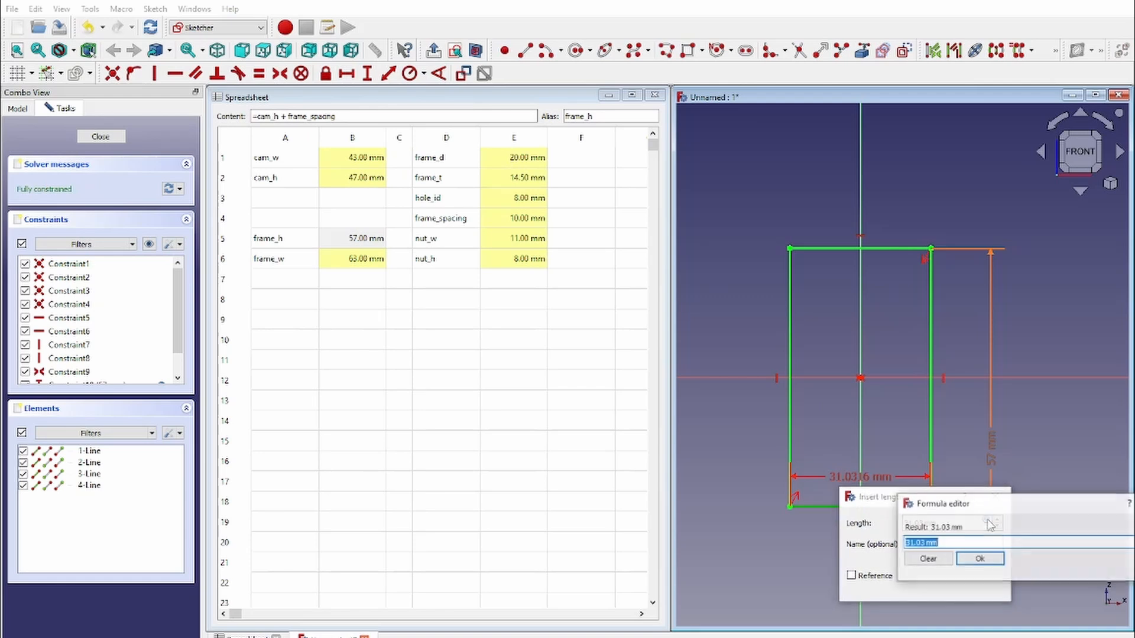
text(frame)
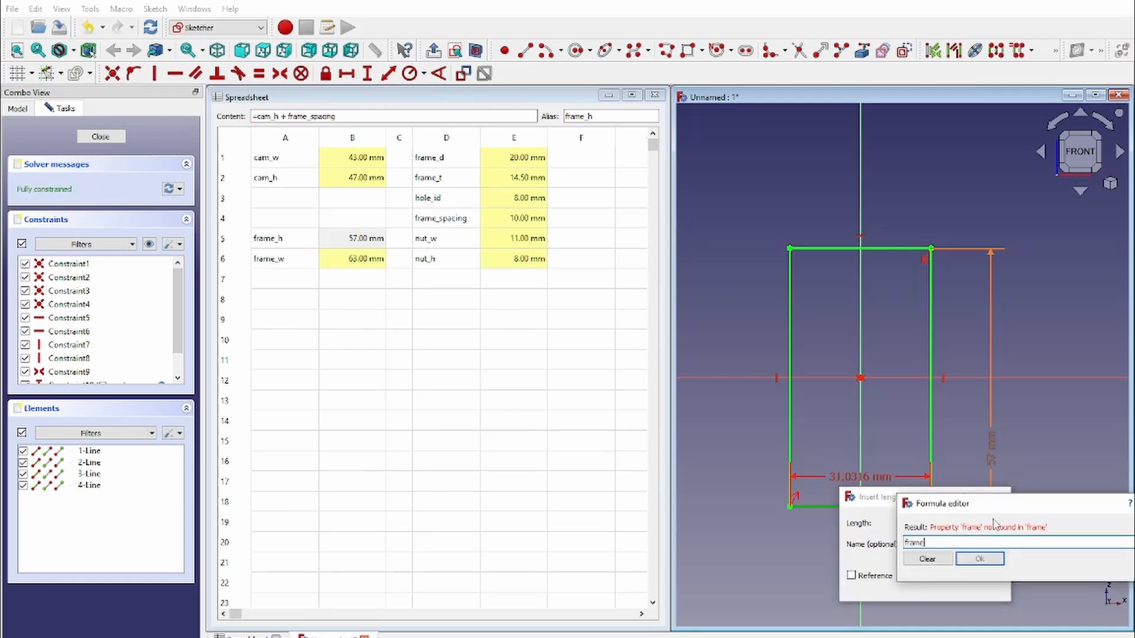
key(BackSpace)
key(BackSpace)
key(BackSpace)
key(BackSpace)
key(BackSpace)
text(Spreadsheet.)
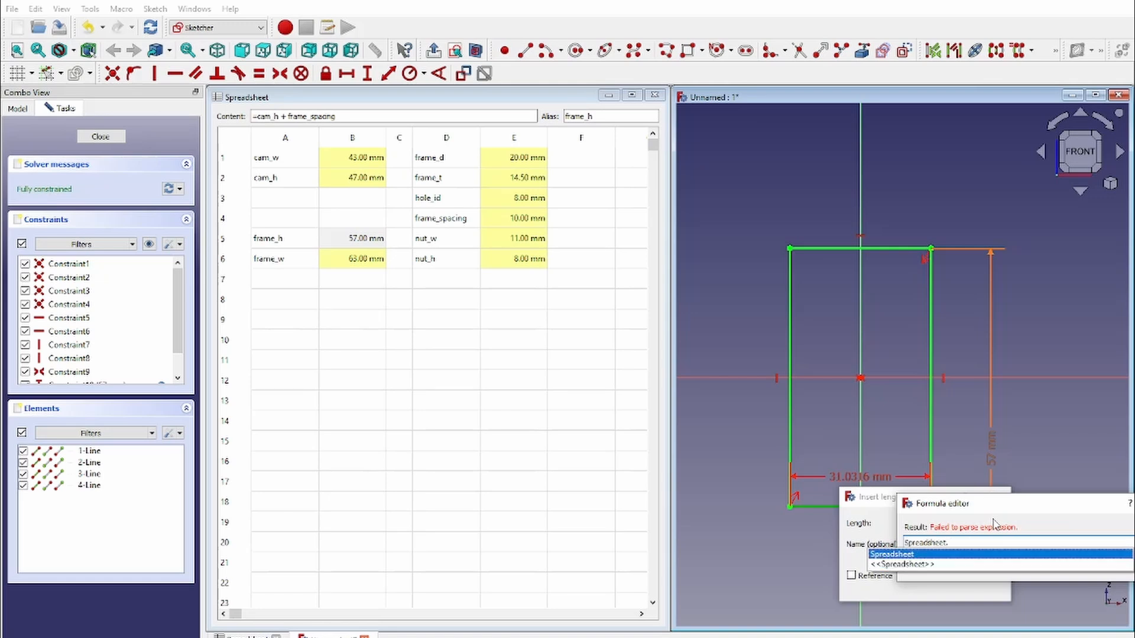
key(Down)
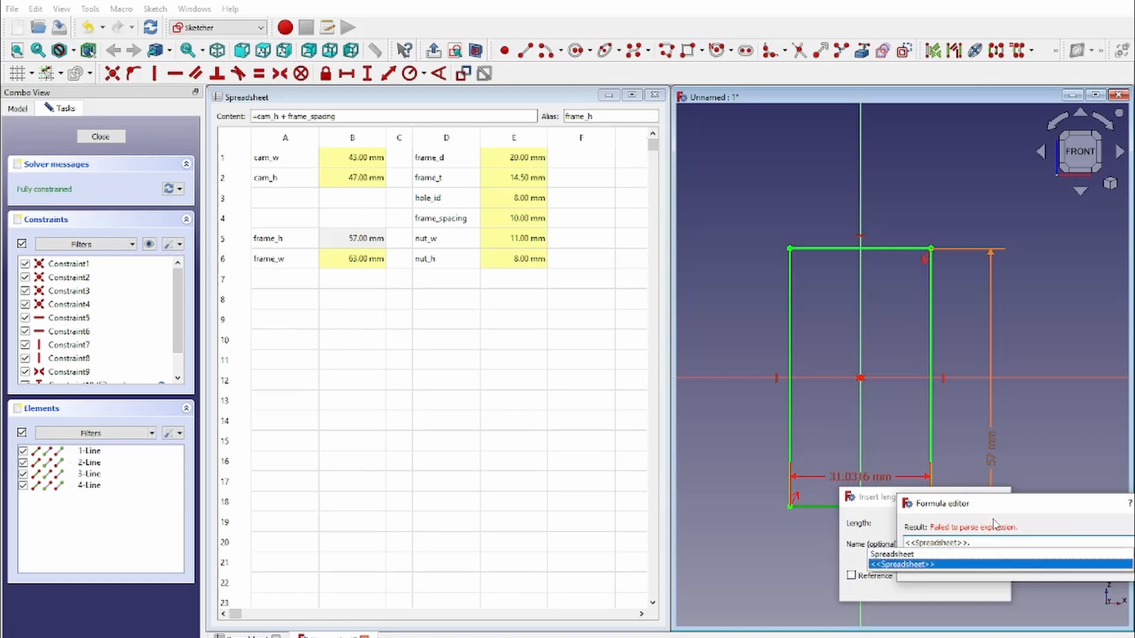
key(Escape)
key(Escape)
Close the sketch and rename the spreadsheet as Dims.
click(100, 136)
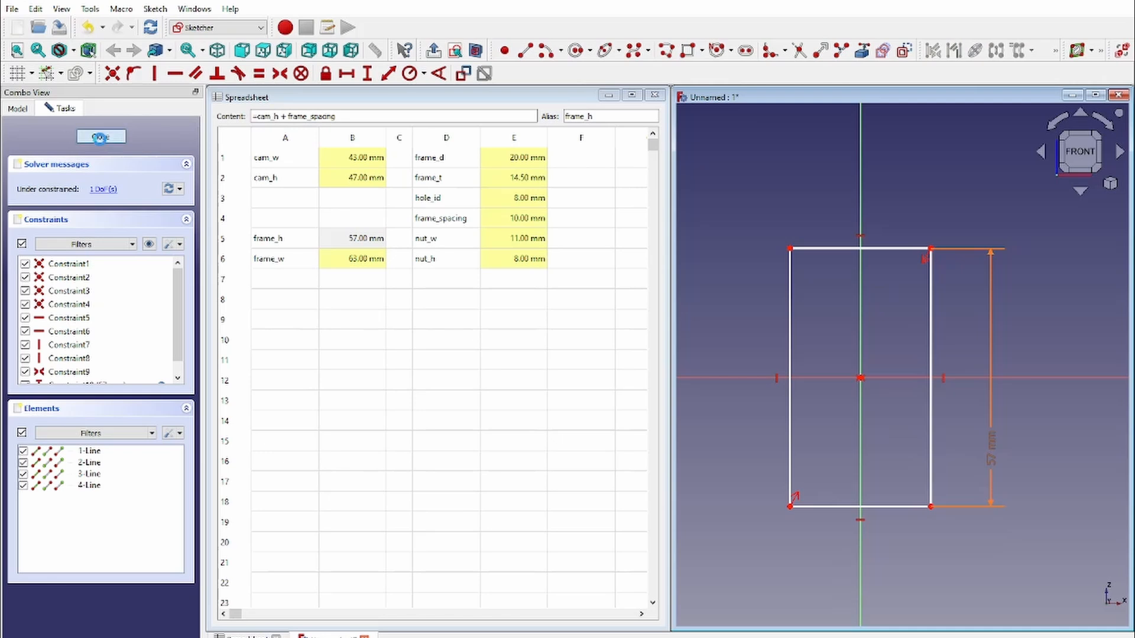
click(68, 136)
click(68, 136)
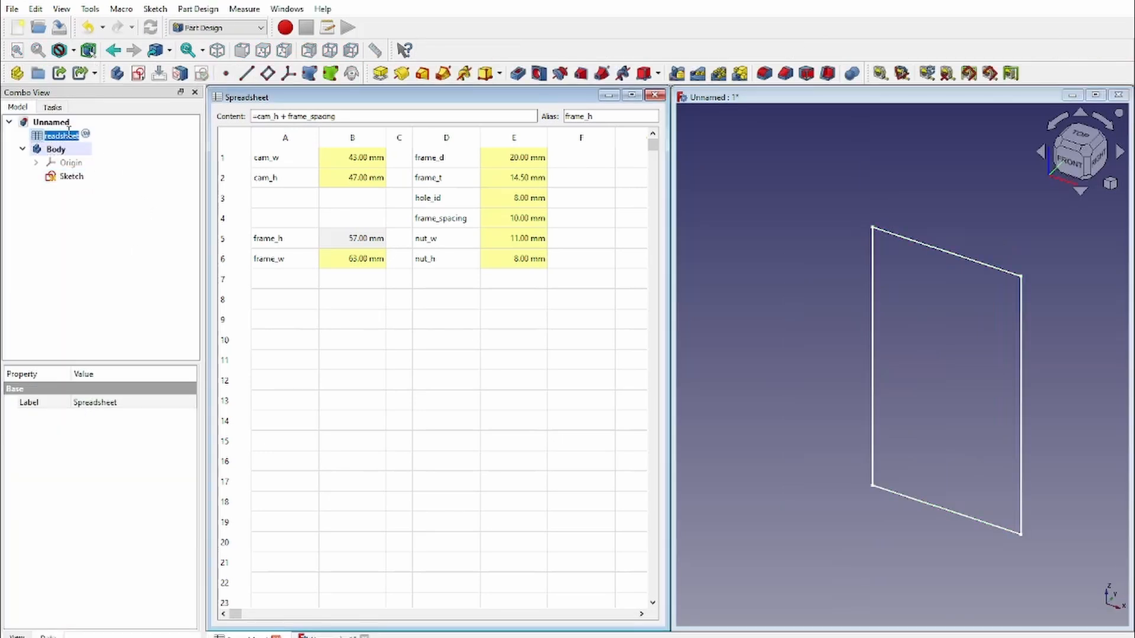
text(Dims)
key(Return)
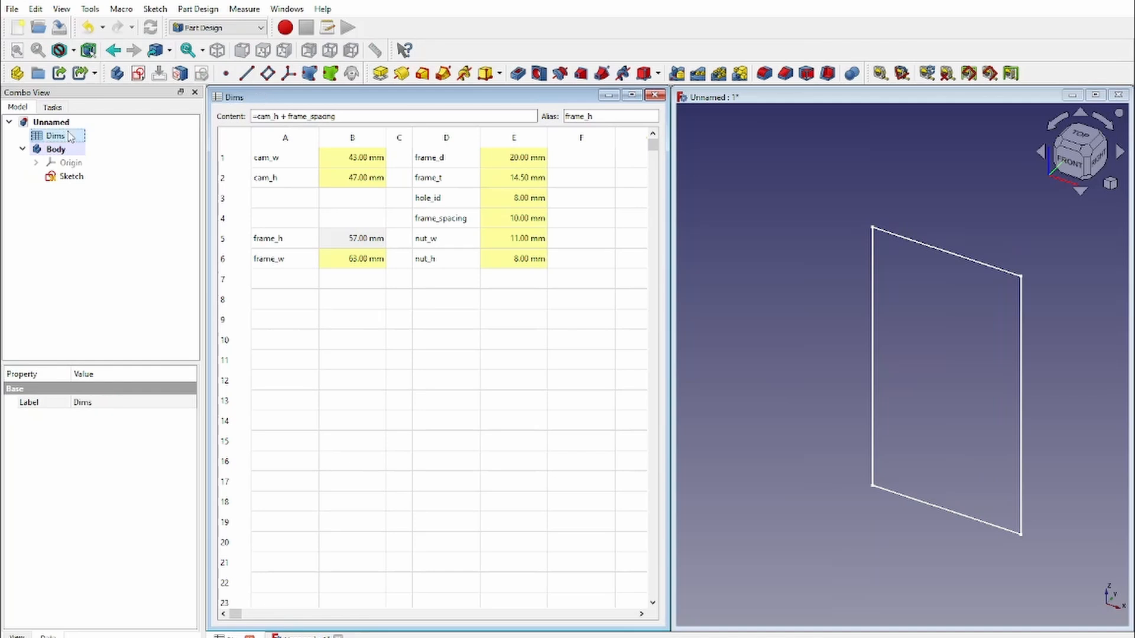
Reopen the sketch, add a horizontal length constraint to the rectangle's bottom edge and open its formula editor.
double_click(69, 177)
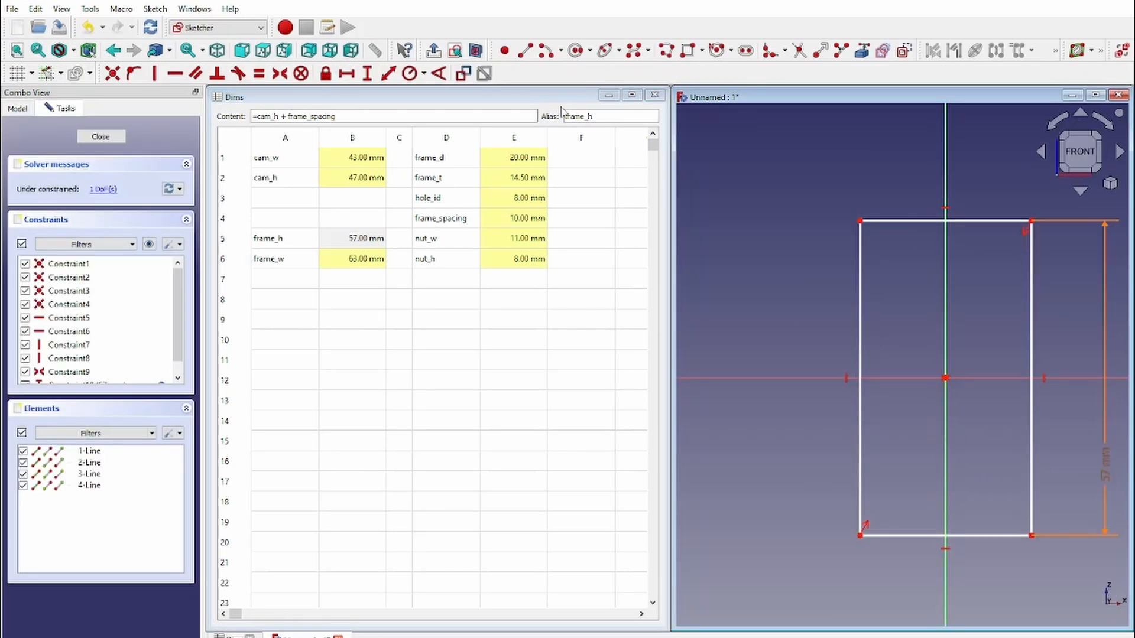
click(900, 537)
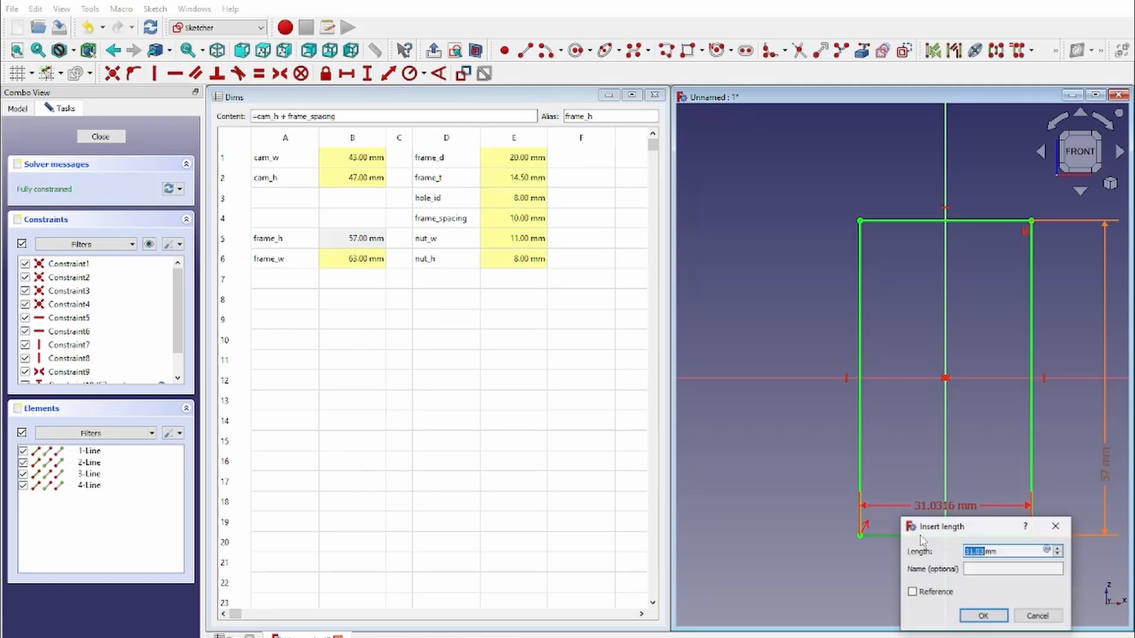
click(1046, 553)
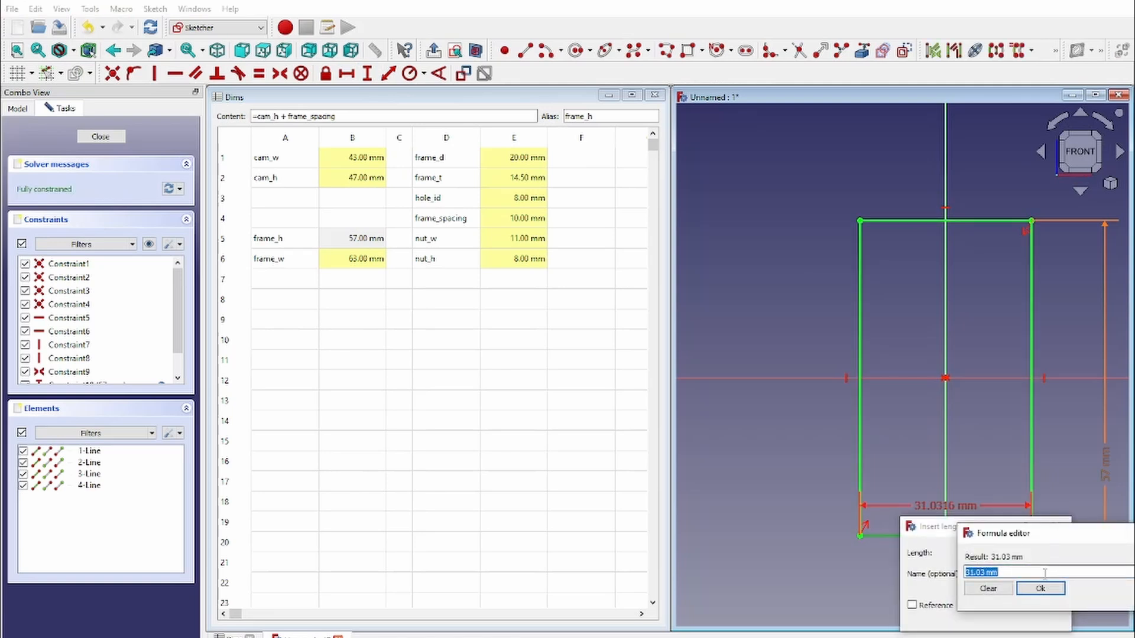
text(dm)
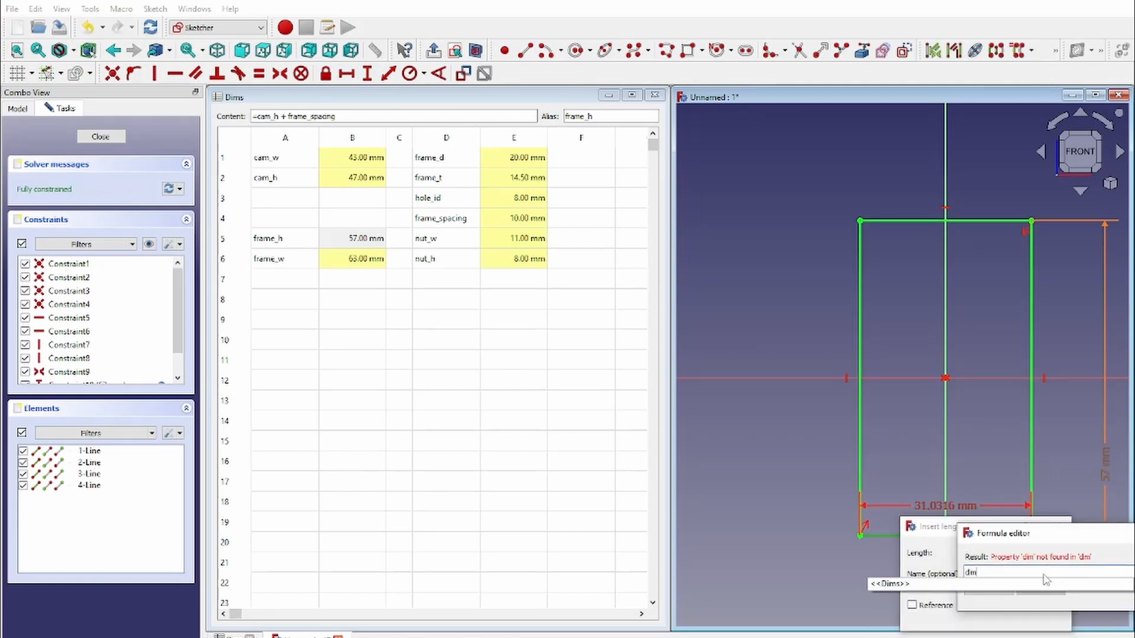
key(Return)
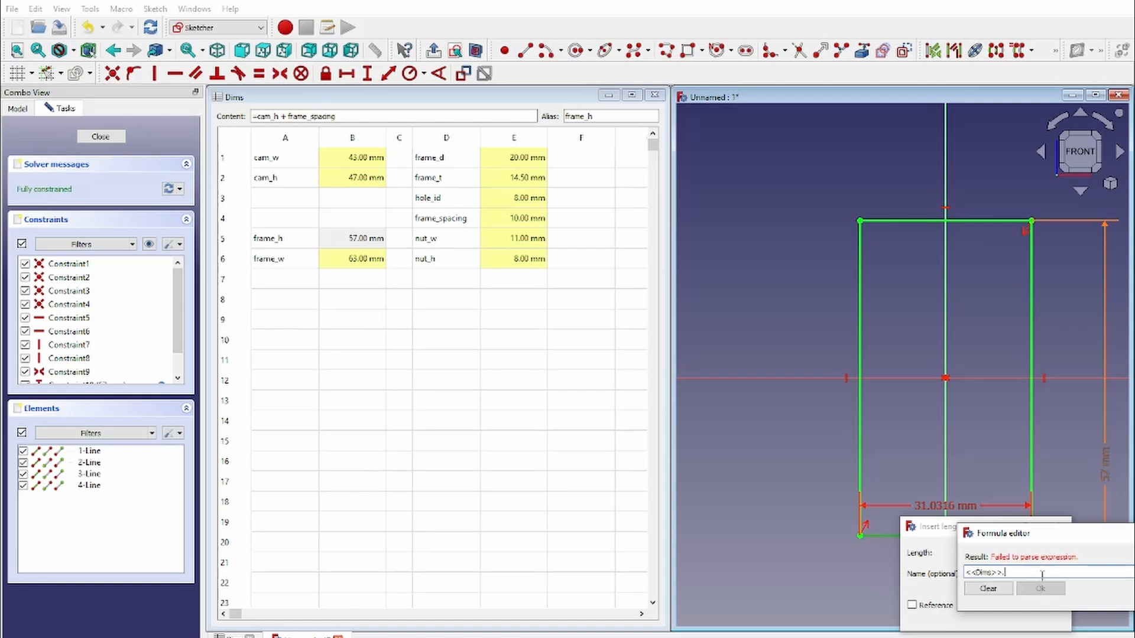
drag(1070, 541, 675, 446)
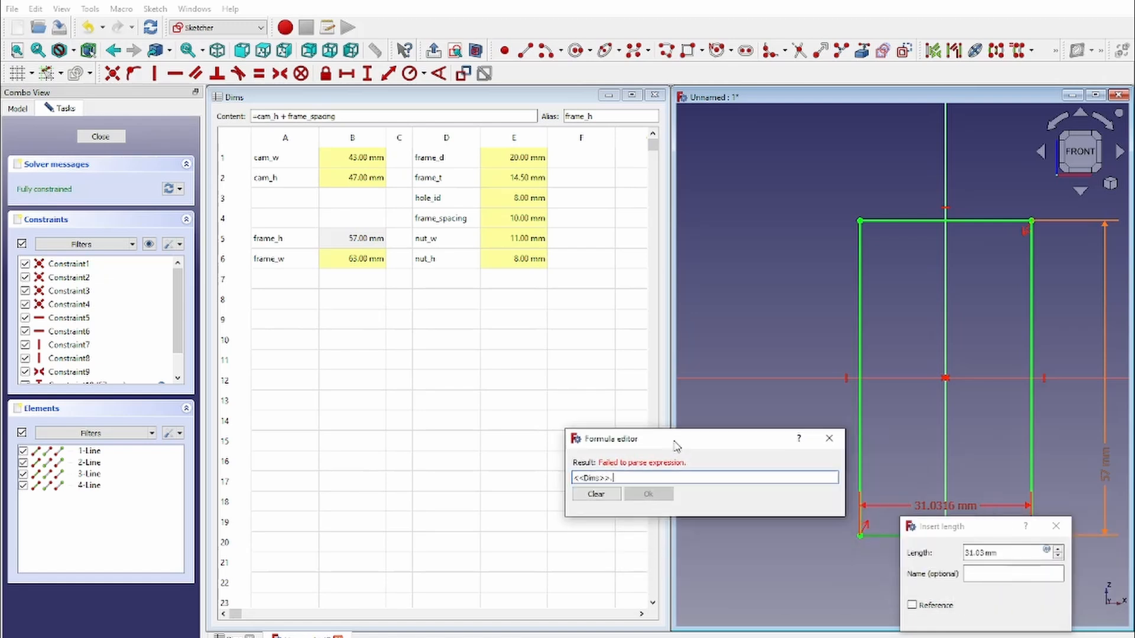
key(BackSpace)
key(BackSpace)
key(BackSpace)
key(BackSpace)
key(BackSpace)
key(BackSpace)
key(BackSpace)
key(BackSpace)
key(BackSpace)
text(sp)
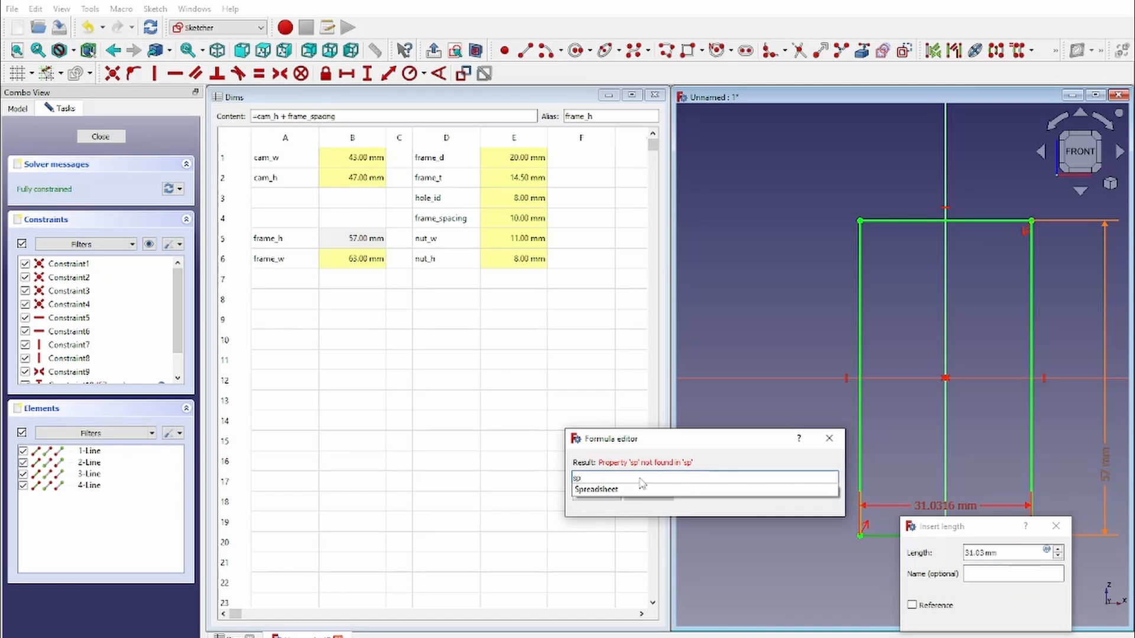
Bind the rectangle's width constraint to <<Dims>>.frame_w.
double_click(635, 477)
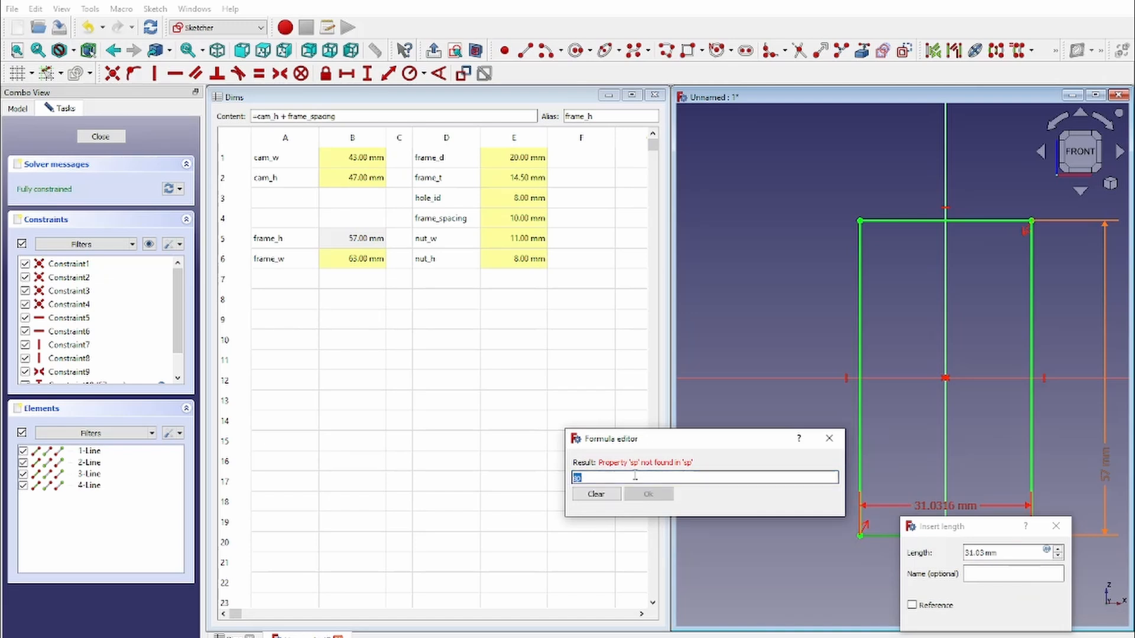
text(dims)
key(Down)
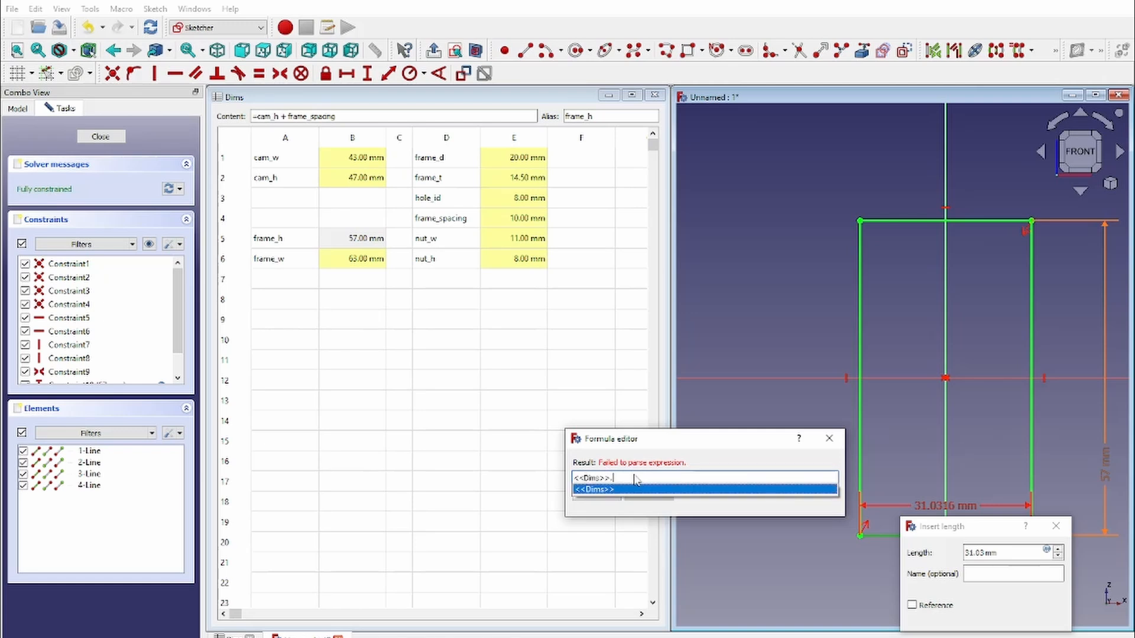
text(frame)
key(Down)
key(Down)
key(Down)
key(Down)
key(Down)
key(Return)
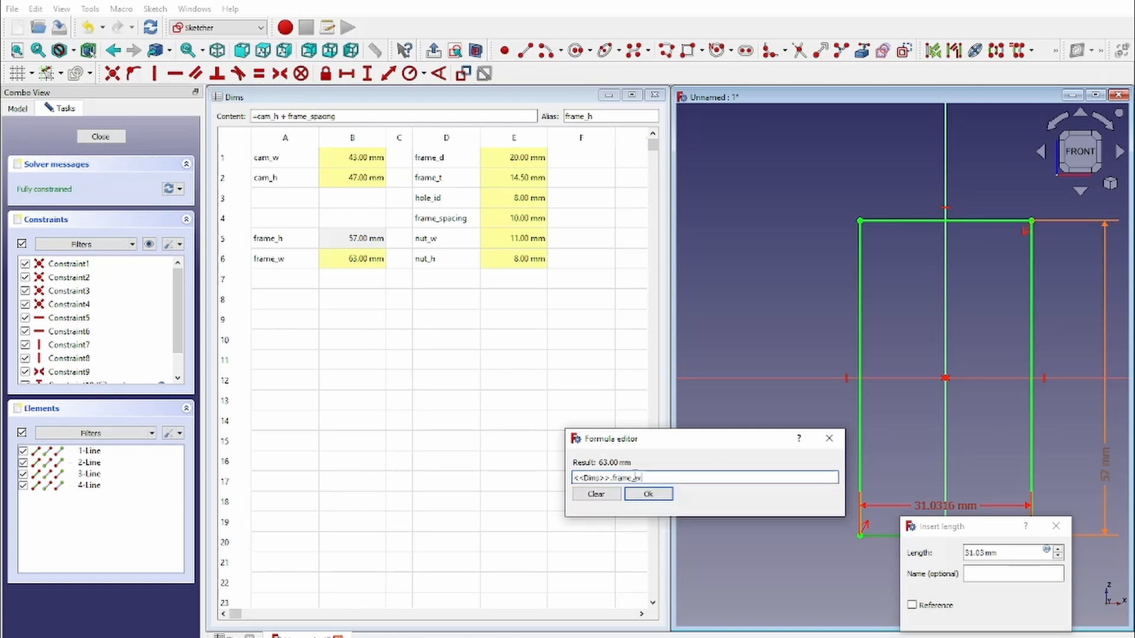
key(Return)
click(983, 616)
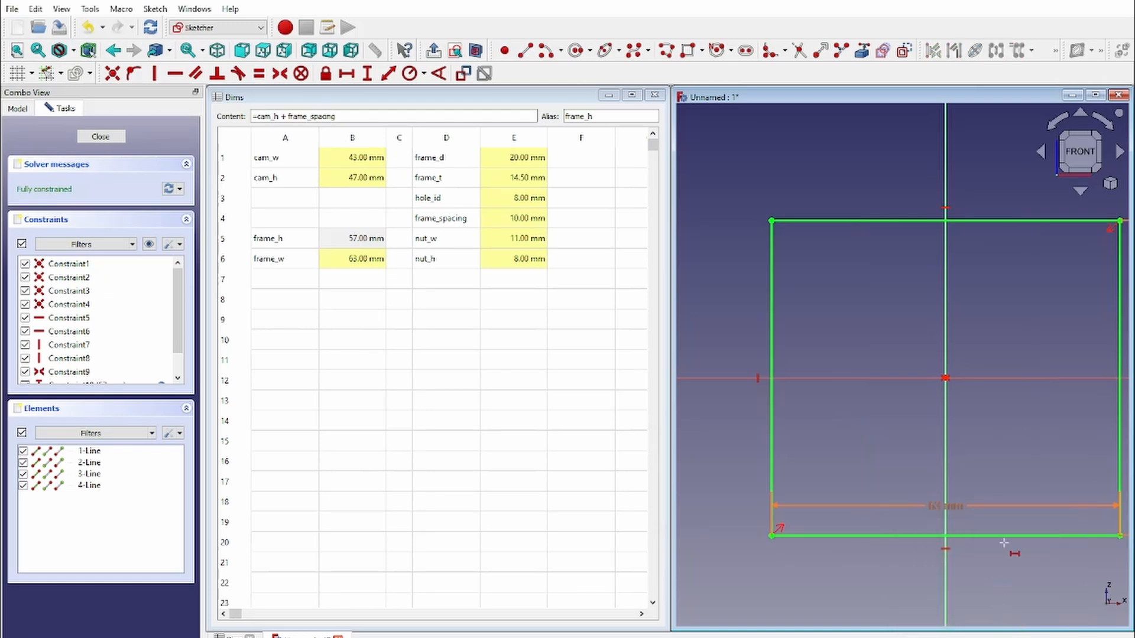
Place the width dimension below the rectangle's bottom edge.
scroll(896, 507, down, 3)
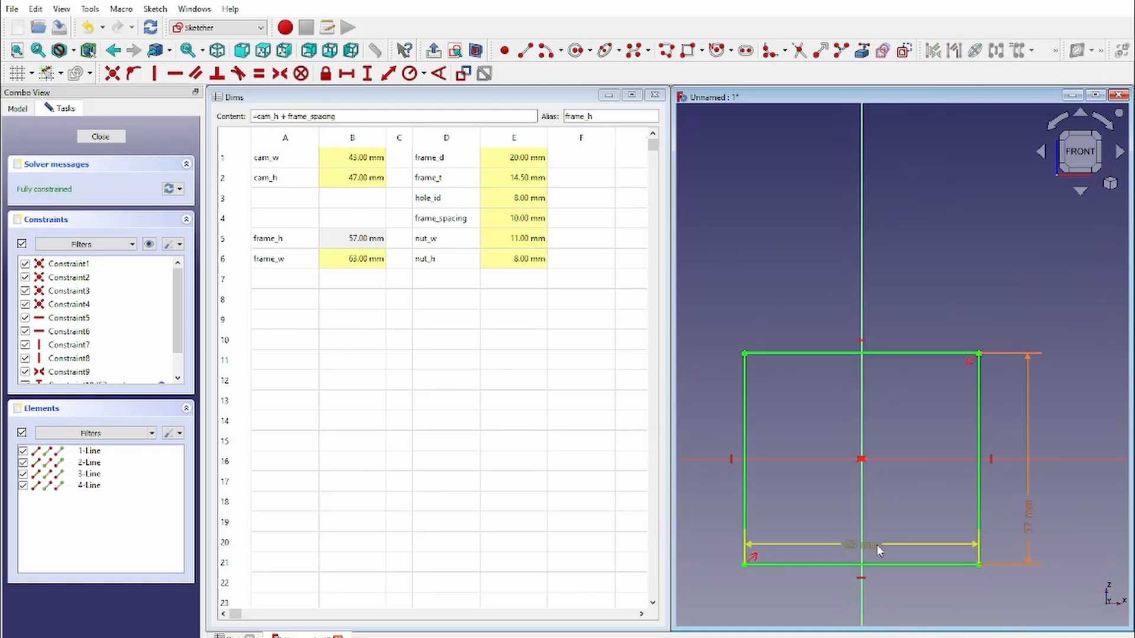
drag(877, 544, 881, 593)
middle_drag(911, 540, 933, 476)
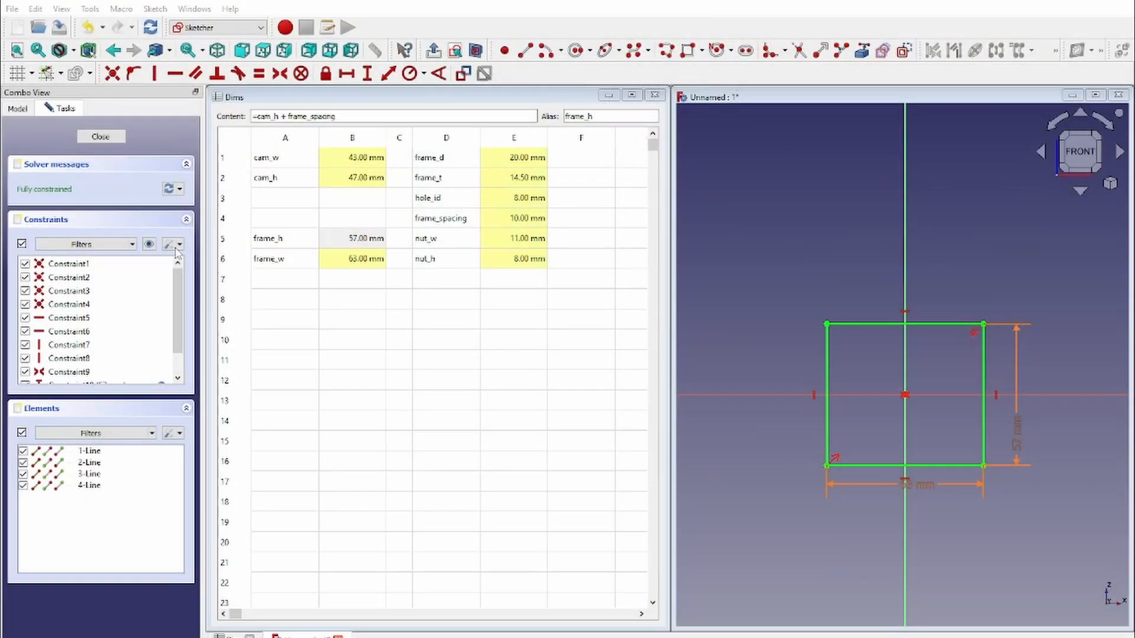
Draw a second rectangle and stretch its upper-left and lower-right corners outward until it surrounds the frame rectangle.
click(844, 338)
click(968, 455)
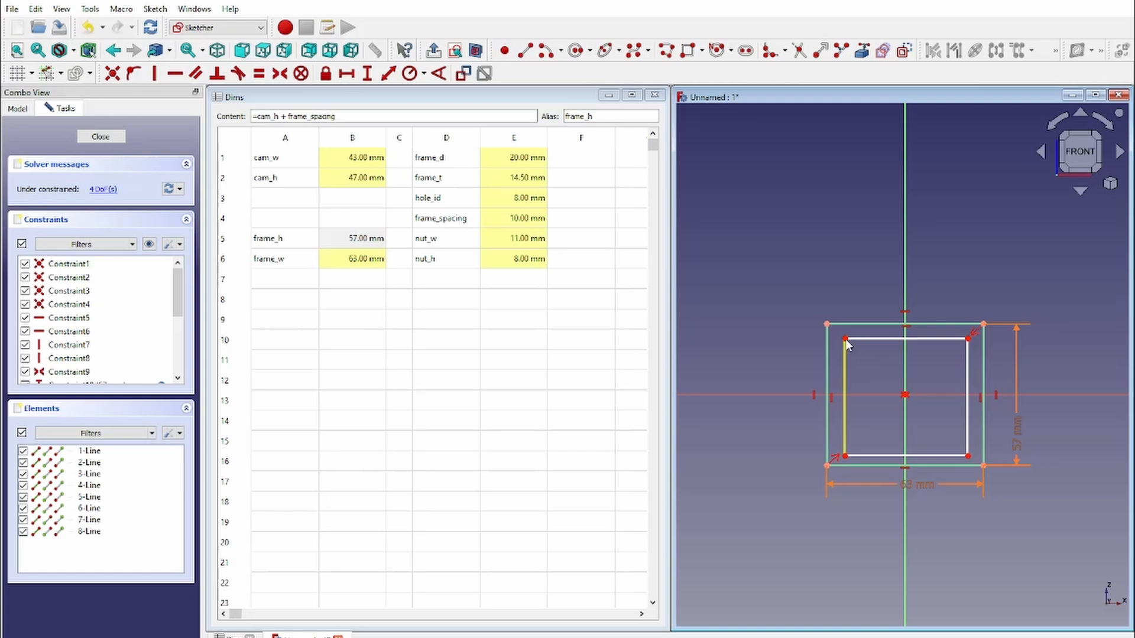
drag(844, 339, 805, 297)
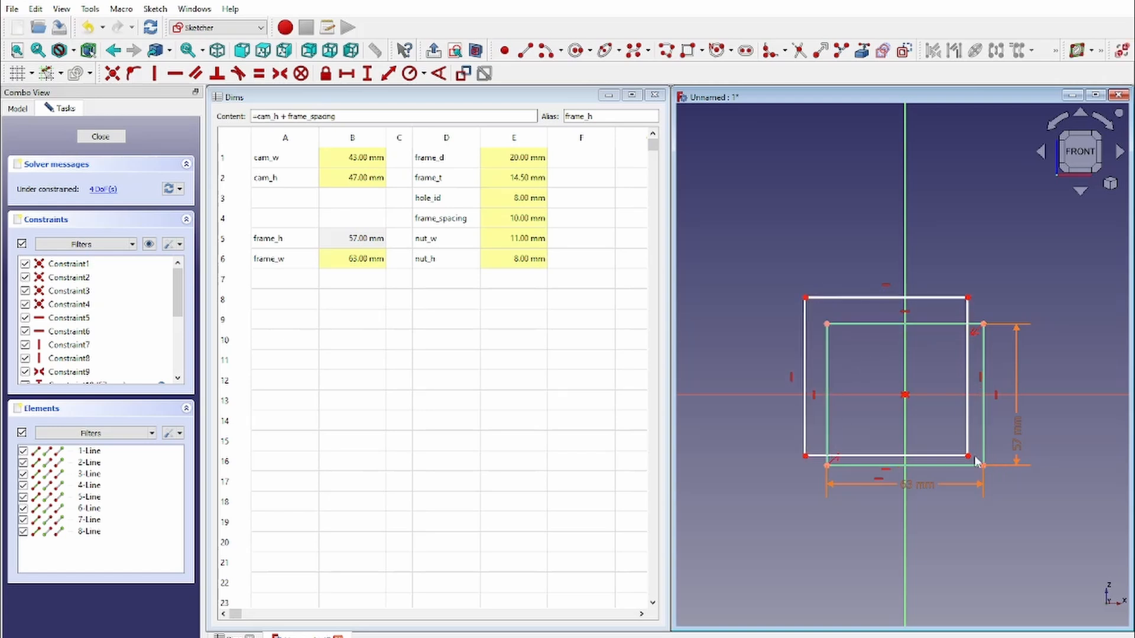
drag(970, 457, 1013, 501)
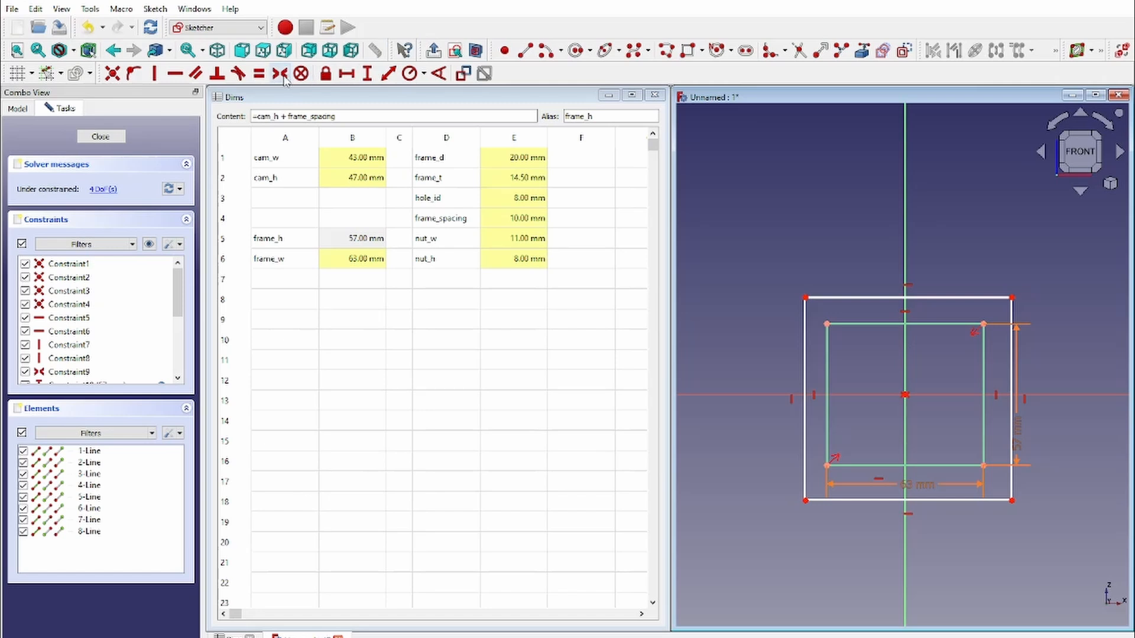
Make the outer rectangle's upper-right and lower-left corners symmetric about the sketch origin.
click(1011, 298)
click(805, 501)
click(905, 395)
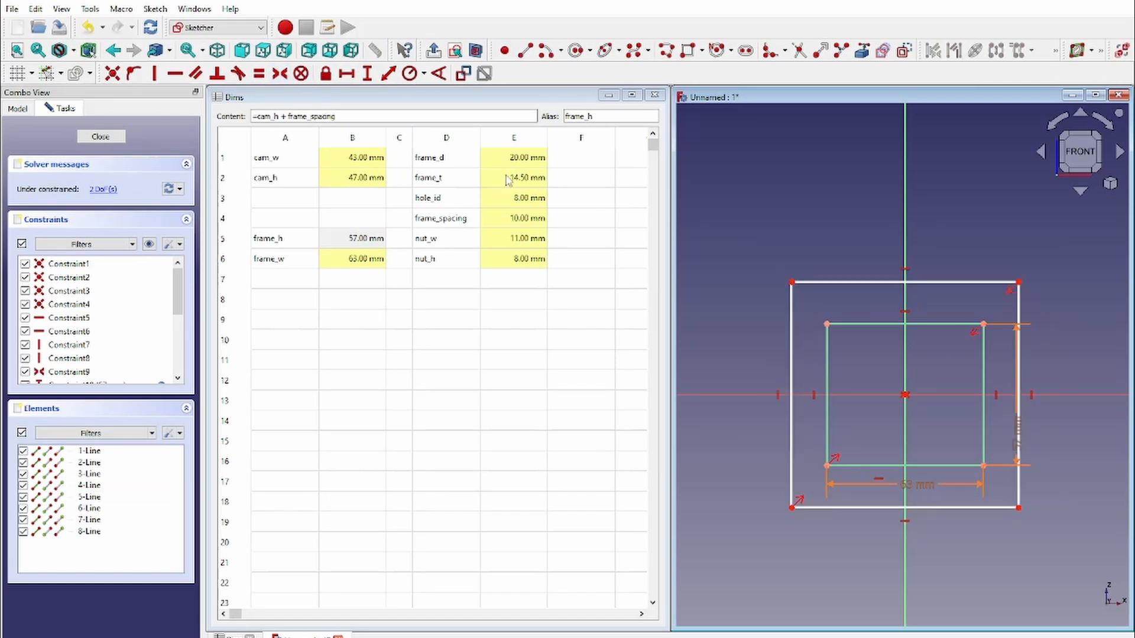
click(365, 74)
click(793, 283)
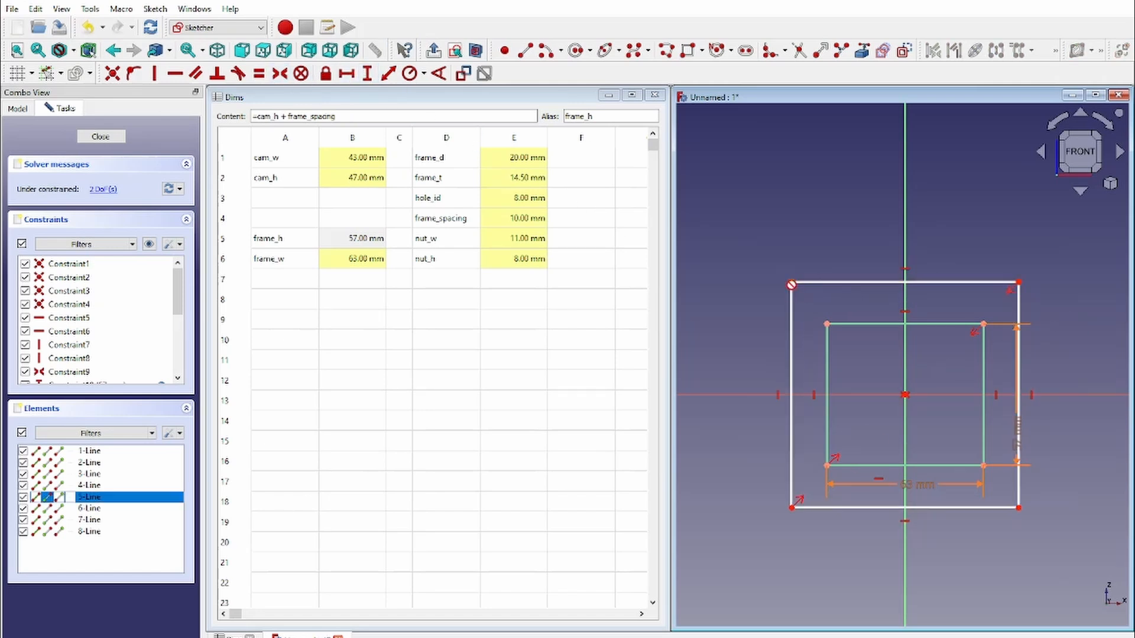
click(827, 324)
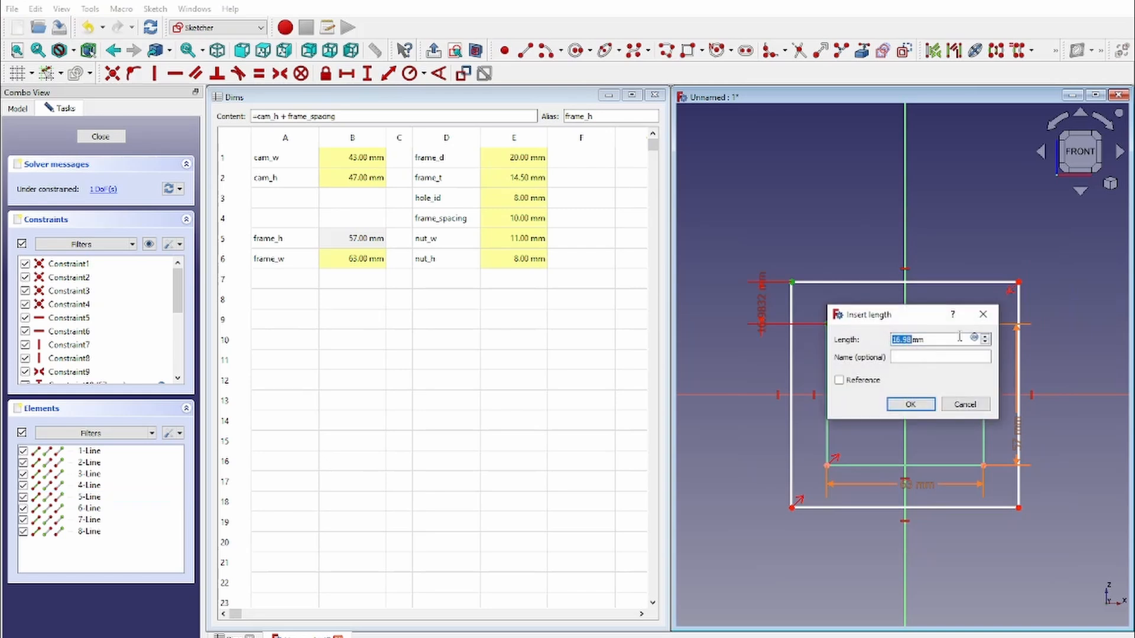
click(975, 339)
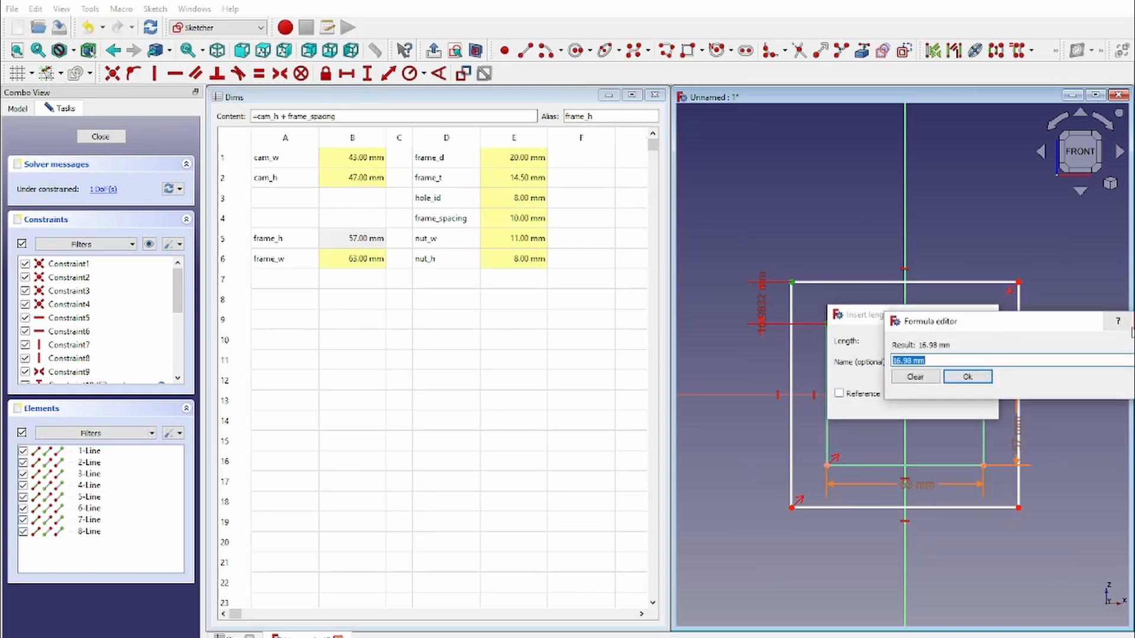
drag(1056, 322, 987, 338)
click(1080, 343)
click(984, 315)
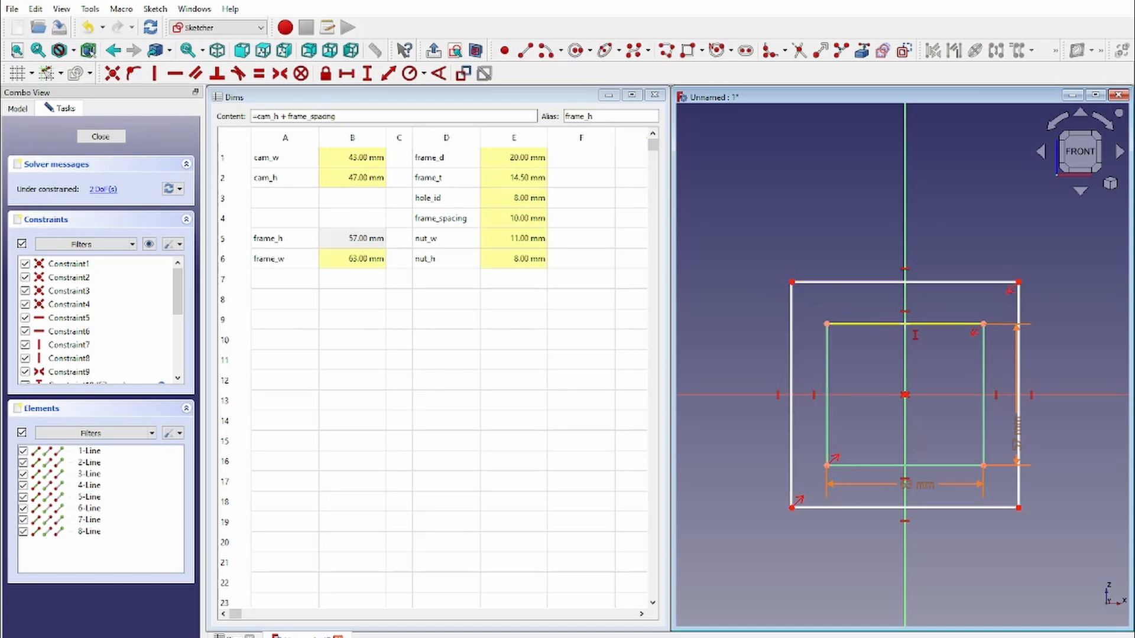
Constrain the vertical distance between the upper-left corners of the inner and outer rectangles to <<Dims>>.frame_d.
click(826, 324)
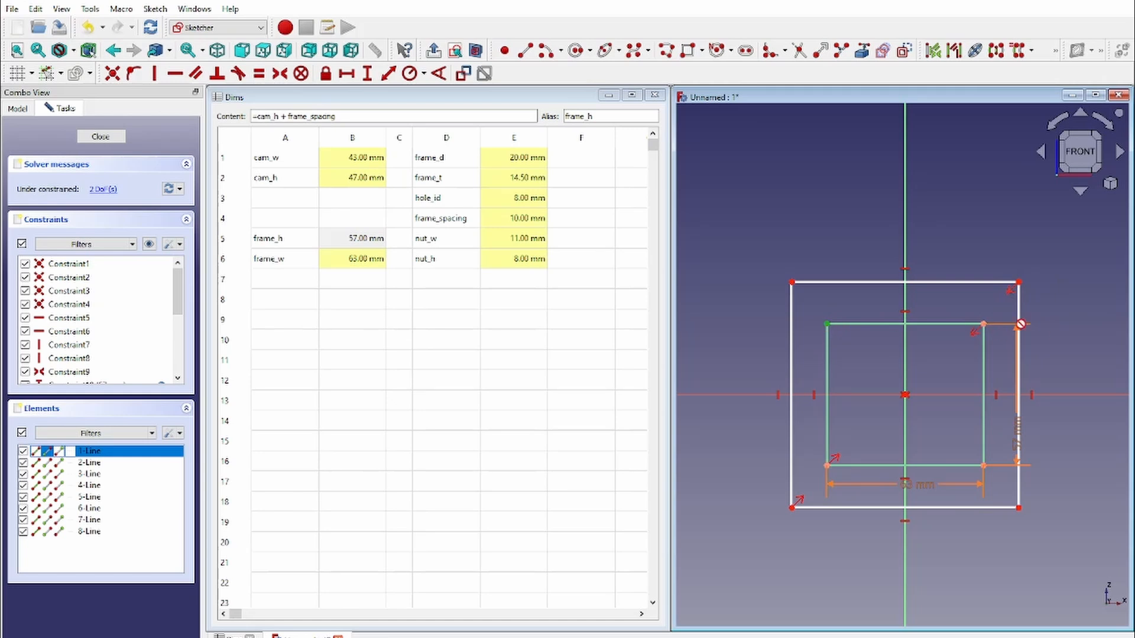
click(792, 282)
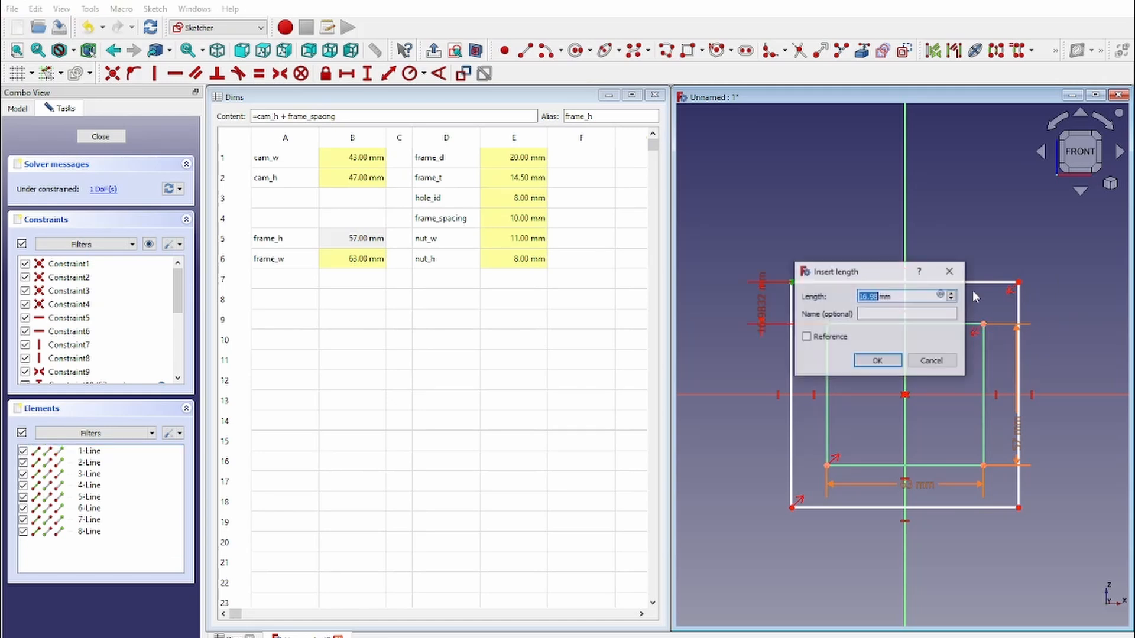
click(941, 298)
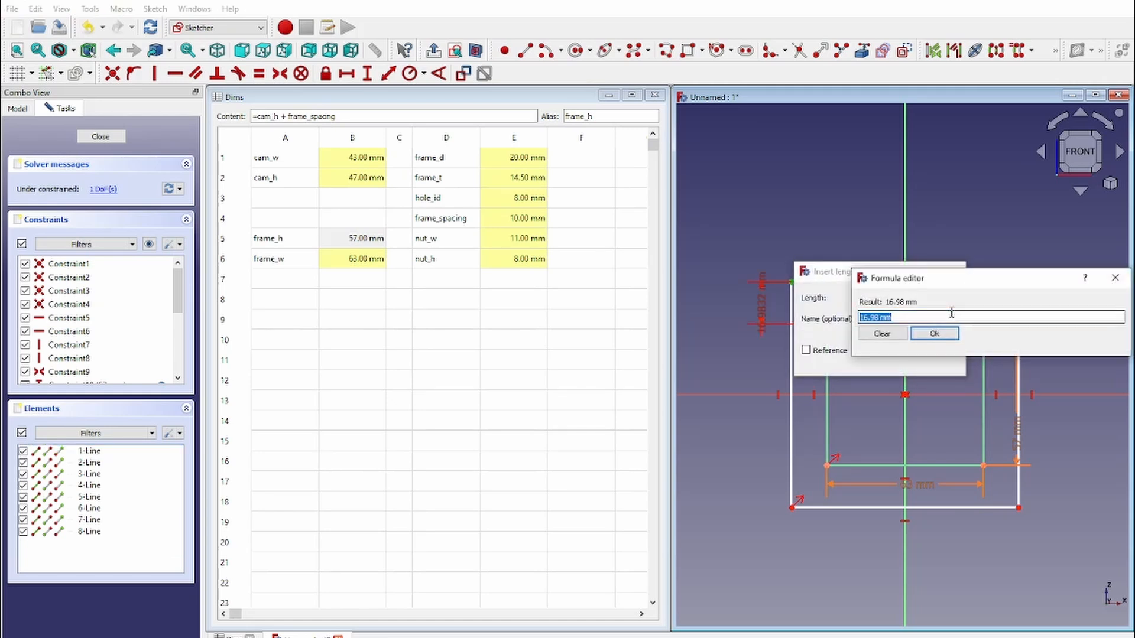
text(<<Dims>>.)
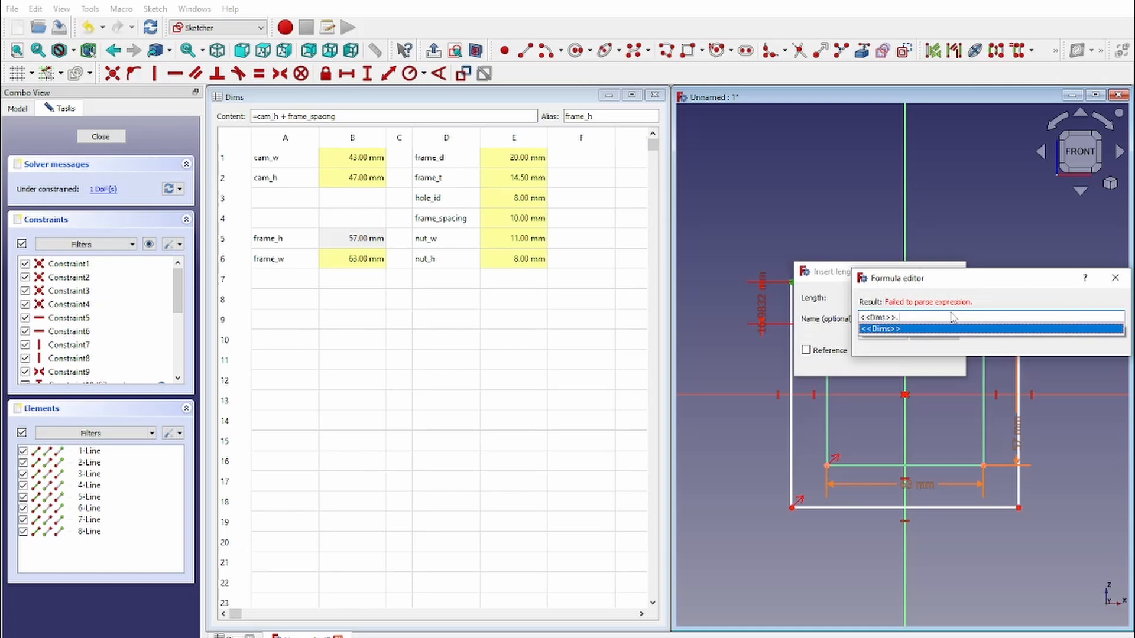
text(frame_d)
key(Return)
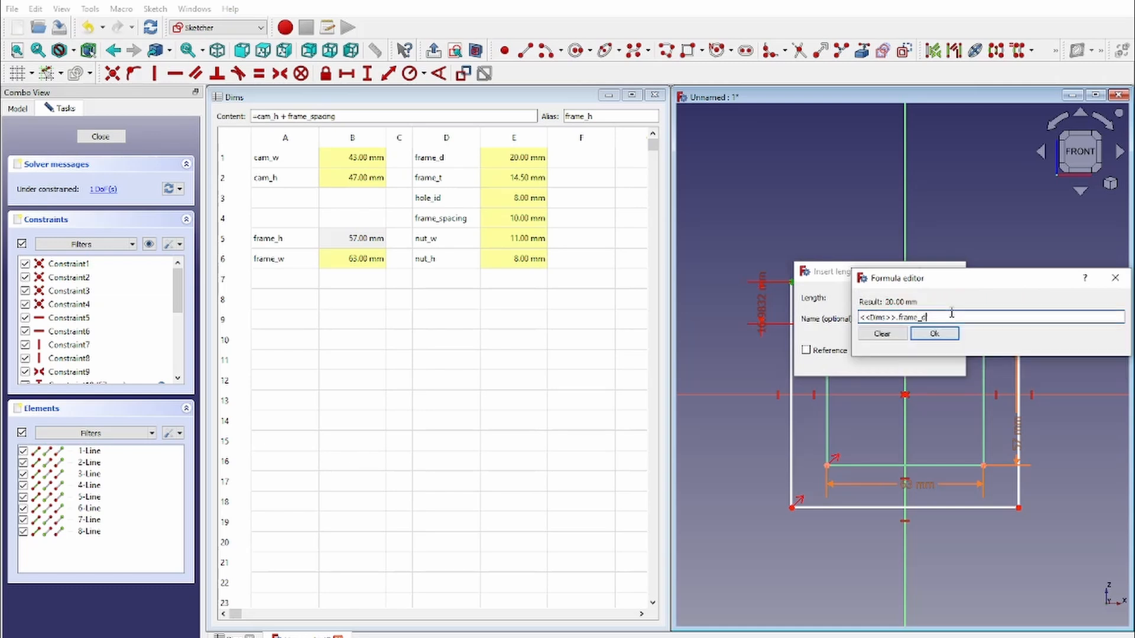
key(Return)
click(870, 362)
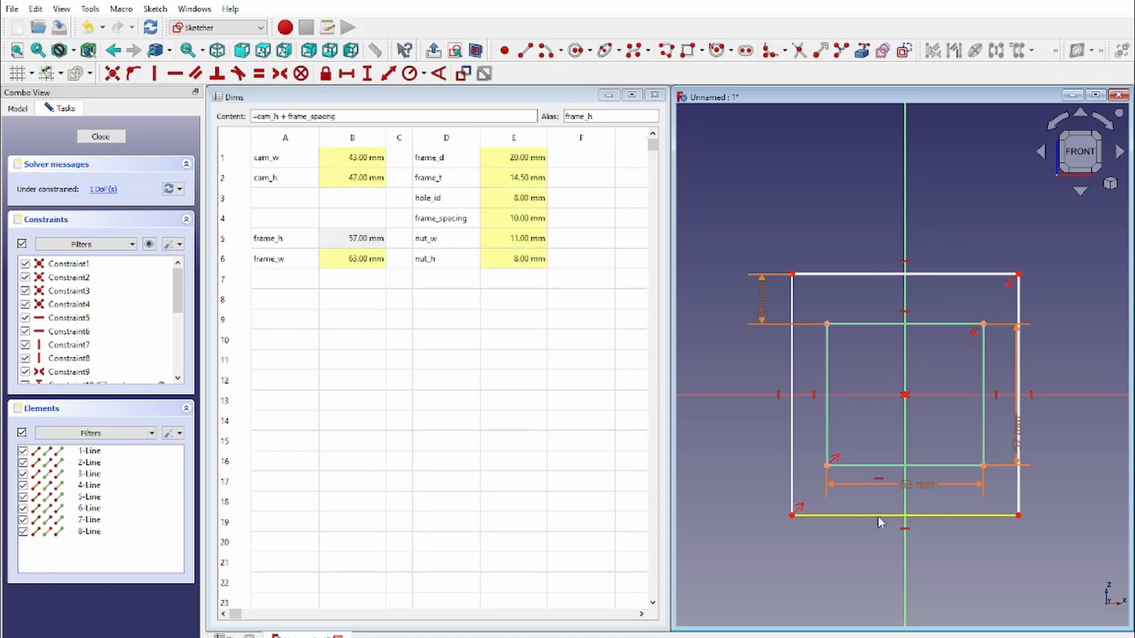
Constrain the horizontal distance between the lower-left corners of the outer and inner rectangles to <<Dims>>.frame_d and close the sketch.
mouse_move(790, 460)
mouse_down()
mouse_move(746, 450)
mouse_move(780, 452)
mouse_up()
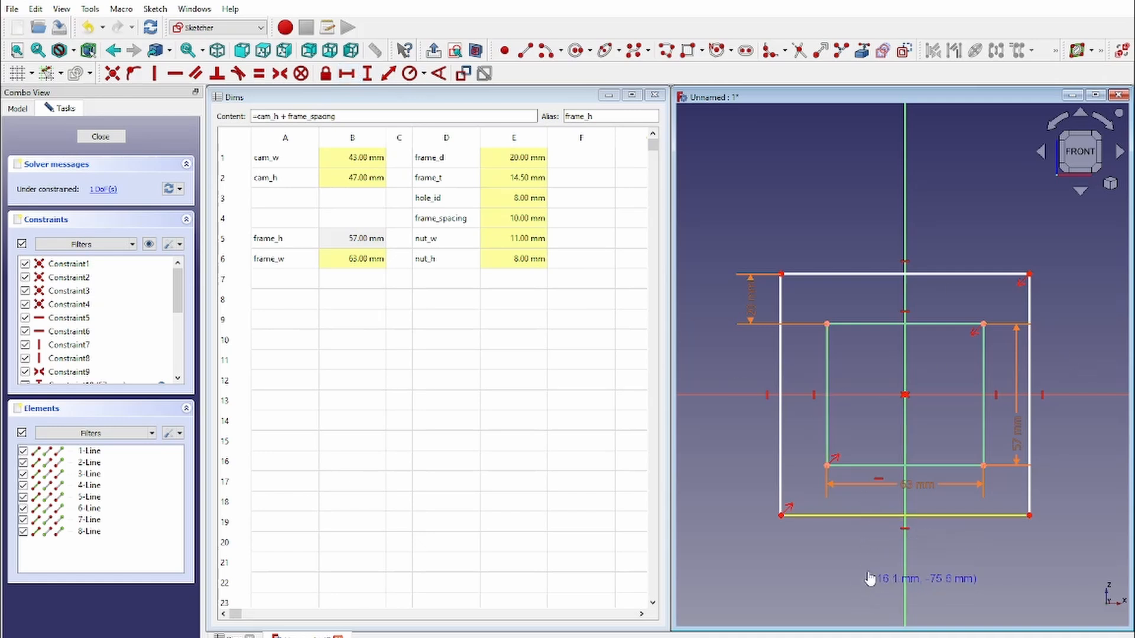
mouse_move(780, 473)
mouse_down()
mouse_move(805, 477)
mouse_move(786, 467)
mouse_up()
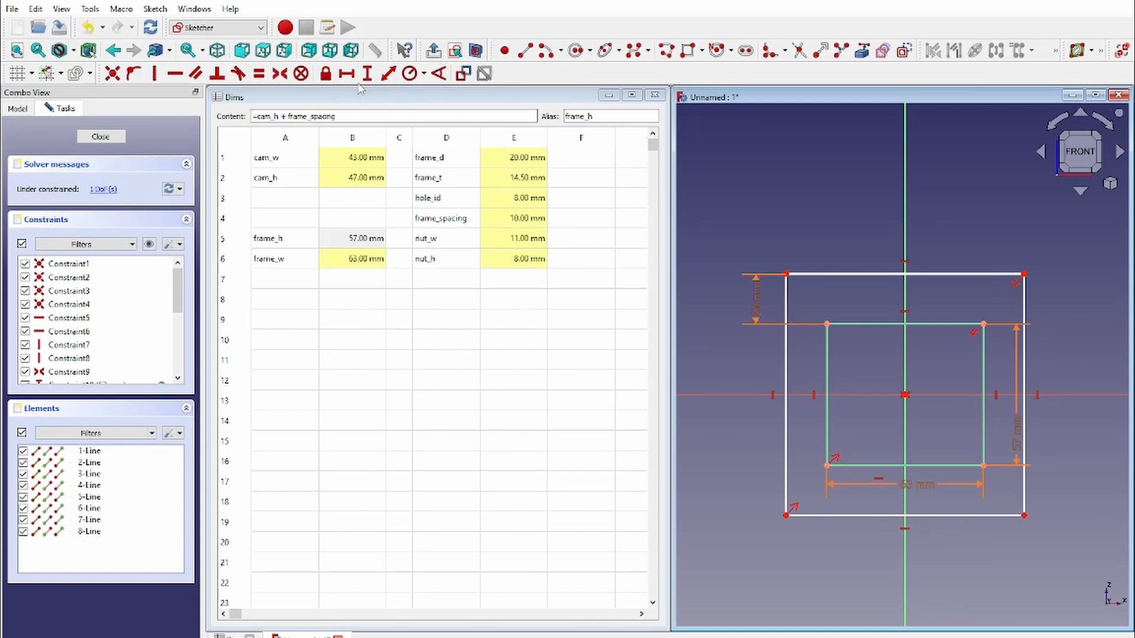
click(786, 516)
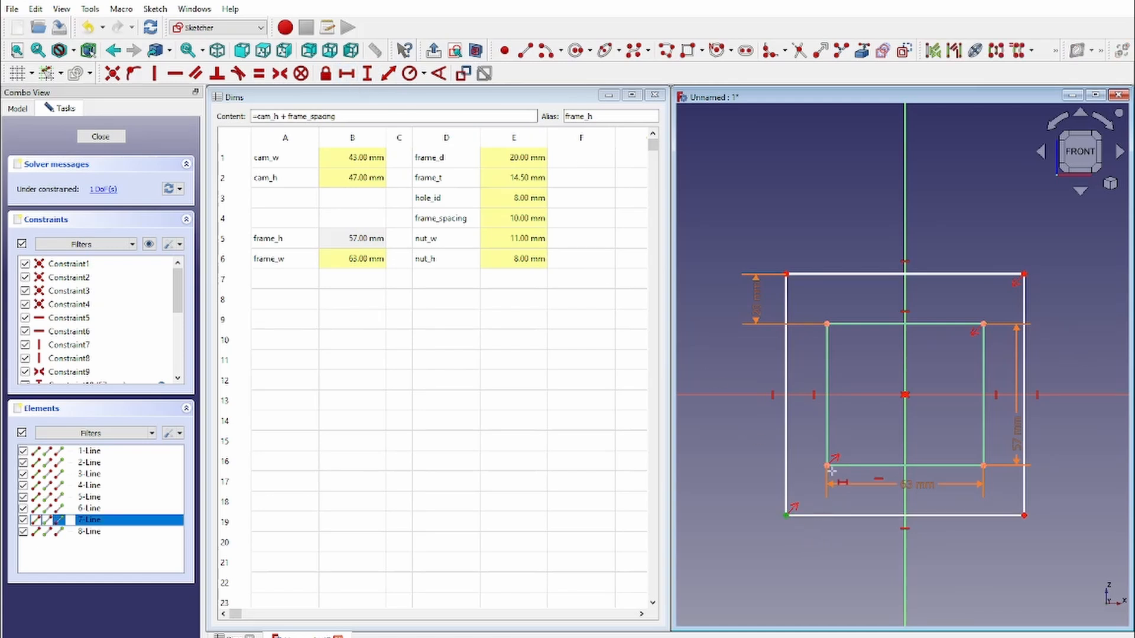
click(827, 465)
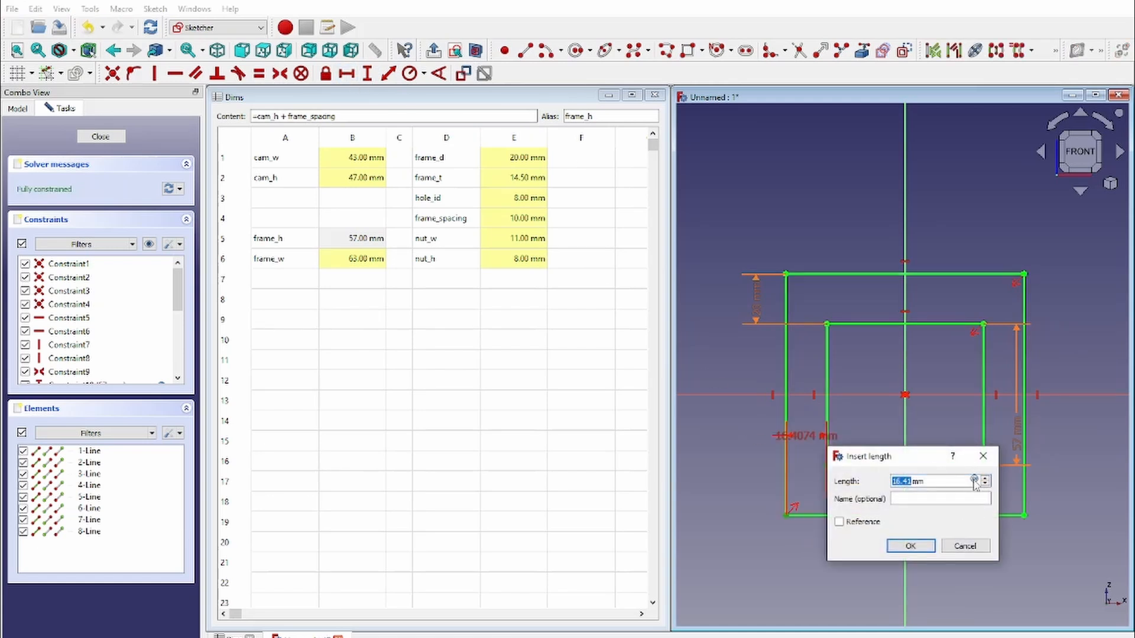
click(974, 480)
text(<<Dims>>.)
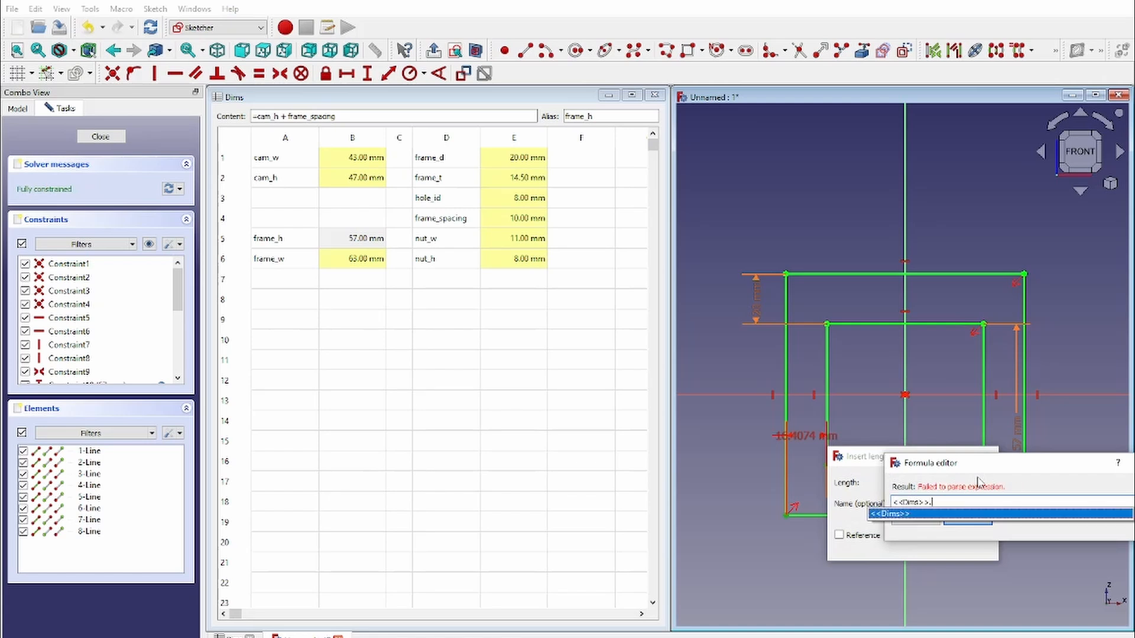
text(frame_d)
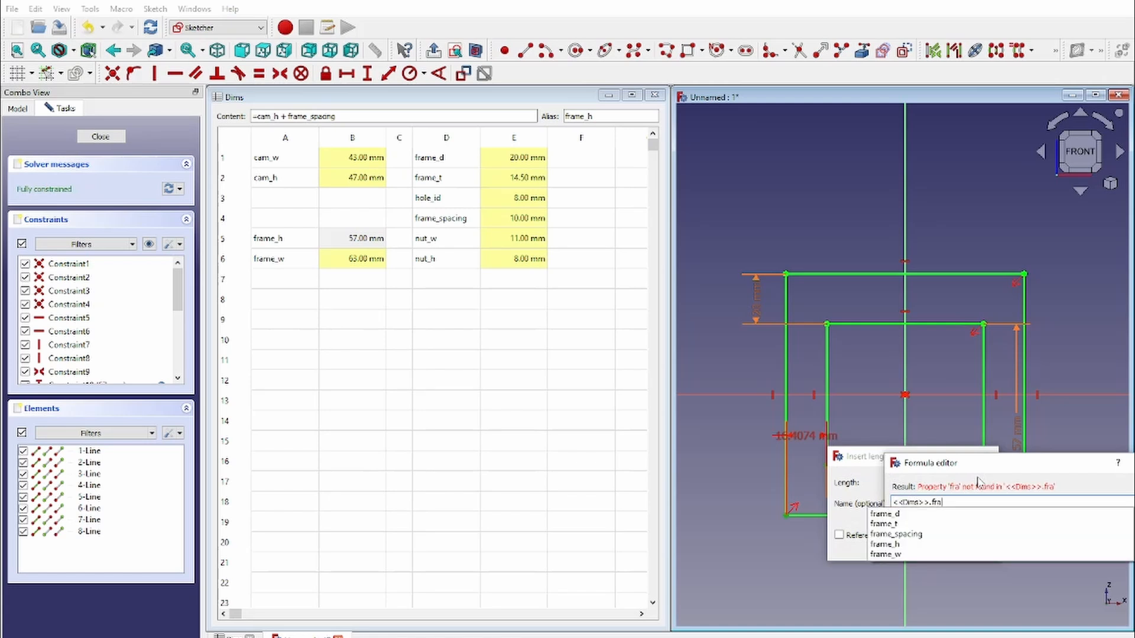
key(Down)
key(Return)
key(Return)
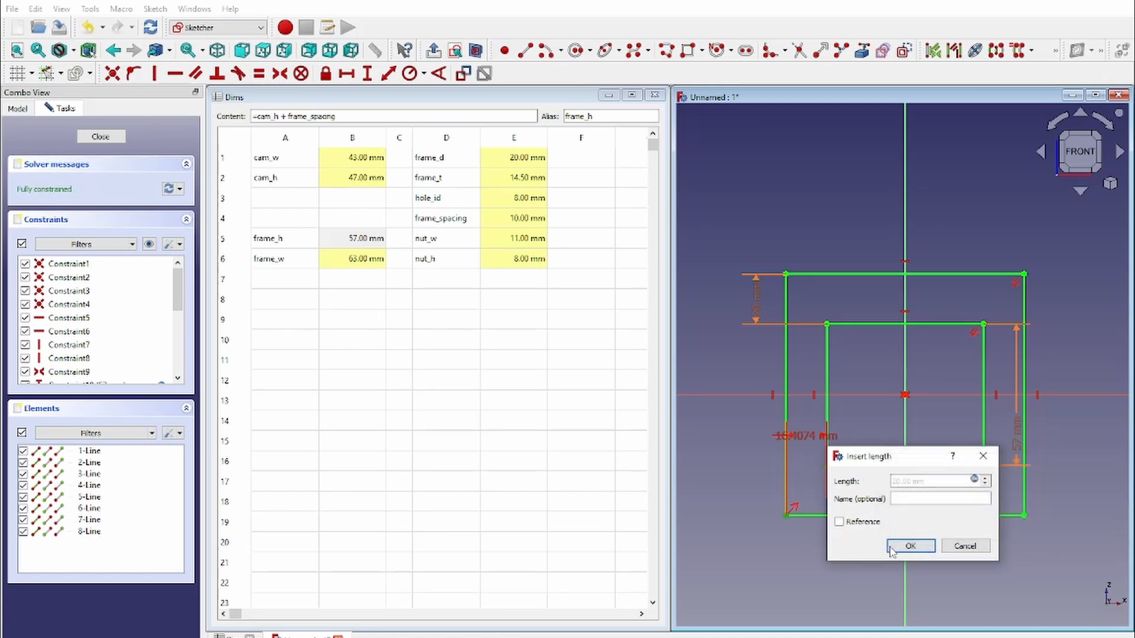
click(893, 549)
scroll(928, 532, down, 1)
middle_drag(963, 491, 936, 484)
scroll(944, 383, up, 1)
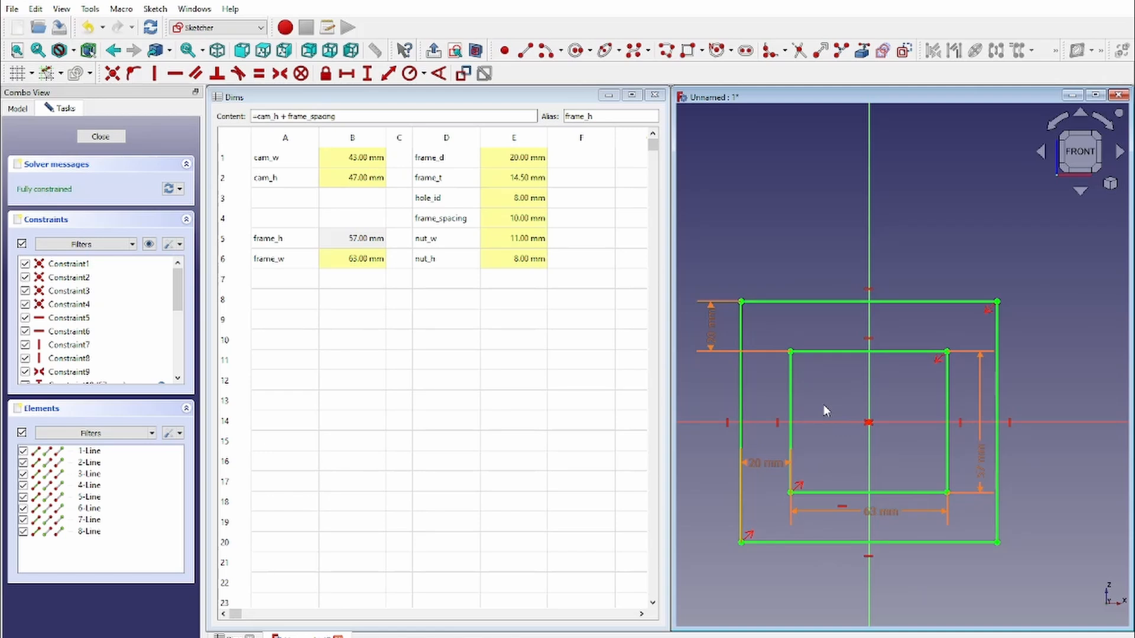
click(100, 137)
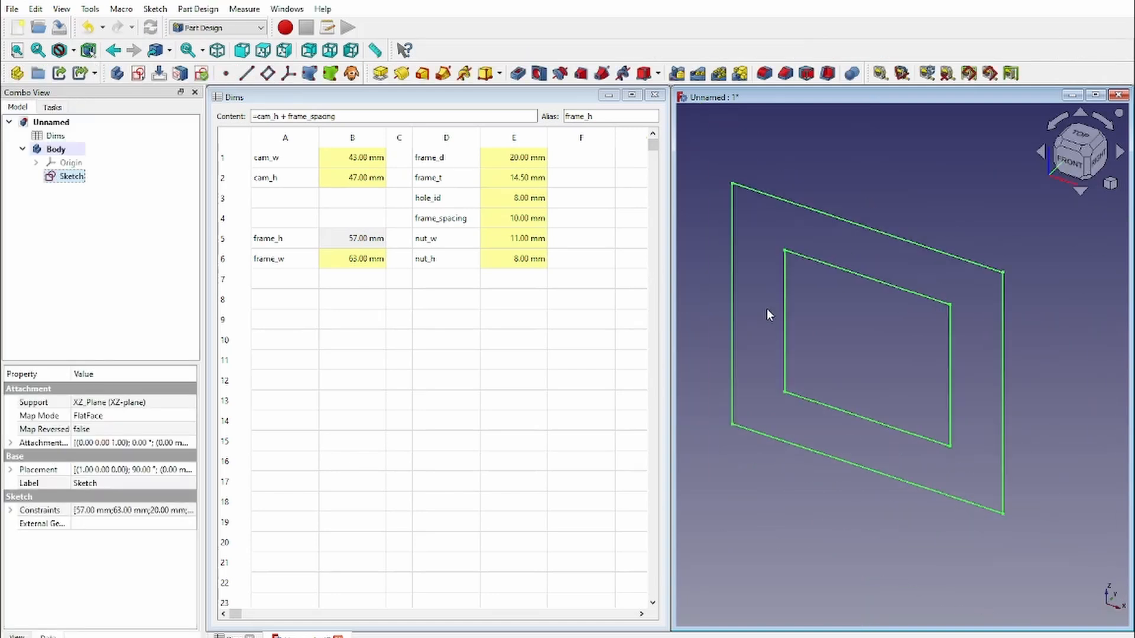
Reopen the frame sketch and change the horizontal spacing between the two rectangles to <<Dims>>.frame_t.
click(470, 185)
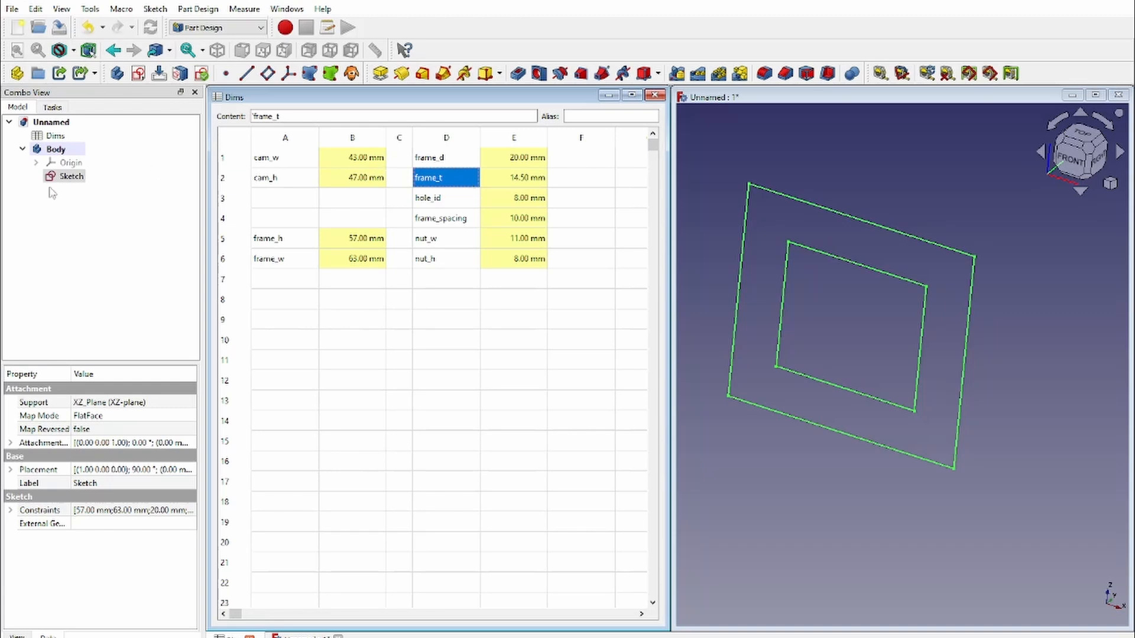
double_click(65, 176)
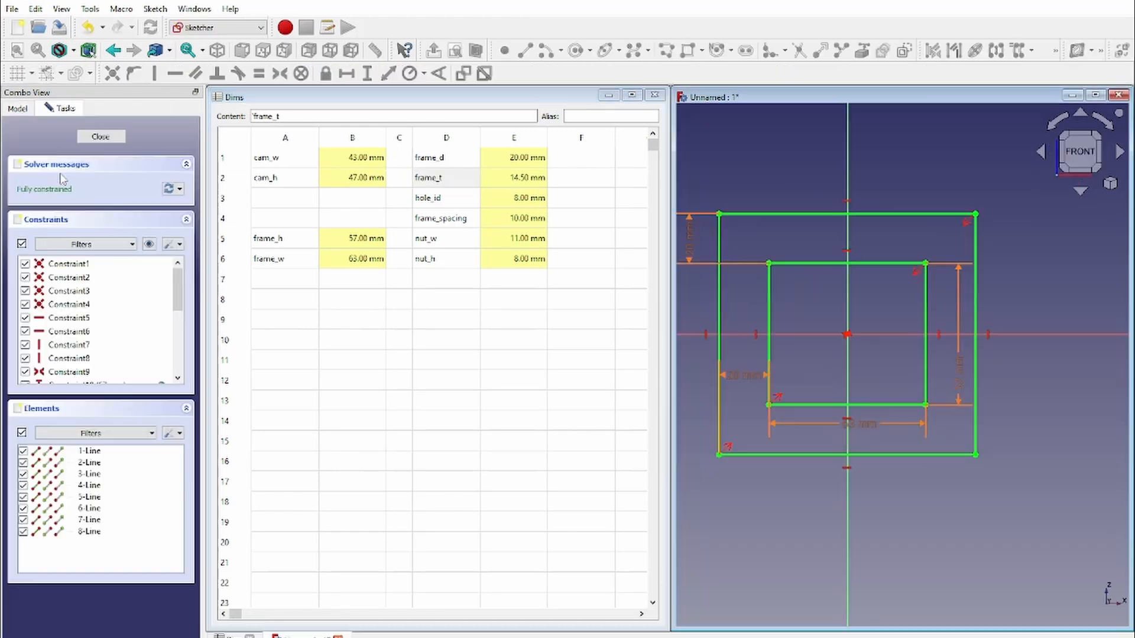
double_click(742, 378)
click(889, 394)
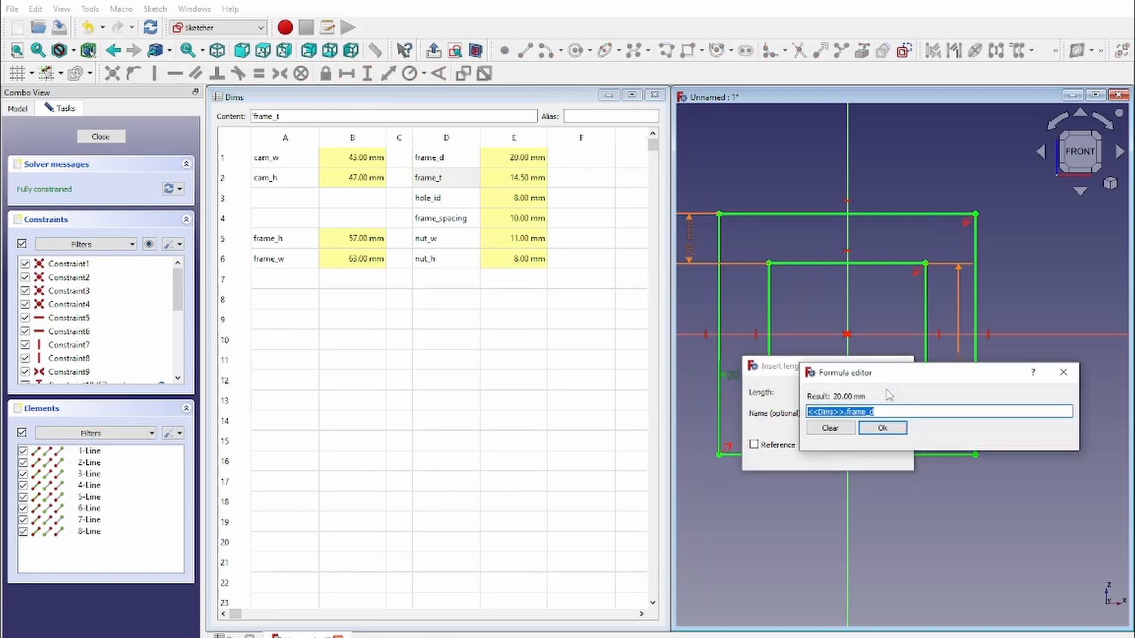
key(End)
text(t)
key(BackSpace)
key(BackSpace)
text(t)
key(Return)
key(Return)
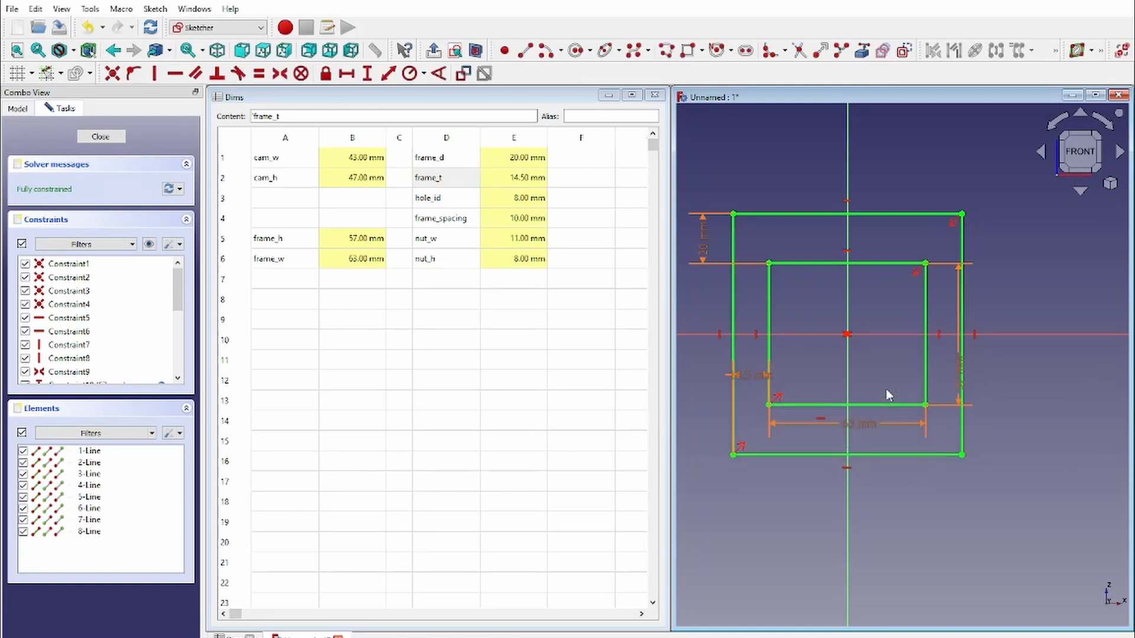
Change the vertical spacing between the two rectangles to <<Dims>>.frame_t and close the sketch.
double_click(704, 243)
click(850, 258)
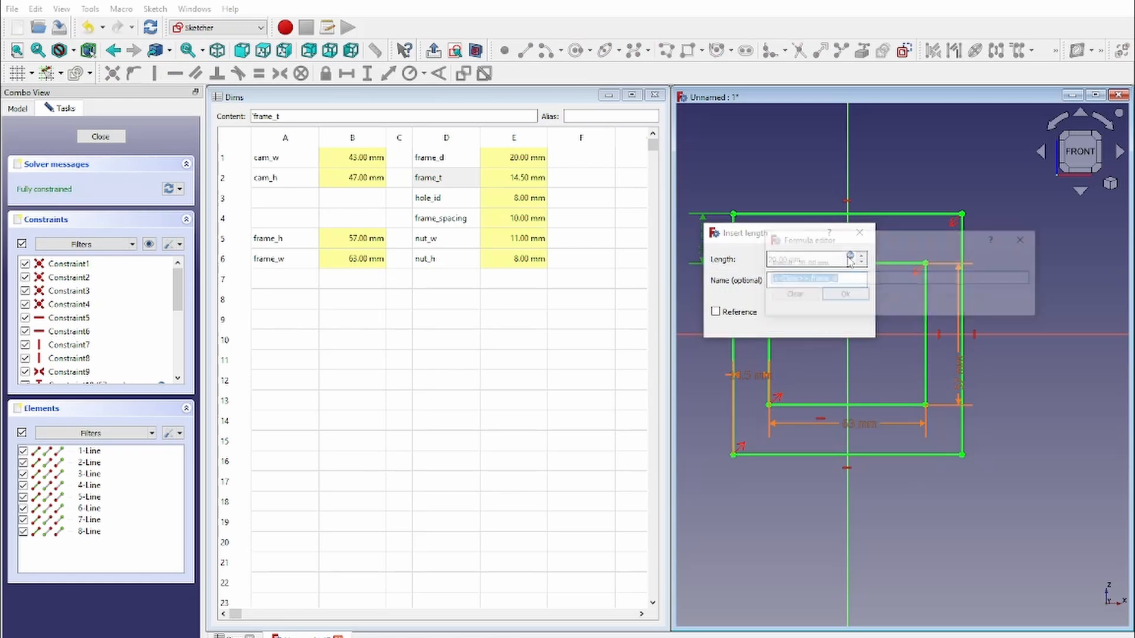
key(End)
key(BackSpace)
text(t)
key(Return)
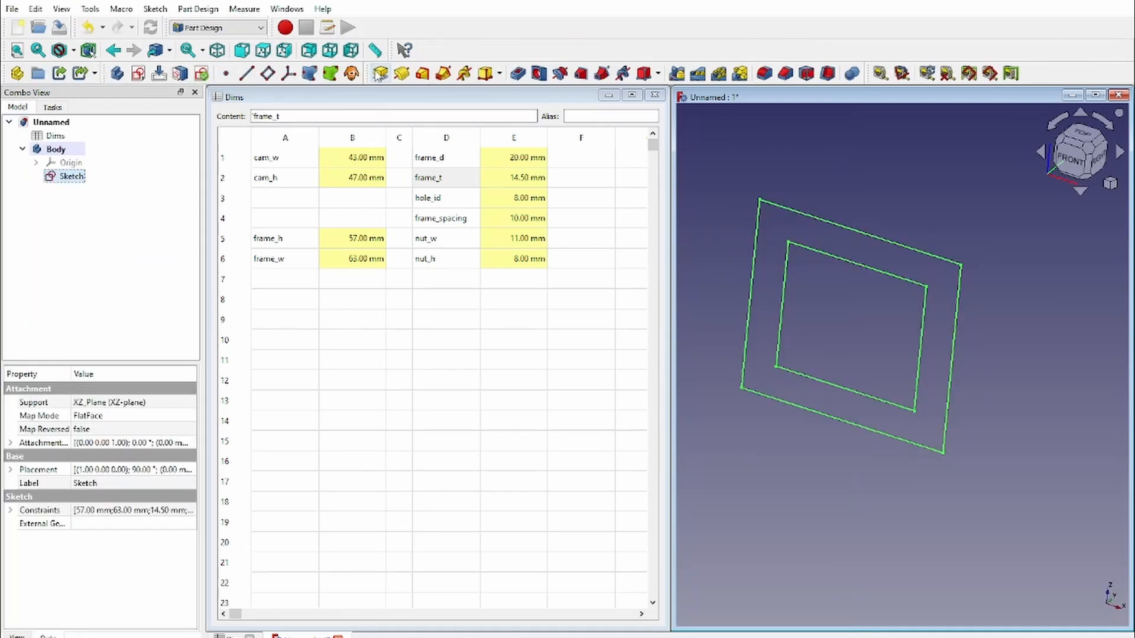
Start a pad of the frame sketch and make it symmetric to the sketch plane.
click(381, 73)
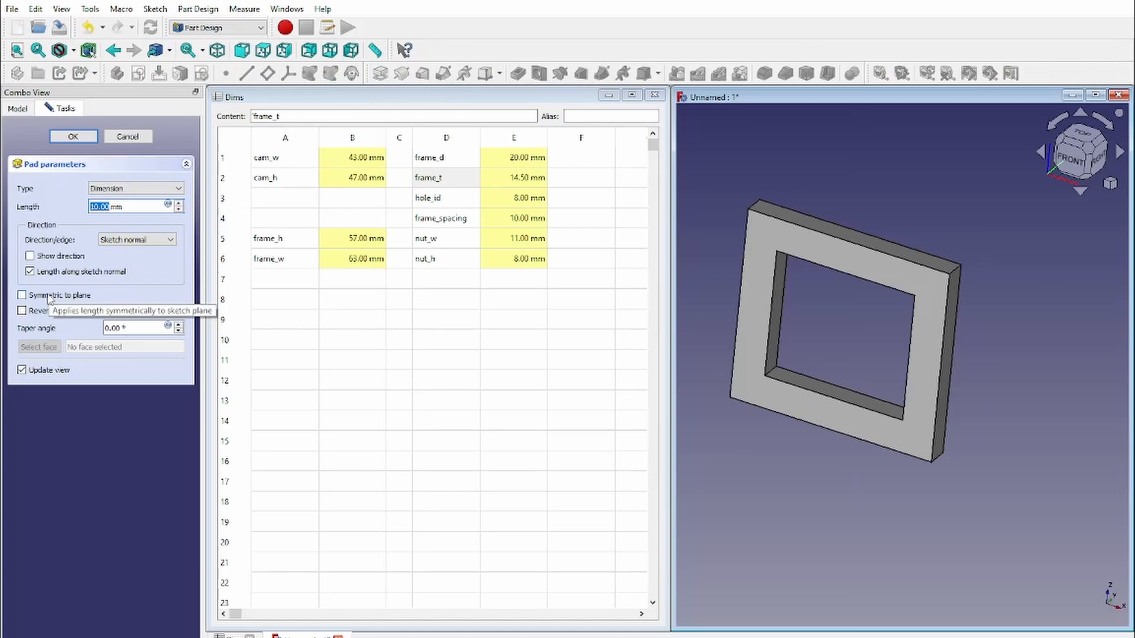
click(1100, 158)
scroll(1019, 274, up, 2)
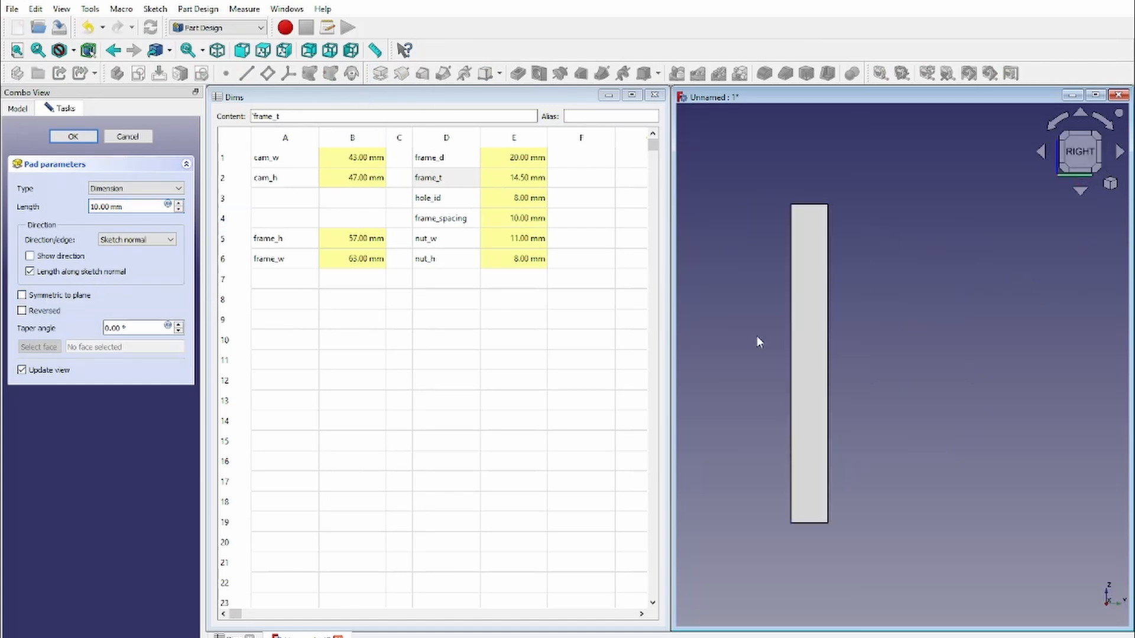
scroll(833, 378, up, 1)
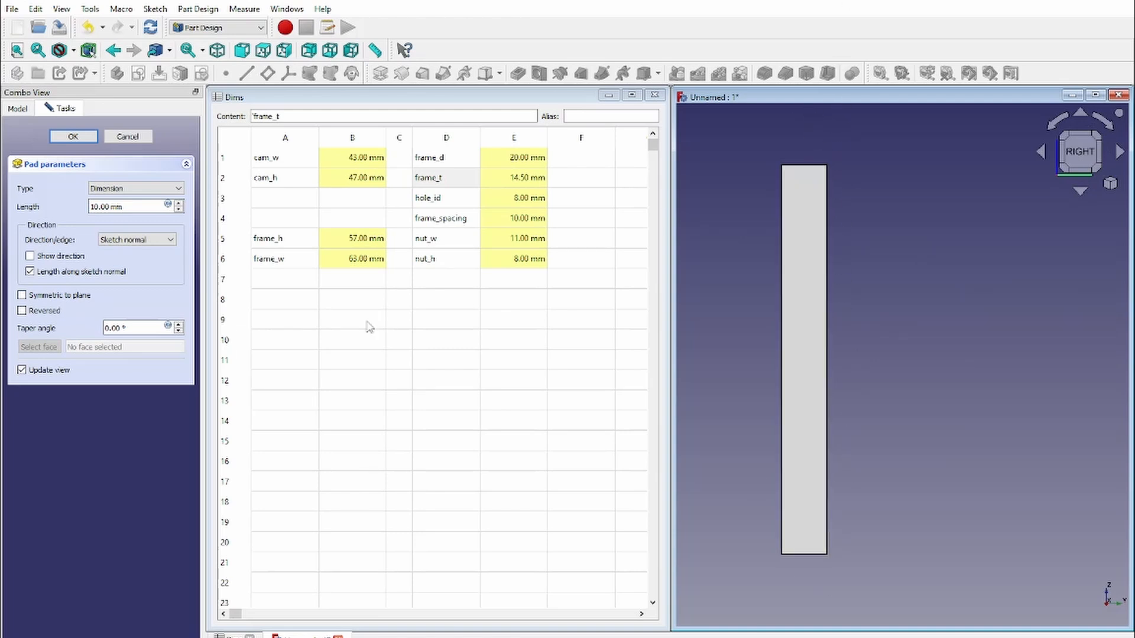
click(22, 295)
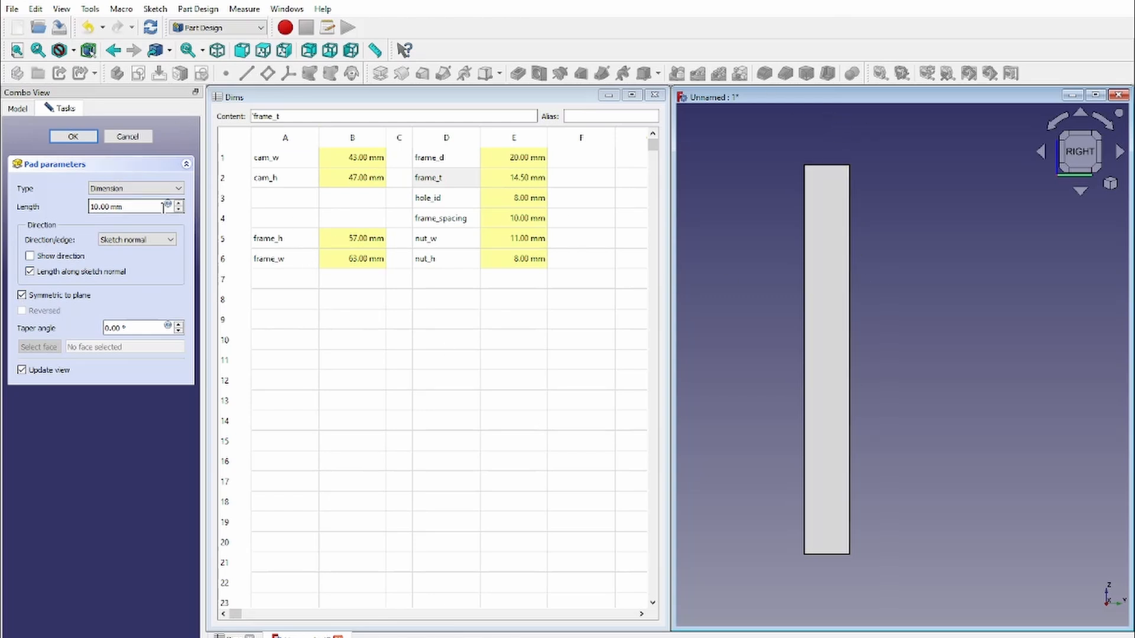
Set the pad's length to the expression <<Dims>>.frame_d and finish the pad.
click(168, 204)
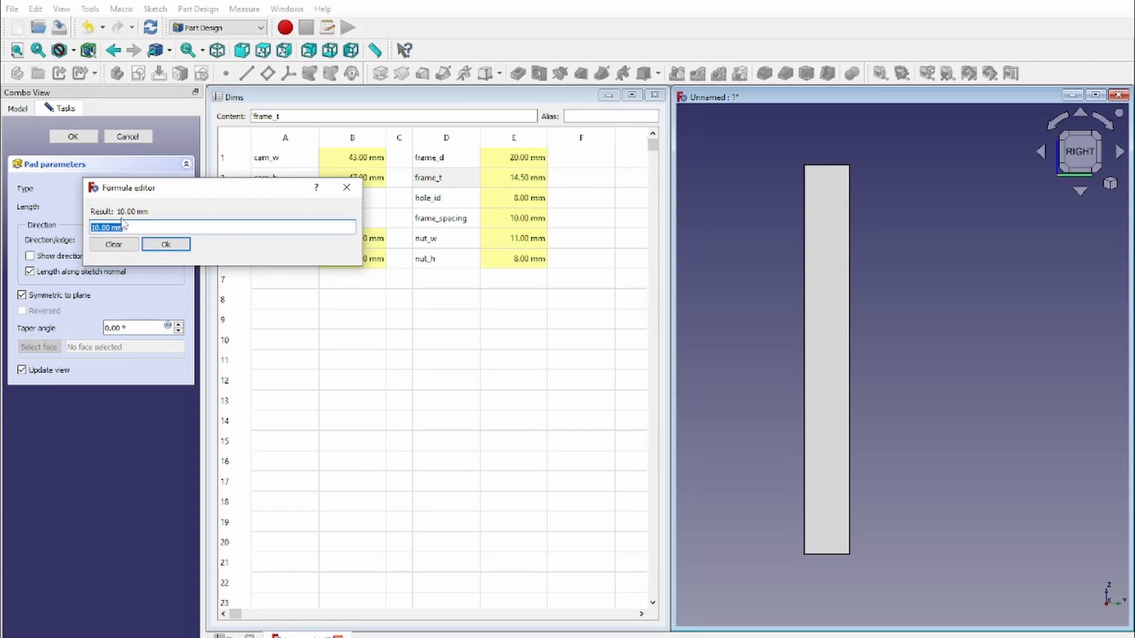
text(<<Dims>>)
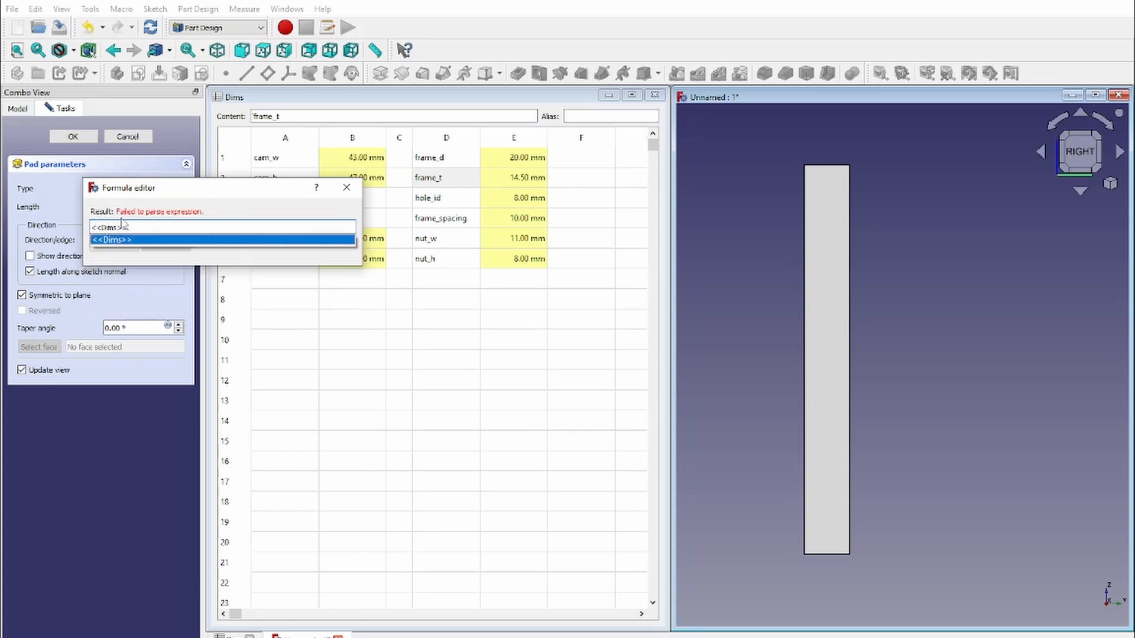
text(.frame_d)
key(Return)
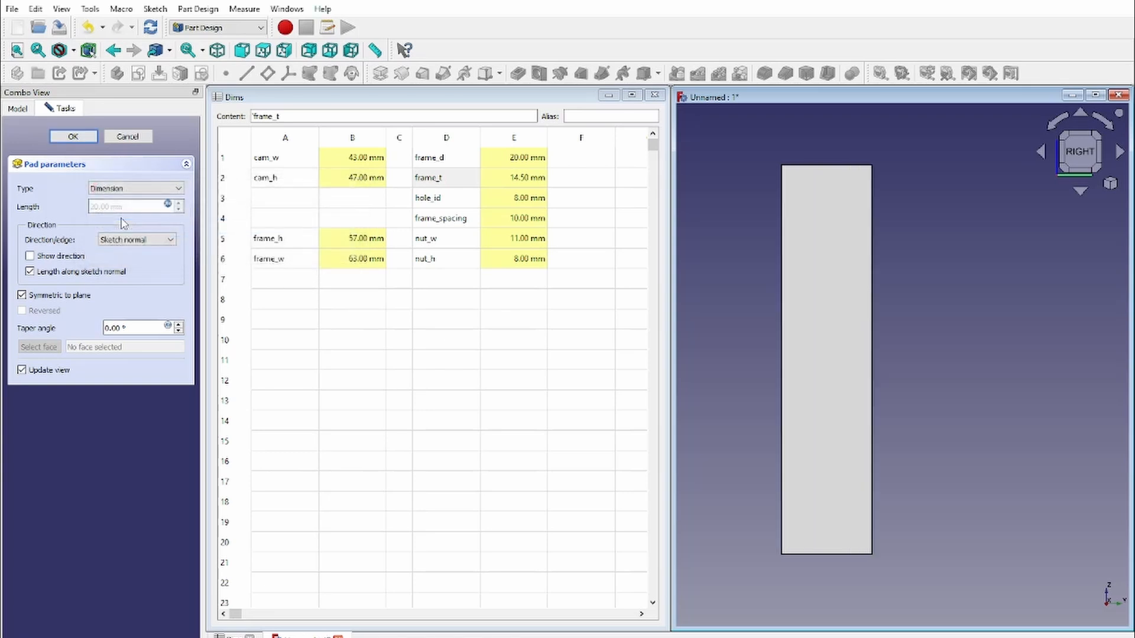
click(72, 136)
Examine the padded frame's front, top and inner faces from several angles.
middle_drag(818, 309, 742, 291)
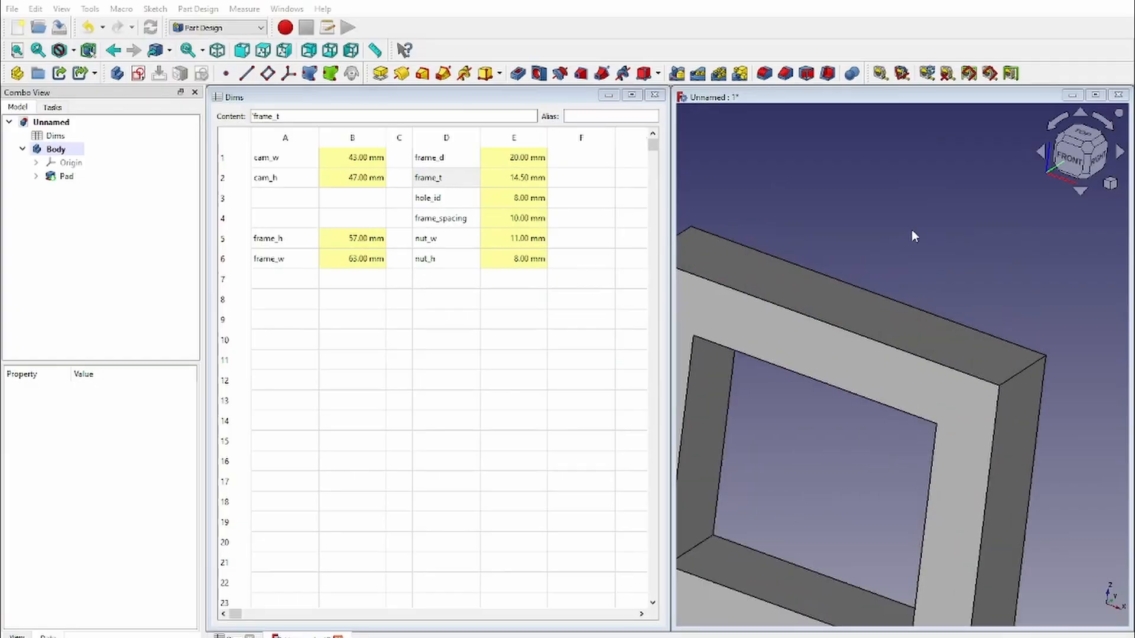
middle_drag(911, 229, 843, 489)
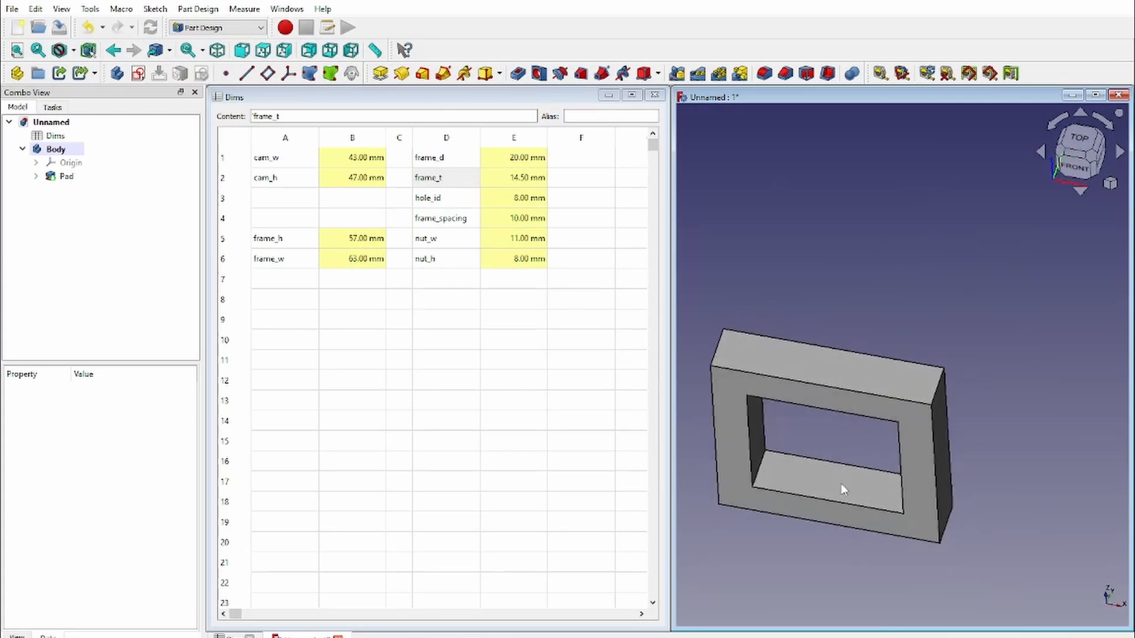
scroll(823, 490, up, 2)
scroll(786, 353, up, 1)
scroll(1088, 408, down, 2)
scroll(913, 331, up, 2)
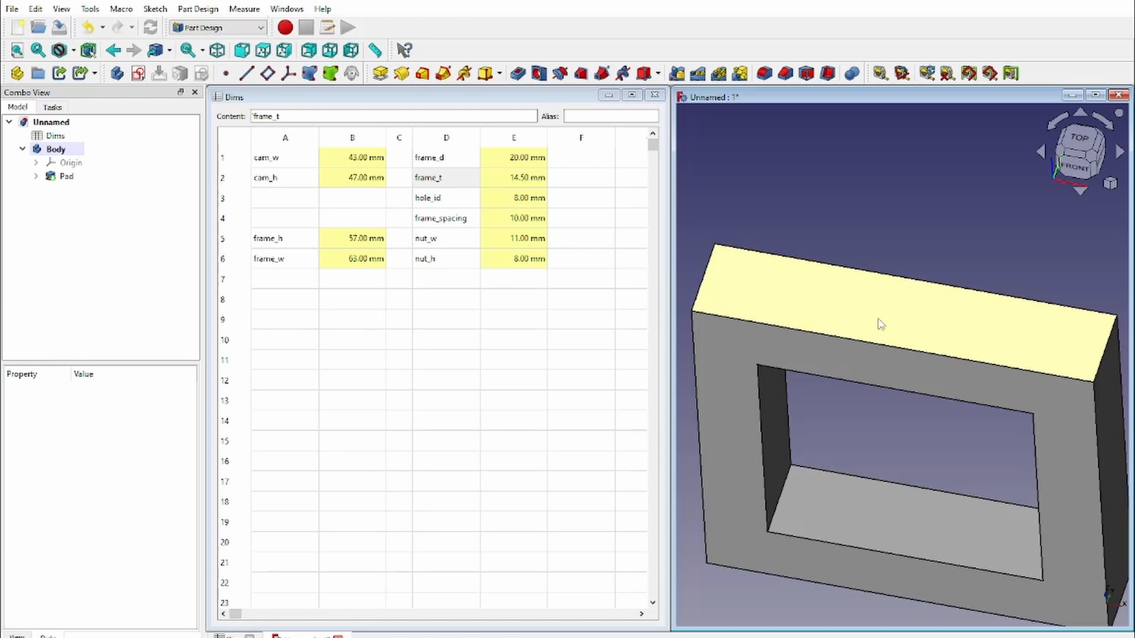
scroll(895, 286, down, 1)
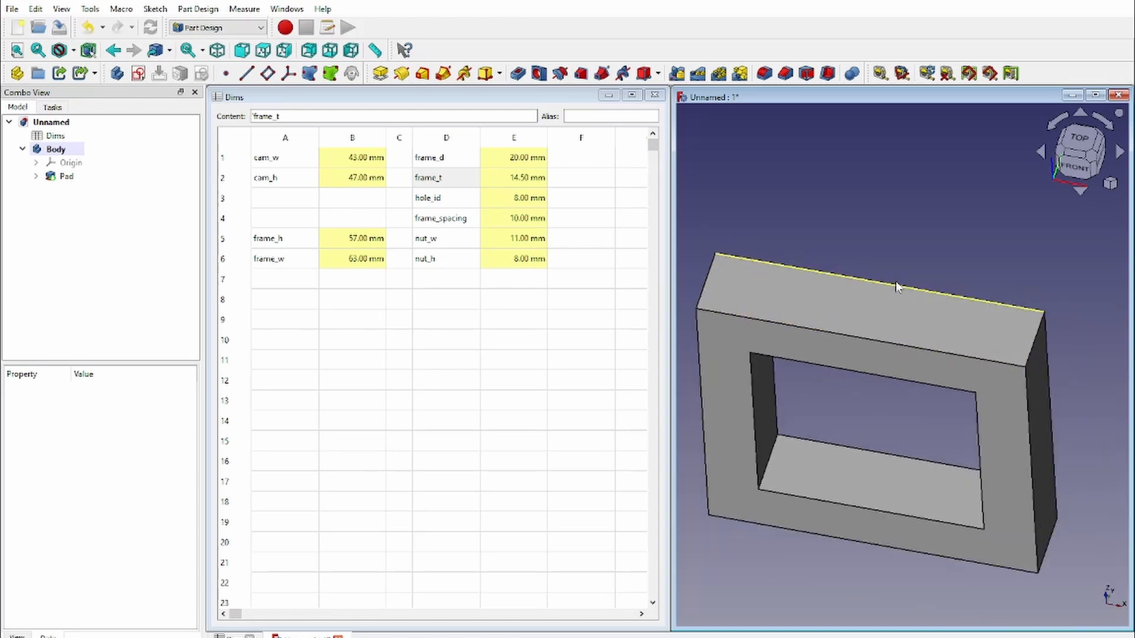
scroll(882, 288, down, 1)
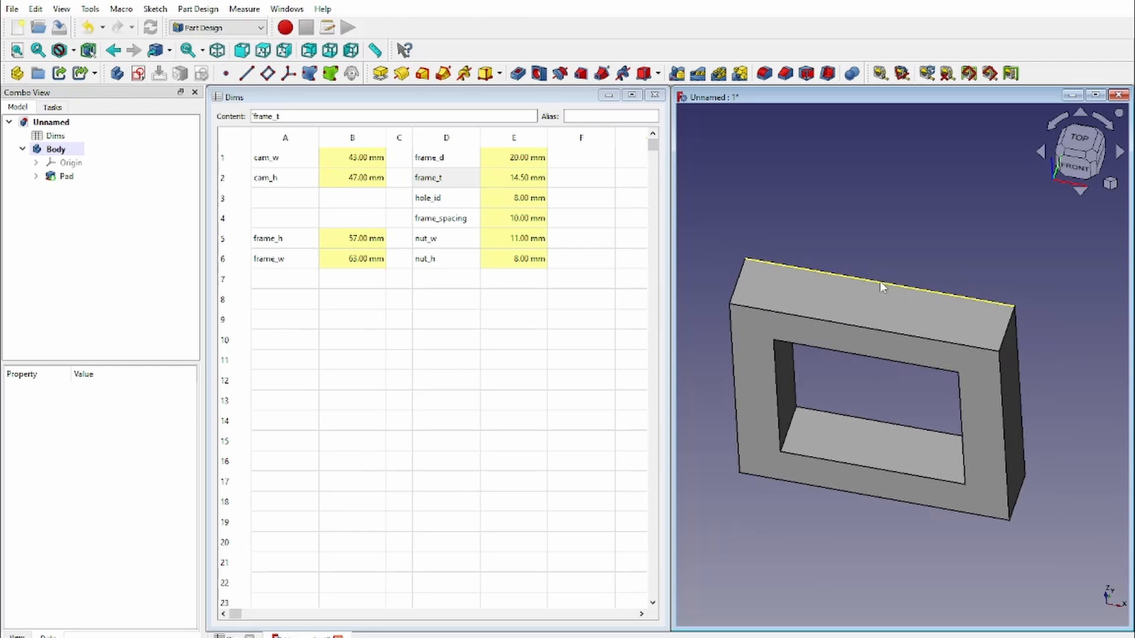
middle_drag(838, 357, 892, 458)
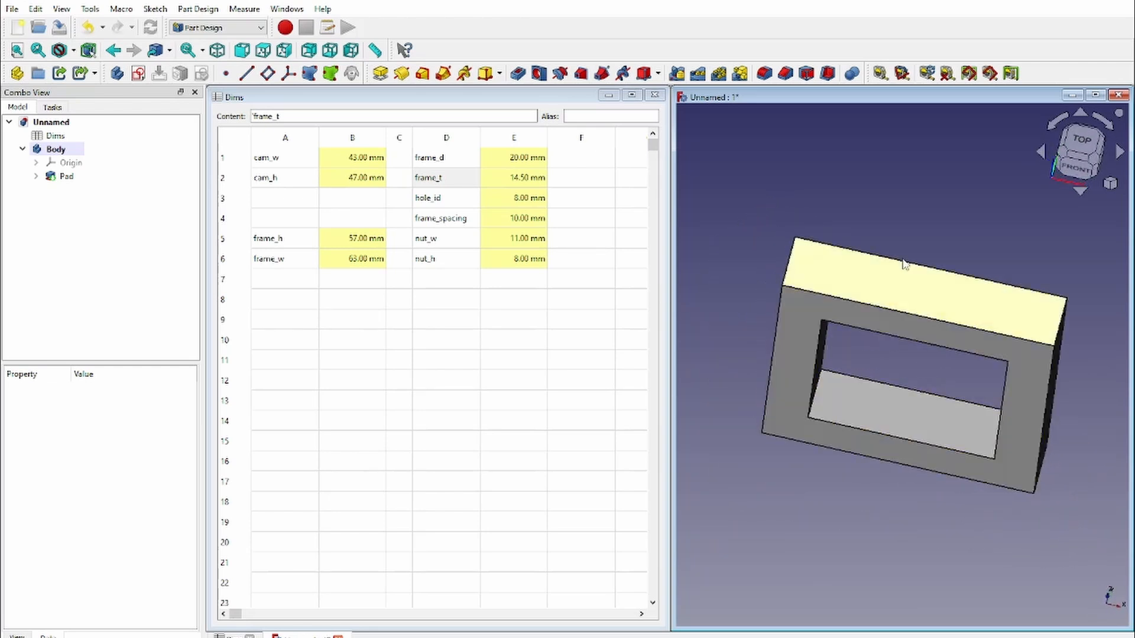
scroll(953, 303, up, 1)
scroll(953, 304, down, 1)
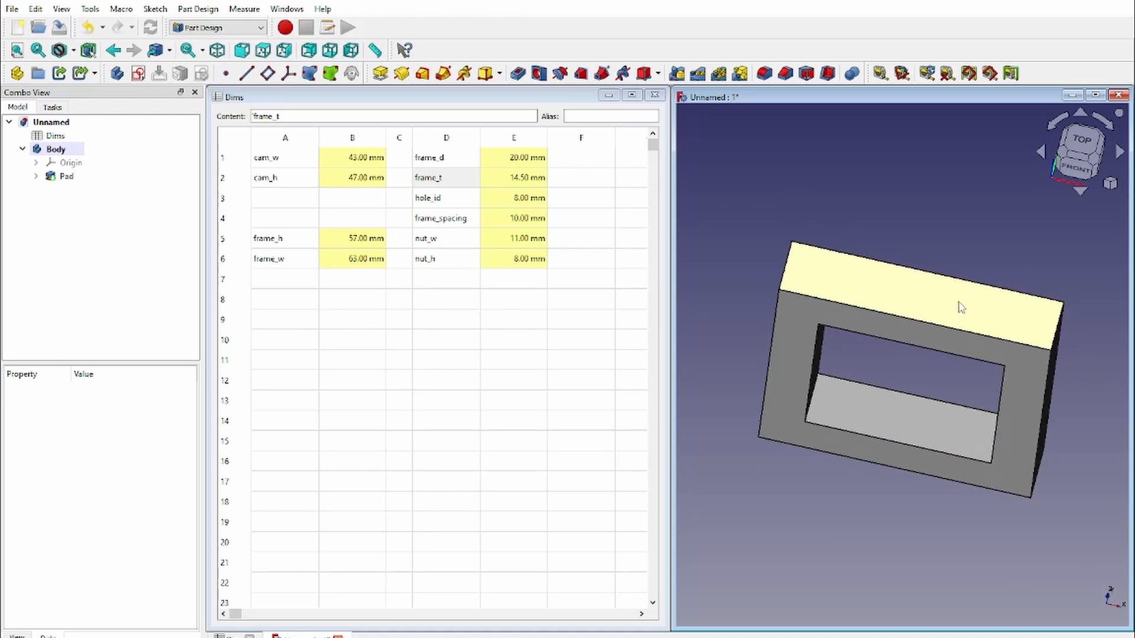
scroll(953, 307, up, 2)
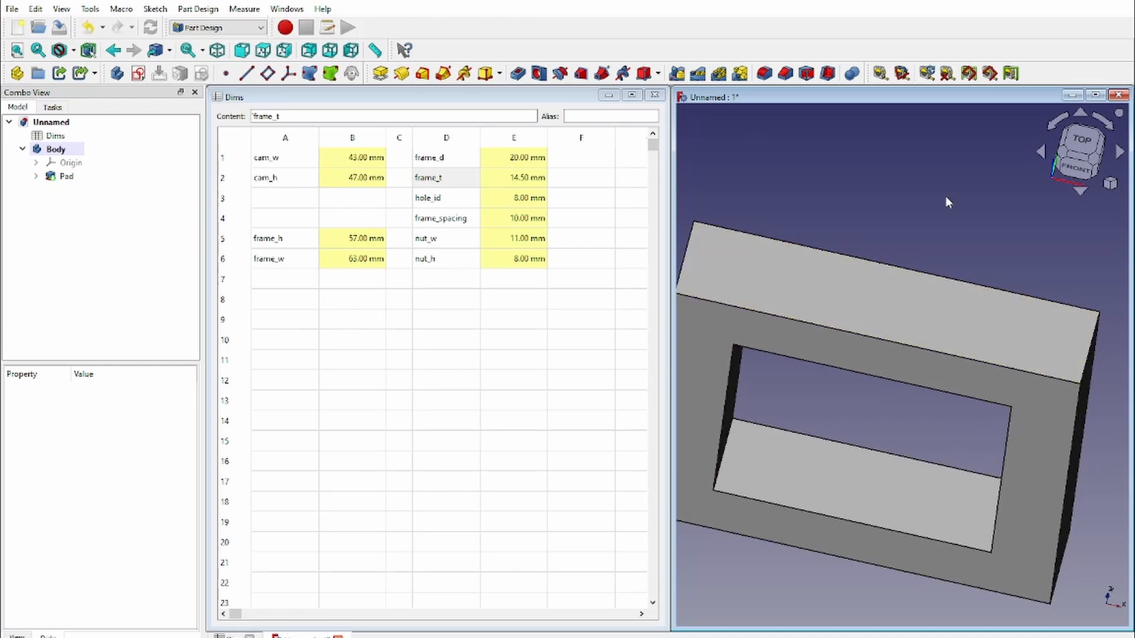
scroll(856, 383, down, 1)
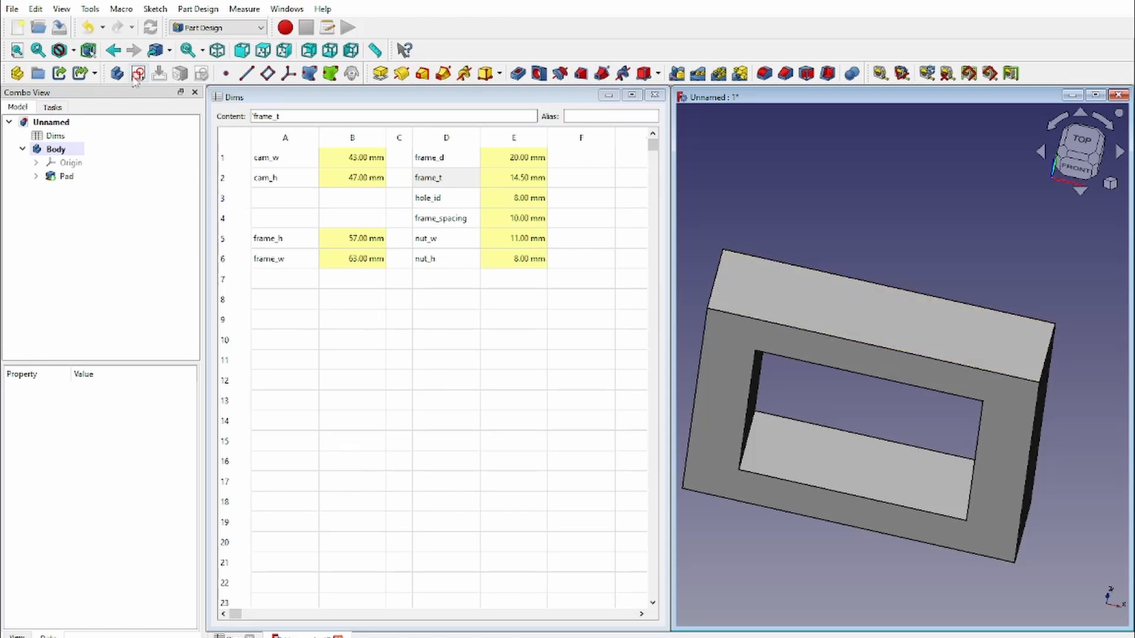
Create a new sketch on the padded frame's bottom face and view it straight on.
middle_drag(807, 380, 902, 328)
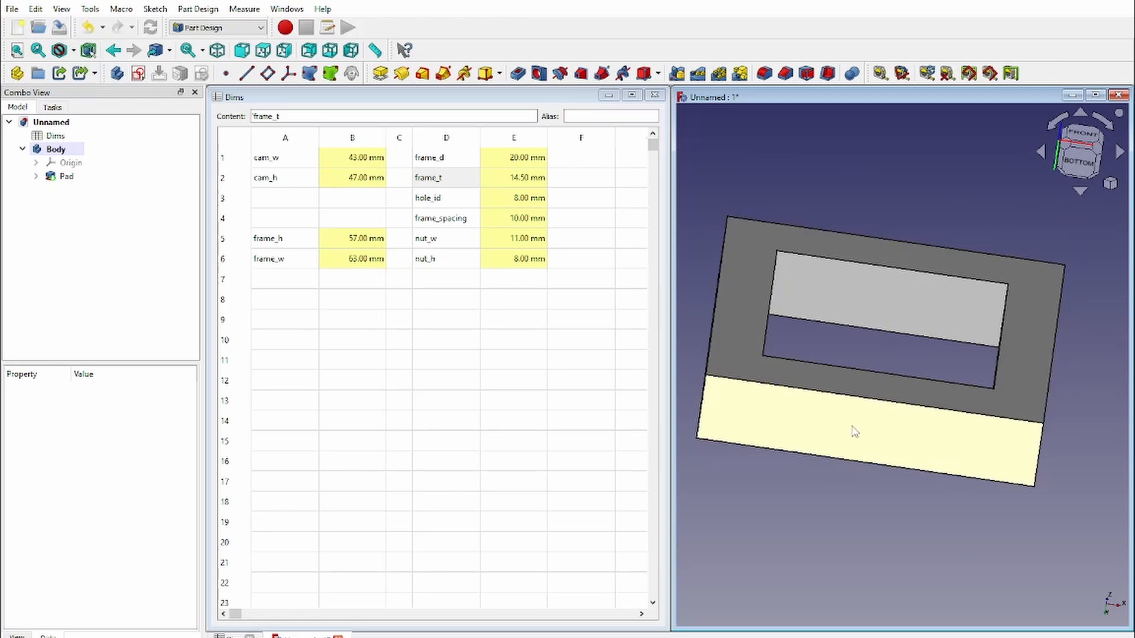
click(902, 453)
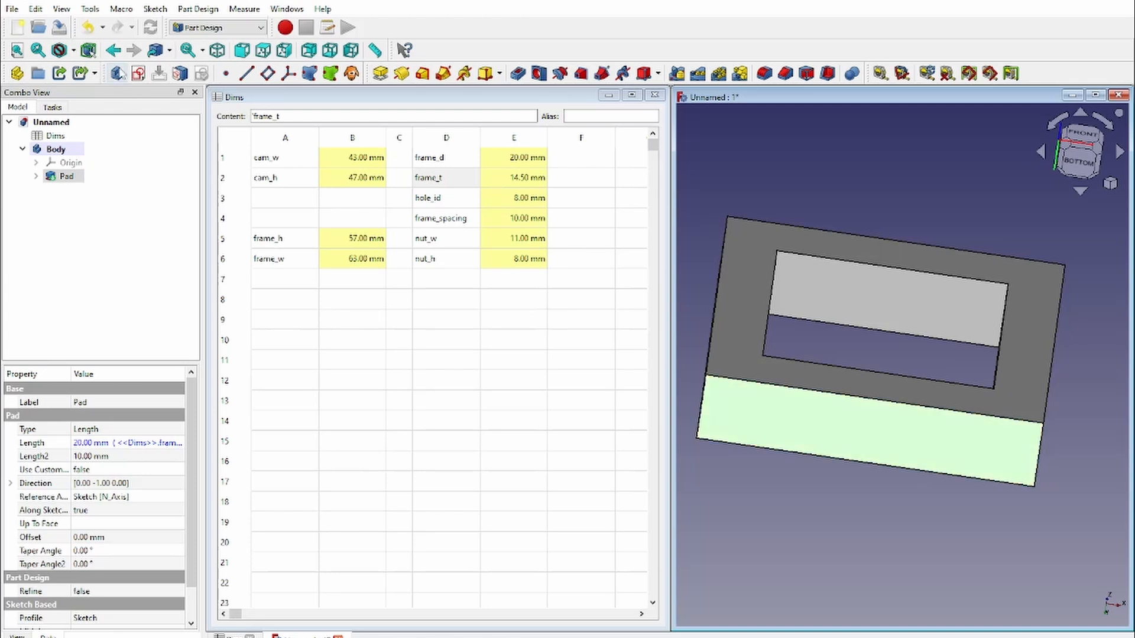
click(876, 443)
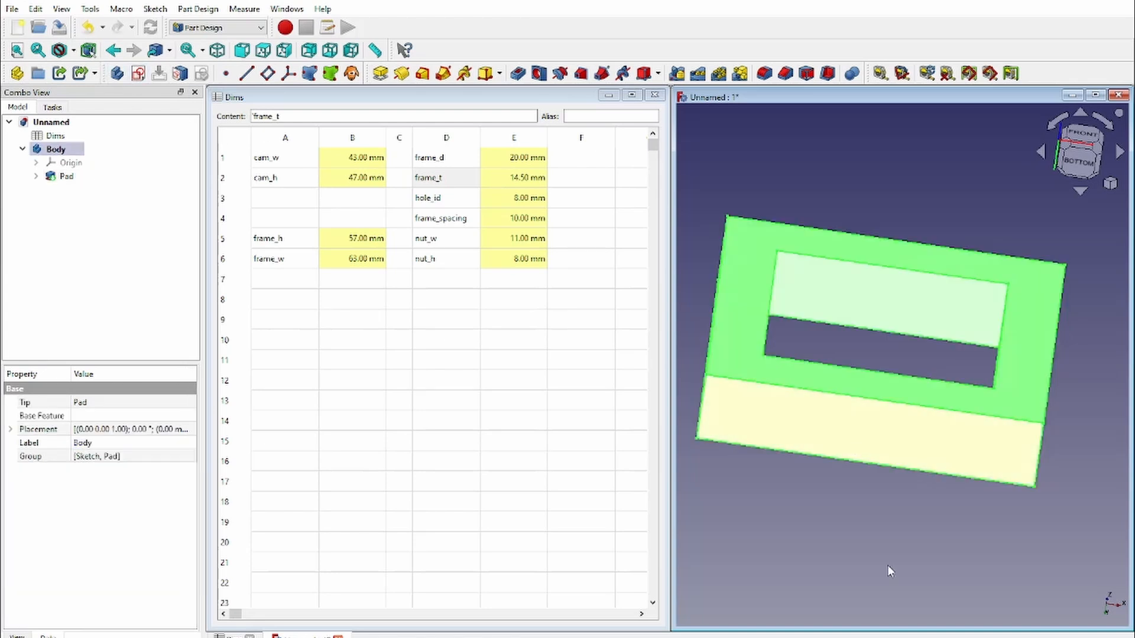
click(889, 562)
click(871, 440)
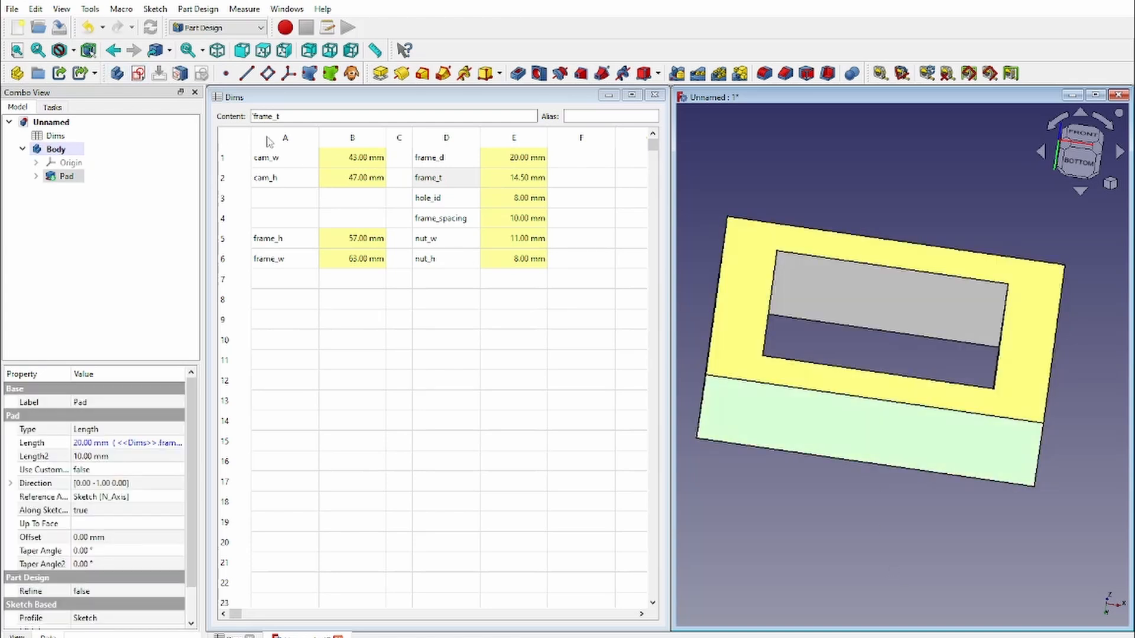
click(138, 74)
mouse_move(945, 378)
middle_down()
mouse_move(879, 337)
mouse_move(884, 414)
mouse_move(838, 459)
mouse_move(940, 353)
mouse_move(843, 336)
mouse_move(910, 336)
mouse_move(908, 354)
middle_up()
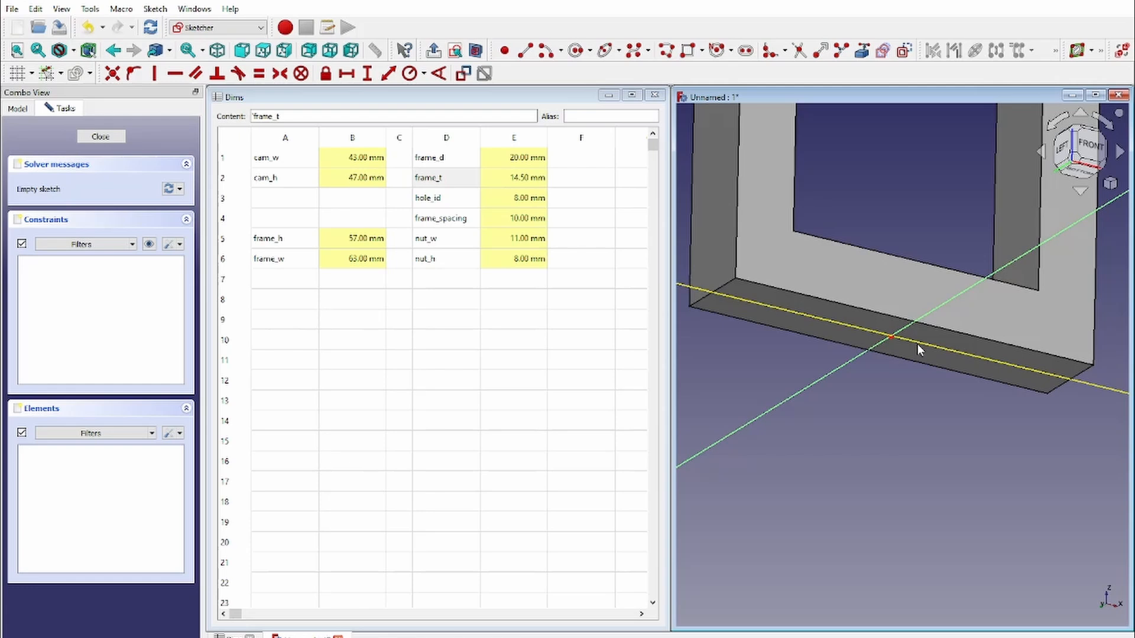
click(1077, 168)
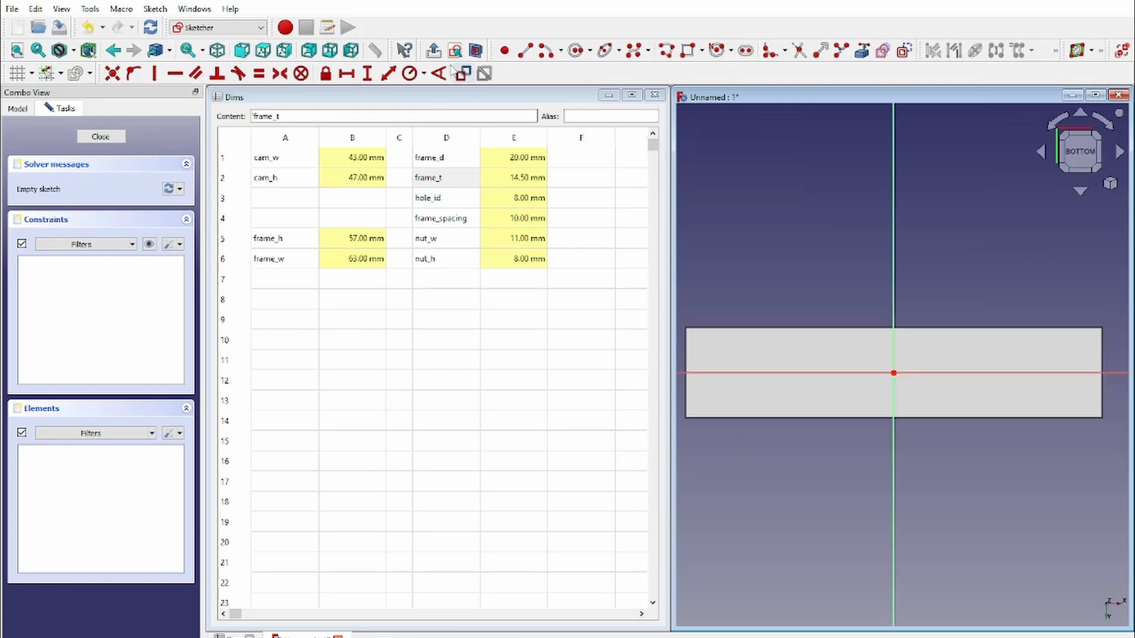
click(575, 51)
click(896, 375)
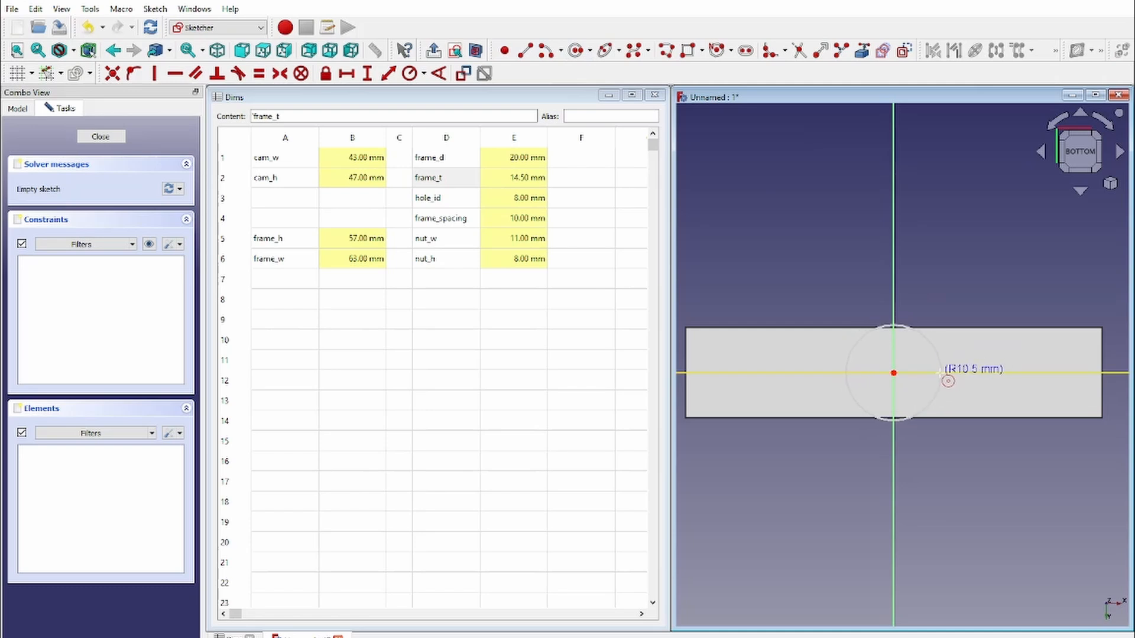
click(925, 368)
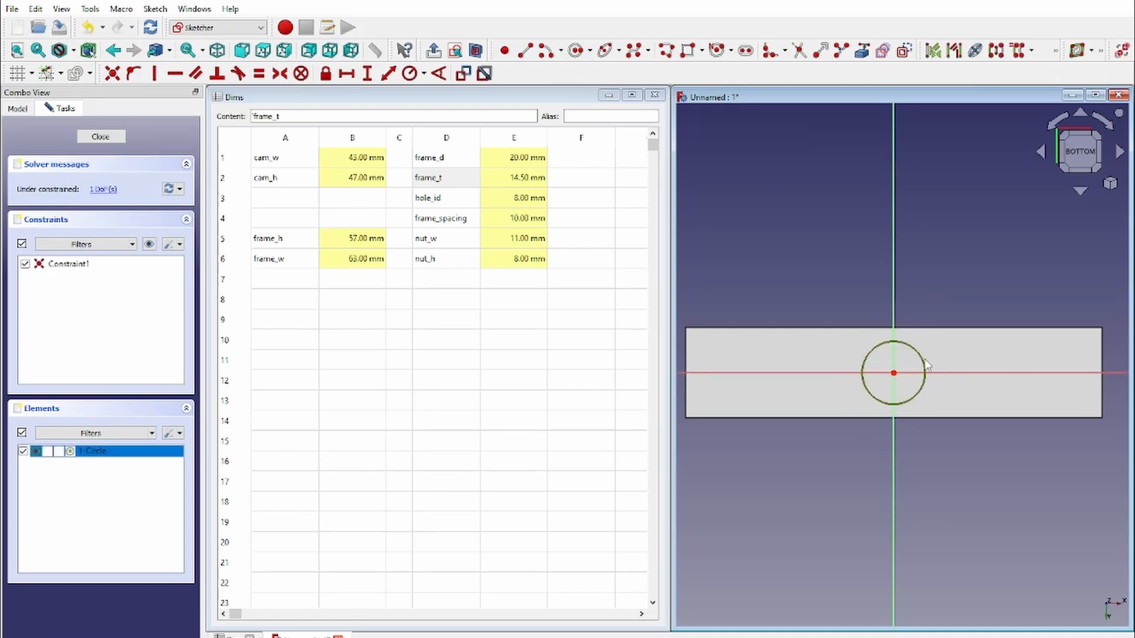
key(ctrl+z)
Sketch a hexagon of about 8 mm radius centred on the origin, with one corner on the vertical axis, and close the sketch.
click(731, 50)
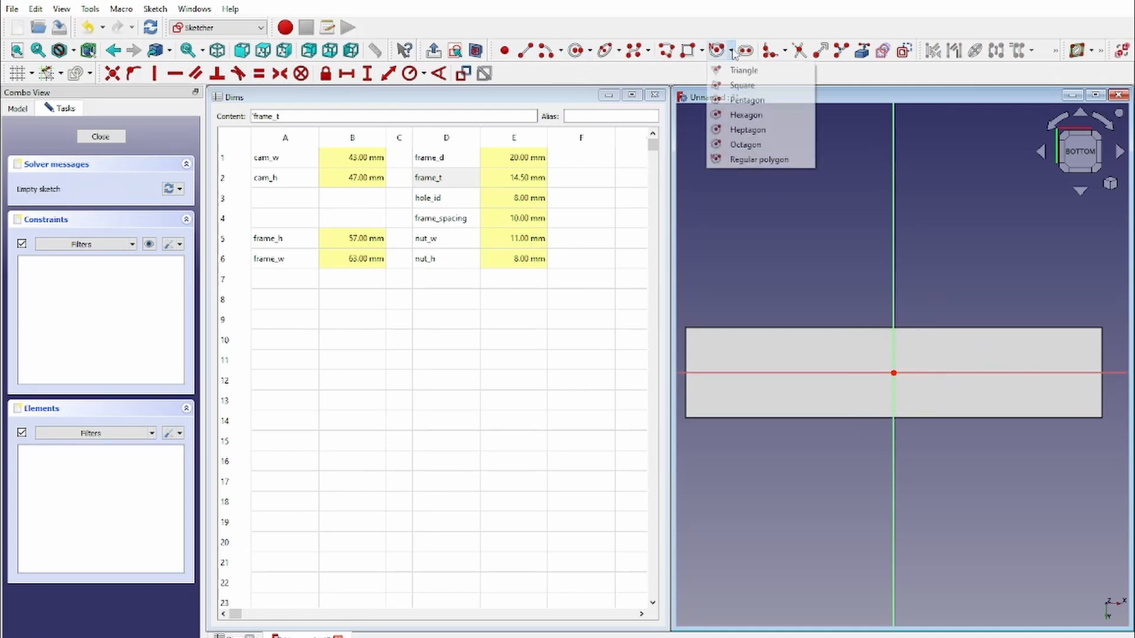
click(746, 101)
click(894, 374)
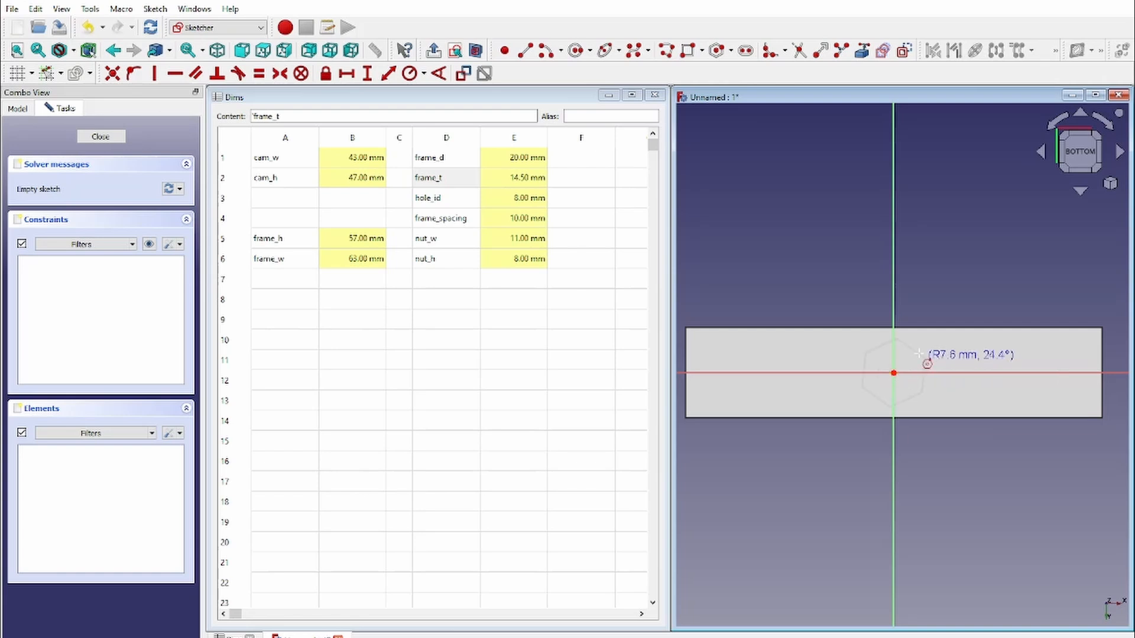
click(894, 339)
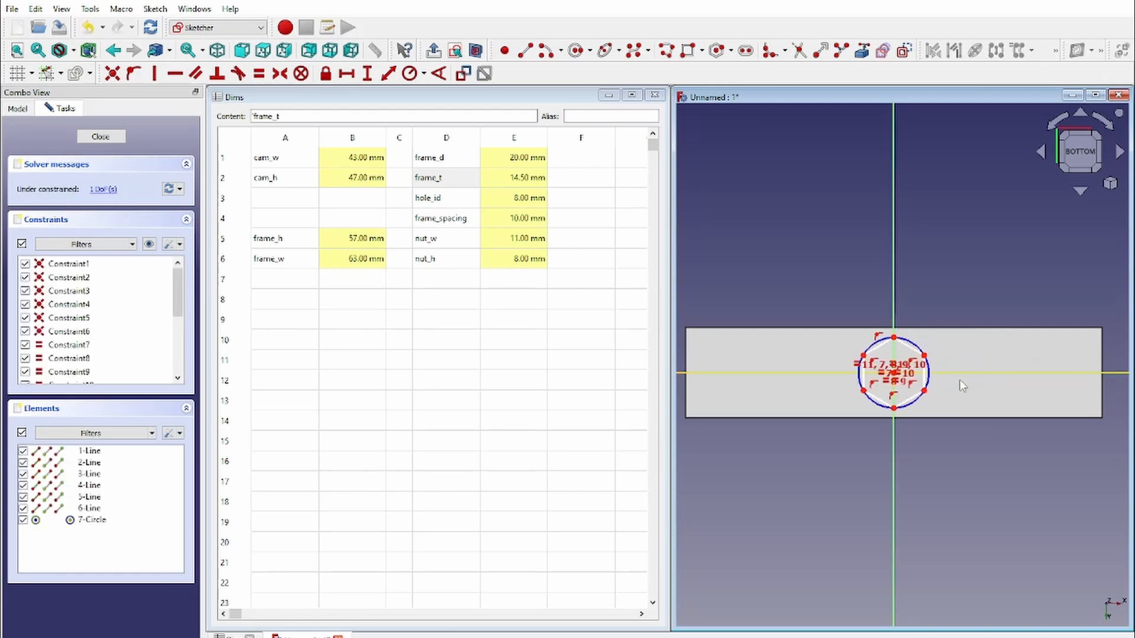
scroll(961, 385, up, 3)
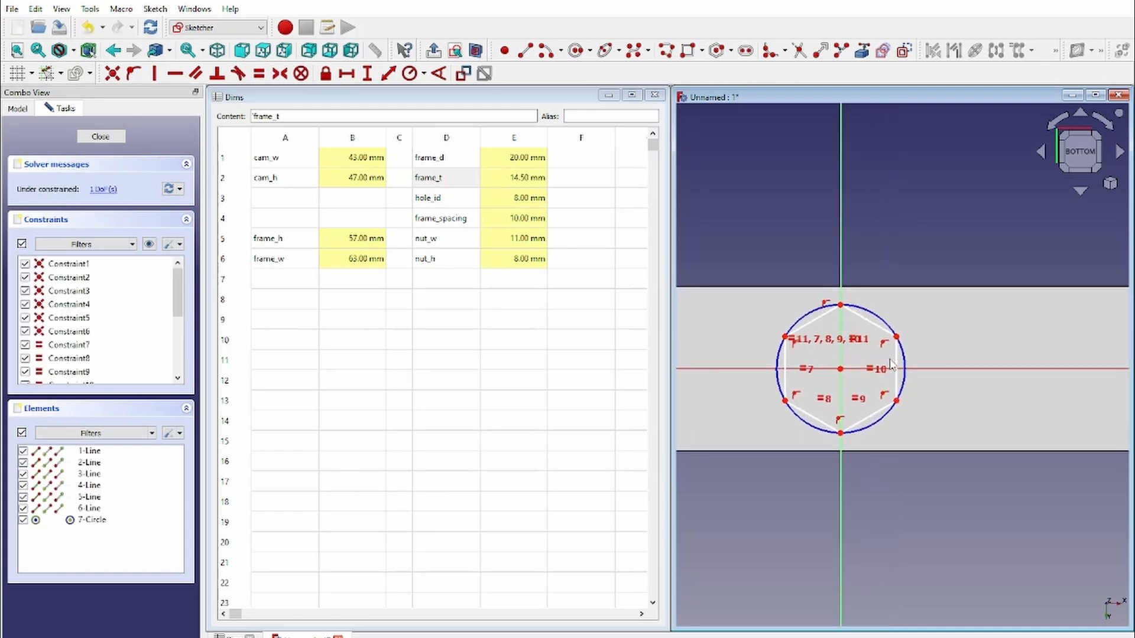
click(87, 140)
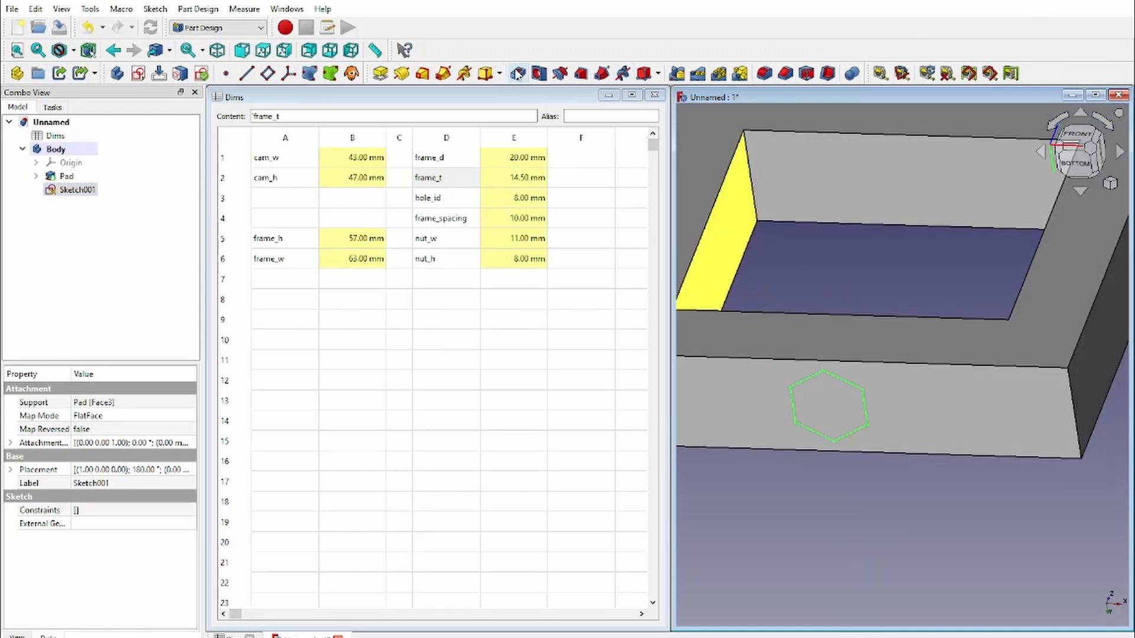
Cut the hexagon sketch 5 mm into the frame's bottom face with a Pocket.
click(517, 73)
middle_drag(780, 384, 814, 378)
scroll(814, 378, down, 2)
click(76, 136)
scroll(945, 470, up, 1)
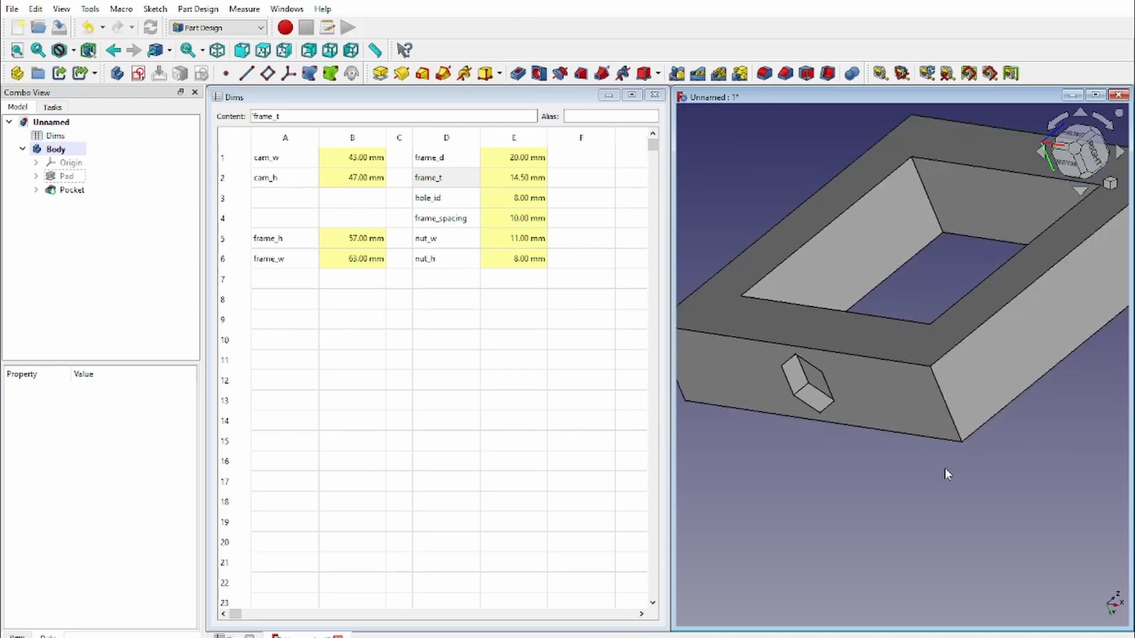
Inspect the hexagonal pocket in the frame's bottom face, then delete the pocket feature.
mouse_move(780, 345)
middle_down()
mouse_move(831, 339)
mouse_move(798, 345)
middle_up()
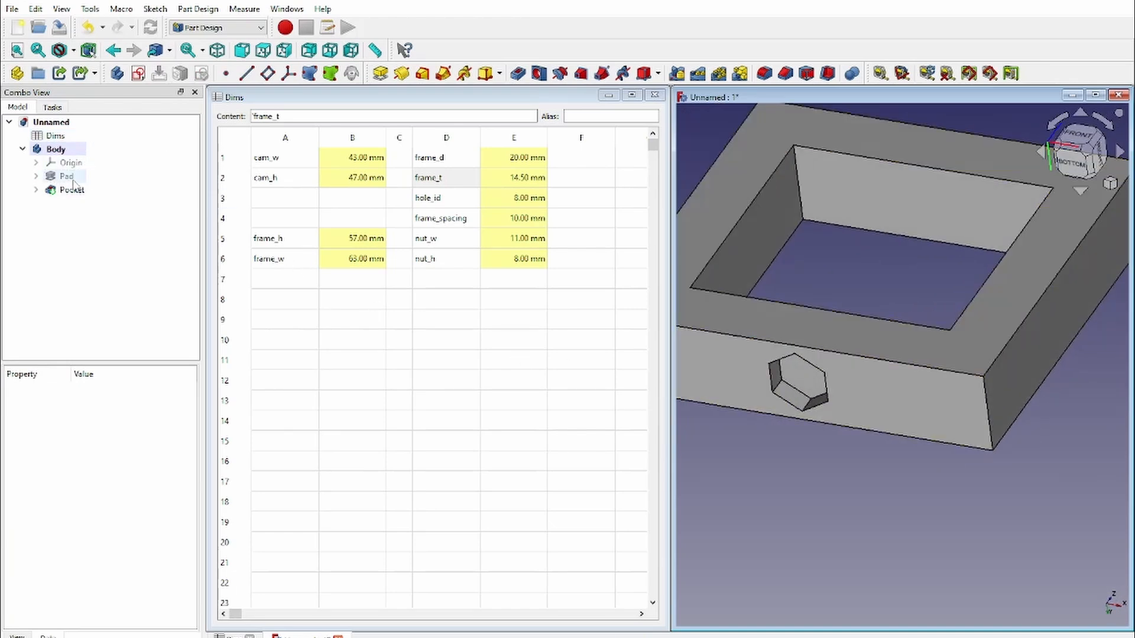
scroll(874, 393, down, 5)
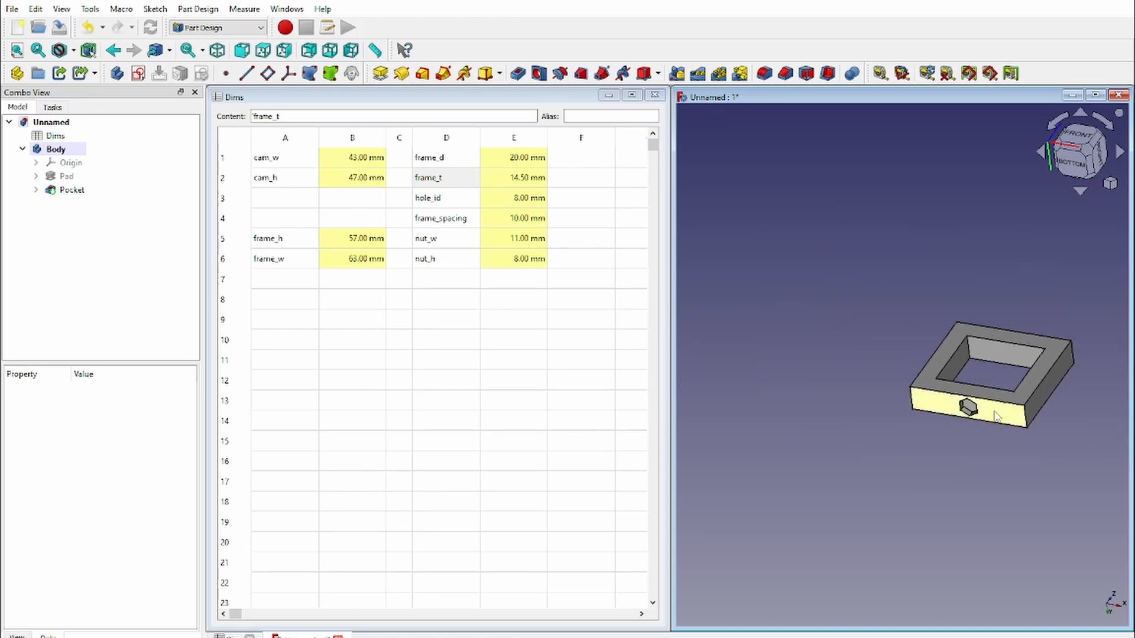
scroll(1063, 378, up, 5)
scroll(1096, 407, down, 3)
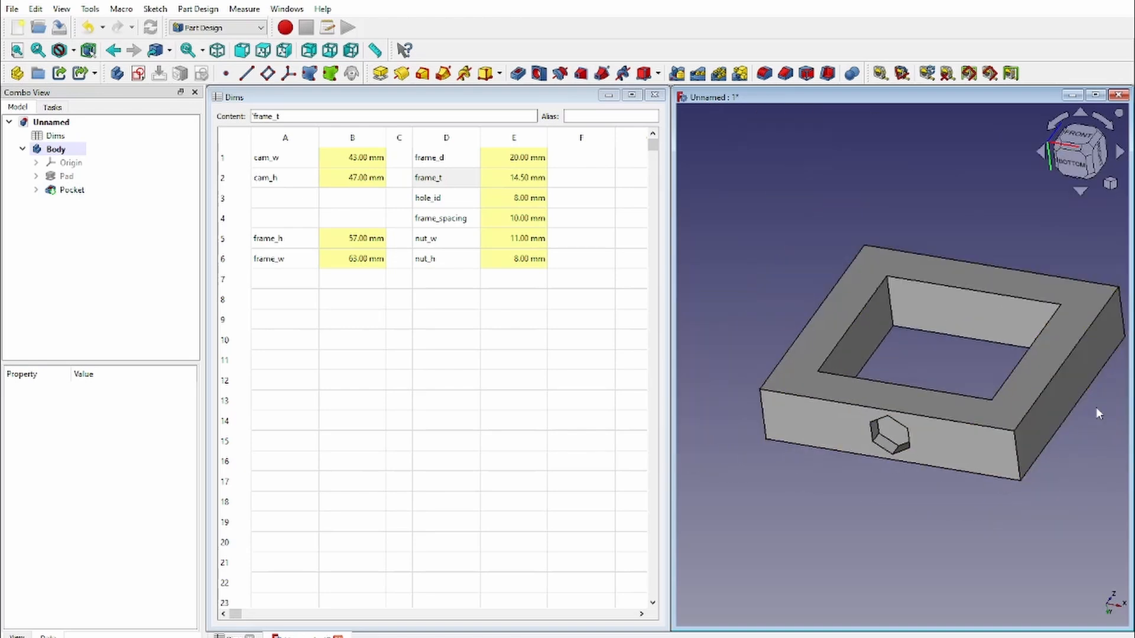
click(72, 190)
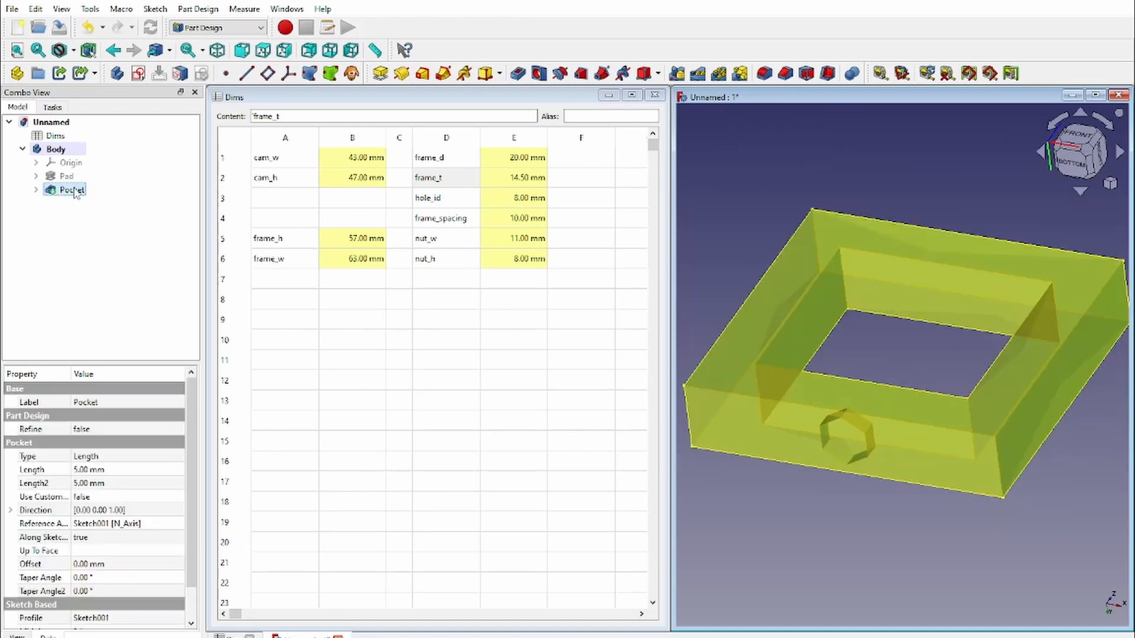
key(Delete)
Reopen the hexagon sketch for a look, close it and delete it from the body.
double_click(72, 191)
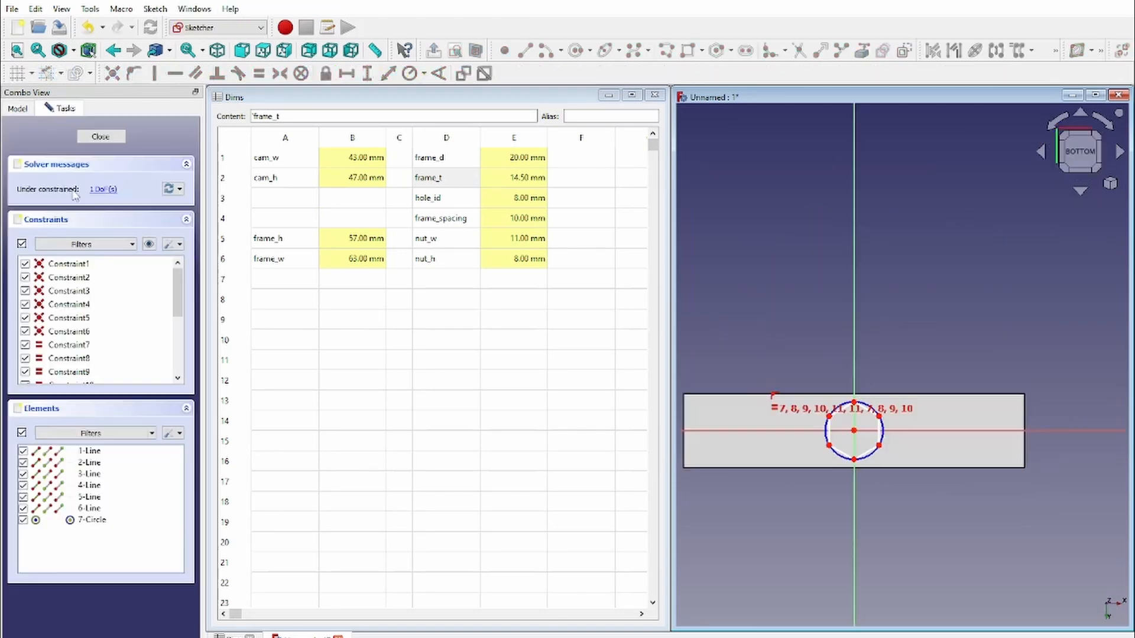
scroll(848, 458, up, 6)
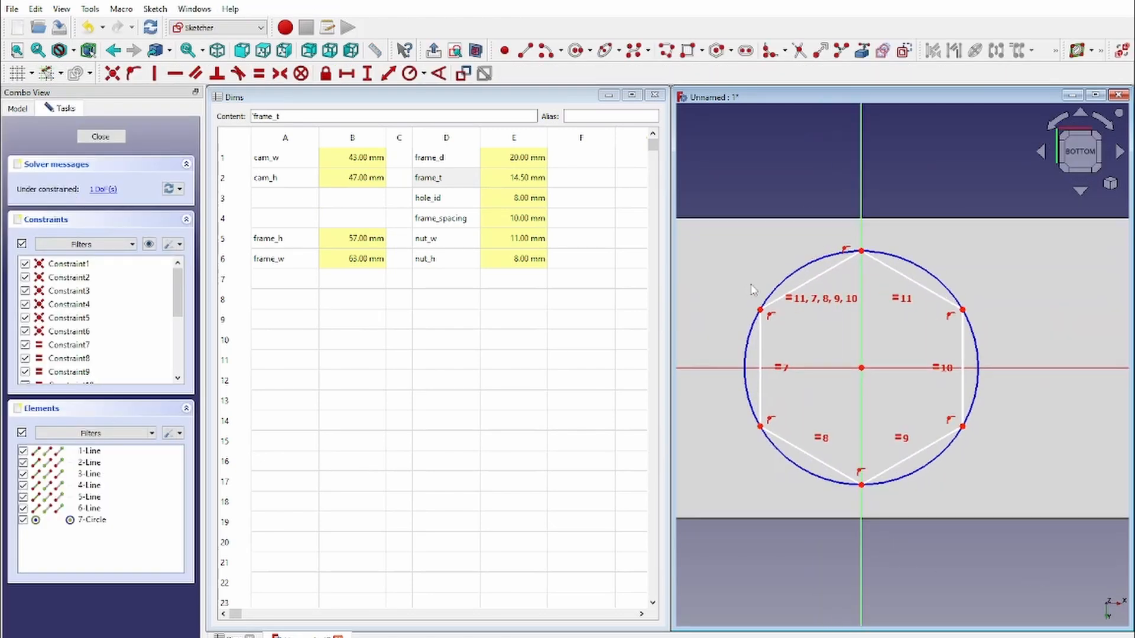
click(100, 137)
click(77, 190)
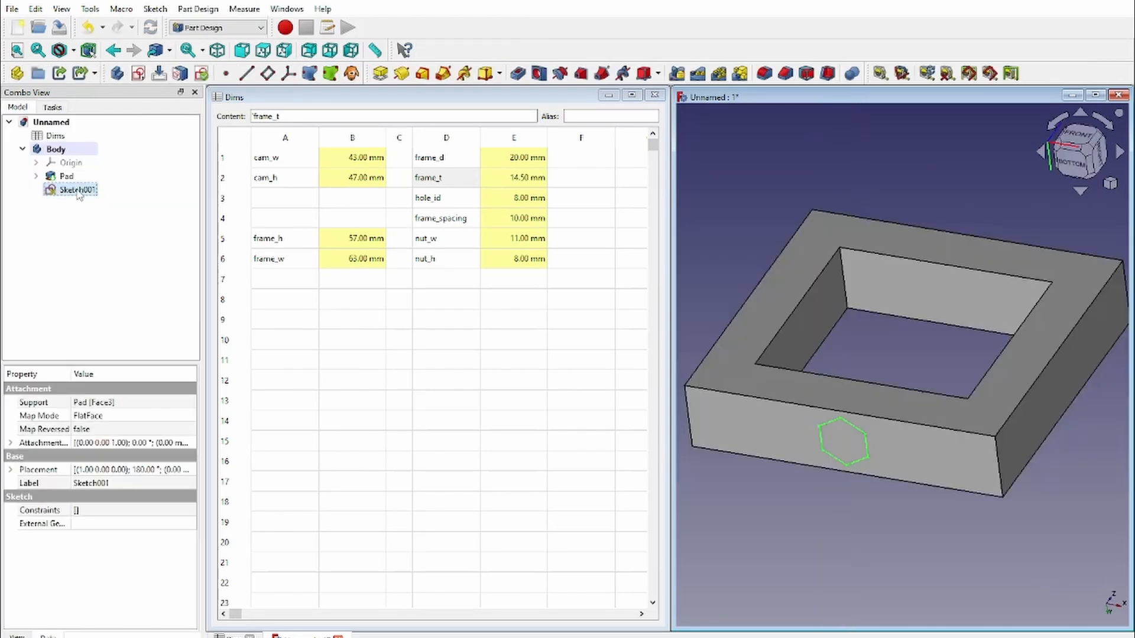
key(Delete)
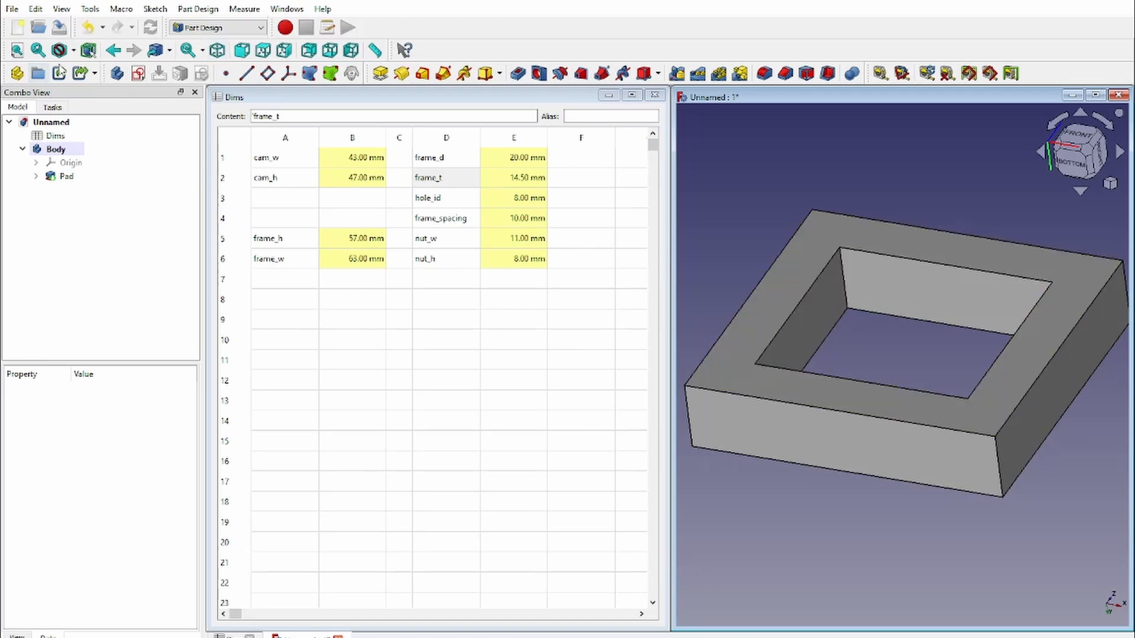
Create a new sketch on the body's XY base plane.
click(139, 74)
scroll(1079, 411, down, 3)
mouse_move(919, 203)
middle_down()
mouse_move(906, 316)
mouse_move(844, 286)
mouse_move(825, 306)
mouse_move(833, 250)
mouse_move(720, 247)
middle_up()
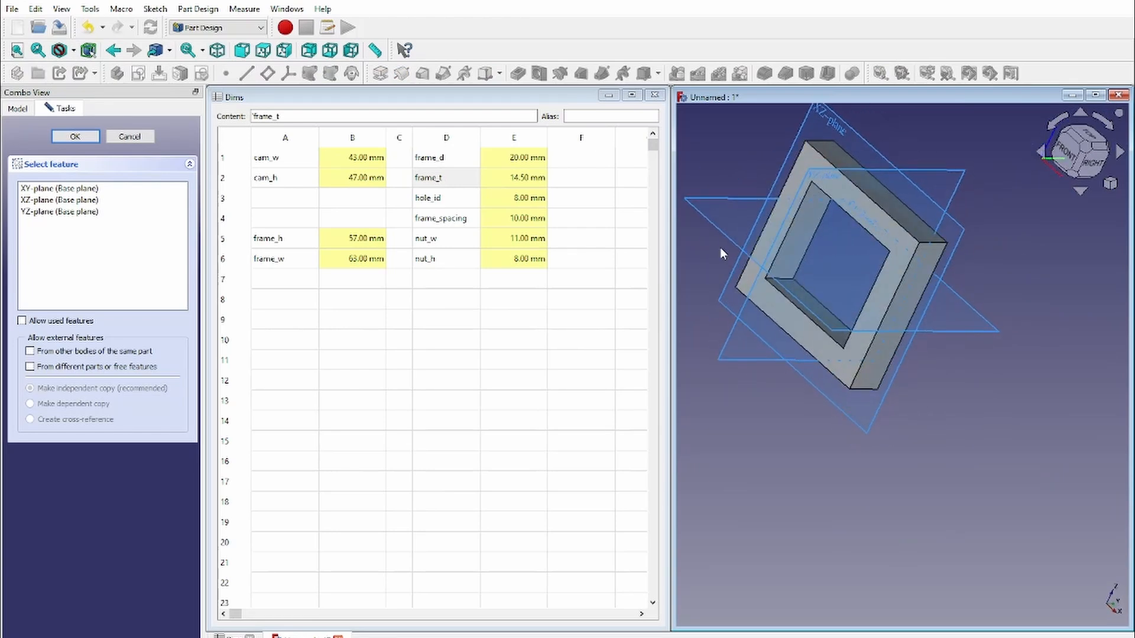
click(708, 219)
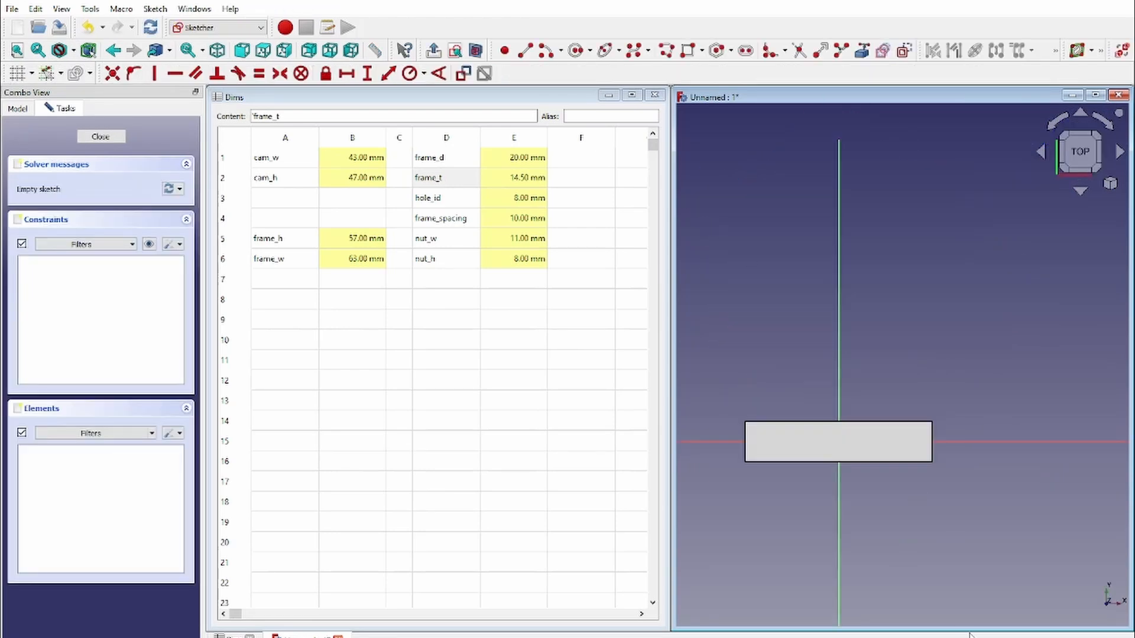
scroll(1084, 498, down, 1)
scroll(969, 447, up, 1)
scroll(1069, 478, down, 1)
scroll(924, 381, up, 1)
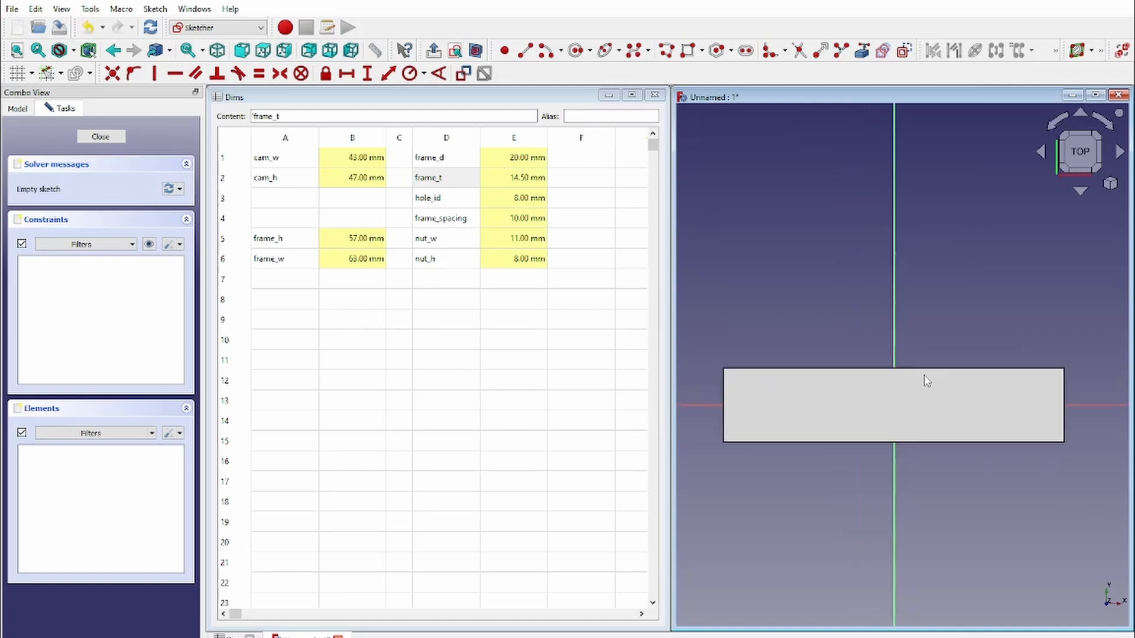
scroll(923, 378, up, 1)
scroll(886, 409, down, 1)
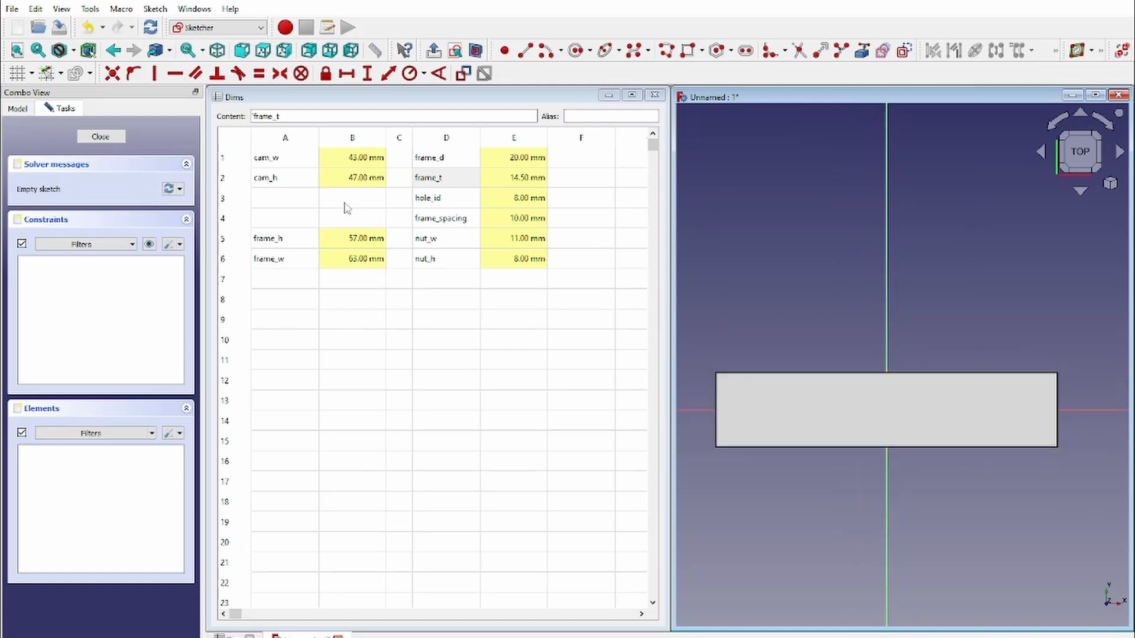
click(717, 50)
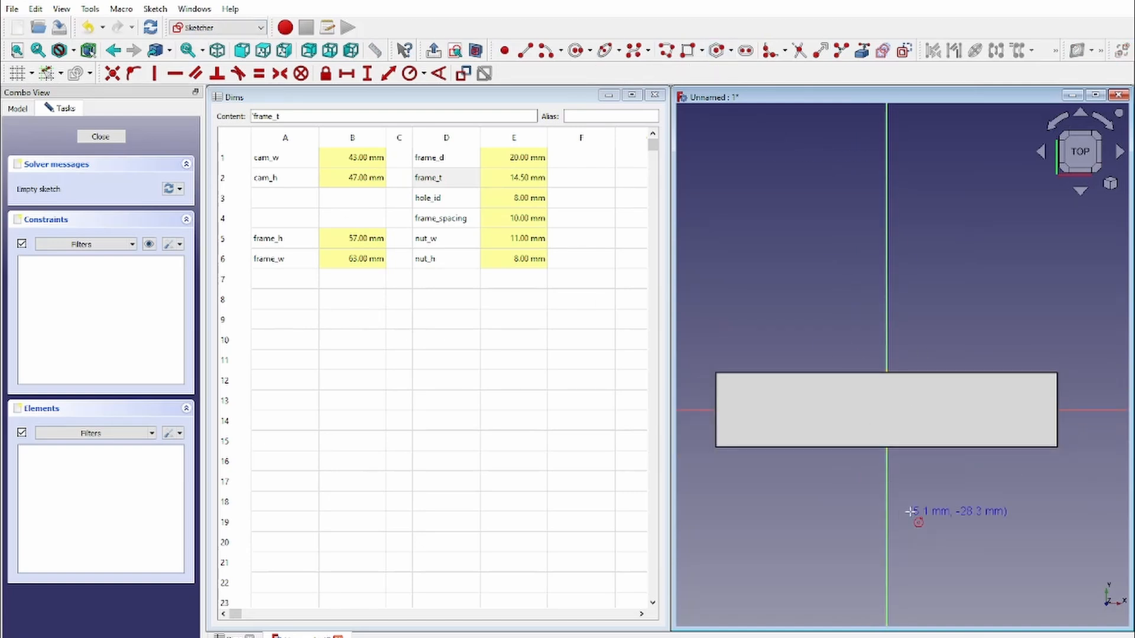
click(888, 416)
click(935, 340)
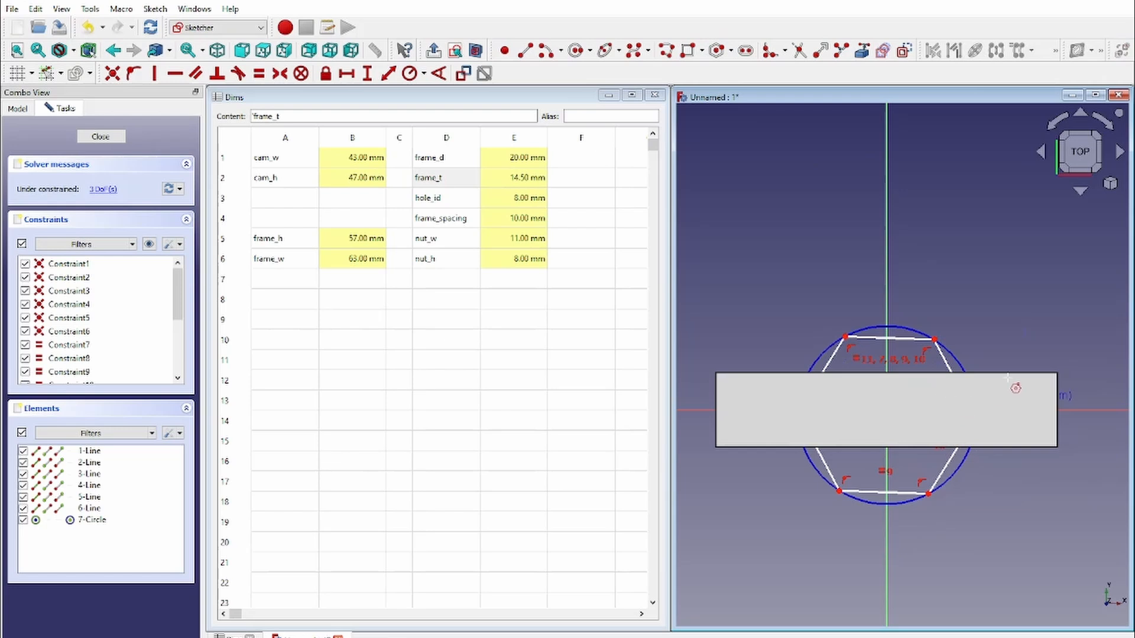
key(ctrl+z)
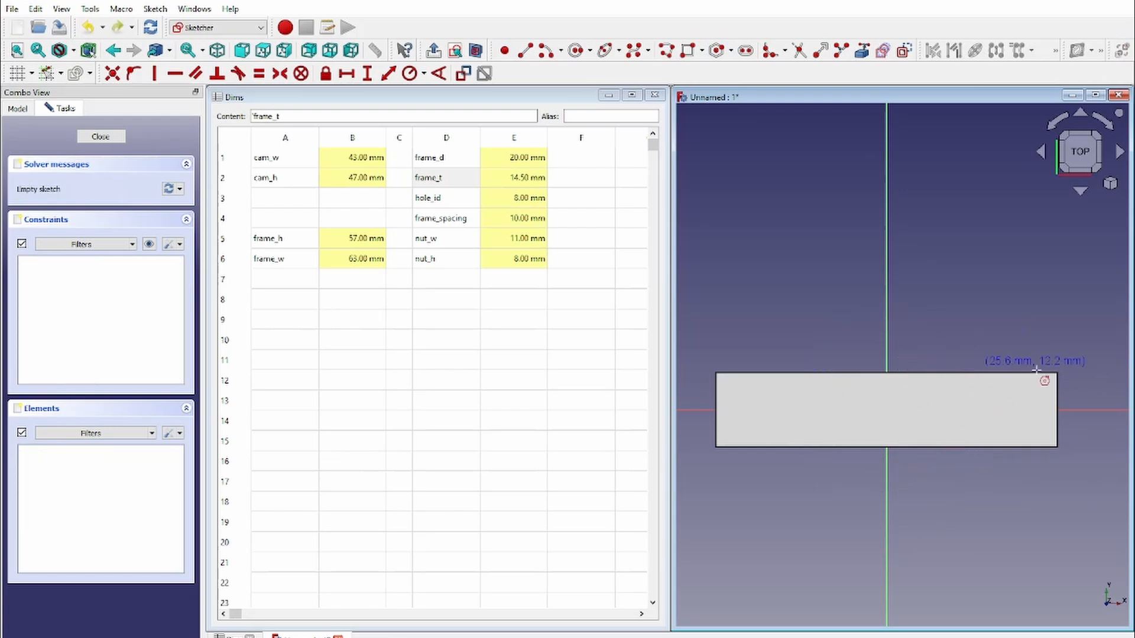
middle_drag(920, 386, 899, 418)
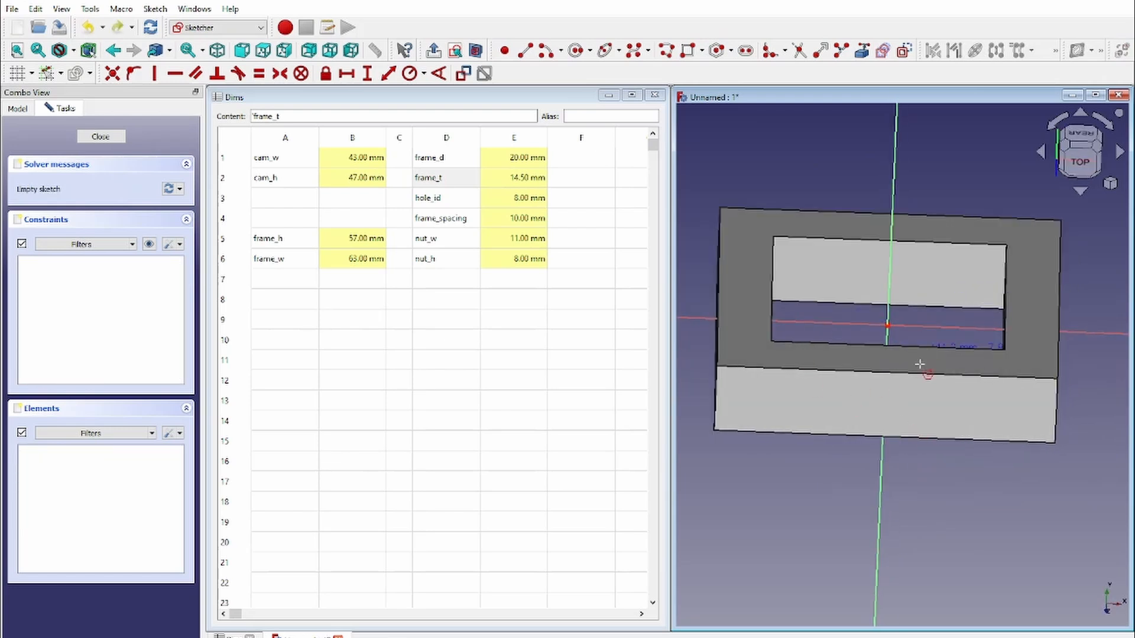
click(887, 324)
click(974, 328)
mouse_move(1013, 406)
middle_down()
mouse_move(902, 416)
mouse_move(991, 399)
middle_up()
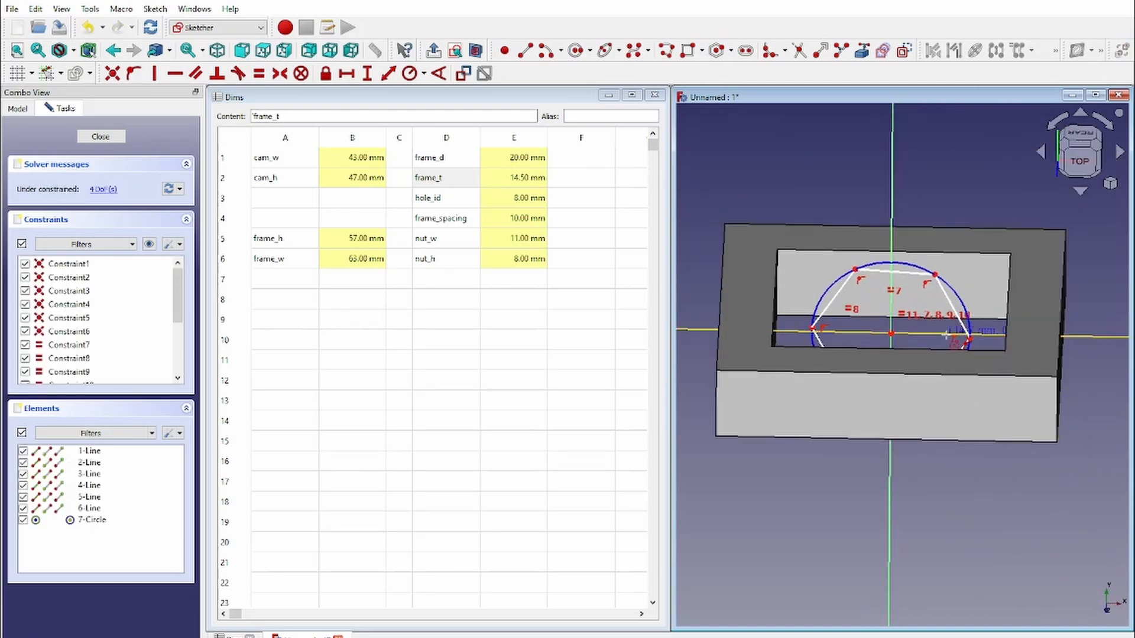
key(ctrl+z)
click(1075, 174)
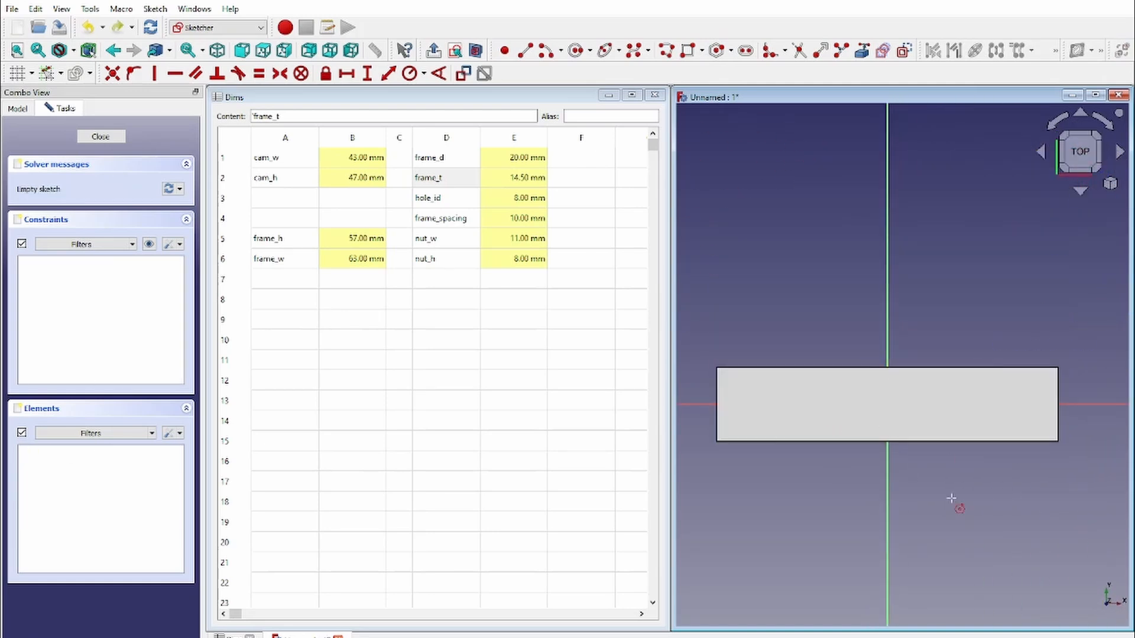
scroll(853, 405, up, 1)
scroll(927, 422, down, 1)
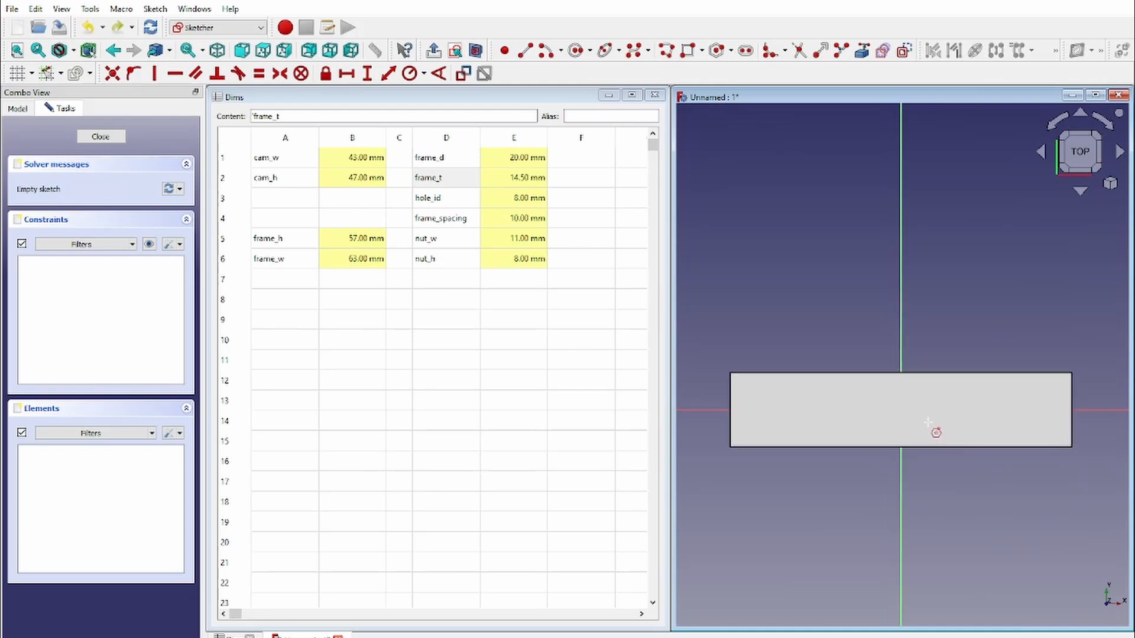
scroll(955, 517, up, 1)
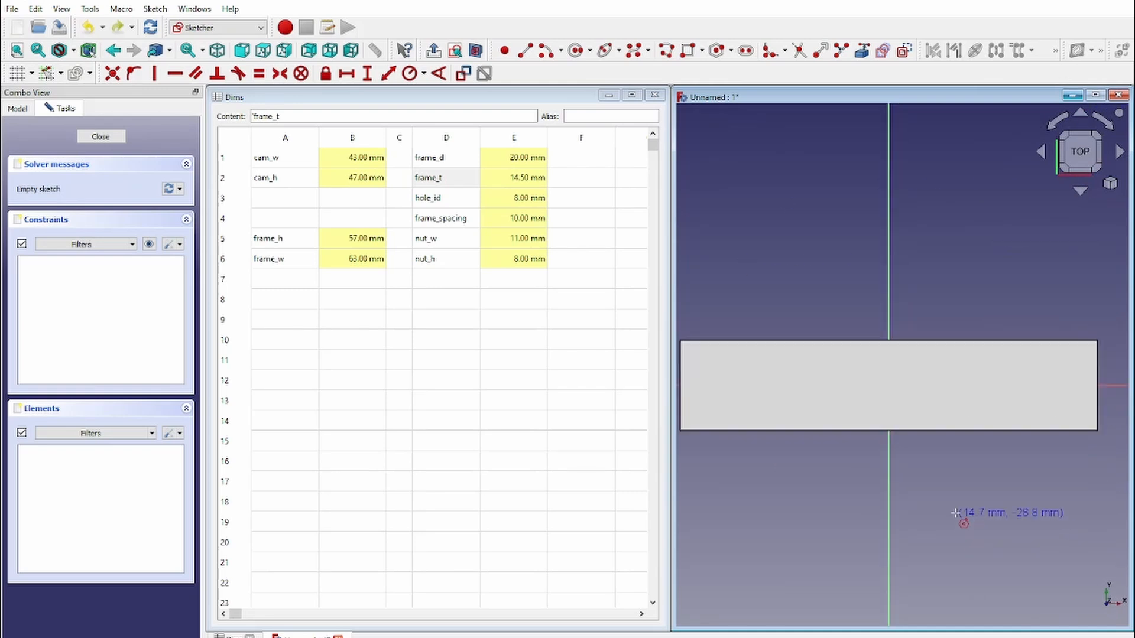
scroll(943, 305, down, 1)
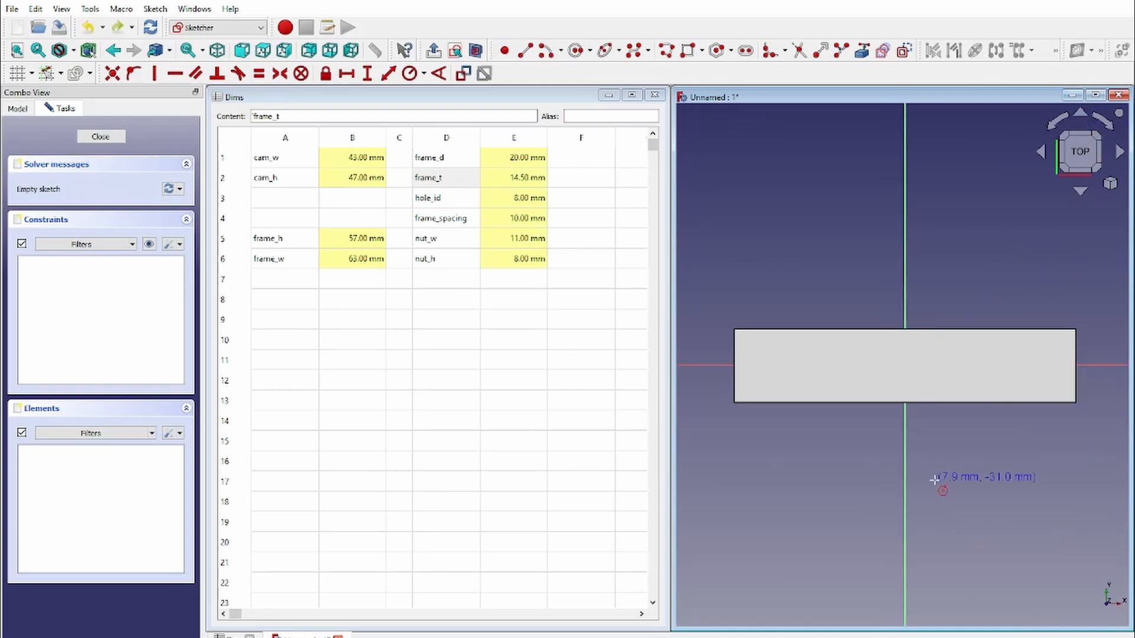
Turn on the section view and draw a regular hexagon centred on the origin, about 4.9 mm to its vertex on the vertical axis.
key(q)
key(s)
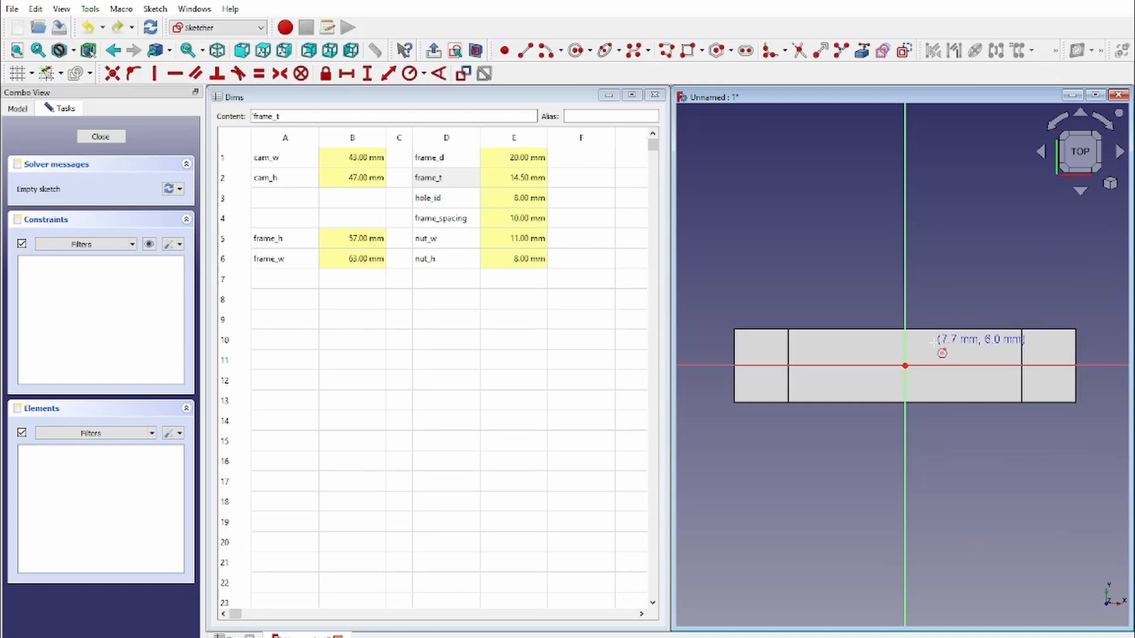
scroll(913, 374, up, 5)
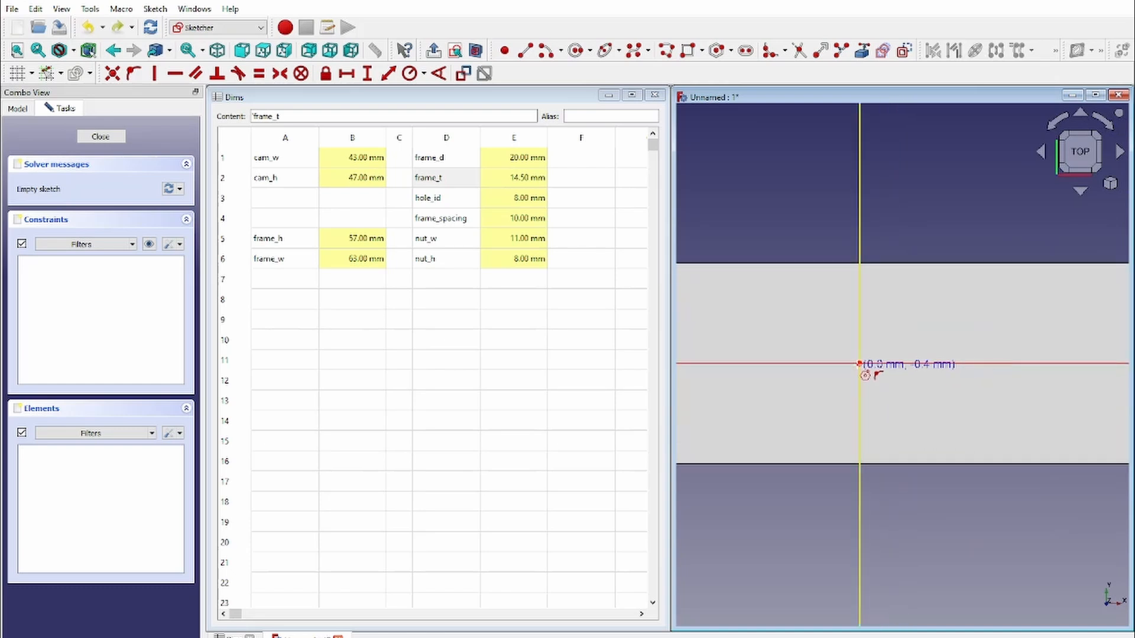
click(859, 363)
click(855, 313)
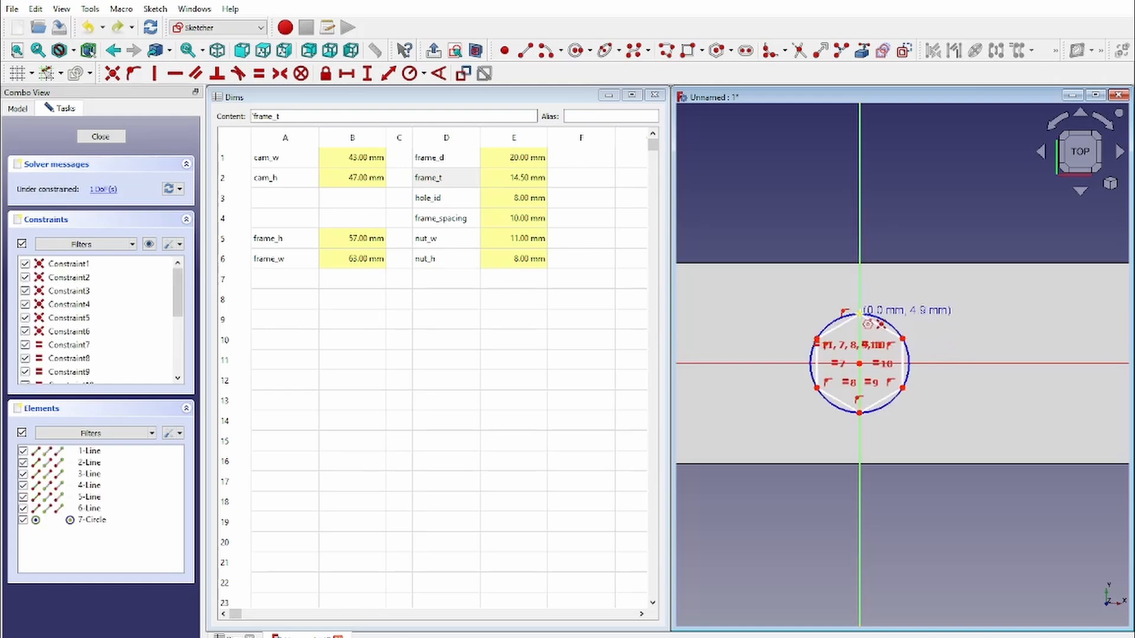
scroll(920, 327, down, 2)
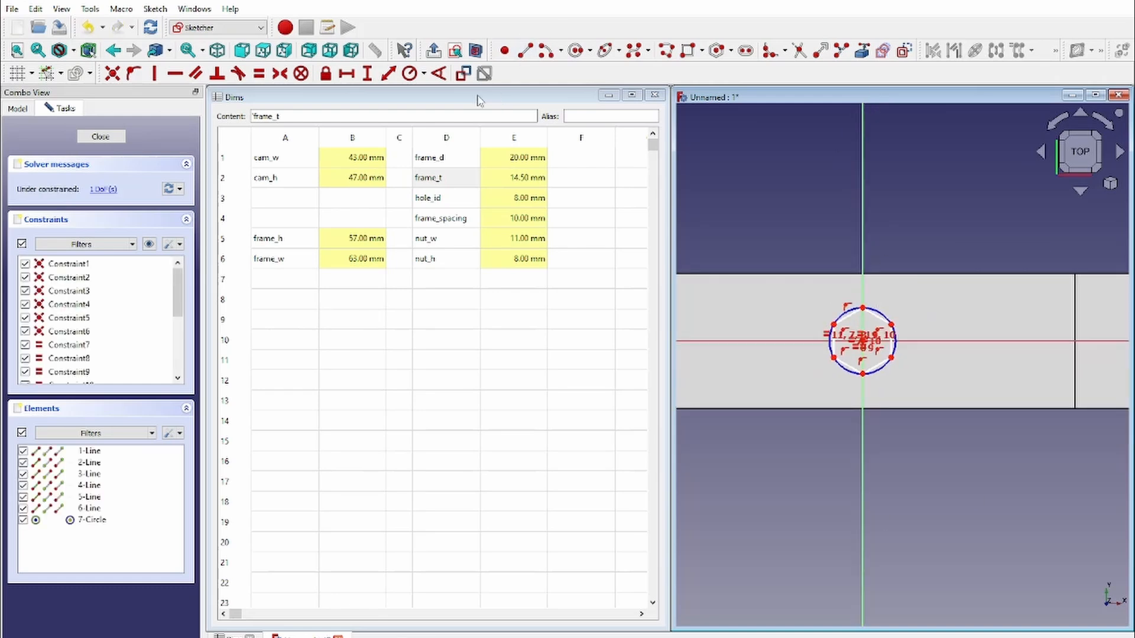
Constrain the horizontal distance between the hexagon's two upper side vertices to the expression <<Dims>>.nut_w.
scroll(967, 301, up, 4)
middle_drag(801, 402, 903, 390)
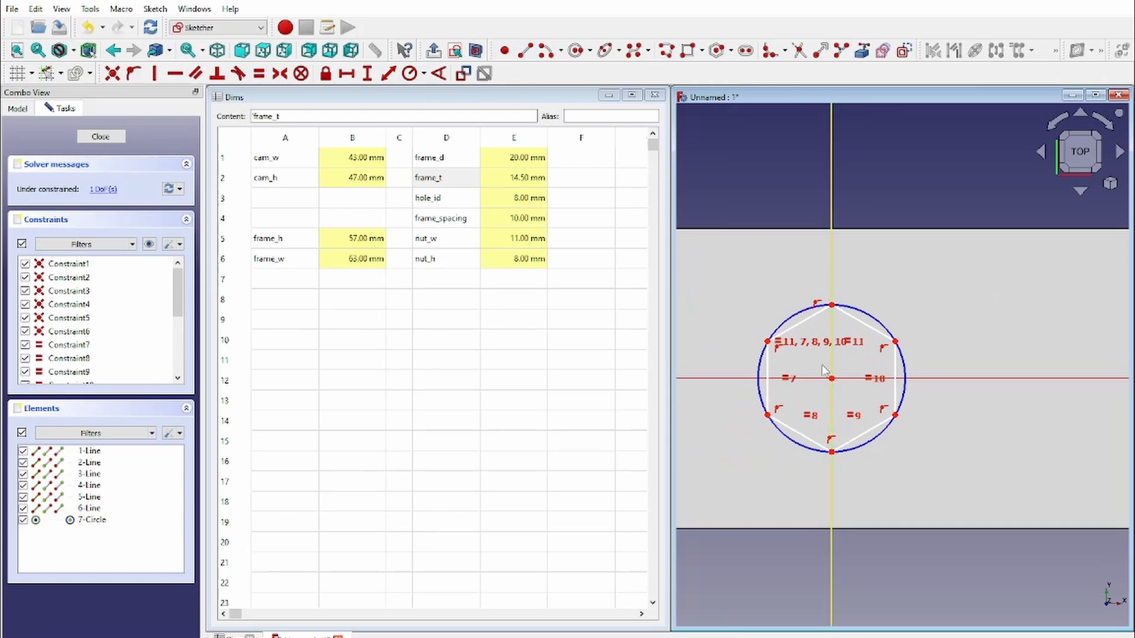
click(346, 71)
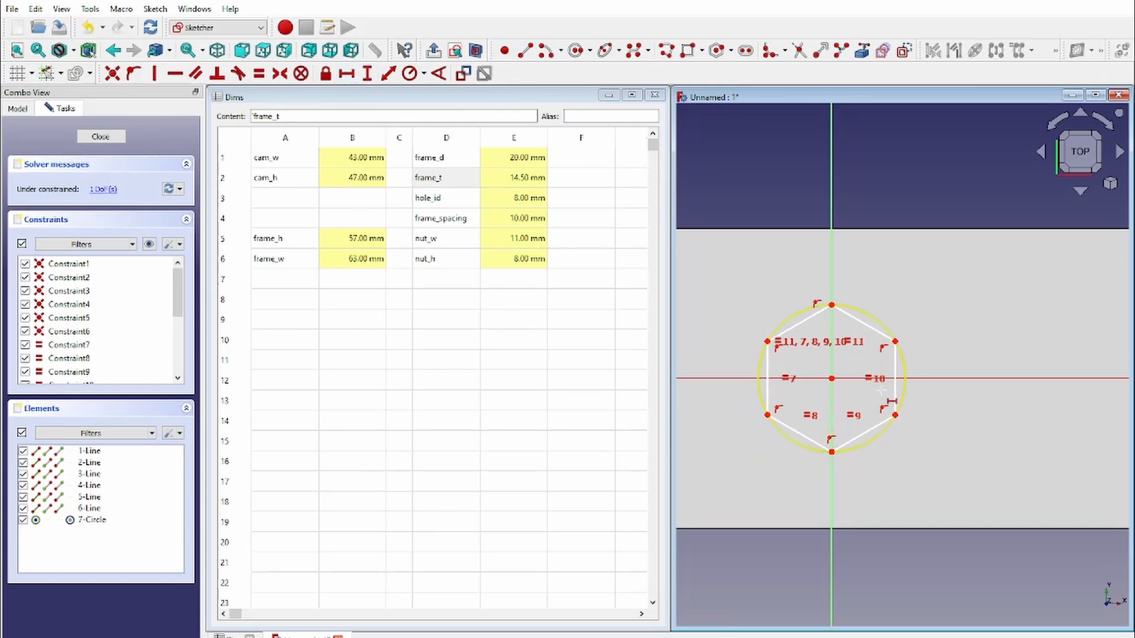
click(767, 342)
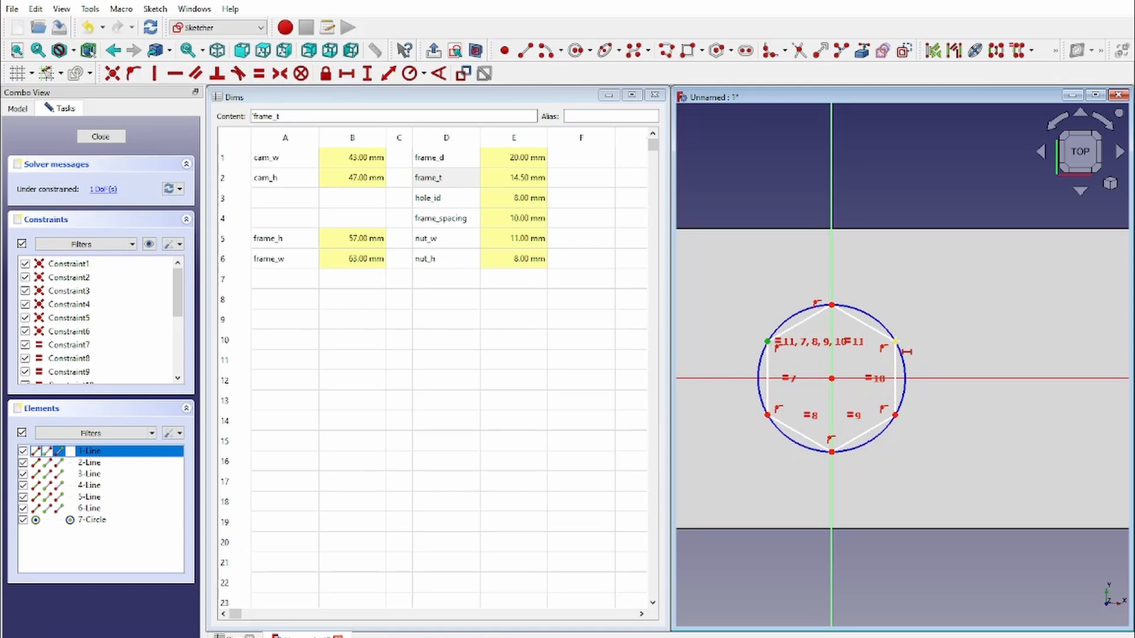
click(895, 344)
click(1049, 358)
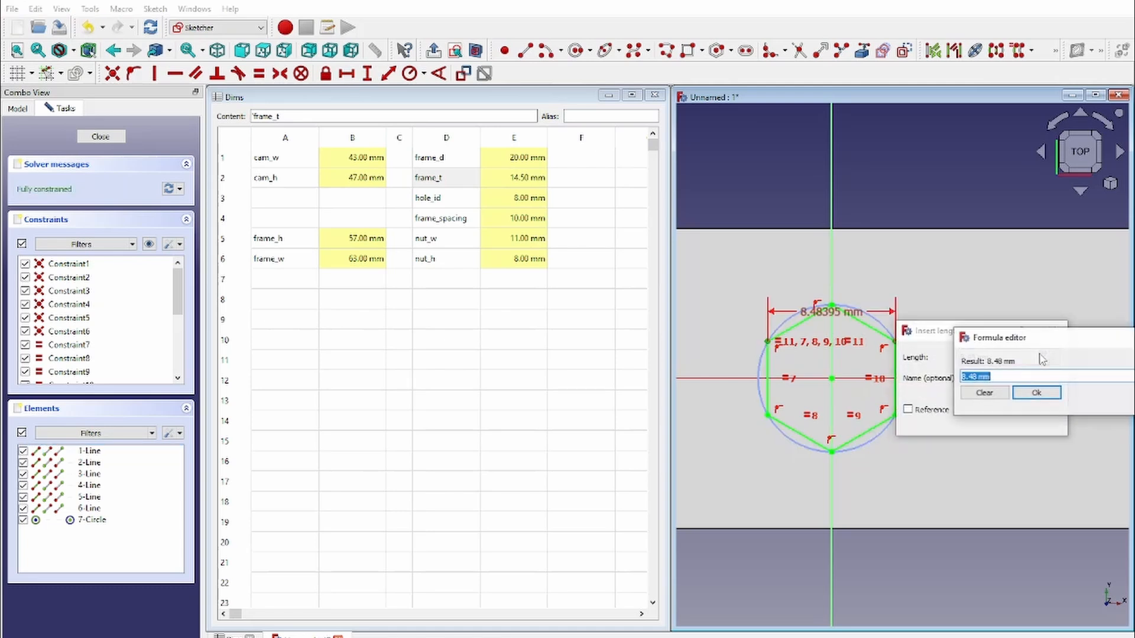
text(<<Dims>>.)
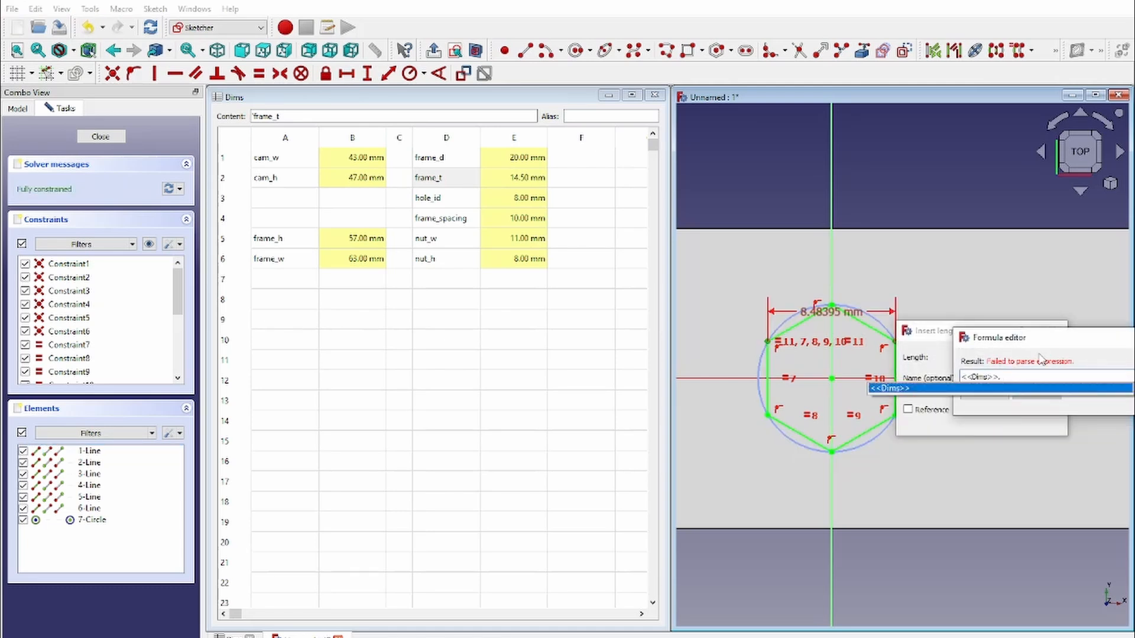
text(nut_w)
key(Return)
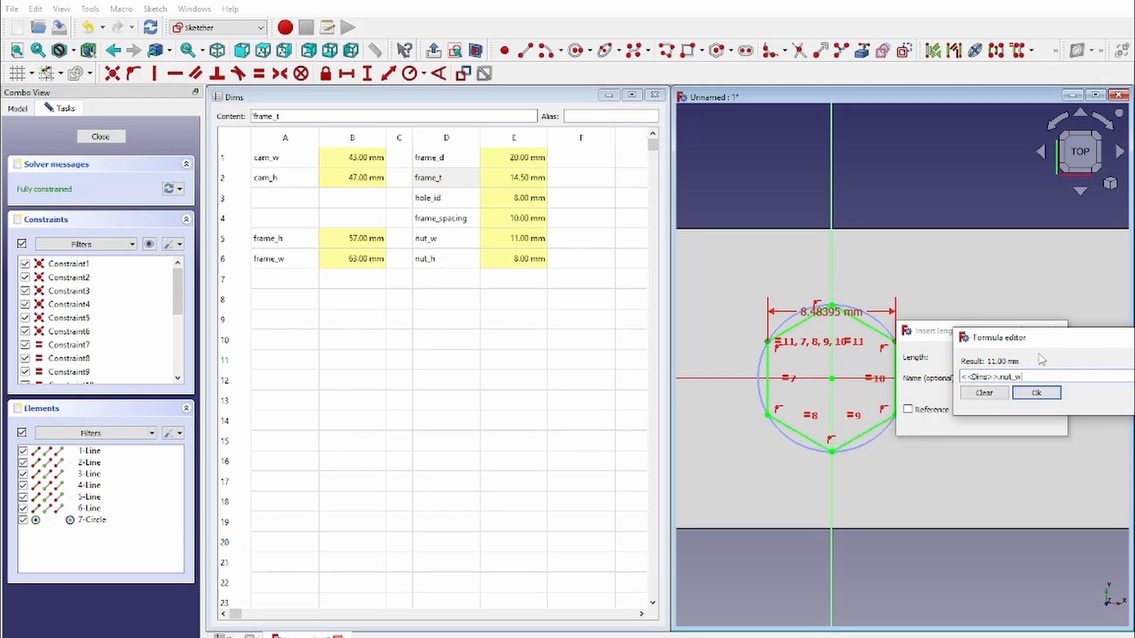
key(Return)
key(Return)
Close the hexagon sketch and examine its position inside the frame opening.
scroll(1023, 353, down, 4)
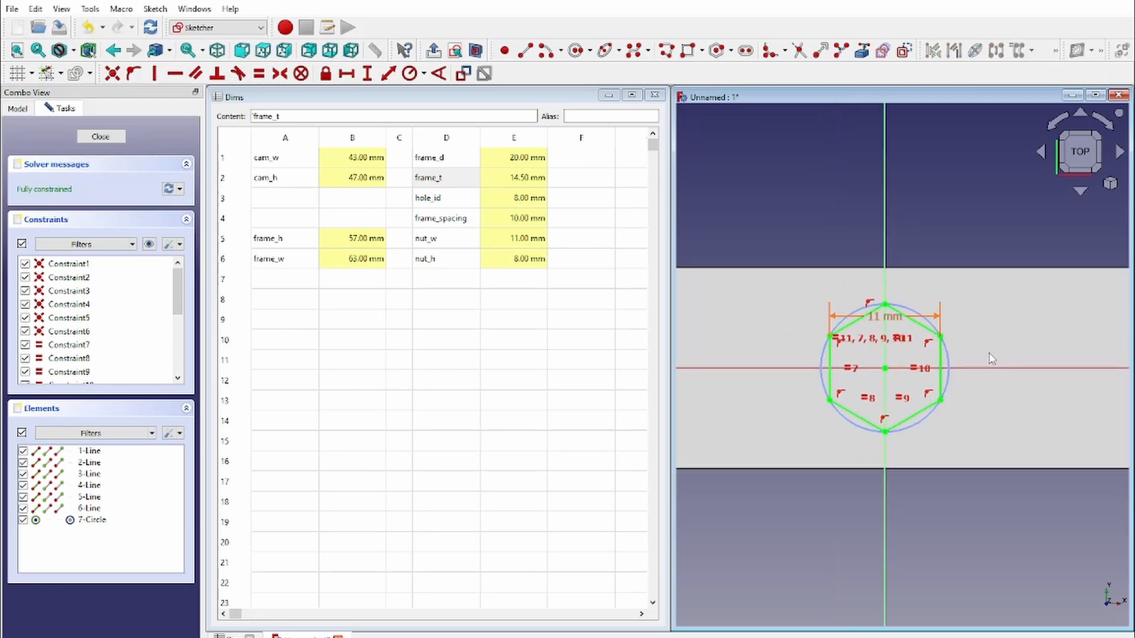
key(0)
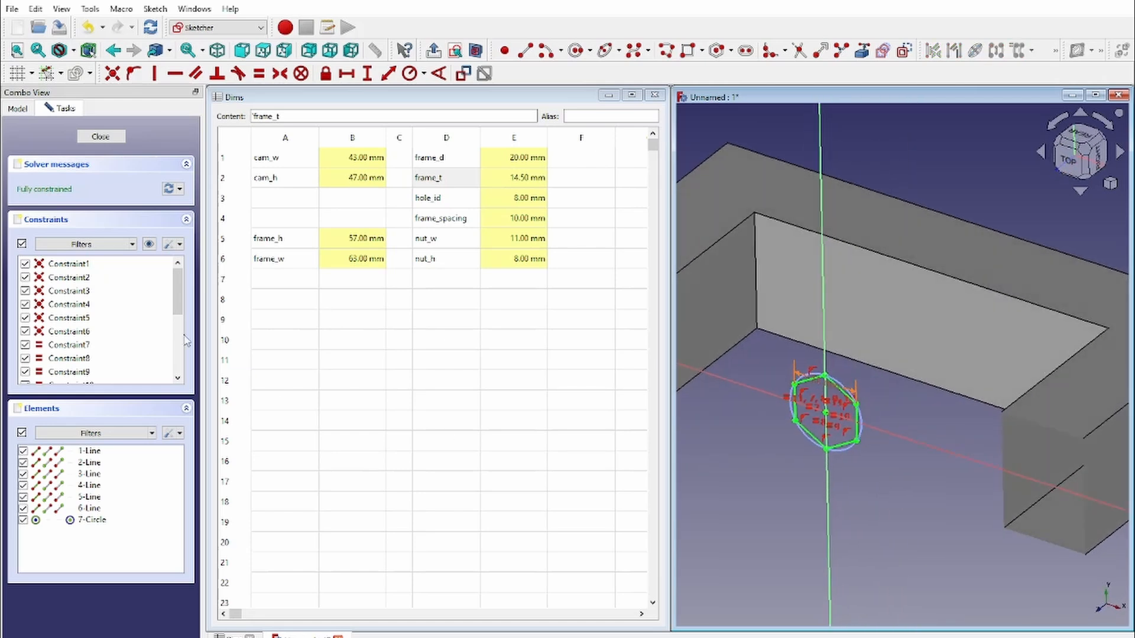
scroll(939, 274, down, 3)
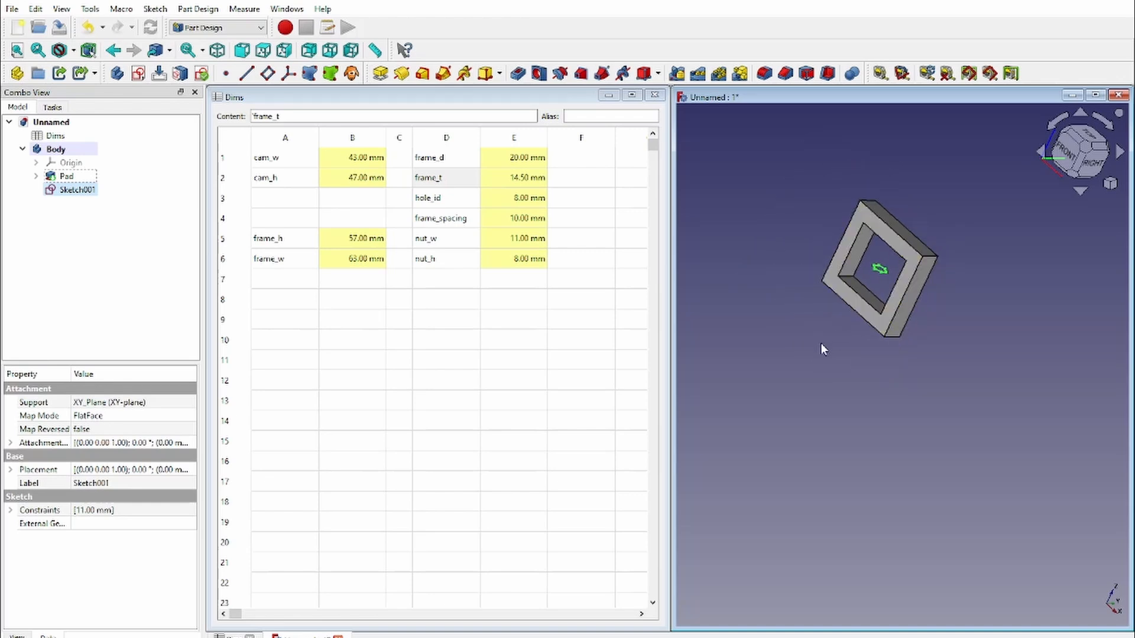
middle_drag(820, 342, 874, 444)
scroll(775, 354, up, 5)
scroll(858, 318, up, 3)
middle_drag(859, 317, 897, 355)
scroll(813, 361, down, 2)
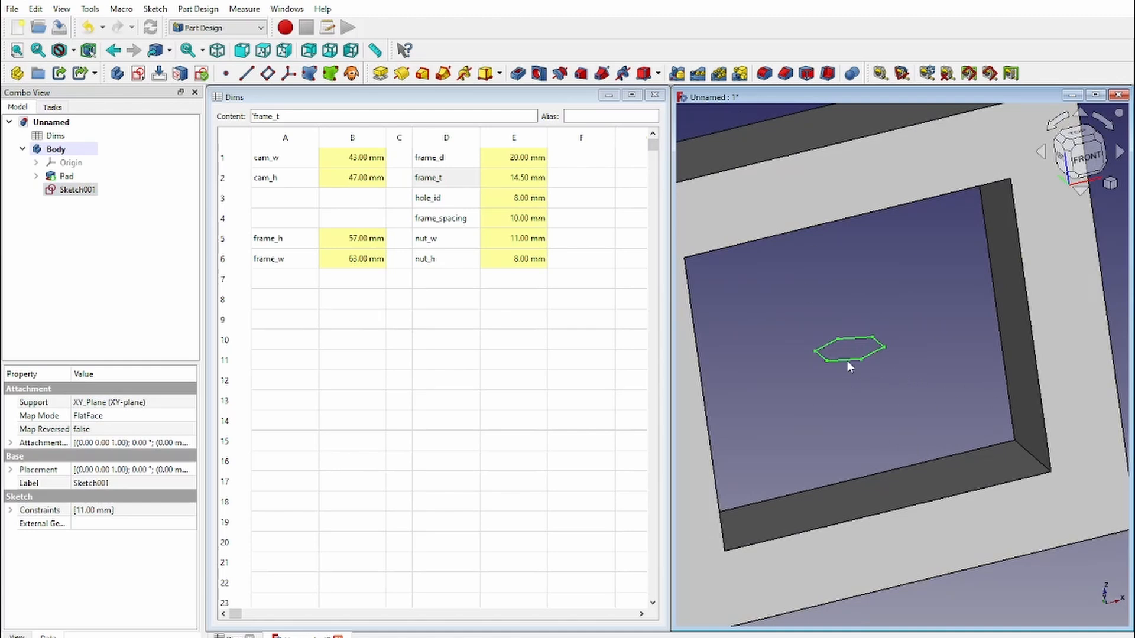
Try a Through all pocket of the hexagon sketch in the frame, inspect the preview from several sides and cancel it.
click(518, 74)
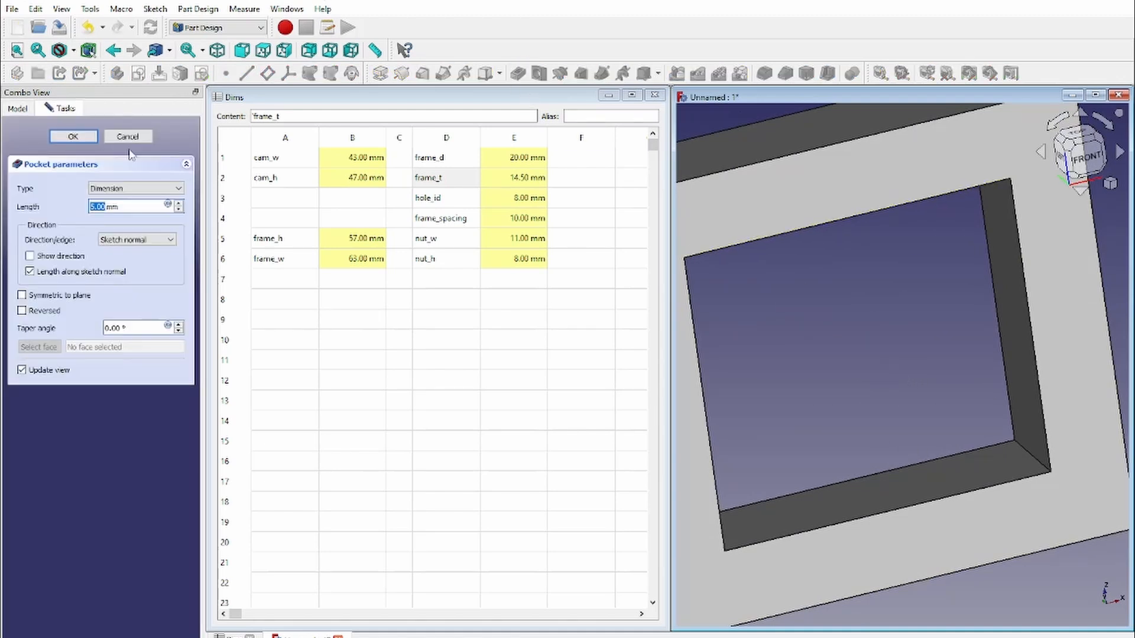
click(135, 188)
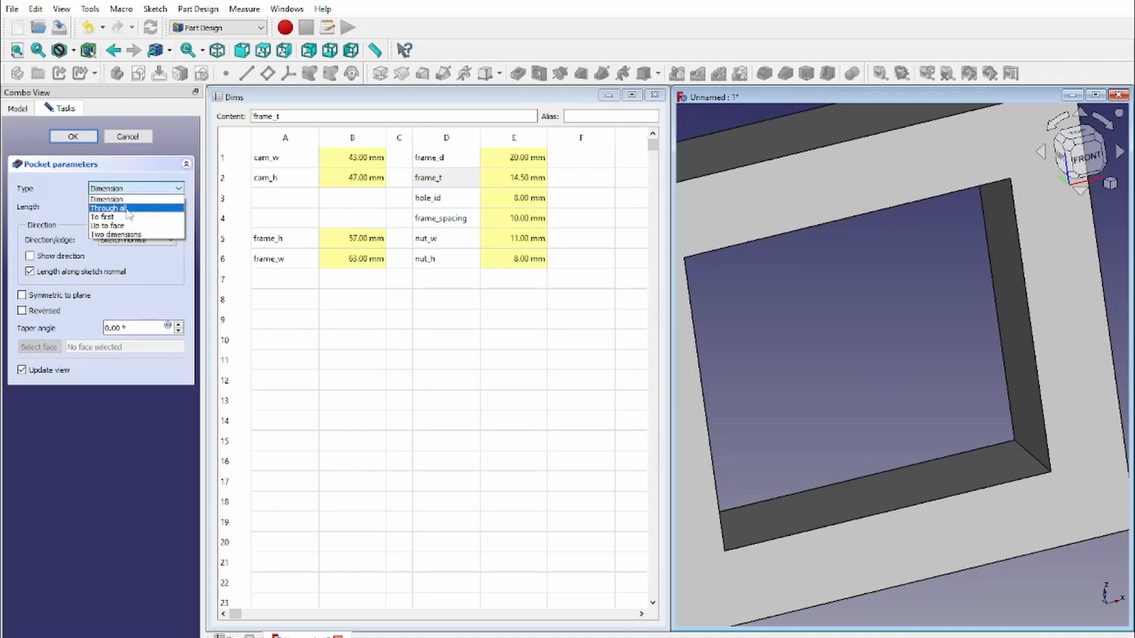
click(109, 201)
middle_drag(886, 425, 945, 418)
scroll(938, 566, down, 6)
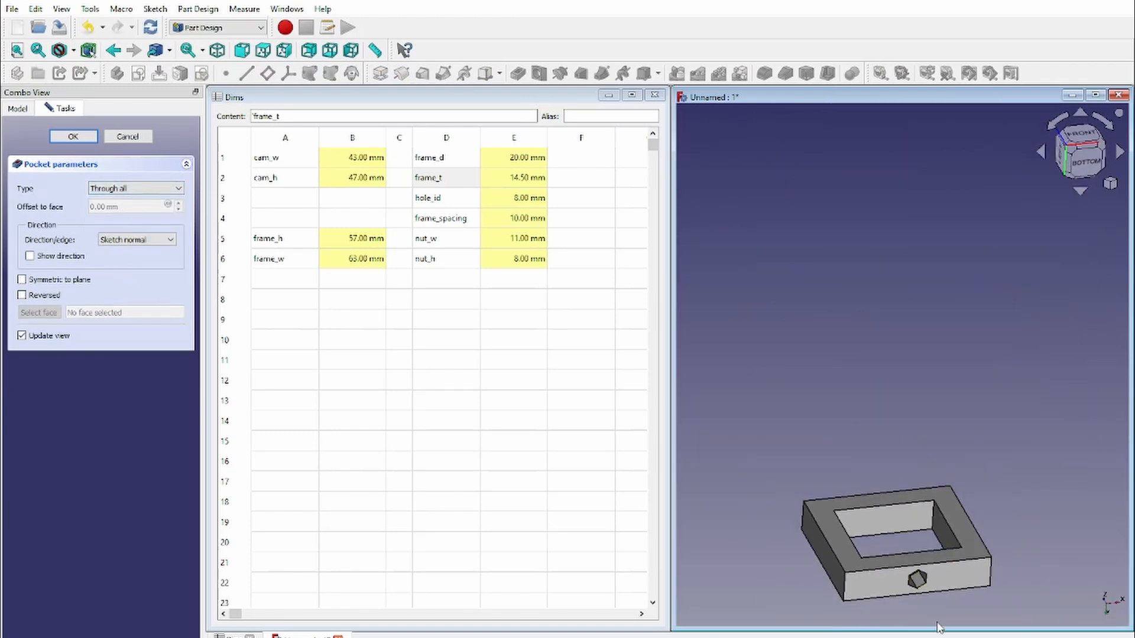
scroll(938, 624, up, 7)
mouse_move(895, 576)
middle_down()
mouse_move(887, 549)
mouse_move(909, 565)
middle_up()
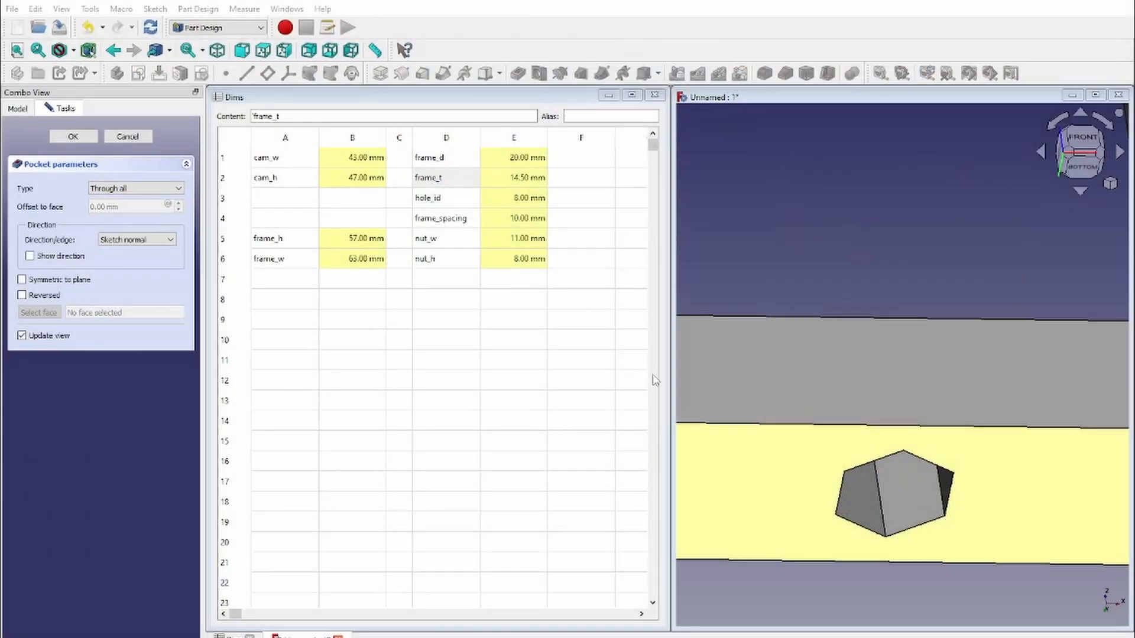
middle_drag(917, 387, 941, 255)
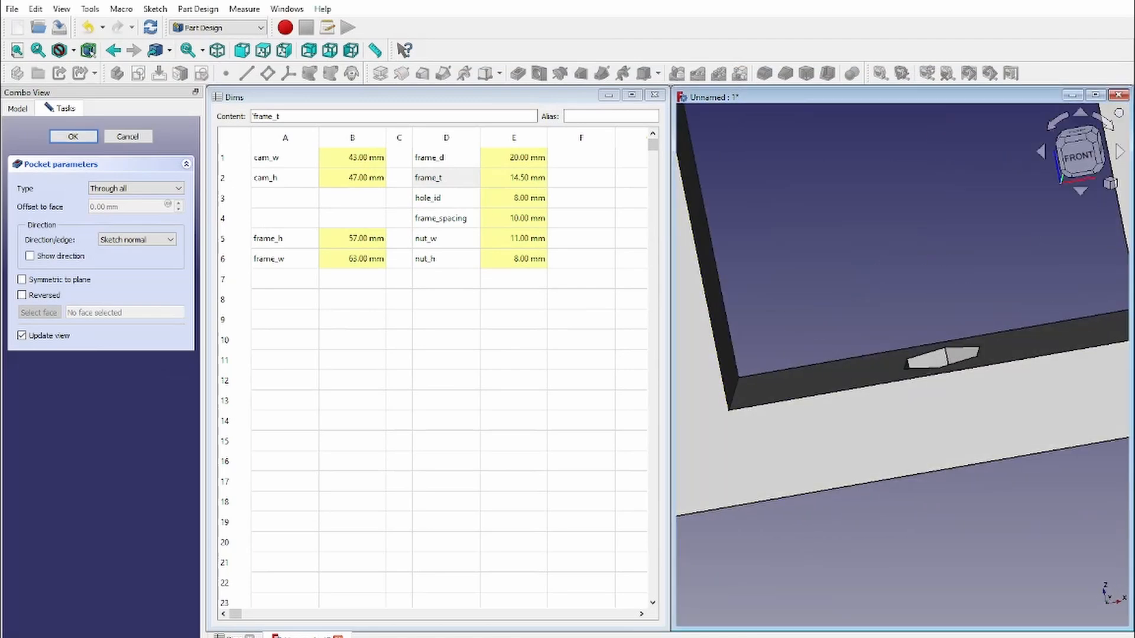
click(131, 136)
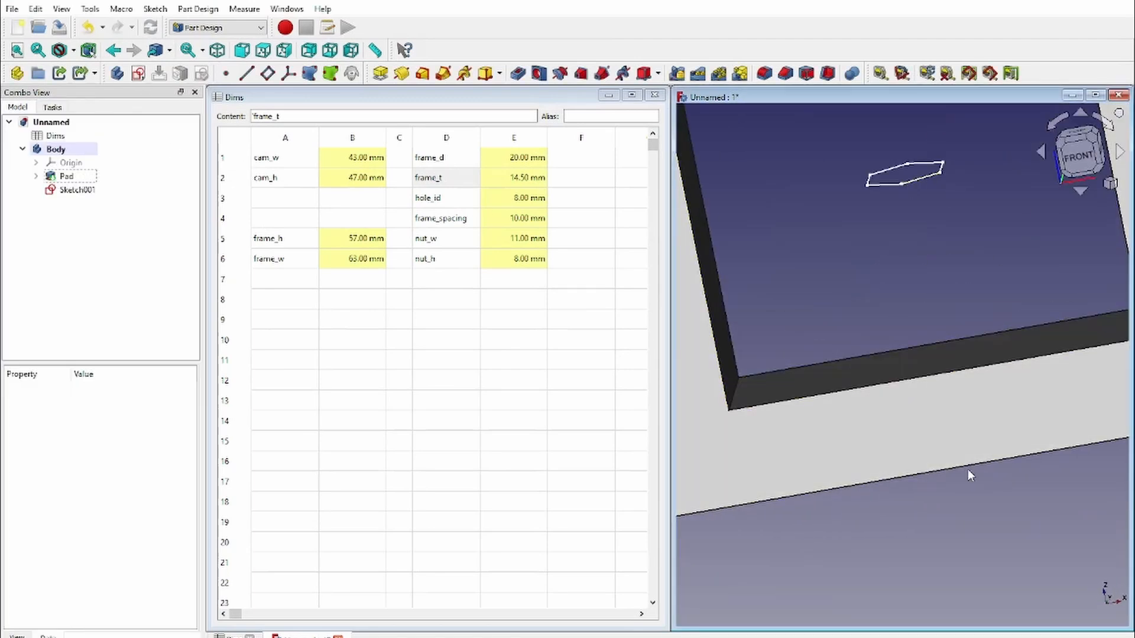
Select the empty cell A7 in the Dims spreadsheet.
mouse_move(967, 469)
middle_down()
mouse_move(999, 419)
mouse_move(930, 349)
mouse_move(818, 275)
mouse_move(991, 469)
mouse_move(816, 272)
mouse_move(975, 378)
mouse_move(891, 418)
mouse_move(874, 397)
mouse_move(902, 392)
mouse_move(907, 346)
middle_up()
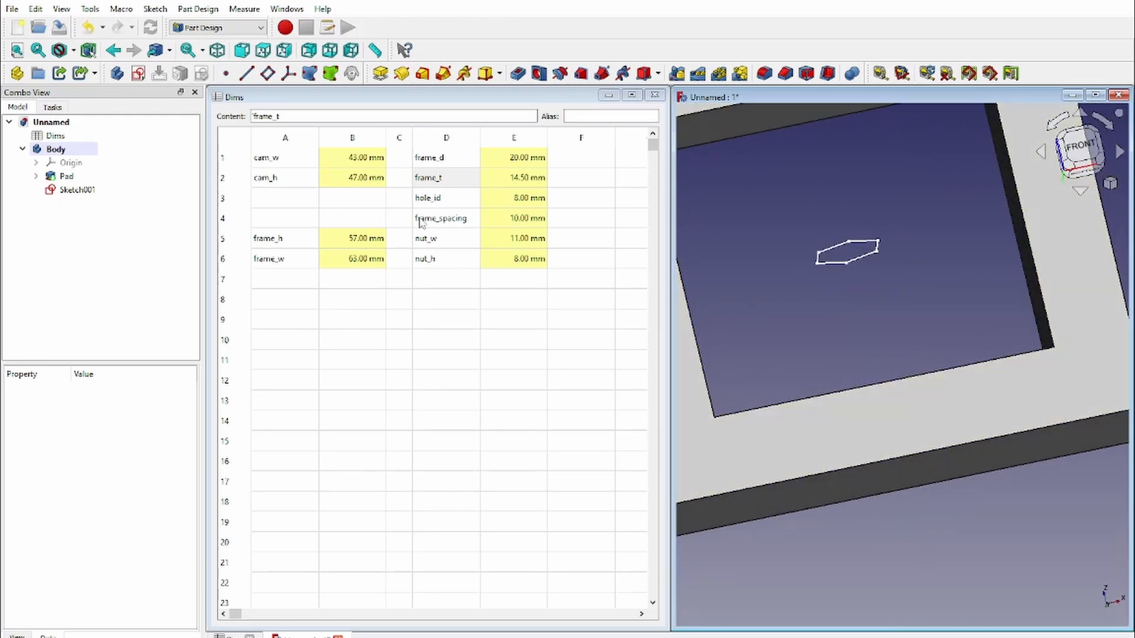
click(295, 278)
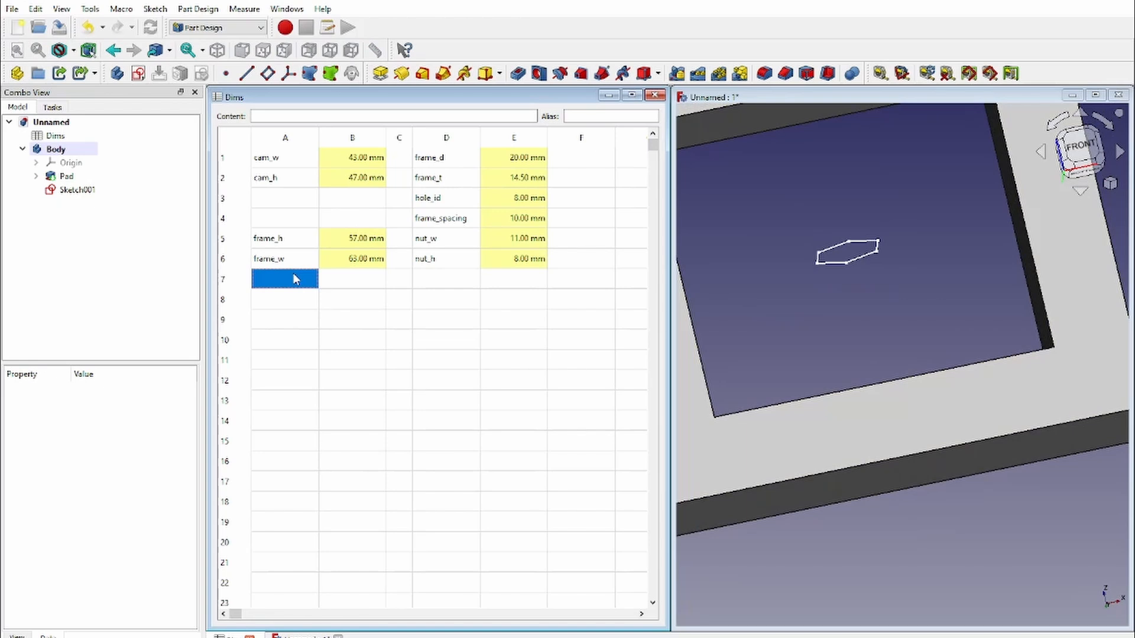
Add a nut_offset row below frame_w in the Dims spreadsheet with the formula =frame_h/2.
text(nut_offset)
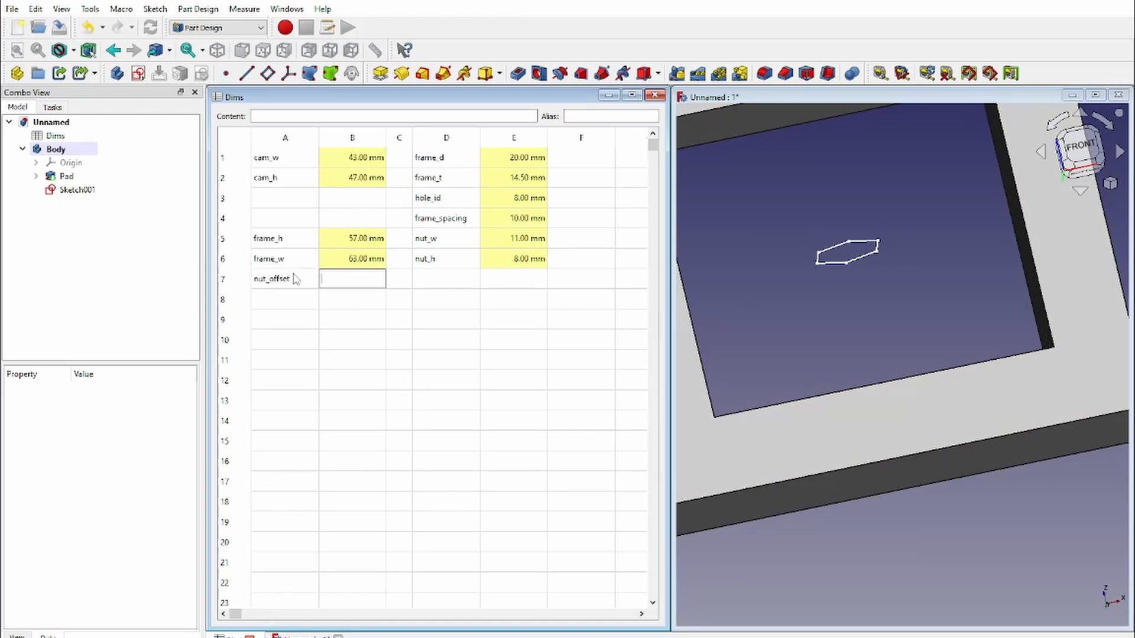
text(=f)
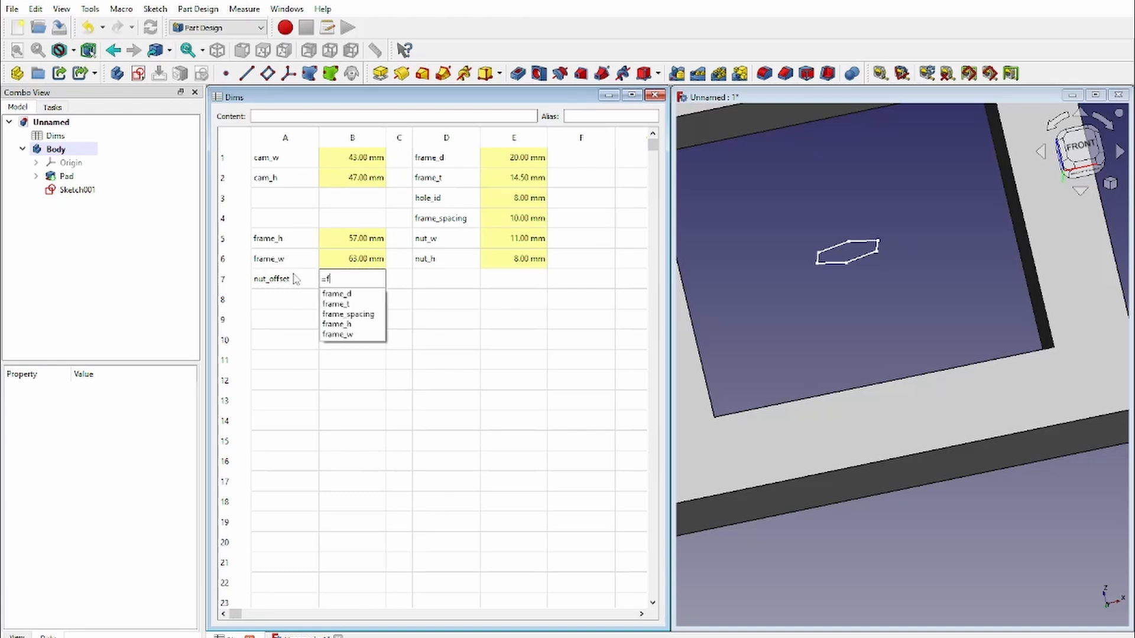
key(Down)
key(Down)
key(Down)
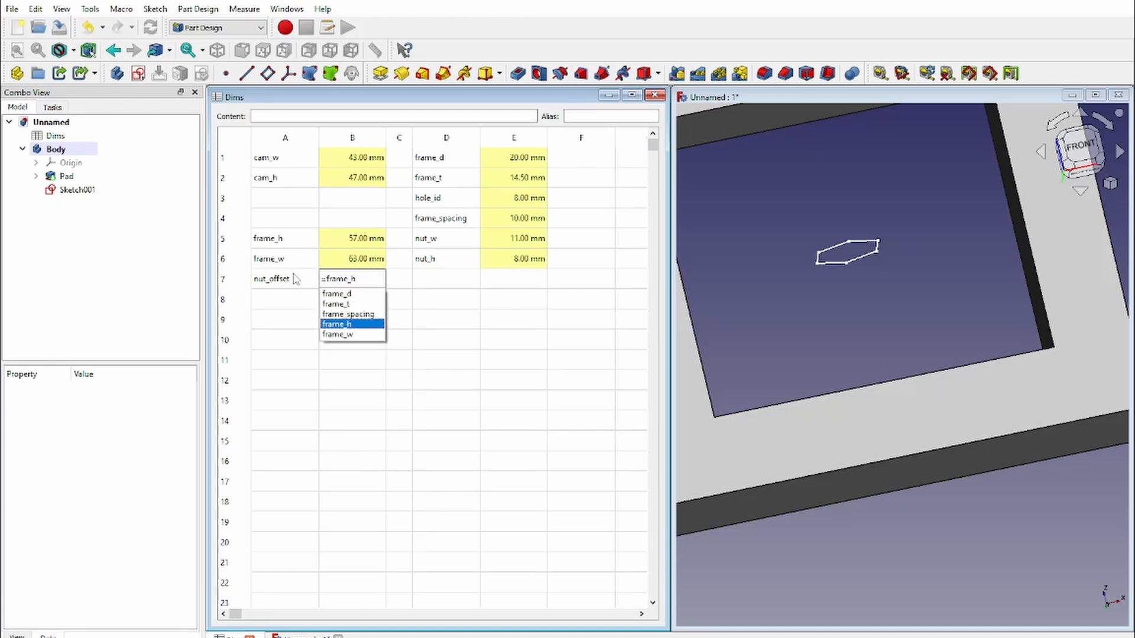
text(/2)
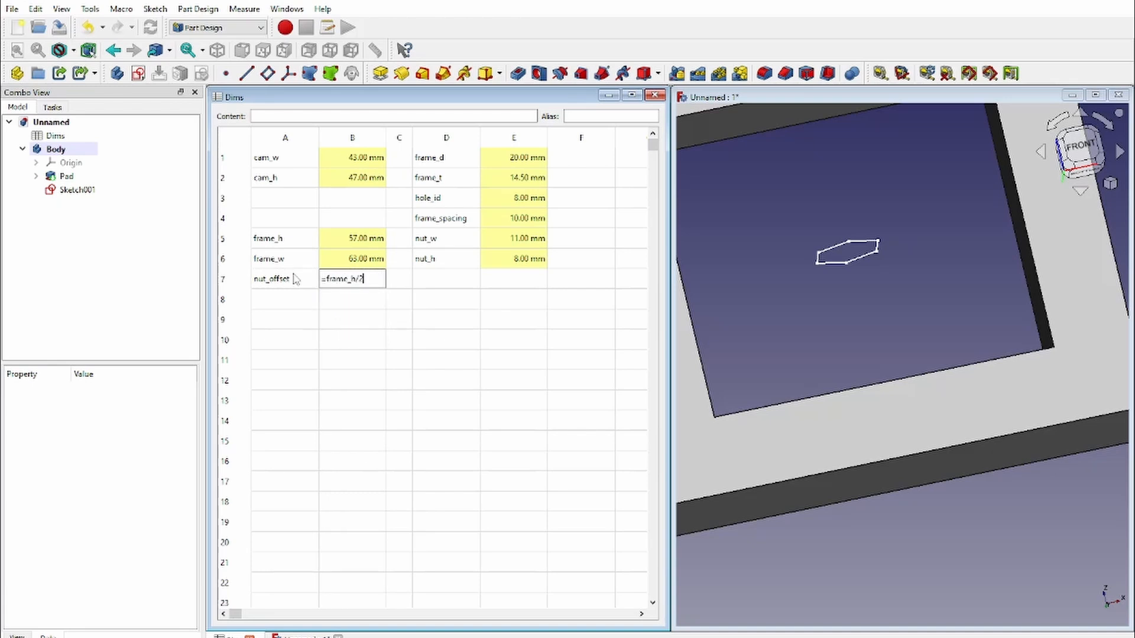
scroll(1018, 329, down, 2)
middle_drag(1002, 304, 893, 271)
click(884, 303)
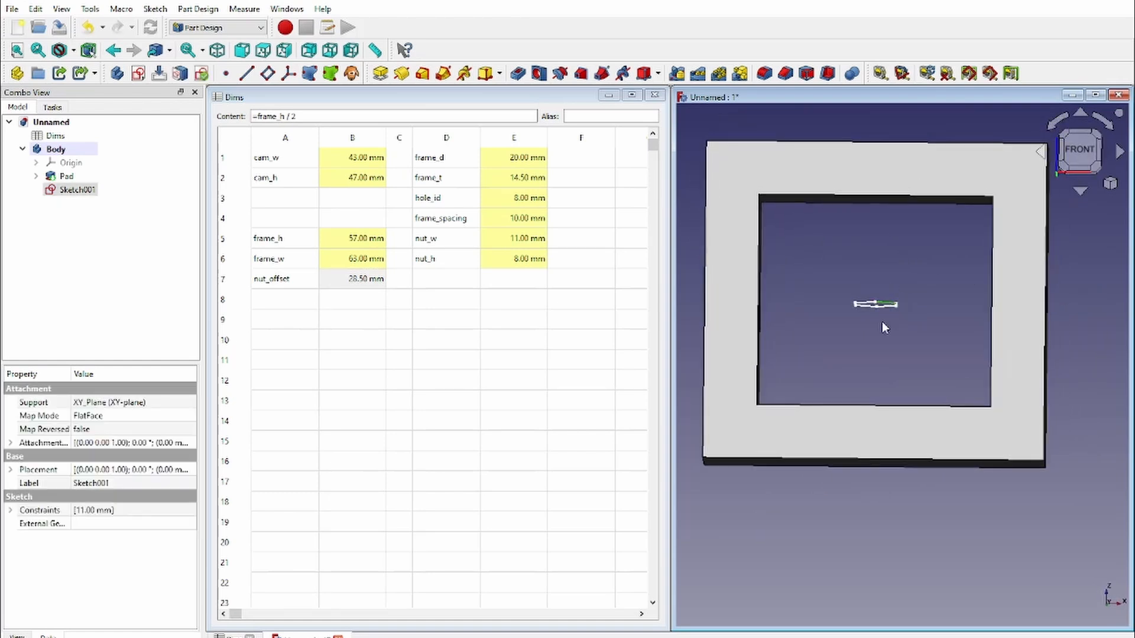
Give the nut_offset value cell in row 7 the alias nut_offset.
middle_drag(878, 311, 875, 311)
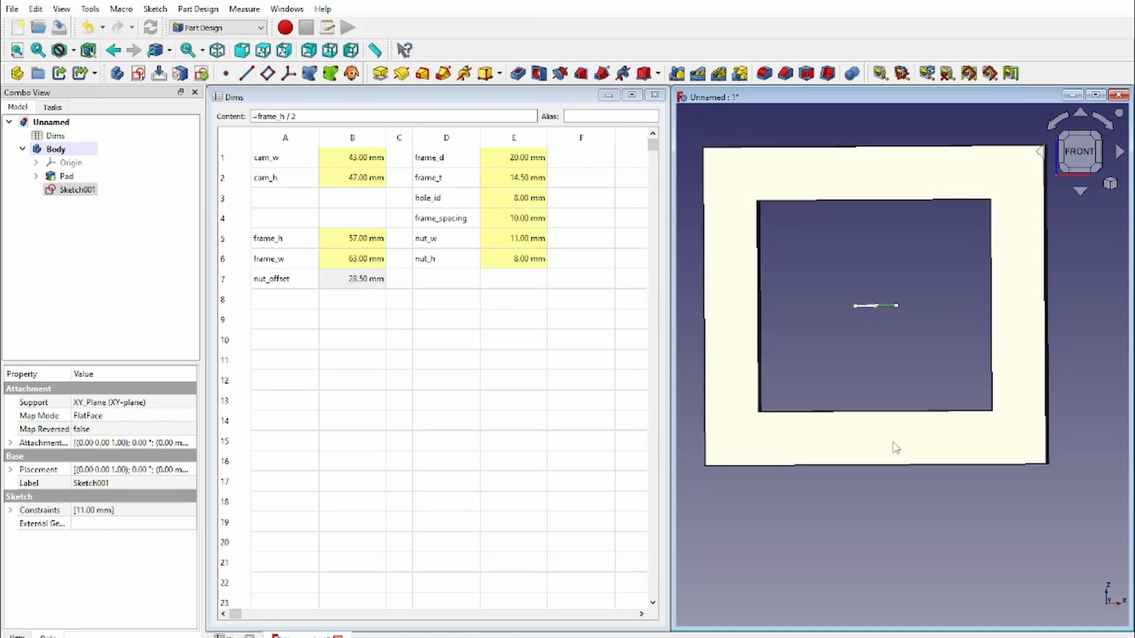
scroll(851, 542, down, 4)
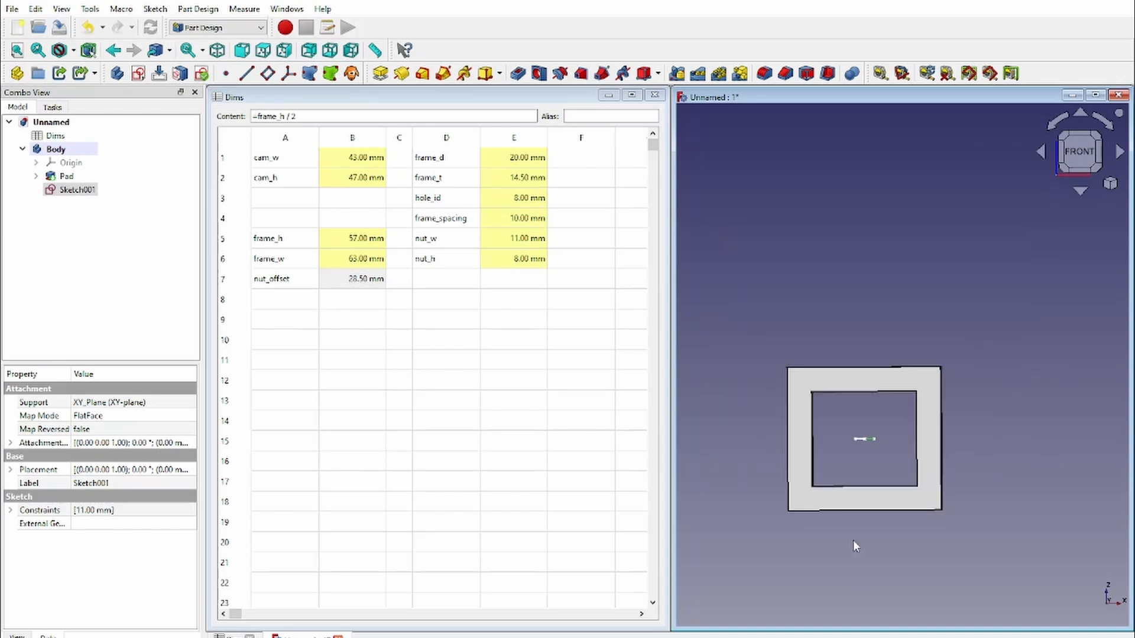
middle_drag(873, 473, 855, 388)
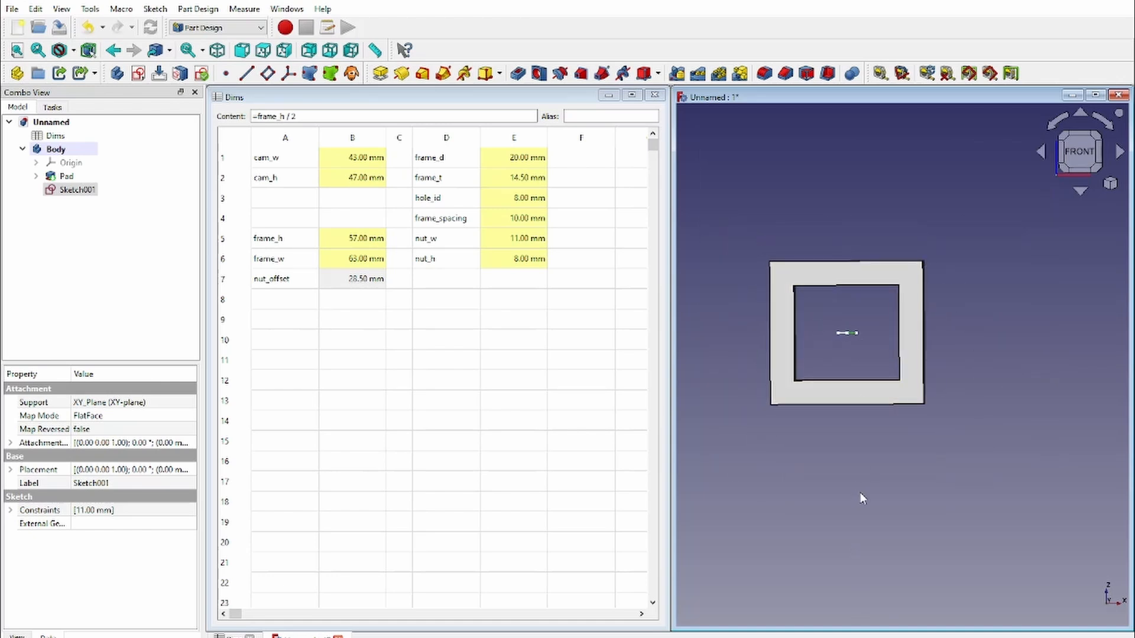
scroll(846, 341, up, 3)
scroll(848, 423, up, 3)
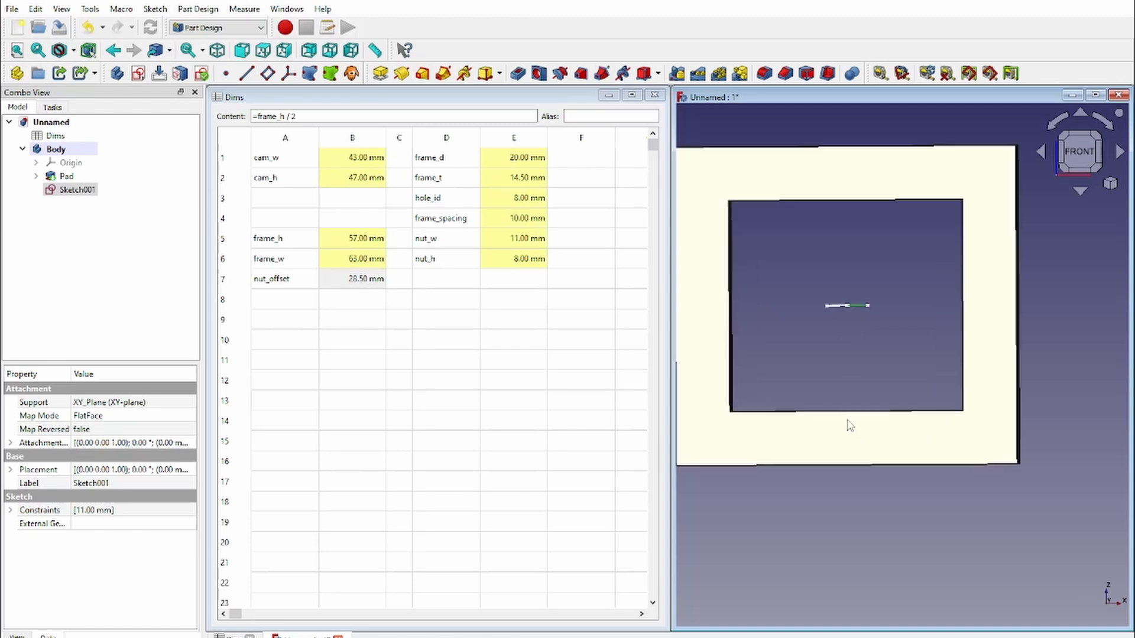
middle_drag(833, 397, 880, 432)
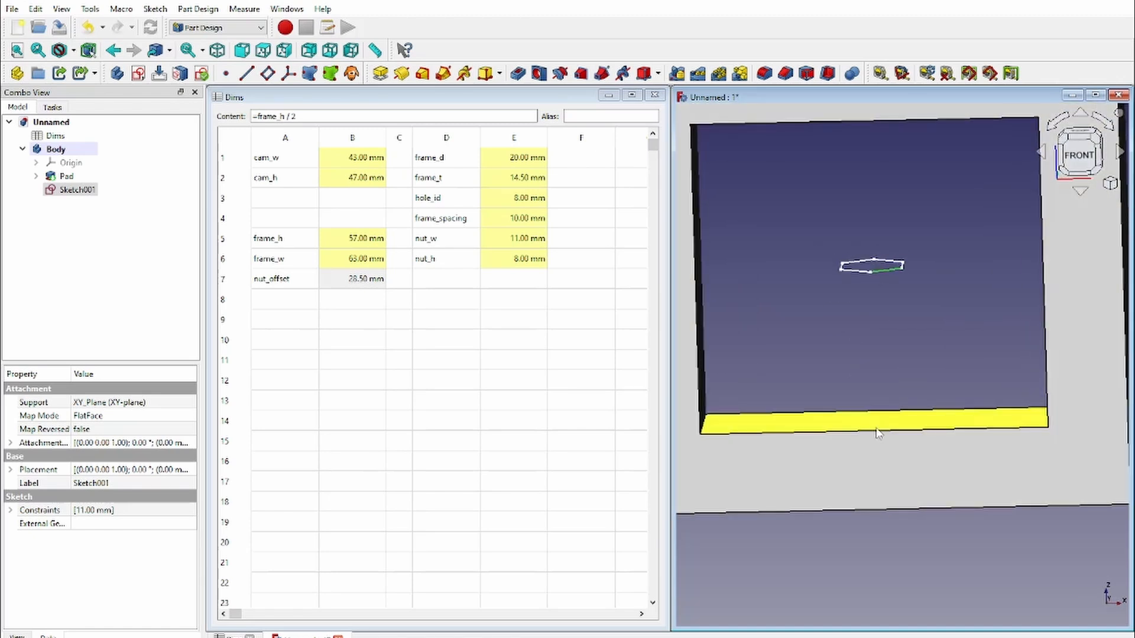
click(372, 279)
click(606, 117)
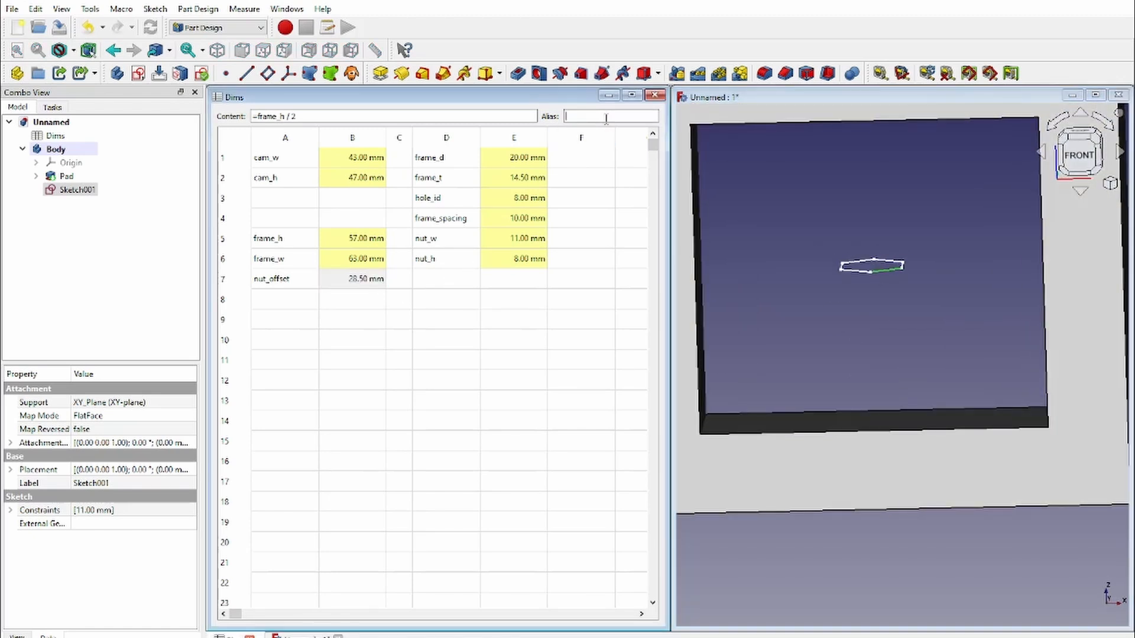
text(nut_offset)
key(Return)
Set the attachment z position of Sketch001 to the expression -<<Dims>>.nut_offset.
click(65, 189)
click(9, 443)
click(24, 484)
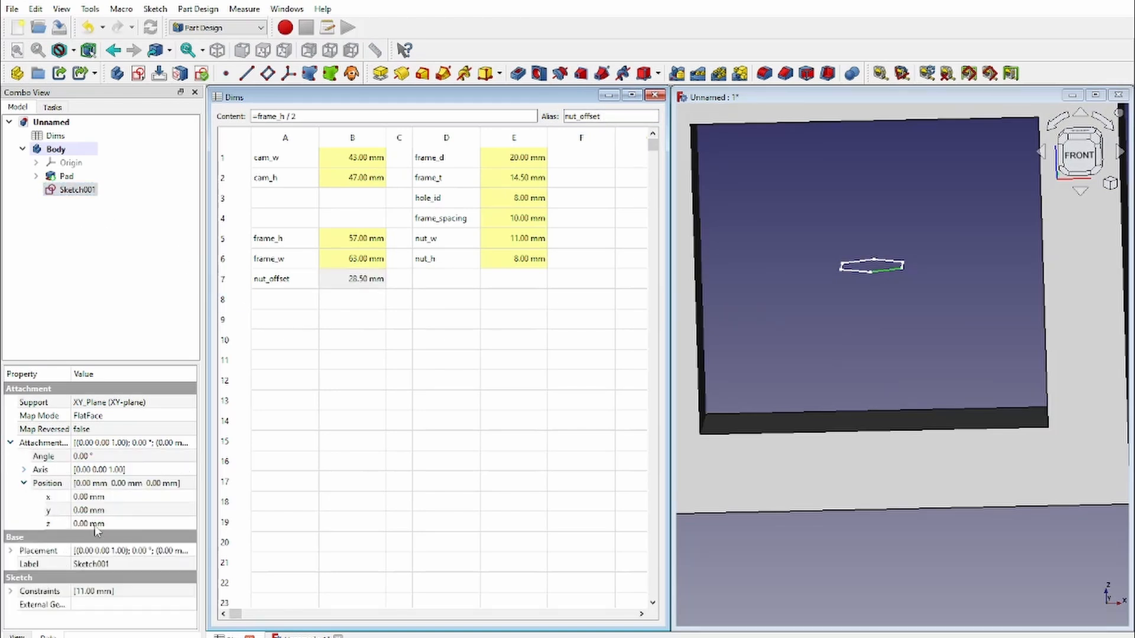
click(99, 524)
click(179, 522)
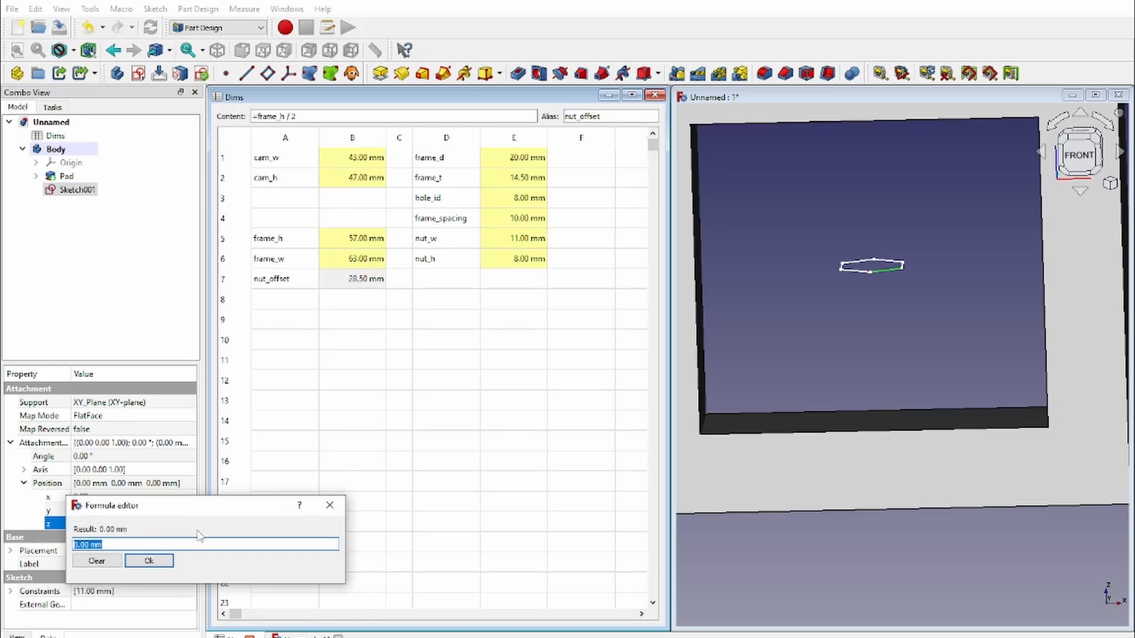
text(-dims)
key(Down)
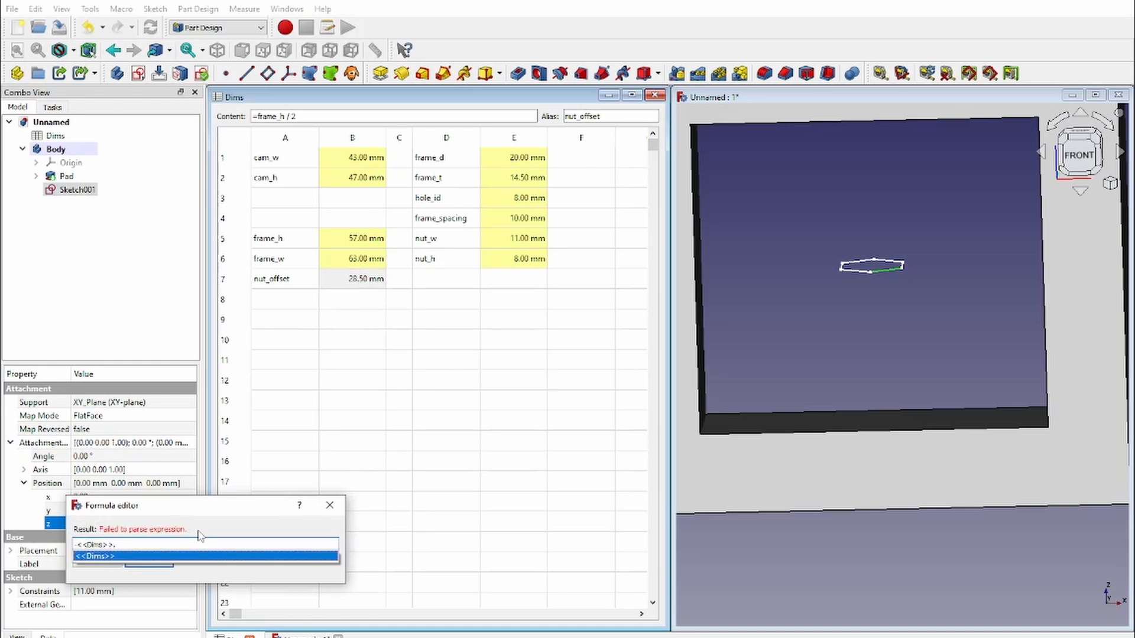
text(nut)
key(Up)
key(Return)
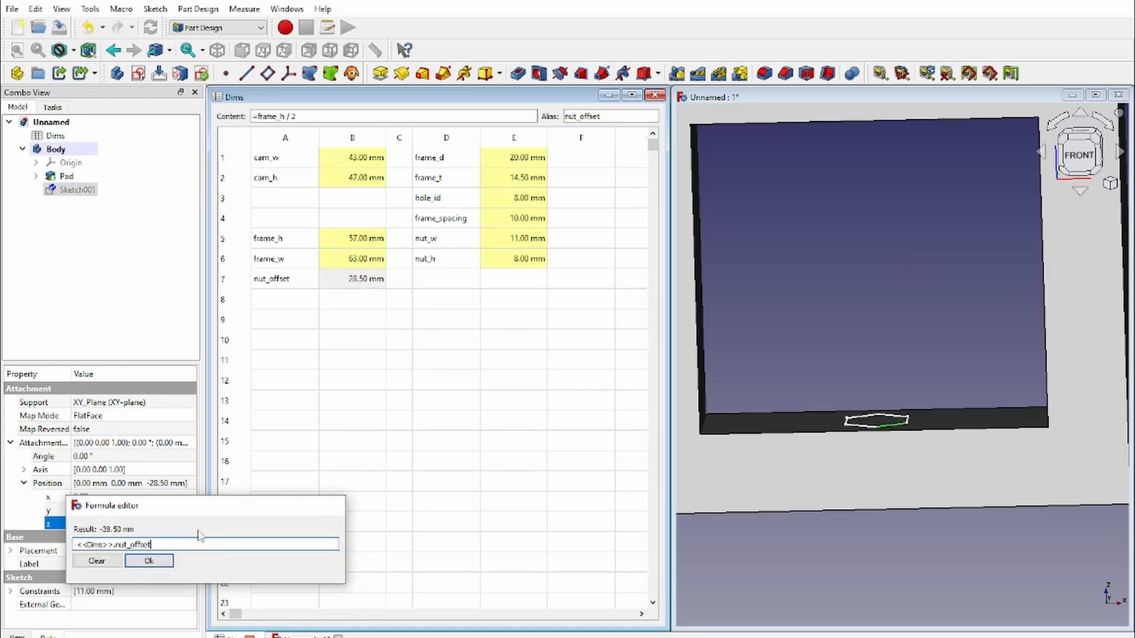
key(Return)
Extend the nut_offset formula in the Dims spreadsheet to =frame_h / 2 + frame_t.
click(910, 387)
scroll(910, 386, up, 3)
middle_drag(910, 386, 907, 566)
middle_drag(955, 510, 905, 509)
middle_drag(826, 531, 940, 380)
middle_drag(948, 512, 867, 325)
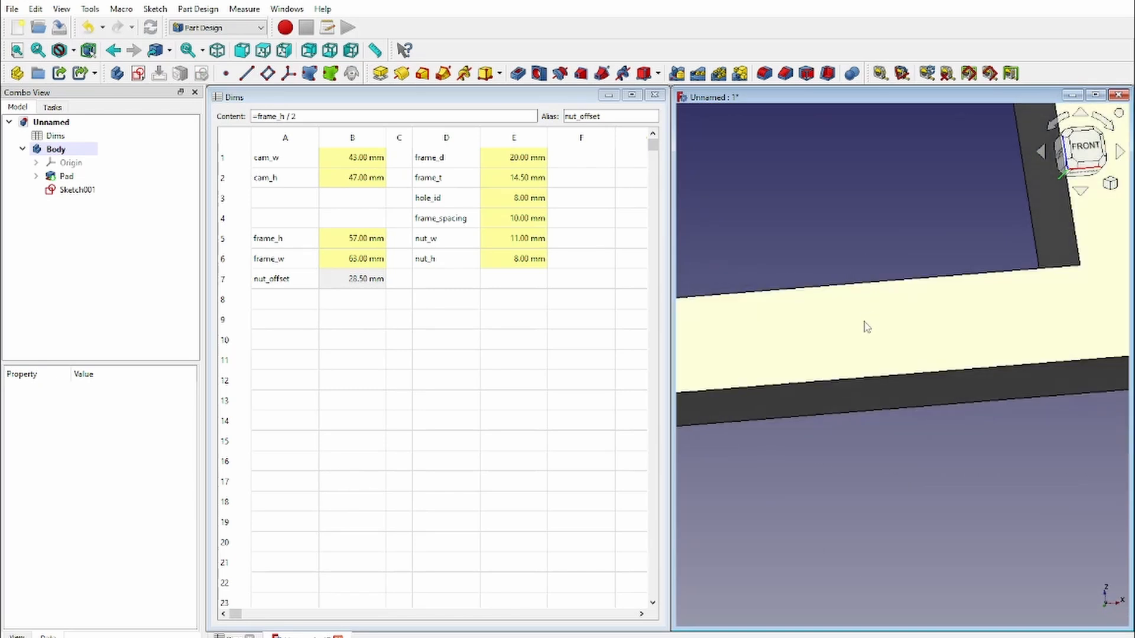
click(512, 264)
middle_drag(779, 382, 856, 230)
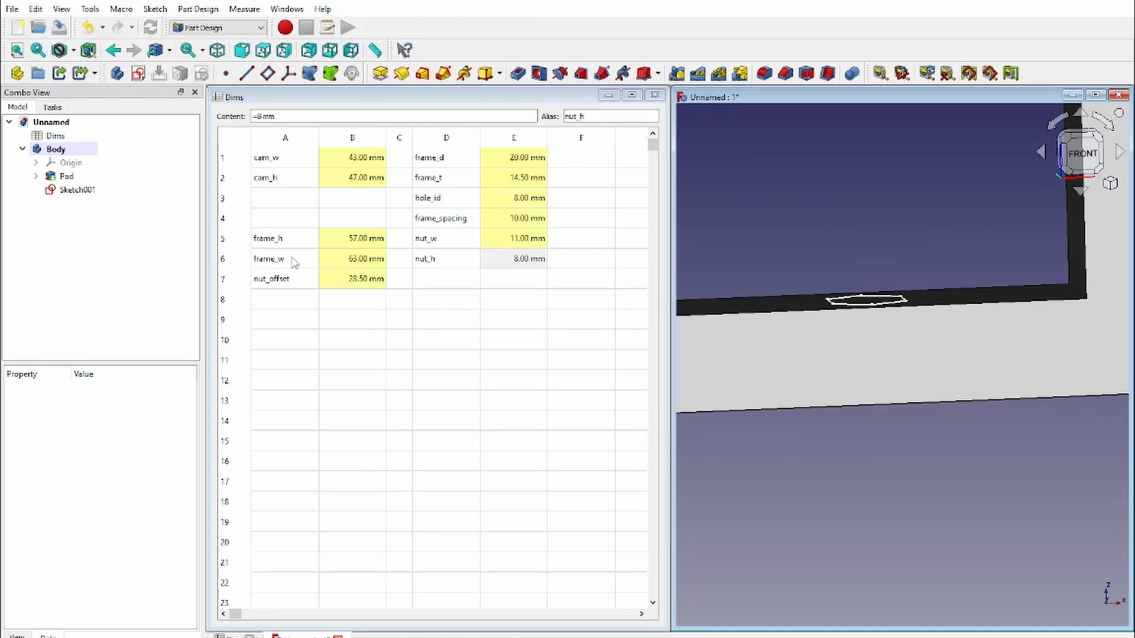
click(300, 280)
click(354, 279)
click(340, 114)
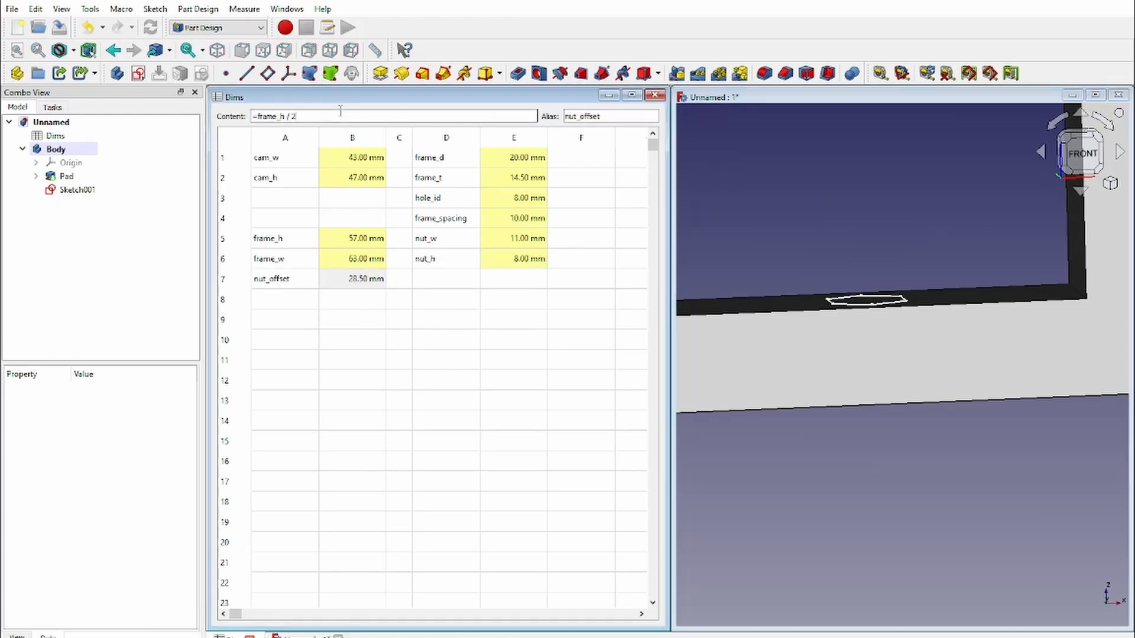
text(+ fram)
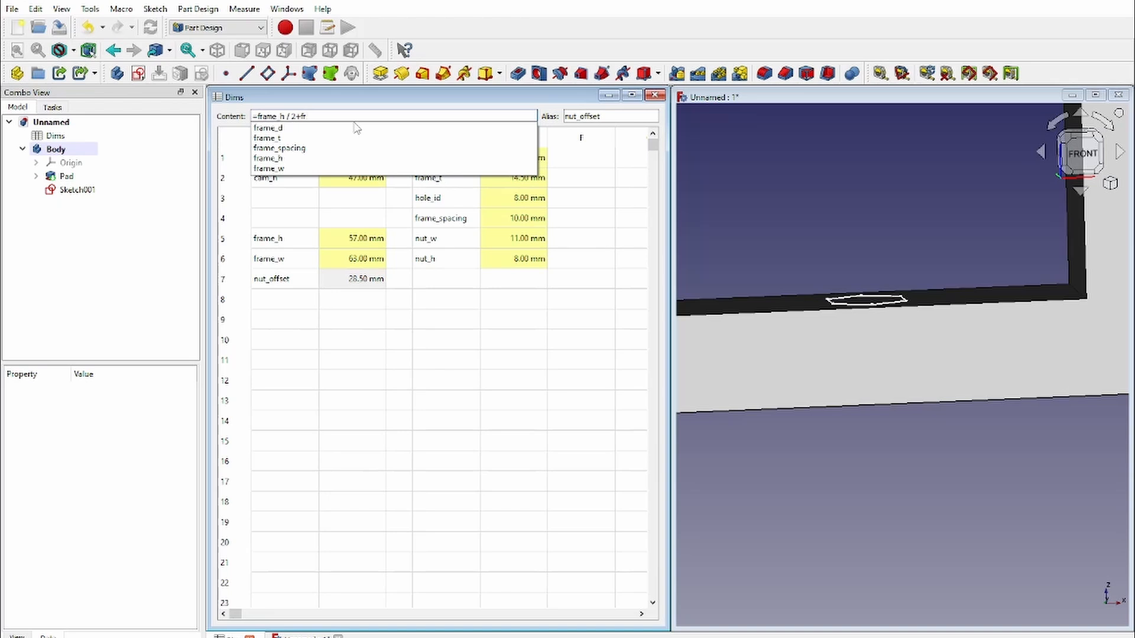
text(e_t)
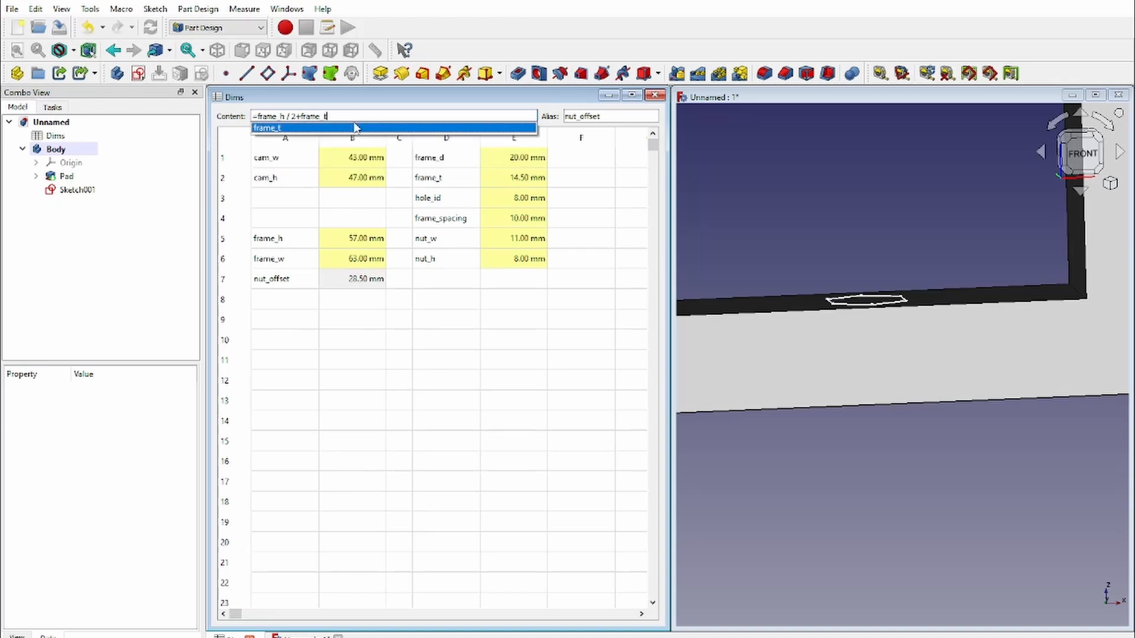
key(Return)
click(530, 374)
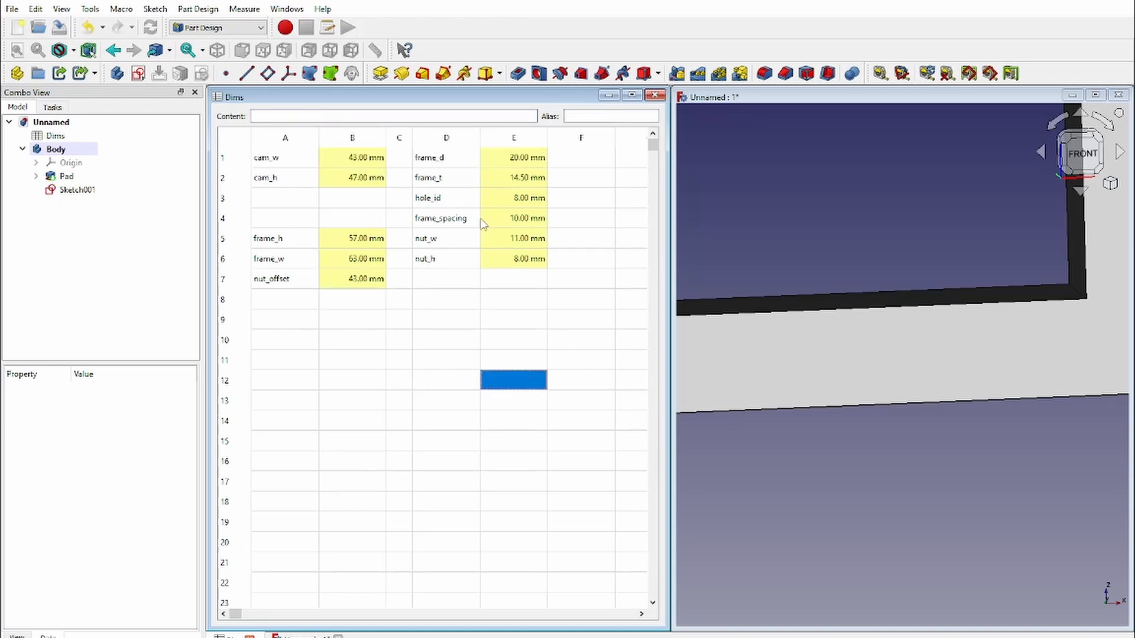
Start a Pocket from the hexagonal nut sketch and reverse its direction so it cuts into the frame's lower bar.
click(370, 286)
mouse_move(790, 467)
middle_down()
mouse_move(818, 432)
mouse_move(845, 437)
mouse_move(875, 418)
mouse_move(866, 506)
mouse_move(962, 487)
mouse_move(866, 459)
mouse_move(926, 373)
middle_up()
click(513, 69)
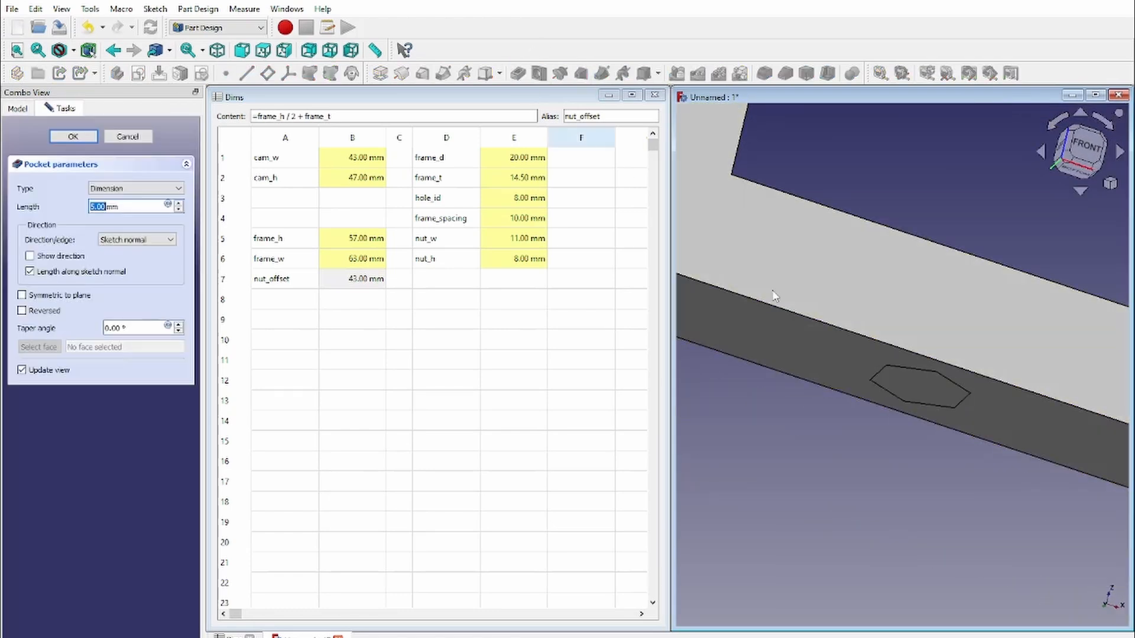
click(22, 310)
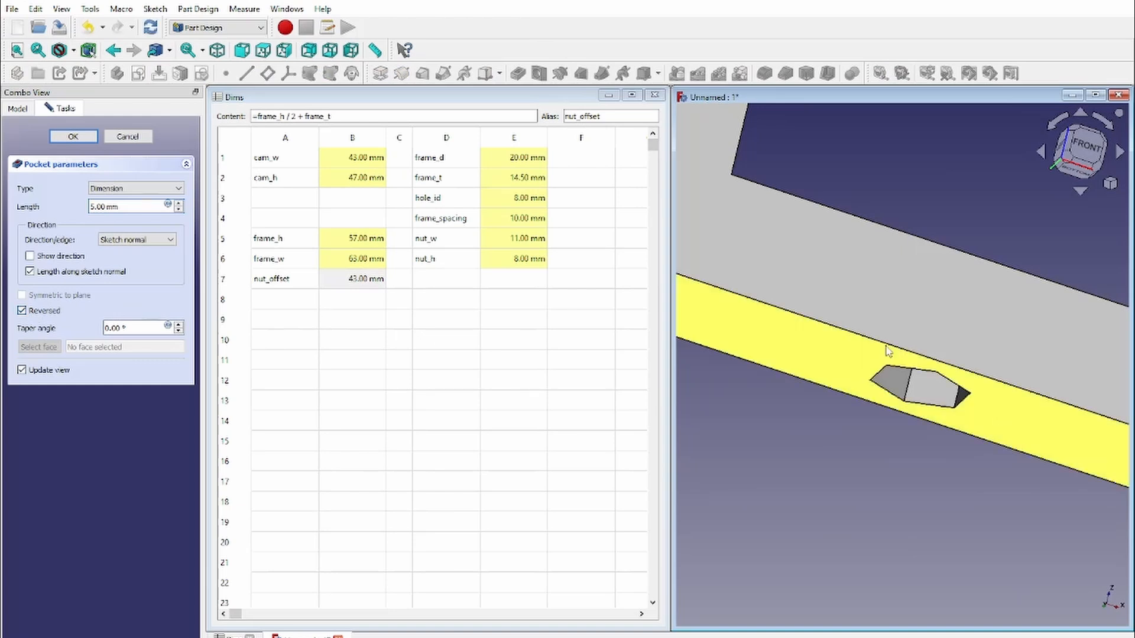
click(22, 310)
key(1)
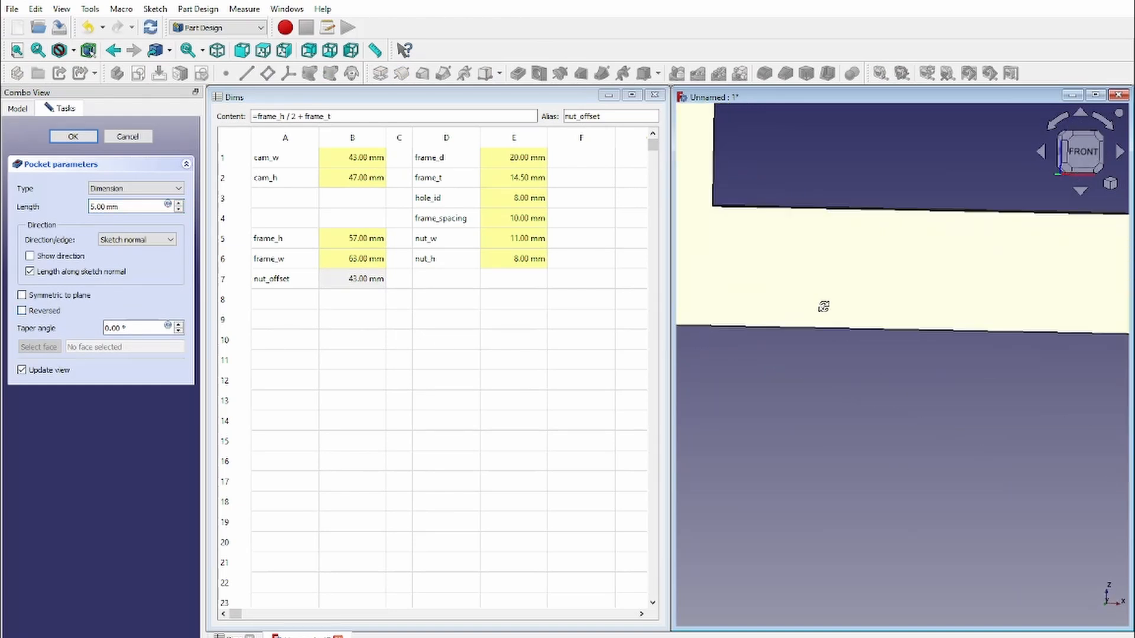
scroll(941, 318, down, 5)
scroll(851, 372, up, 3)
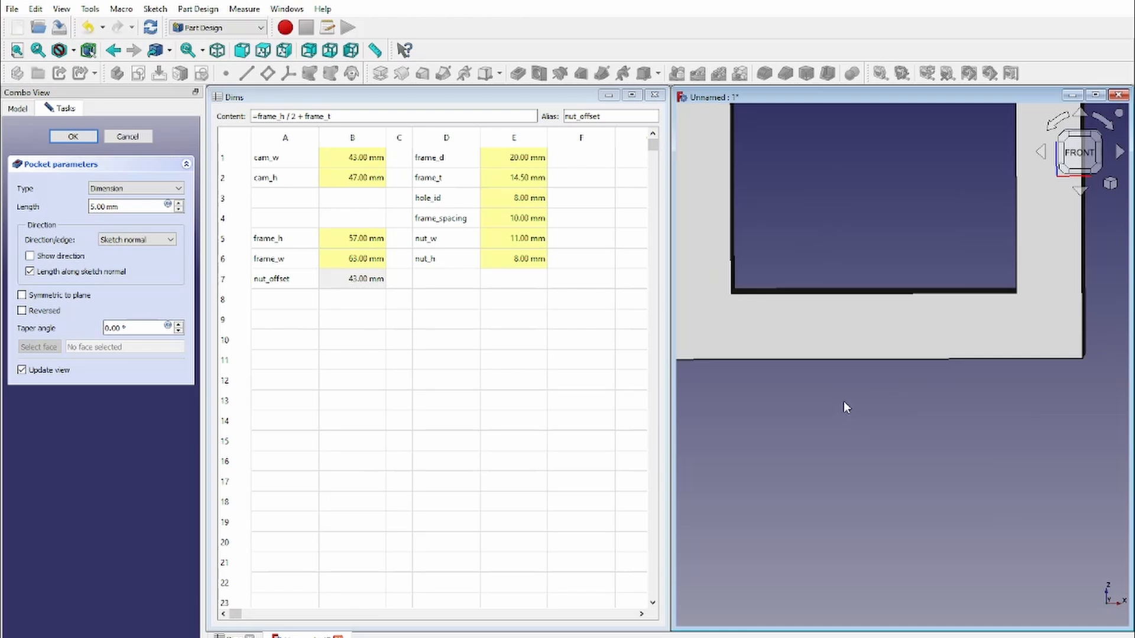
middle_drag(890, 378, 1016, 393)
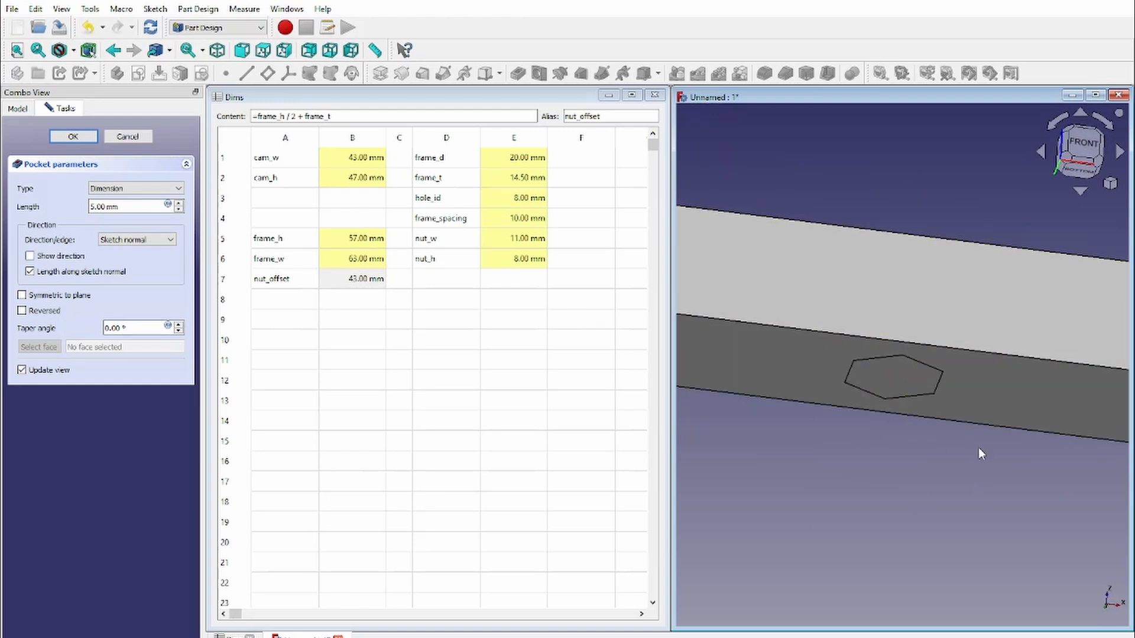
click(43, 314)
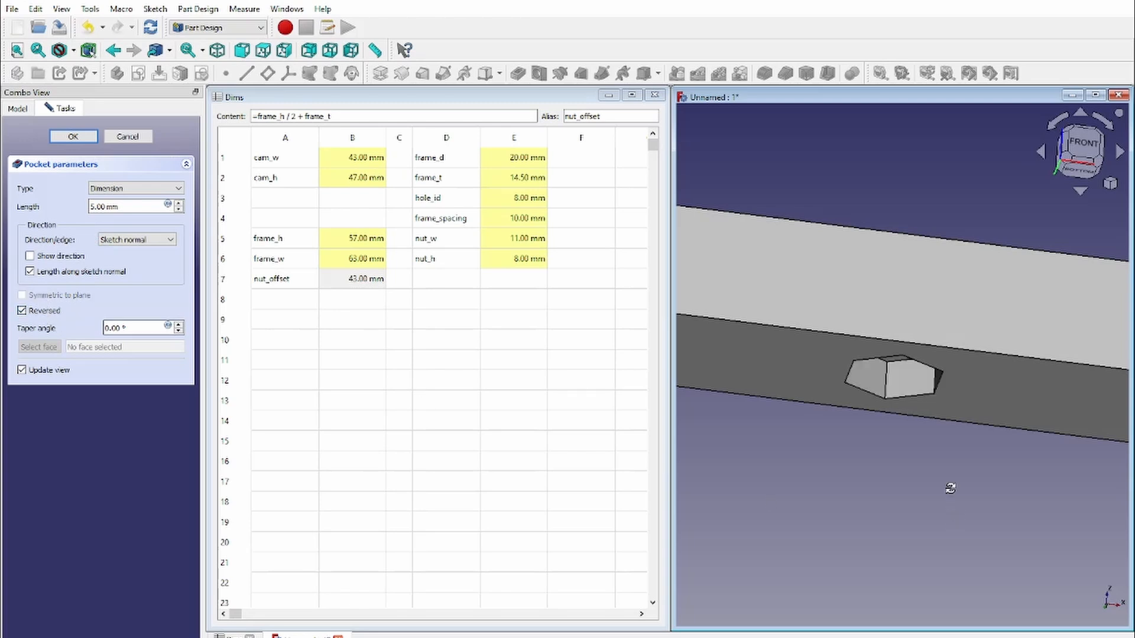
middle_drag(950, 489, 902, 456)
click(168, 205)
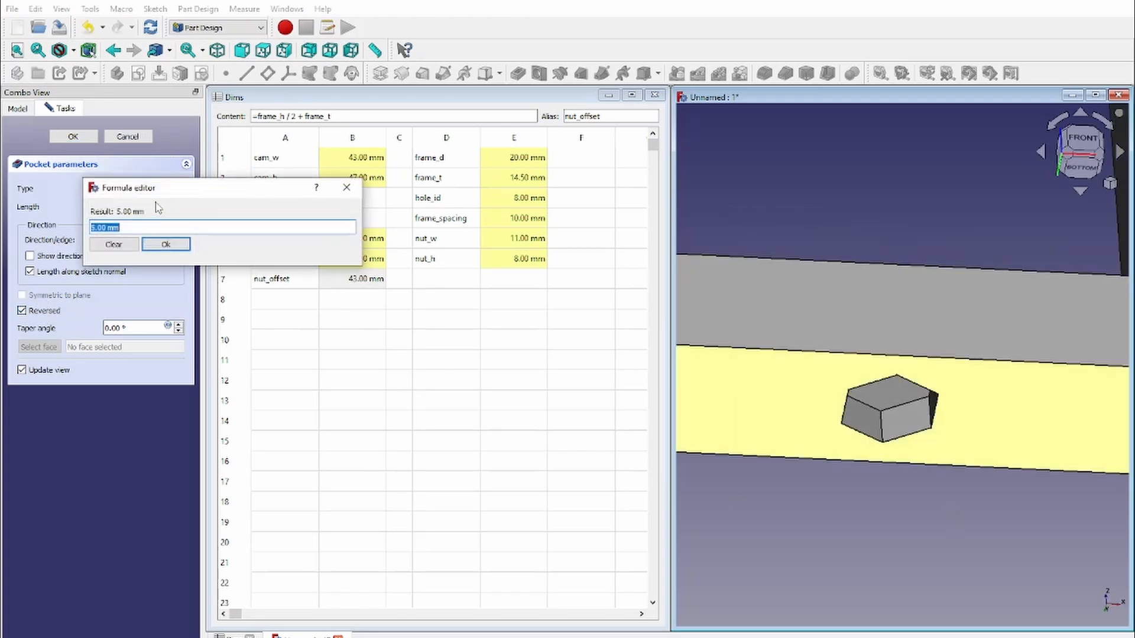
click(346, 187)
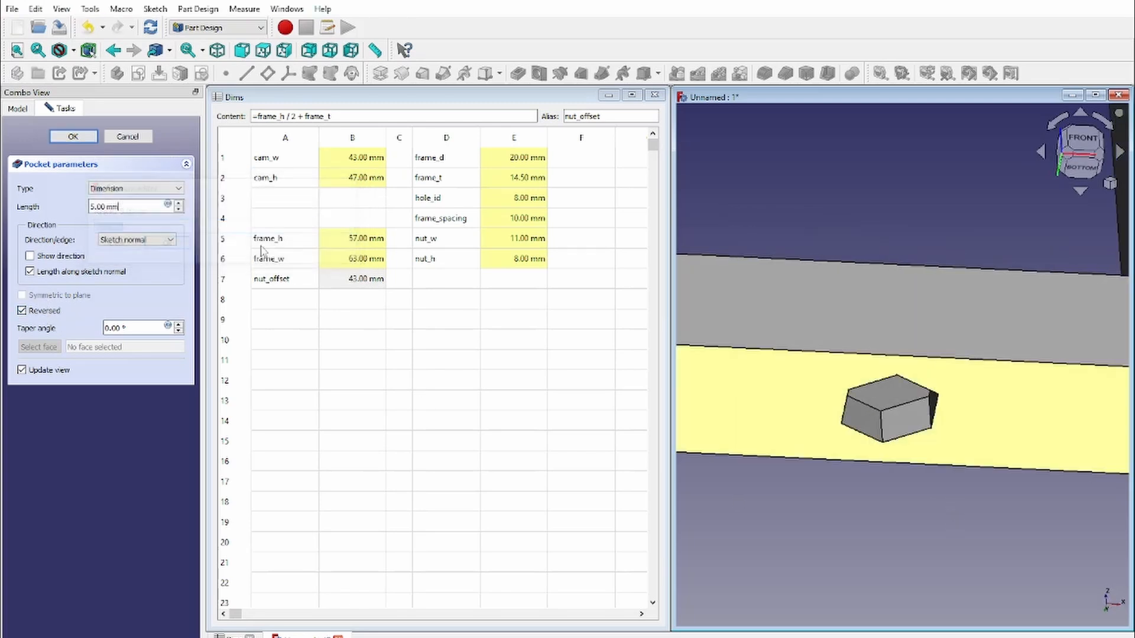
click(168, 326)
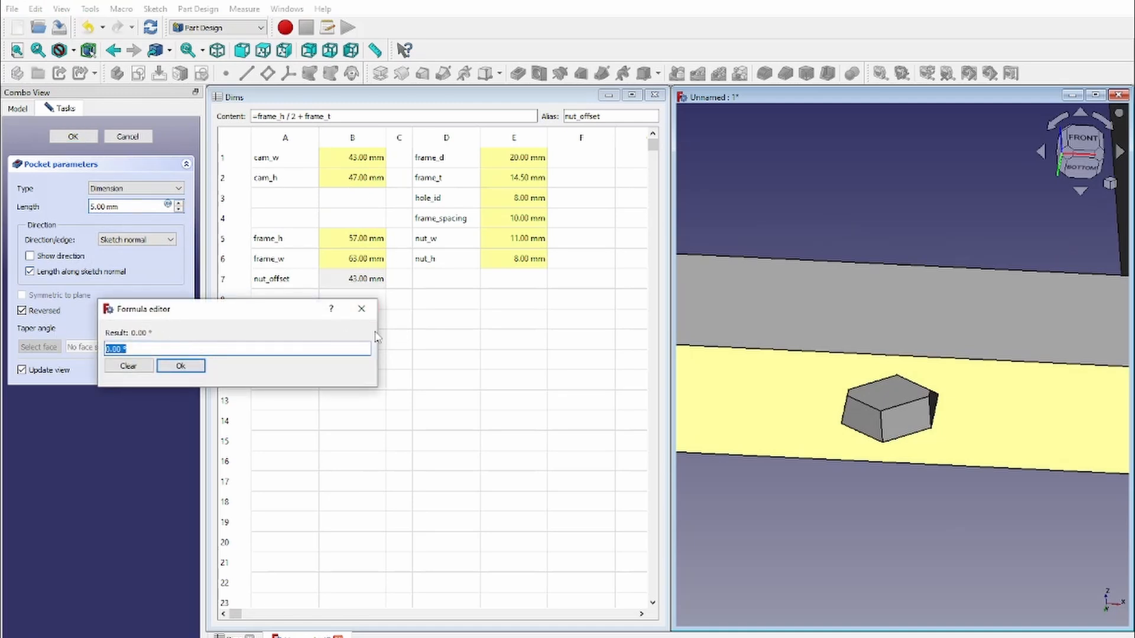
click(361, 308)
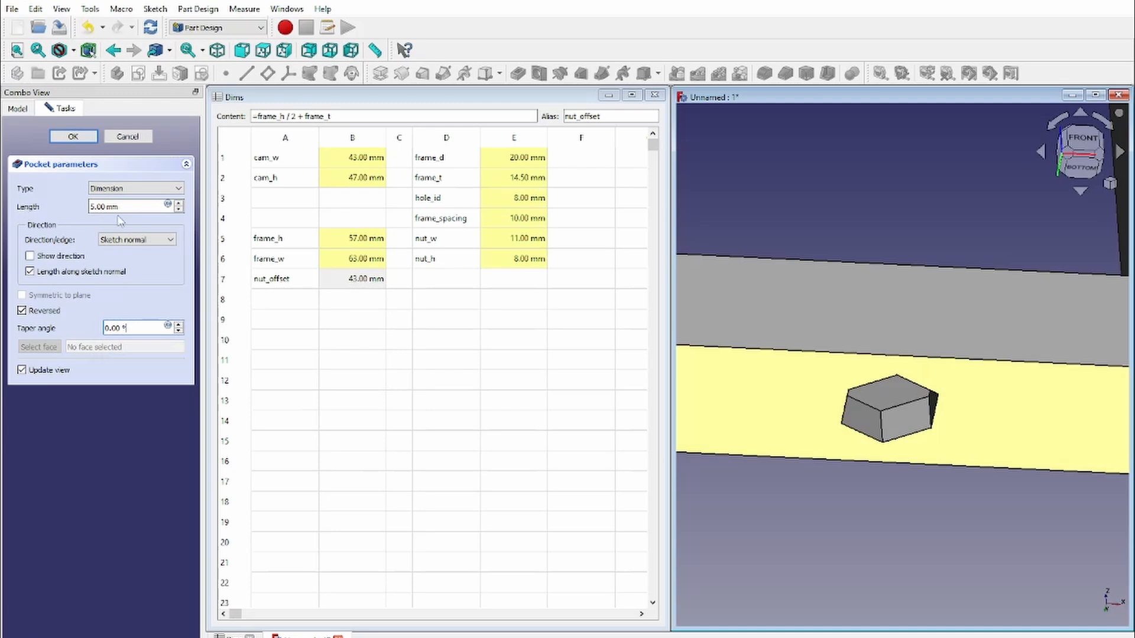
Link the pocket's length to the expression <<Dims>>.nut_h and finish the hexagonal pocket.
click(168, 205)
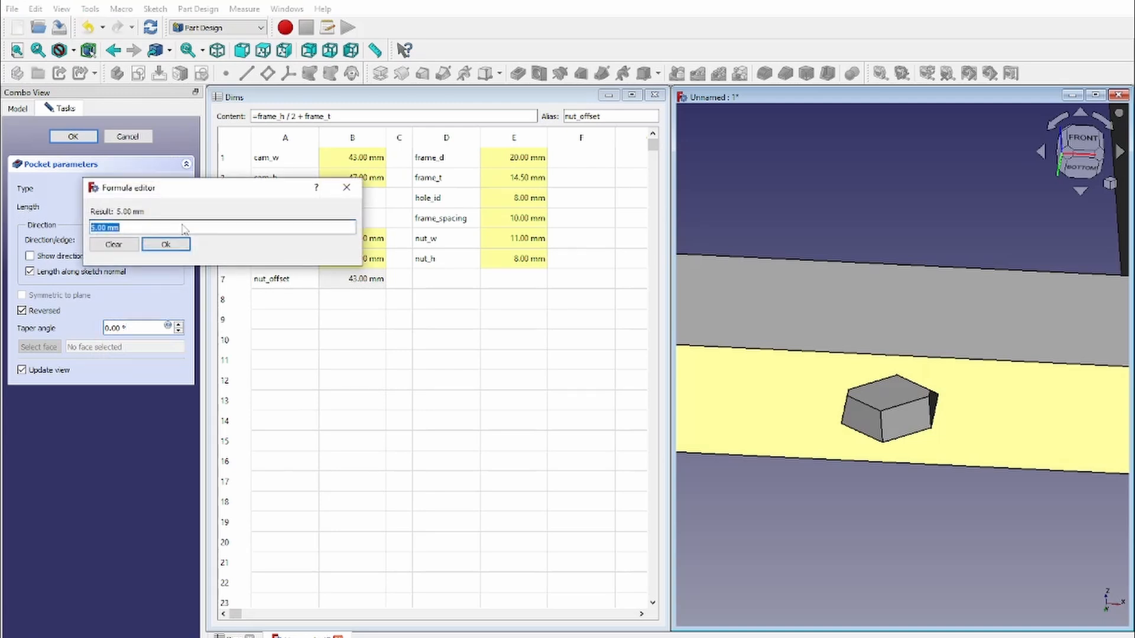
text(Dims)
key(Down)
text(nut)
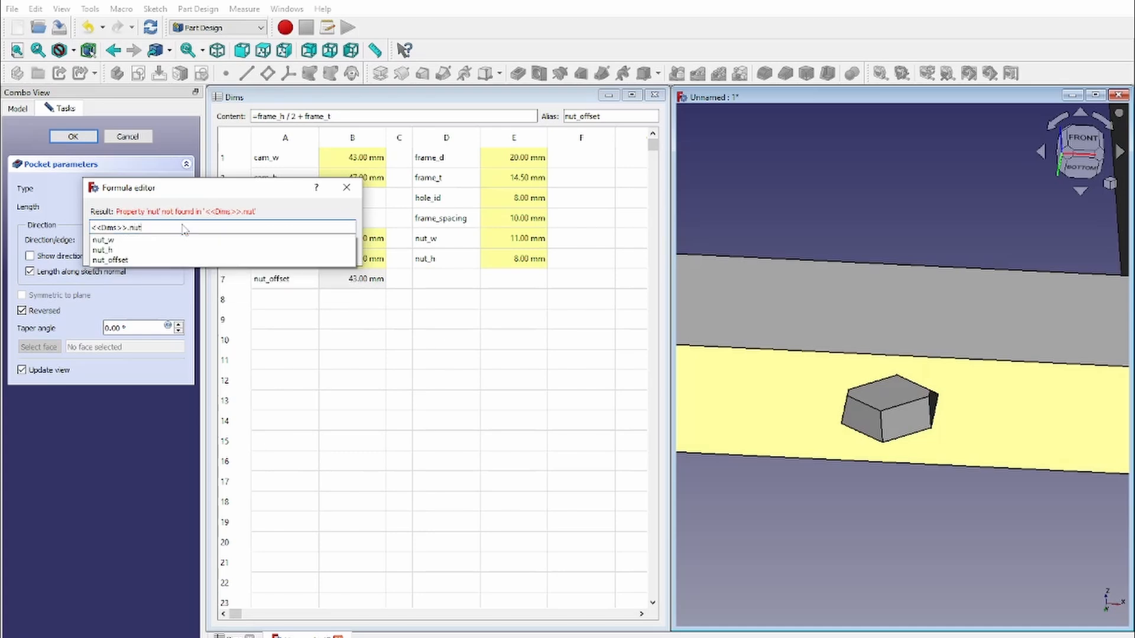
key(Down)
key(Down)
key(Return)
key(Return)
key(Return)
scroll(758, 349, down, 3)
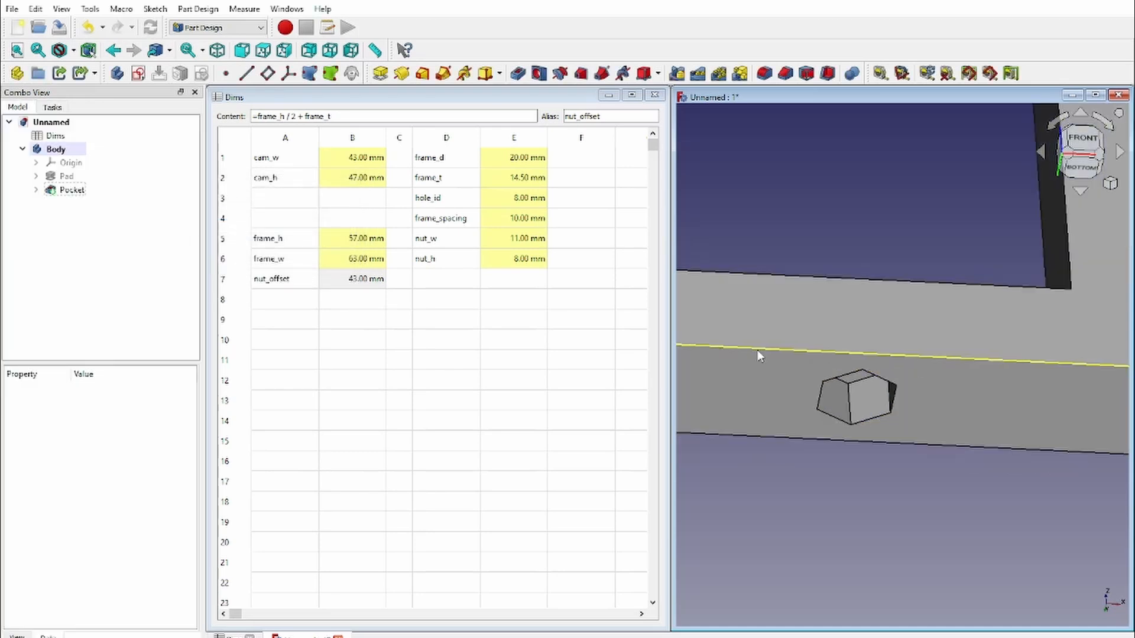
middle_drag(821, 381, 893, 370)
scroll(829, 435, up, 3)
middle_drag(829, 435, 819, 355)
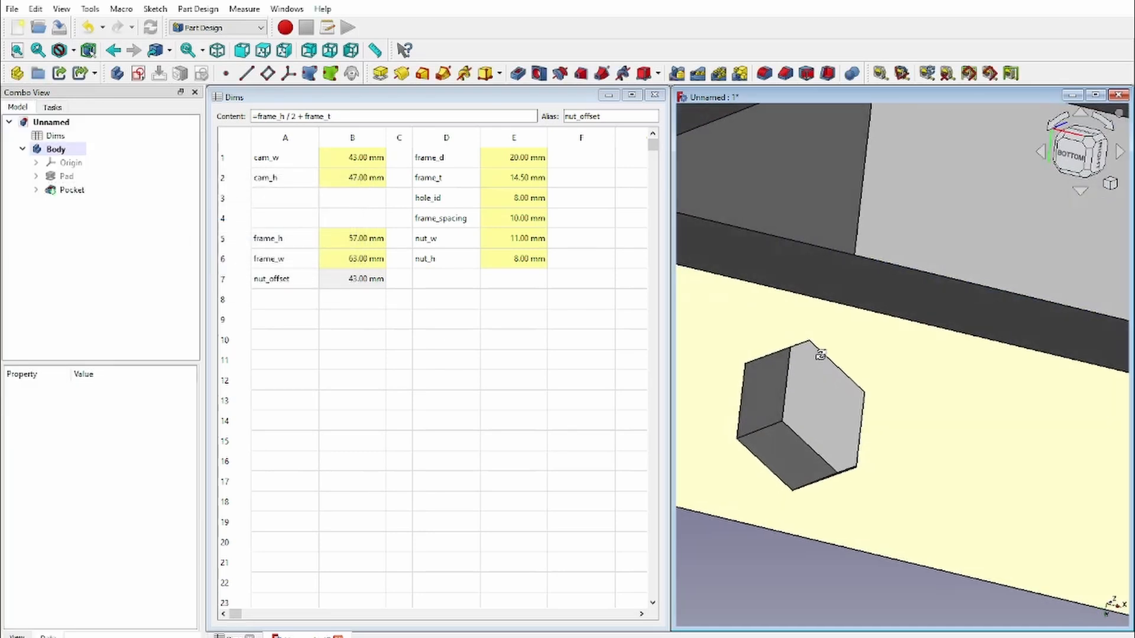
Create a new sketch on the body's XY plane.
scroll(824, 301, down, 3)
middle_drag(826, 303, 893, 283)
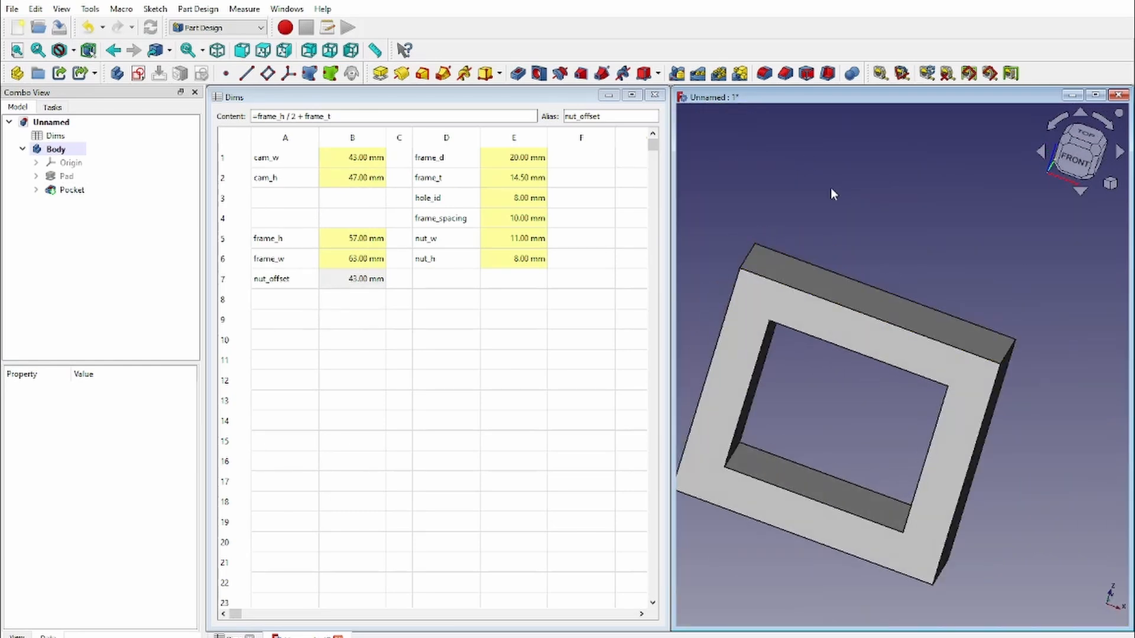
middle_drag(834, 193, 880, 270)
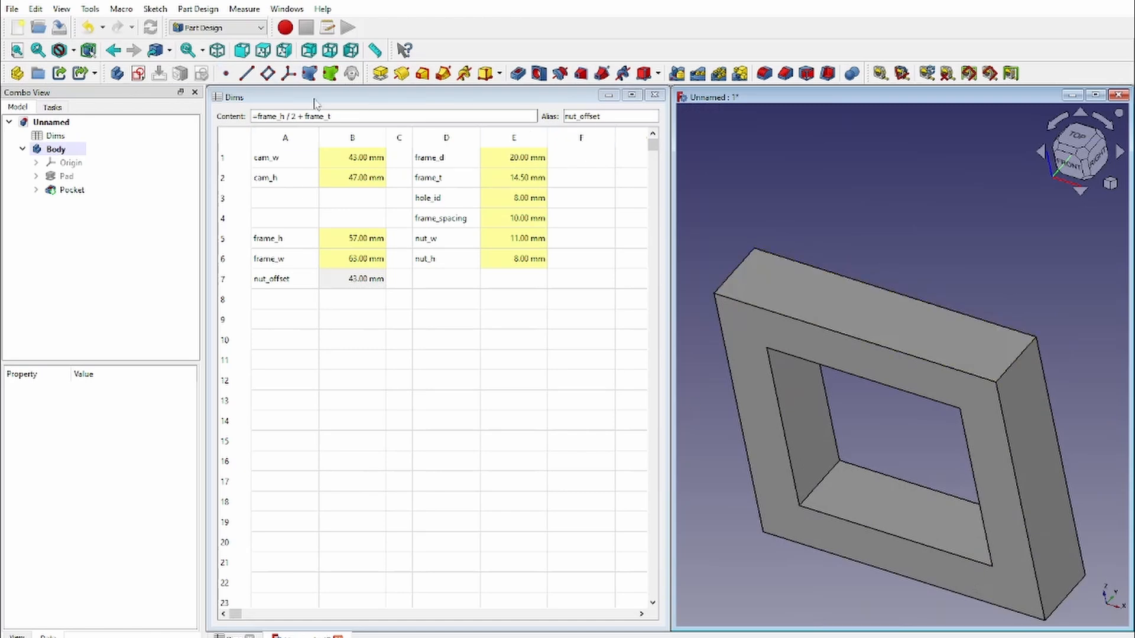
click(139, 75)
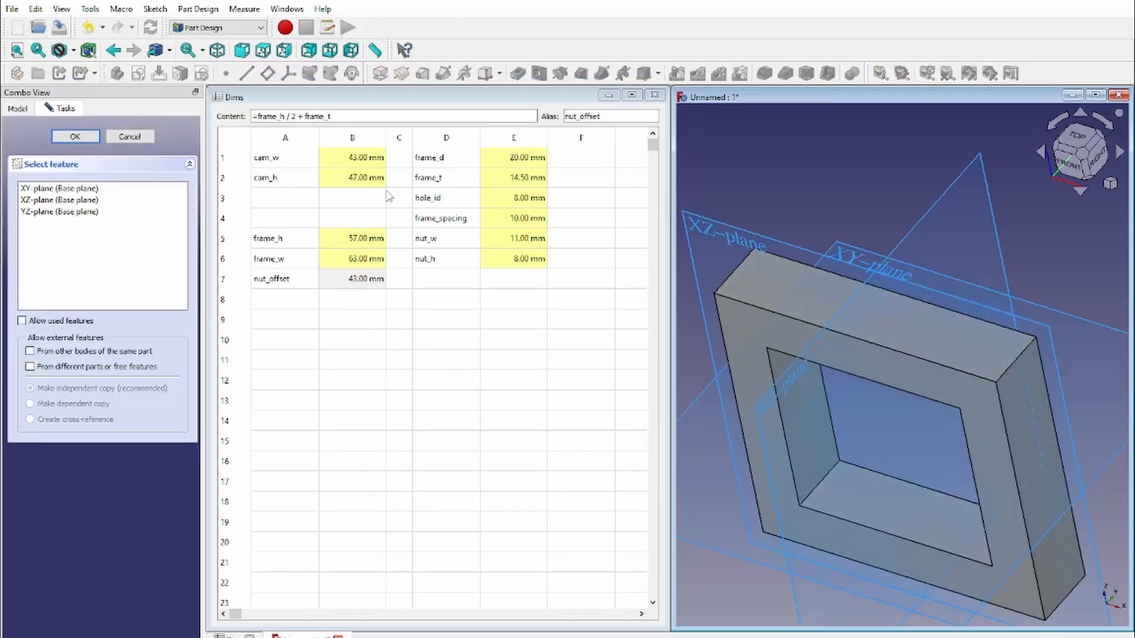
click(1079, 326)
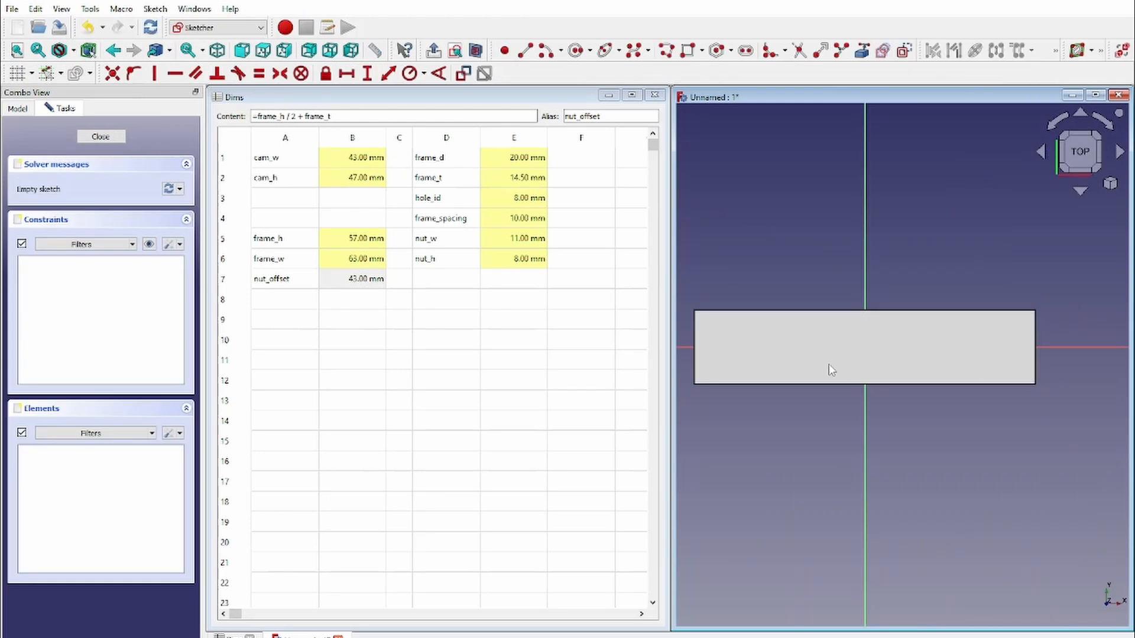
scroll(842, 355, up, 3)
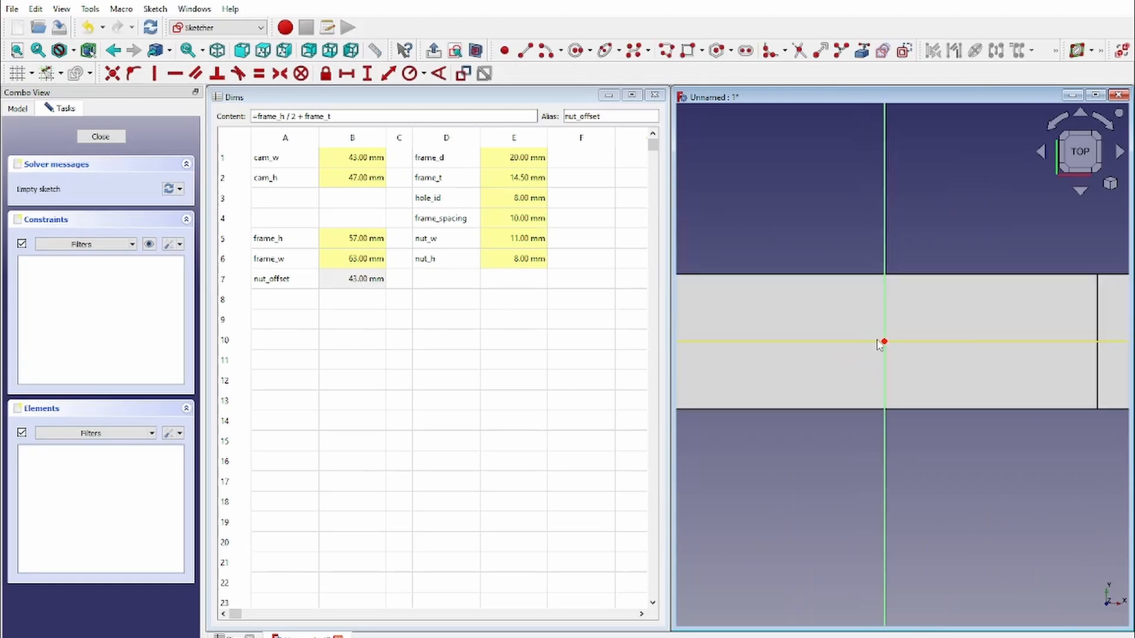
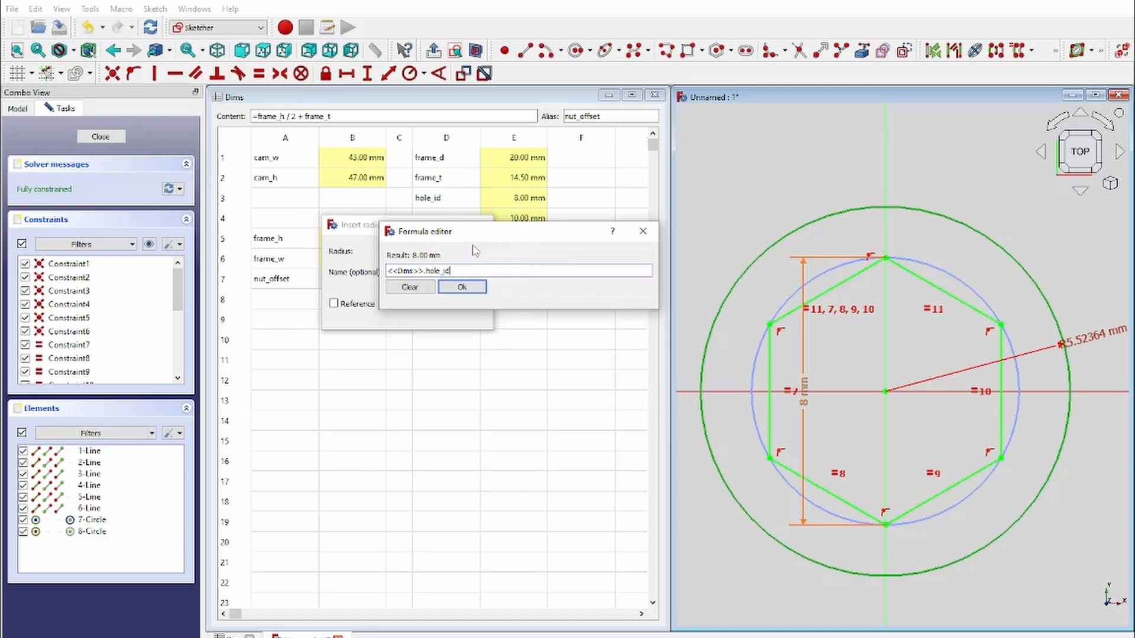
Try to constrain the circle's radius to <<Dims>>.hole_id/2 and reposition the hexagon's height dimension, and undo the radius constraint.
text(/2)
key(Return)
key(Return)
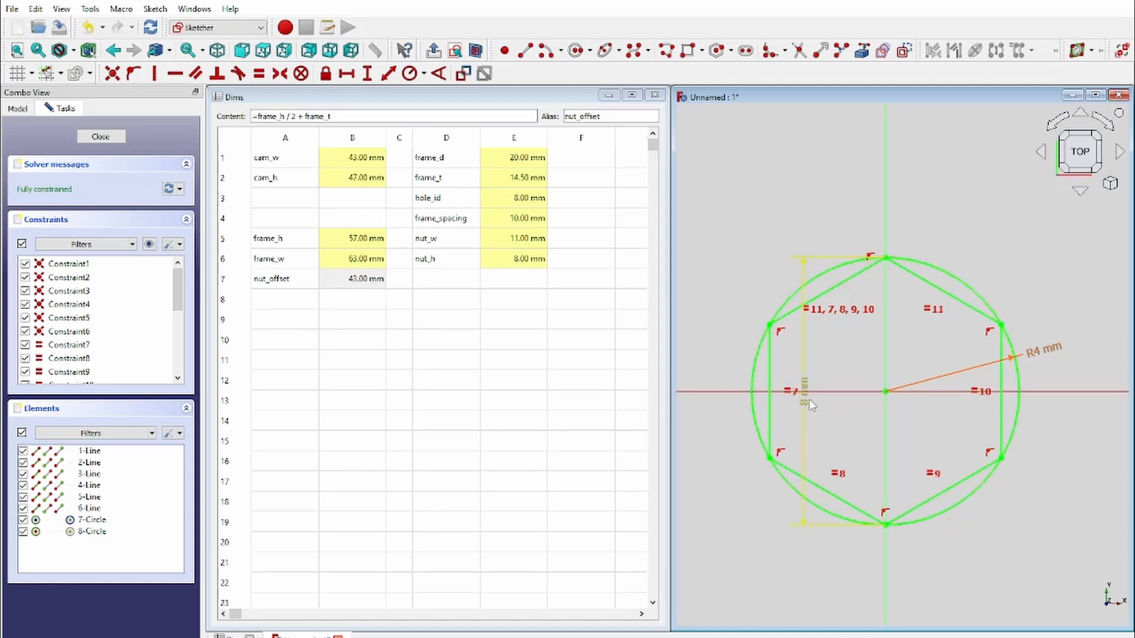
drag(807, 407, 701, 413)
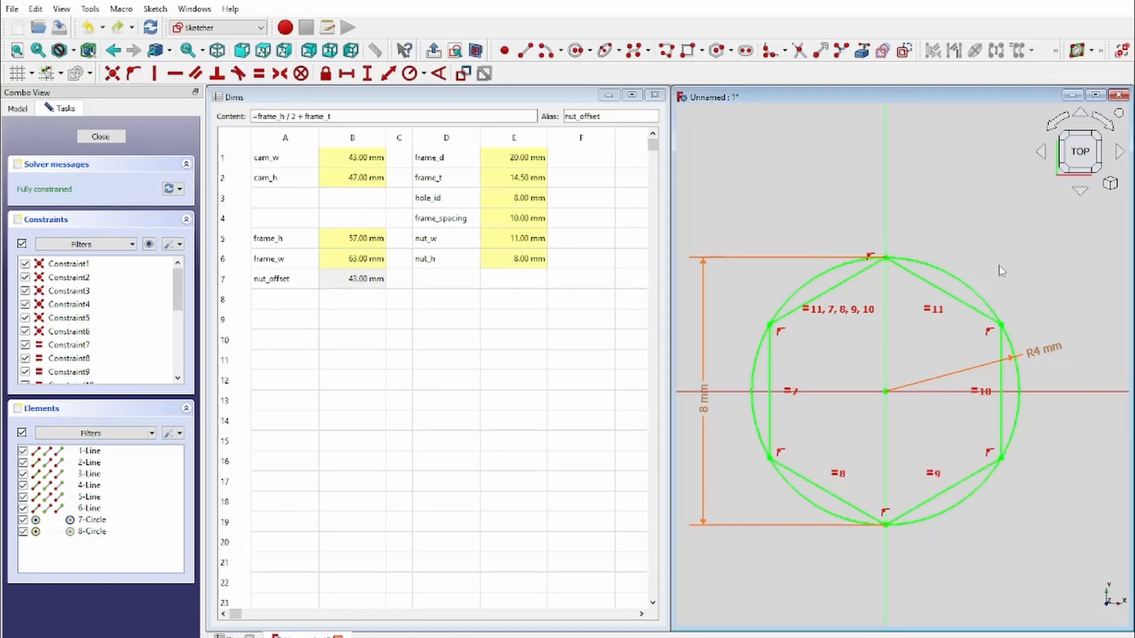
key(ctrl+z)
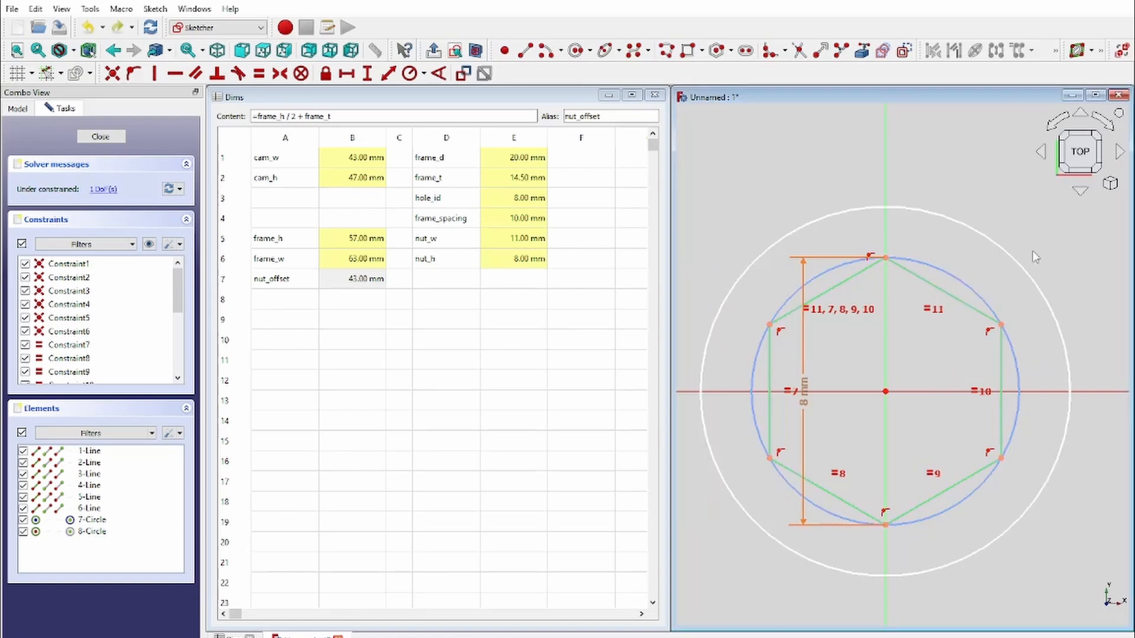
Delete the hexagon's 8 mm vertical dimension and enlarge the hexagon around the plain circle.
click(802, 378)
key(Delete)
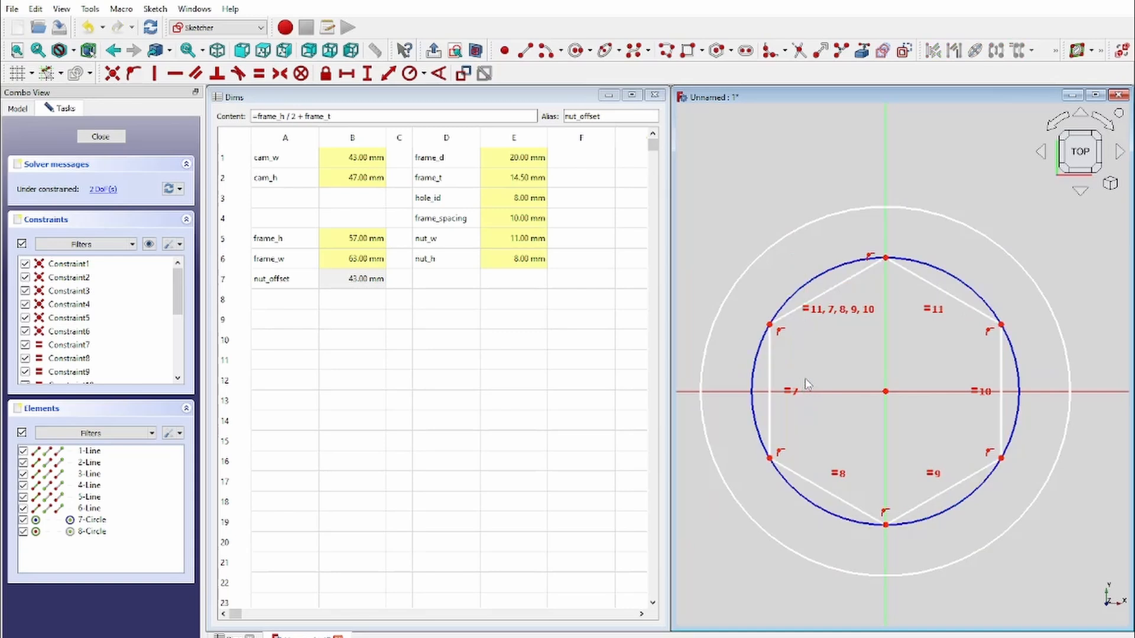
scroll(1026, 217, up, 3)
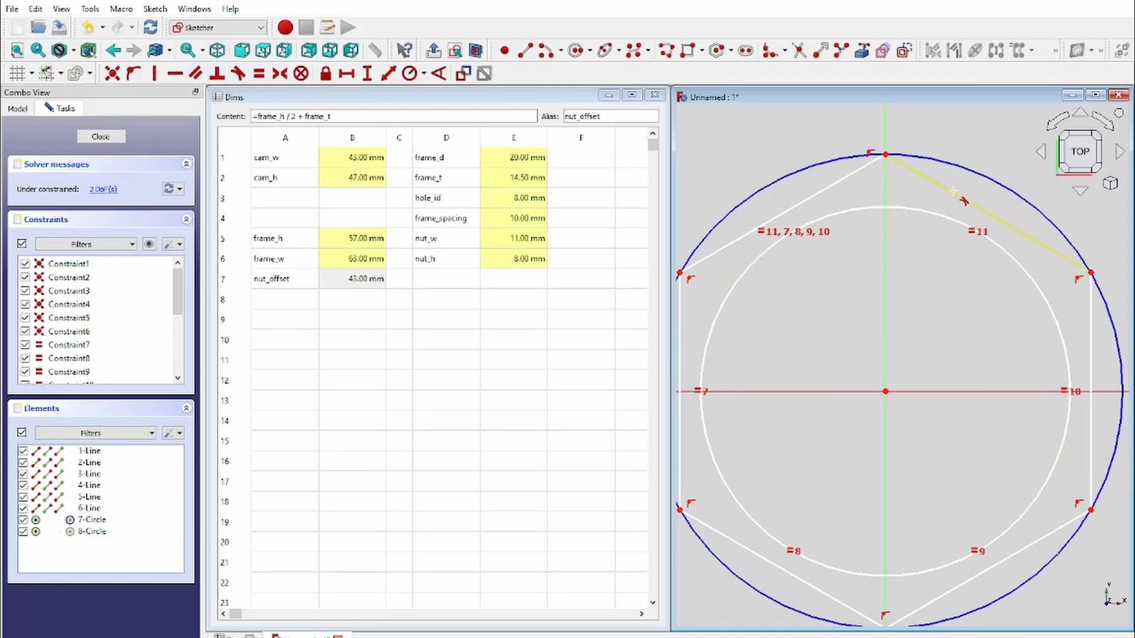
Make the inner circle tangent to the hexagon's upper-right side and shrink the hexagon together with it.
click(952, 195)
click(934, 212)
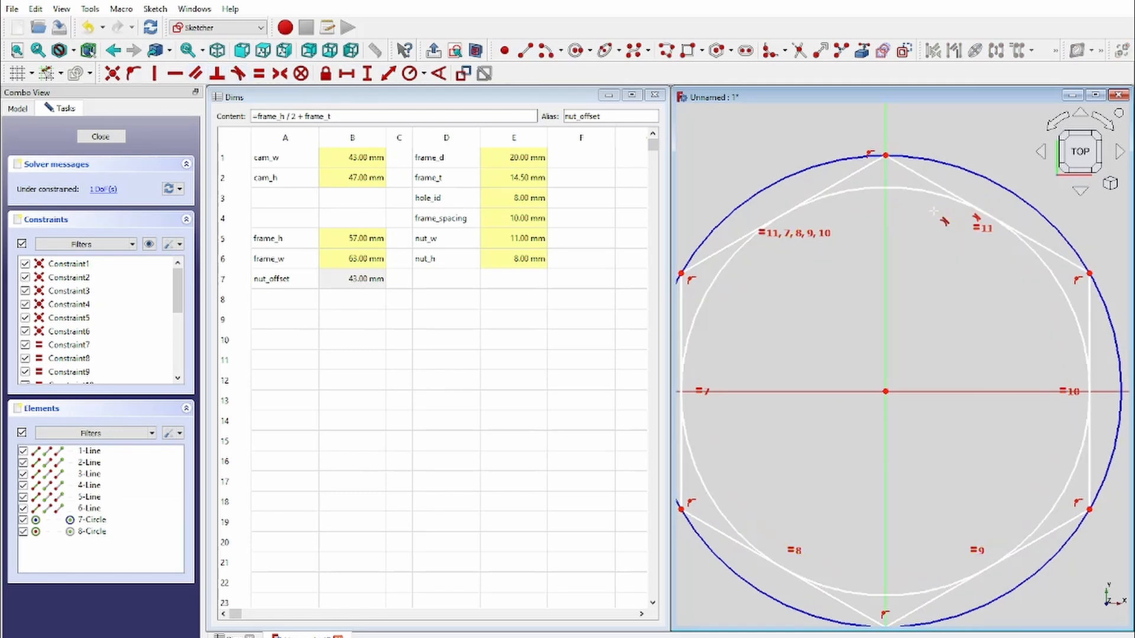
drag(1090, 274, 1044, 299)
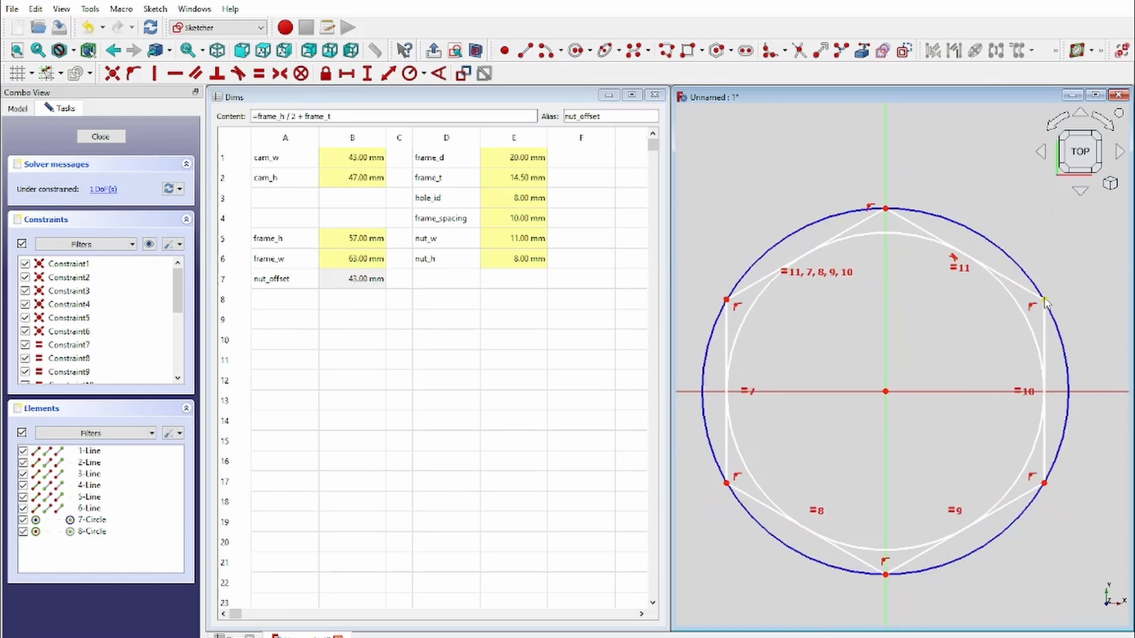
mouse_move(1044, 299)
mouse_down()
mouse_move(983, 323)
mouse_move(1037, 304)
mouse_up()
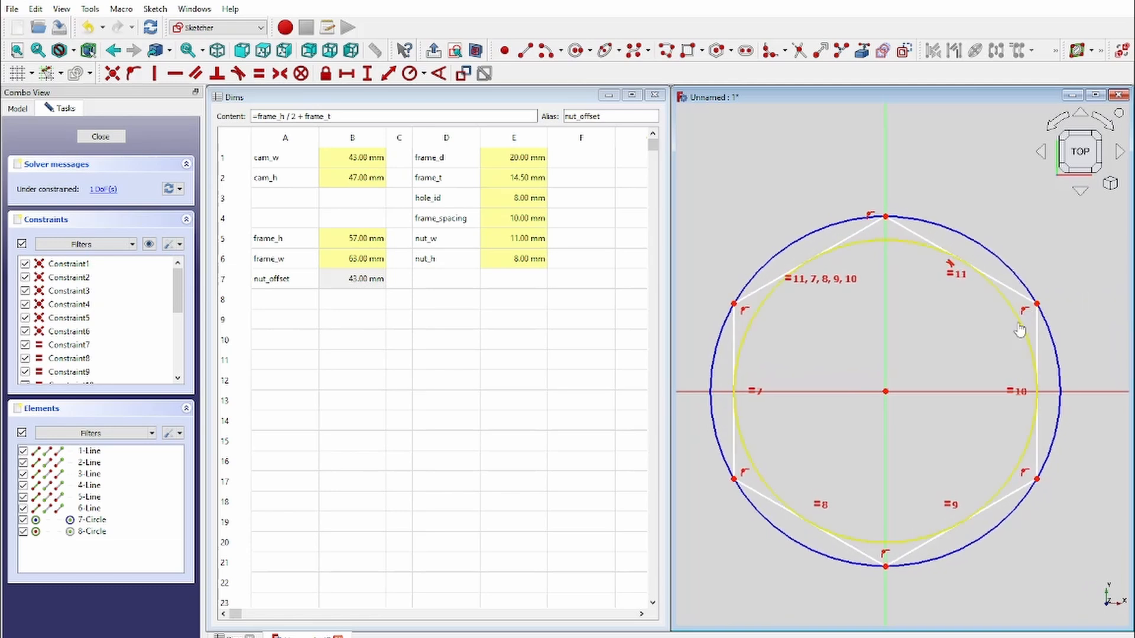
Convert the circle inscribed in the hexagon to construction geometry.
click(1022, 328)
click(797, 296)
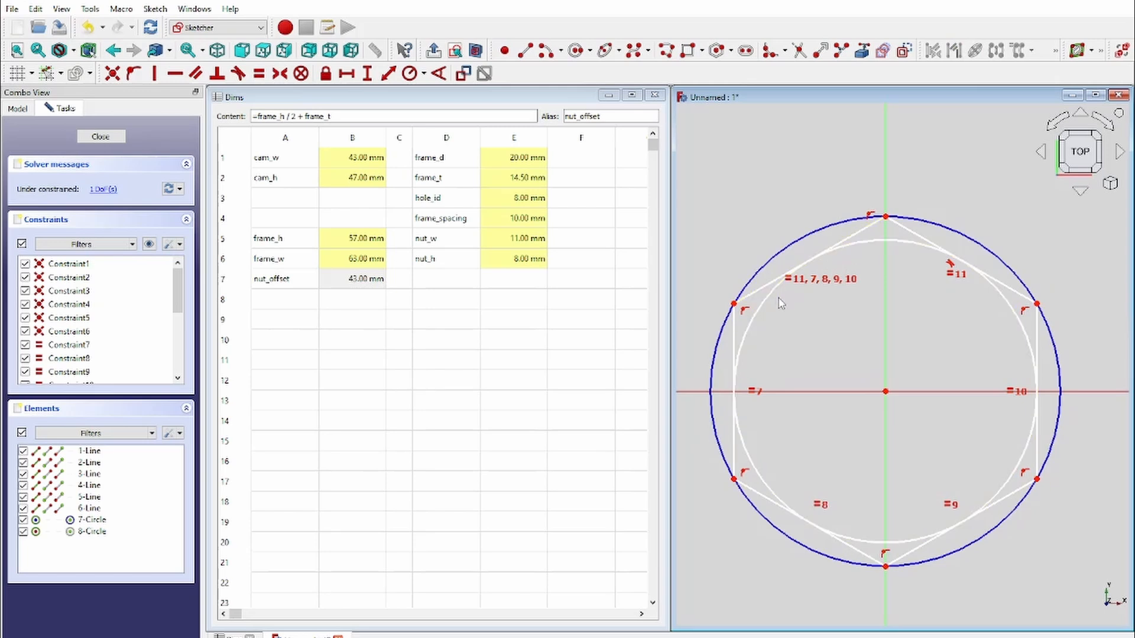
click(756, 312)
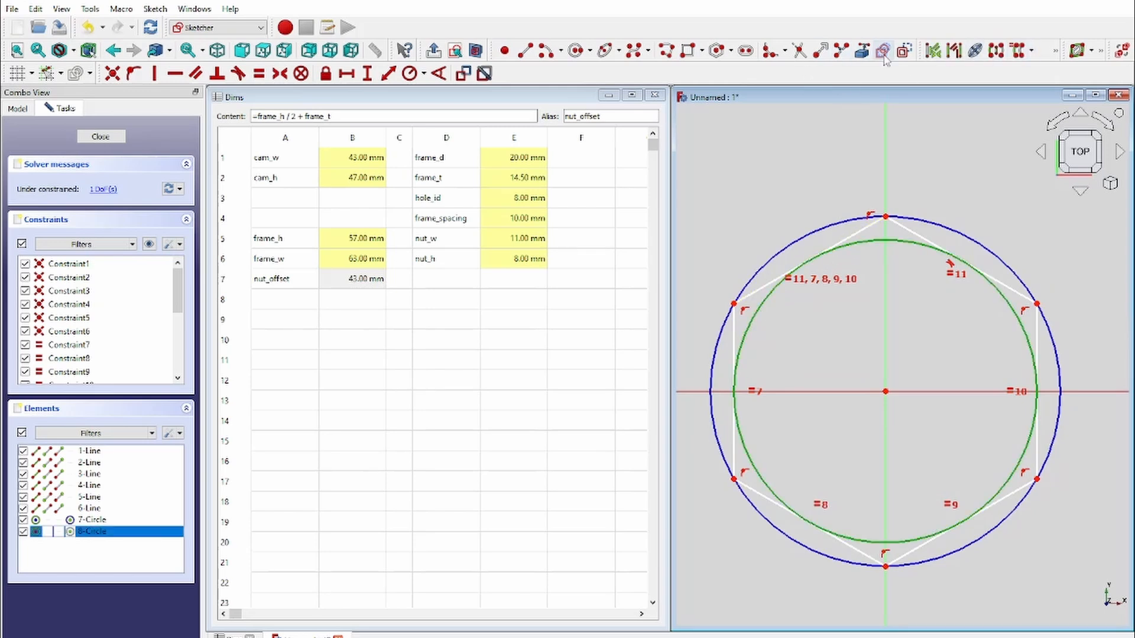
click(905, 51)
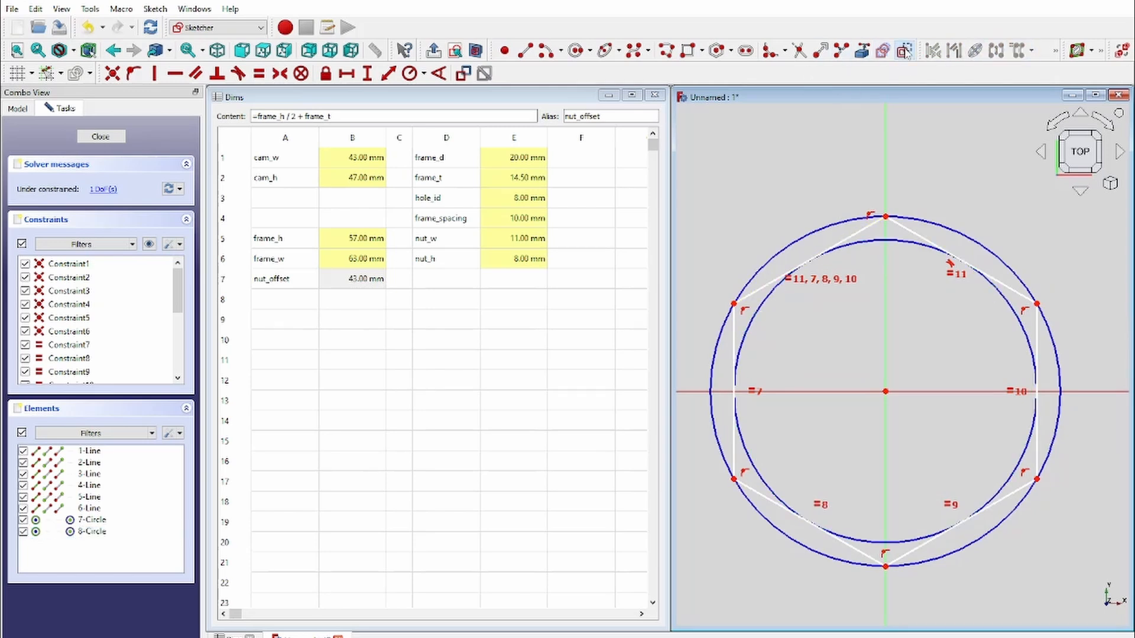
Constrain the inscribed circle's radius to the expression <<Dims>>.hole_id/2 and close the sketch.
drag(761, 303, 796, 315)
click(762, 313)
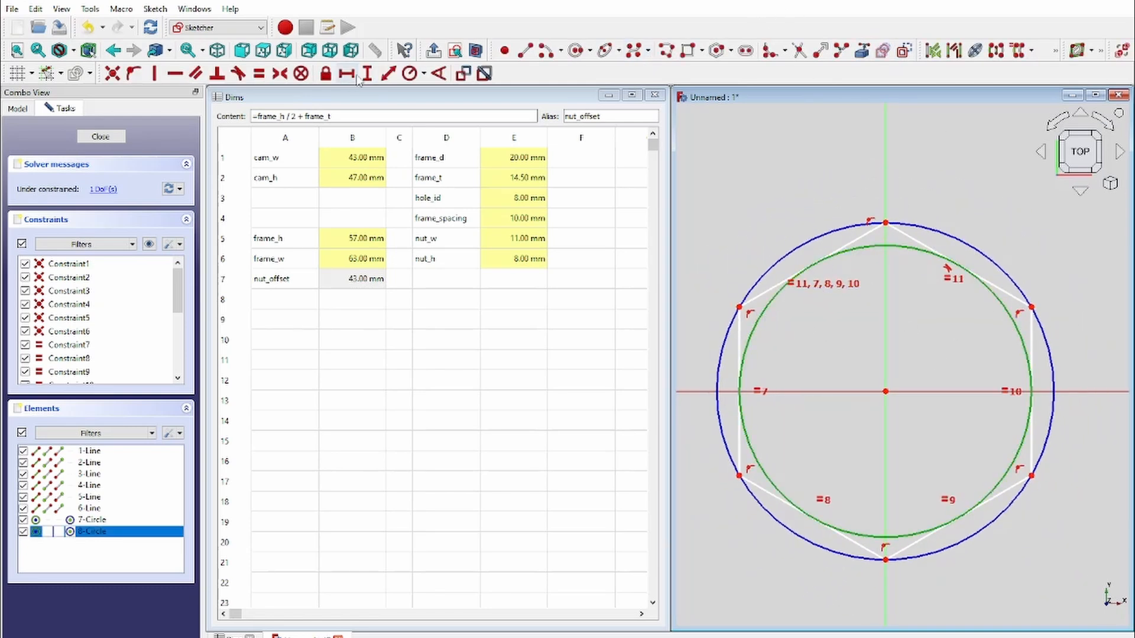
click(409, 74)
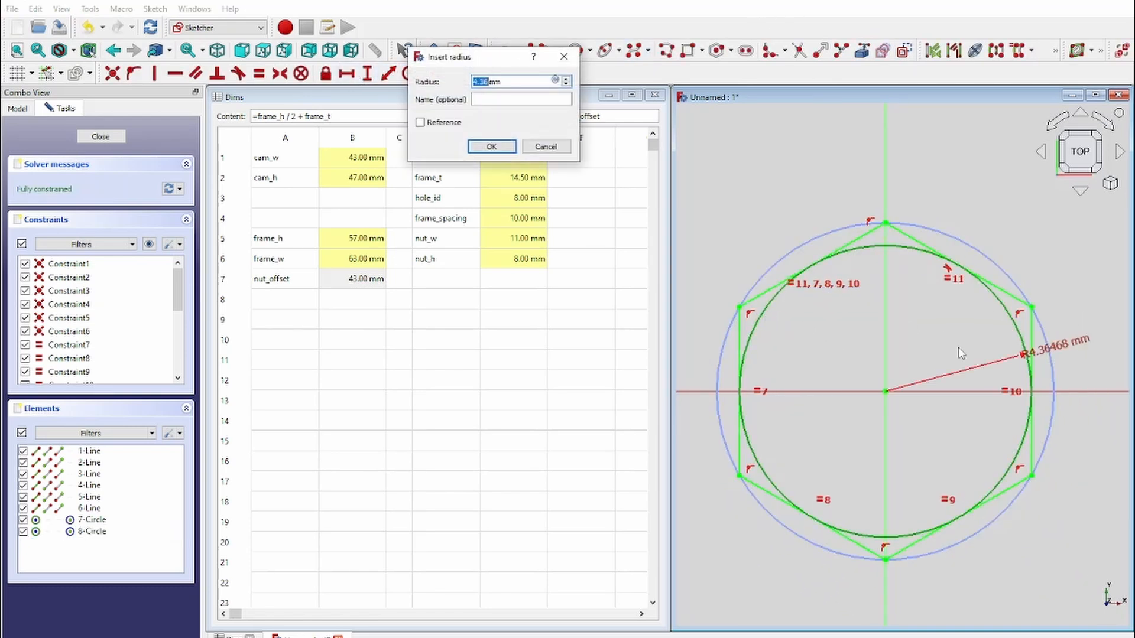
click(558, 78)
text(<<Dims>>.)
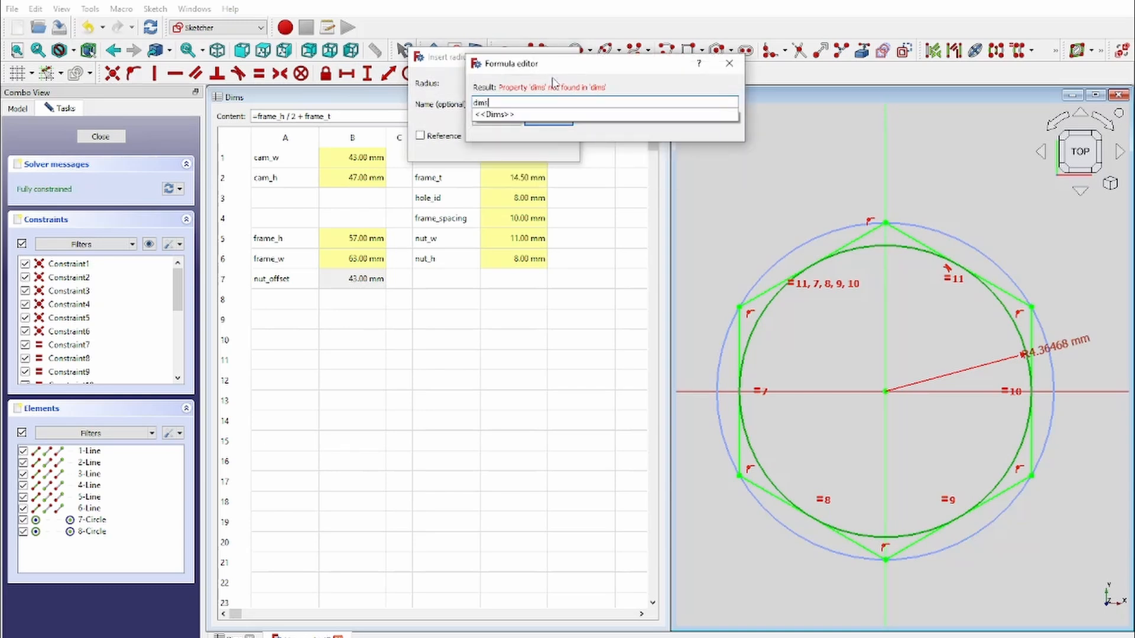
text(hole_id/2)
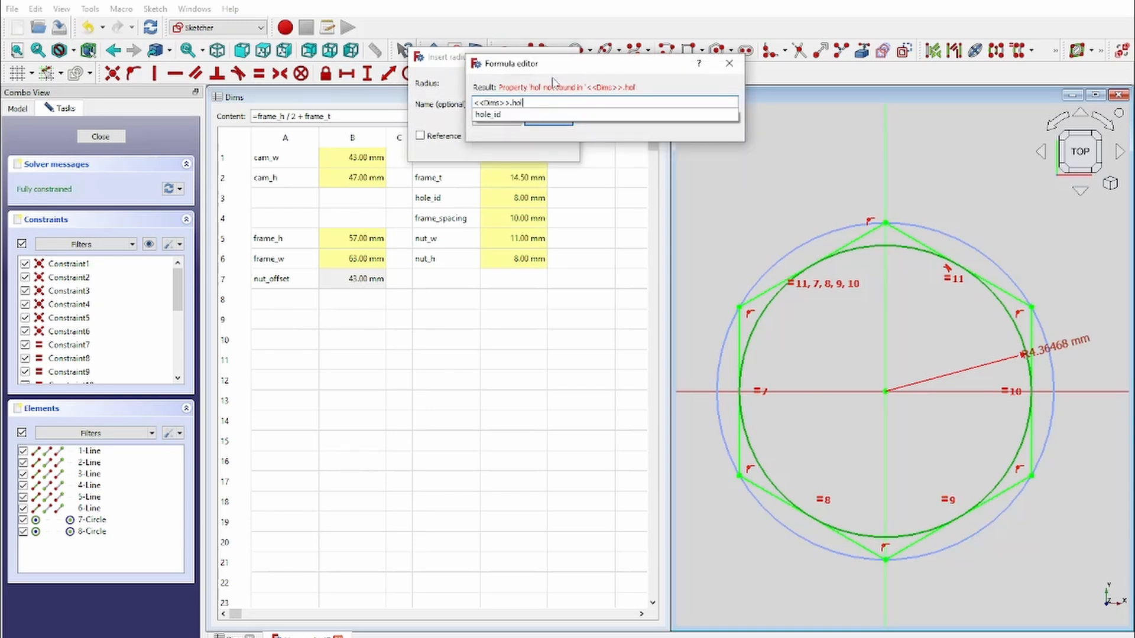
key(Return)
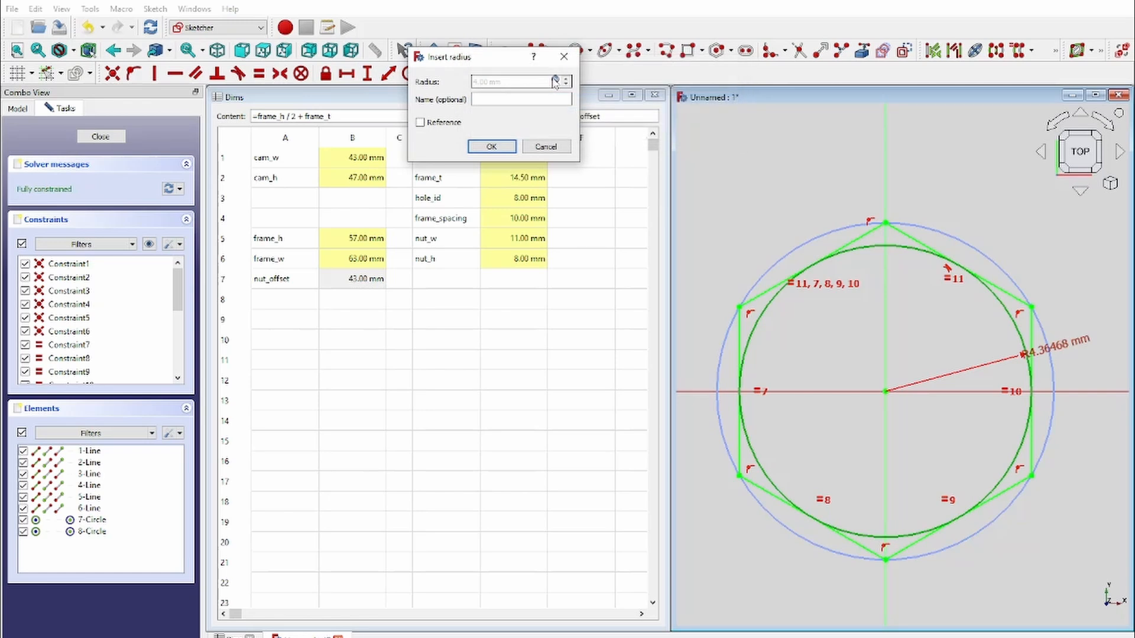
key(Return)
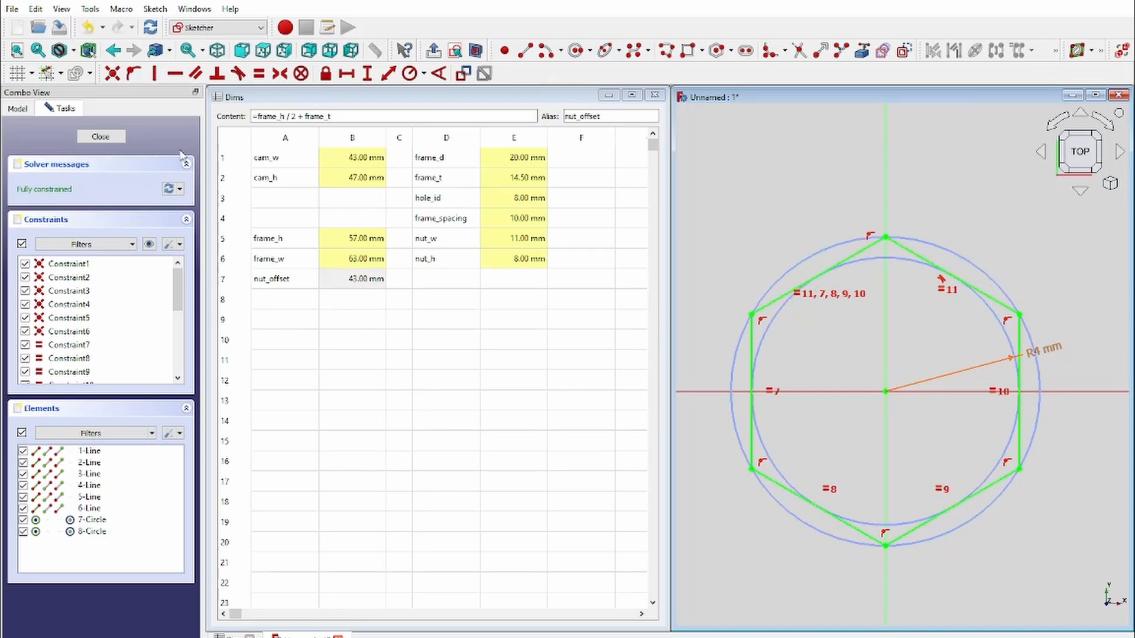
click(105, 137)
Examine where the new hexagon sketch sits relative to the frame's bars and the existing nut pocket.
middle_drag(1037, 413, 970, 426)
scroll(970, 425, down, 1)
middle_drag(887, 575, 882, 498)
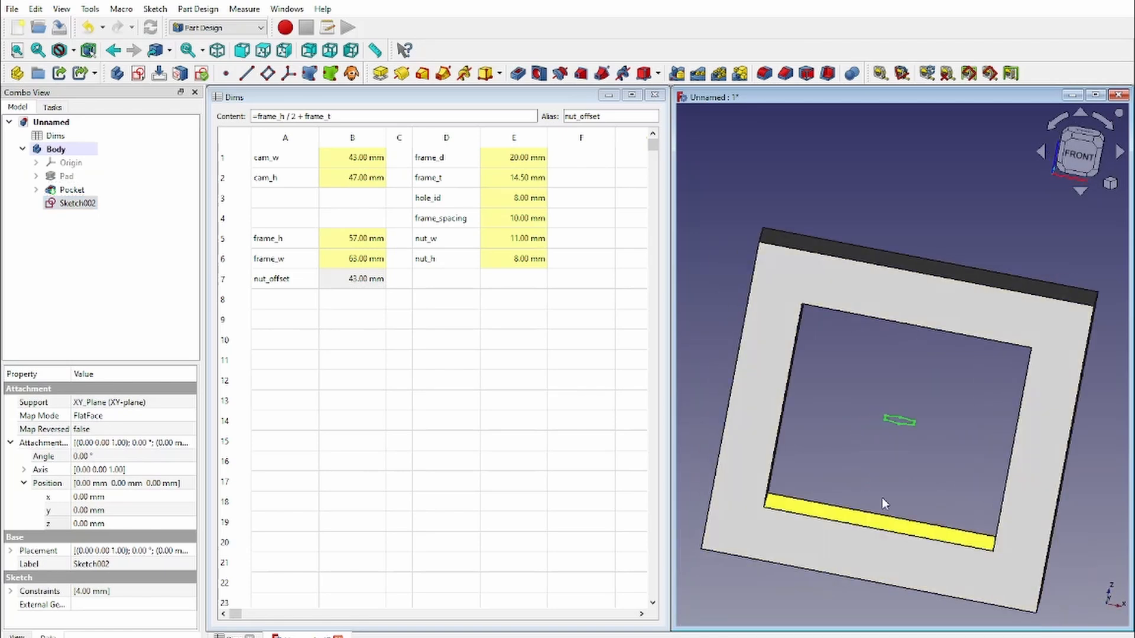
middle_drag(1039, 443, 985, 508)
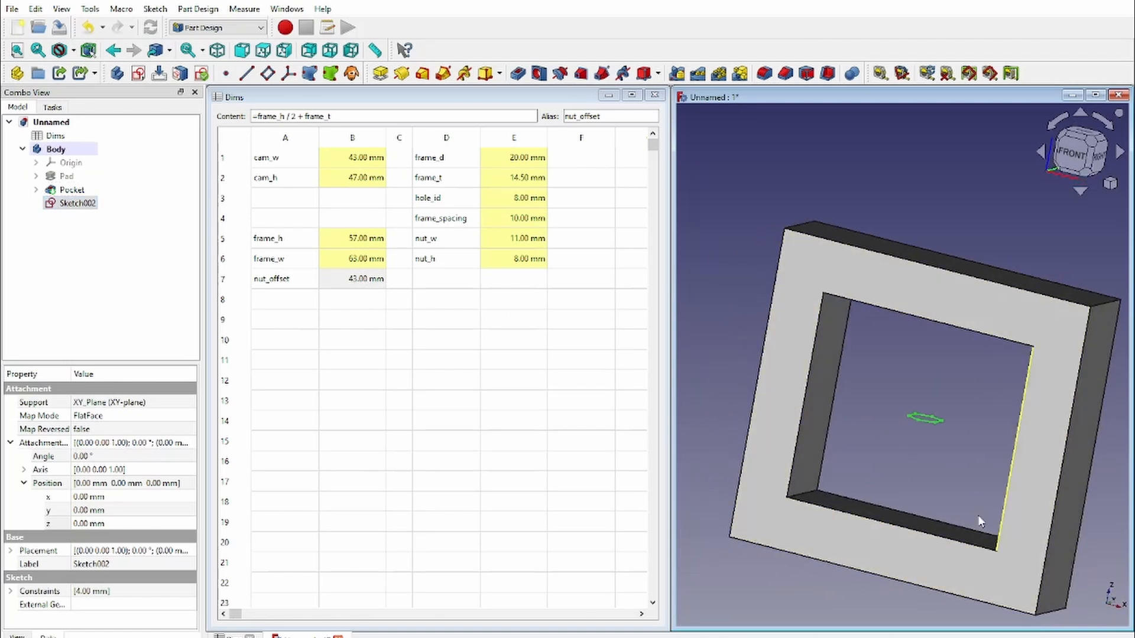
middle_drag(833, 535, 869, 504)
middle_drag(874, 417, 895, 537)
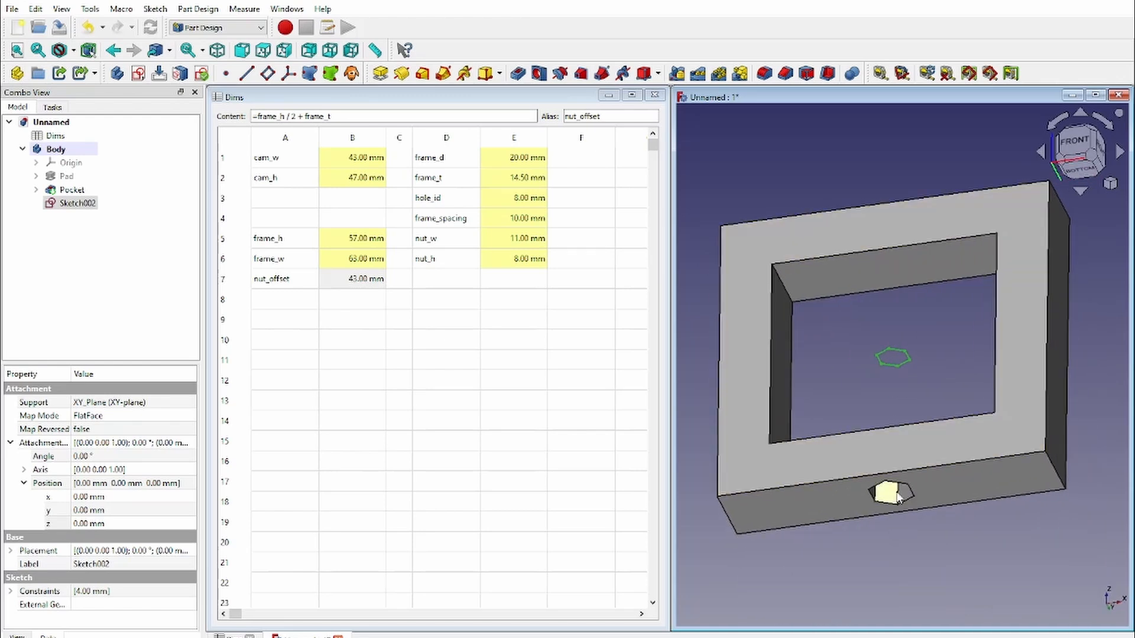
middle_drag(868, 307, 896, 344)
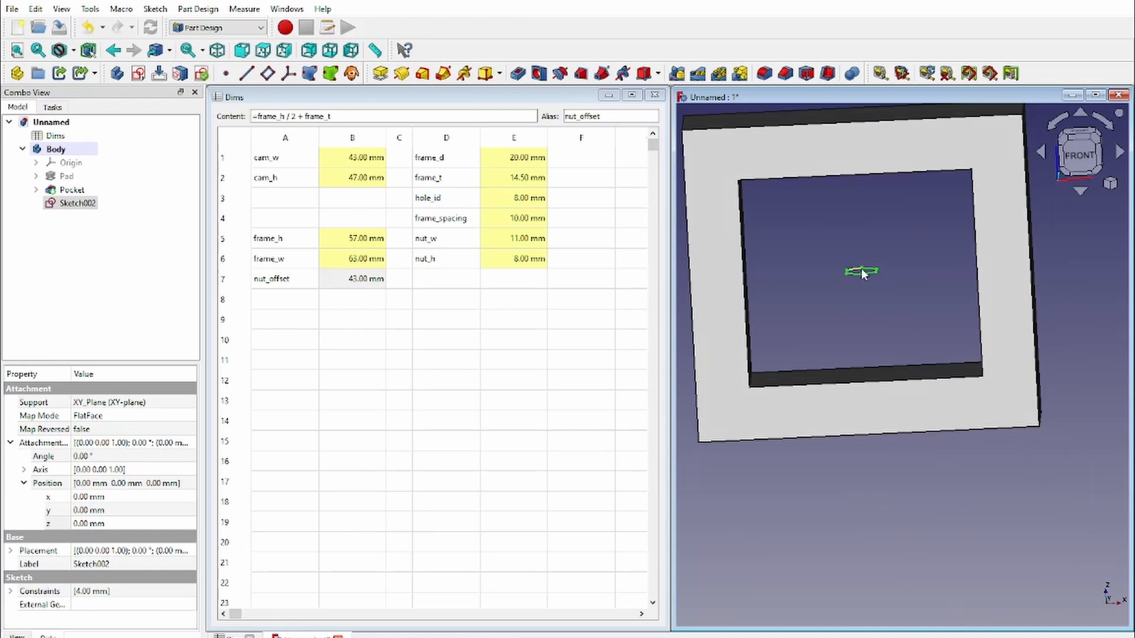
middle_drag(861, 269, 871, 304)
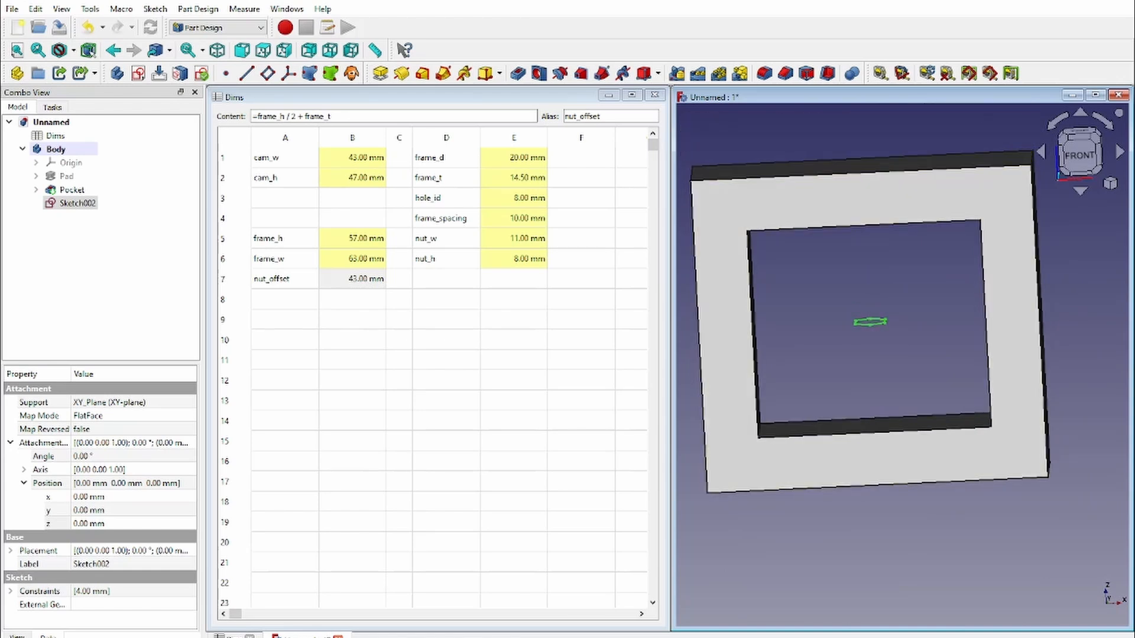
Set the attachment z position of Sketch002 to the expression <<Dims>>.nut_offset.
click(62, 511)
click(150, 523)
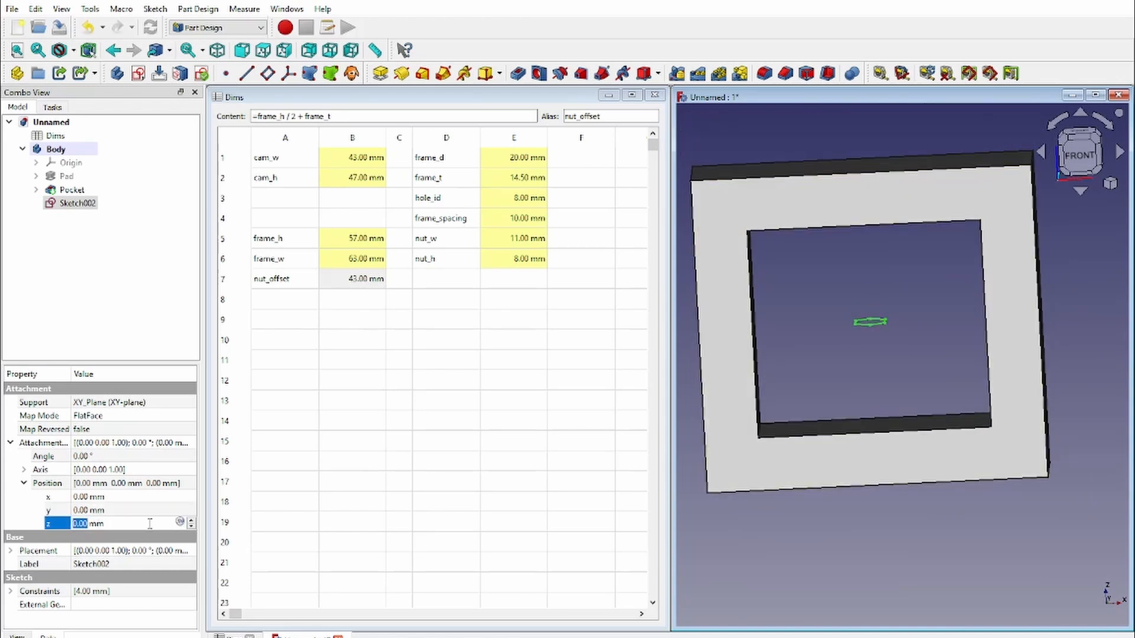
click(180, 523)
text(<<Dims>>.)
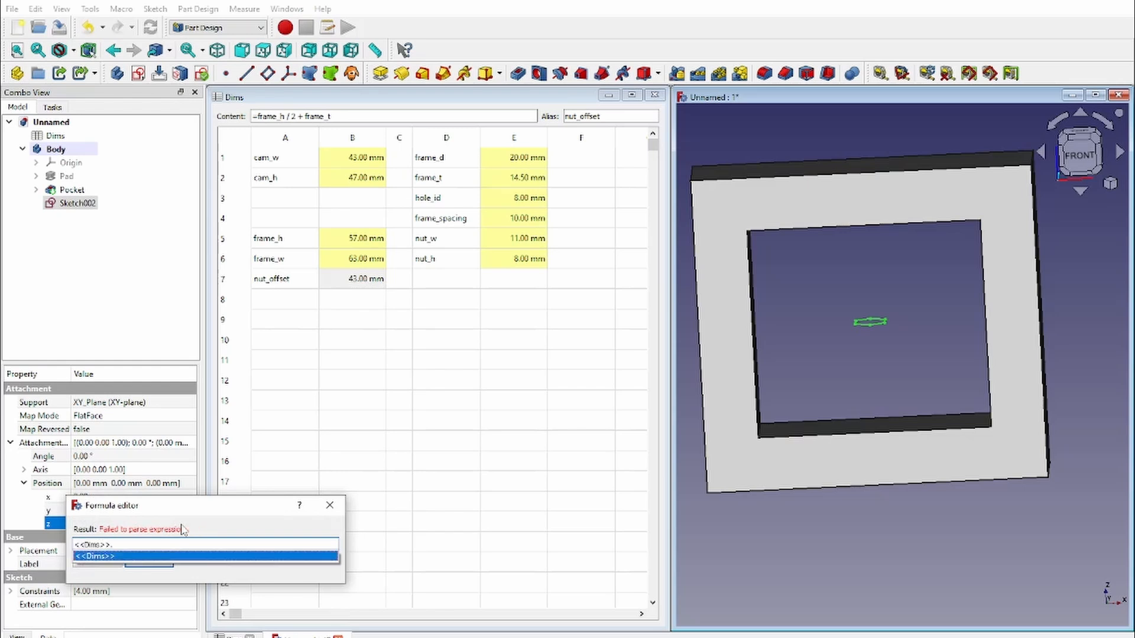
text(nut)
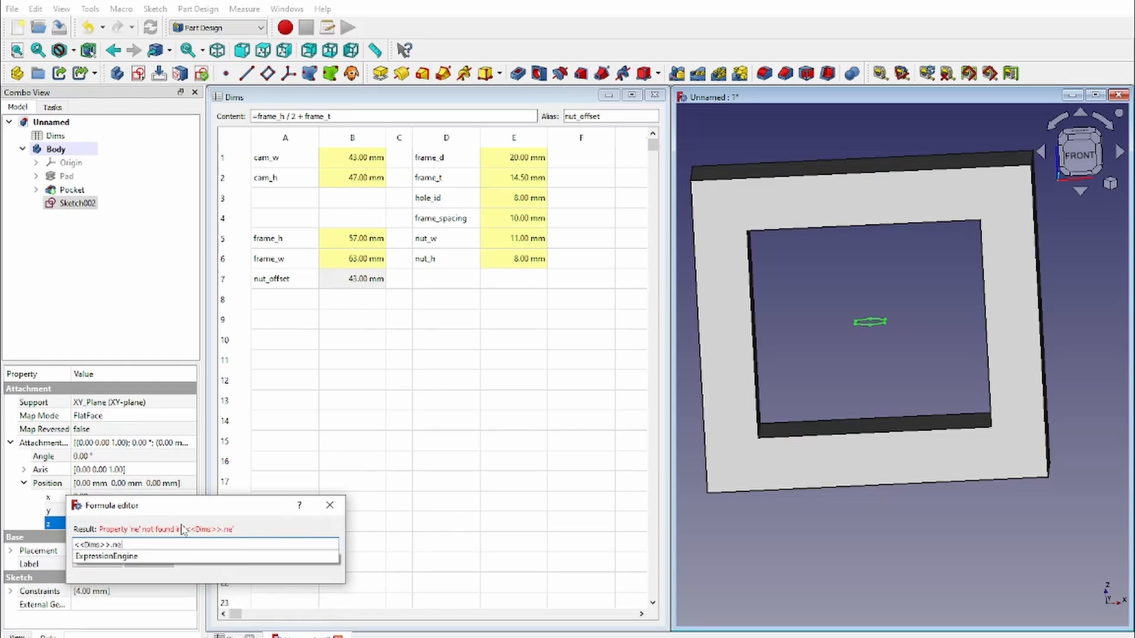
key(Down)
key(Down)
key(Down)
key(Return)
key(Return)
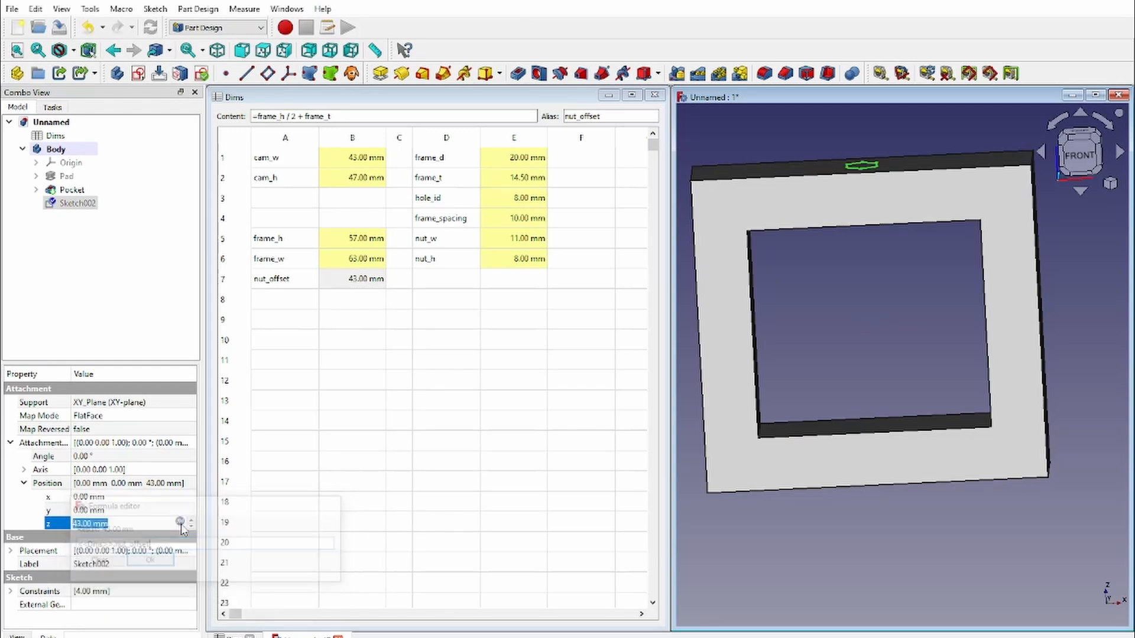
Pocket the hexagon sketch into the frame's upper bar with its length set to the expression <<Dims>>.frame_t.
scroll(856, 231, up, 2)
middle_drag(879, 231, 891, 282)
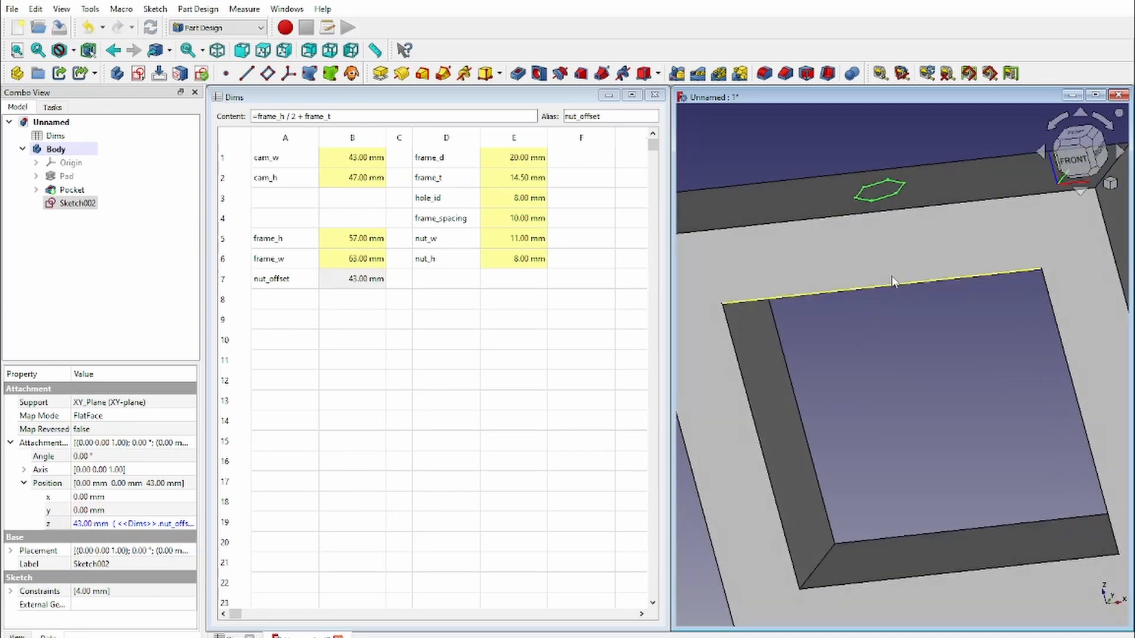
click(518, 75)
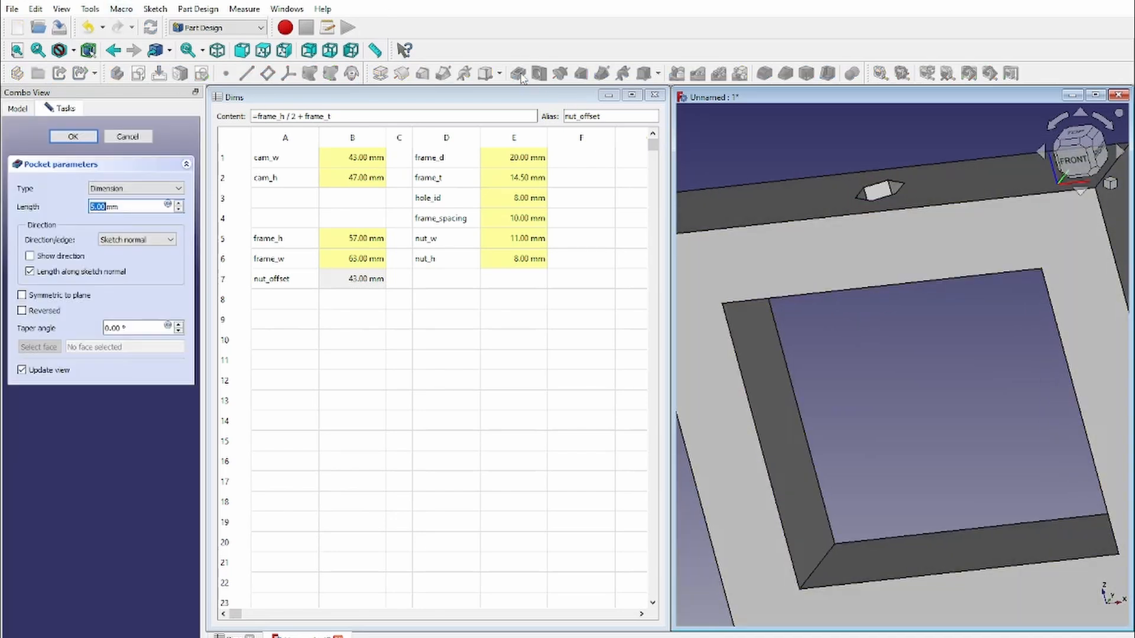
click(168, 204)
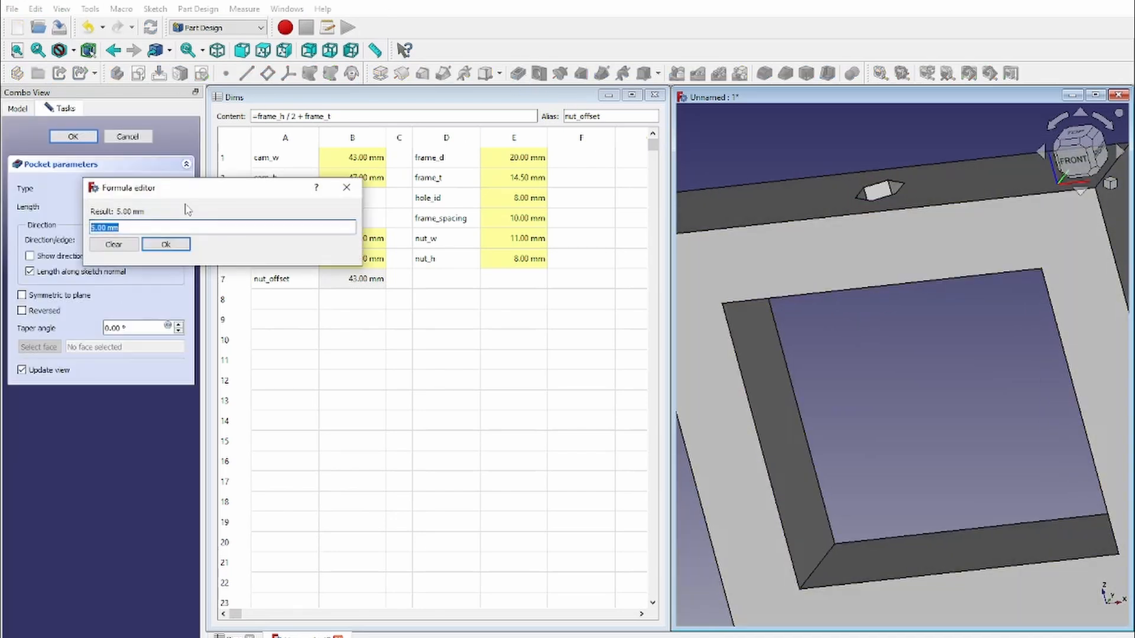
drag(291, 286, 331, 309)
text(<<Dims>>.)
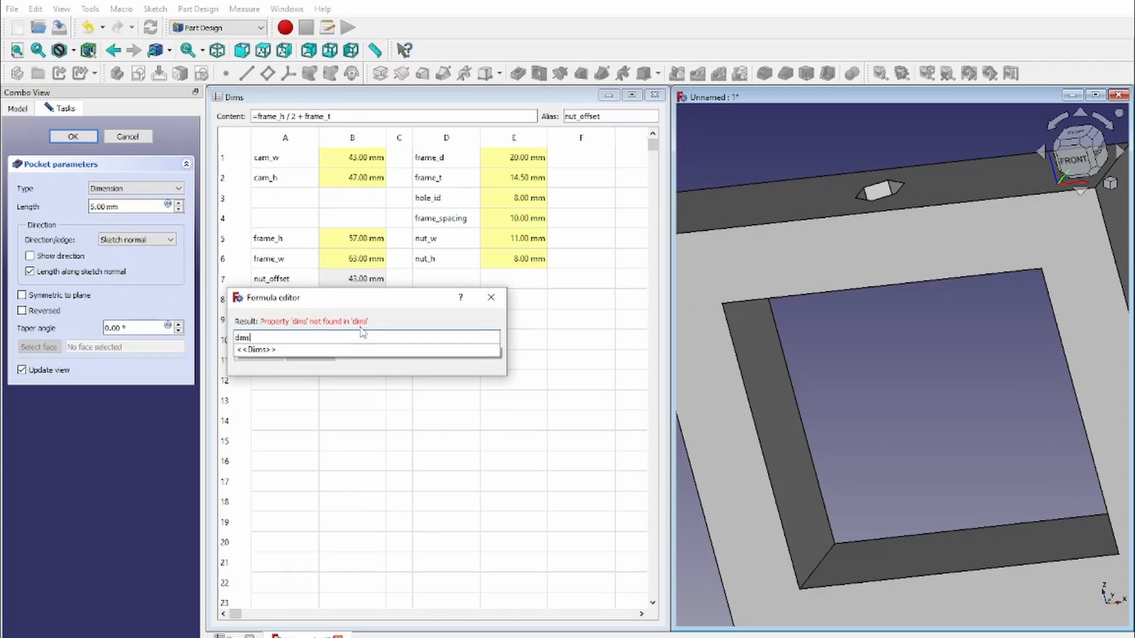
text(frame_t)
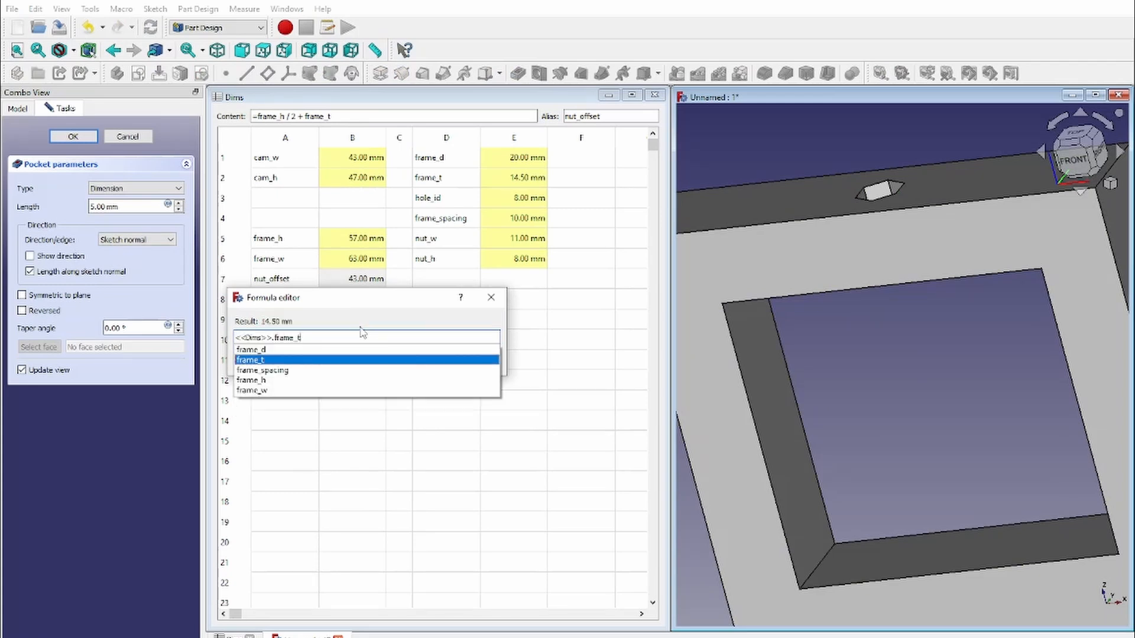
key(Return)
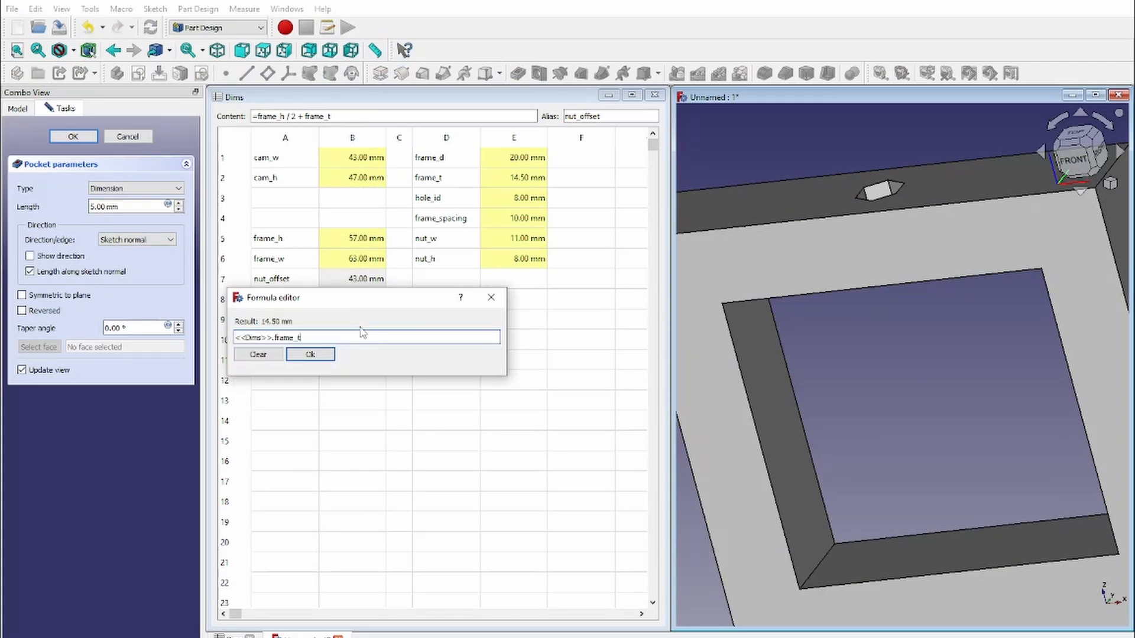
key(Return)
Inspect the hexagonal hole through the upper bar from several angles and accept the pocket.
middle_drag(849, 307, 884, 225)
scroll(893, 343, up, 3)
middle_drag(894, 344, 1000, 347)
scroll(879, 446, down, 5)
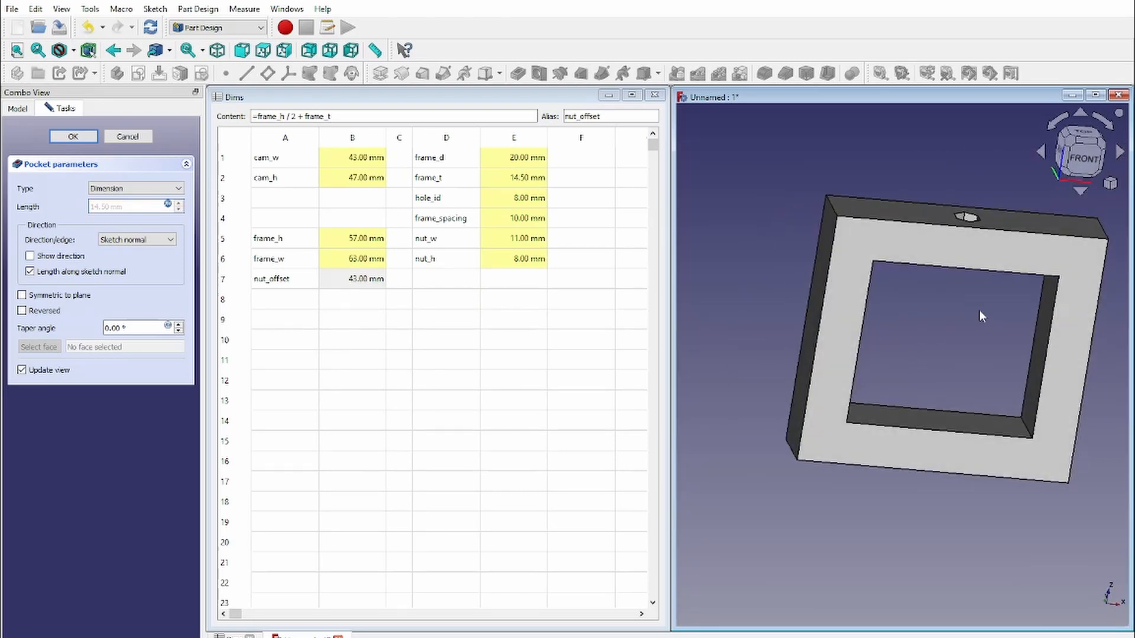
middle_drag(1033, 292, 952, 385)
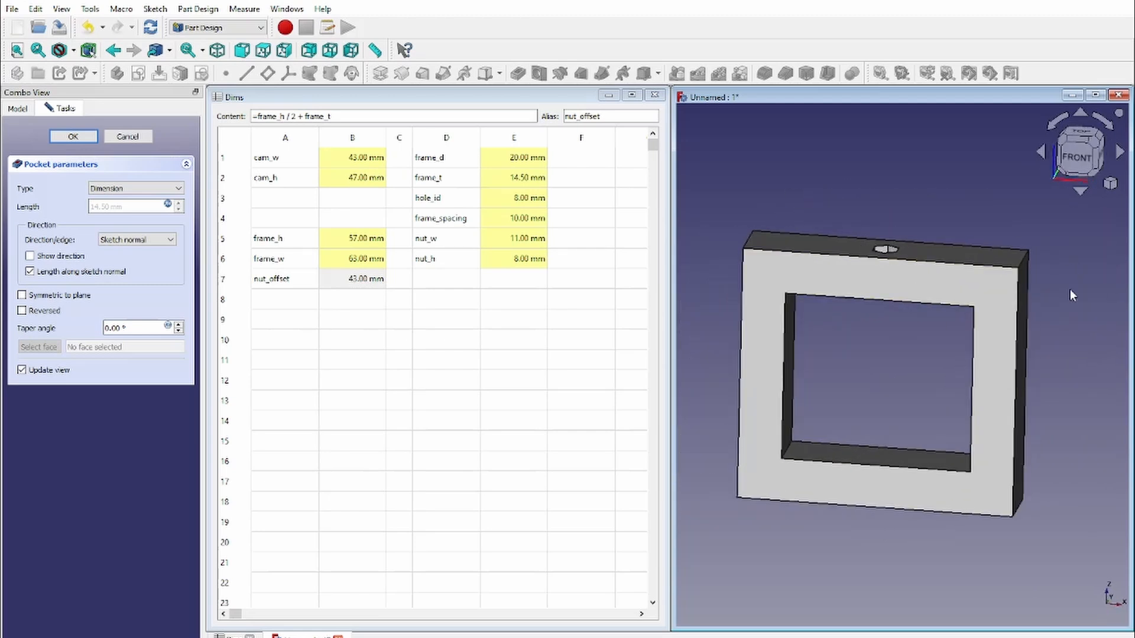
middle_drag(1000, 337, 1034, 332)
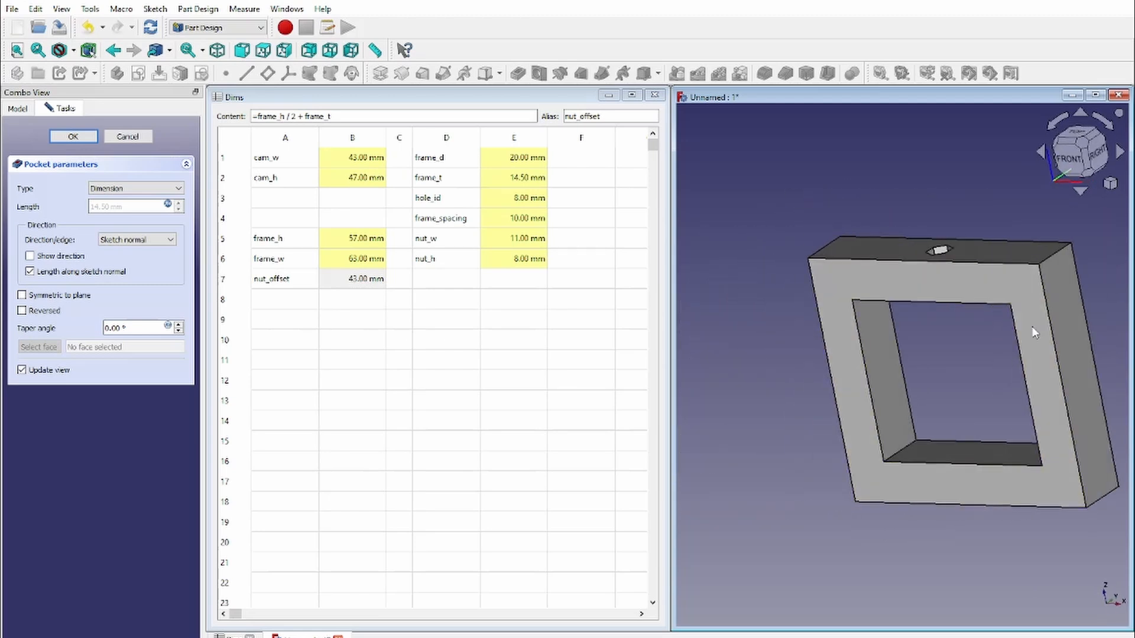
click(74, 136)
Fillet the frame's four outer and four inner corner edges with a radius of 11 mm.
middle_drag(1012, 370, 908, 280)
click(792, 334)
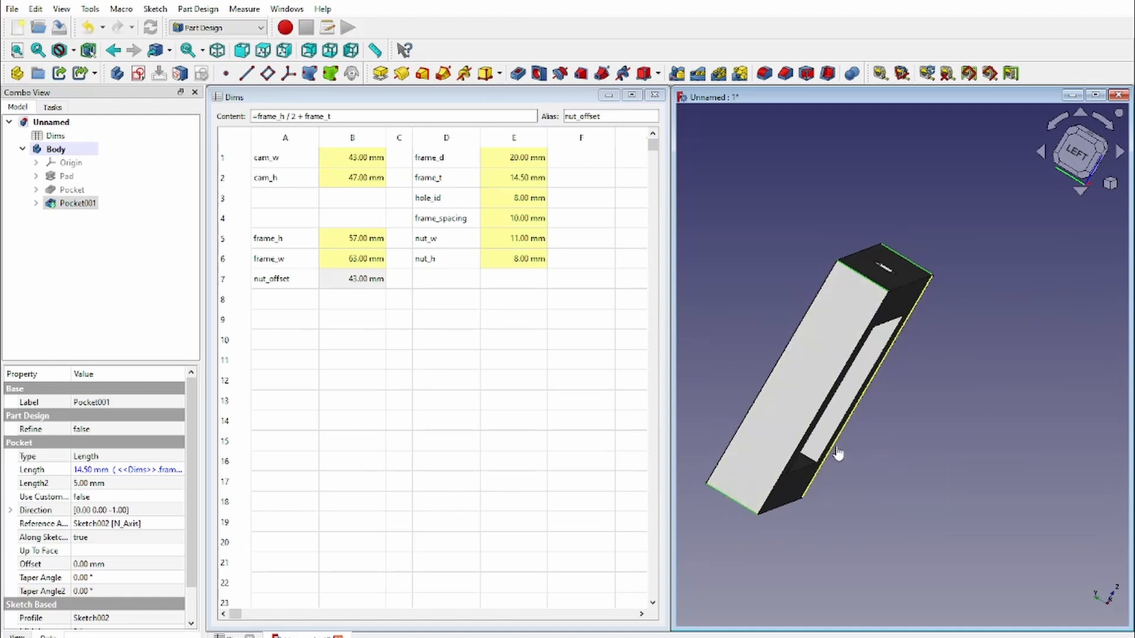
middle_drag(949, 384, 939, 352)
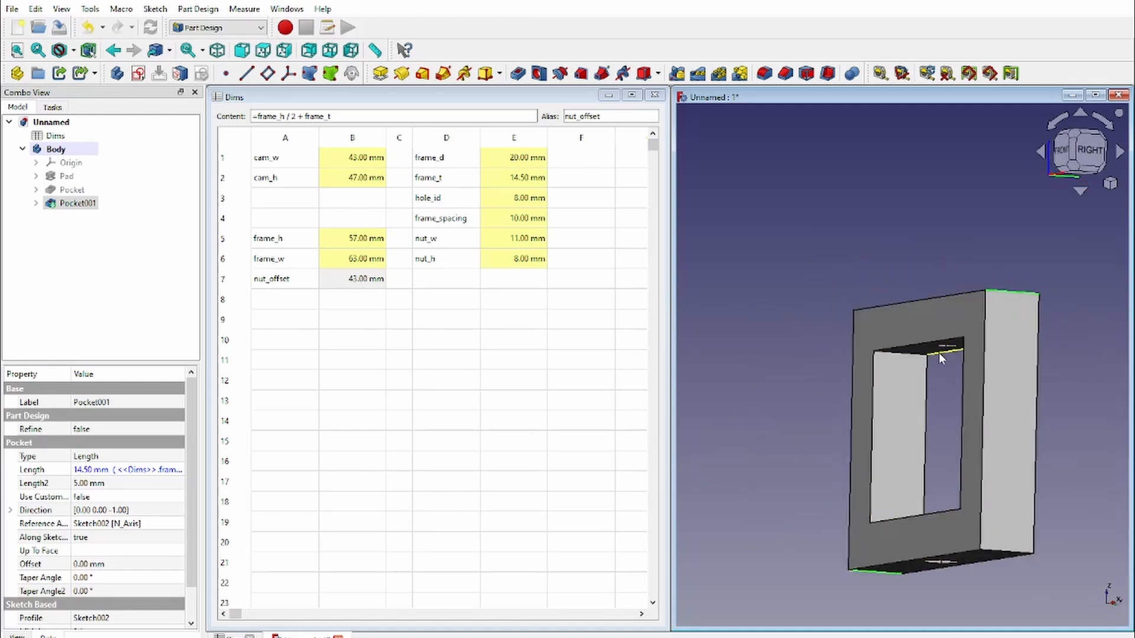
ctrl+click(909, 353)
middle_drag(1006, 554, 1068, 542)
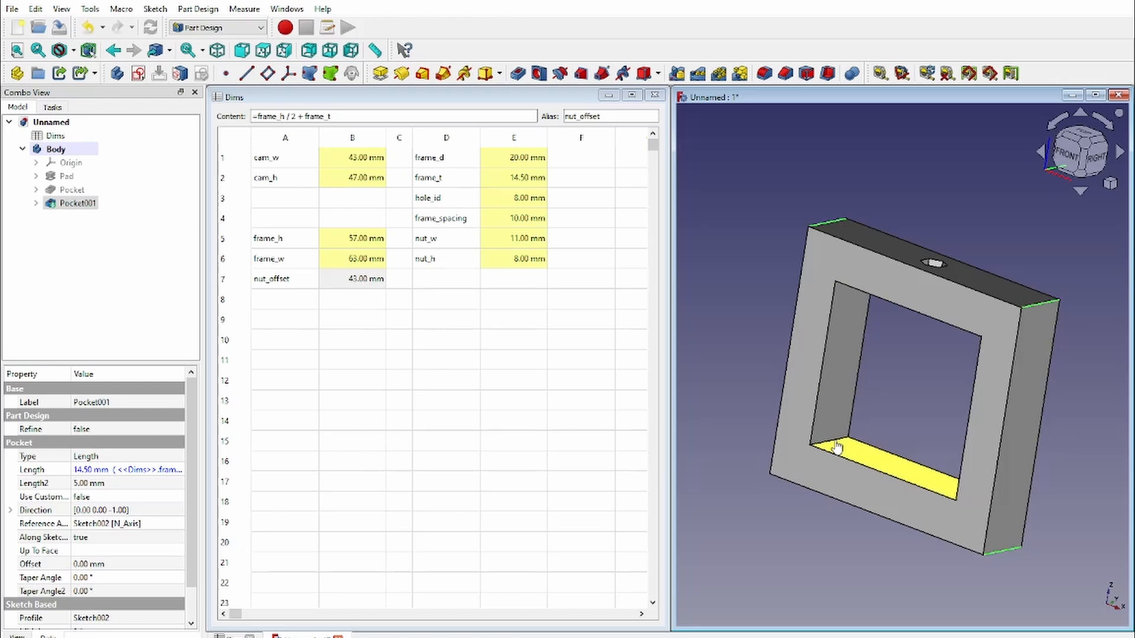
middle_drag(837, 446, 943, 316)
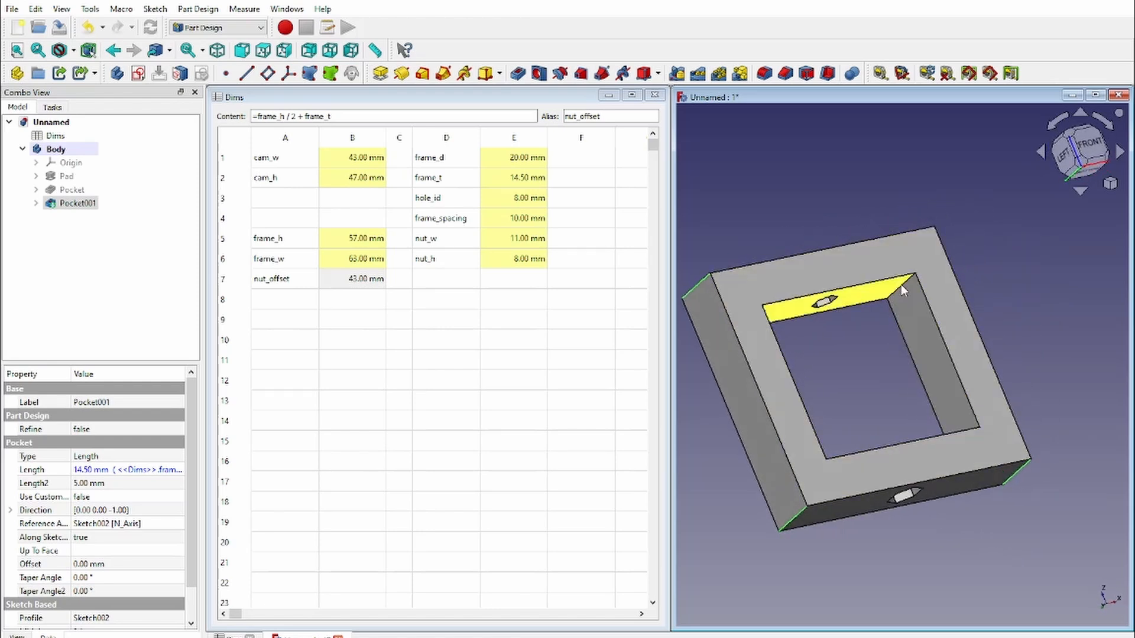
middle_drag(901, 285, 867, 437)
scroll(867, 437, down, 3)
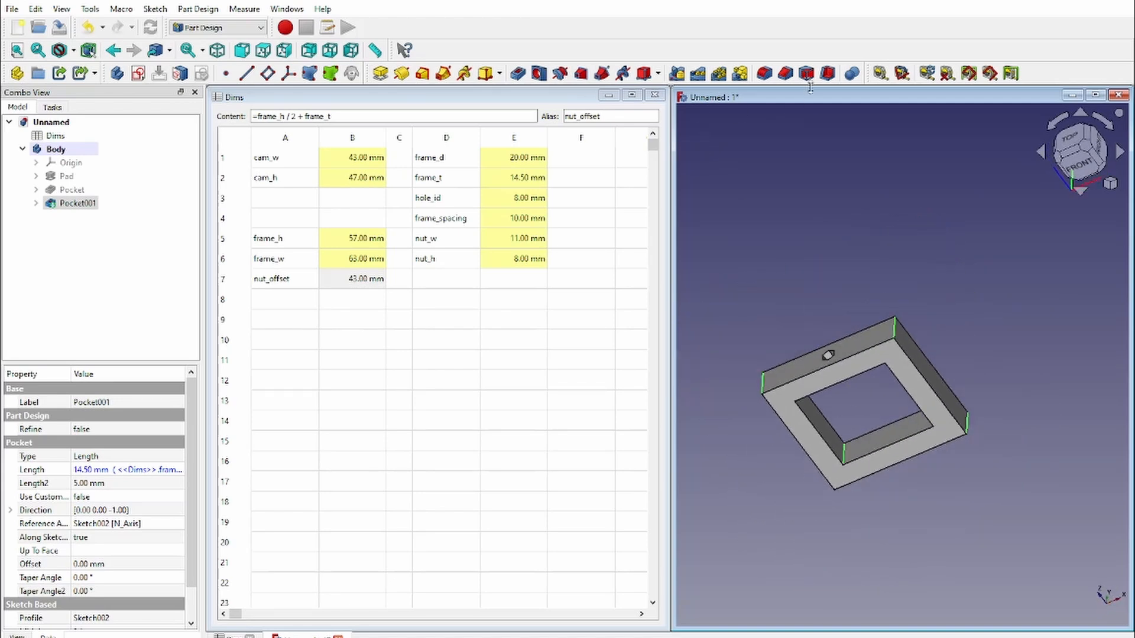
click(765, 76)
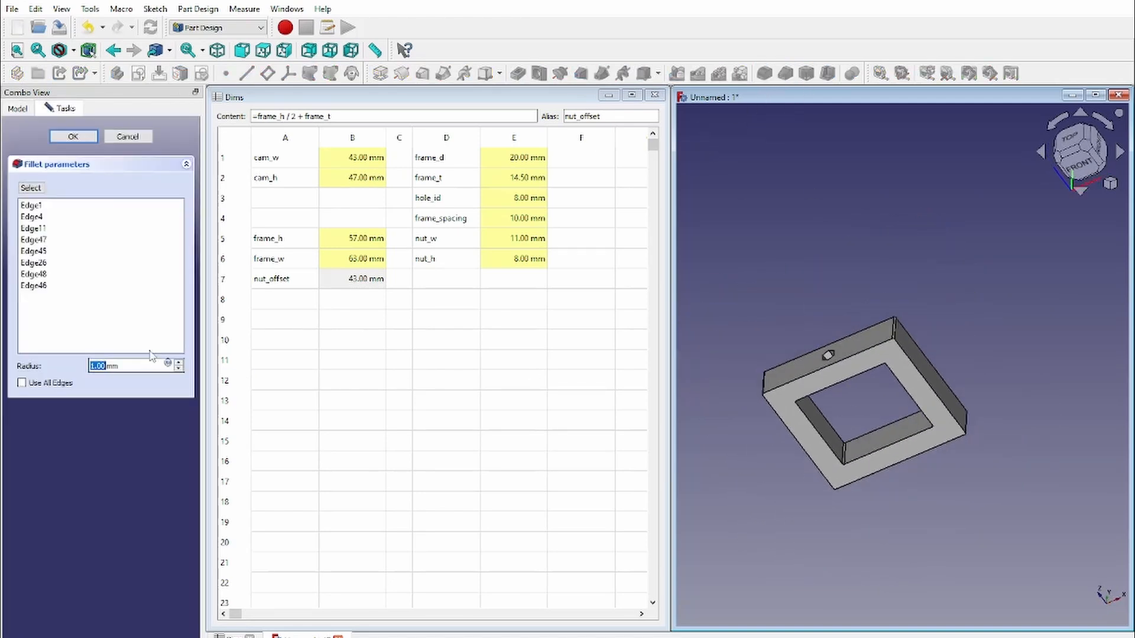
click(178, 362)
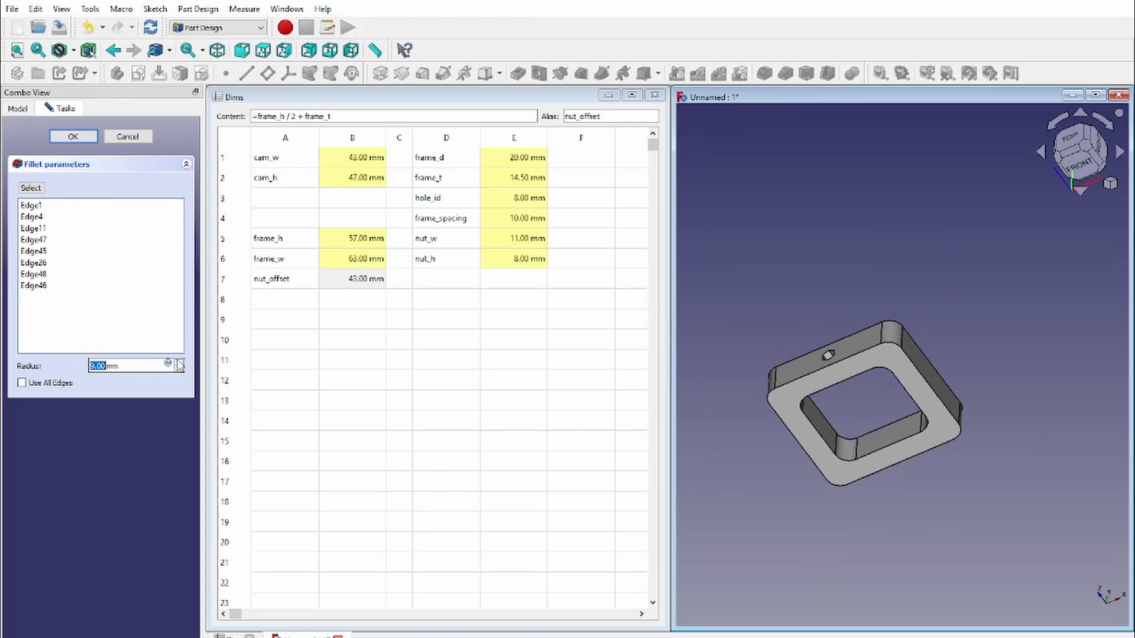
click(179, 362)
click(178, 363)
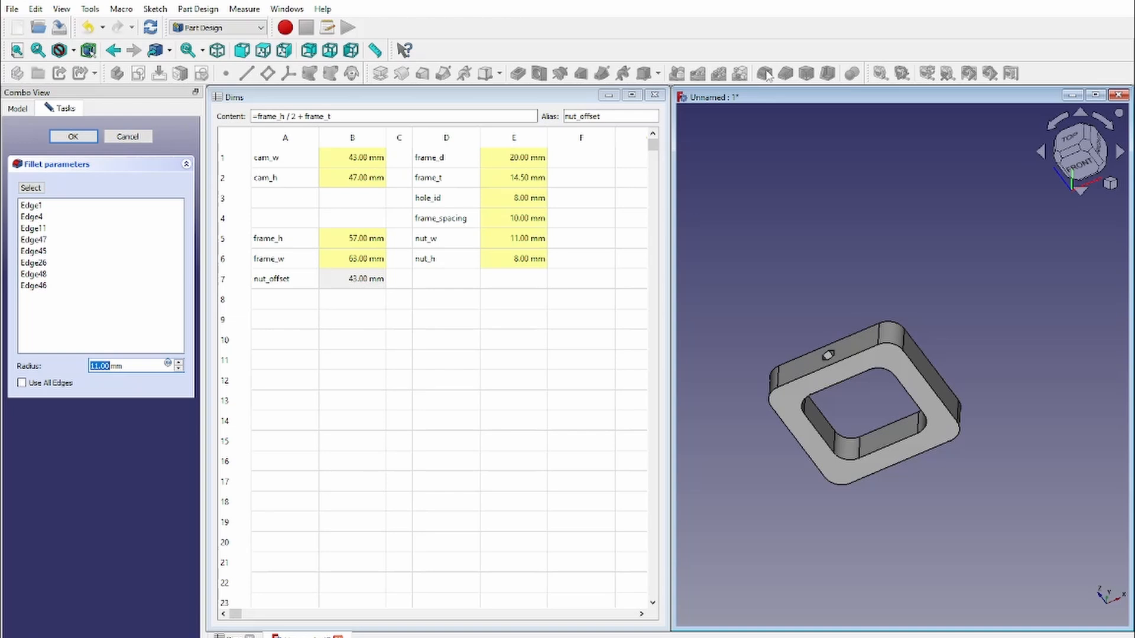
Examine the rounded inner and outer corners of the frame and accept the fillet.
middle_drag(742, 273, 806, 331)
scroll(856, 374, up, 5)
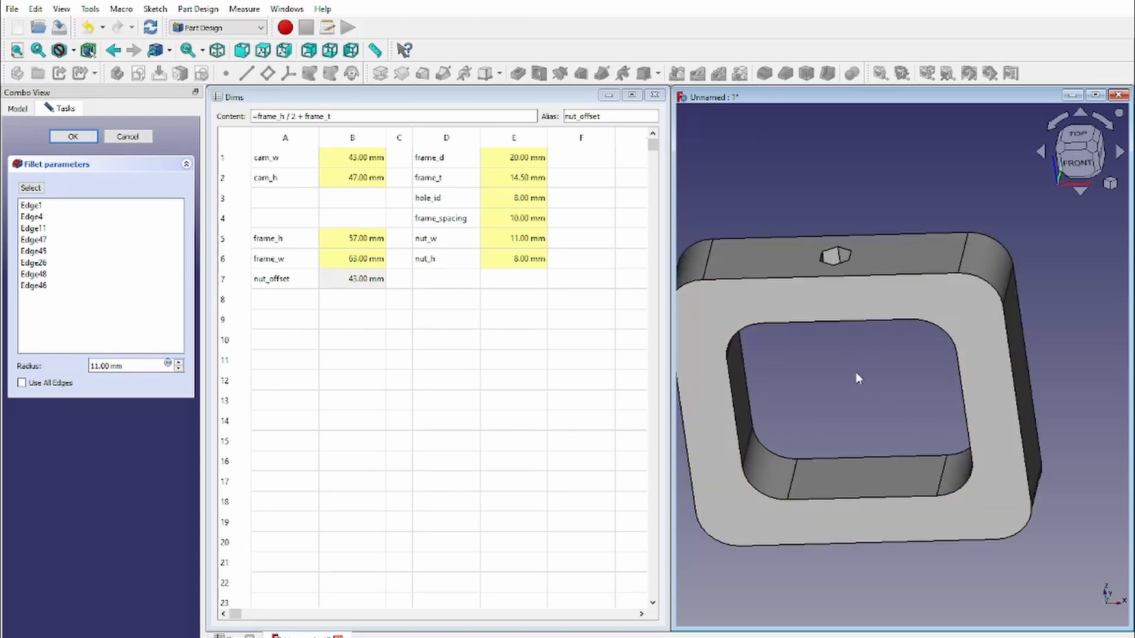
middle_drag(856, 373, 881, 331)
scroll(910, 351, down, 4)
scroll(960, 460, down, 1)
middle_drag(960, 460, 969, 397)
scroll(913, 518, up, 3)
middle_drag(914, 519, 966, 476)
scroll(934, 473, up, 1)
click(70, 137)
middle_drag(957, 349, 691, 400)
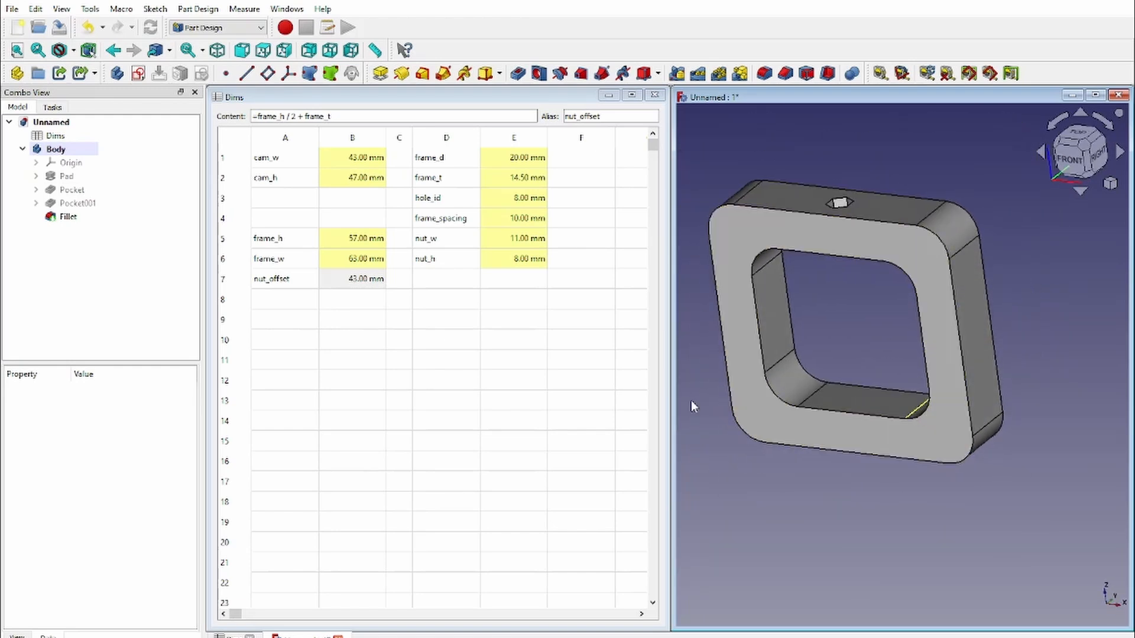
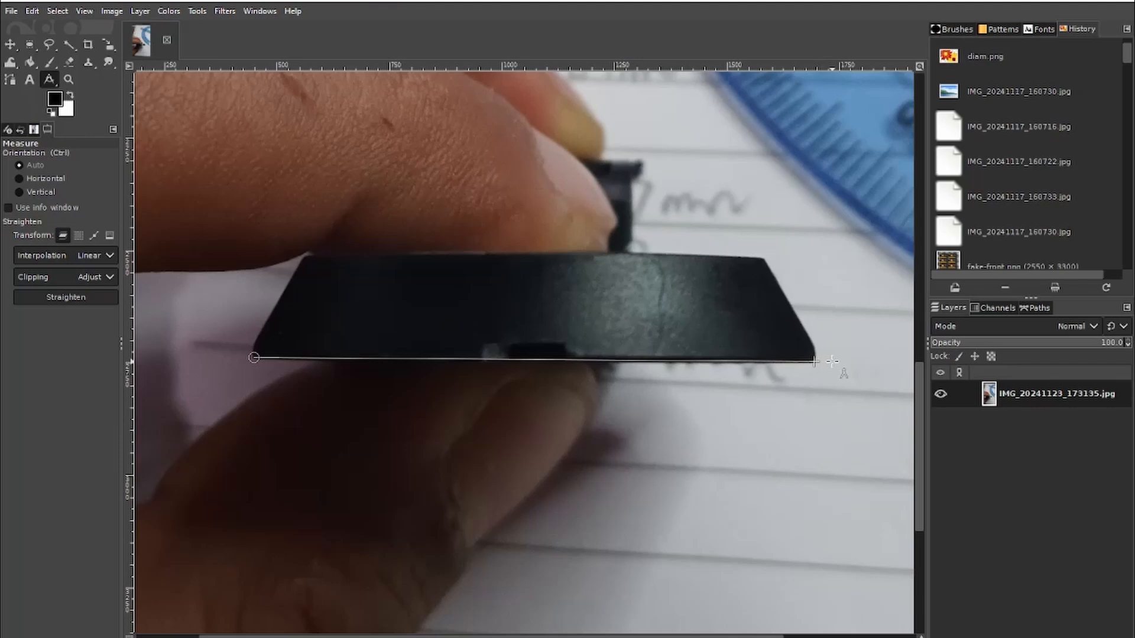
In GIMP, align the measure line with both end corners of the black shoe's lower edge and straighten the photo along it.
ctrl+scroll(831, 362, up, 8)
drag(646, 413, 635, 434)
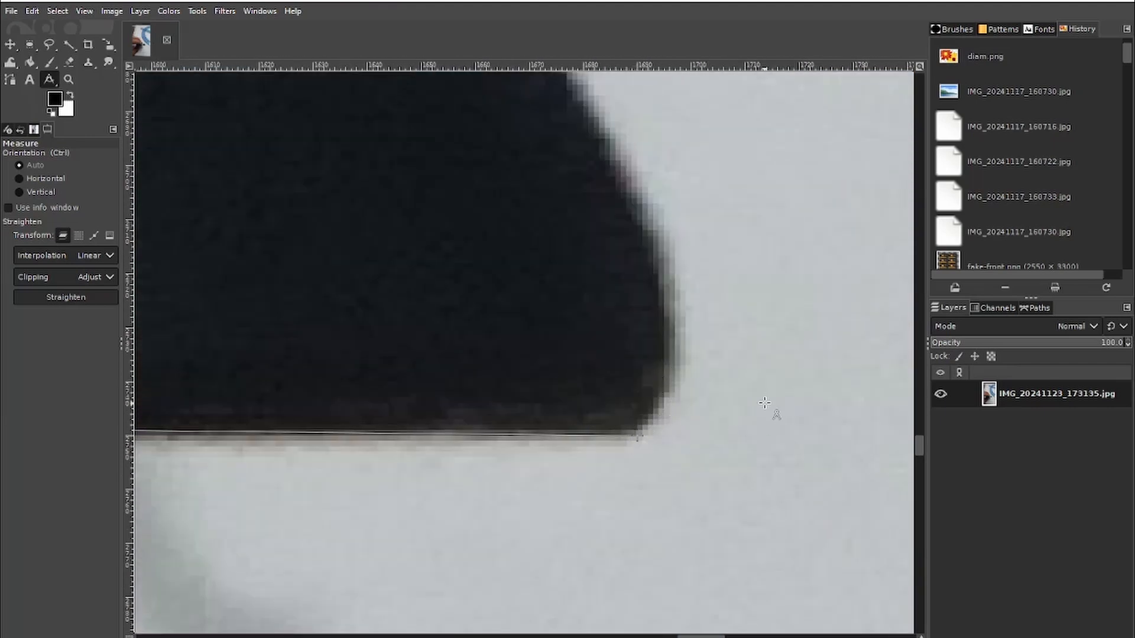
ctrl+scroll(766, 405, down, 6)
ctrl+scroll(631, 398, down, 3)
ctrl+scroll(291, 382, up, 5)
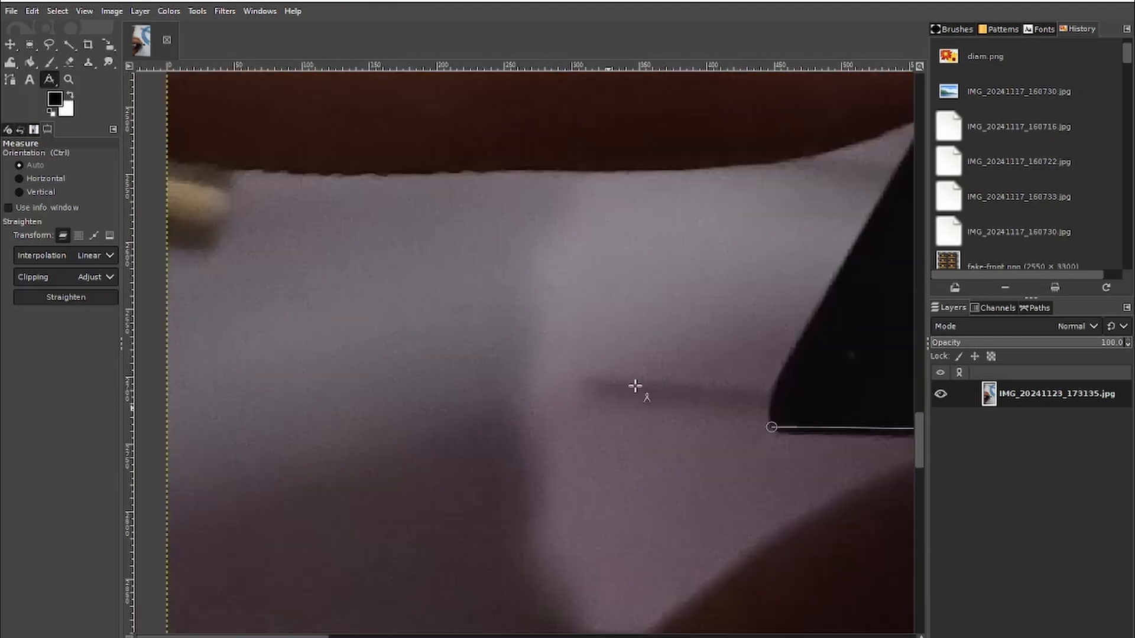
ctrl+scroll(709, 408, up, 2)
ctrl+scroll(713, 448, down, 2)
ctrl+scroll(712, 448, up, 3)
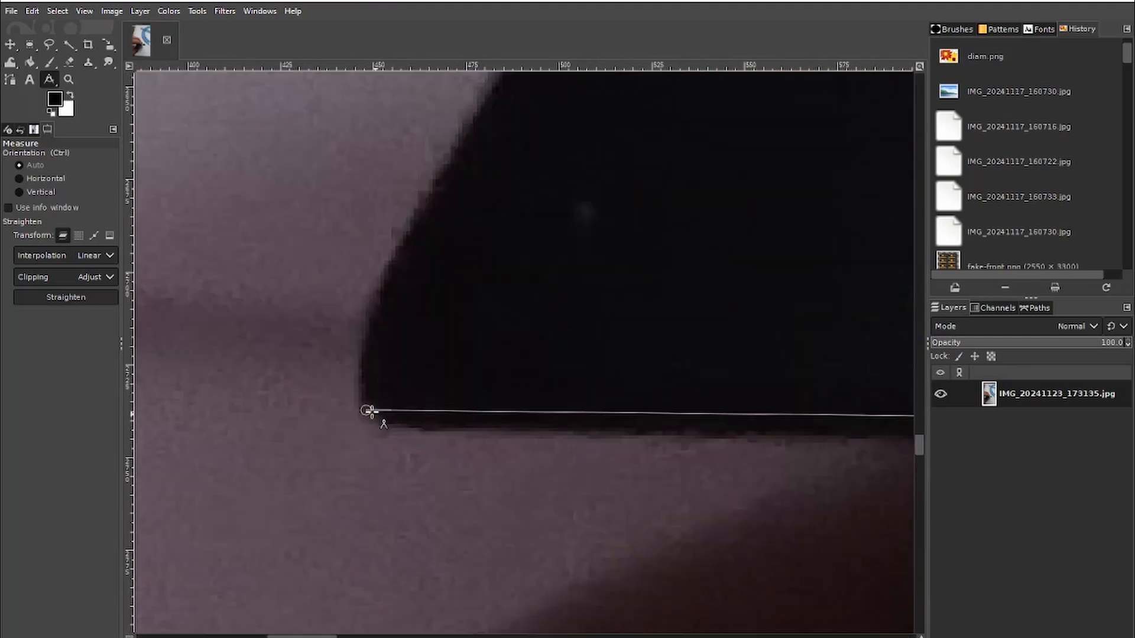
drag(371, 412, 373, 431)
ctrl+scroll(373, 431, down, 5)
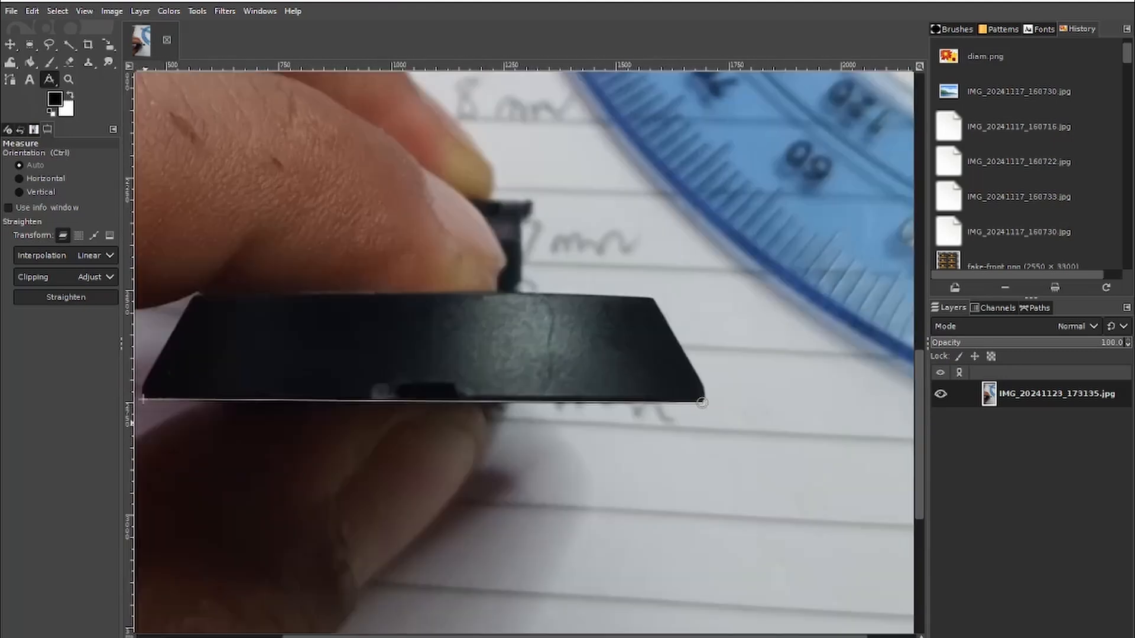
click(93, 299)
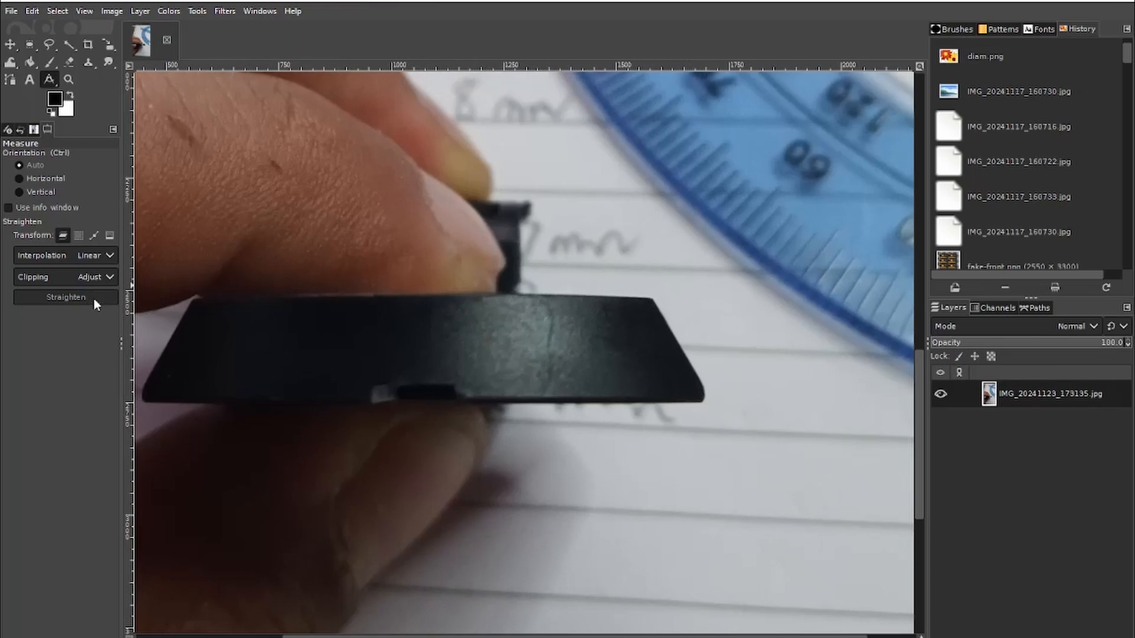
Measure from the shoe's lower edge up to the upper corner of its slanted side in the straightened photo.
drag(513, 403, 650, 293)
ctrl+scroll(530, 418, up, 2)
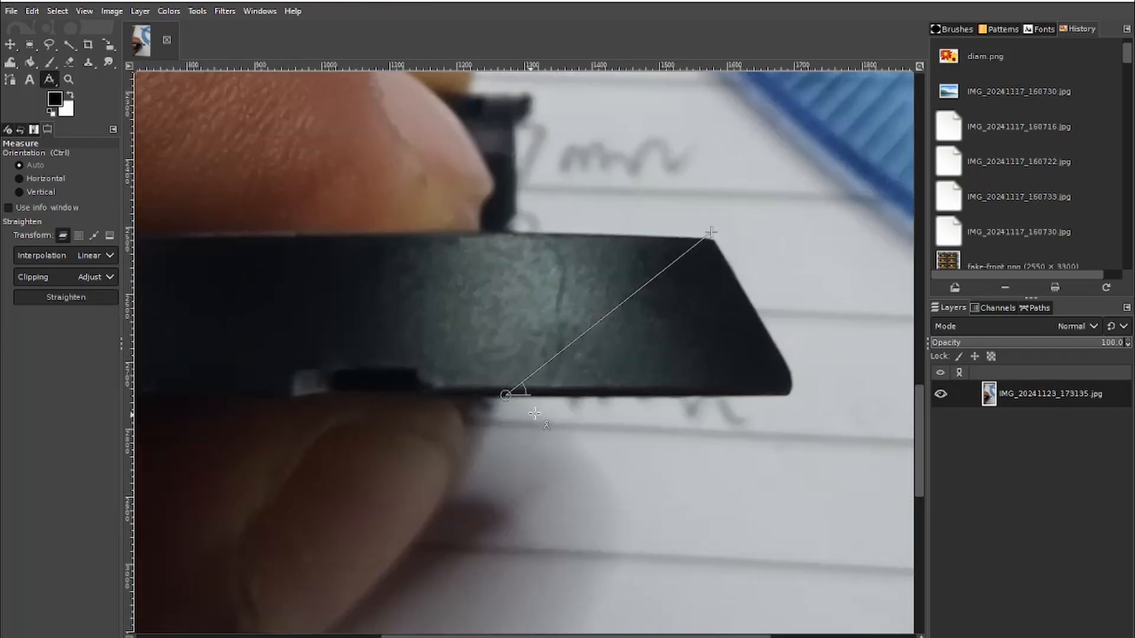
mouse_move(396, 418)
mouse_down()
mouse_move(651, 408)
mouse_move(516, 190)
mouse_move(610, 235)
mouse_move(598, 223)
mouse_up()
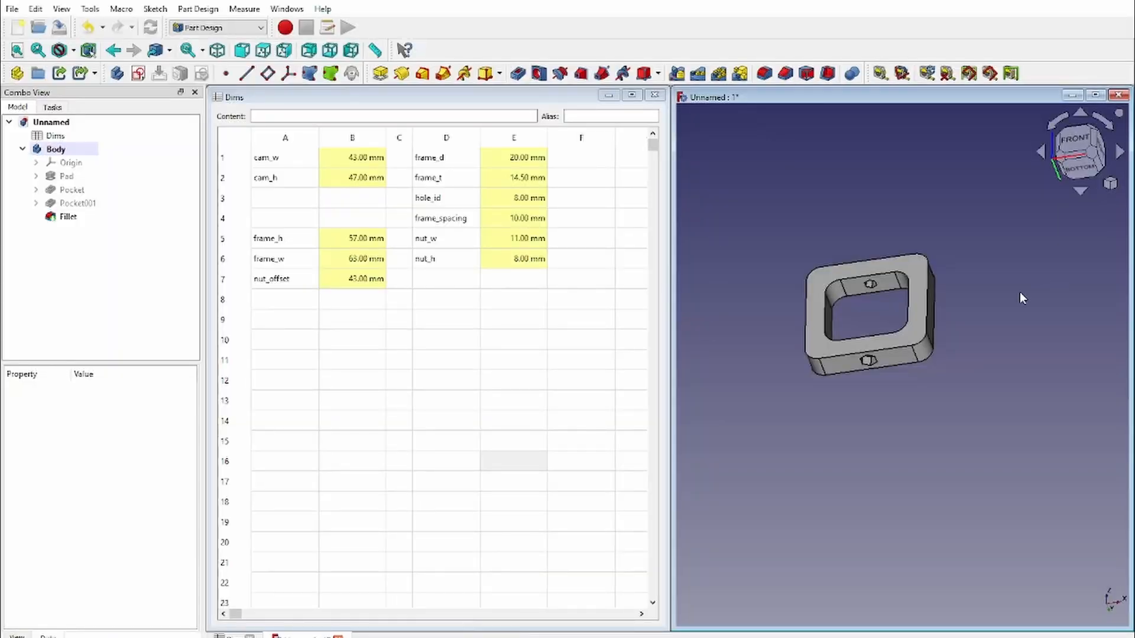
Back in FreeCAD, add shoe_w 31.7 mm, shoe_h 5.7 mm and shoe_c 30 mm to rows 8 to 10 of the Dims spreadsheet.
click(426, 320)
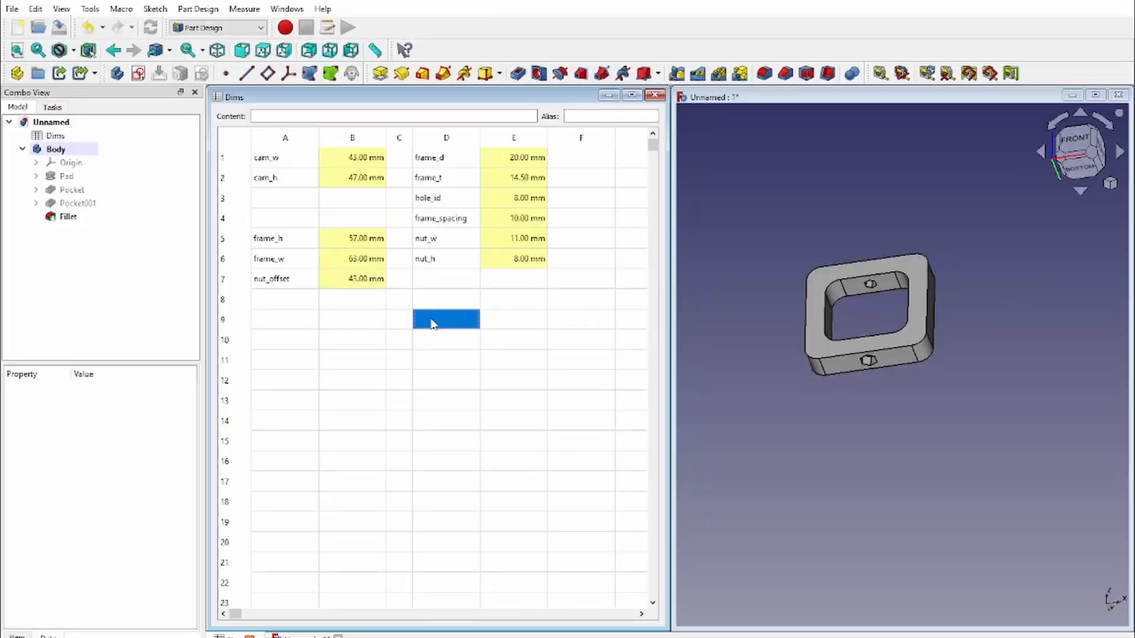
double_click(458, 300)
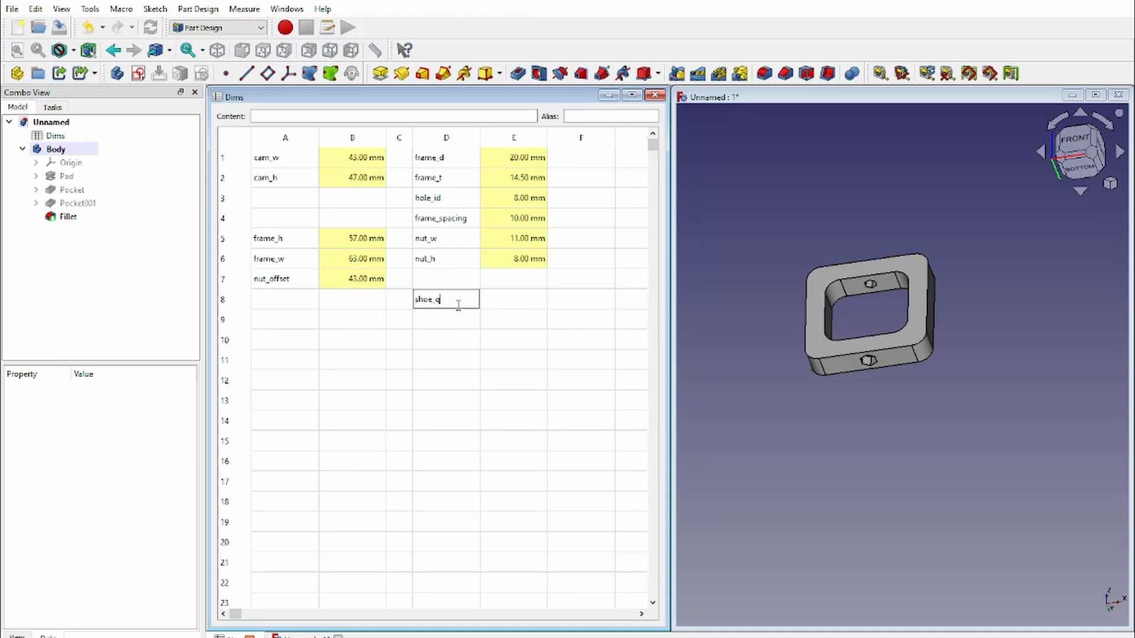
text(shoe_w)
key(Return)
text(shoe_h)
key(Return)
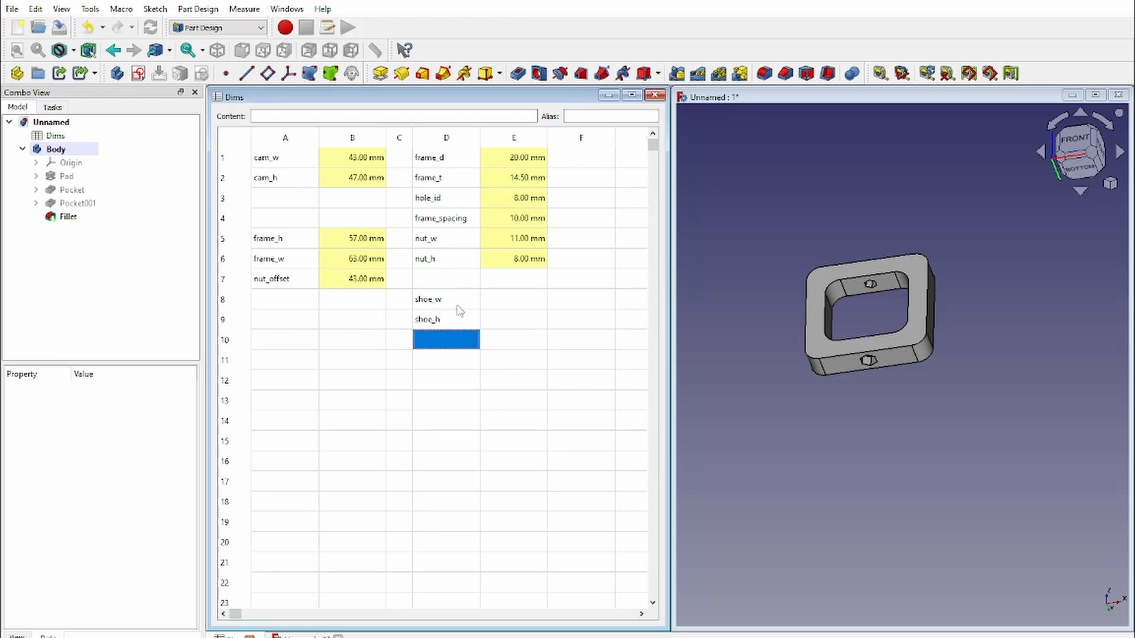
text(c)
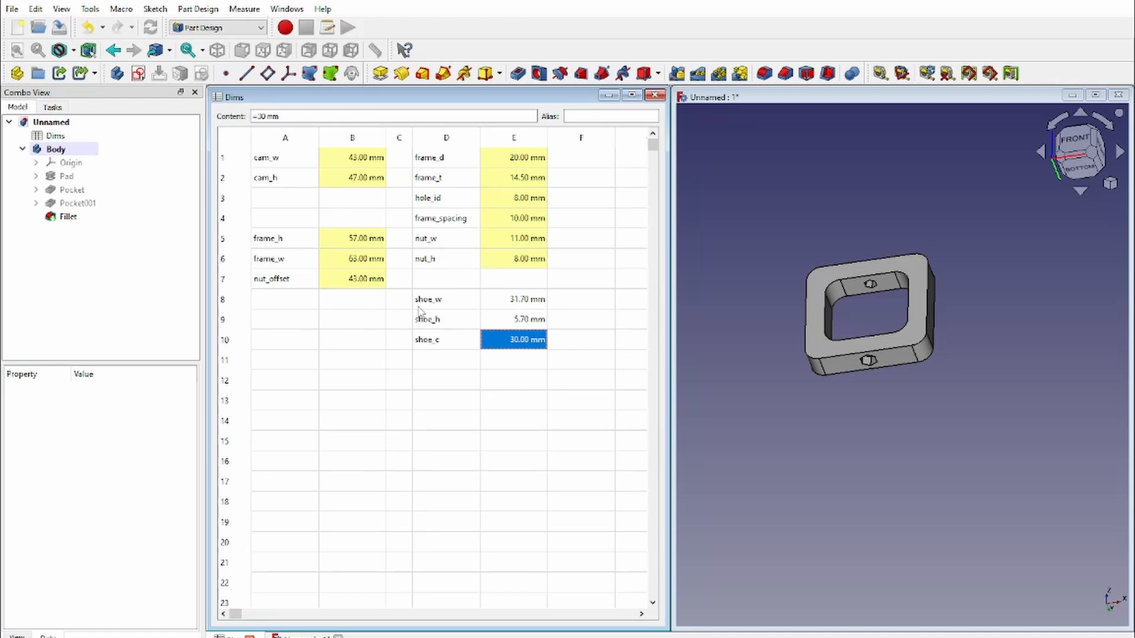
Run the recent alias macro on cells D8 to D10 of the Dims spreadsheet to alias shoe_w, shoe_h and shoe_c.
drag(438, 300, 437, 353)
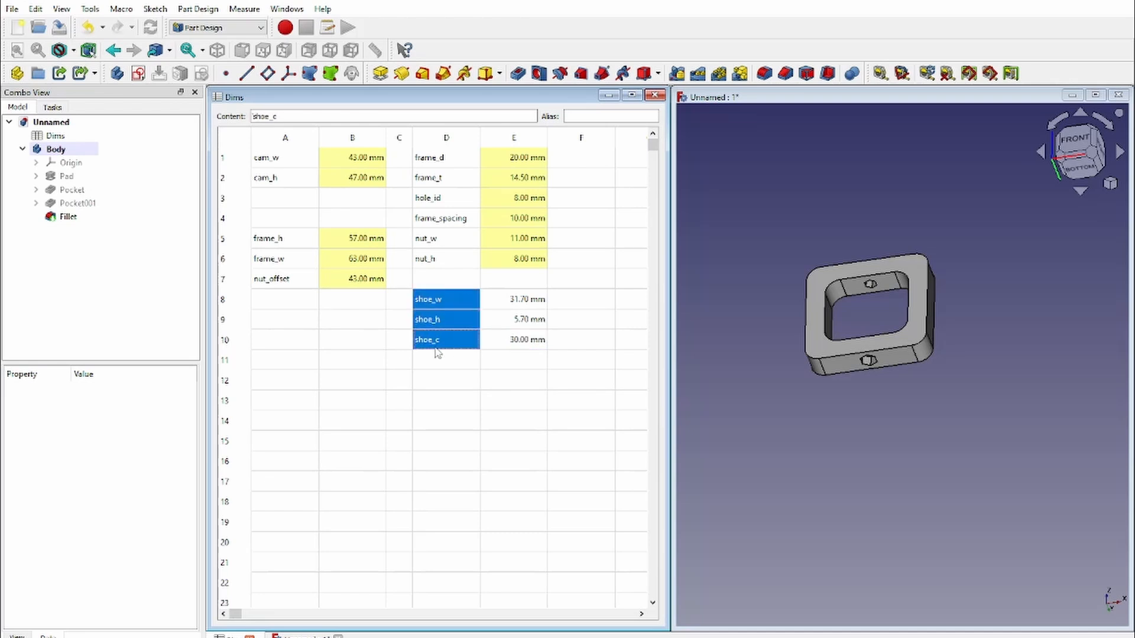
click(121, 9)
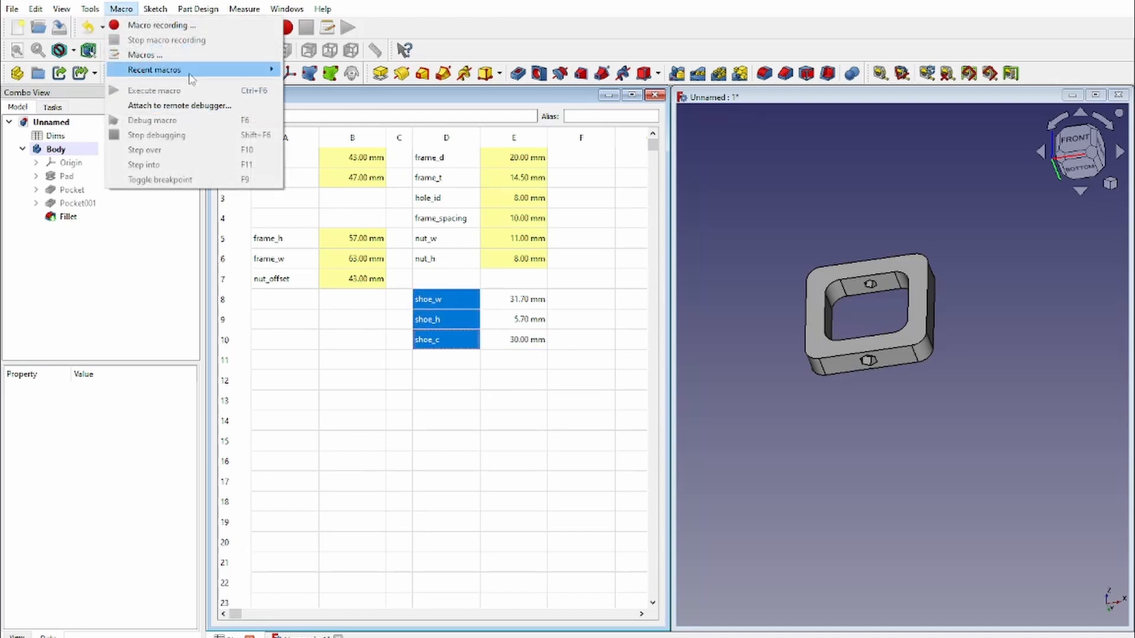
mouse_move(190, 71)
click(287, 73)
click(641, 344)
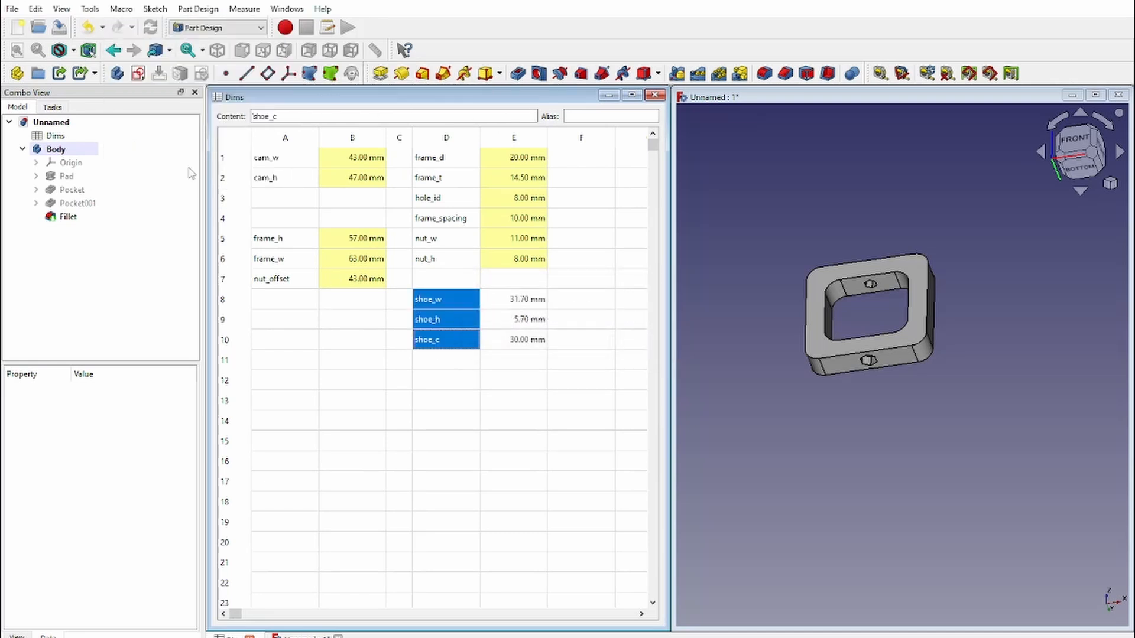
click(72, 138)
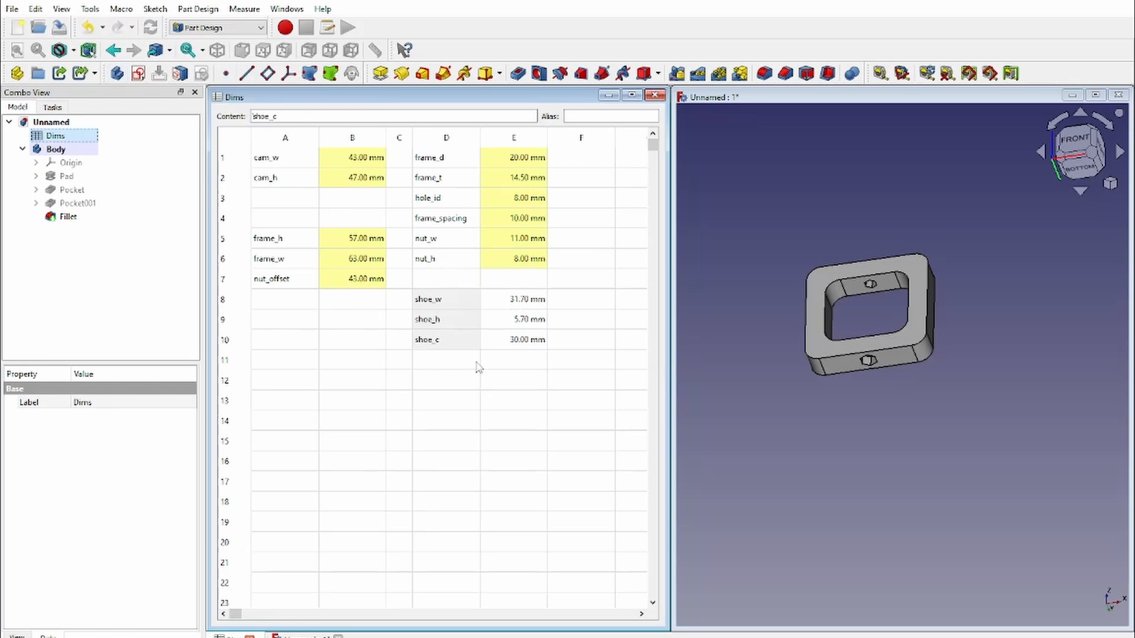
click(318, 100)
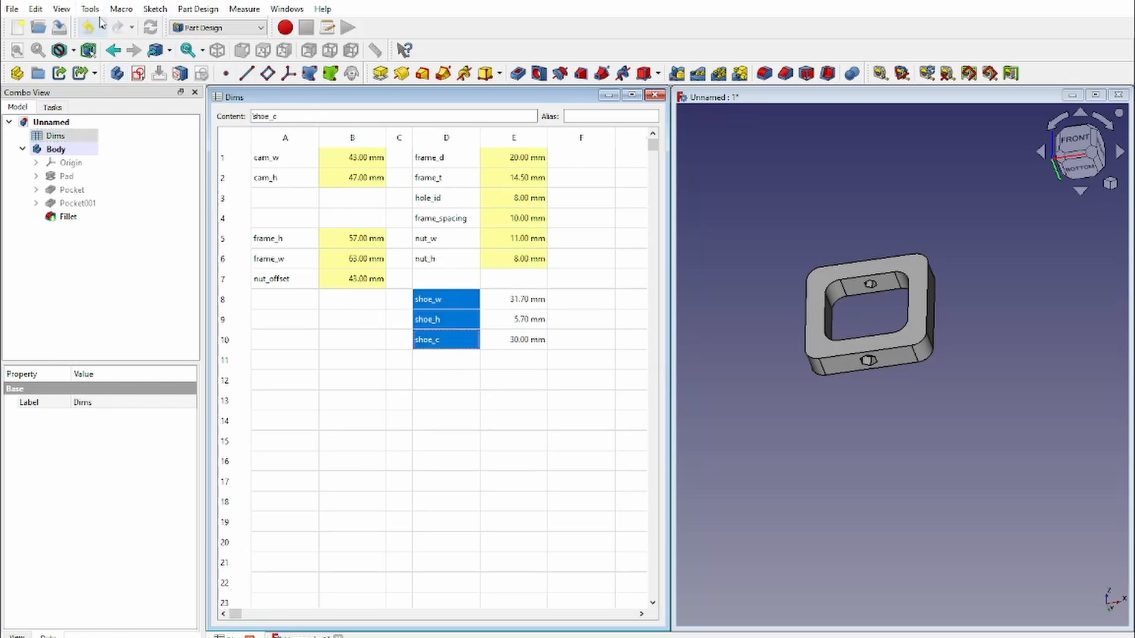
click(121, 9)
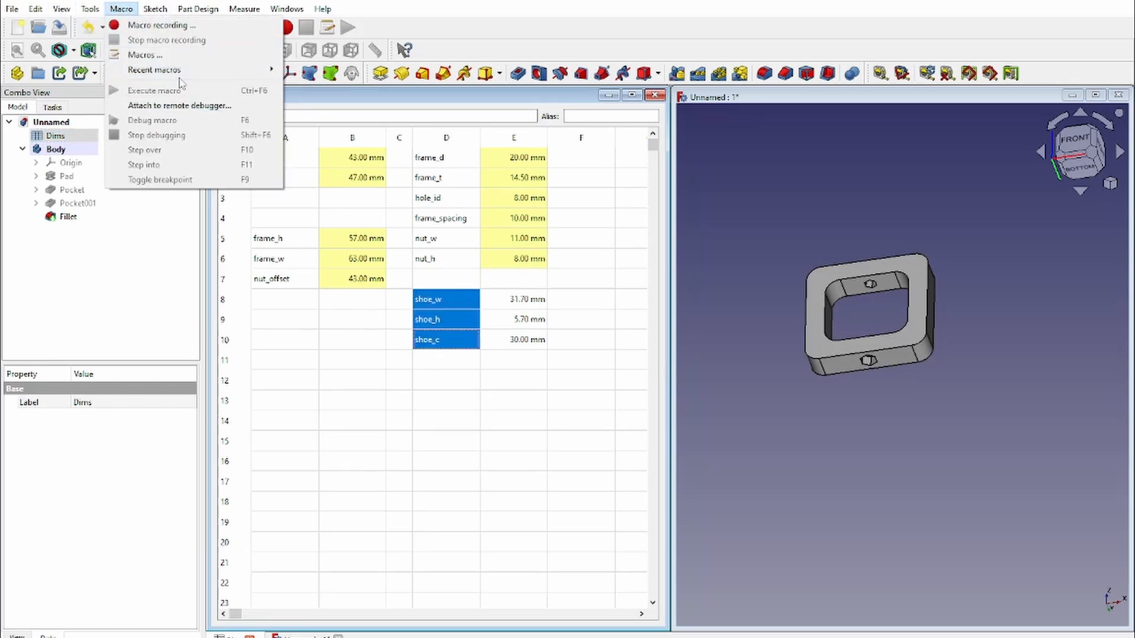
mouse_move(251, 79)
click(322, 69)
click(555, 379)
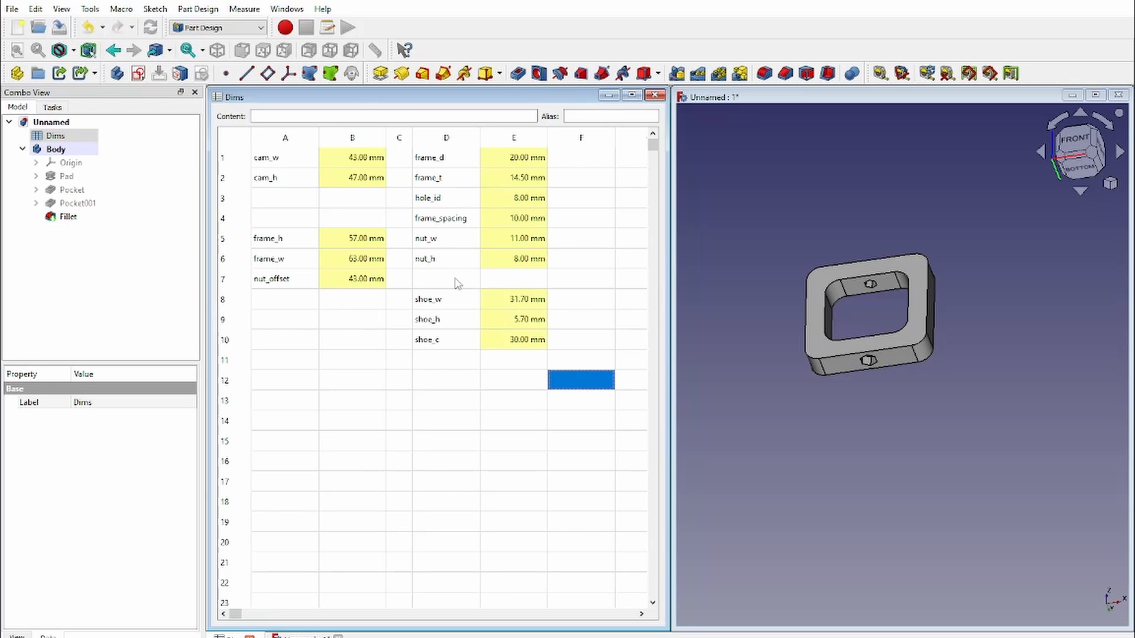
click(447, 360)
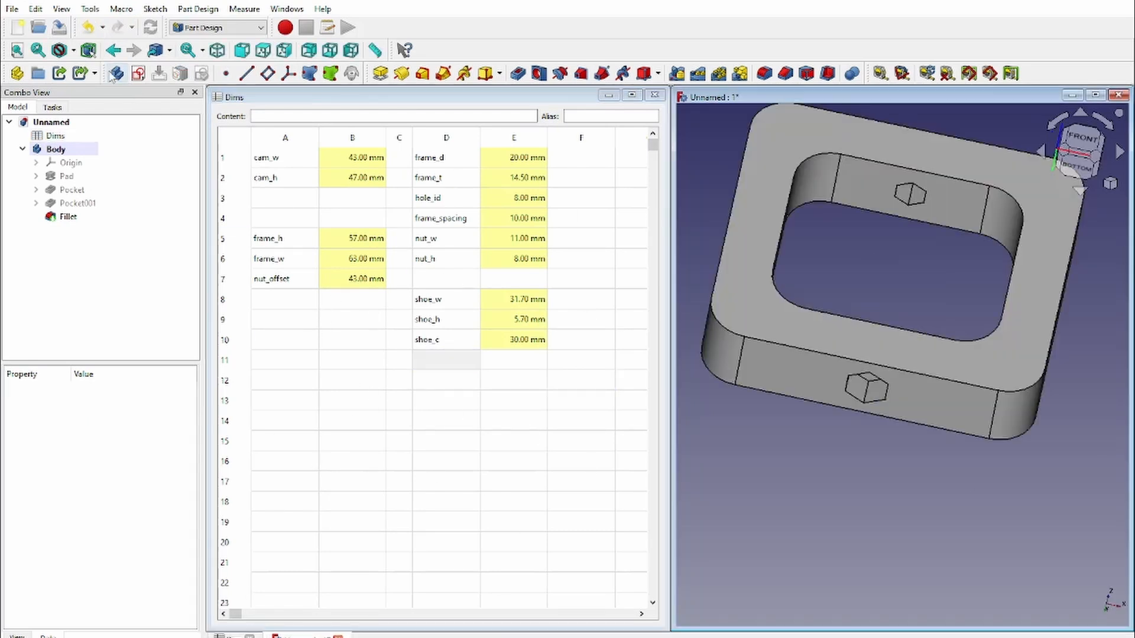
Create a new body named Shoe and delete the surplus extra body.
click(117, 74)
click(70, 162)
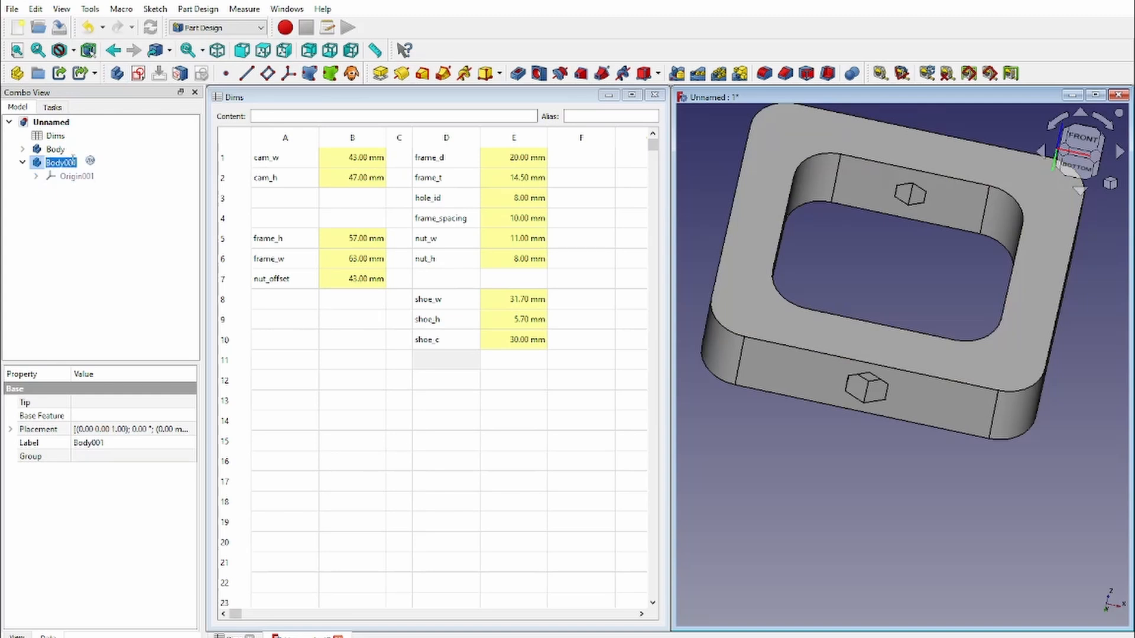
text(Shoe)
key(Return)
click(117, 74)
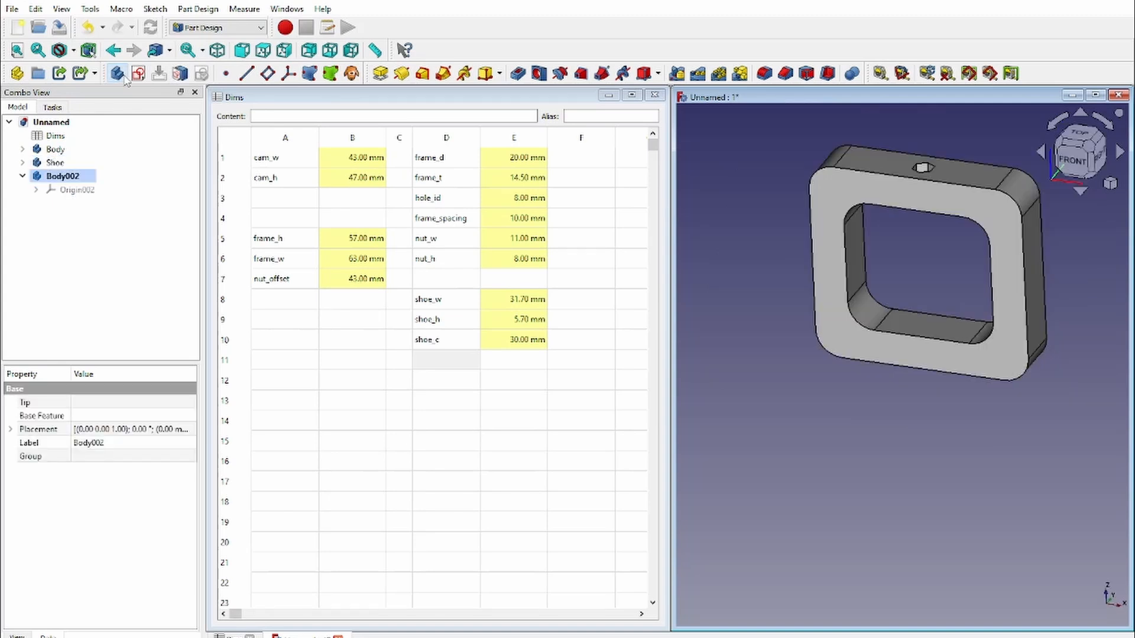
key(Delete)
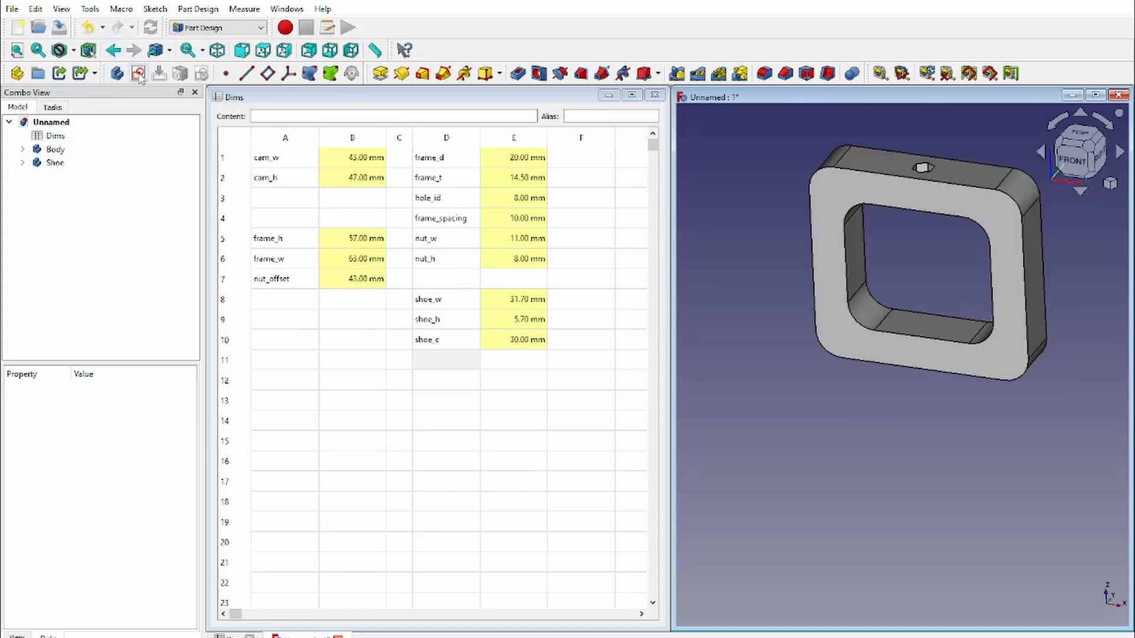
Activate the Shoe body and start a new sketch in it.
click(139, 74)
click(715, 412)
double_click(55, 163)
click(138, 74)
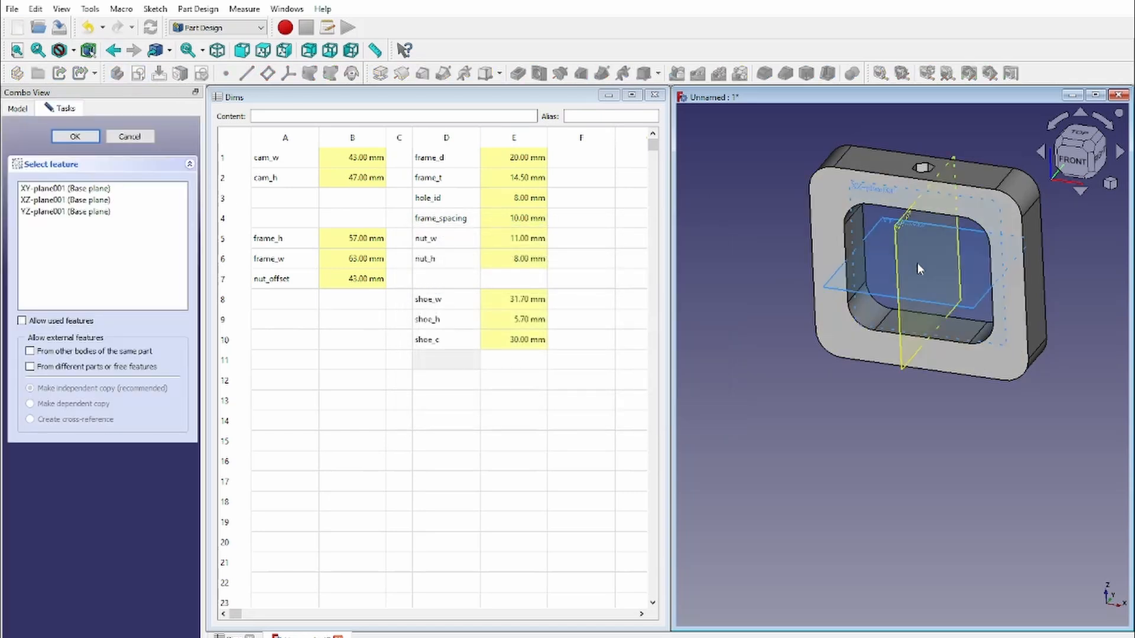
Show the frame as wireframe, pick the Shoe body's XZ base plane for the sketch, and restore the as-is display.
click(980, 253)
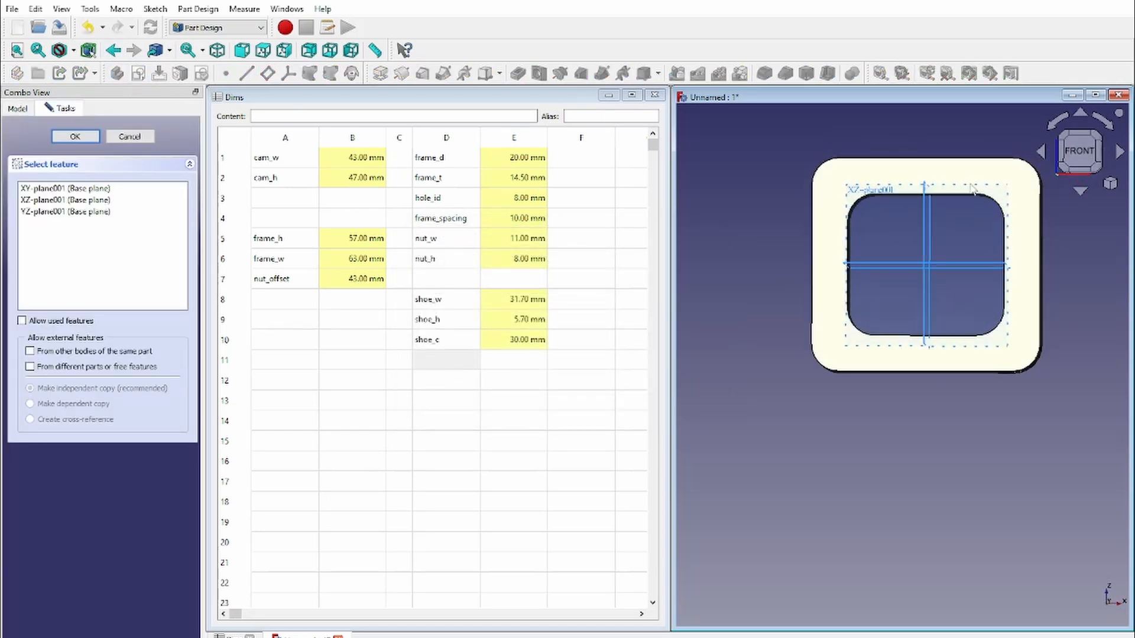
scroll(964, 204, up, 5)
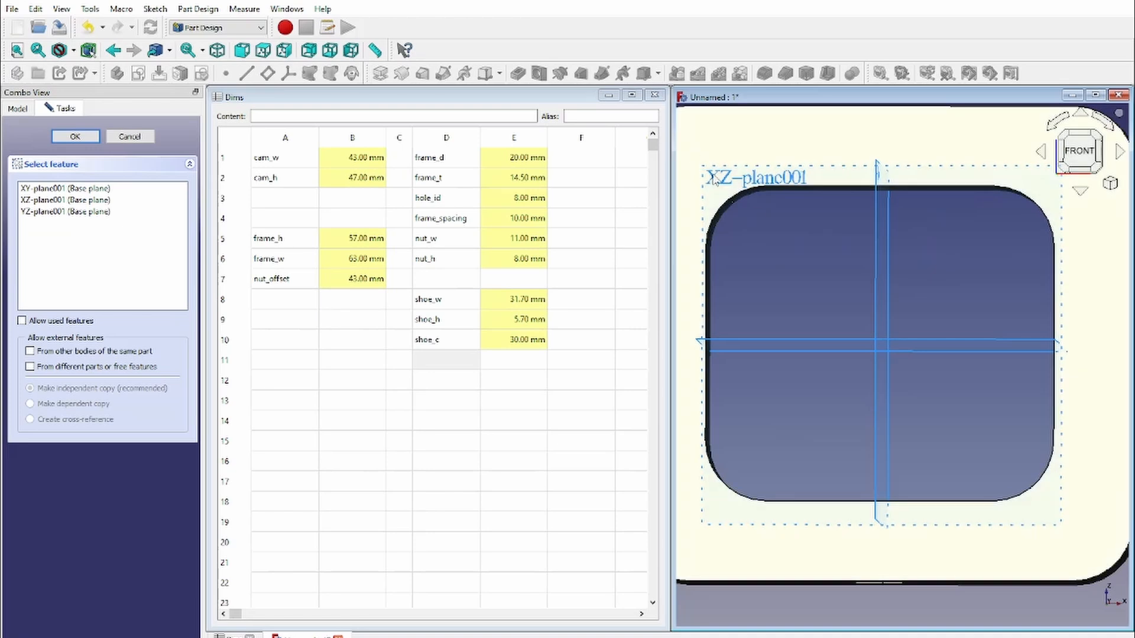
middle_drag(809, 283, 860, 324)
scroll(860, 324, down, 2)
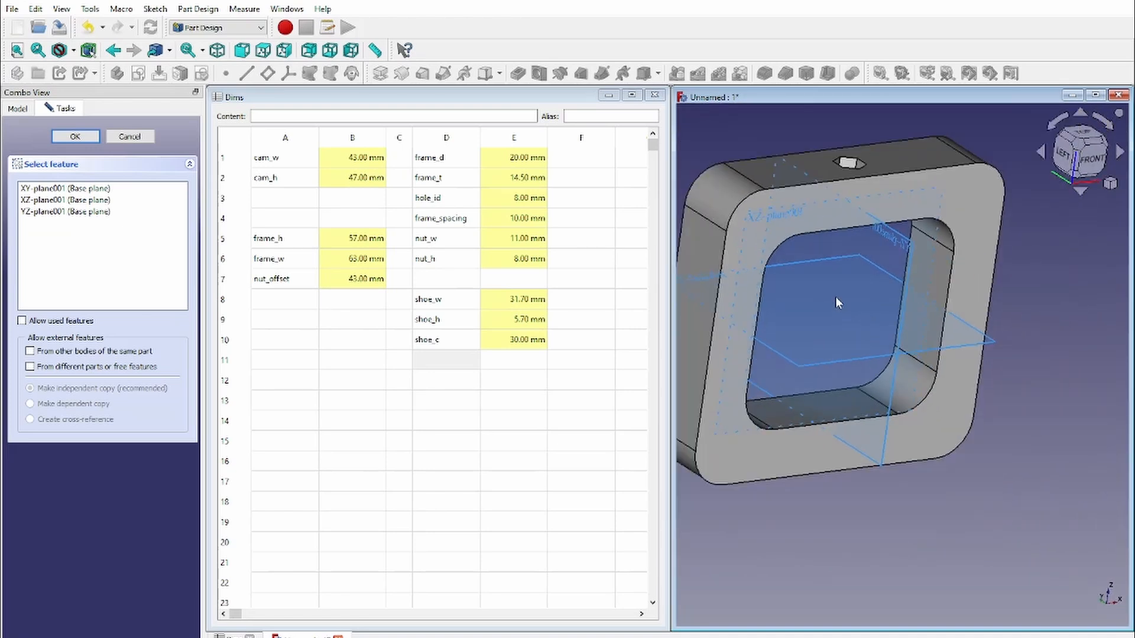
key(v)
key(4)
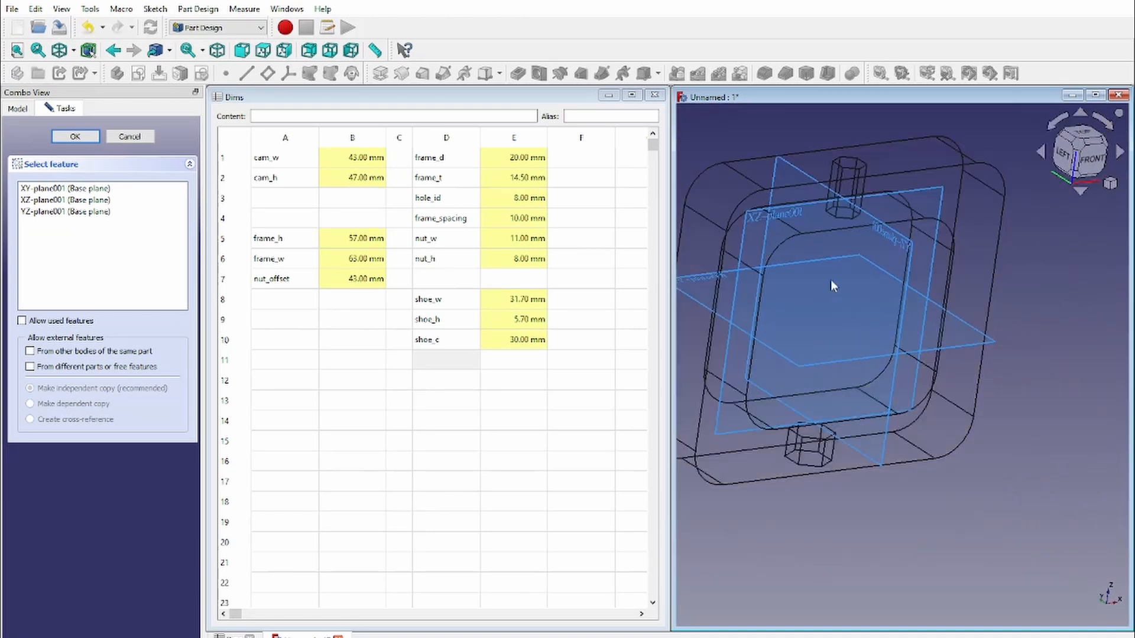
click(749, 218)
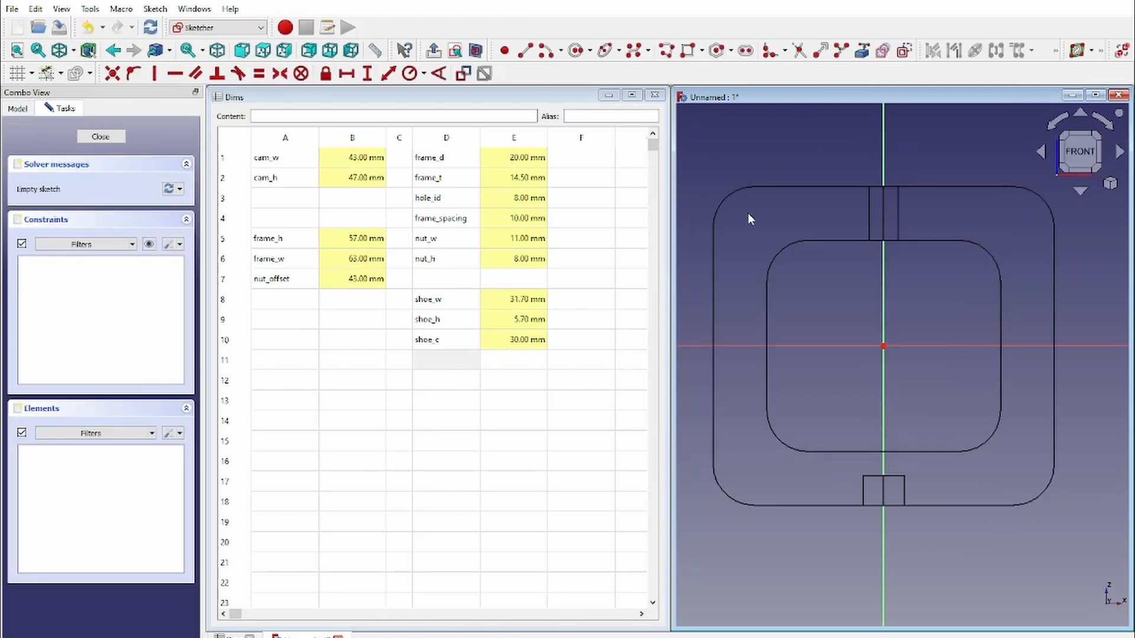
key(v)
key(1)
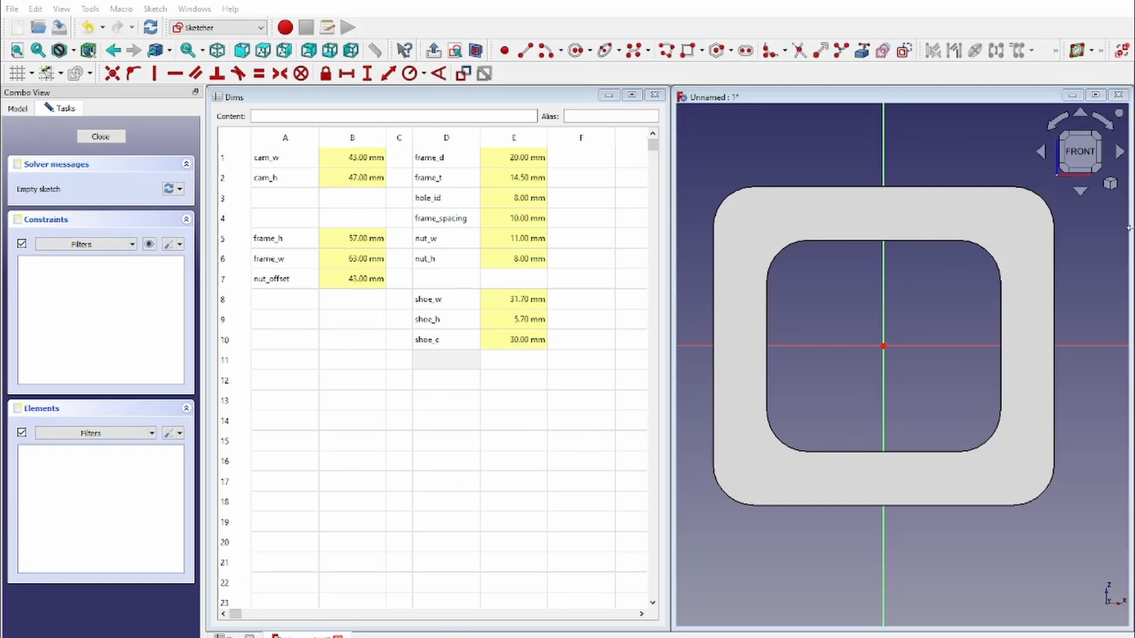
Sketch a closed four-sided polyline below the frame with a horizontal upper edge and a slanted side about 11 mm long at 45°.
scroll(886, 375, up, 3)
scroll(942, 363, down, 4)
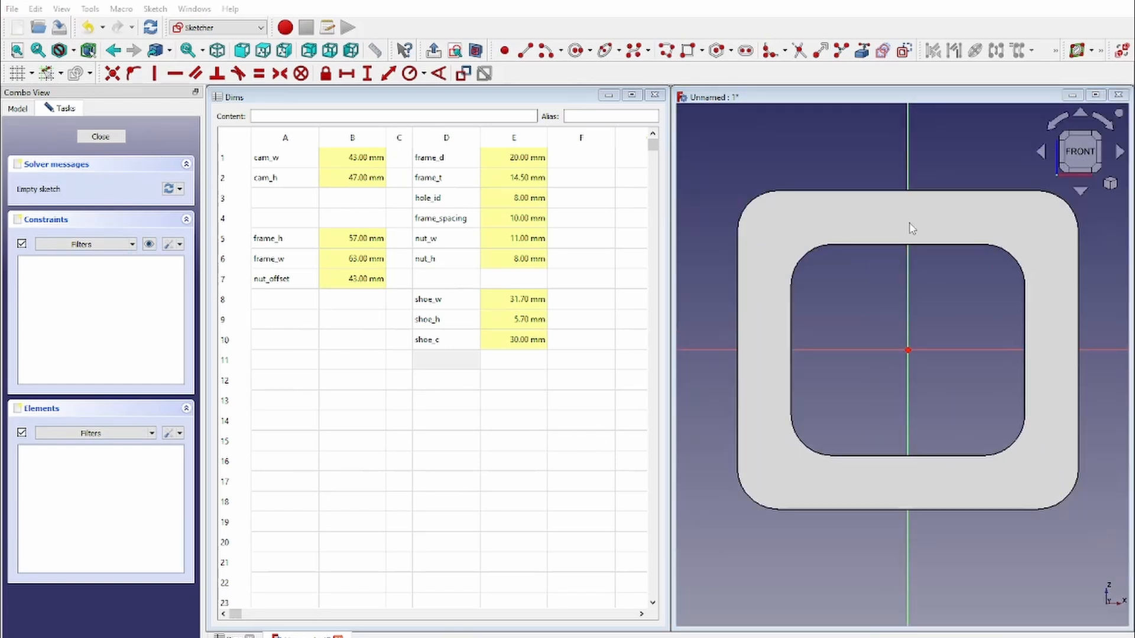
scroll(913, 363, up, 2)
scroll(928, 374, up, 1)
scroll(928, 374, down, 3)
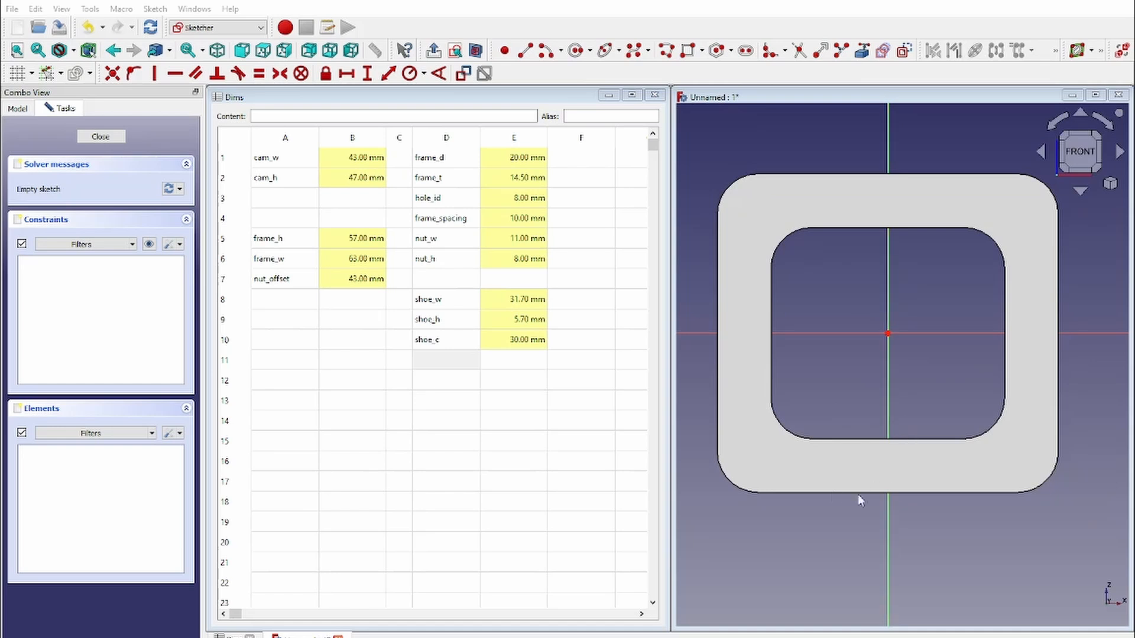
scroll(917, 579, down, 3)
scroll(903, 551, up, 2)
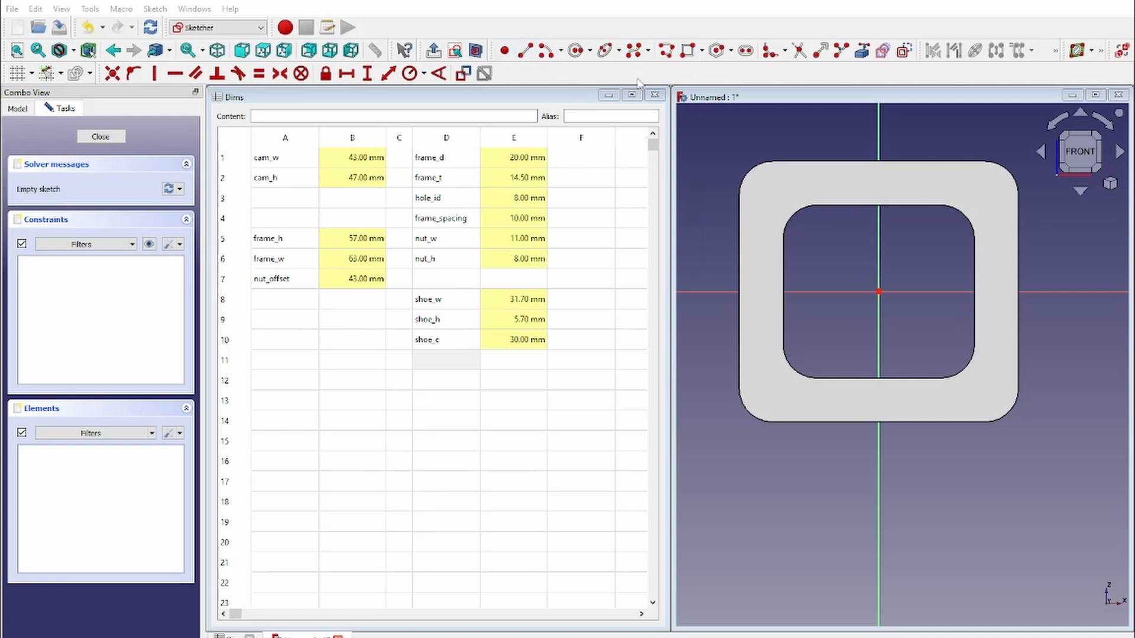
click(666, 50)
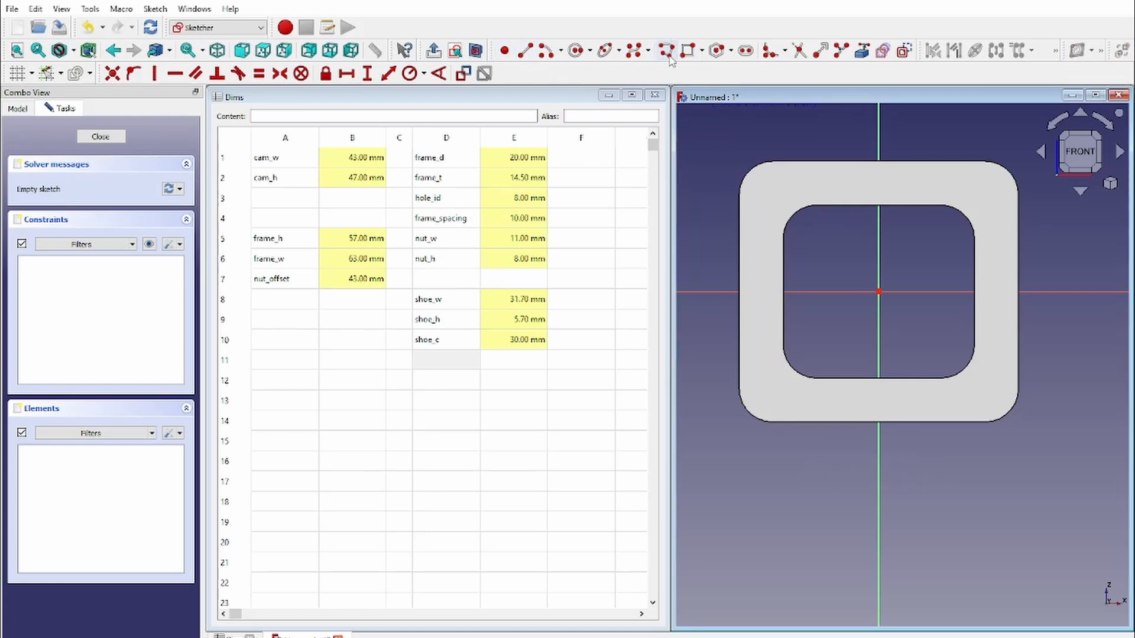
click(805, 467)
click(824, 441)
click(932, 441)
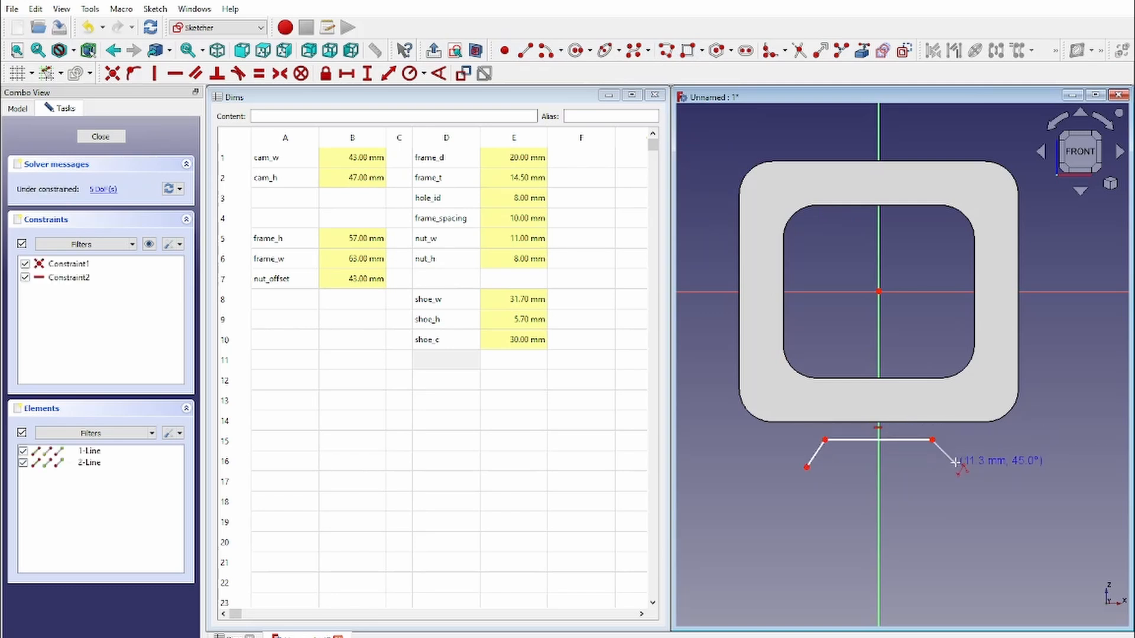
click(956, 462)
click(806, 466)
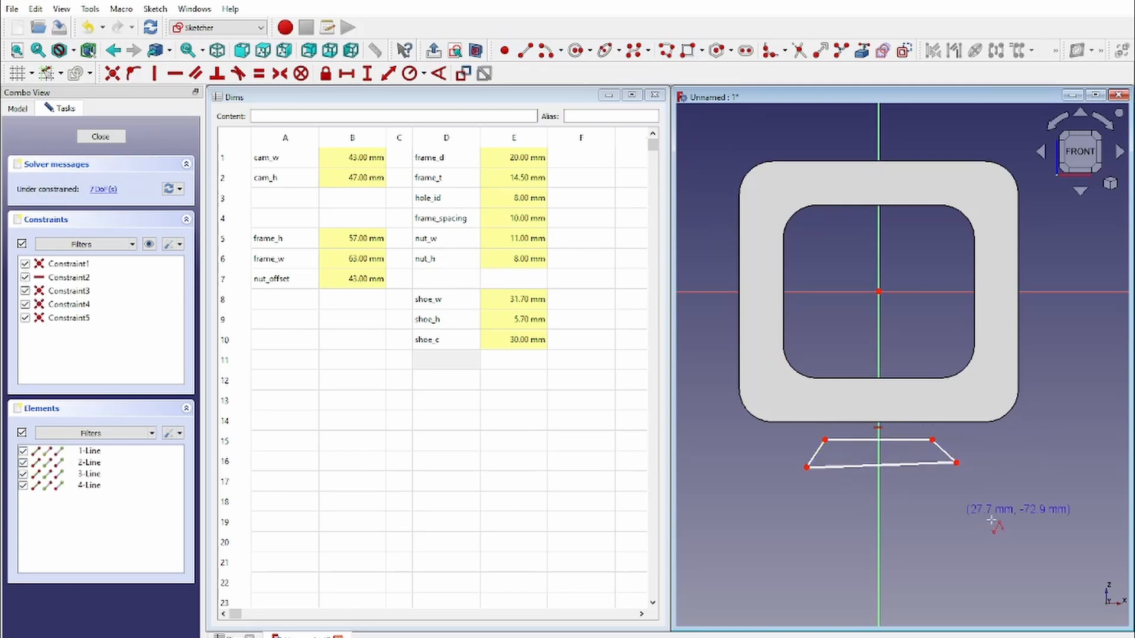
Constrain the lower edge of the shoe outline to be horizontal.
scroll(991, 520, up, 3)
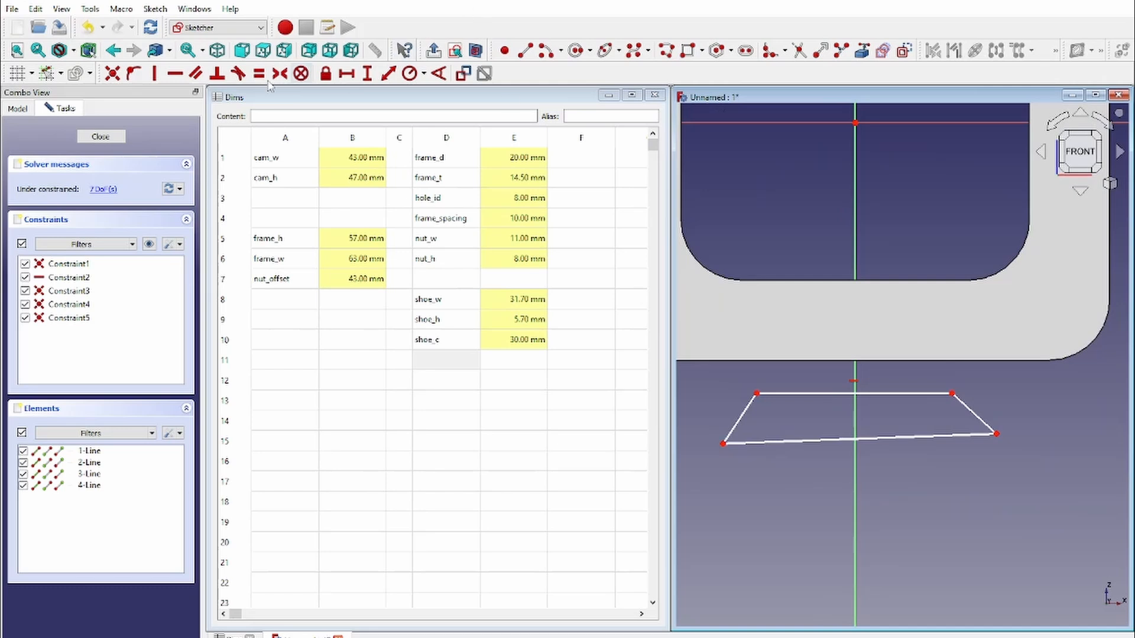
click(174, 73)
click(917, 437)
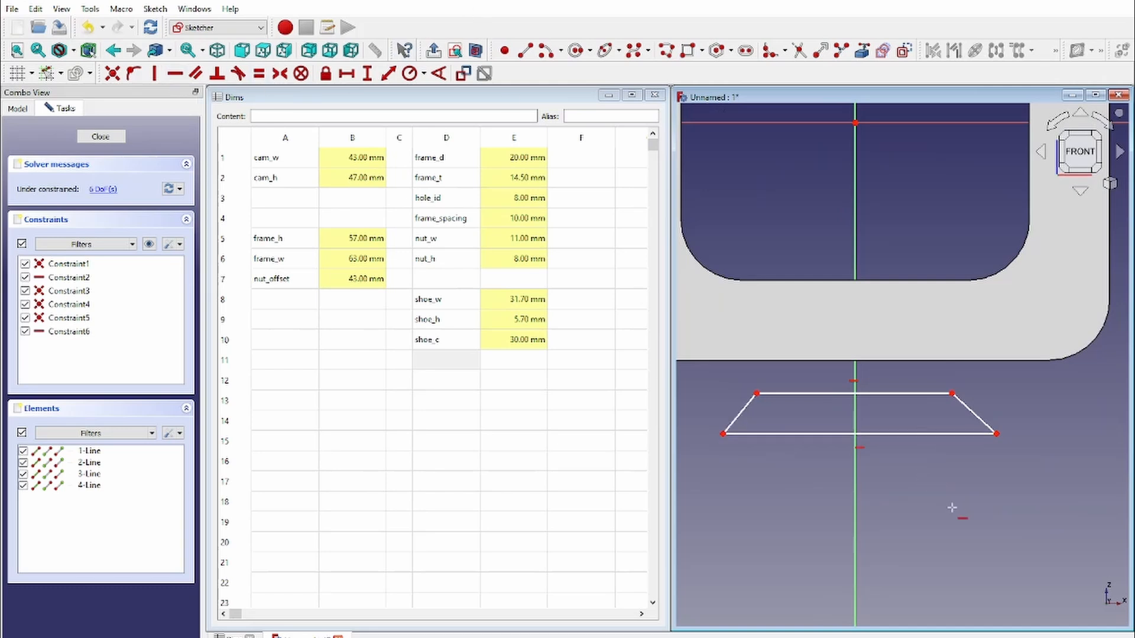
Replace the shoe outline's upper edge with two horizontal segments joined at a point on the vertical axis.
scroll(893, 444, down, 3)
scroll(899, 574, up, 2)
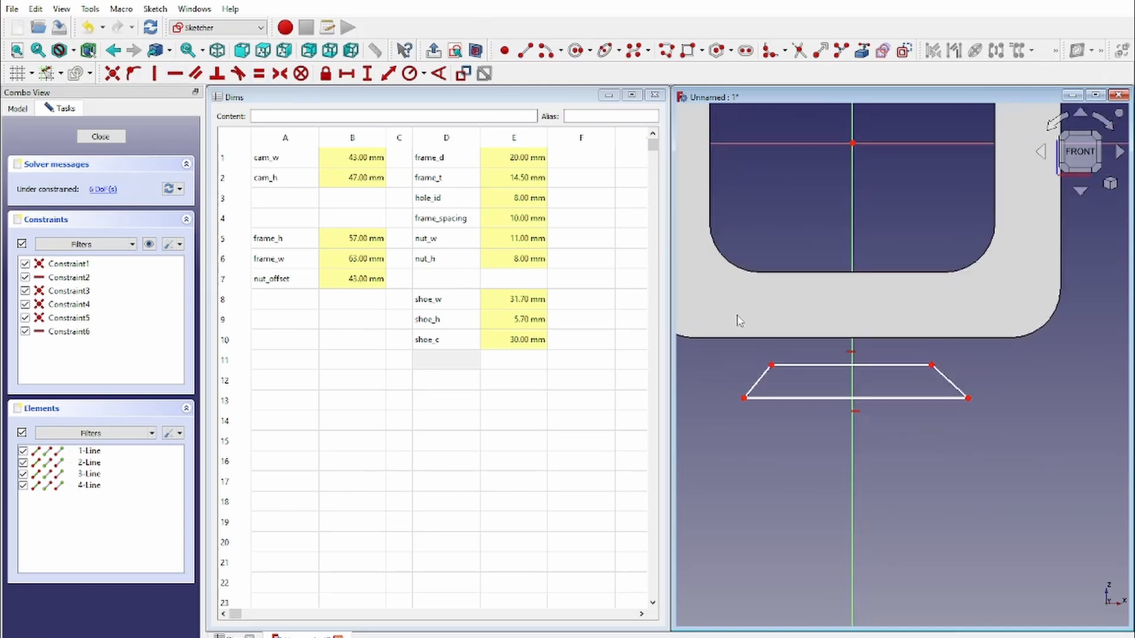
drag(707, 318, 1088, 535)
mouse_move(904, 366)
mouse_down()
mouse_move(903, 355)
mouse_move(907, 377)
mouse_up()
click(878, 375)
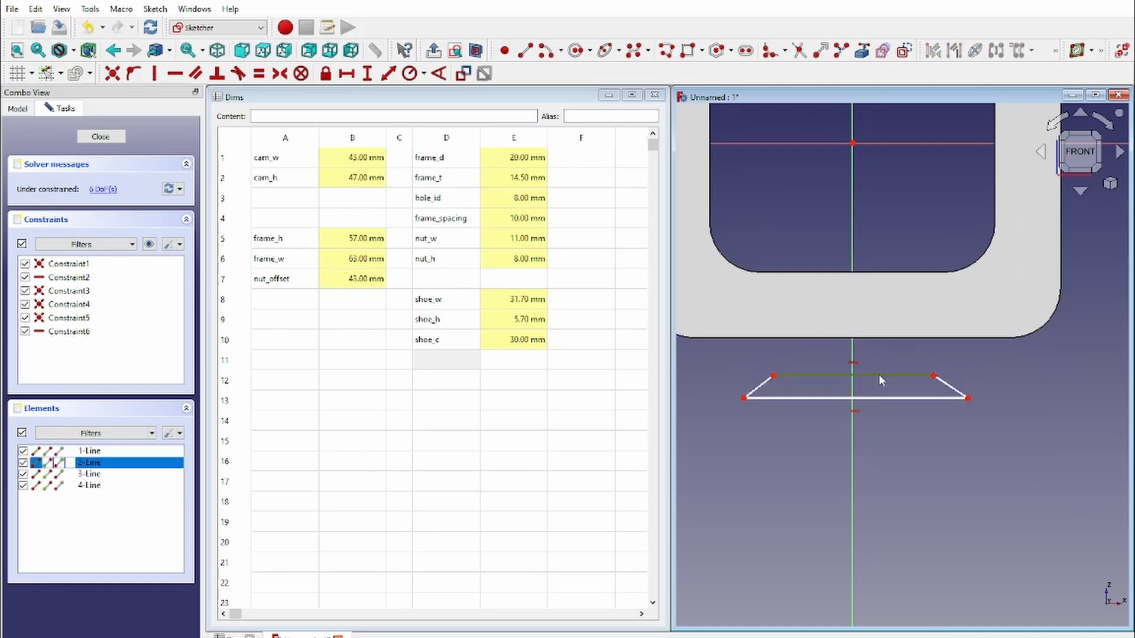
key(Delete)
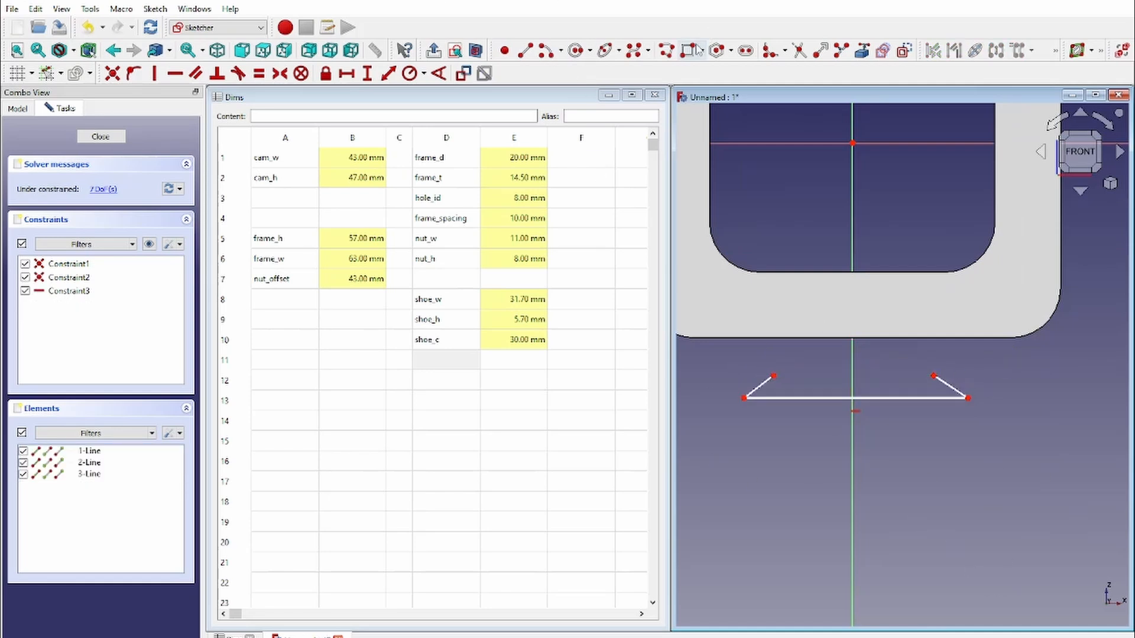
click(666, 51)
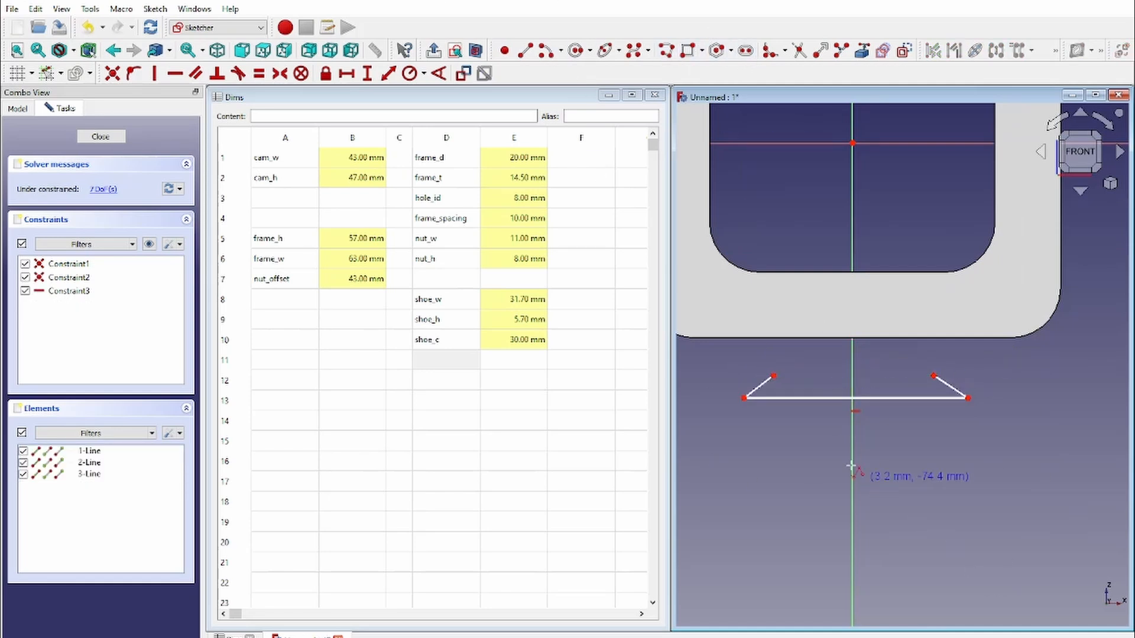
click(774, 375)
click(852, 376)
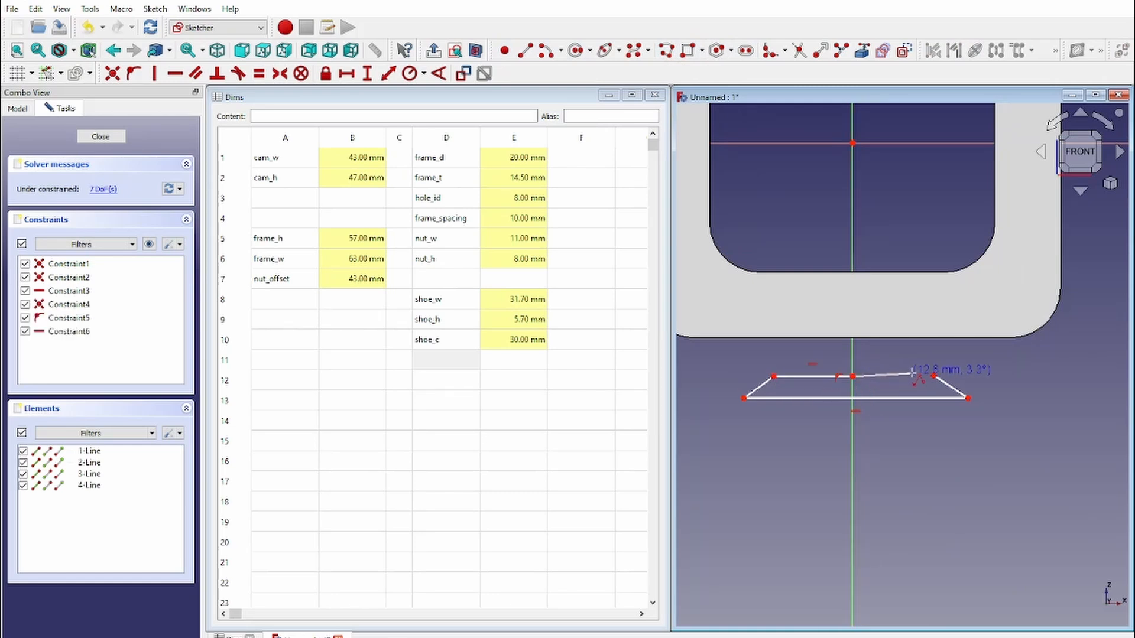
click(933, 376)
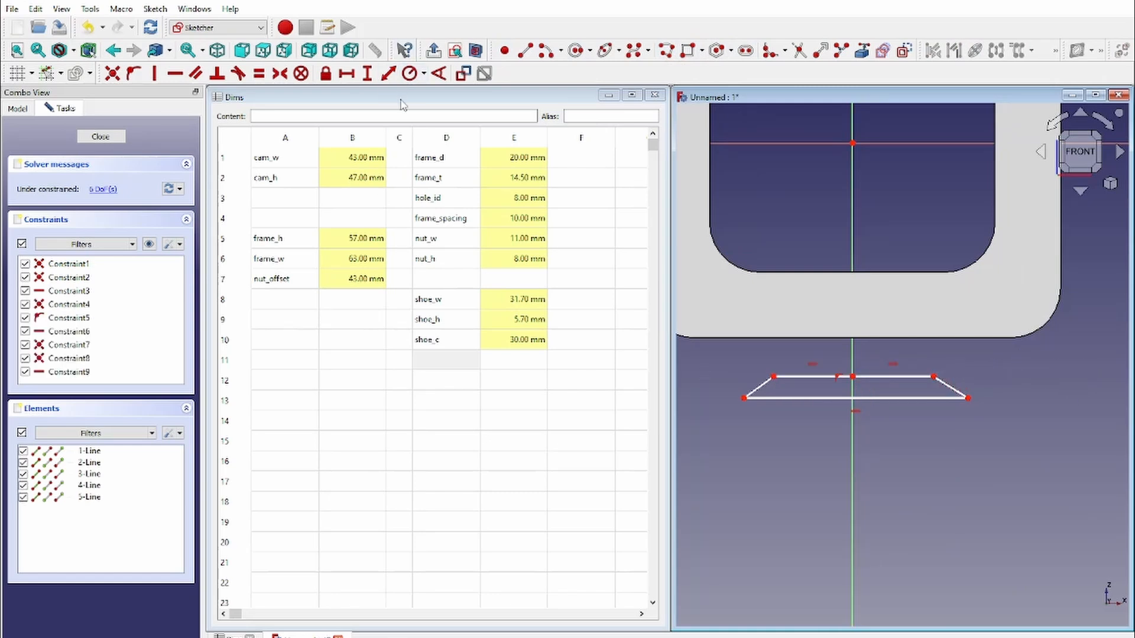
Constrain the two upper segments of the shoe outline to equal length.
click(258, 74)
click(813, 376)
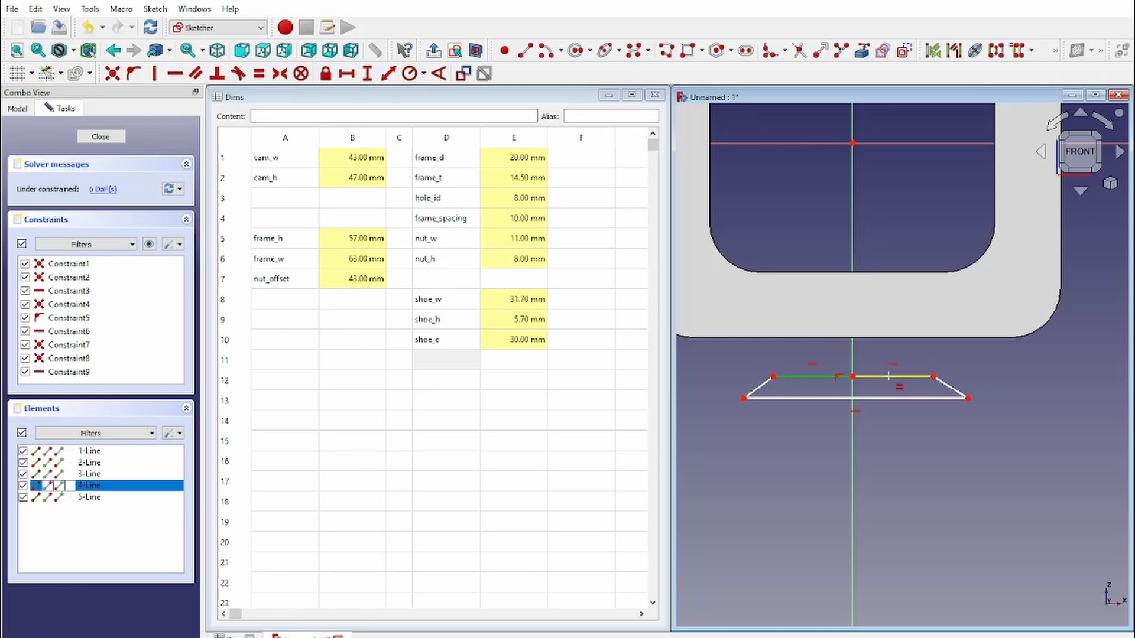
click(896, 377)
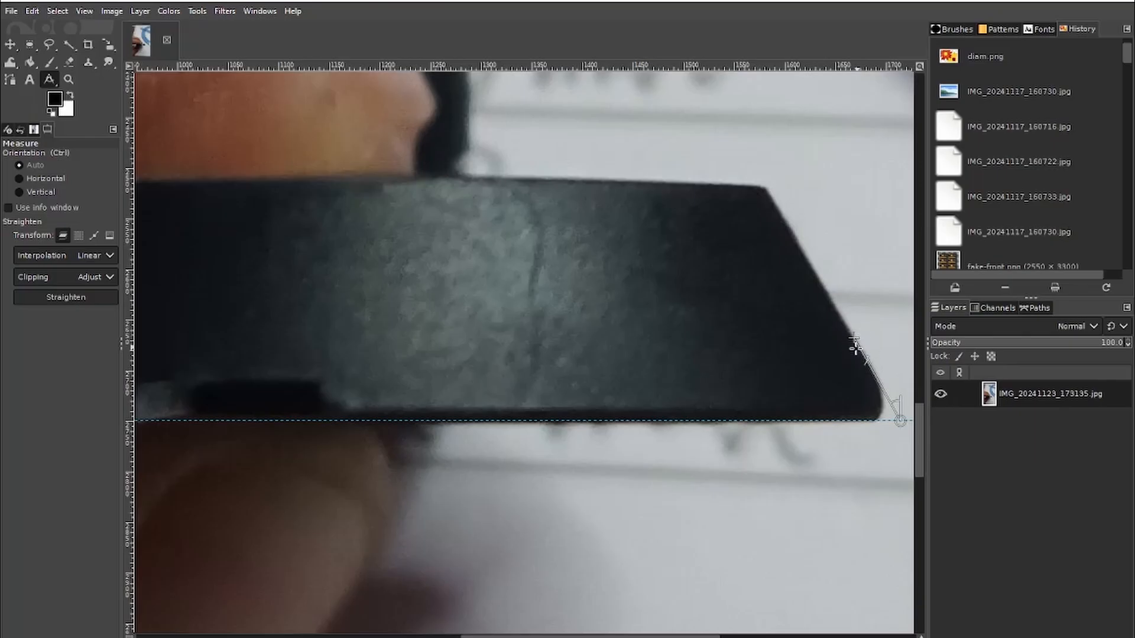
In GIMP, align the measure line along the black shoe's slanted side to measure its angle to the lower edge.
mouse_move(856, 349)
mouse_down()
mouse_move(849, 341)
mouse_move(824, 413)
mouse_move(858, 346)
mouse_up()
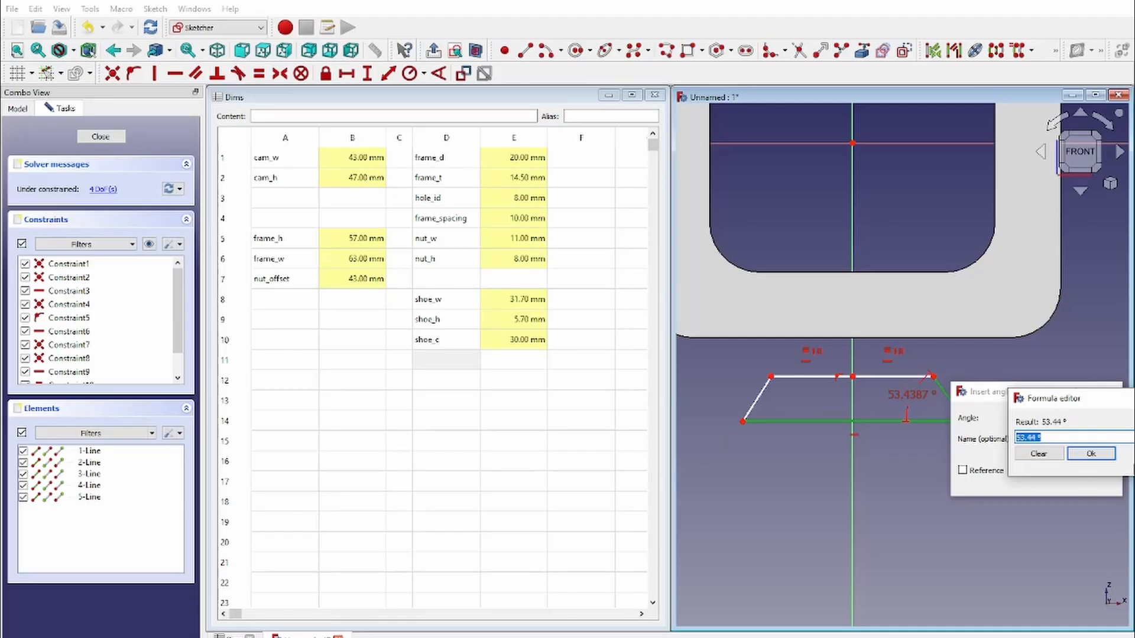
Set the angles between the shoe outline's two slanted sides and its lower edge to 60°.
text(60)
key(Return)
key(Return)
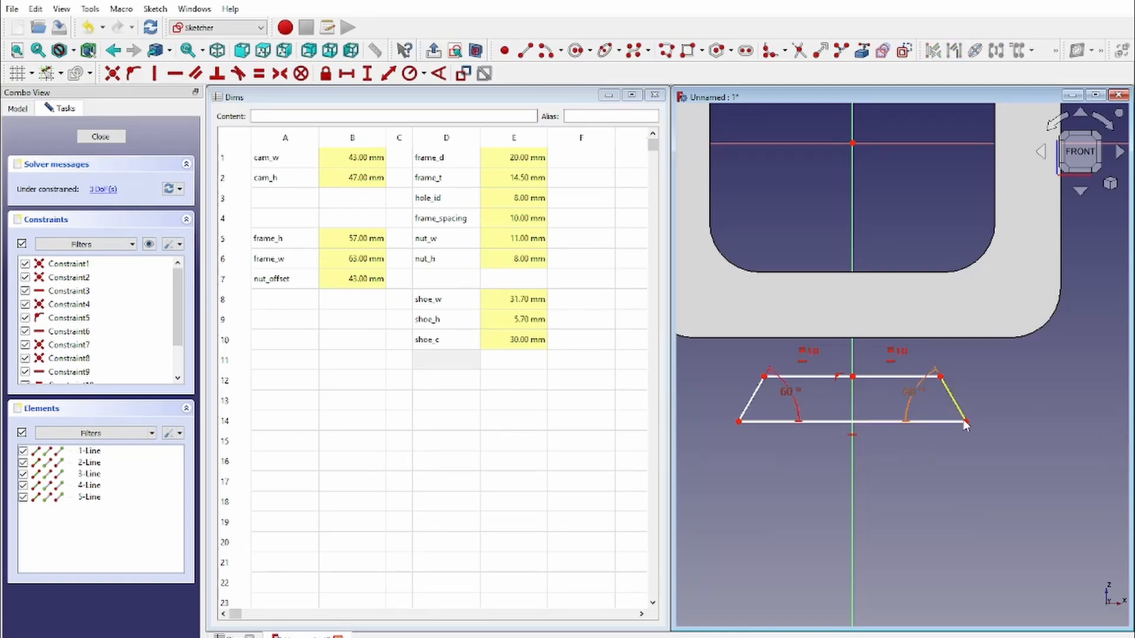
drag(962, 419, 995, 419)
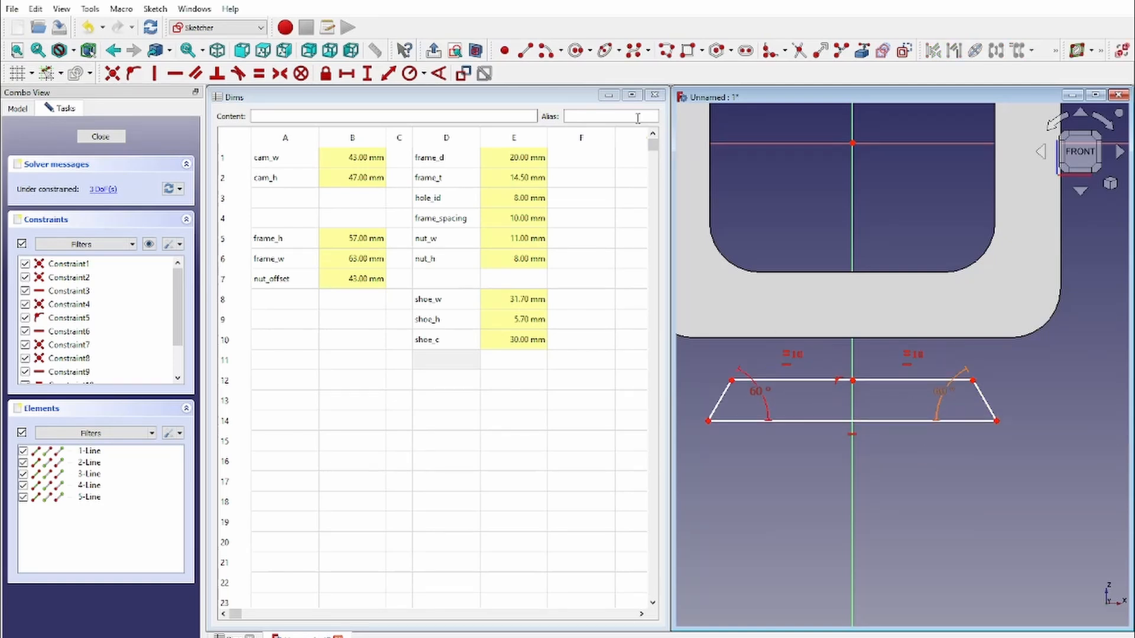
Constrain the horizontal distance between the shoe outline's two lower corners to the Dims spreadsheet's shoe_w value.
click(347, 73)
click(708, 420)
click(997, 420)
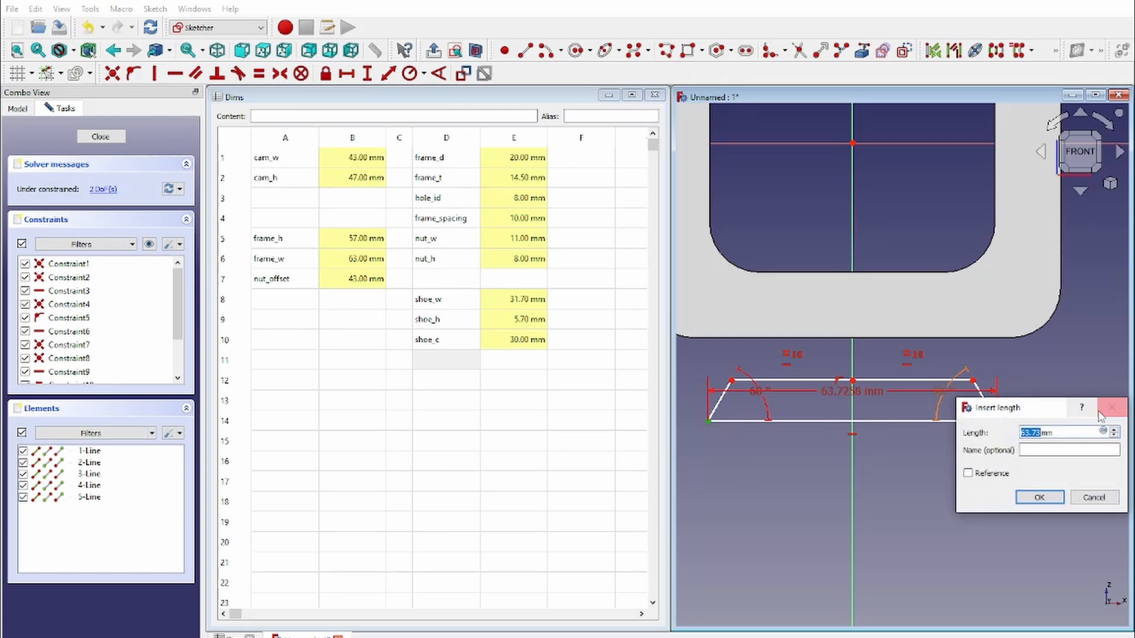
click(1109, 435)
text(dims)
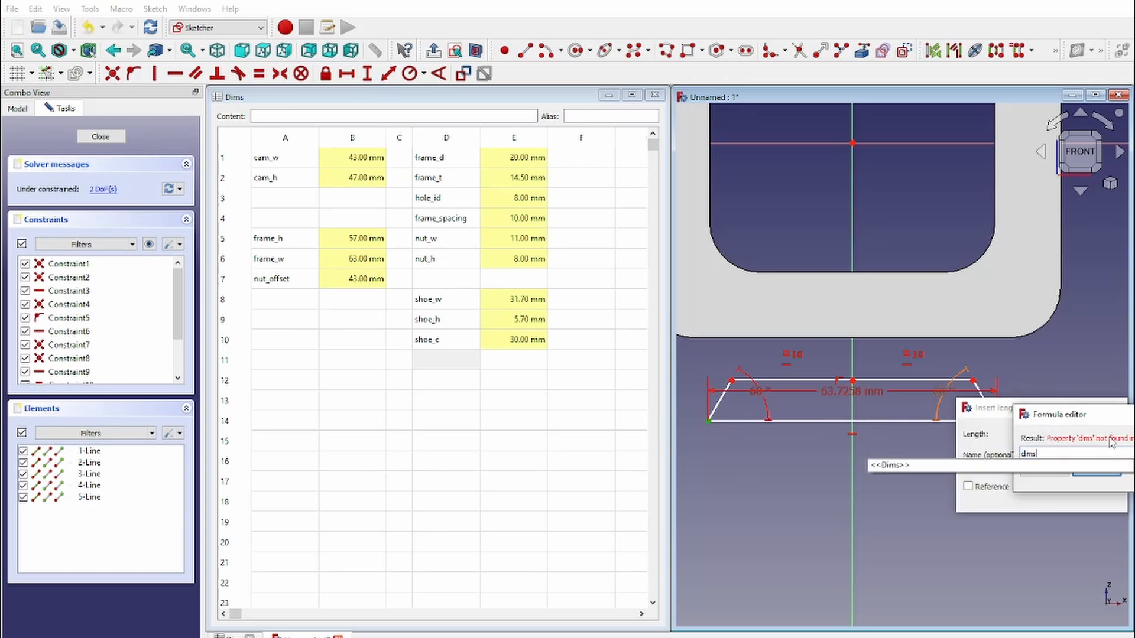
key(Down)
key(Return)
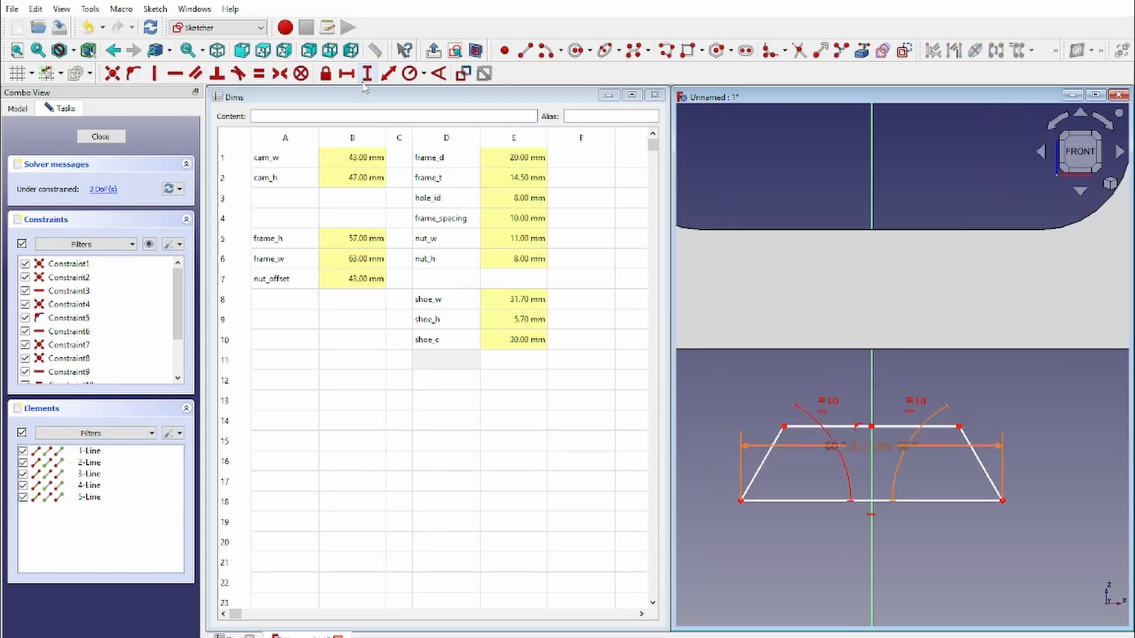
Constrain the shoe outline's height to the Dims spreadsheet's shoe_h value and move the outline up nearer the frame.
click(965, 461)
click(960, 508)
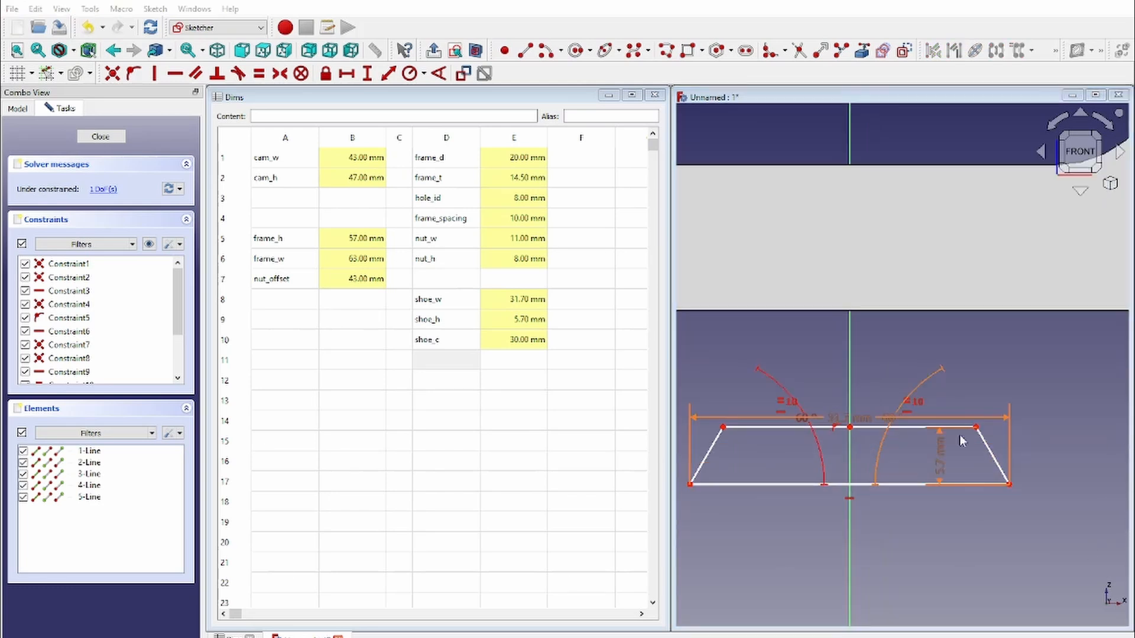
scroll(961, 440, down, 1)
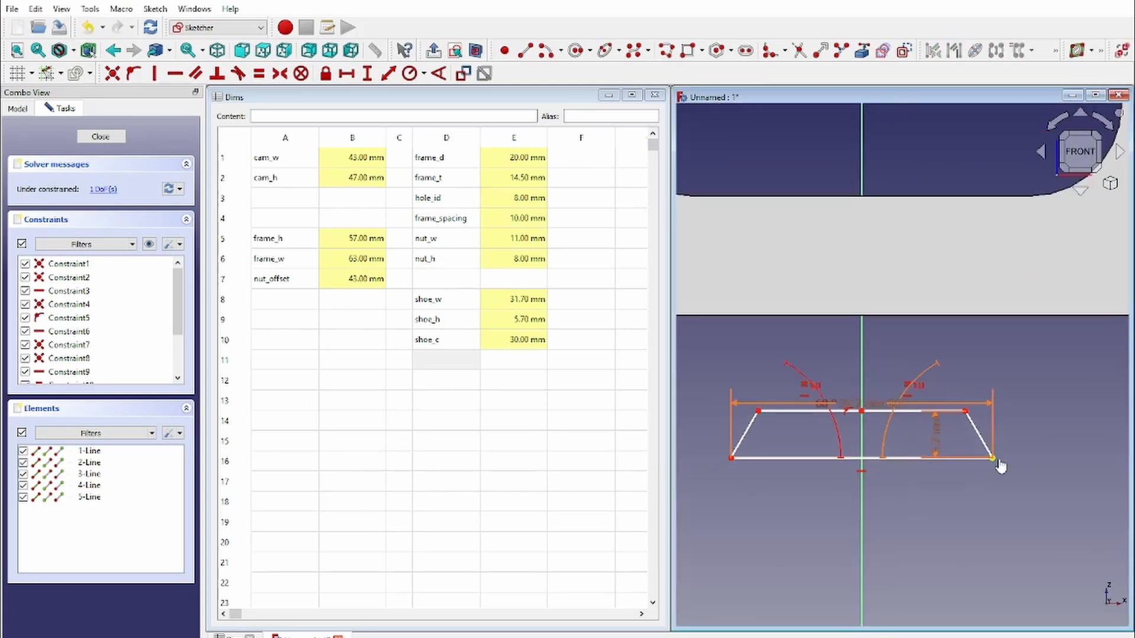
drag(994, 459, 960, 397)
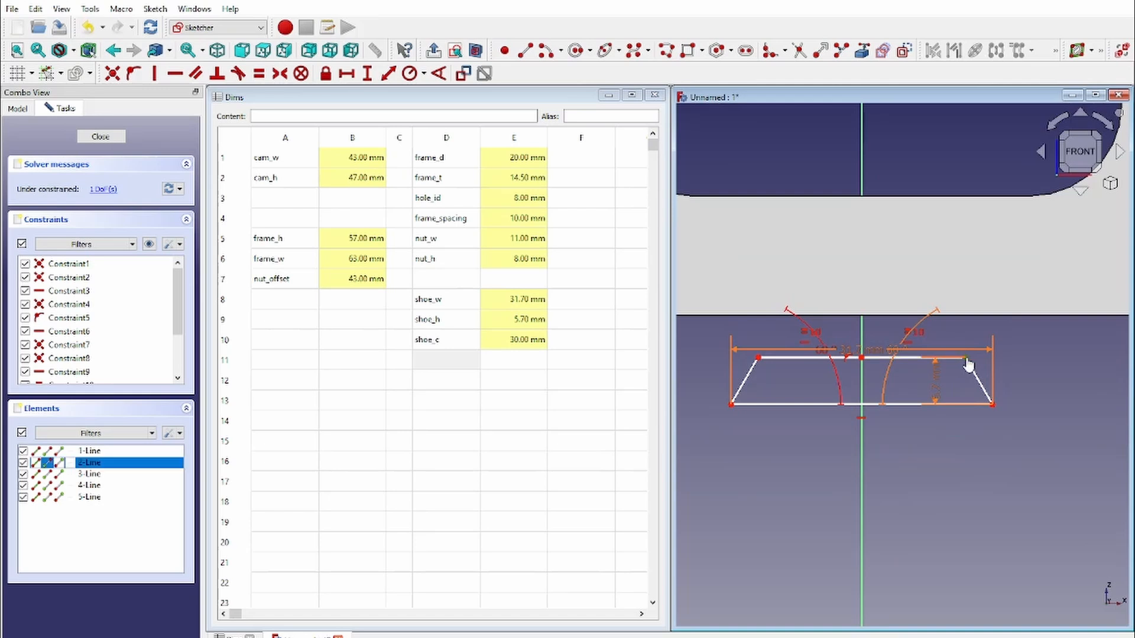
Highlight the shoe sketch's under-constrained elements and slide the outline along the vertical axis to examine its remaining freedom.
click(104, 190)
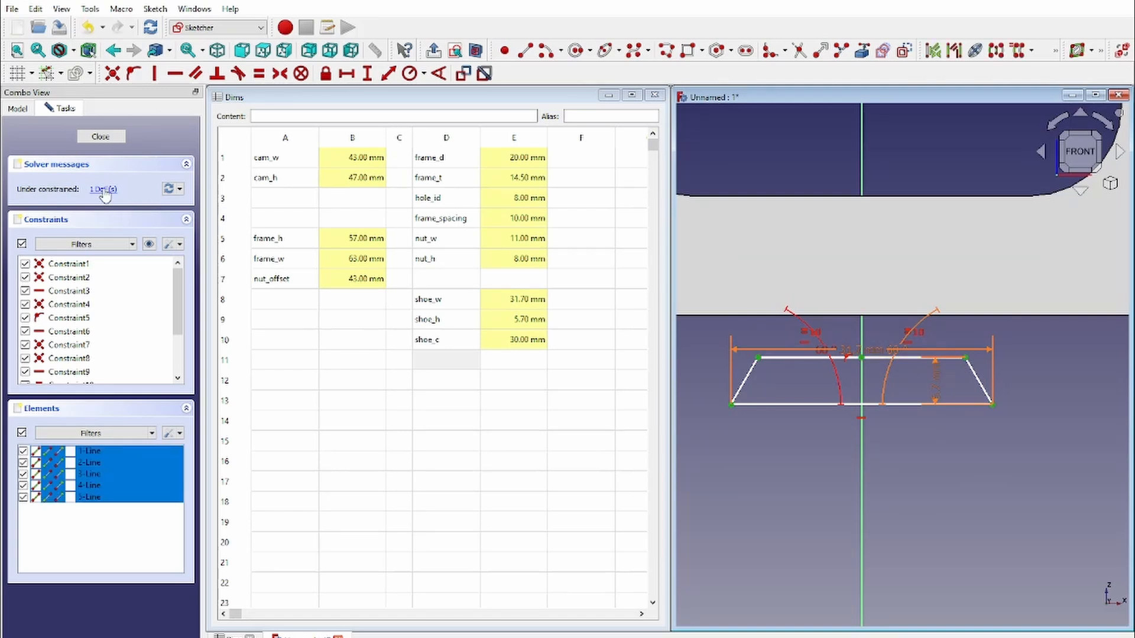
click(893, 554)
mouse_move(865, 364)
mouse_down()
mouse_move(869, 286)
mouse_move(887, 507)
mouse_move(867, 430)
mouse_move(899, 520)
mouse_up()
scroll(899, 520, down, 5)
scroll(931, 408, up, 3)
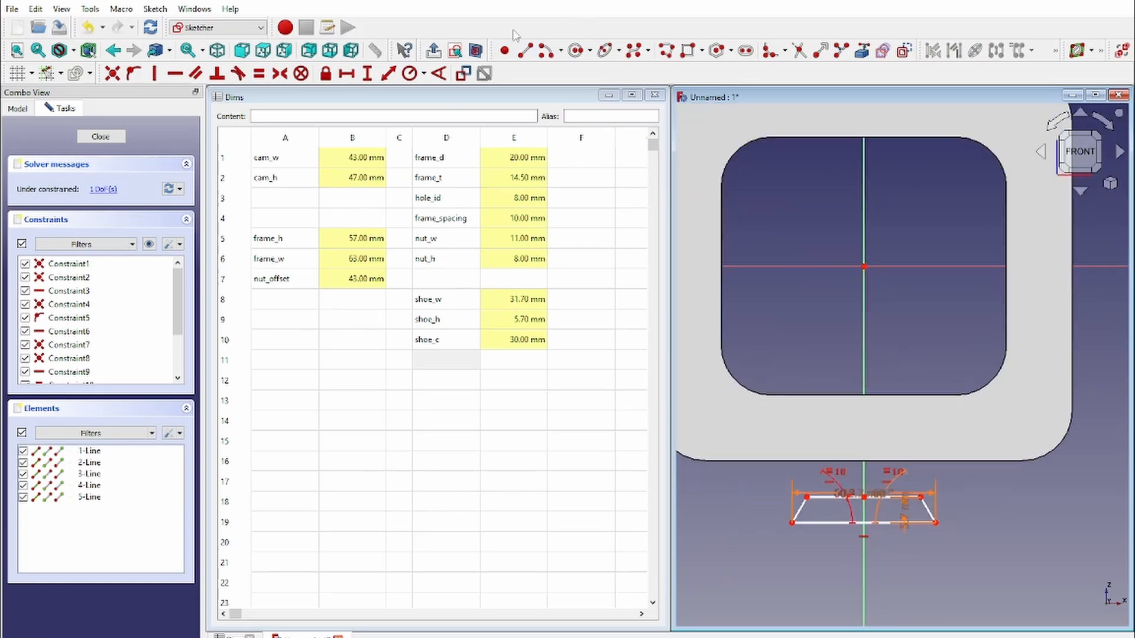
Constrain the vertical distance from the origin to the shoe outline's upper corner to the Dims spreadsheet's nut_offset value.
click(367, 74)
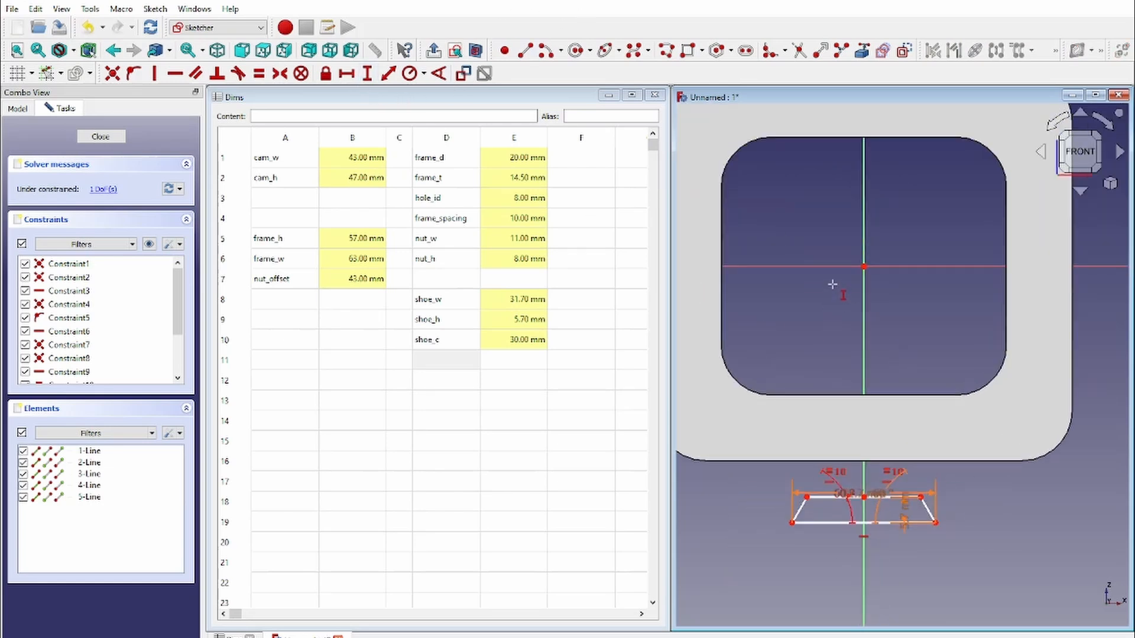
click(864, 268)
click(920, 498)
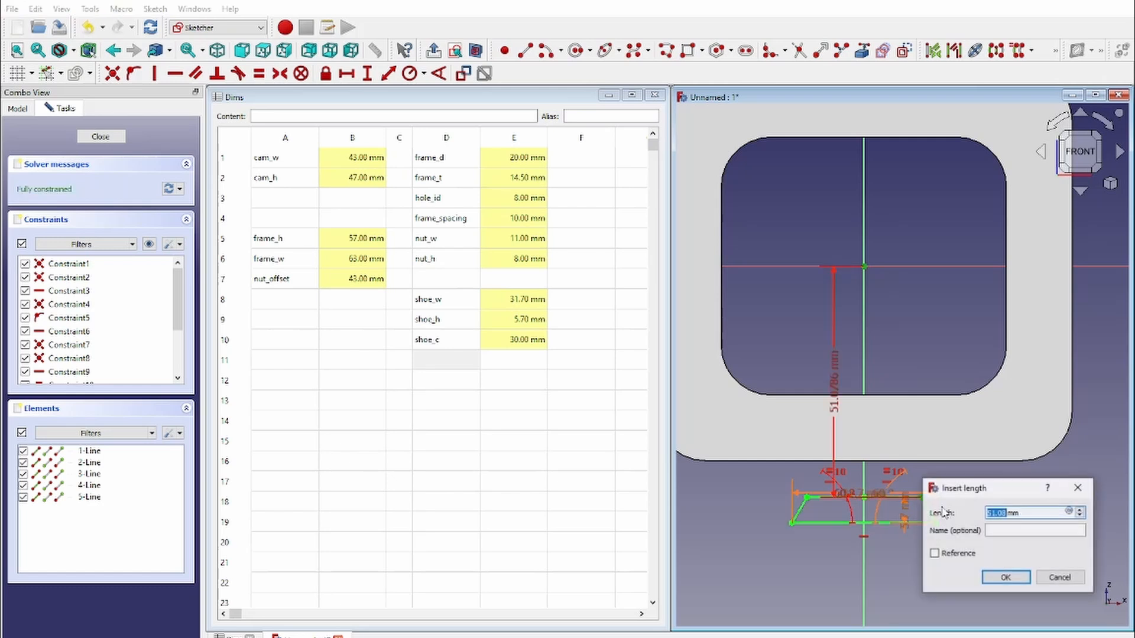
click(1074, 515)
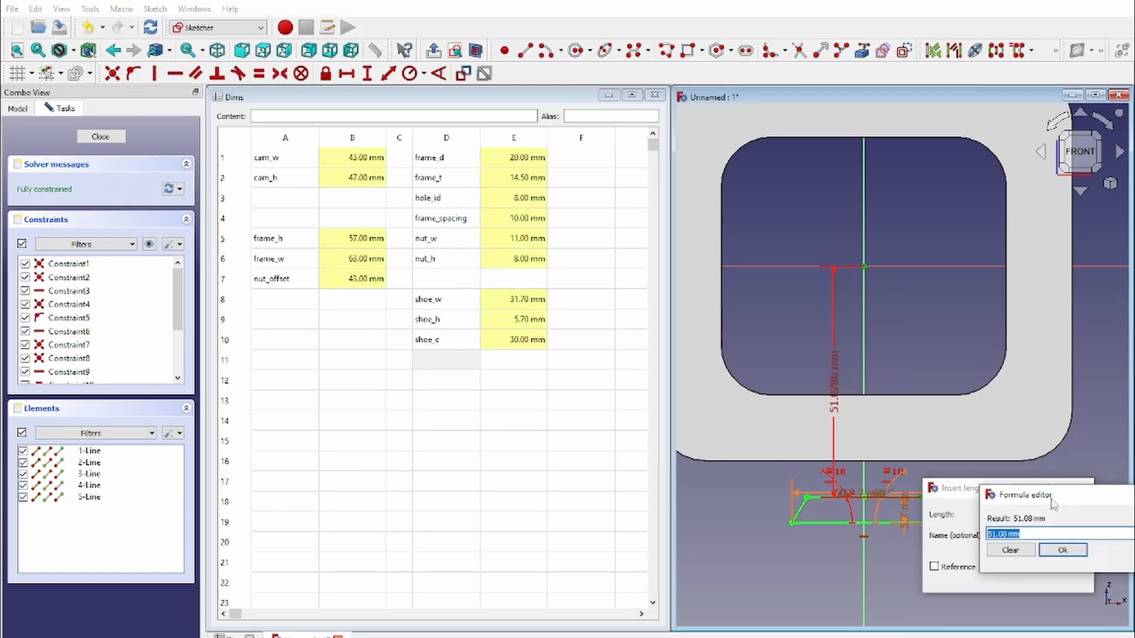
text(duim)
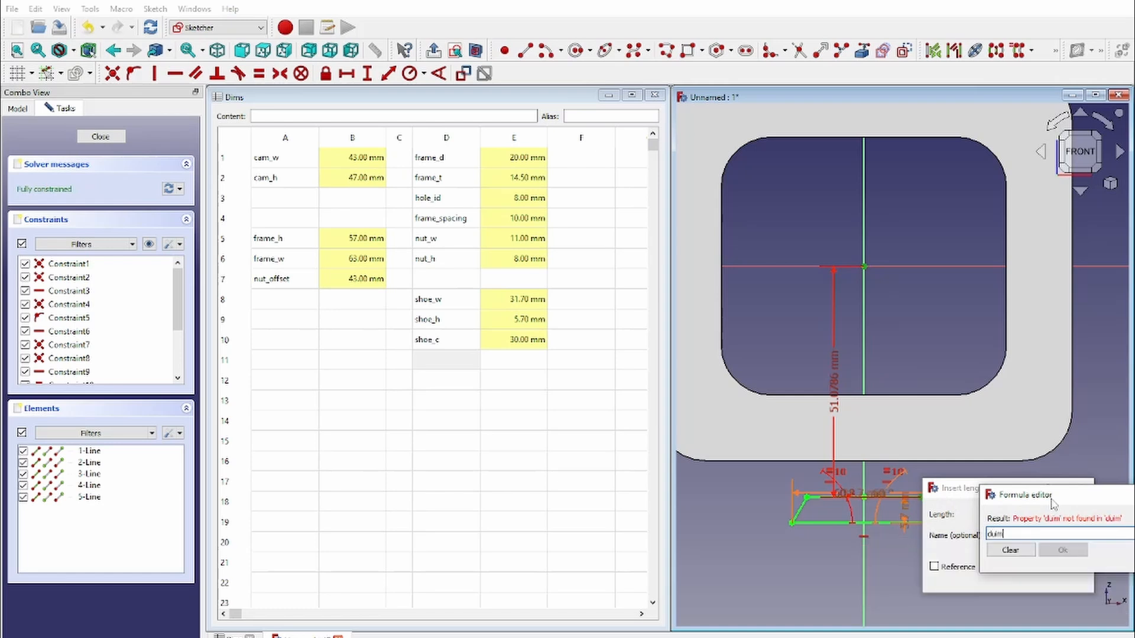
key(BackSpace)
key(BackSpace)
key(BackSpace)
key(BackSpace)
text(<<Dims>>.nut)
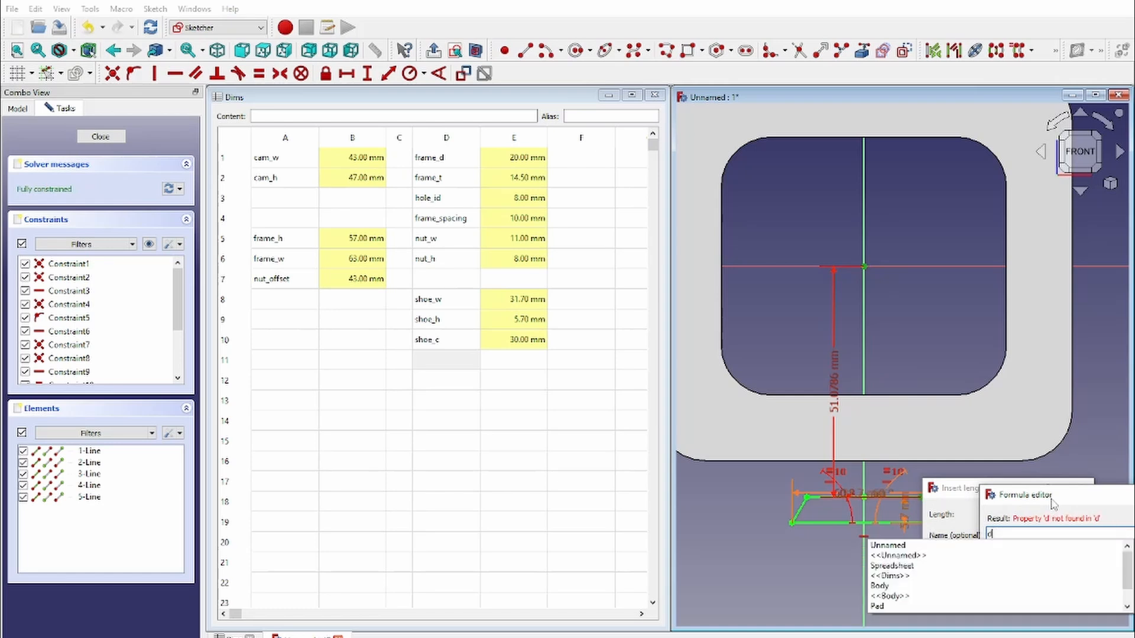
key(Down)
key(Down)
key(Down)
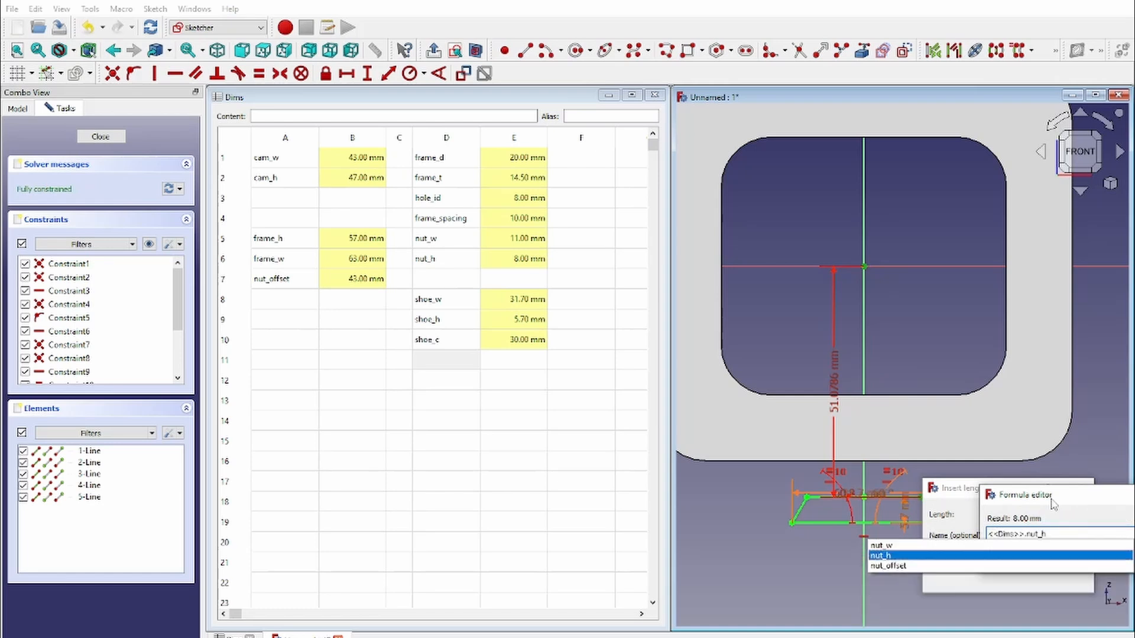
key(Return)
key(Return)
key(Return)
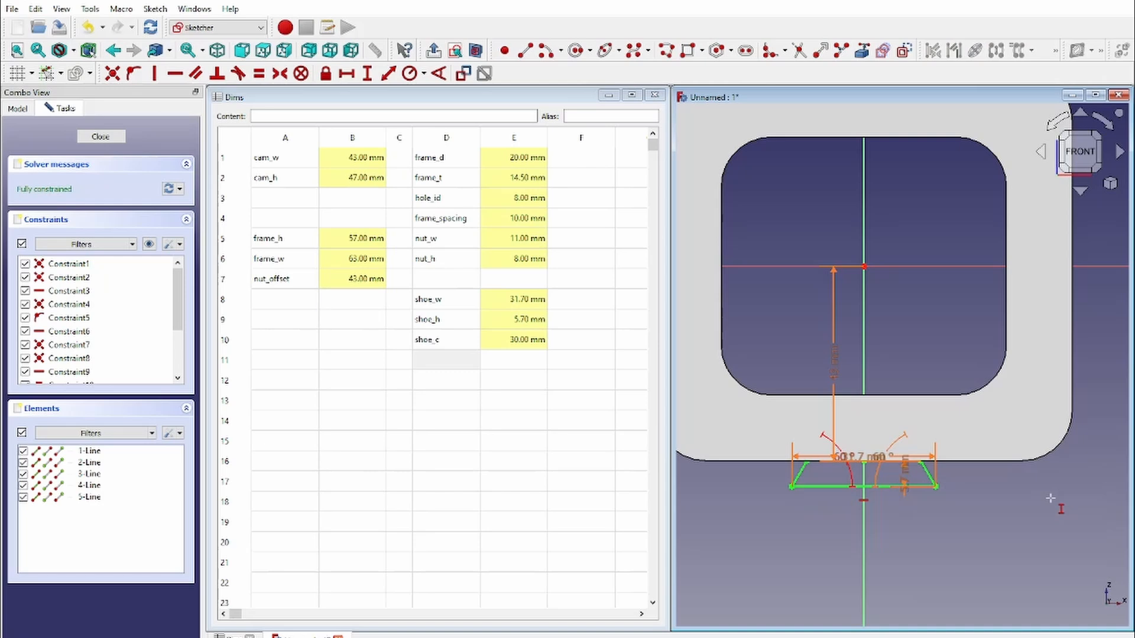
right_click(992, 497)
Finish editing the shoe sketch and examine the outline against the frame's underside.
scroll(858, 491, up, 4)
scroll(999, 437, up, 4)
scroll(1021, 427, down, 5)
mouse_move(1017, 423)
middle_down()
mouse_move(929, 399)
mouse_move(984, 408)
middle_up()
scroll(954, 400, down, 5)
click(102, 136)
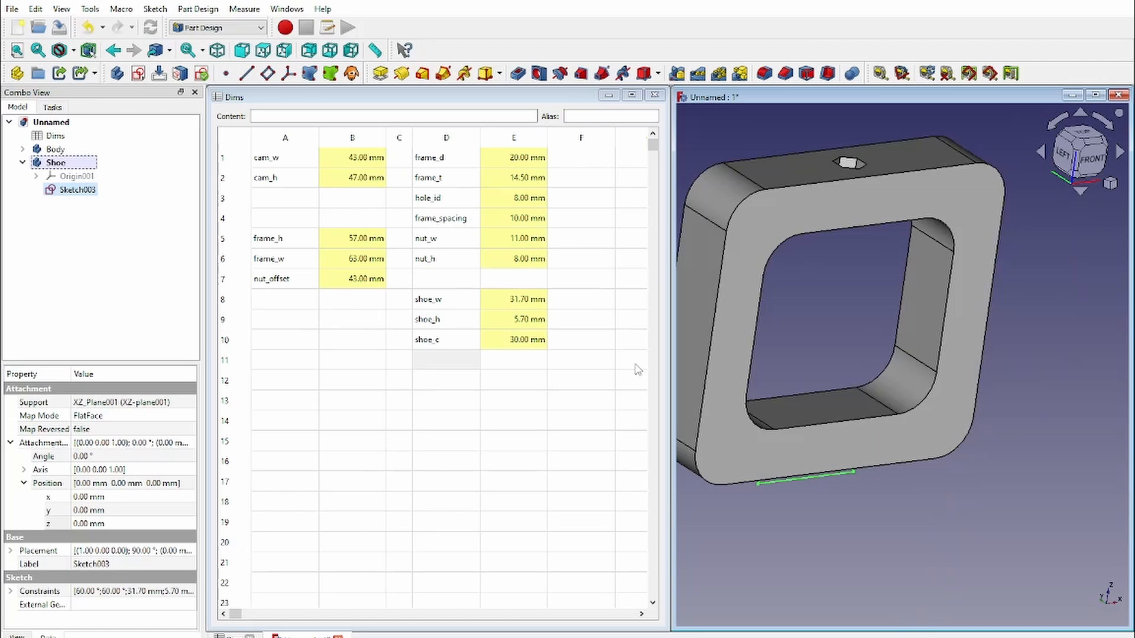
middle_drag(838, 497, 862, 346)
scroll(871, 347, up, 2)
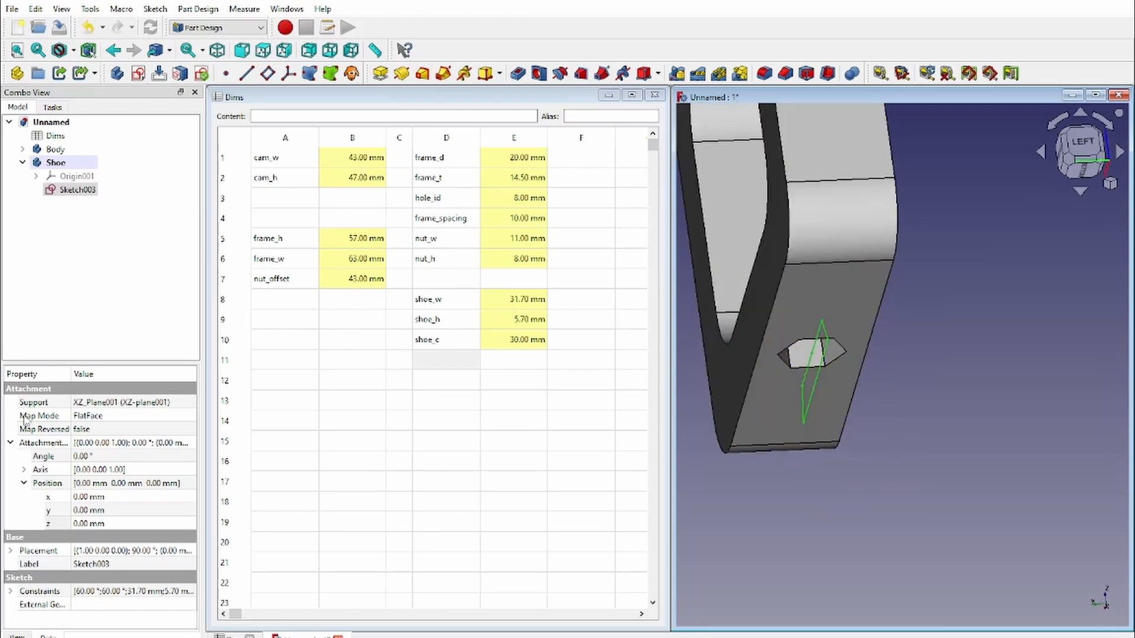
Try shifting the shoe sketch by 1 mm in its attachment z position.
click(177, 525)
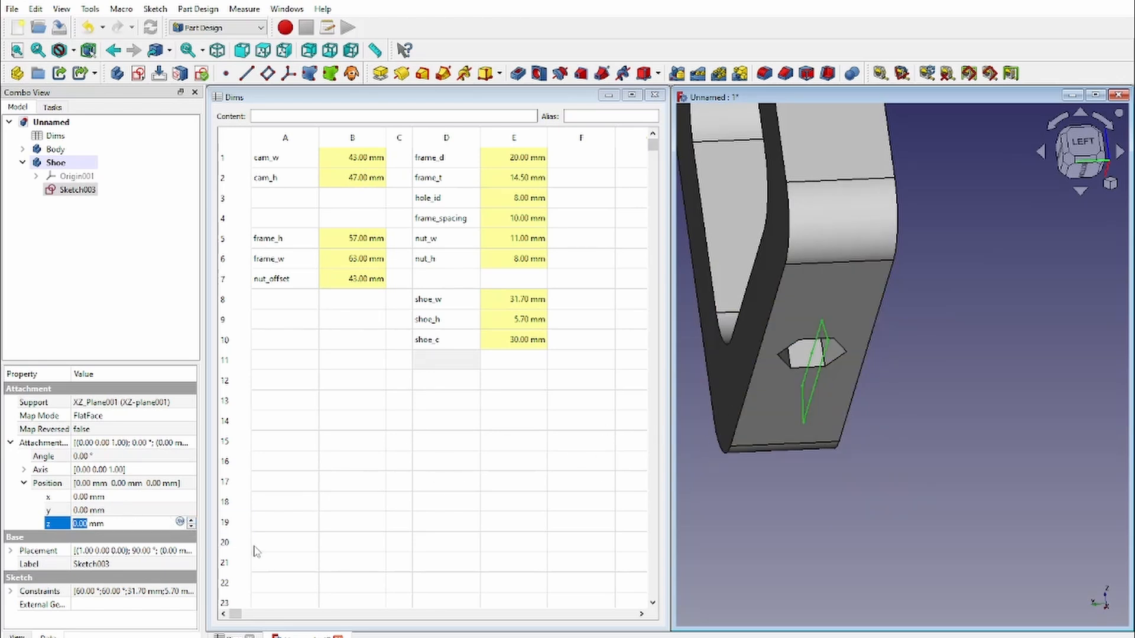
click(190, 521)
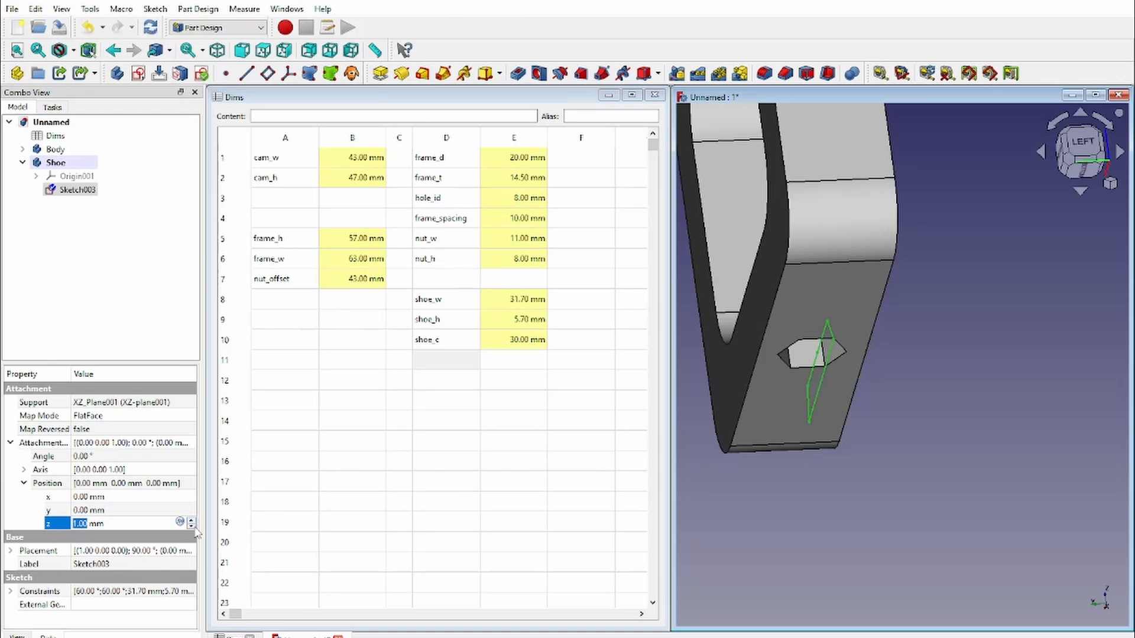
click(192, 526)
middle_drag(826, 380, 1005, 418)
scroll(1005, 417, down, 4)
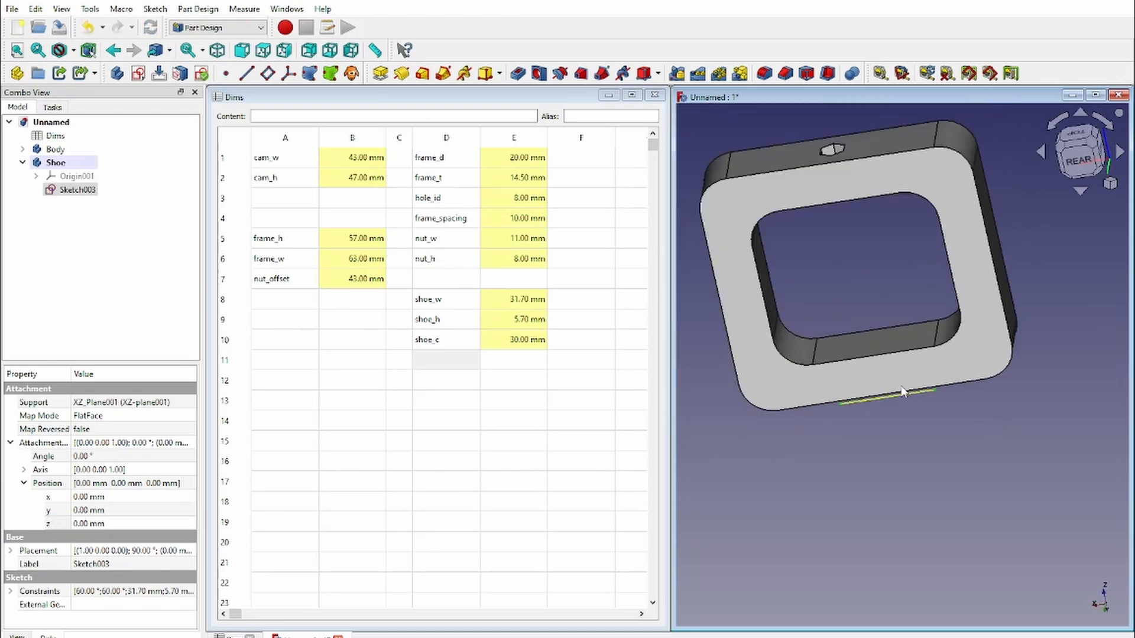
Reopen the shoe sketch and examine how its outline sits relative to the frame's underside from the front and side.
middle_drag(904, 392, 897, 357)
mouse_move(977, 359)
middle_down()
mouse_move(810, 331)
mouse_move(853, 332)
middle_up()
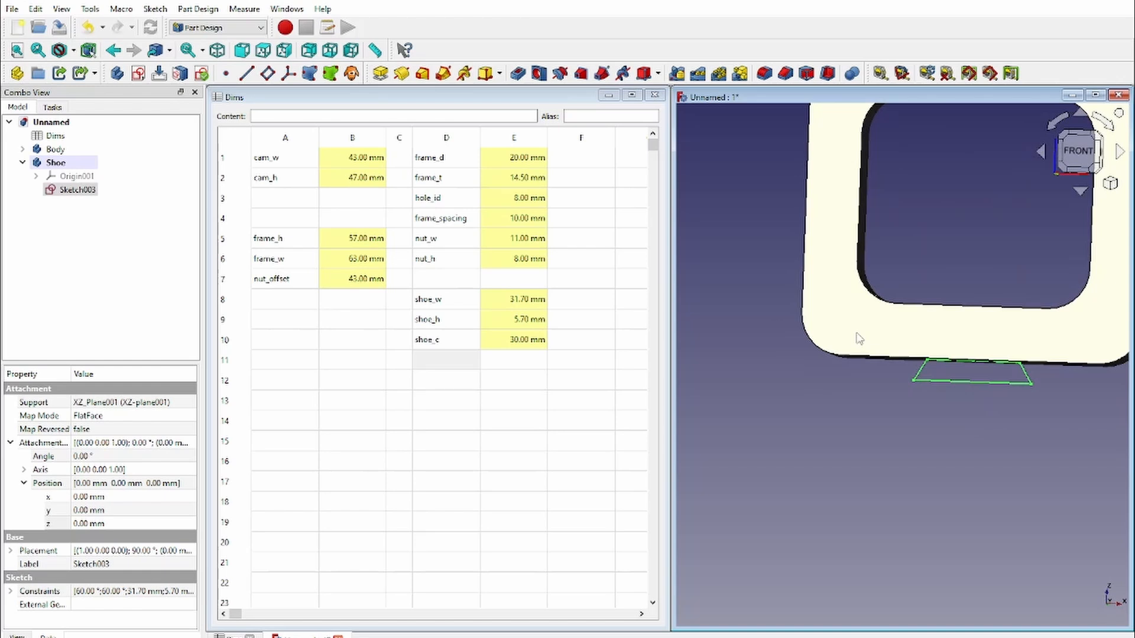
click(1080, 151)
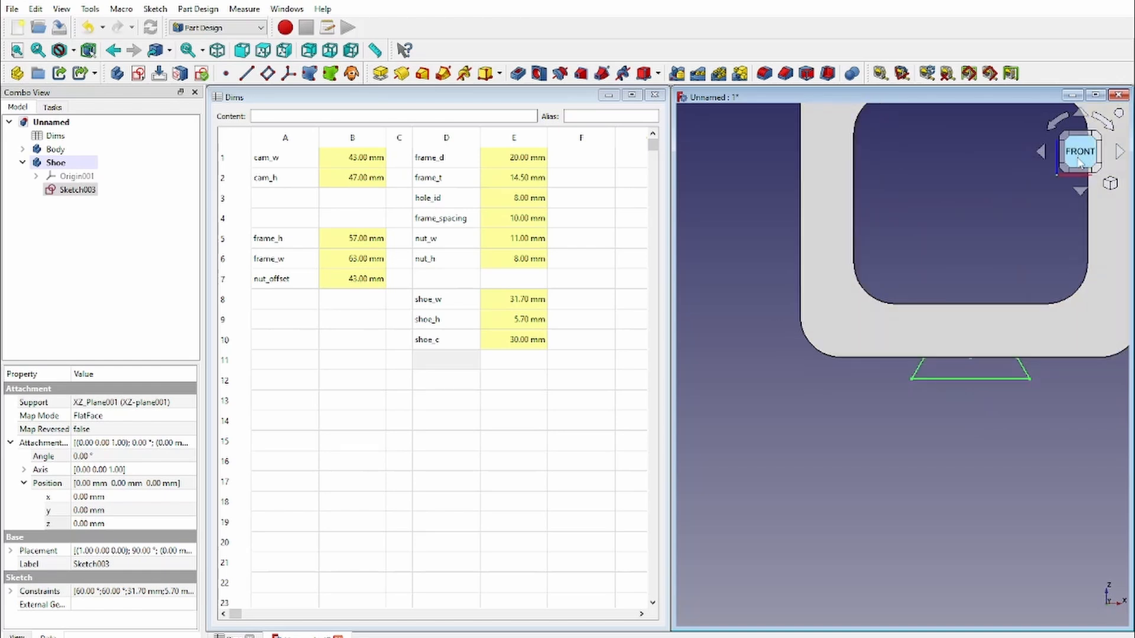
double_click(68, 194)
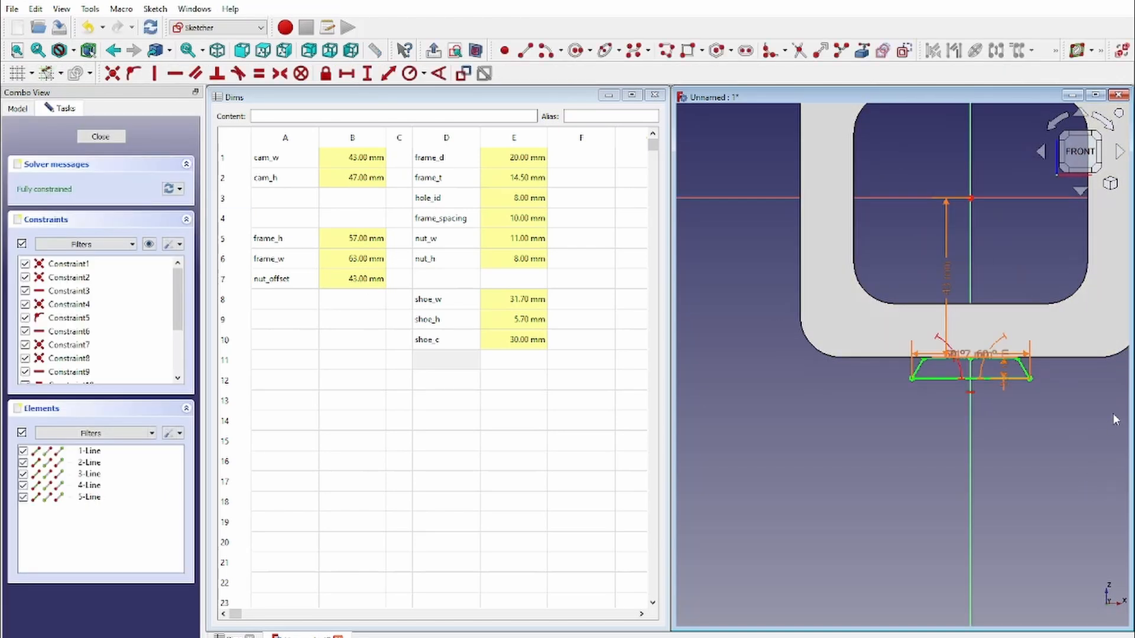
scroll(1115, 419, up, 2)
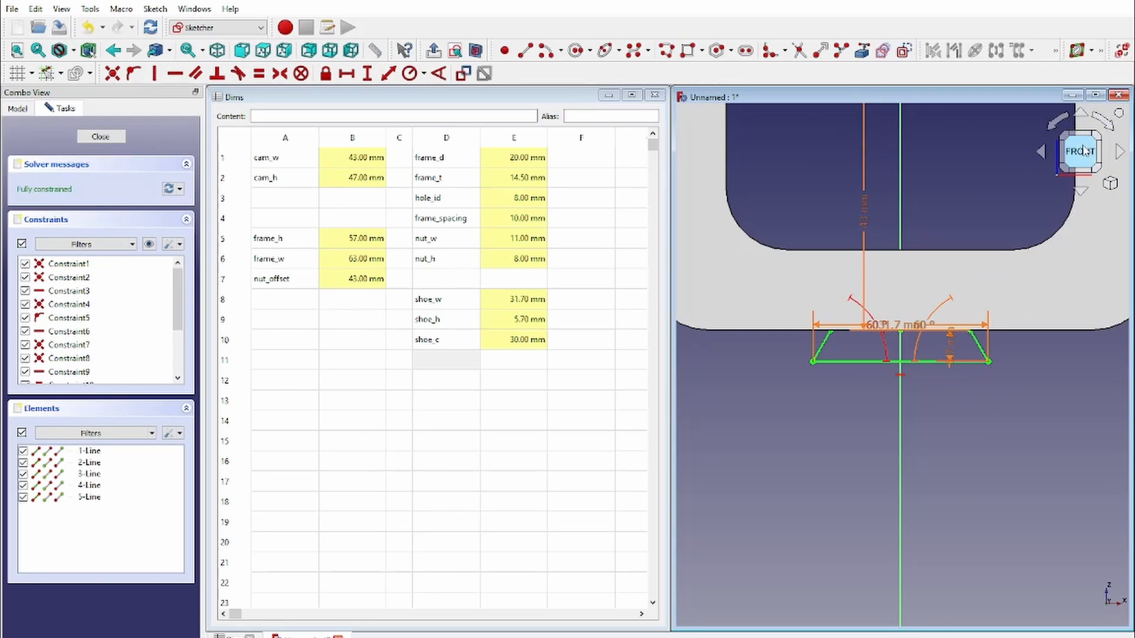
middle_drag(900, 403, 974, 331)
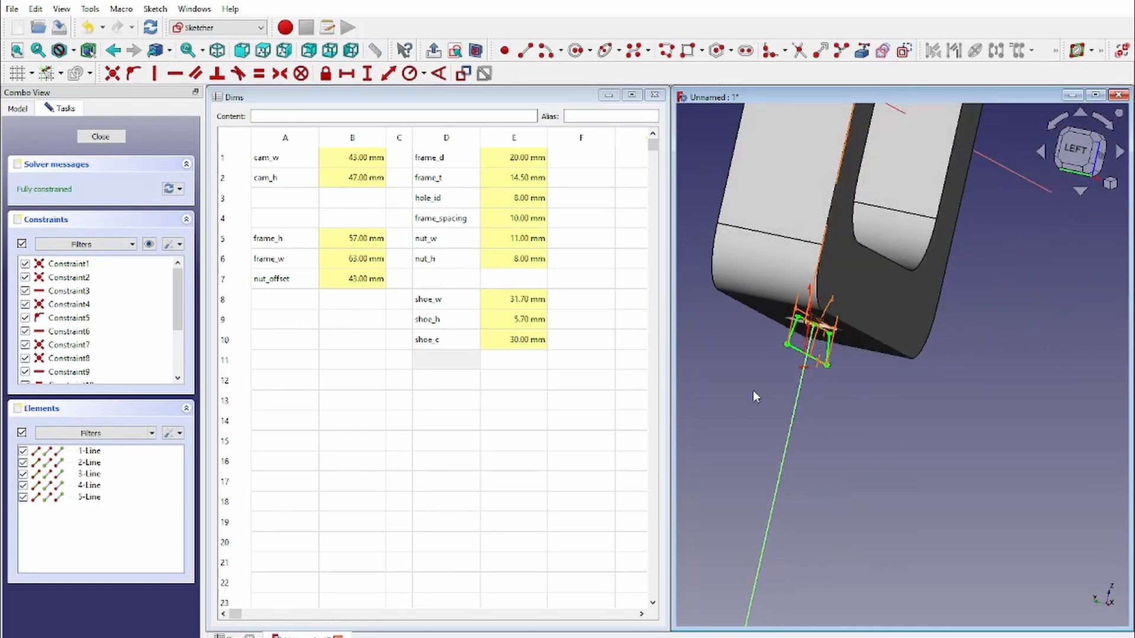
middle_drag(951, 314, 882, 318)
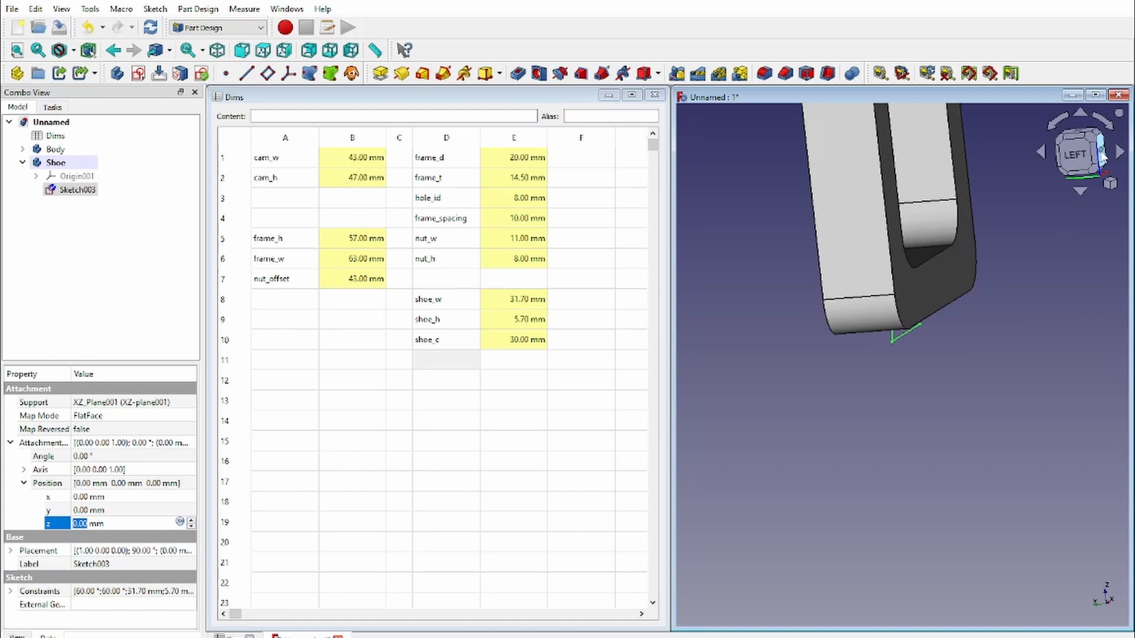
click(1098, 156)
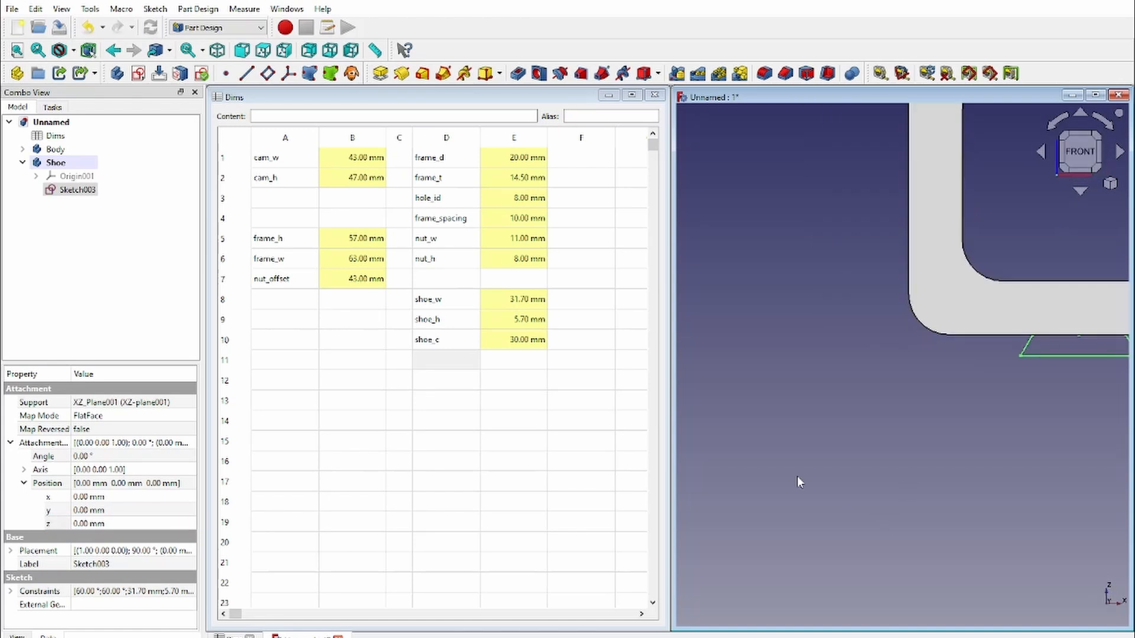
middle_drag(936, 420, 722, 432)
Set the shoe sketch's attachment z position to 22 mm to offset it from the frame.
click(118, 523)
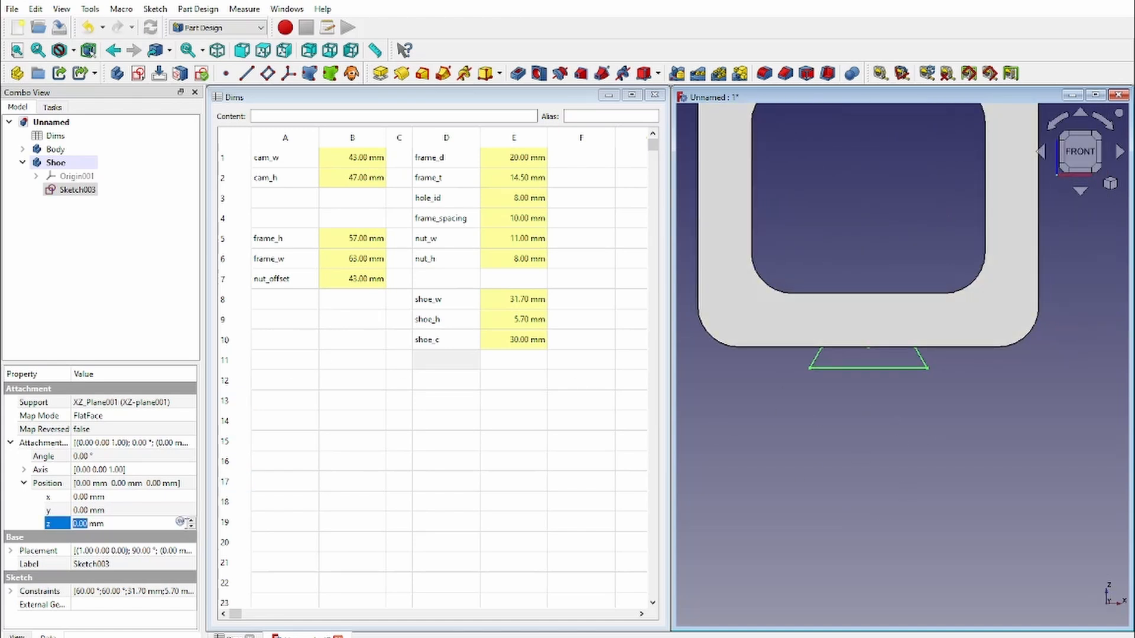
click(192, 522)
middle_drag(795, 418, 885, 438)
scroll(925, 367, down, 4)
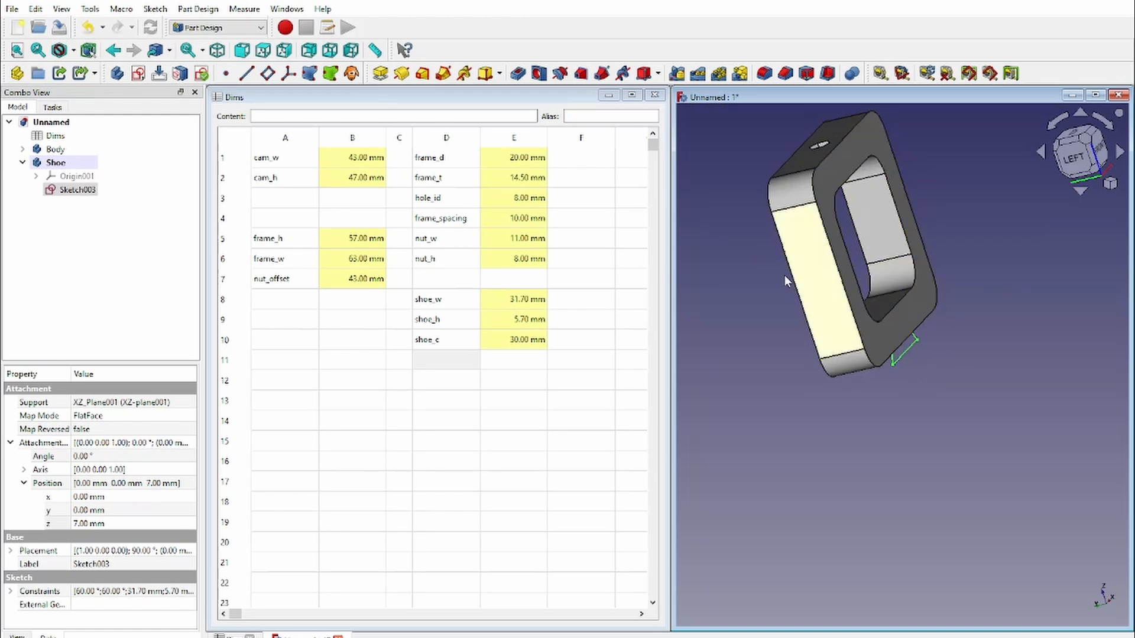
click(149, 520)
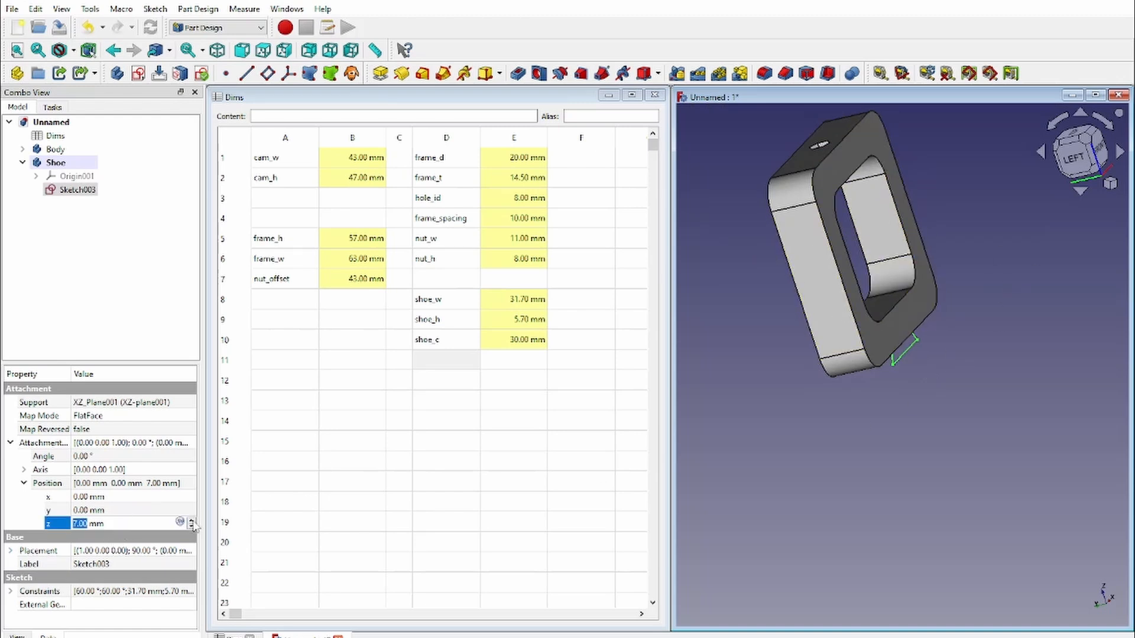
scroll(191, 523, up, 12)
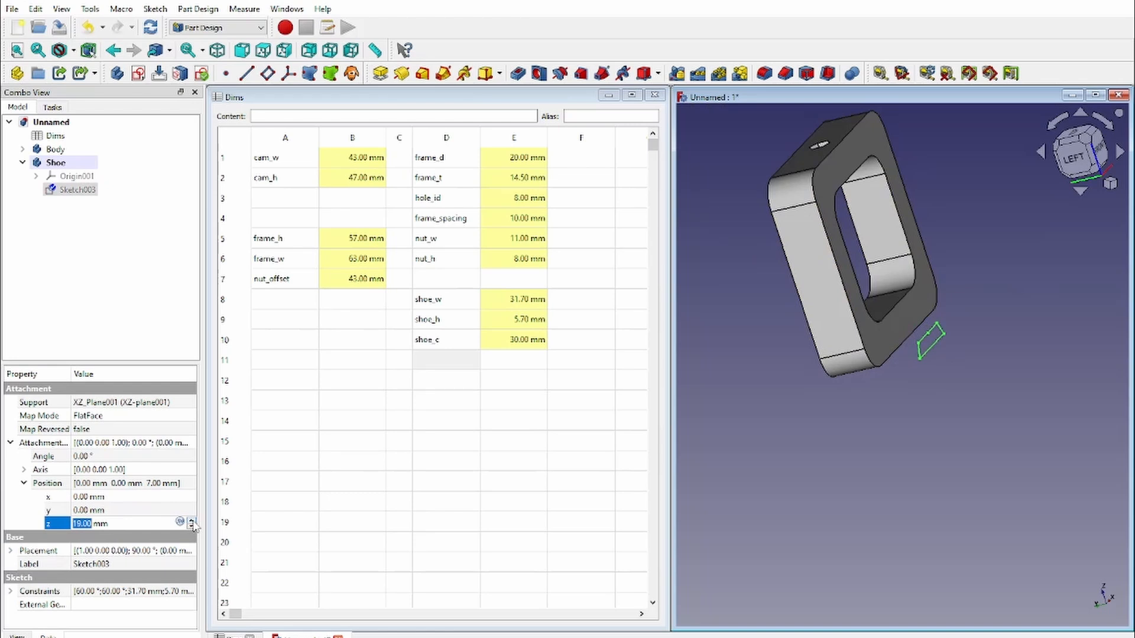
scroll(192, 524, up, 2)
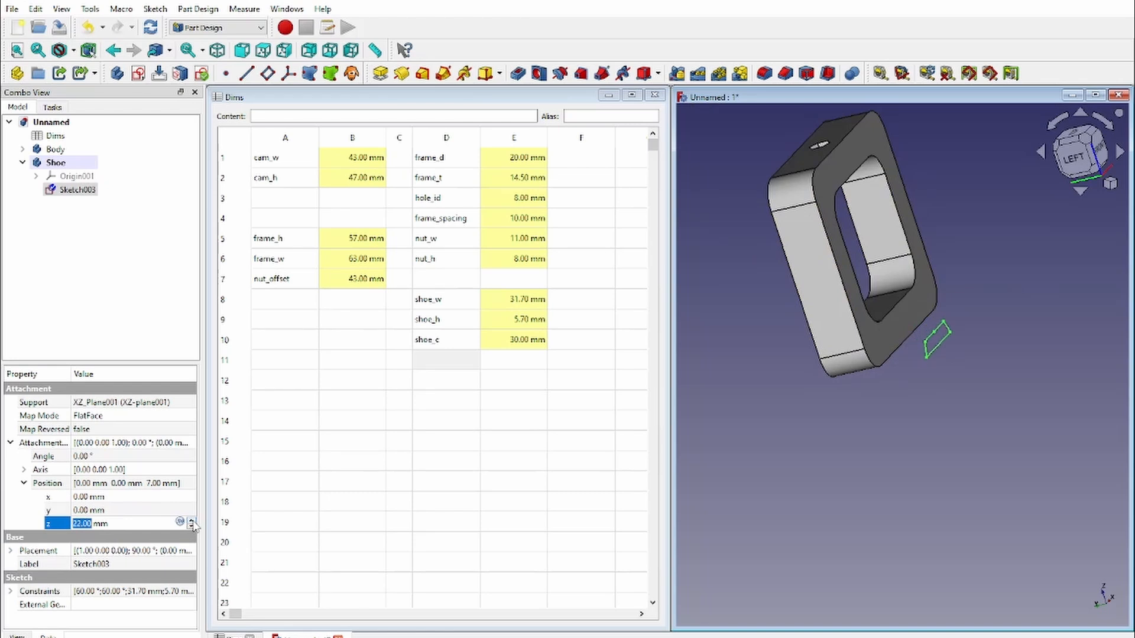
middle_drag(1029, 479, 845, 470)
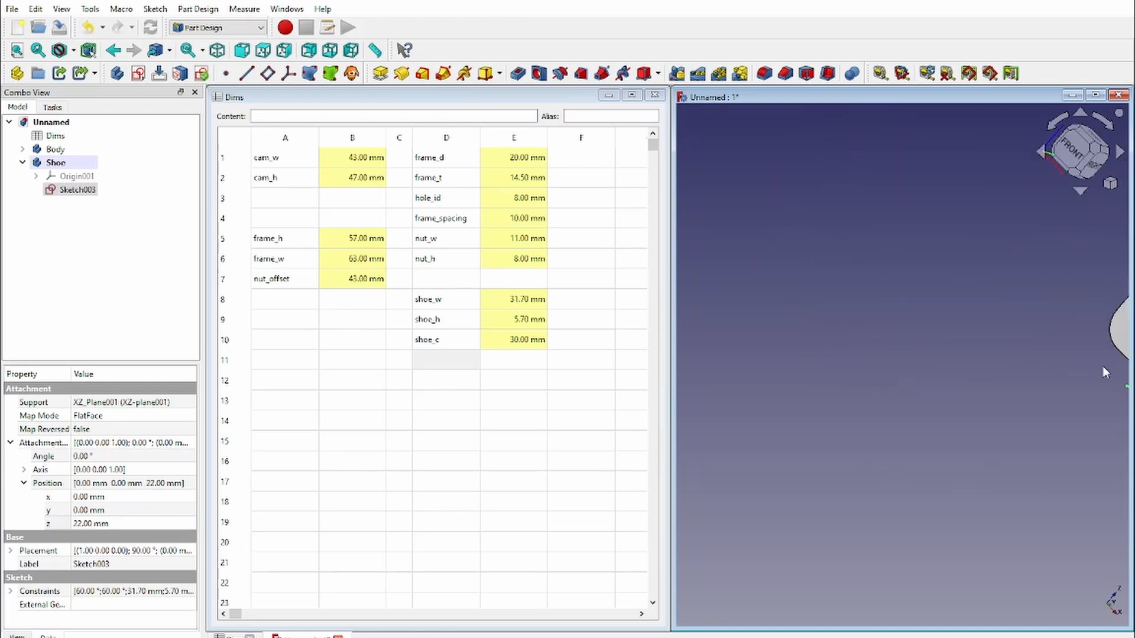
Set the shoe sketch's attachment z position to 4 mm to bring the outline in beneath the frame.
middle_drag(1101, 368, 880, 338)
scroll(881, 338, down, 3)
scroll(880, 342, down, 1)
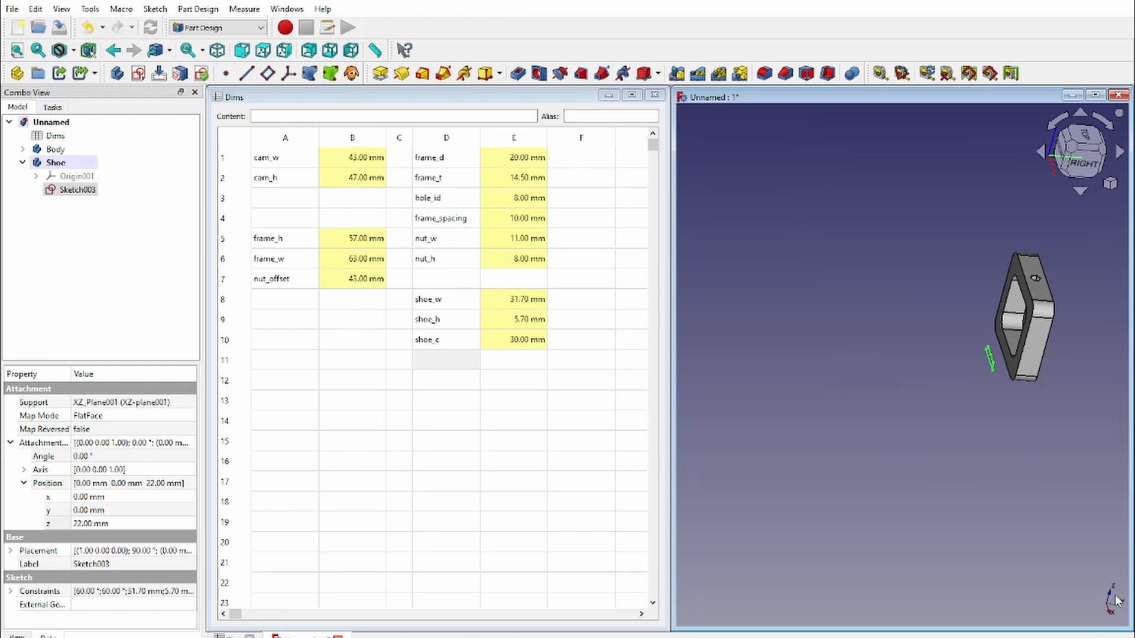
middle_drag(1087, 389, 807, 481)
scroll(993, 373, up, 3)
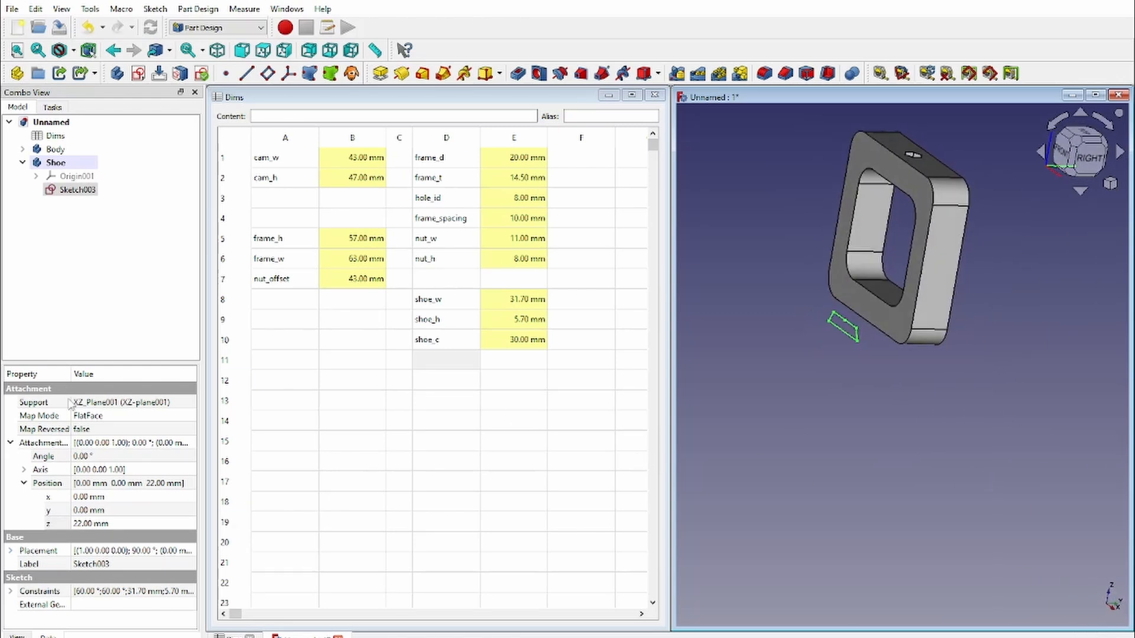
click(135, 526)
click(190, 521)
click(190, 521)
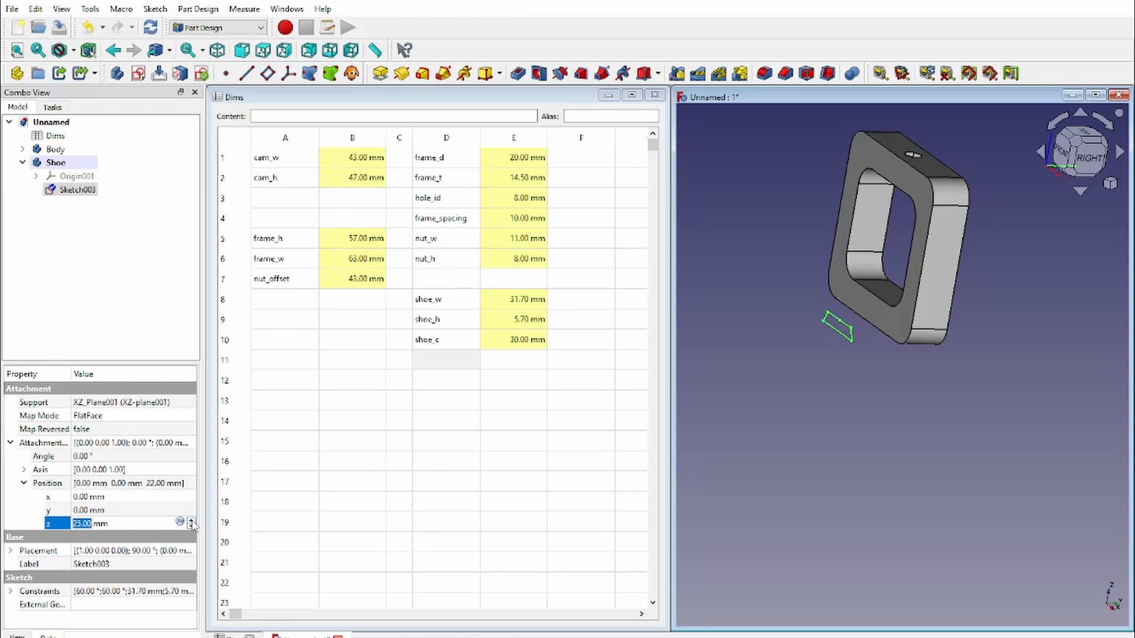
click(190, 521)
click(192, 528)
click(193, 528)
click(193, 527)
click(192, 527)
click(192, 528)
click(192, 527)
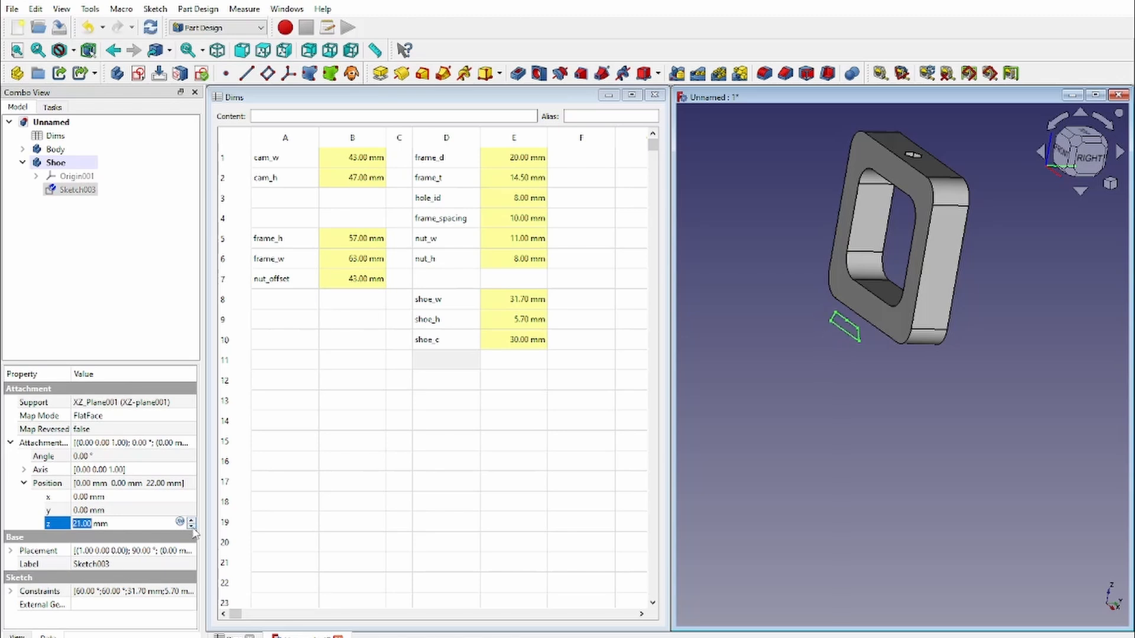
click(192, 527)
click(192, 527)
click(193, 527)
click(192, 527)
click(192, 528)
click(192, 527)
click(192, 527)
click(192, 527)
click(192, 527)
click(192, 527)
click(192, 527)
click(192, 527)
click(192, 527)
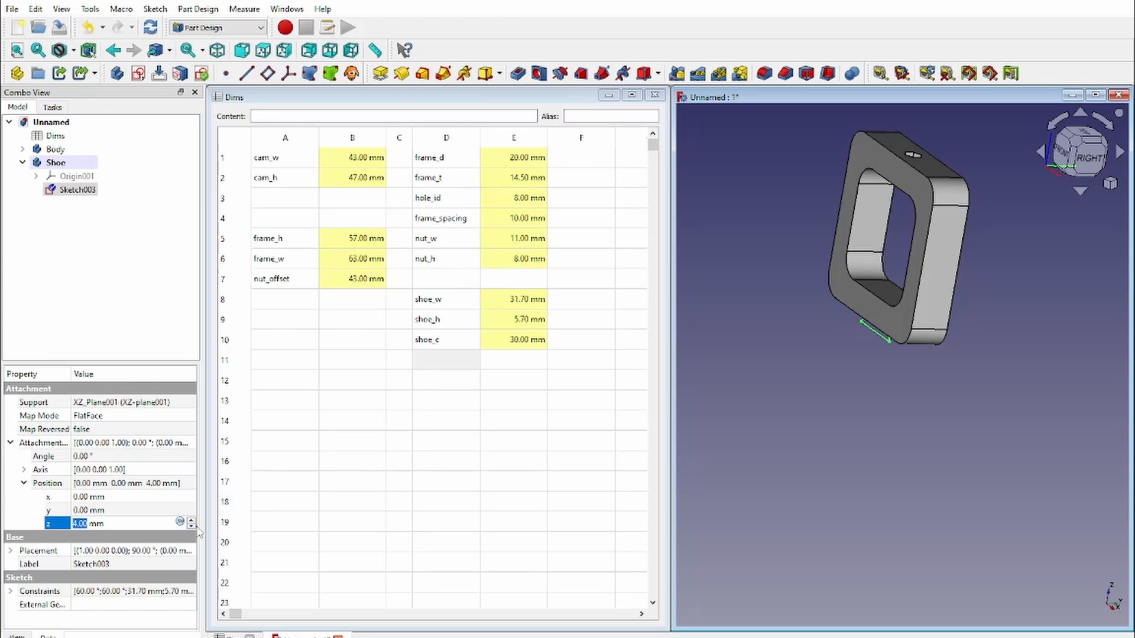
Try shifting the shoe sketch to 3 mm in its attachment y position and return it to 0 mm.
scroll(956, 237, up, 4)
middle_drag(824, 350, 857, 322)
scroll(806, 457, up, 1)
scroll(742, 423, up, 2)
scroll(955, 436, down, 2)
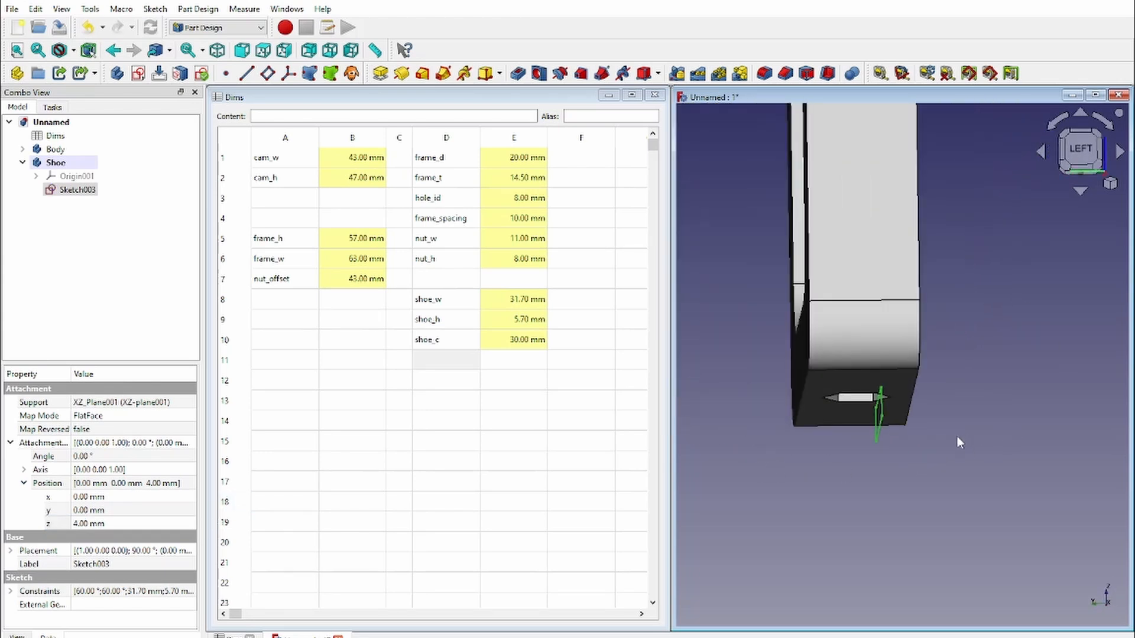
scroll(851, 414, up, 1)
click(175, 512)
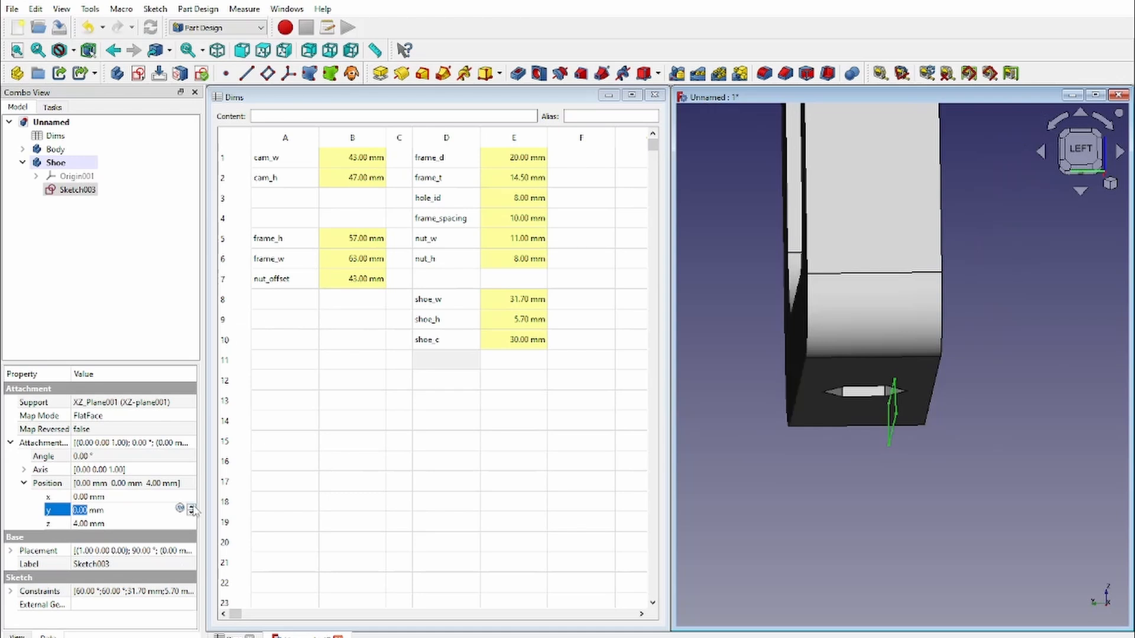
click(193, 507)
click(192, 506)
click(192, 507)
click(192, 513)
click(192, 513)
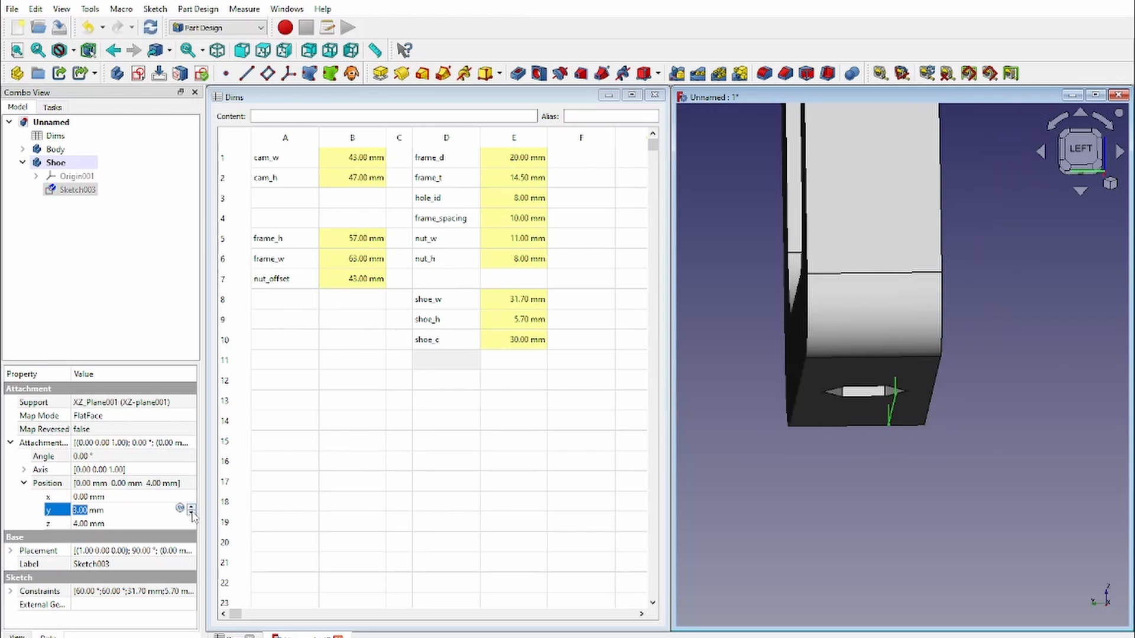
click(192, 512)
click(192, 512)
click(192, 512)
Drive the shoe sketch's attachment z position with the expression <<Dims>>.frame_d/2.
middle_drag(1005, 367, 745, 447)
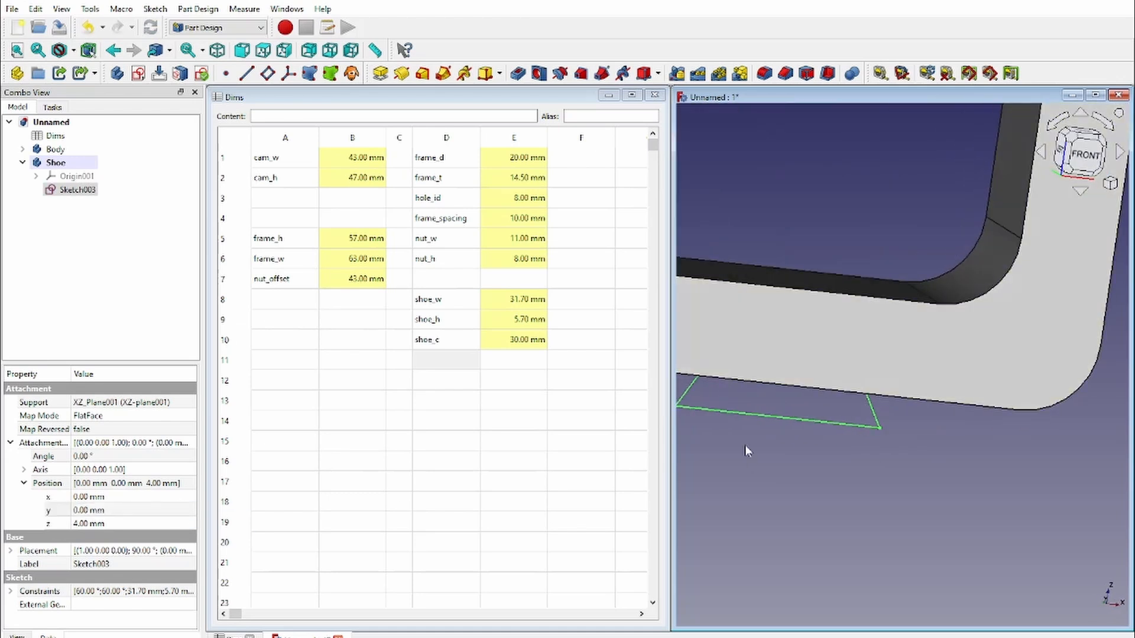
scroll(906, 432, down, 3)
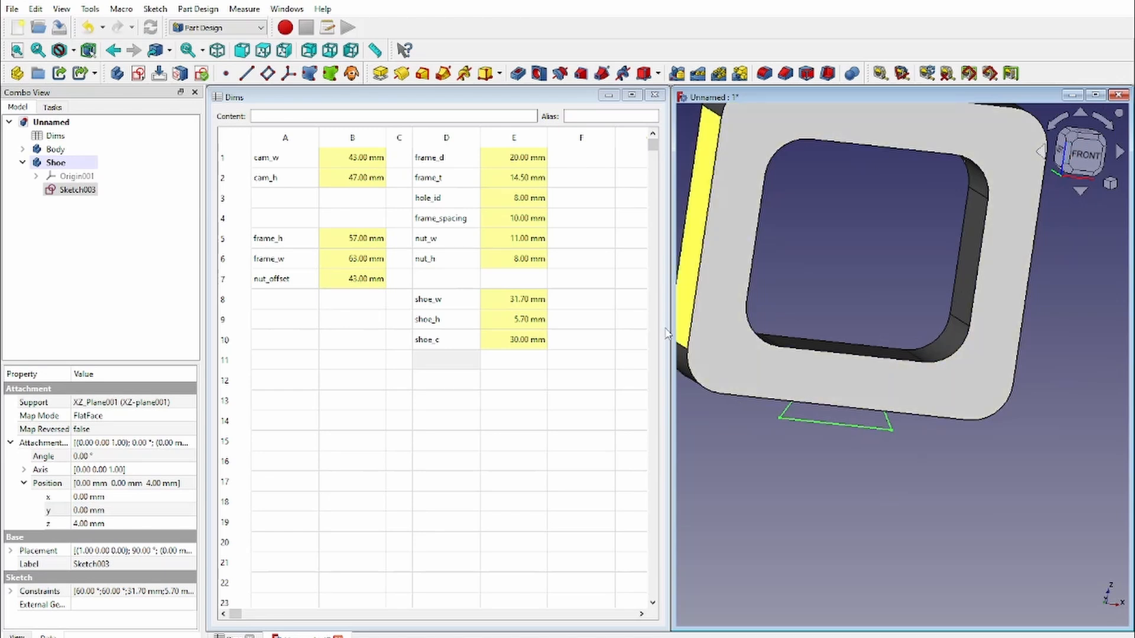
middle_drag(688, 336, 910, 439)
scroll(910, 438, down, 4)
scroll(747, 370, up, 3)
middle_drag(845, 341, 795, 356)
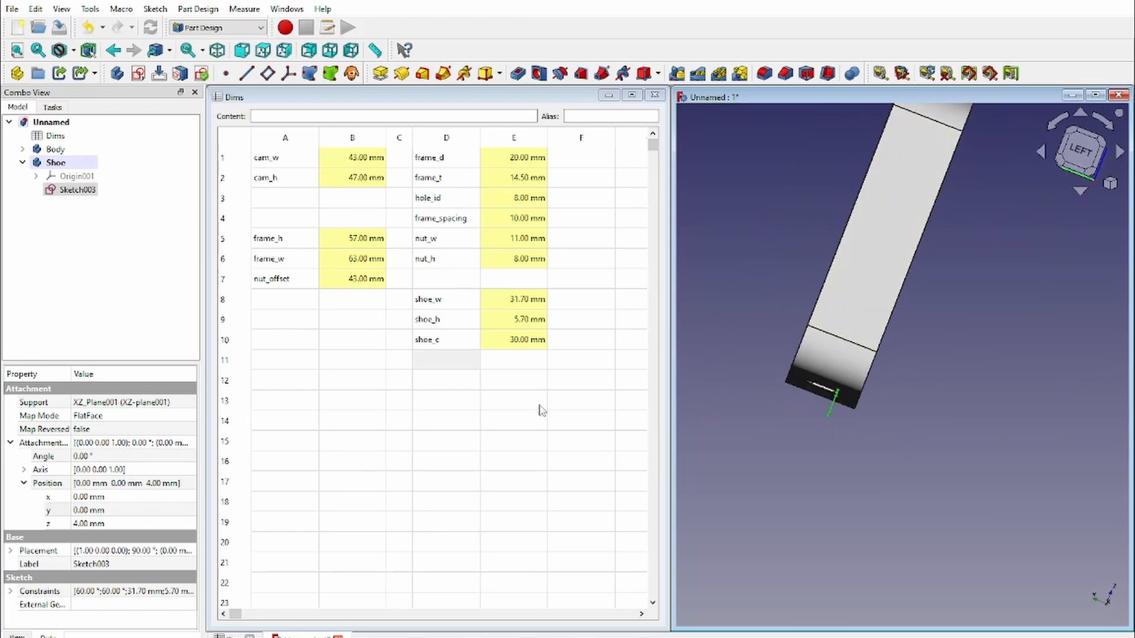
click(140, 522)
click(180, 523)
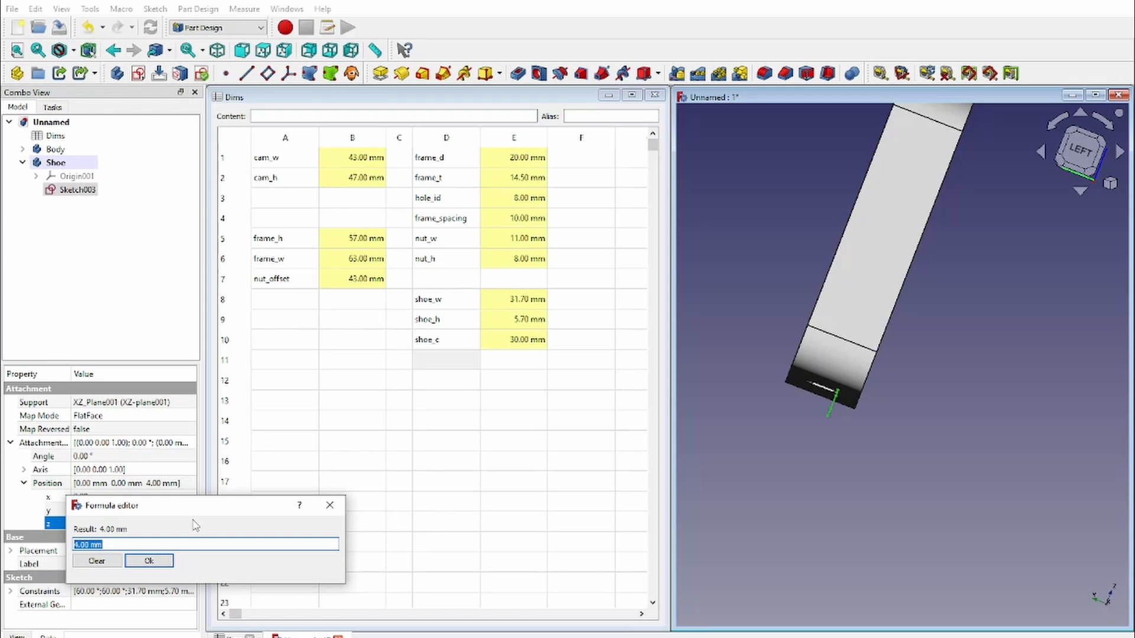
text(frame)
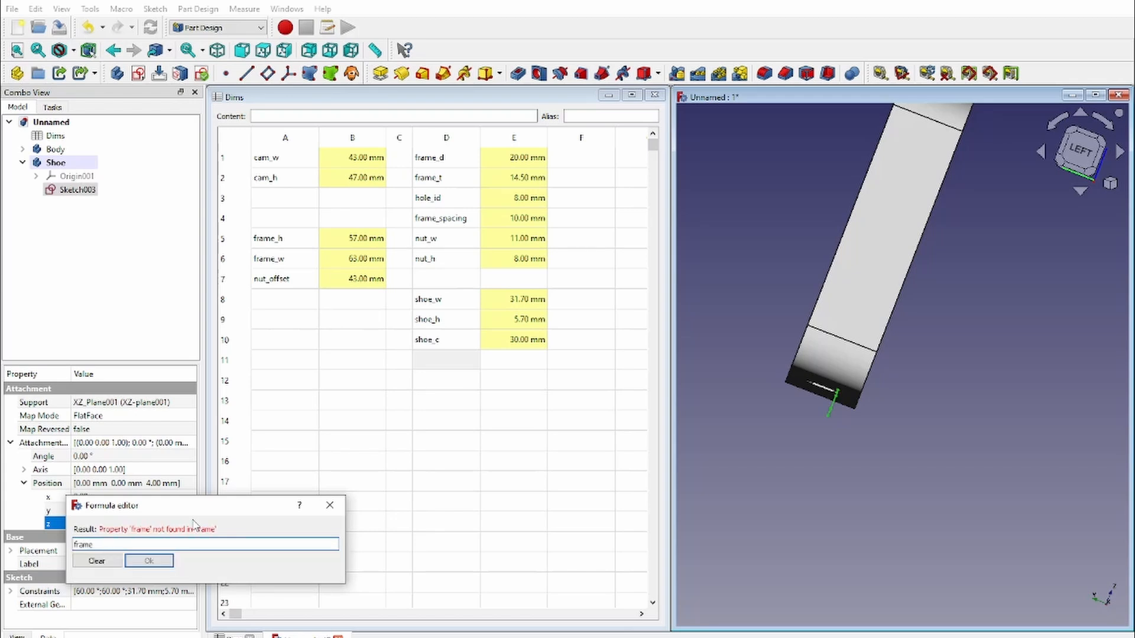
key(BackSpace)
key(BackSpace)
key(BackSpace)
key(BackSpace)
text(<<Dims>>.)
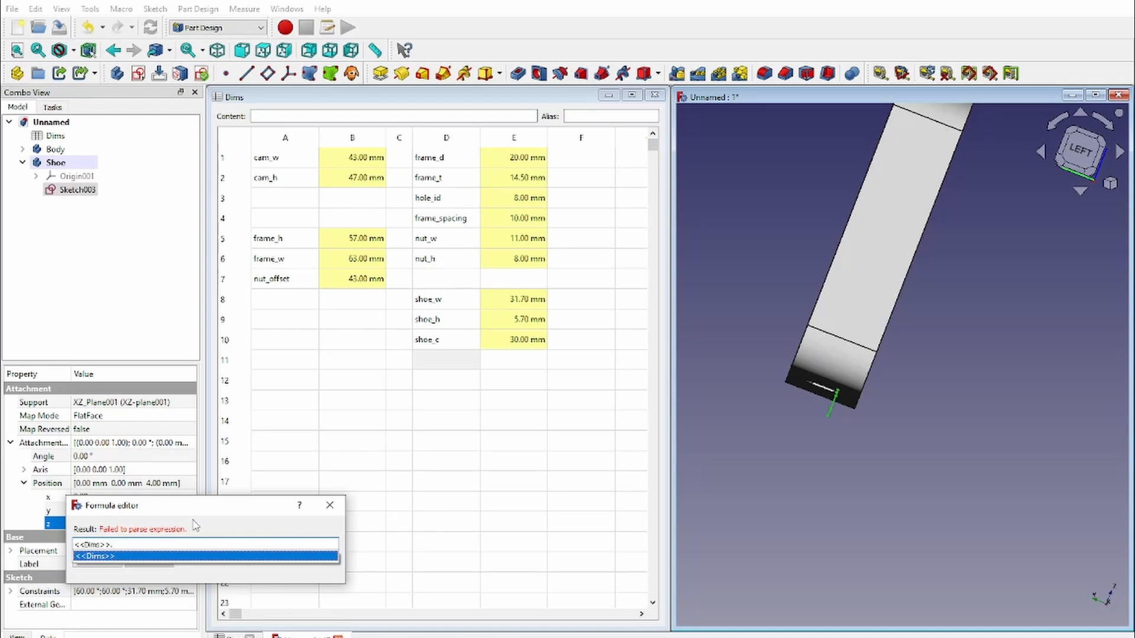
text(frame_d)
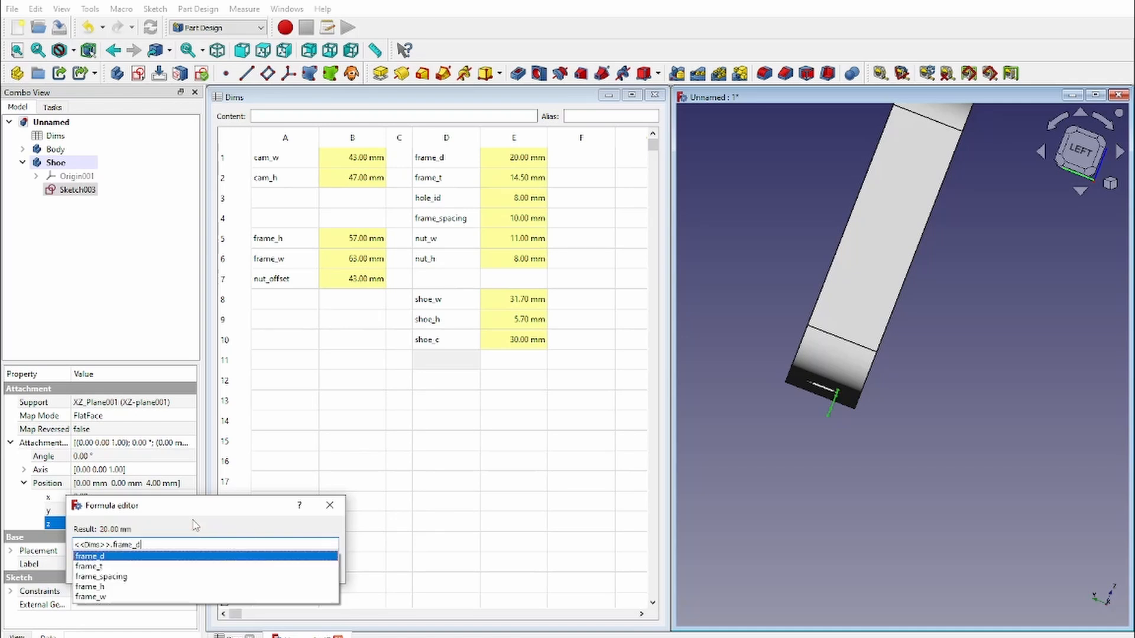
text(/2)
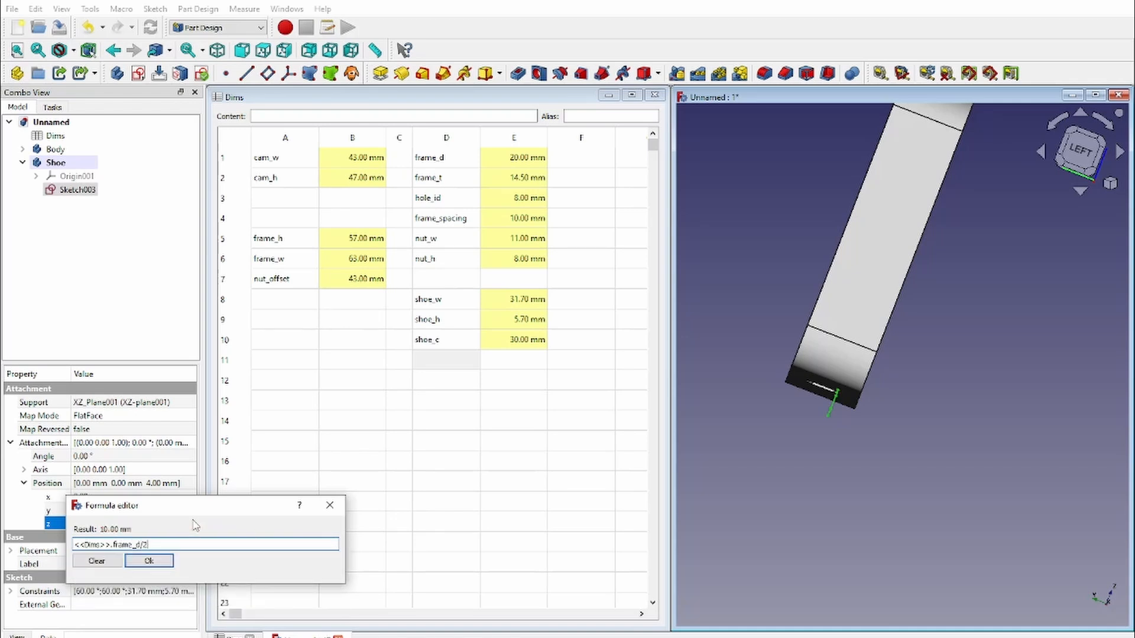
key(Return)
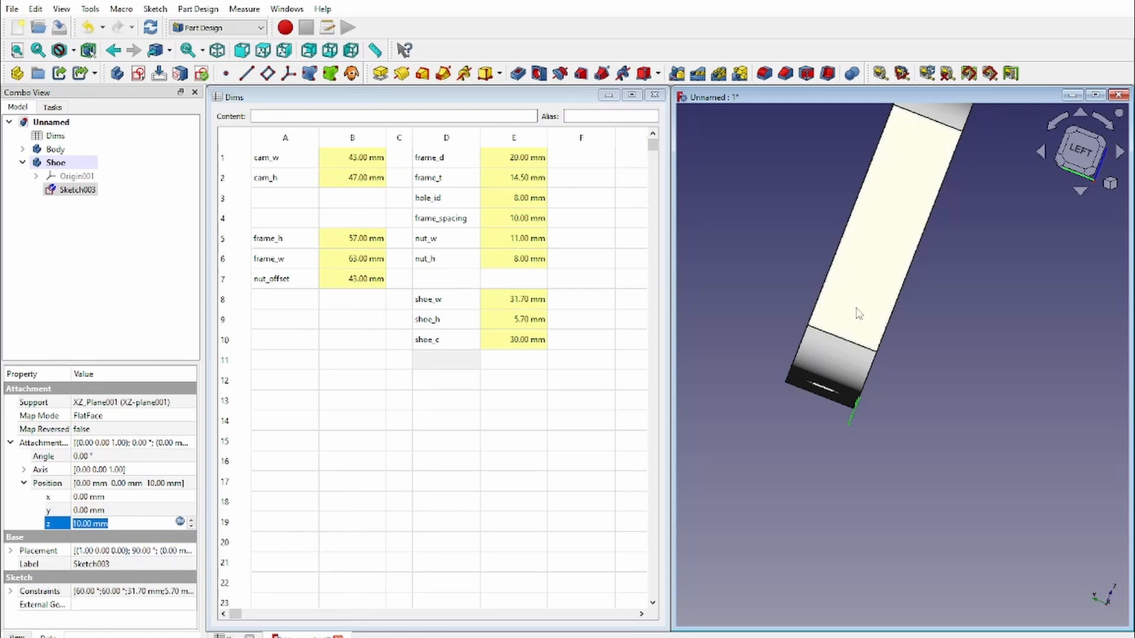
Examine the repositioned shoe sketch against the frame's lower edge from several angles.
scroll(857, 310, up, 3)
middle_drag(858, 309, 973, 410)
scroll(996, 406, down, 3)
middle_drag(1092, 412, 889, 373)
middle_drag(997, 387, 803, 409)
scroll(908, 405, up, 2)
middle_drag(908, 405, 792, 413)
scroll(918, 346, down, 2)
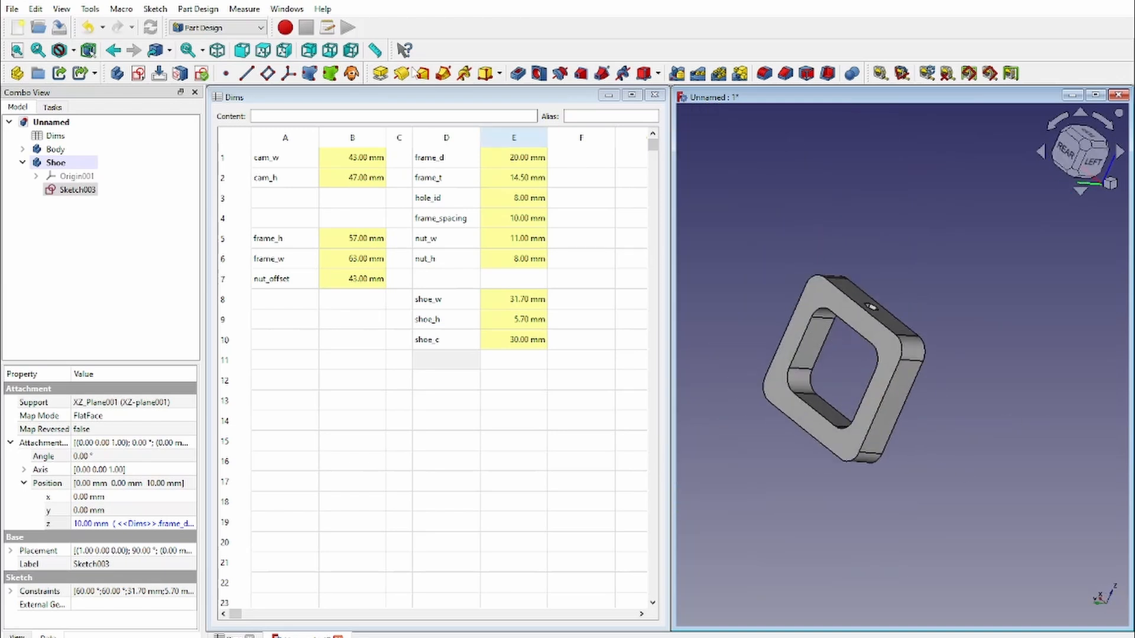
Start a 10 mm Pad of the shoe sketch, reverse its direction and inspect it against the frame's underside.
click(380, 73)
middle_drag(910, 347, 858, 341)
scroll(1072, 475, up, 5)
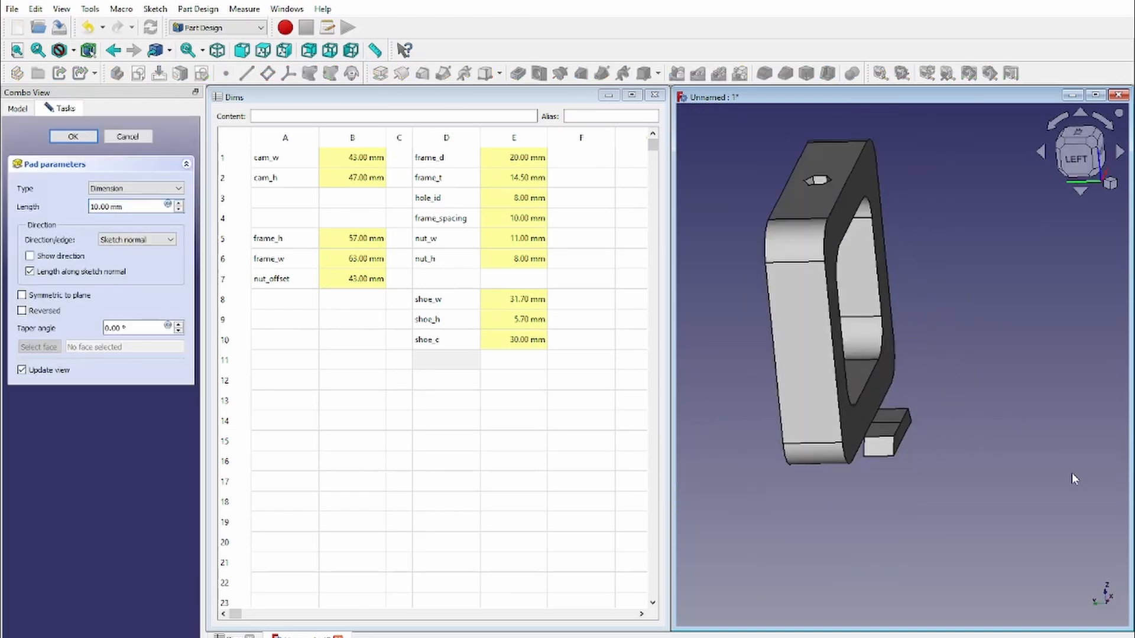
middle_drag(774, 397, 811, 397)
middle_drag(811, 397, 944, 411)
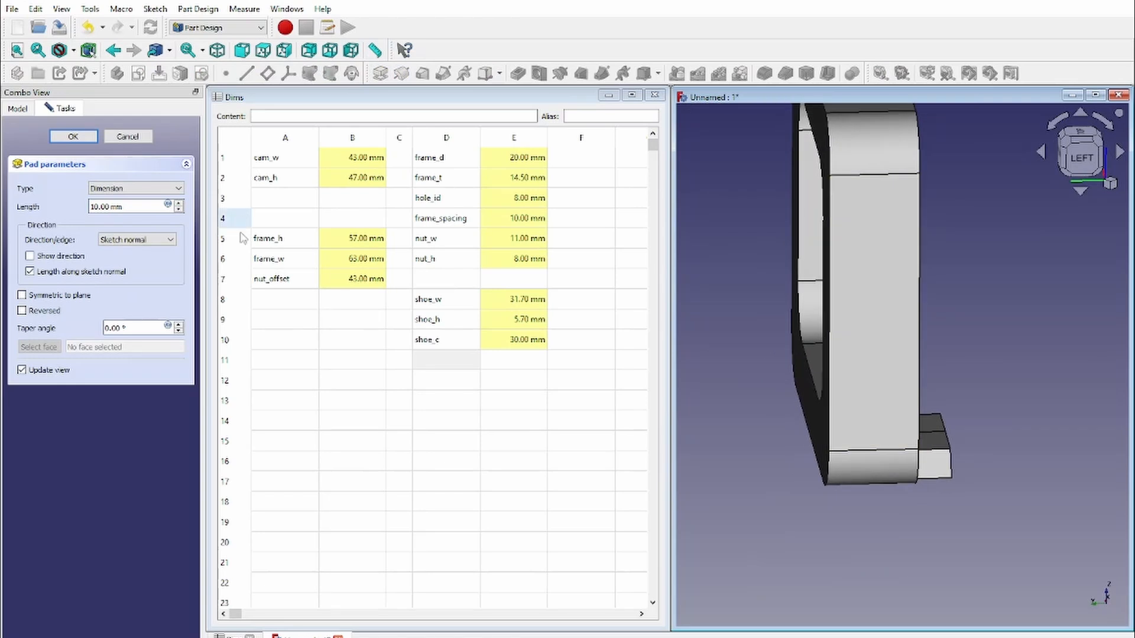
click(37, 312)
middle_drag(808, 441, 836, 349)
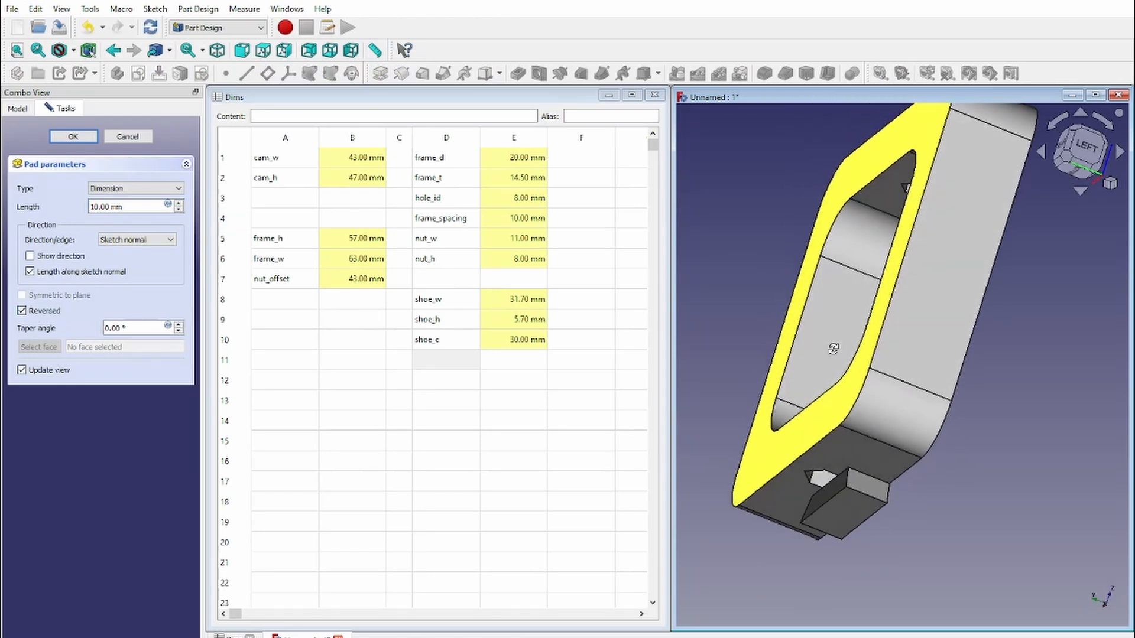
middle_drag(920, 303, 1017, 288)
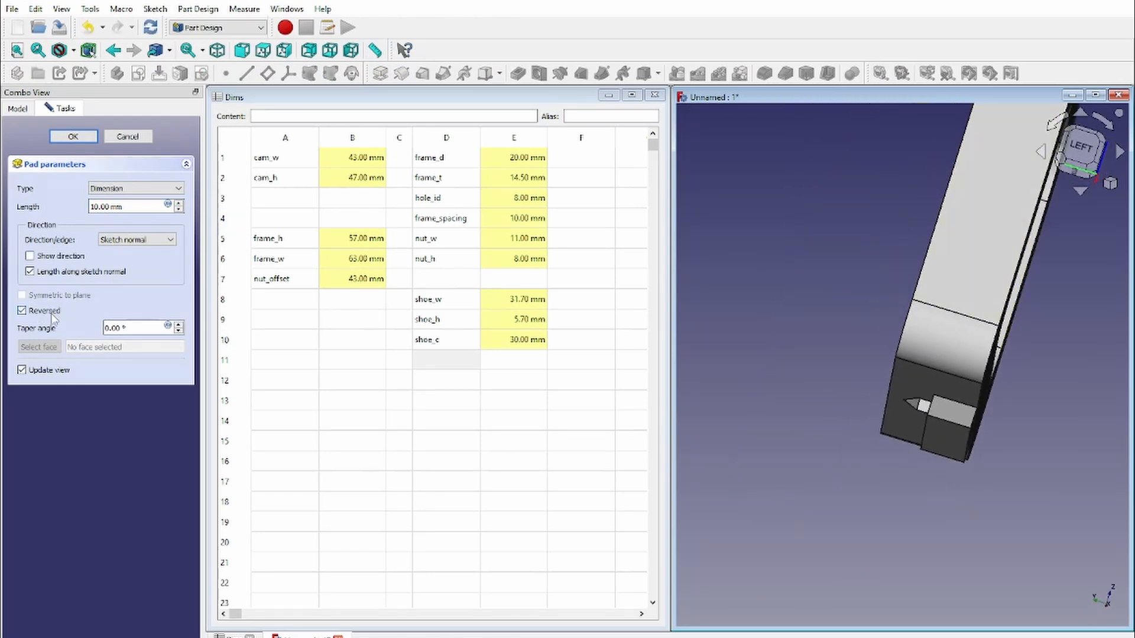
Try padding the shoe symmetric to the sketch plane instead of reversed, and switch the symmetric option off again.
click(29, 312)
click(31, 297)
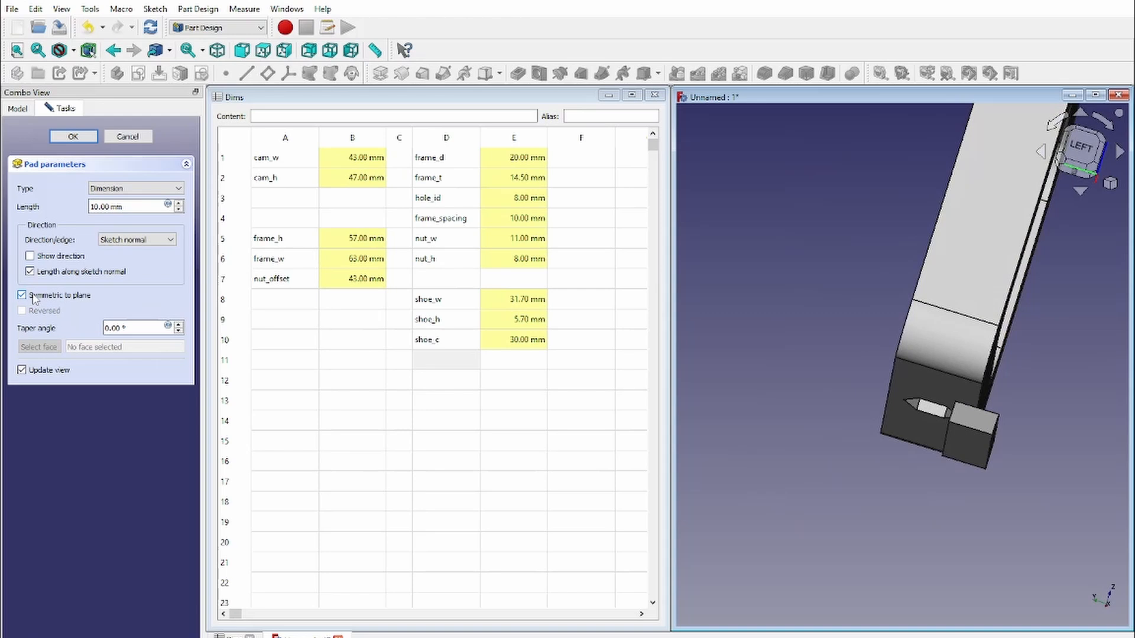
click(33, 298)
click(60, 298)
click(53, 299)
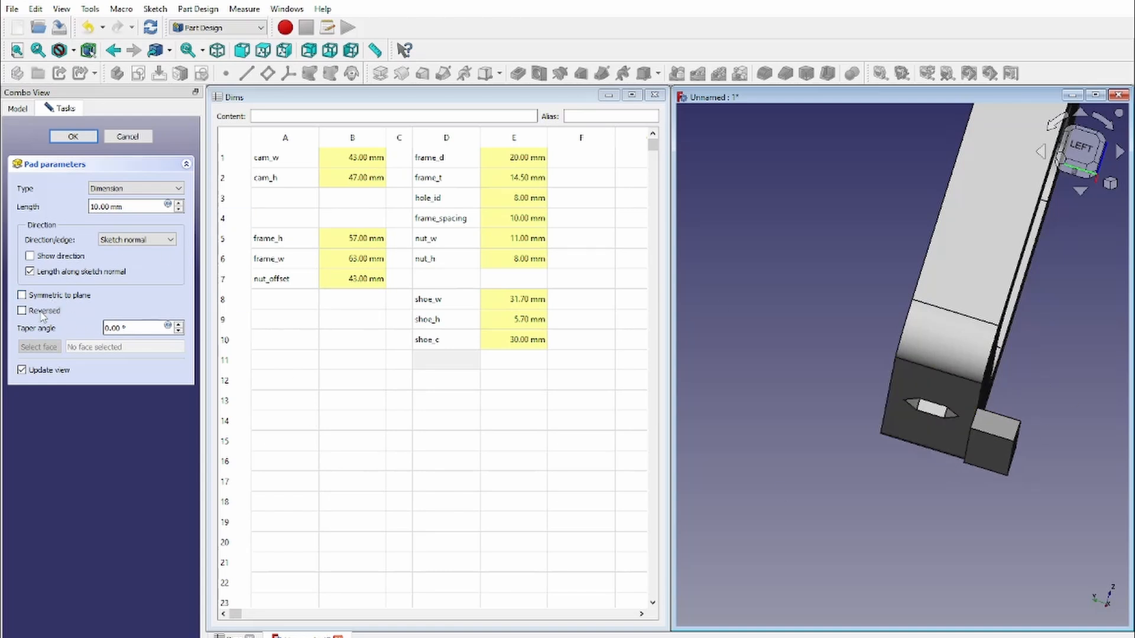
Reverse the 10 mm shoe pad so it runs beneath the frame, and accept the Pad.
click(43, 313)
middle_drag(813, 282, 1036, 372)
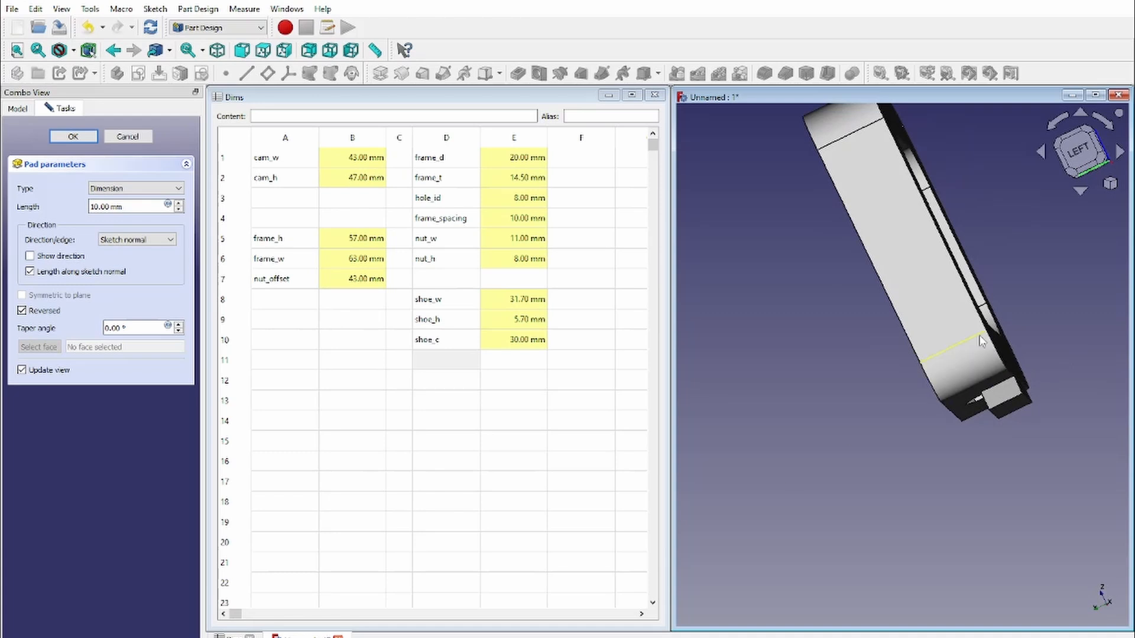
mouse_move(980, 341)
middle_down()
mouse_move(993, 369)
mouse_move(974, 361)
middle_up()
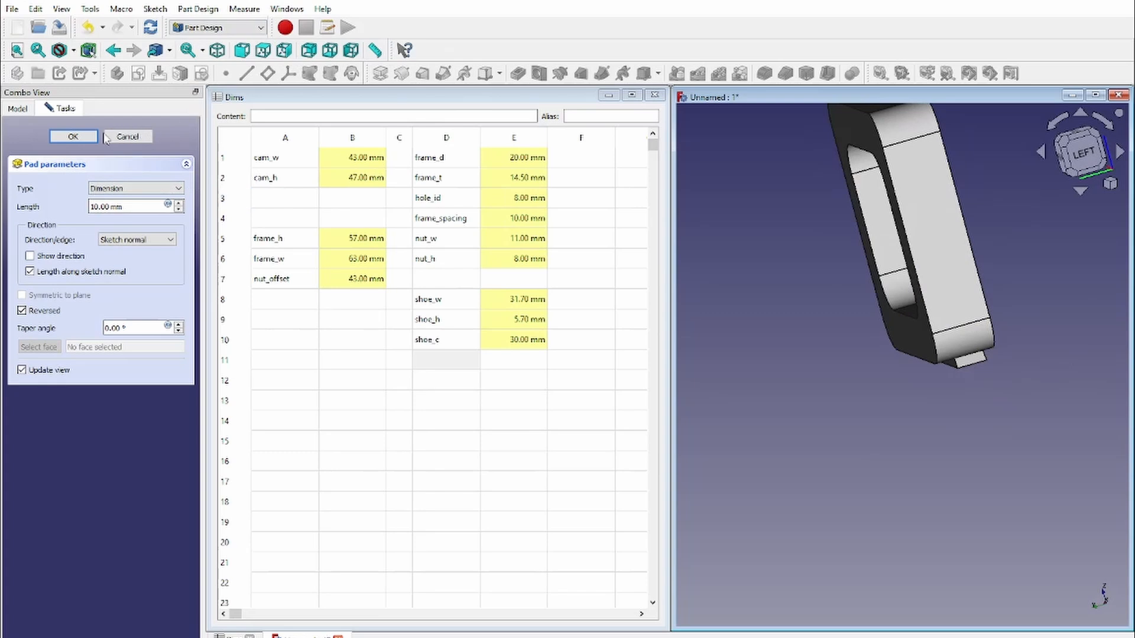
click(73, 136)
Return to the Dims spreadsheet and enter the label shoe_l in cell D11.
double_click(55, 136)
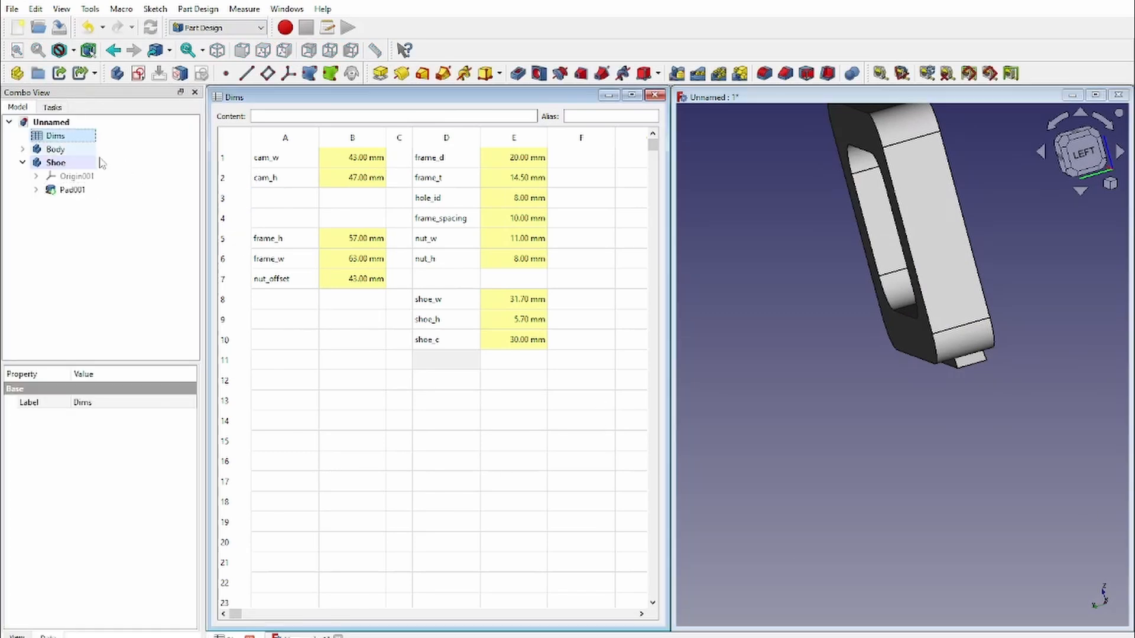
click(438, 362)
text(shoe_l)
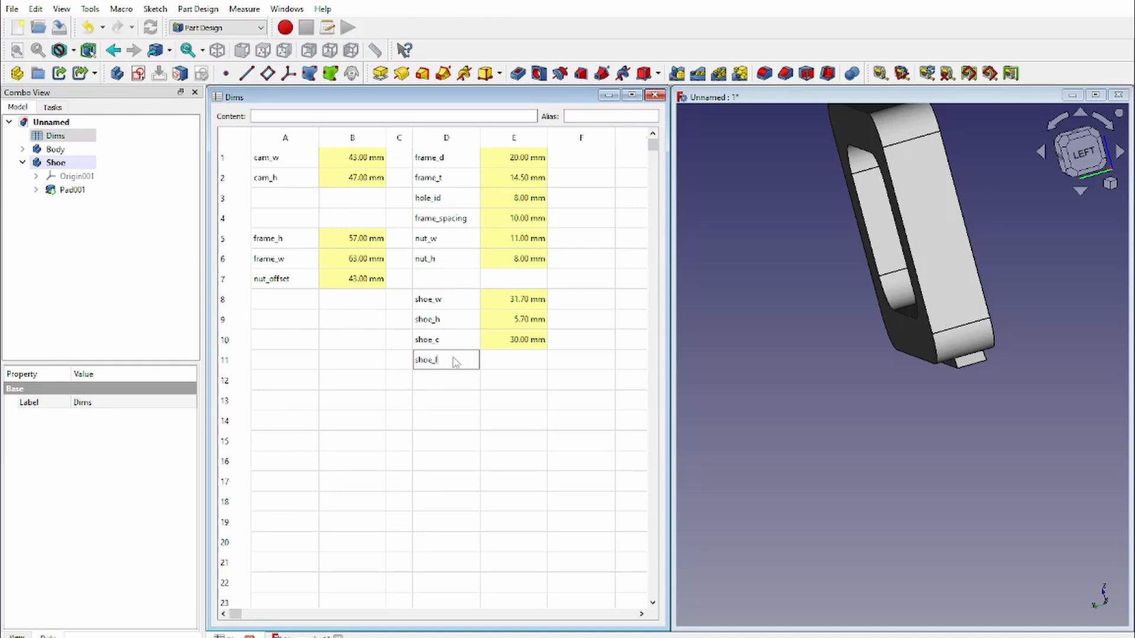
key(Tab)
Enter the formula =frame_d+shoe_c in cell E11 as the shoe length value.
text(=frame)
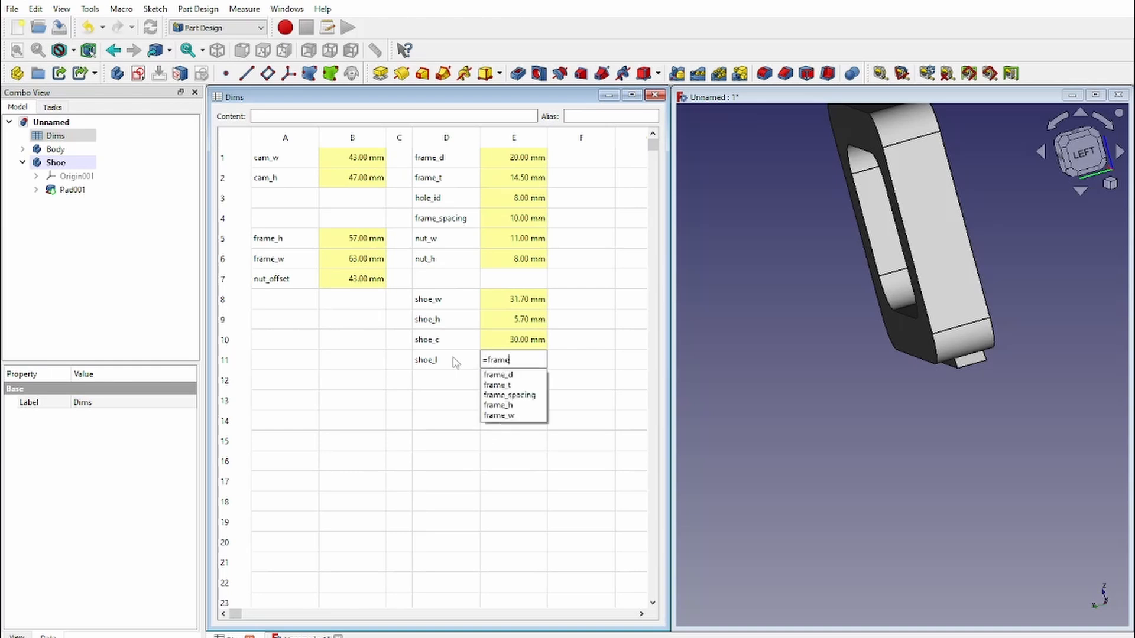
key(Down)
text(-)
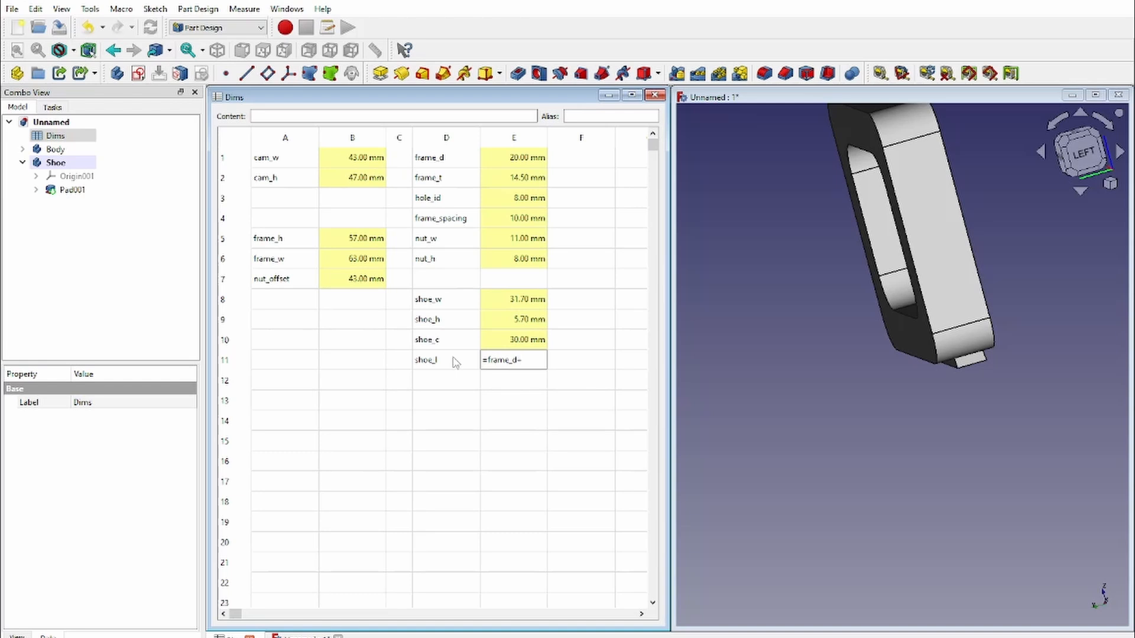
text(shoe)
key(Down)
key(Down)
key(Down)
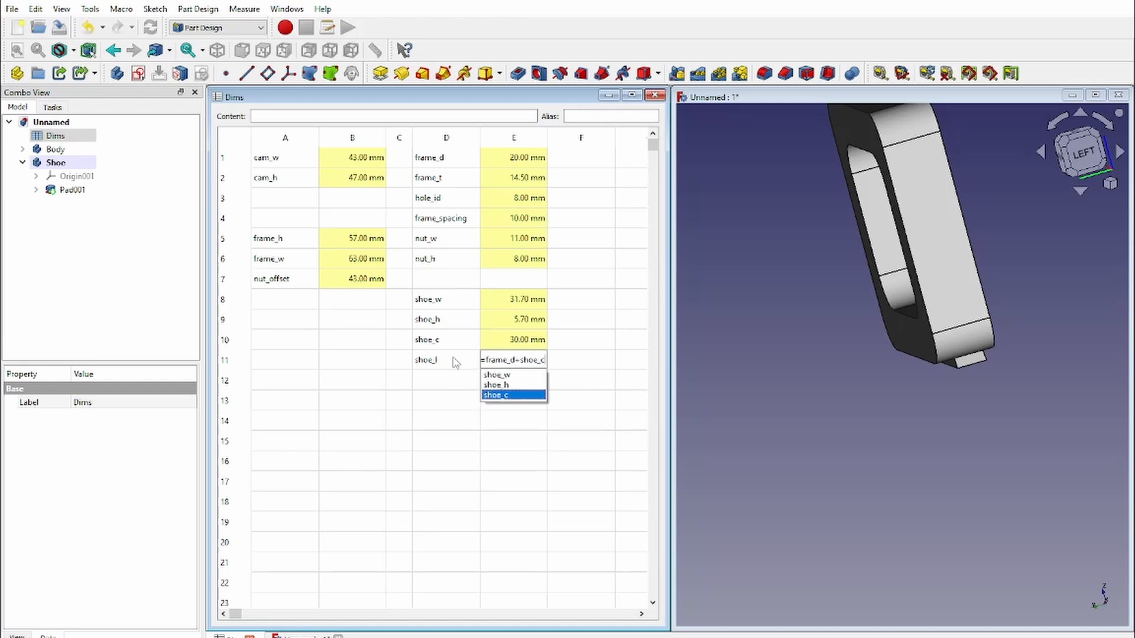
key(Return)
key(Return)
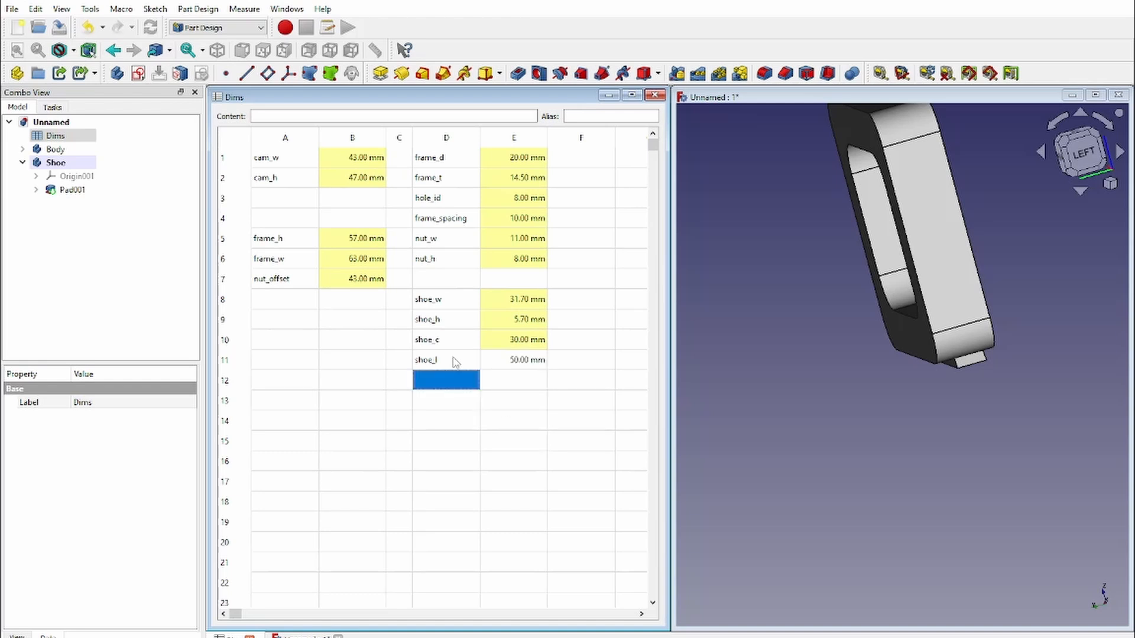
Assign the alias shoe_l to the shoe length value in cell E11.
click(452, 359)
click(601, 116)
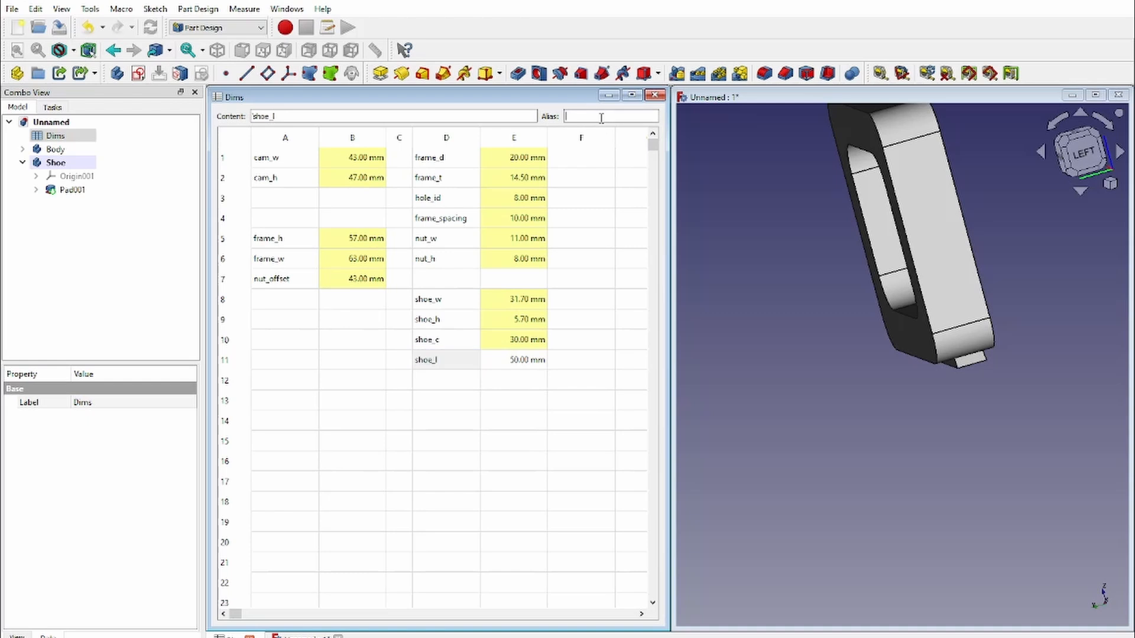
text(shoe_l)
key(Return)
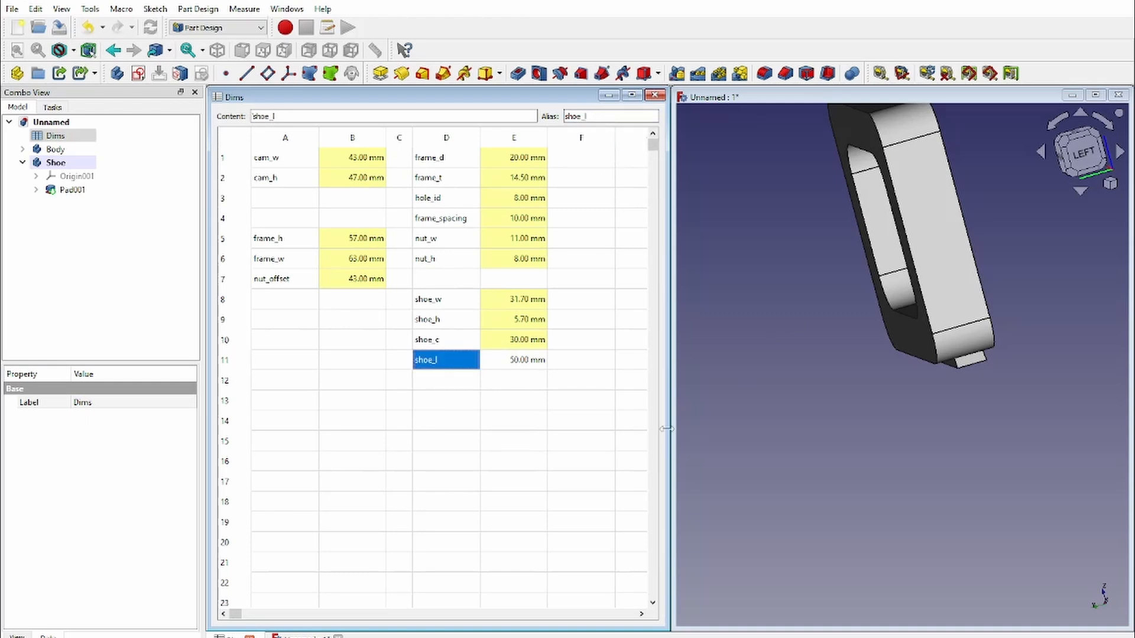
double_click(593, 116)
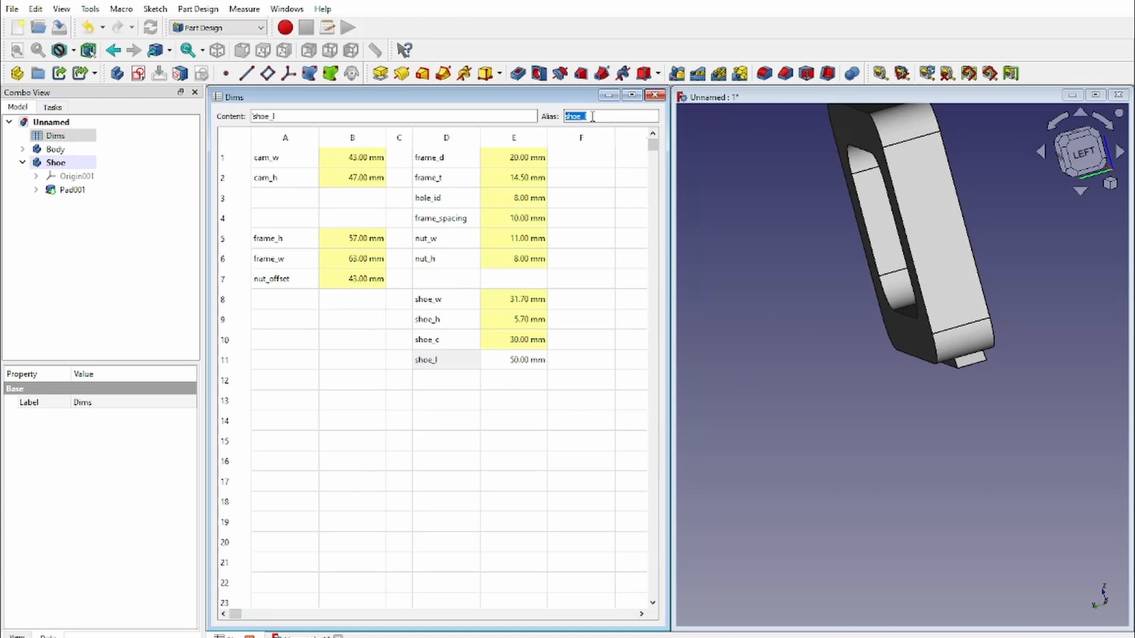
click(514, 359)
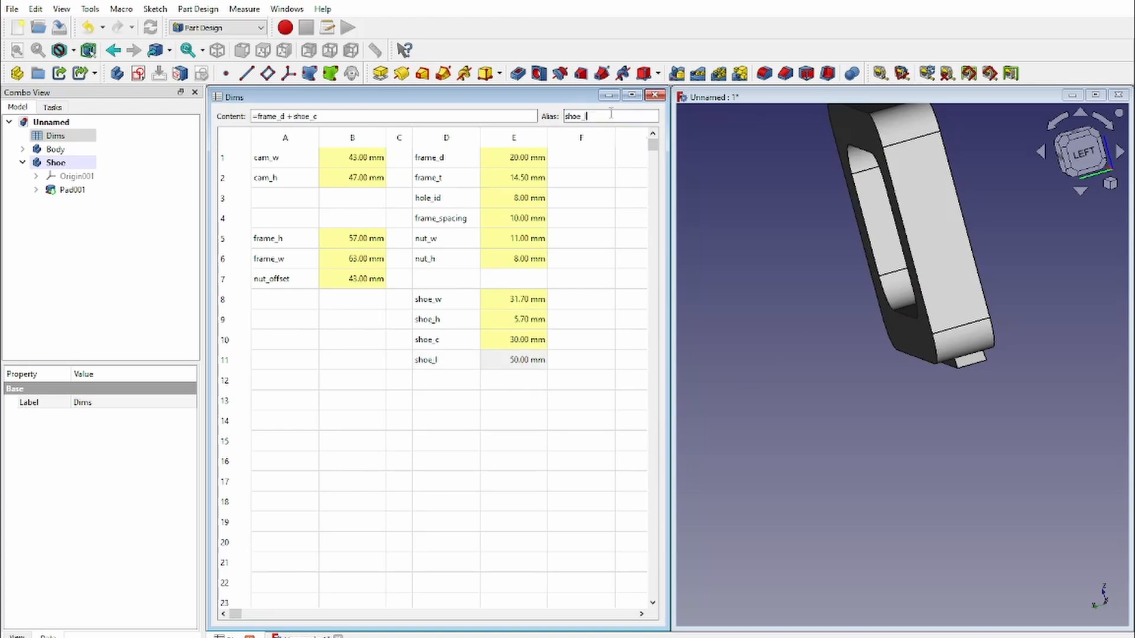
Edit the shoe's Pad so that its length is driven by the expression <<Dims>>.shoe_l, and accept it.
click(688, 274)
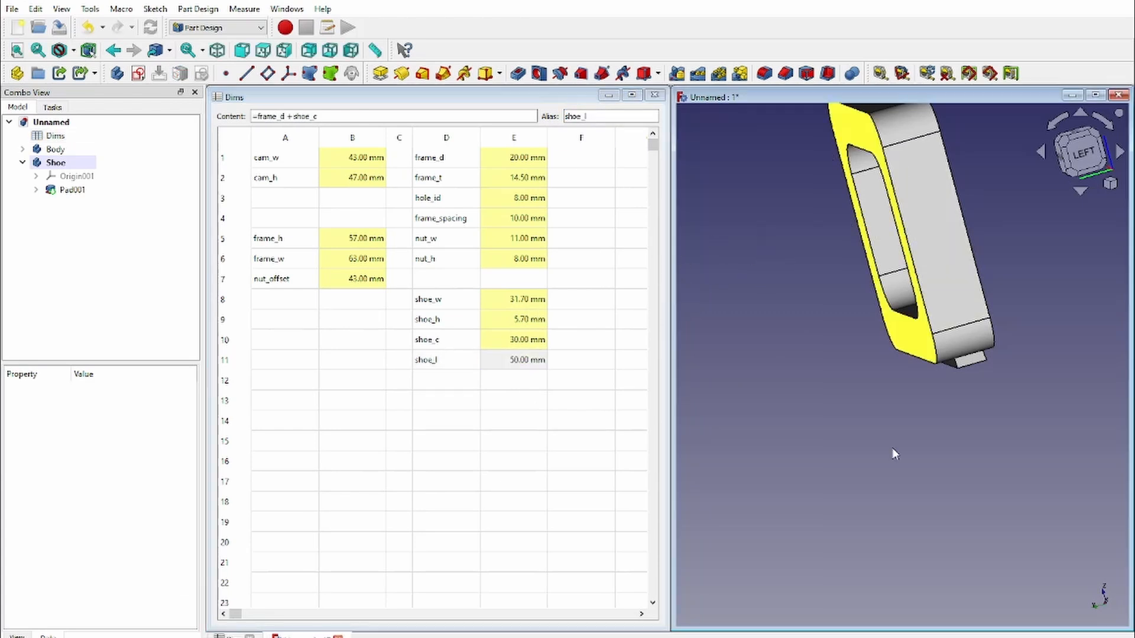
middle_drag(894, 274, 727, 313)
scroll(981, 343, up, 1)
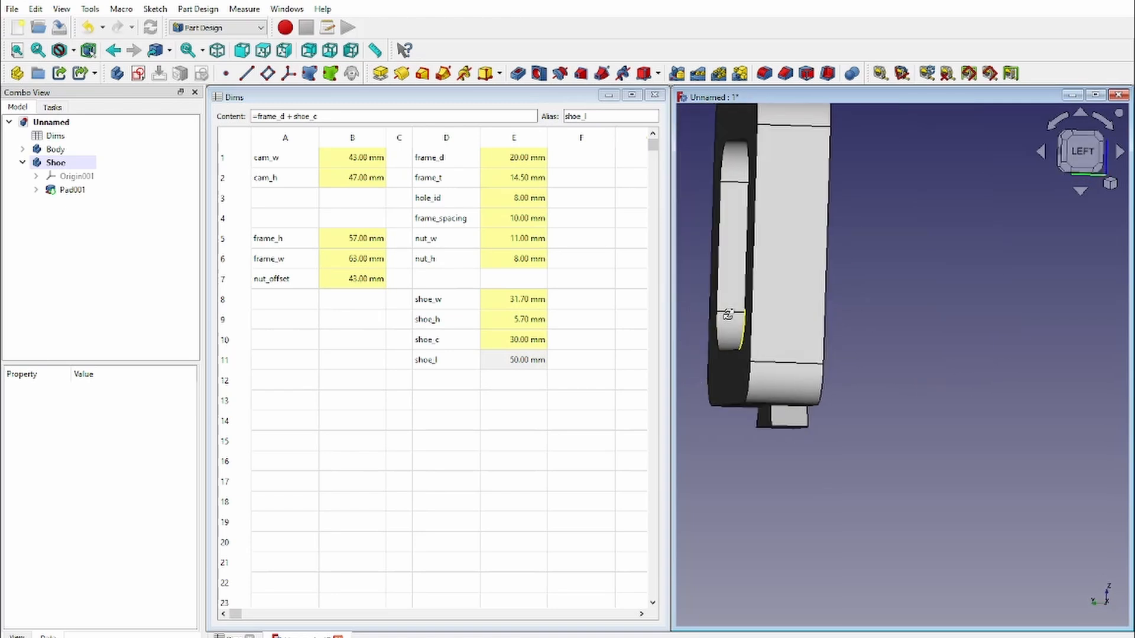
double_click(53, 190)
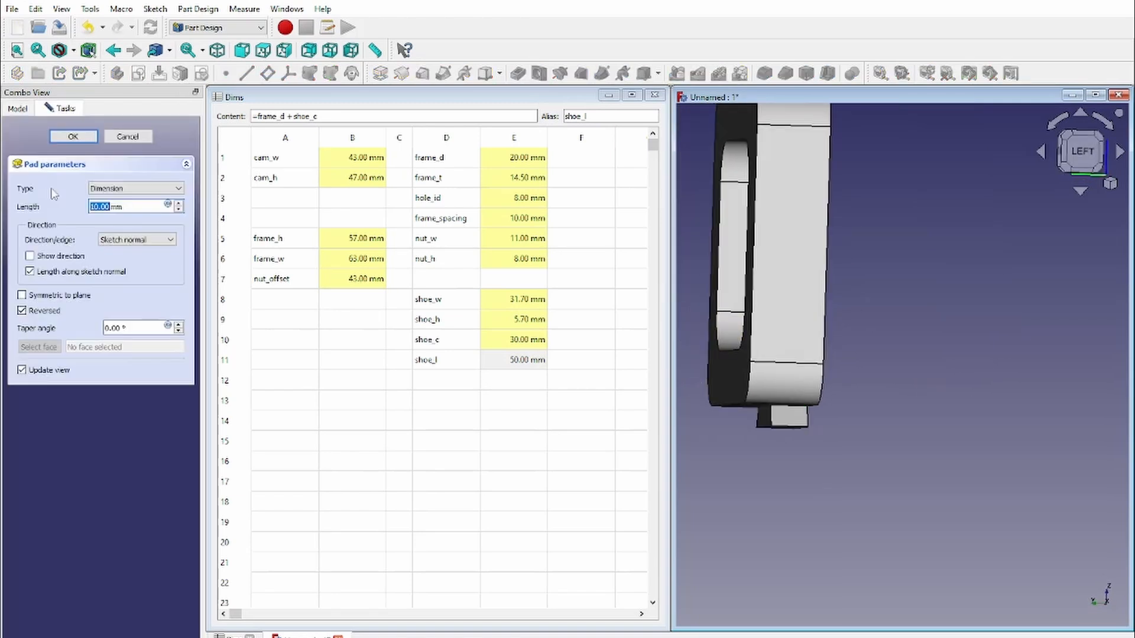
click(167, 205)
drag(174, 199, 231, 294)
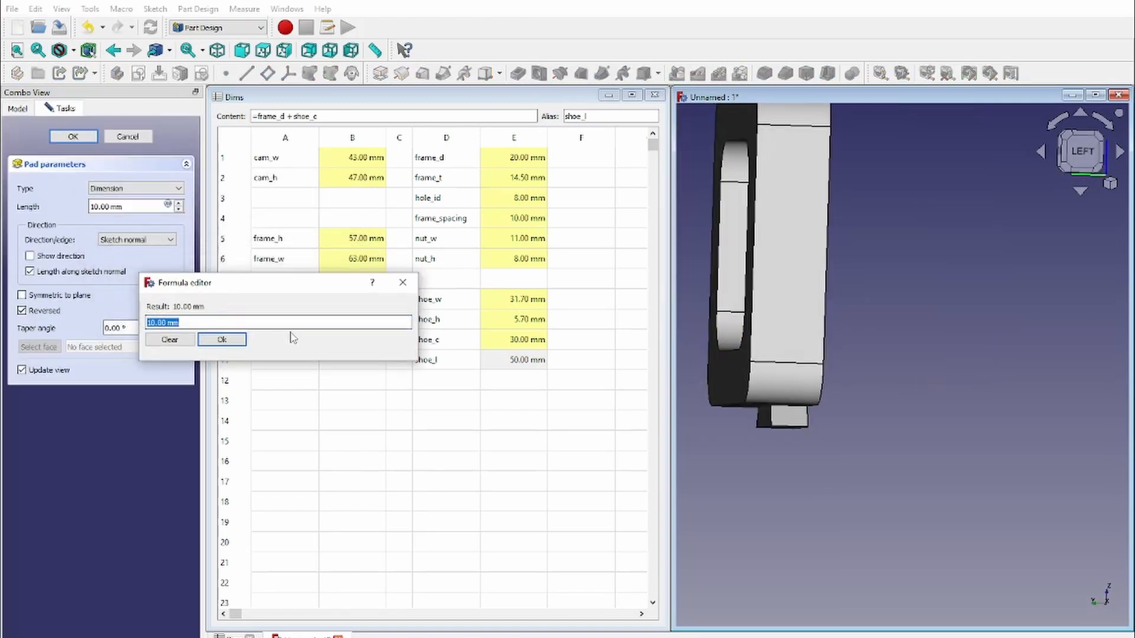
text(<<Dims>>.)
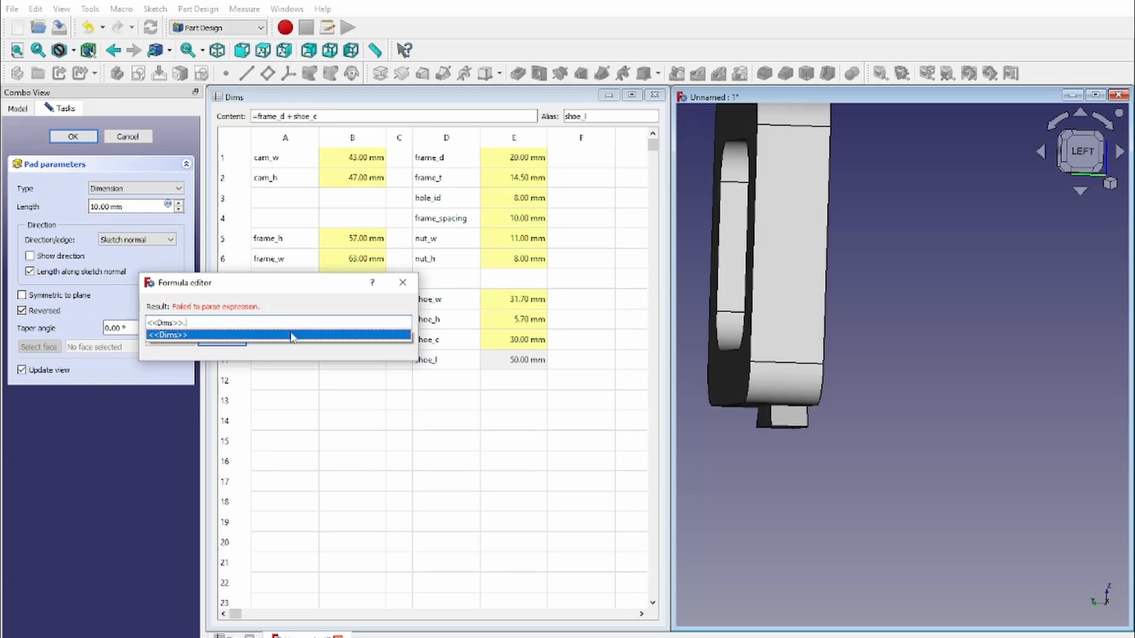
text(shoe)
key(Down)
key(Down)
key(Down)
key(Down)
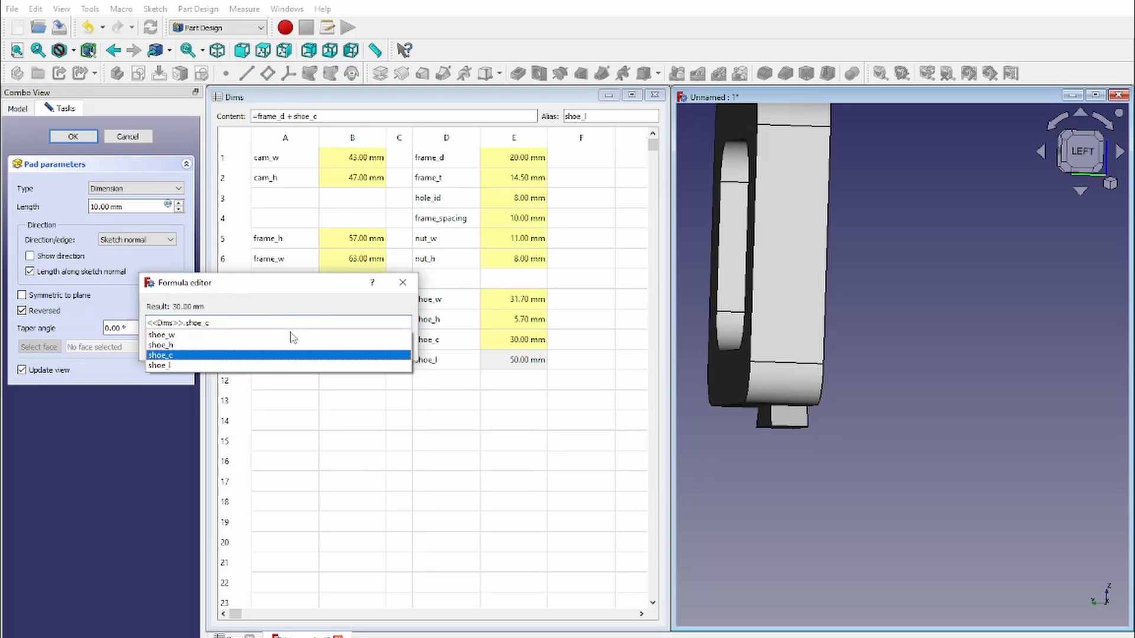
key(Return)
key(Return)
scroll(962, 313, down, 1)
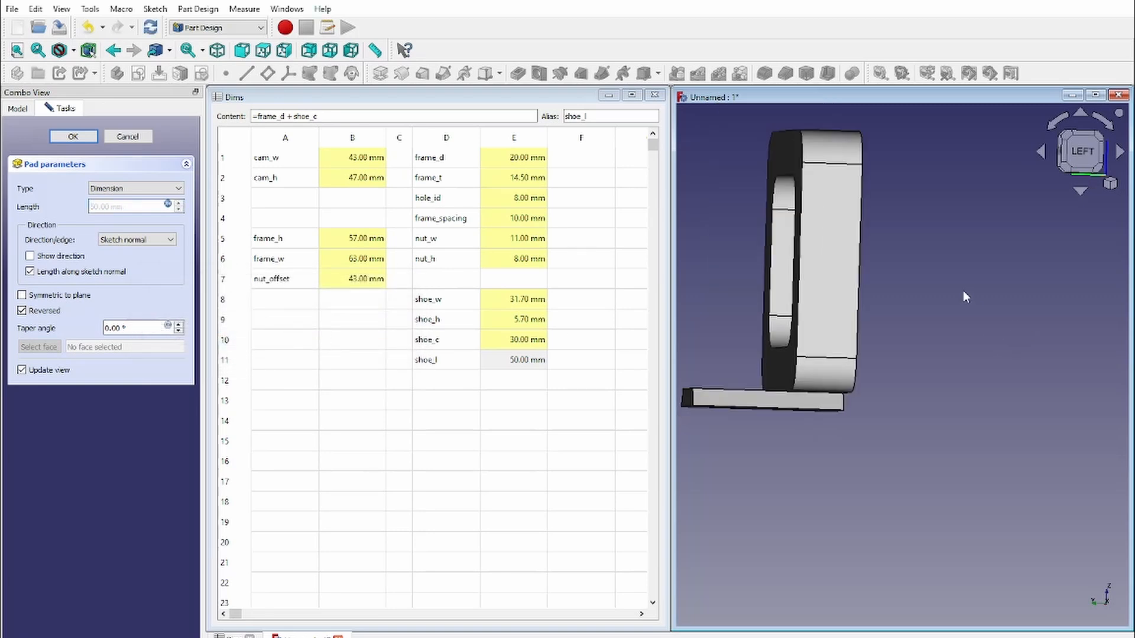
middle_drag(963, 290, 907, 392)
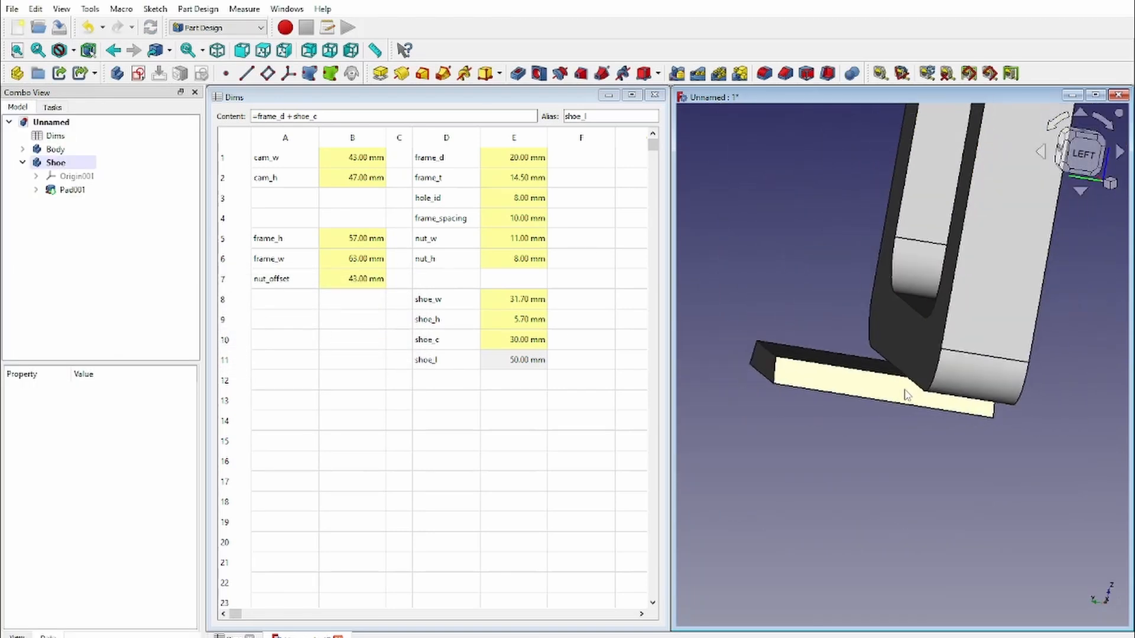
Examine the extended shoe beneath the frame and the small dent sketch along the shoe's lower edge.
middle_drag(999, 313, 1082, 460)
scroll(910, 454, down, 4)
scroll(877, 422, up, 3)
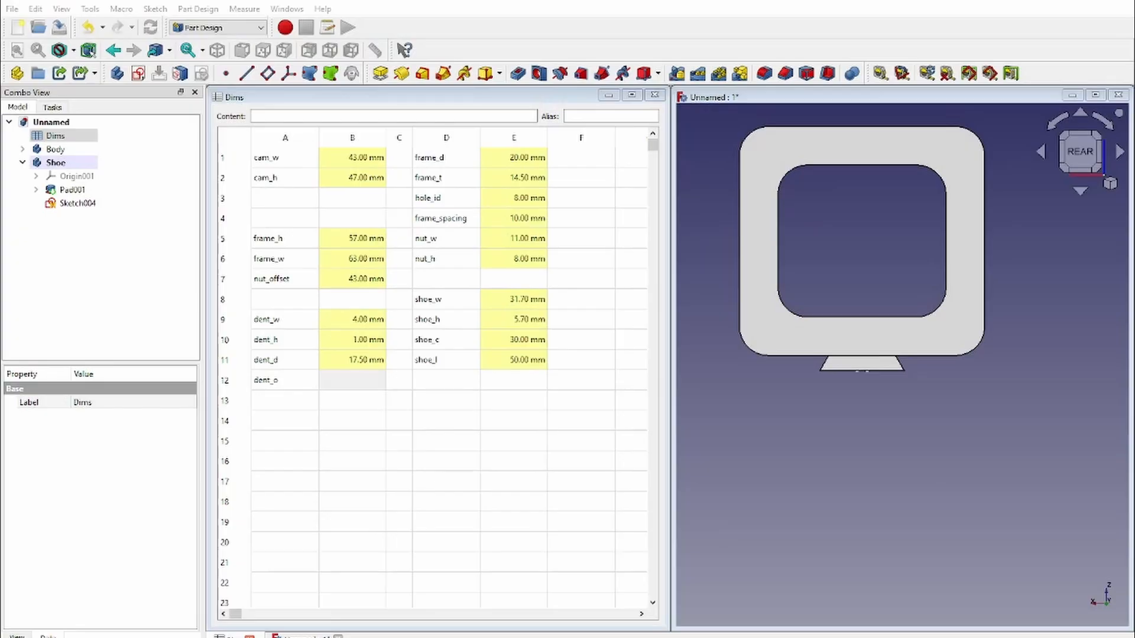
scroll(895, 378, up, 5)
scroll(1007, 490, down, 3)
scroll(1006, 489, up, 3)
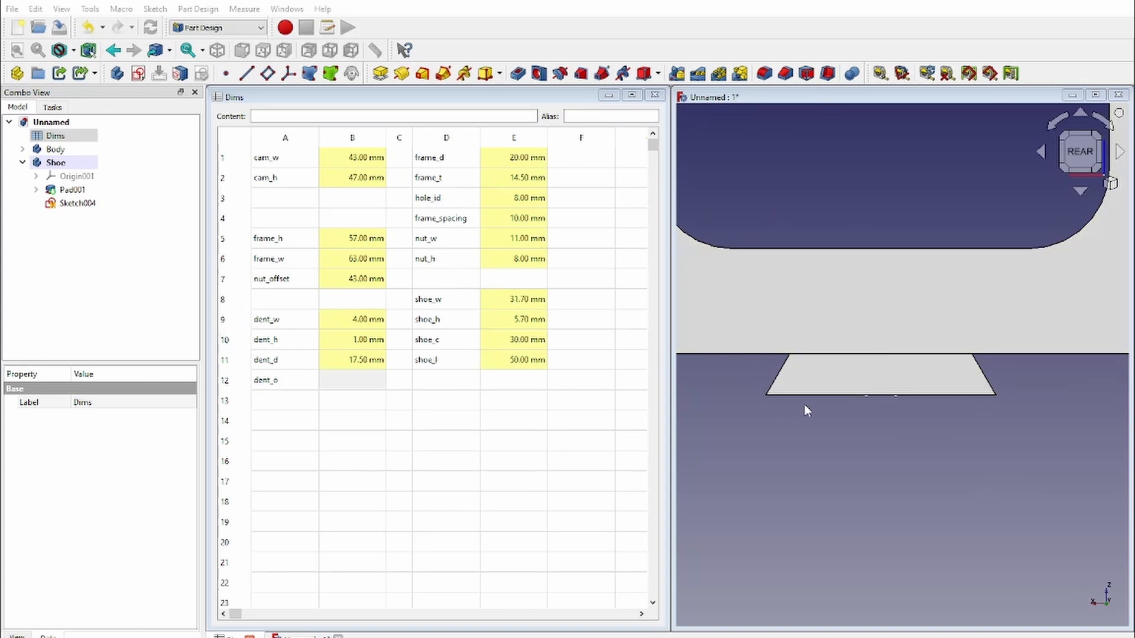
scroll(804, 405, down, 3)
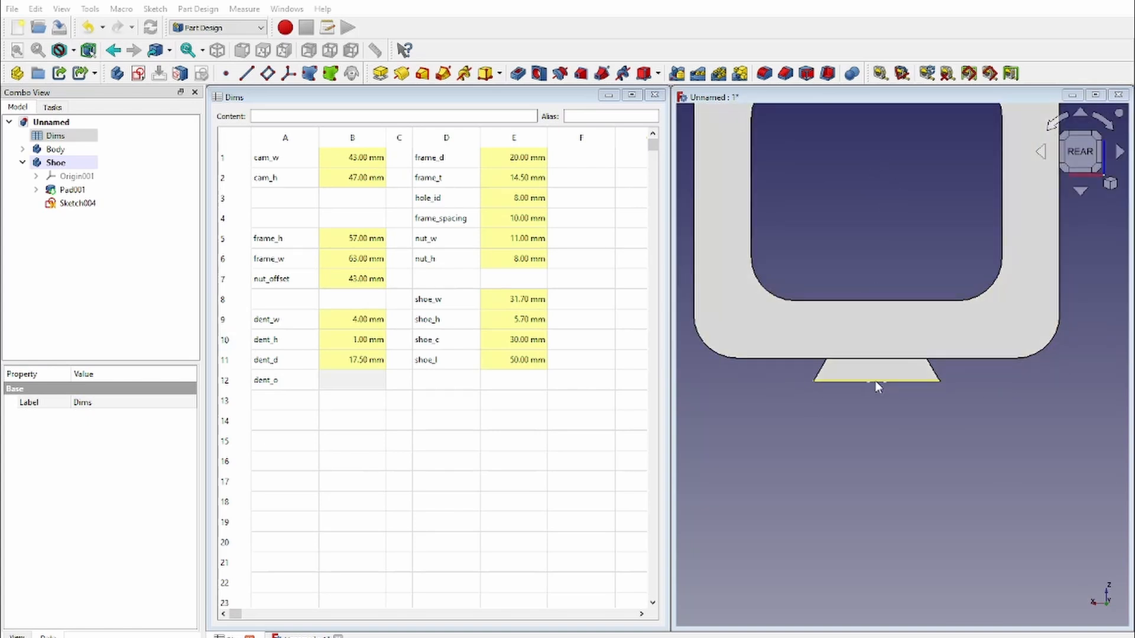
Enter the formula =nut_offset+shoe_h in cell B12 as the dent_o value.
double_click(369, 383)
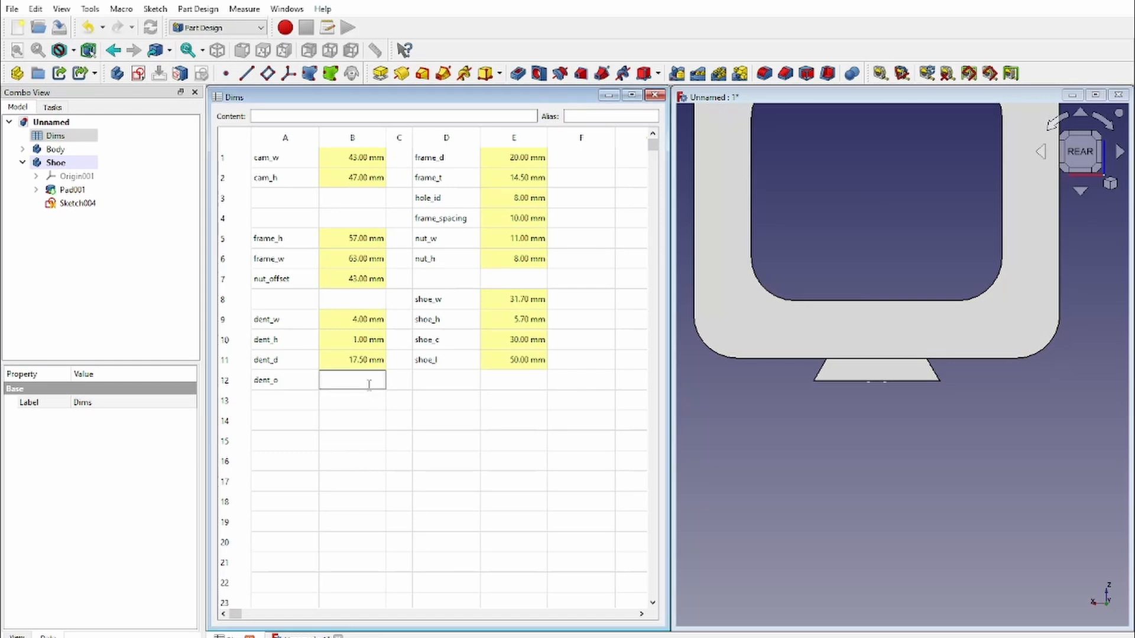
text(=nut)
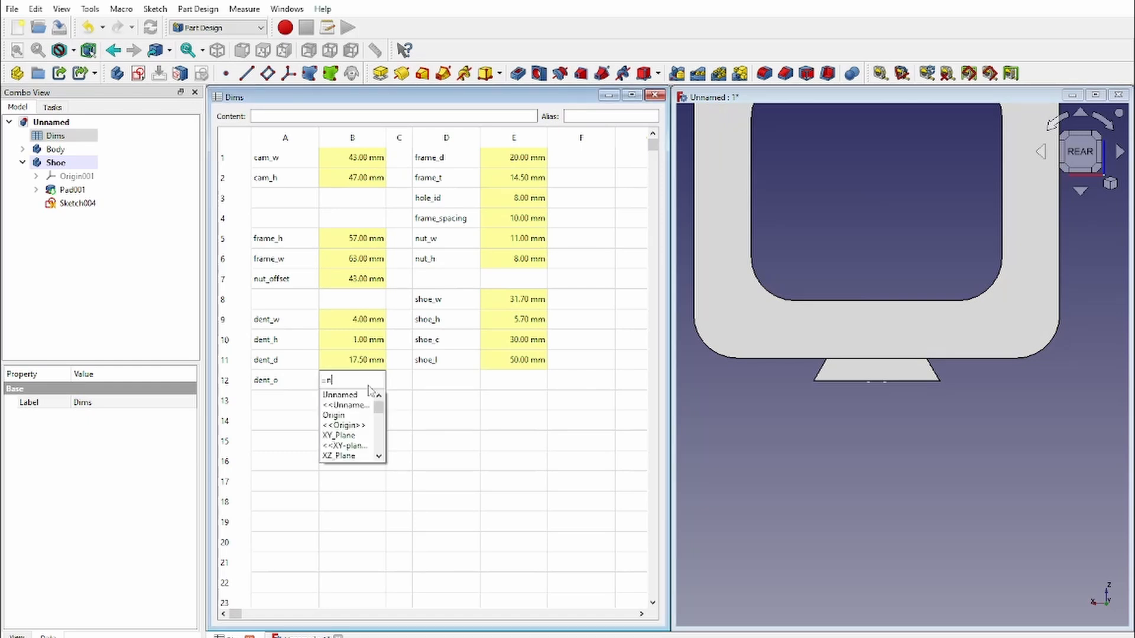
key(Down)
key(Down)
key(Down)
text(+)
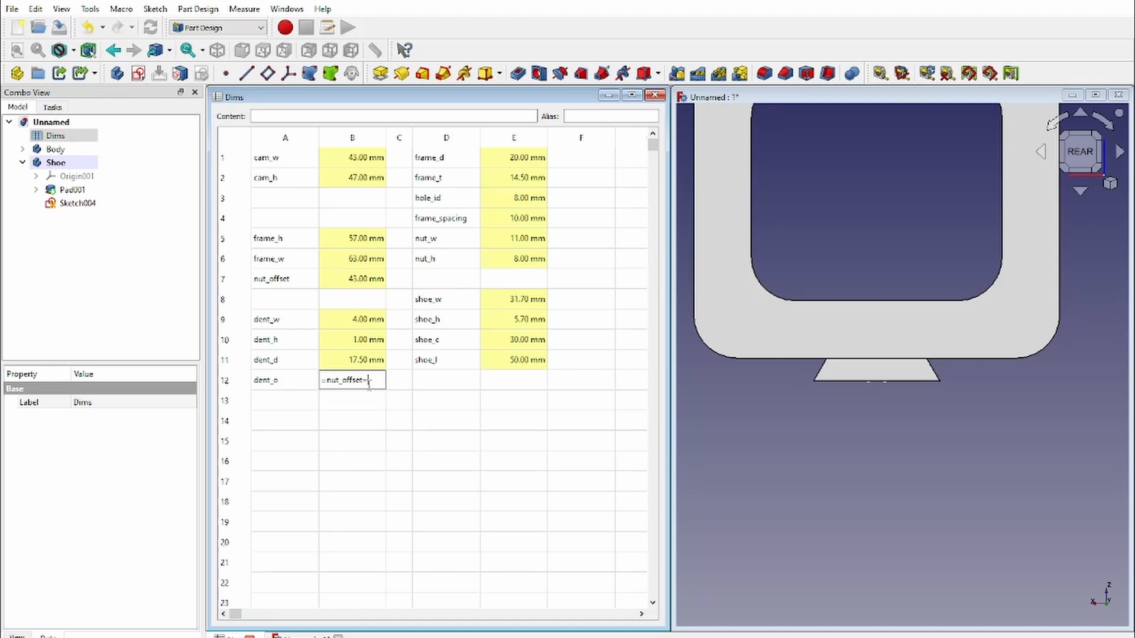
text(shoe_h)
key(Down)
key(Down)
key(Return)
key(Return)
click(367, 383)
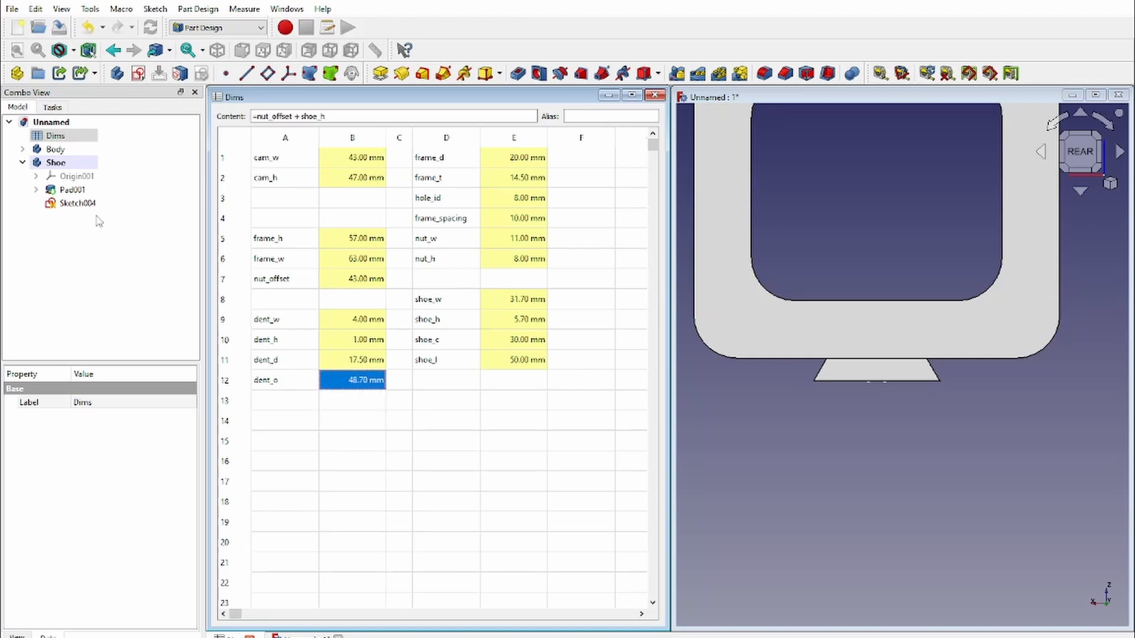
Open the Shoe body's dent sketch, Sketch004, for editing.
double_click(78, 203)
scroll(922, 421, down, 5)
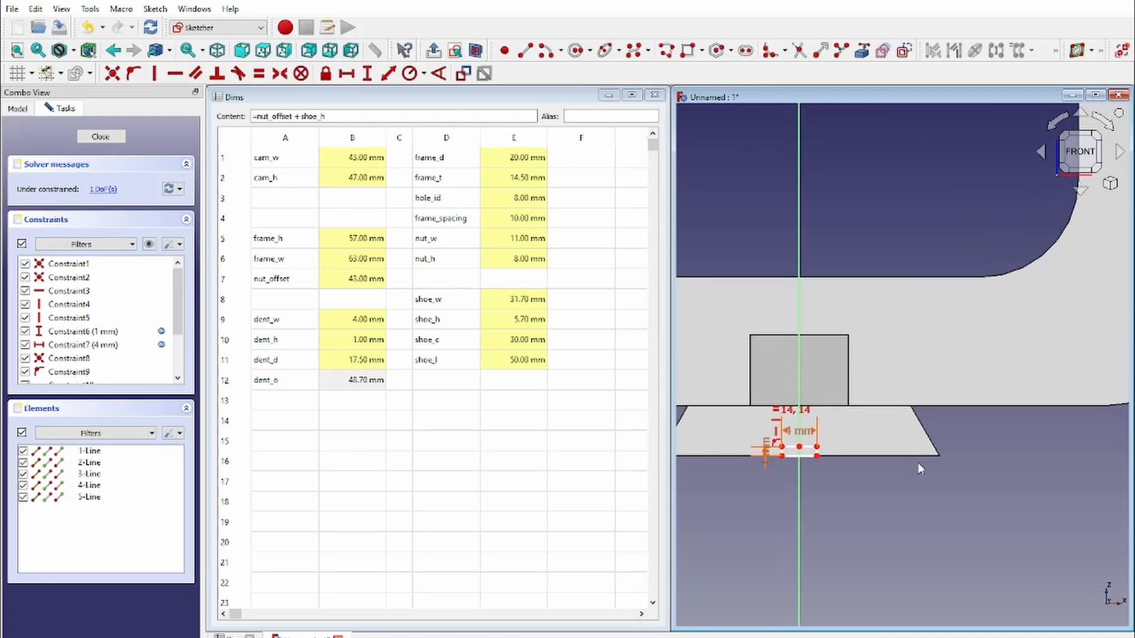
scroll(872, 455, up, 2)
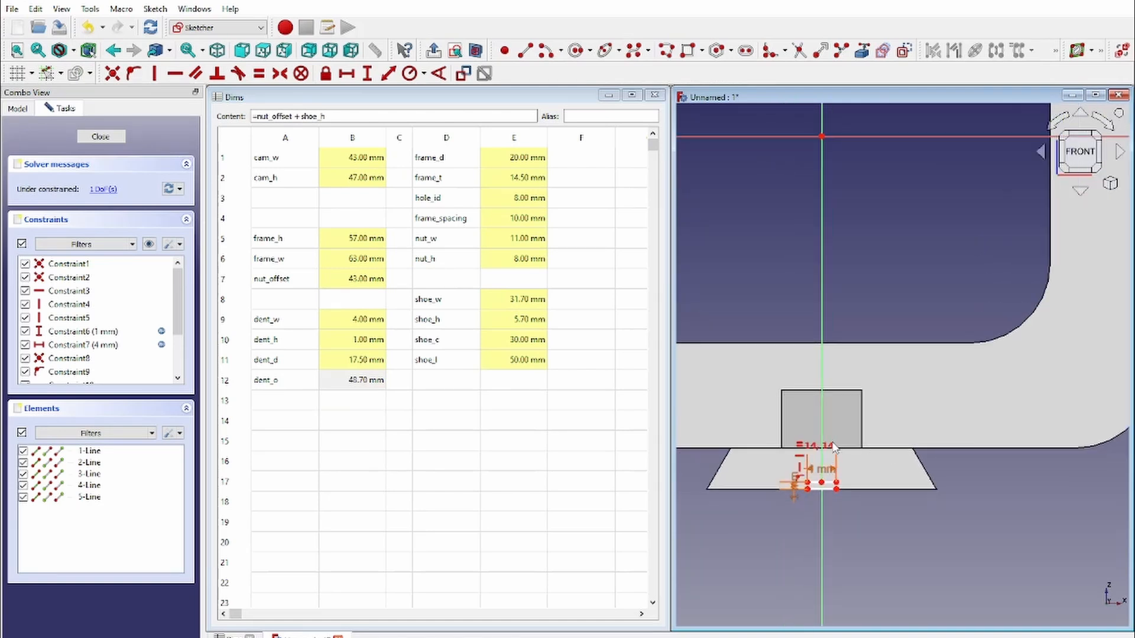
click(367, 74)
click(836, 489)
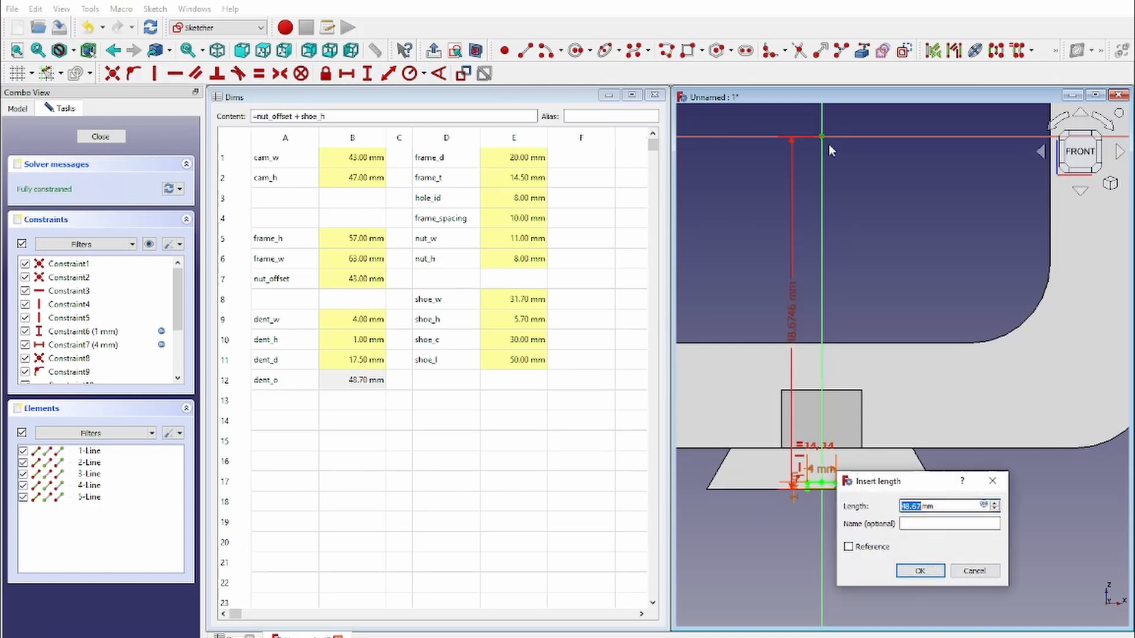
drag(912, 481, 990, 481)
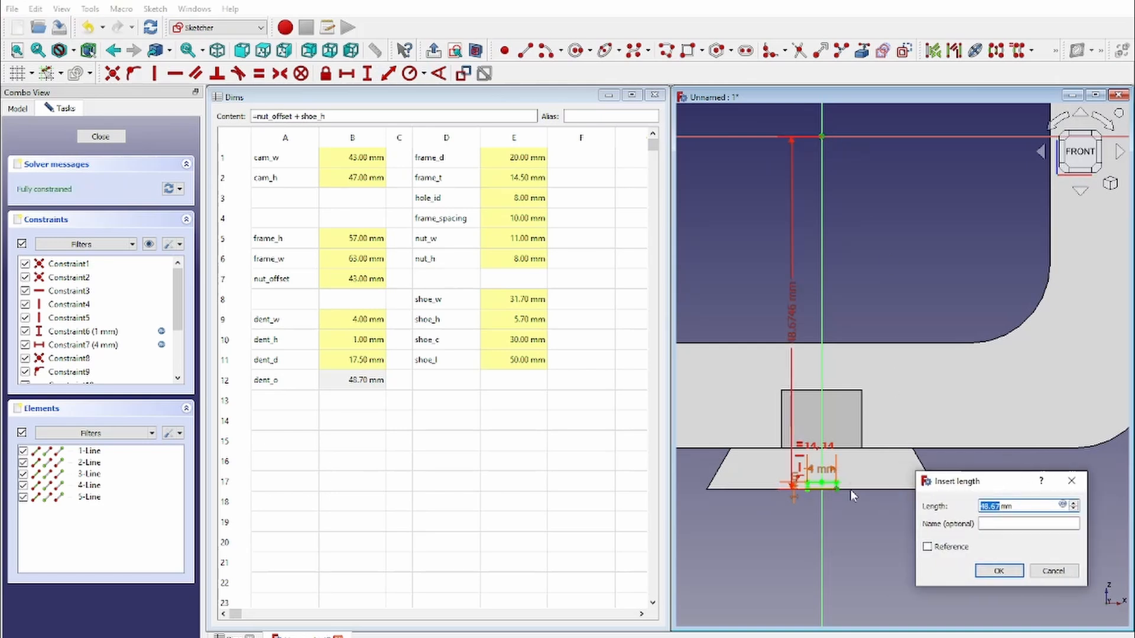
click(1062, 505)
text(<<Dims>>.dent)
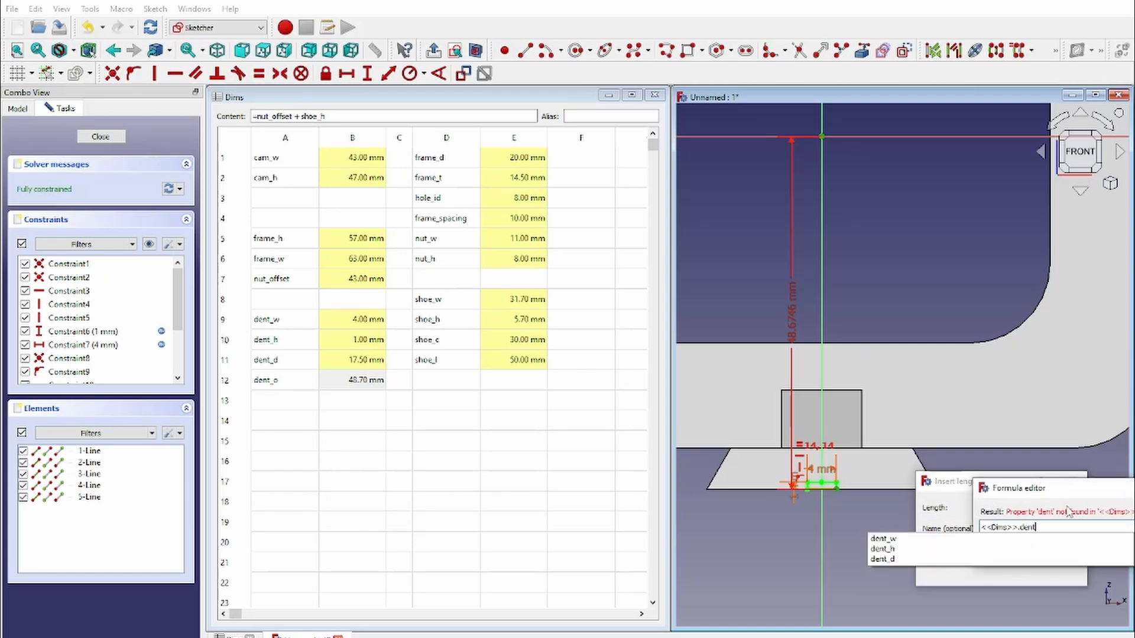
key(Escape)
key(Escape)
key(Escape)
Assign the alias dent_o to the dent offset value in cell B12.
click(352, 381)
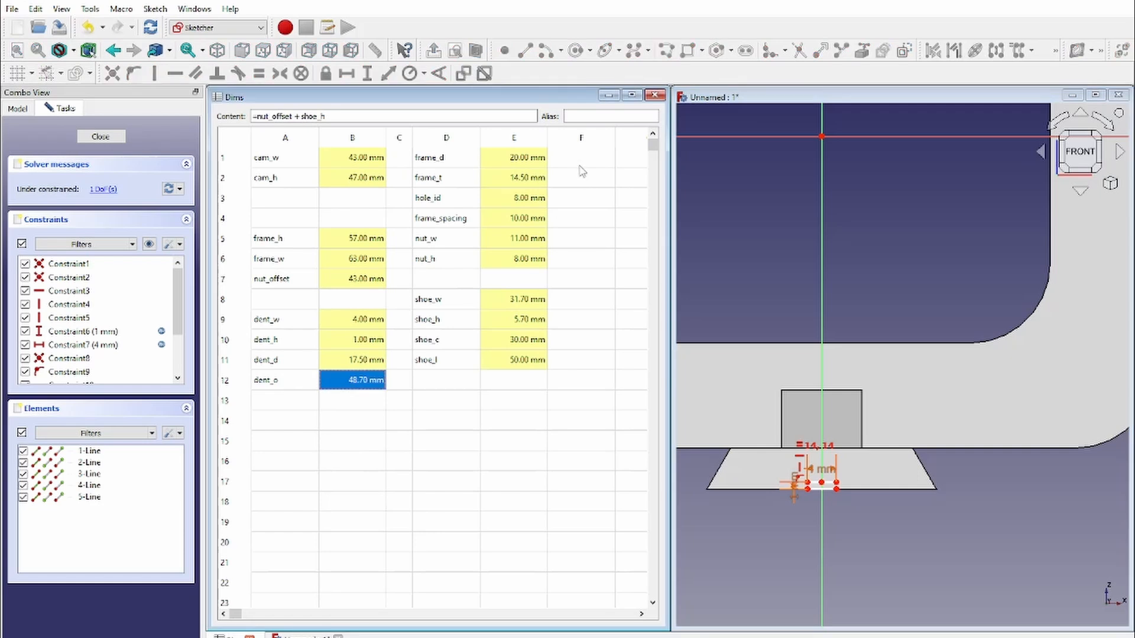
click(590, 115)
text(dent_)
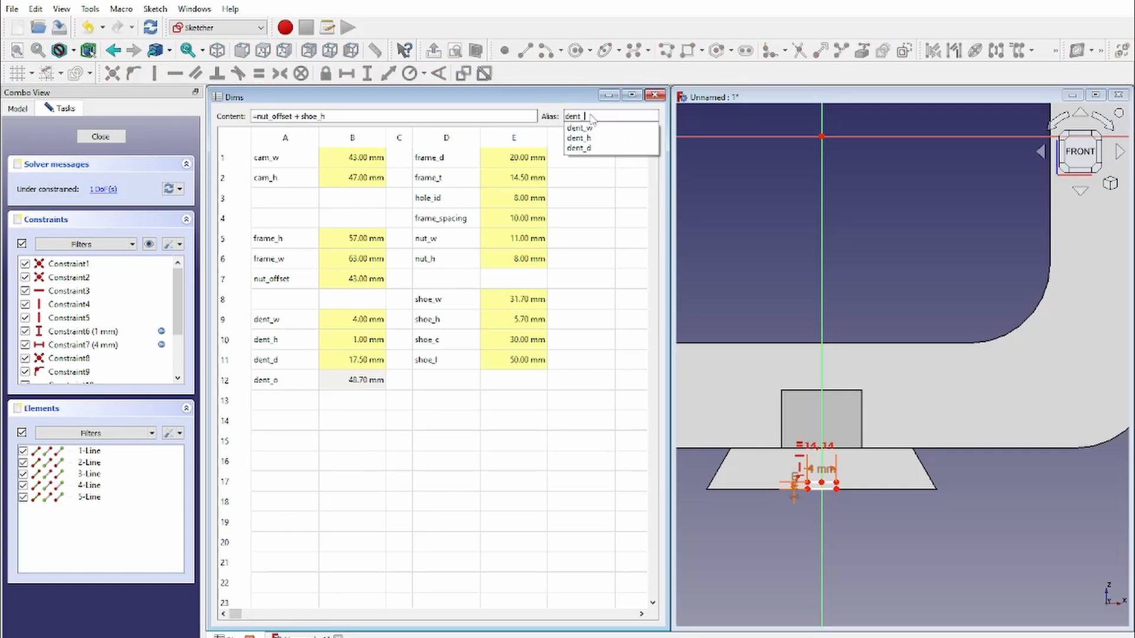
text(o)
key(Return)
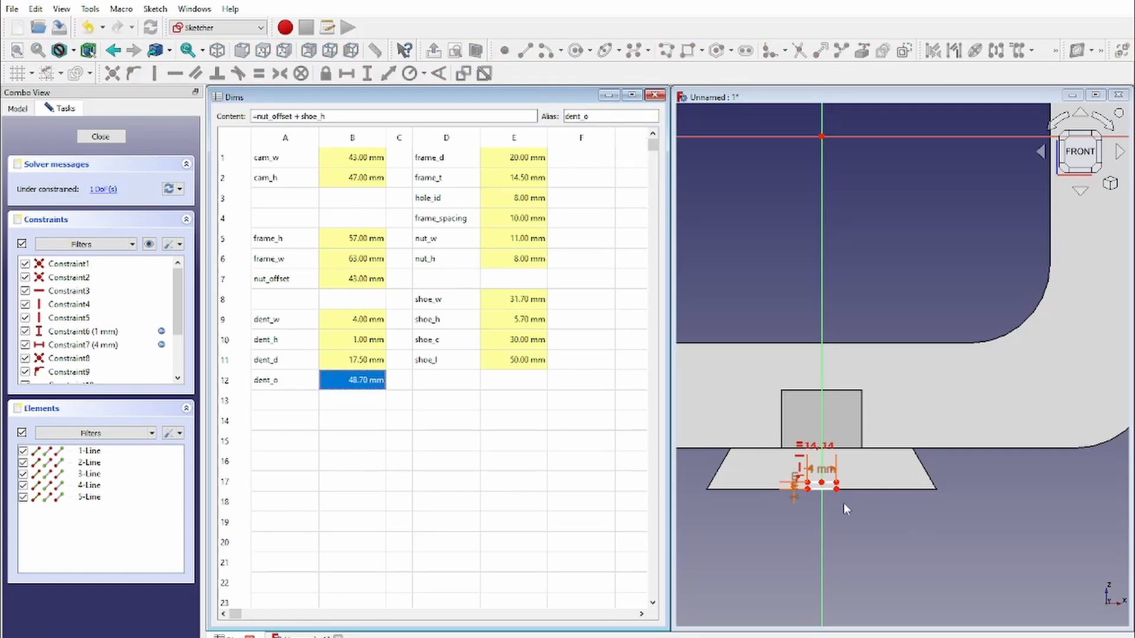
Reposition the dent's height dimension label and check the dent rectangle against the dent_w and dent_o rows of the spreadsheet.
scroll(844, 507, up, 5)
drag(750, 325, 1034, 548)
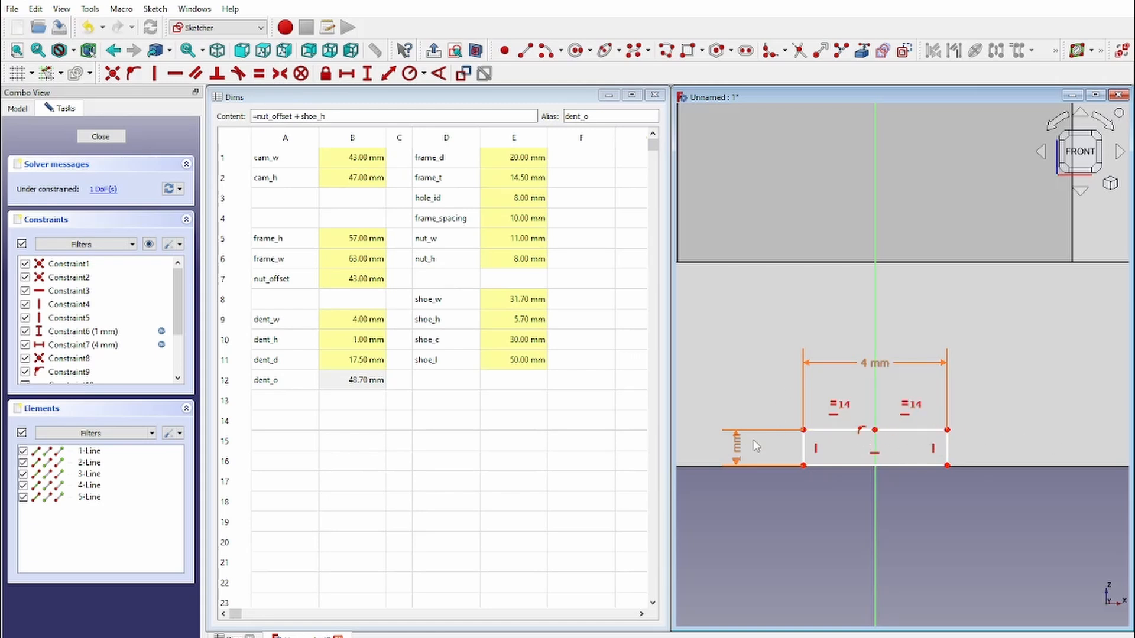
drag(753, 446, 738, 387)
drag(308, 337, 340, 327)
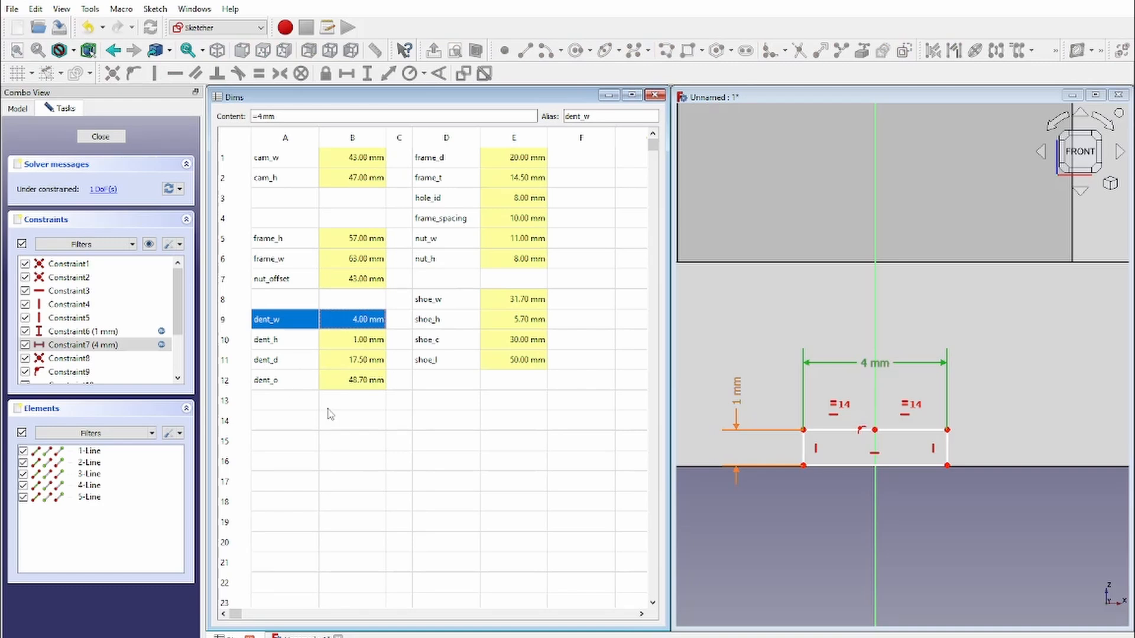
drag(310, 381, 326, 385)
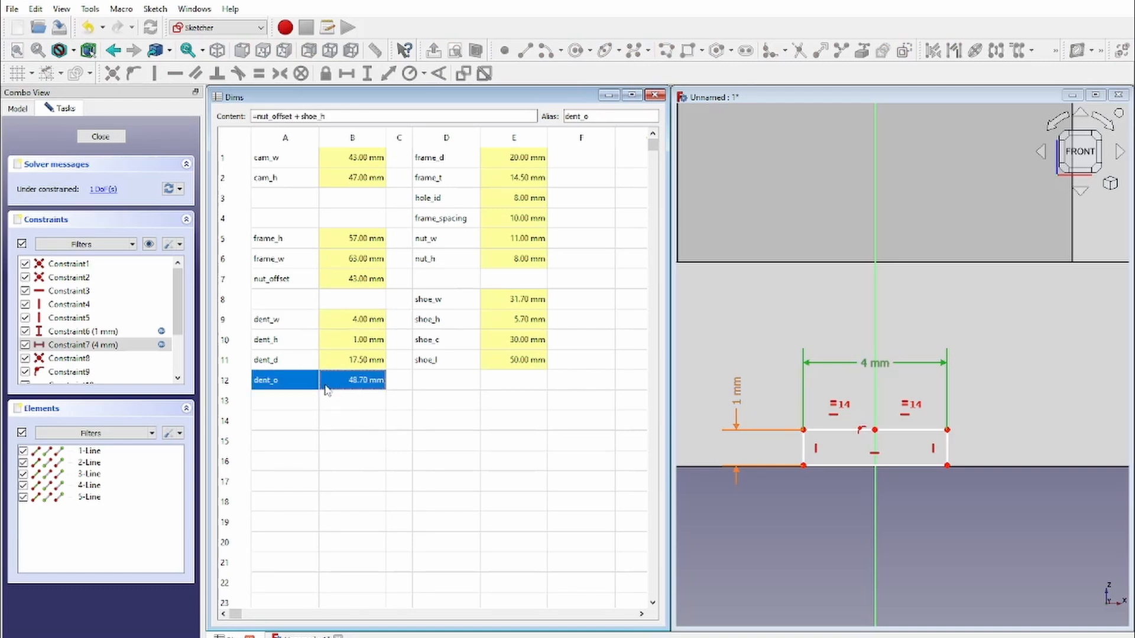
click(981, 473)
Constrain the vertical distance from the sketch origin to the dent rectangle's lower corner with the expression <<Dims>>.dent_o.
scroll(981, 473, down, 8)
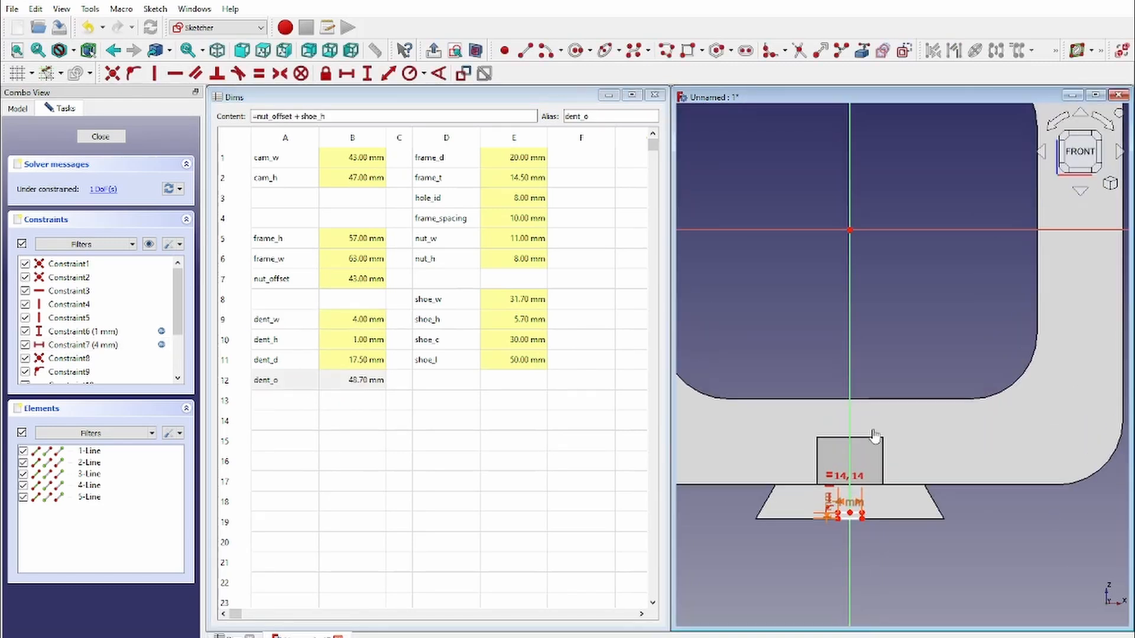
scroll(875, 436, up, 1)
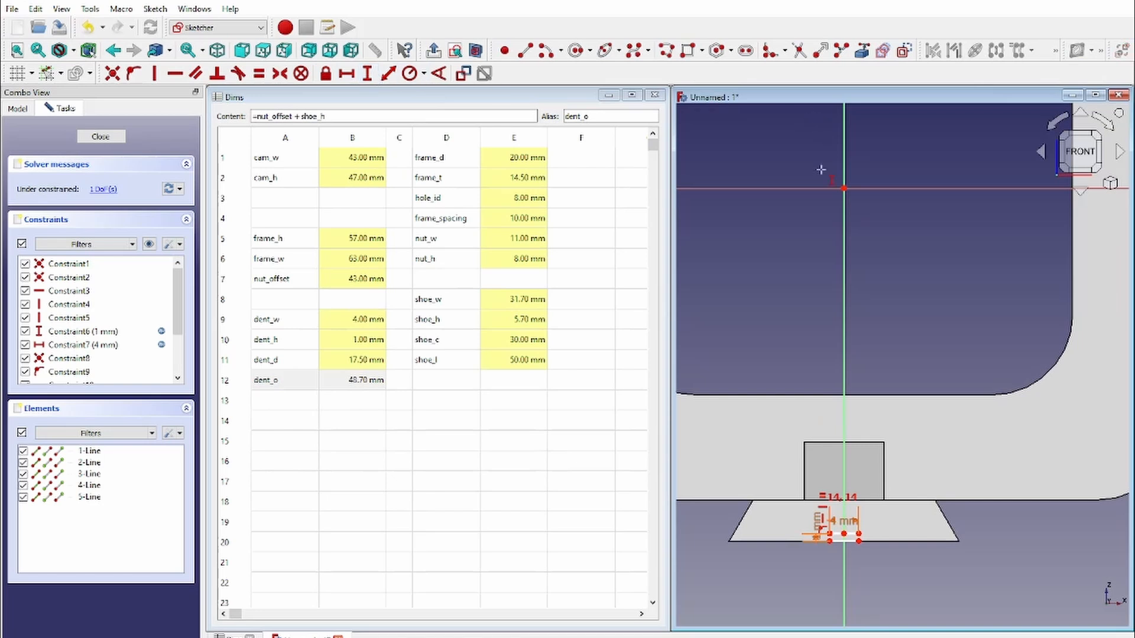
click(844, 188)
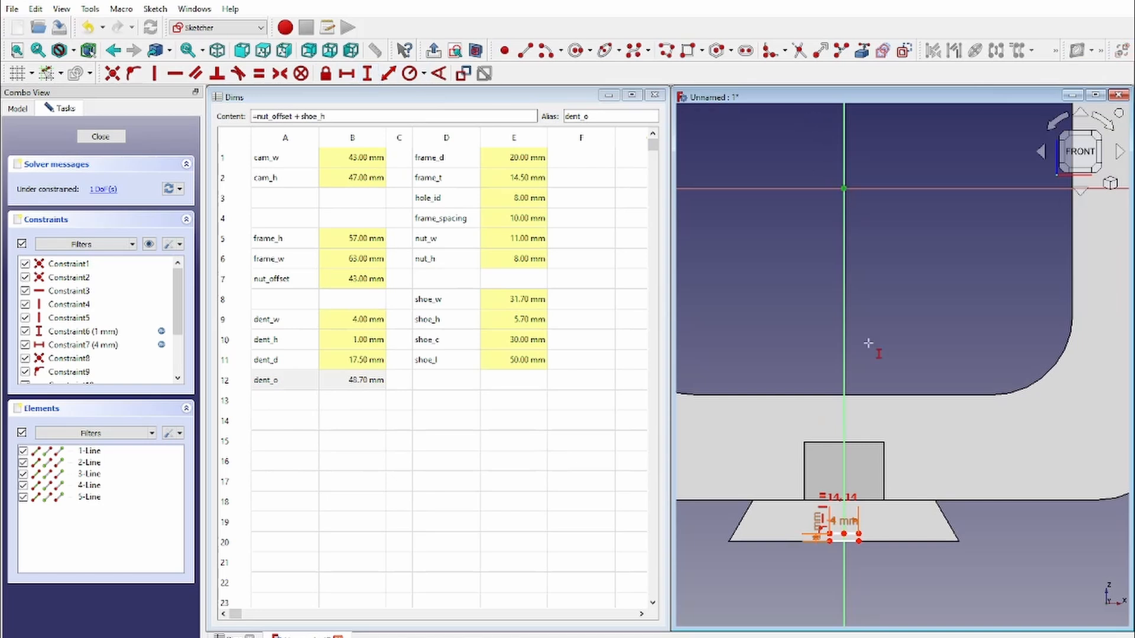
click(860, 541)
click(1004, 556)
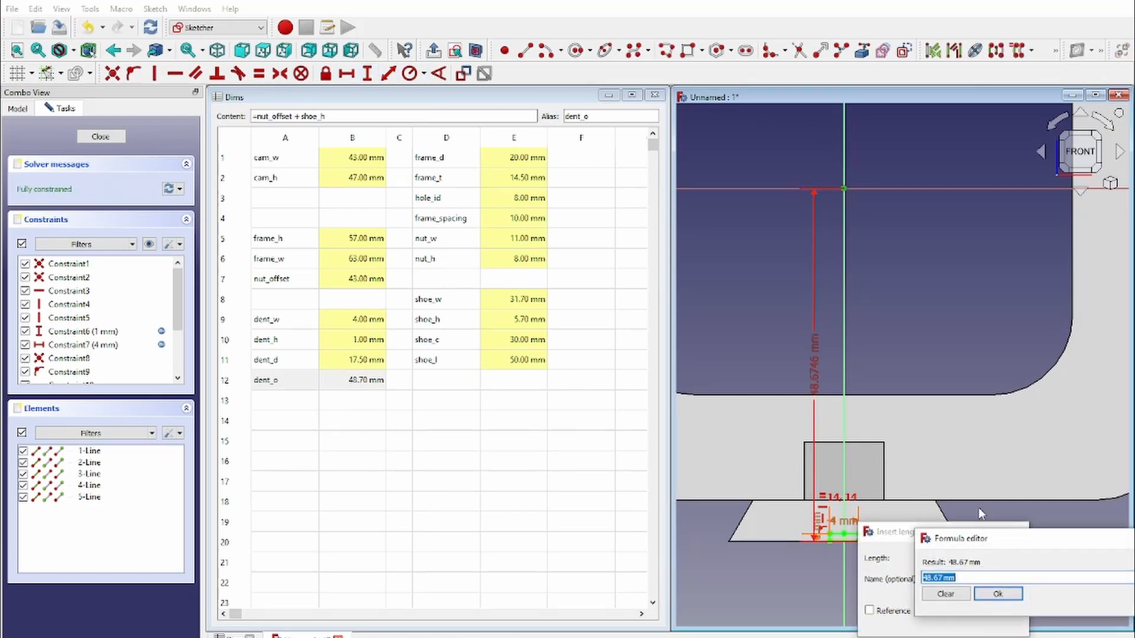
drag(976, 551, 873, 310)
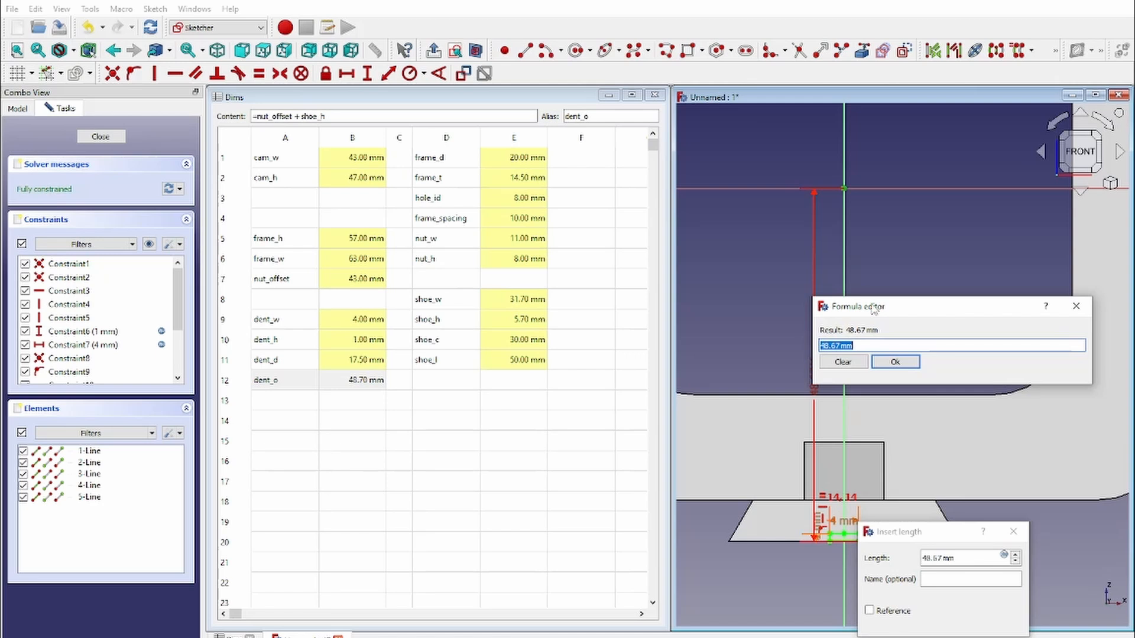
text(<<Dims>>.dent_o)
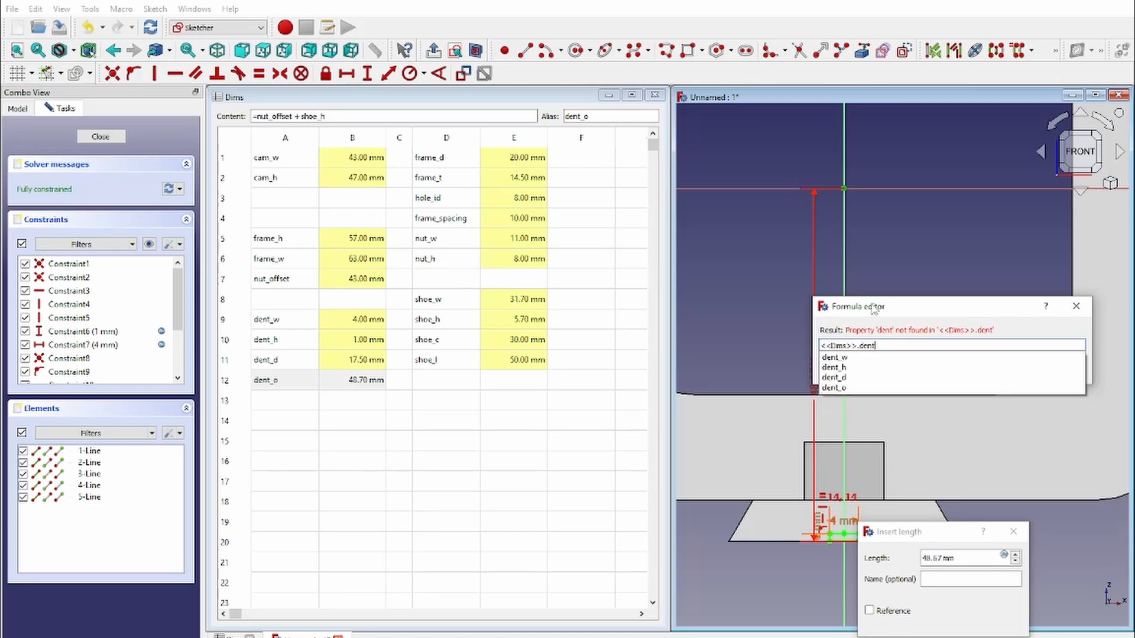
key(Return)
key(Return)
key(Return)
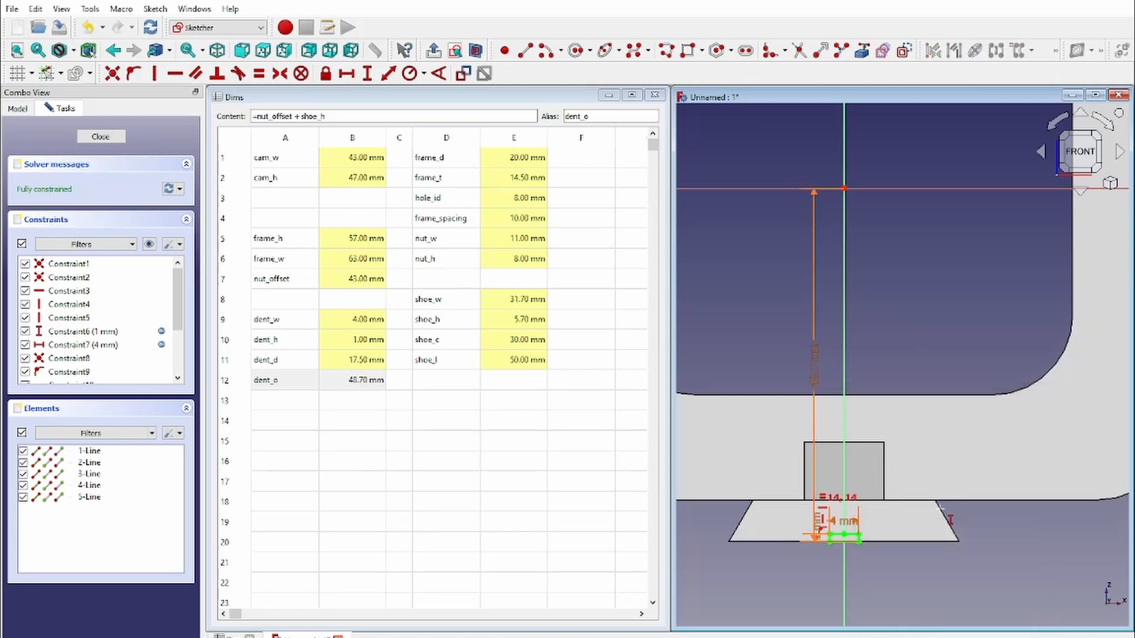
Finish dimensioning the dent rectangle and close its sketch.
scroll(918, 576, up, 5)
scroll(918, 576, up, 4)
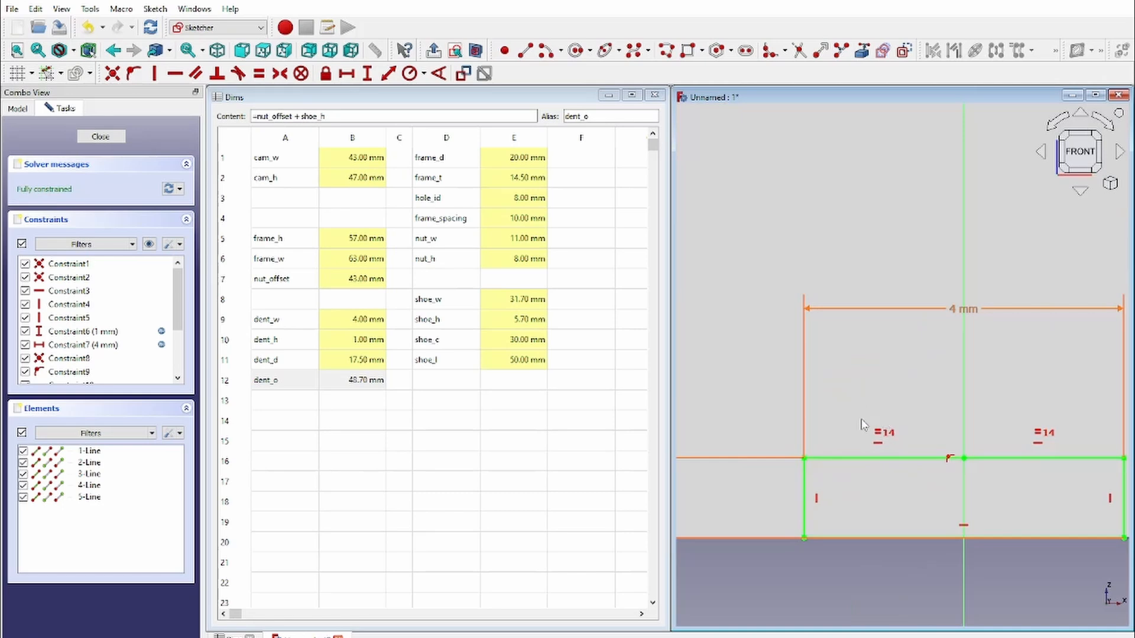
right_click(813, 538)
click(904, 438)
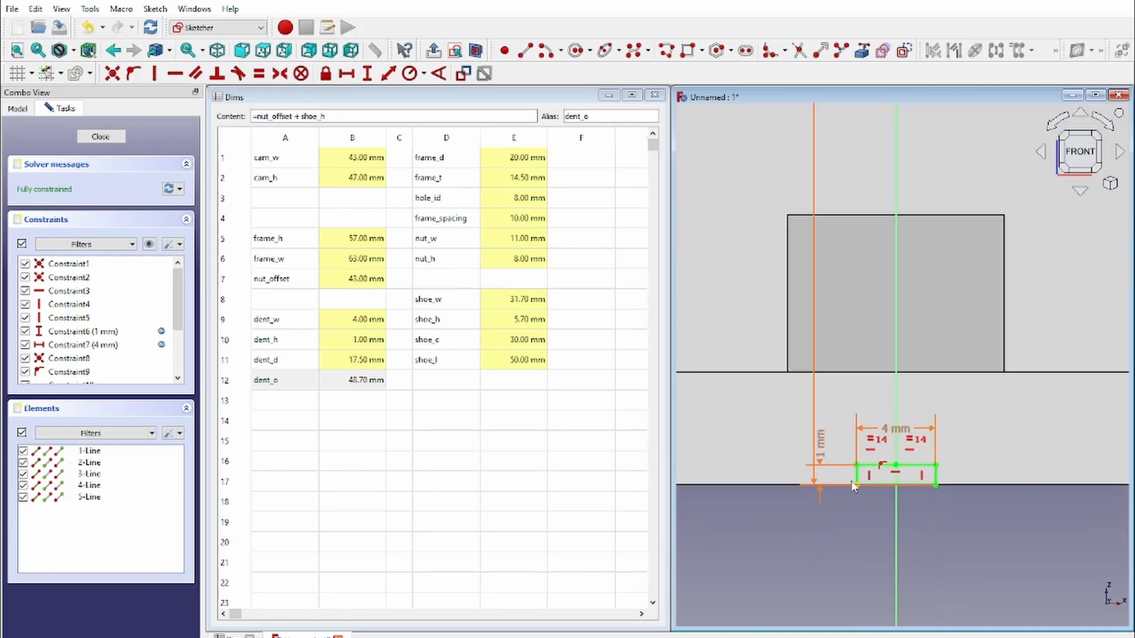
scroll(939, 381, down, 2)
key(Escape)
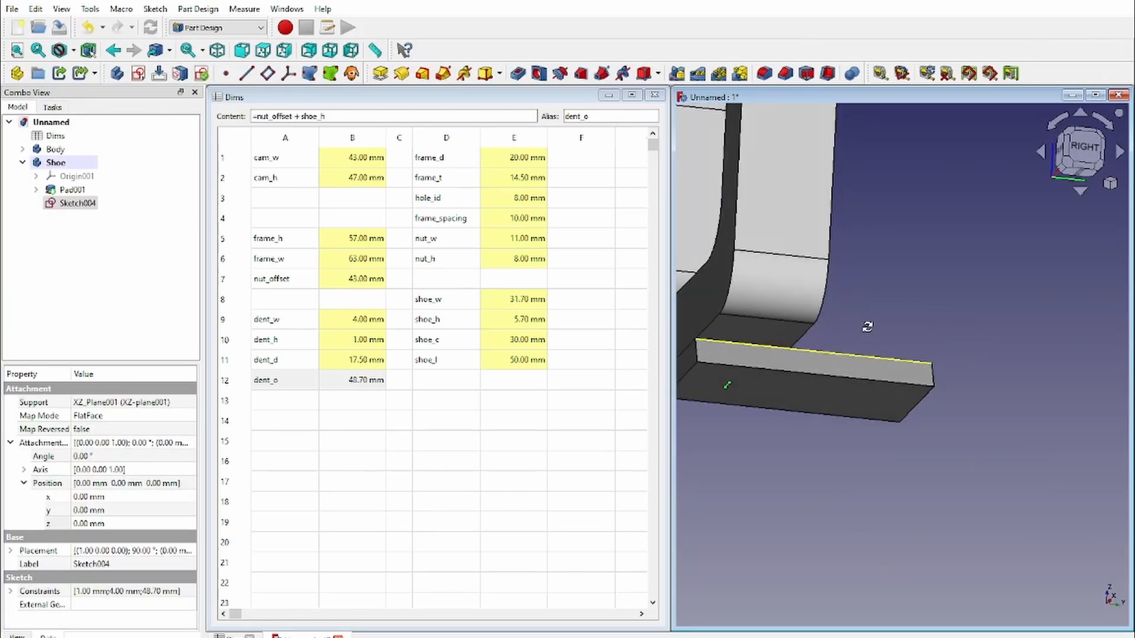
Add a dent_p entry in row 13 of the Dims spreadsheet with the formula =frame_d/2+nut_offset and the alias dent_p.
click(1079, 173)
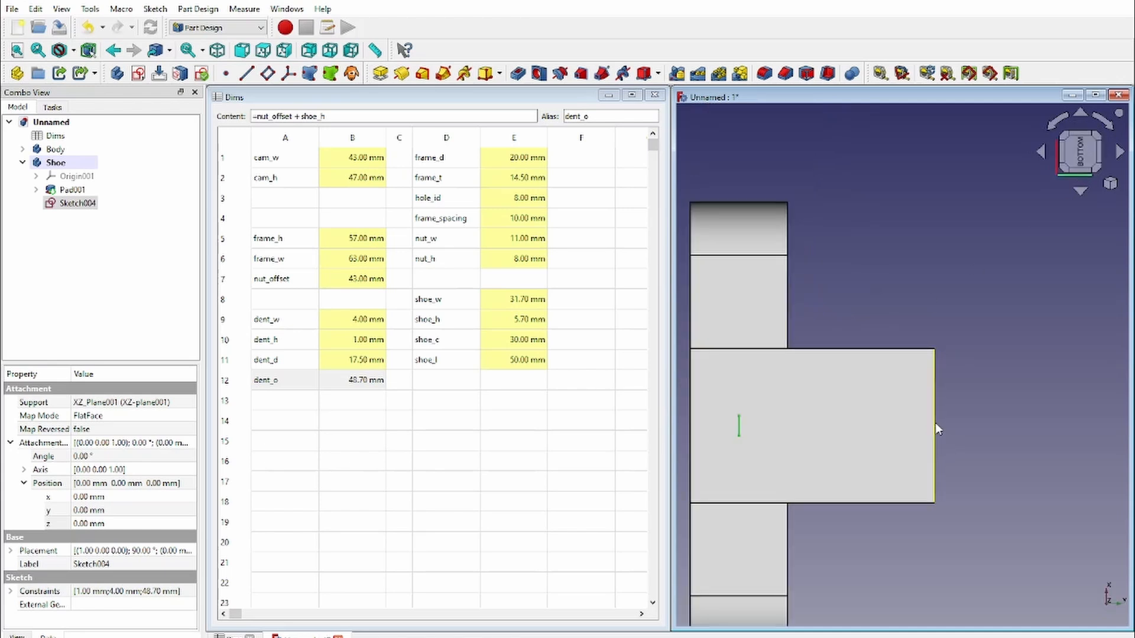
middle_drag(963, 343, 917, 433)
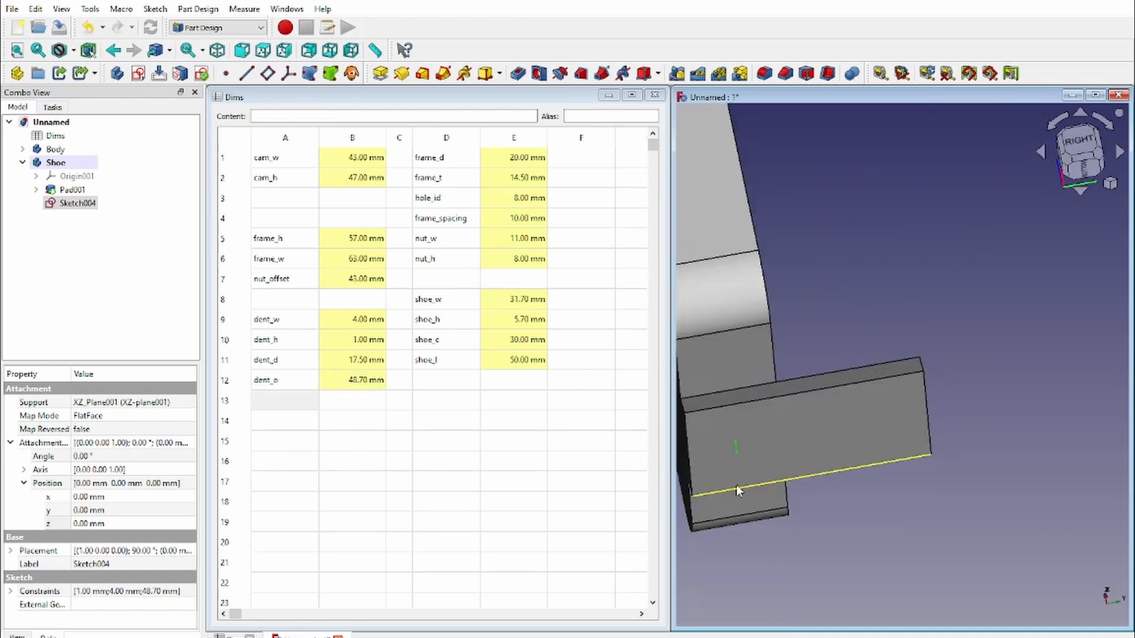
middle_drag(737, 489, 737, 439)
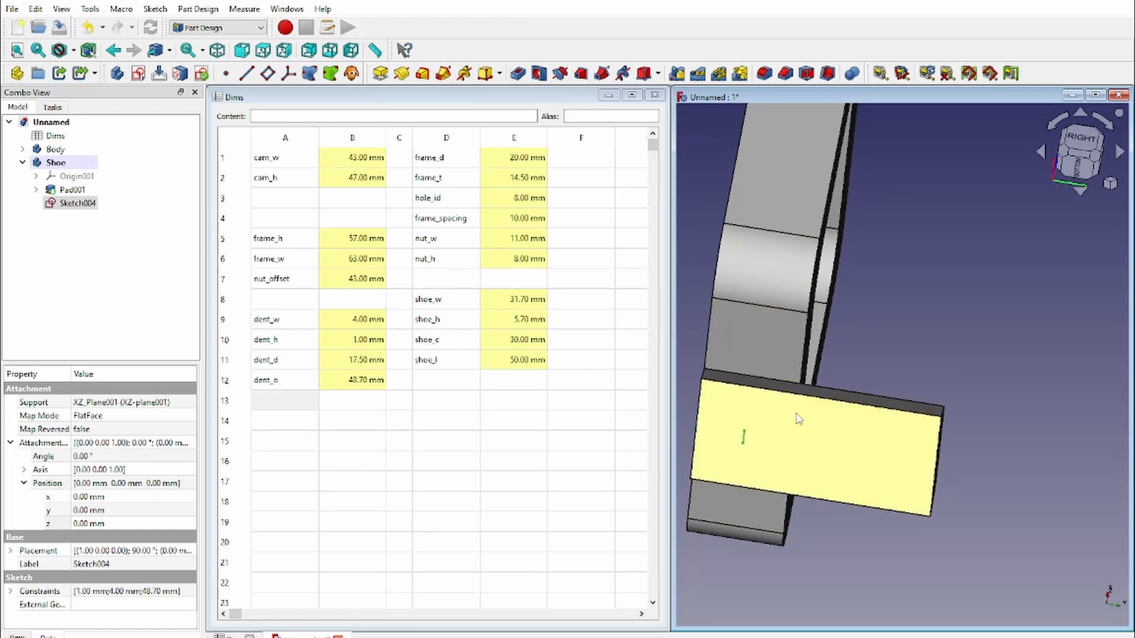
double_click(296, 401)
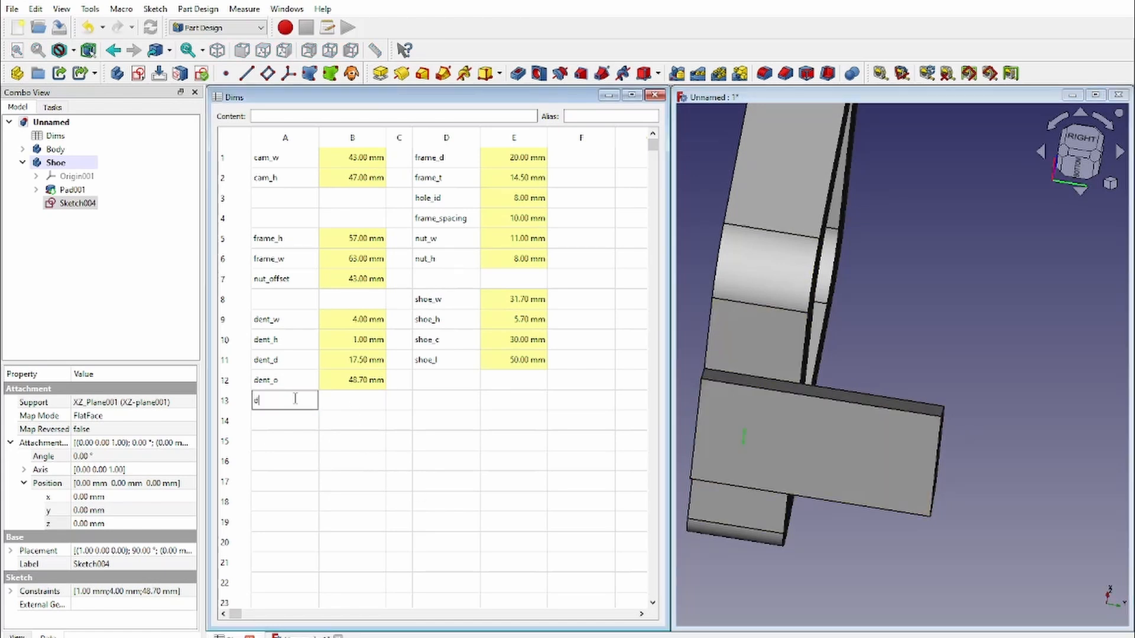
key(Tab)
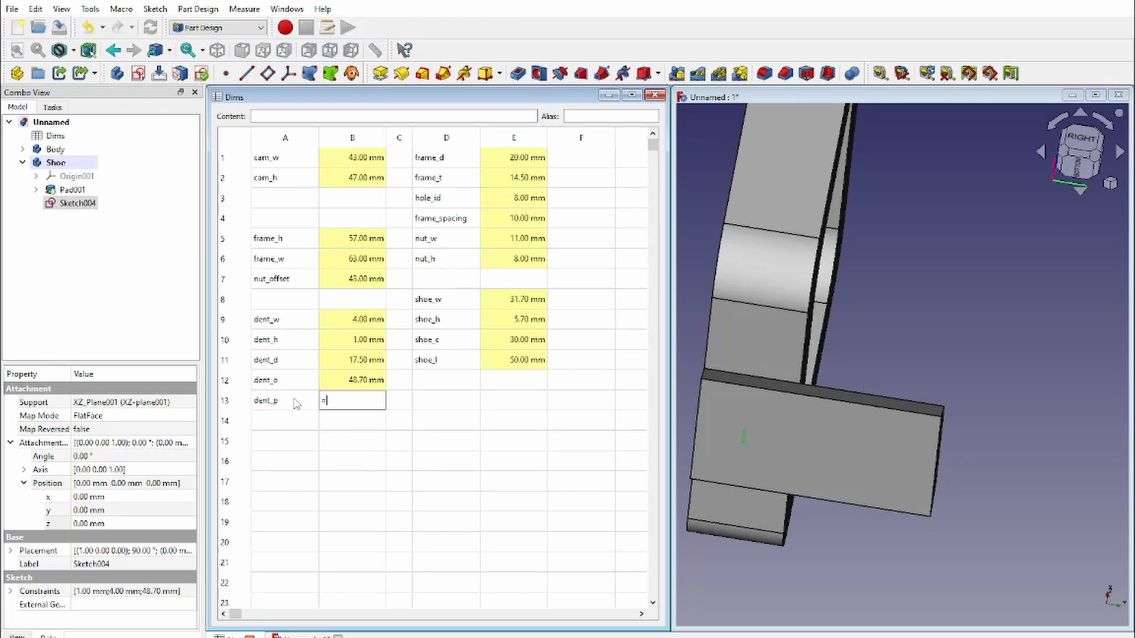
text(=frame_d/)
text(2+nut_offset)
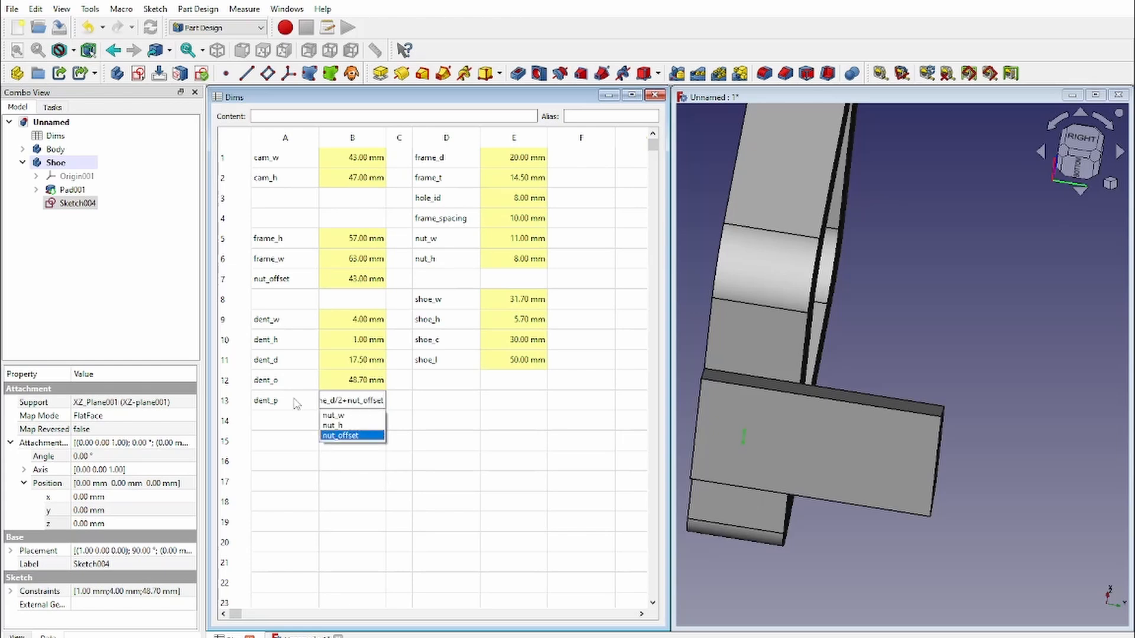
key(Return)
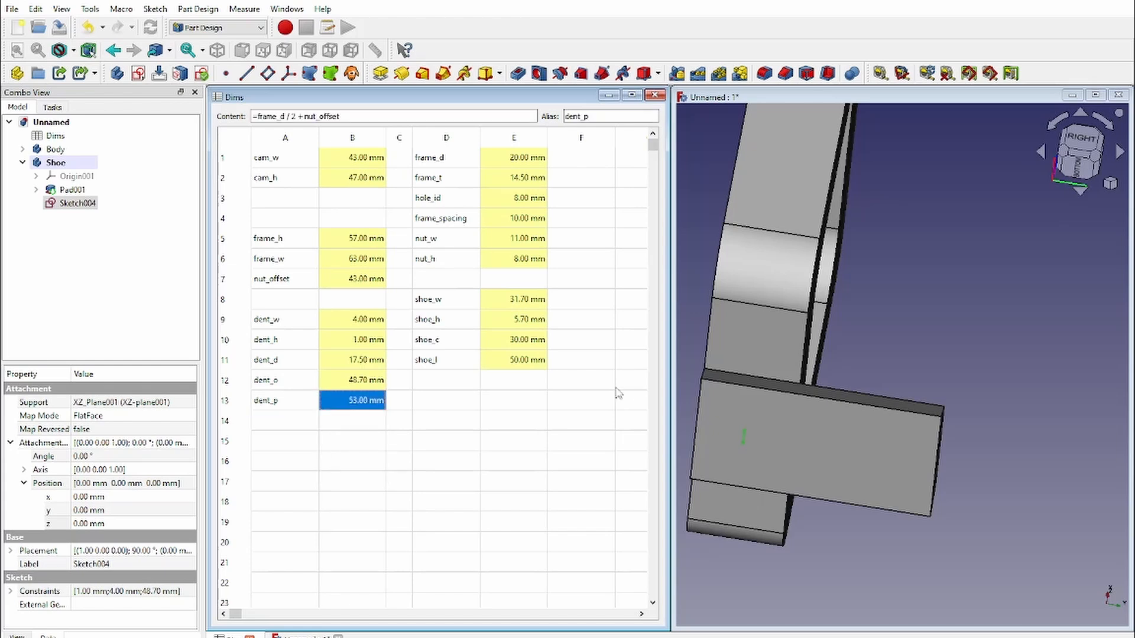
click(475, 382)
Examine where the dent sketch sits along the underside of the shoe from several angles.
middle_drag(1027, 331, 965, 509)
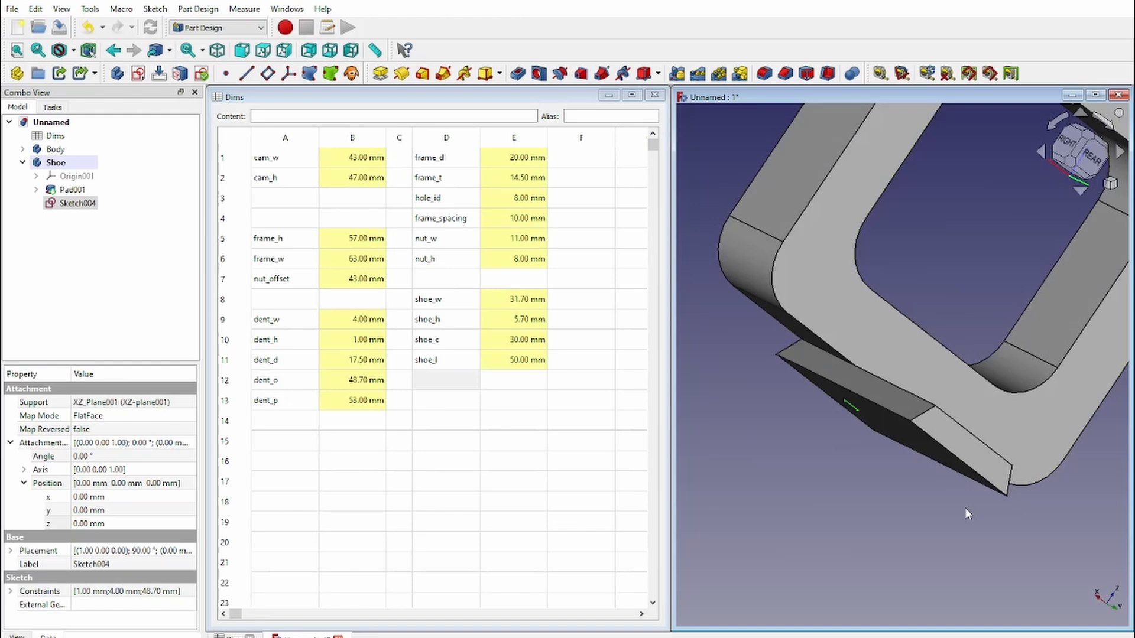
click(962, 444)
middle_drag(1064, 283, 910, 373)
scroll(835, 551, up, 5)
mouse_move(834, 550)
middle_down()
mouse_move(820, 537)
mouse_move(822, 548)
middle_up()
scroll(822, 548, down, 3)
scroll(818, 545, down, 3)
middle_drag(810, 400, 883, 293)
scroll(798, 420, up, 1)
middle_drag(802, 467, 957, 350)
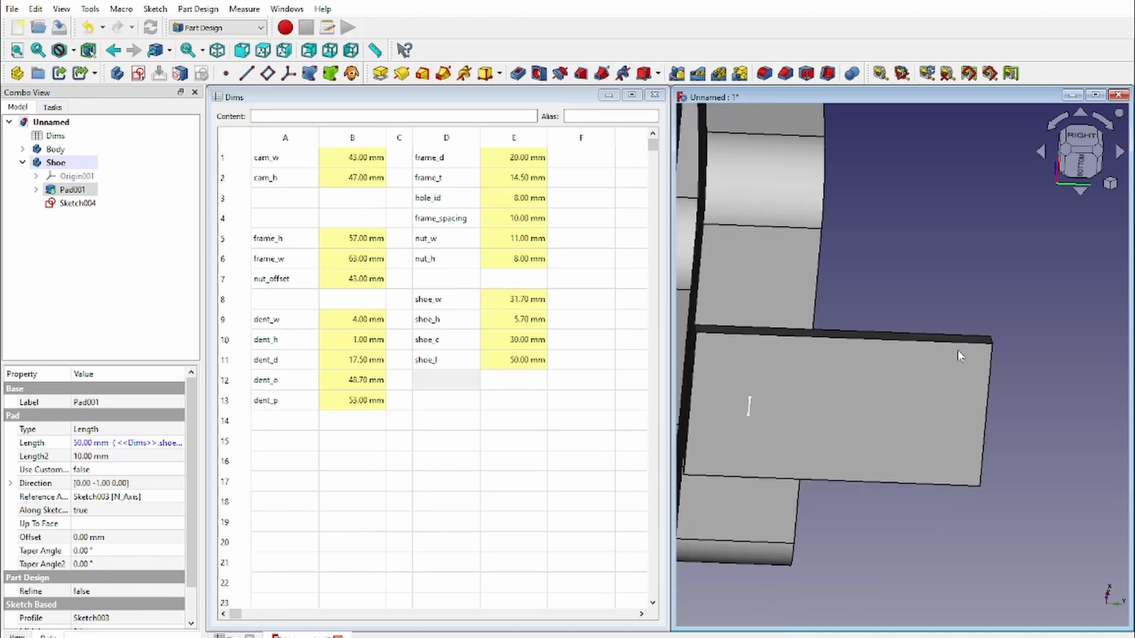
scroll(913, 385, up, 1)
scroll(871, 418, down, 3)
middle_drag(871, 417, 904, 412)
click(967, 338)
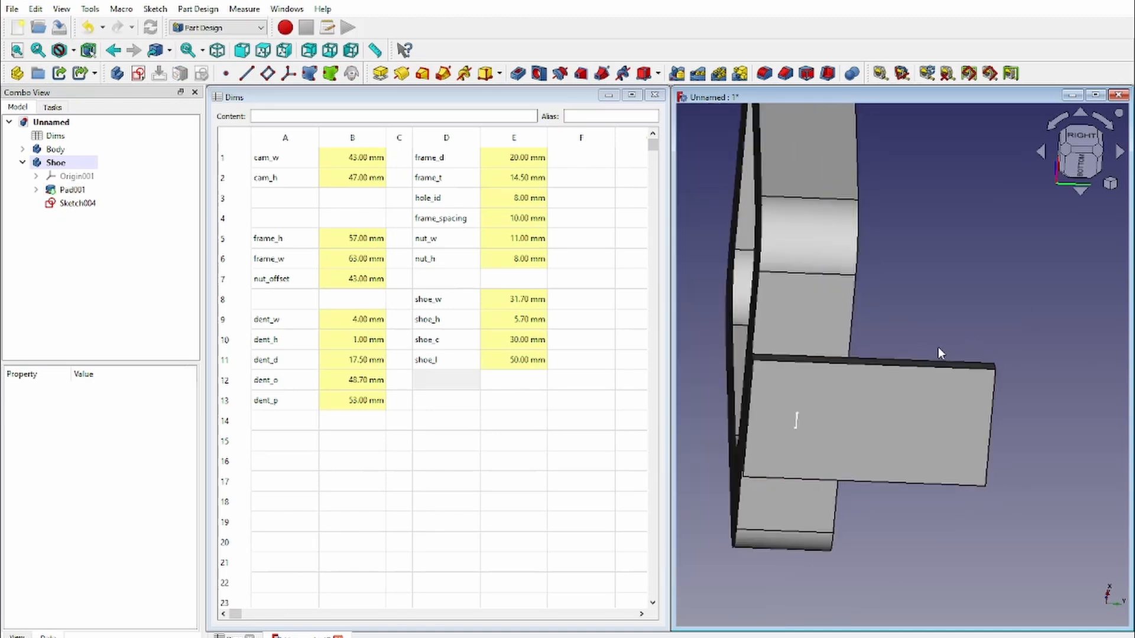
scroll(938, 346, up, 1)
Set the z attachment position of Sketch004 to the expression <<Dims>>.dent_p.
click(70, 190)
click(78, 203)
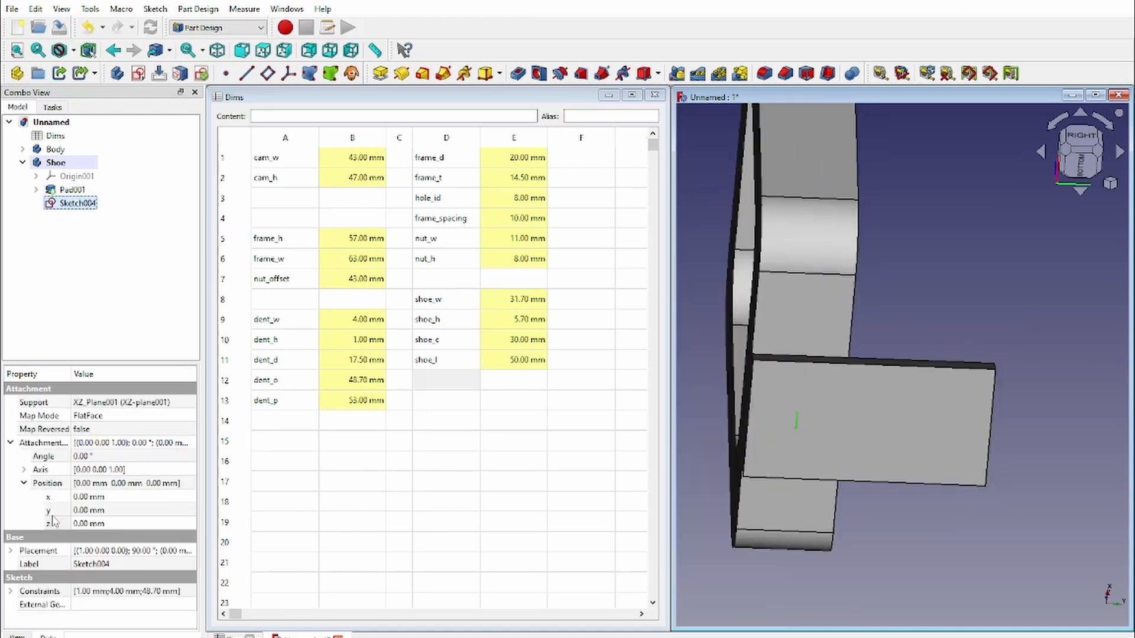
click(100, 526)
click(187, 524)
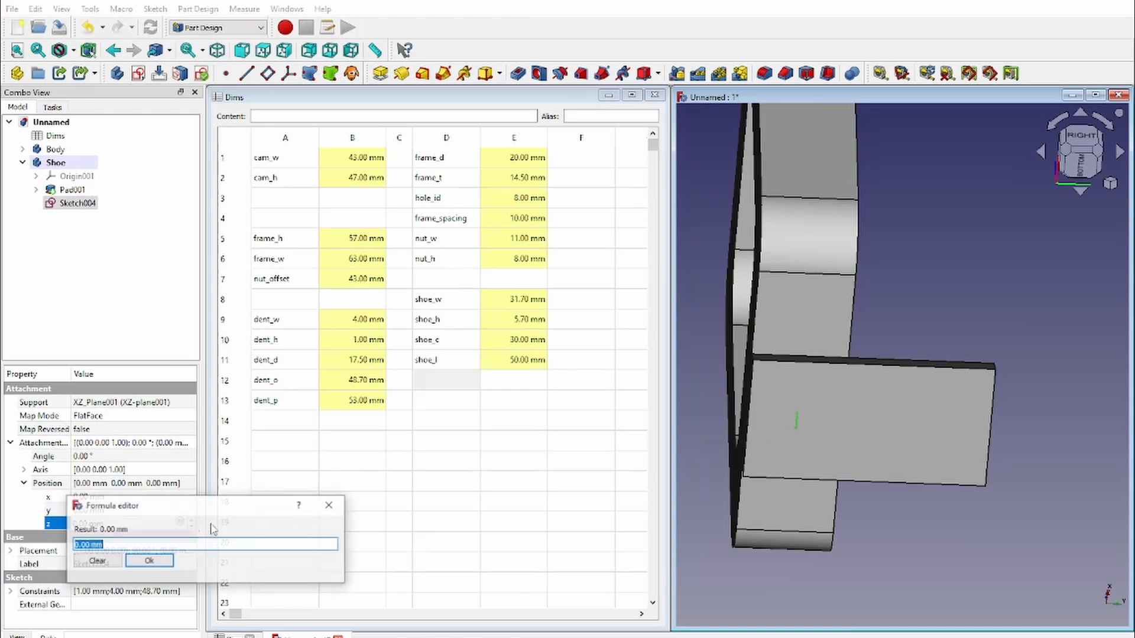
text(<<Dims>>.)
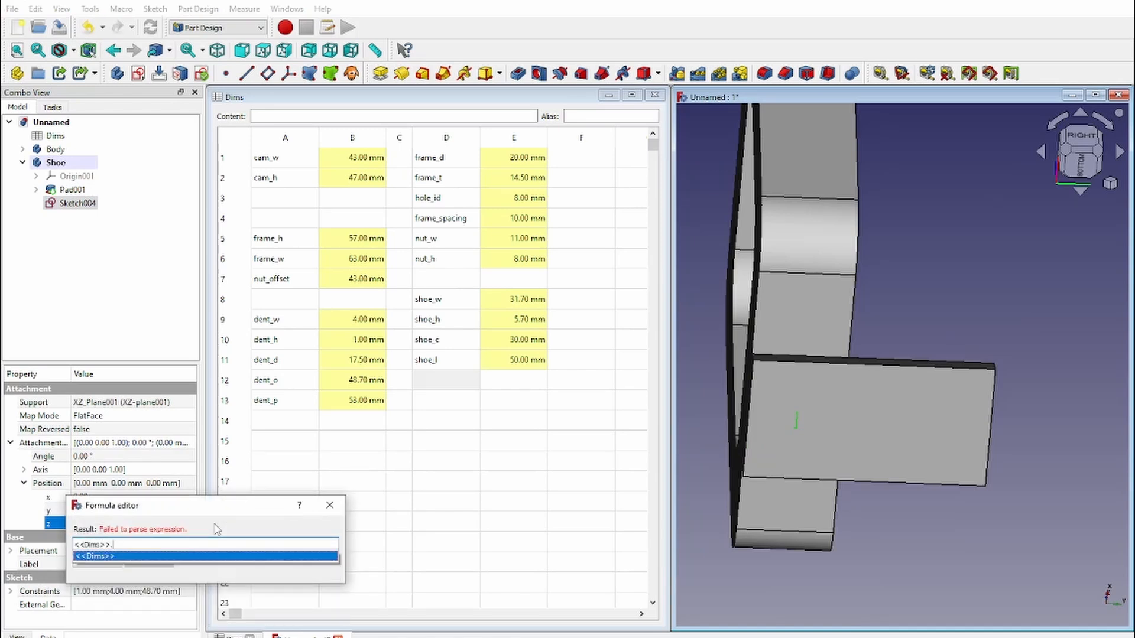
text(dent)
key(Up)
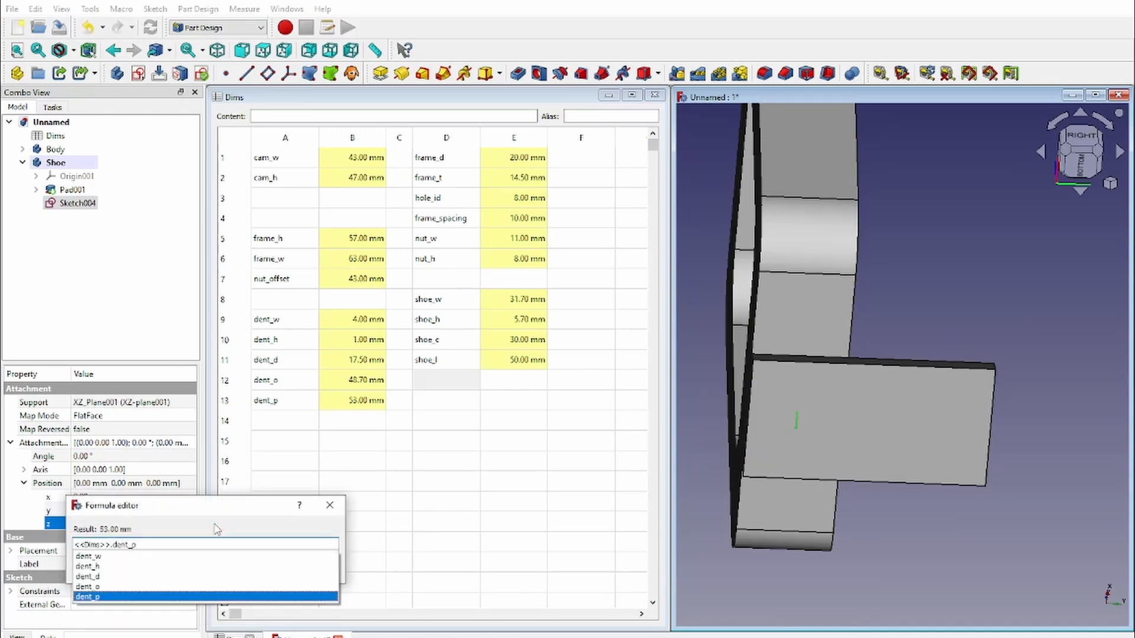
key(Return)
key(Return)
Negate the z attachment expression of Sketch004 to -<<Dims>>.dent_p and check the dent's position from the right view.
middle_drag(996, 289, 798, 392)
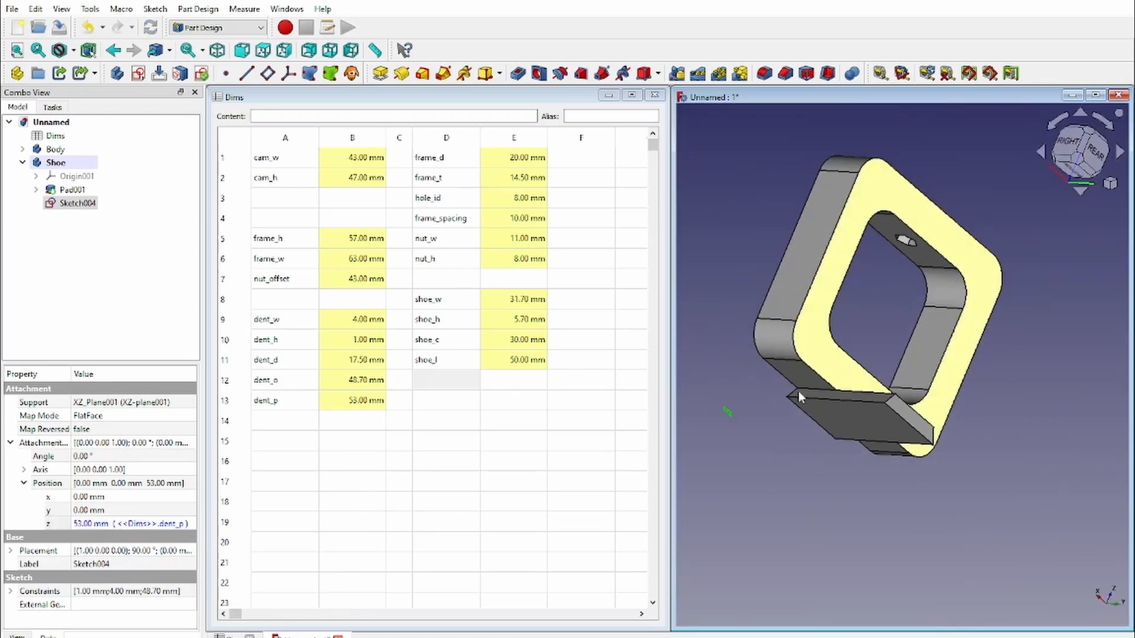
click(114, 525)
click(184, 525)
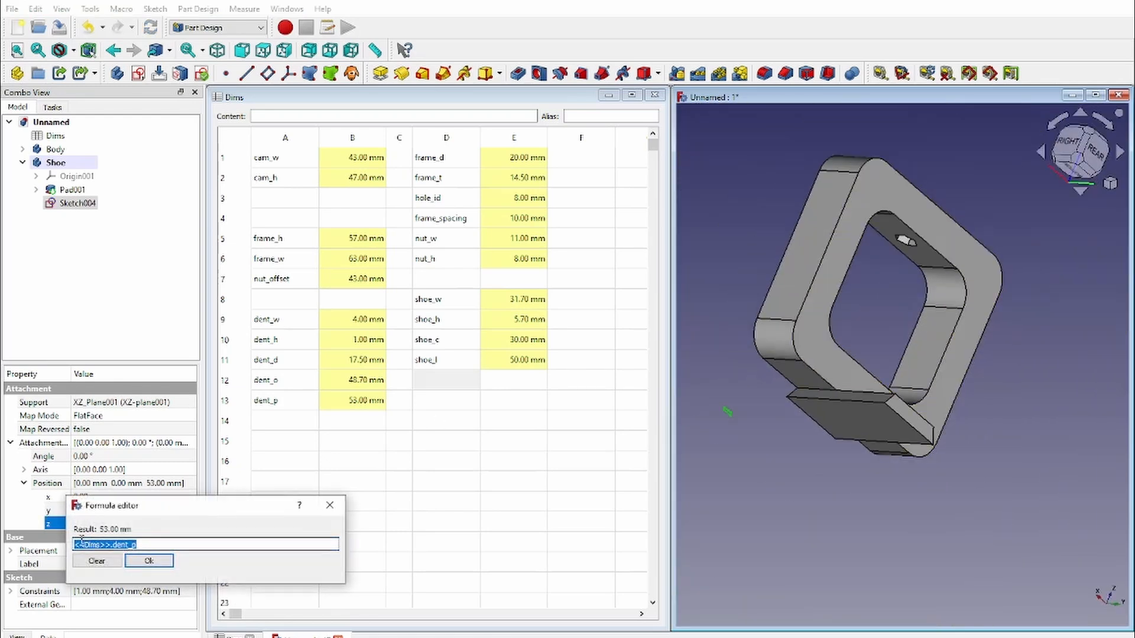
click(76, 545)
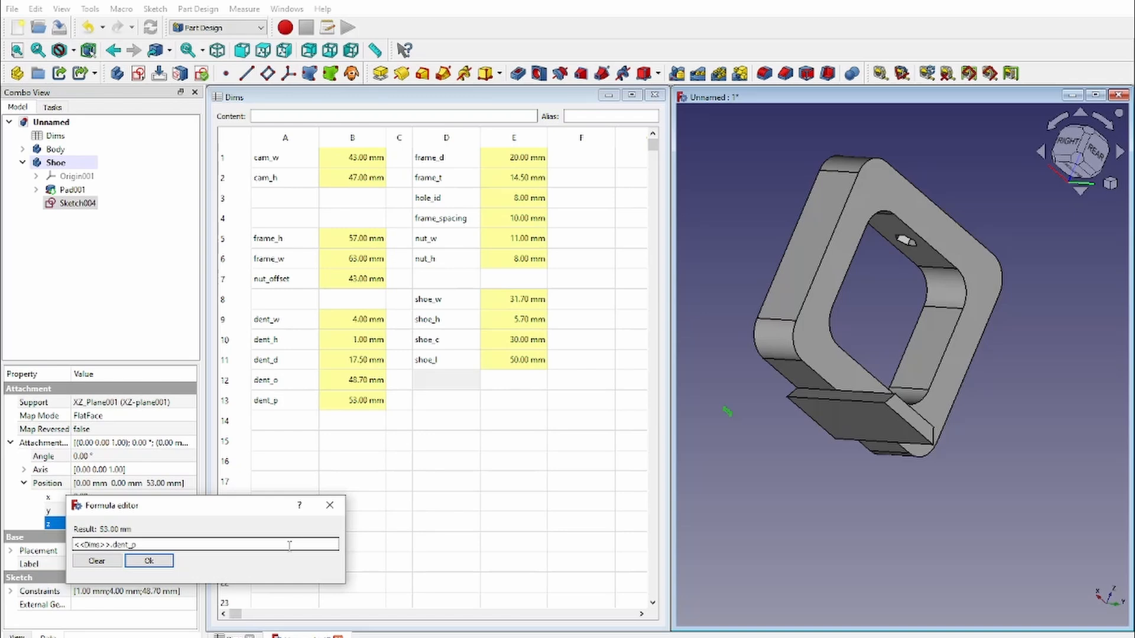
text(<)
key(Return)
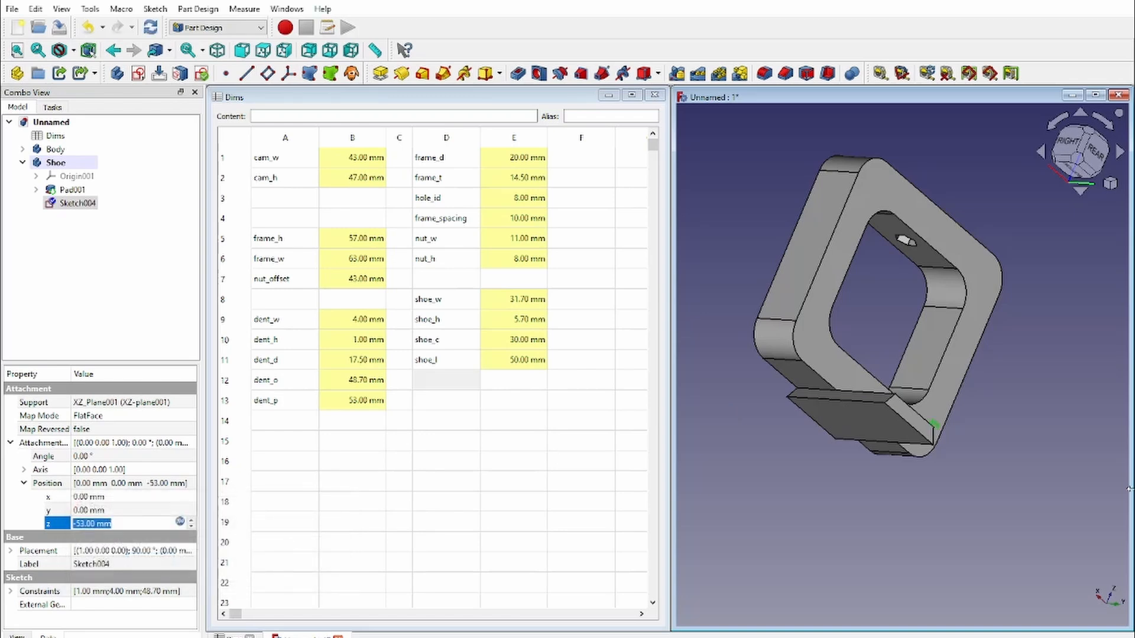
scroll(858, 441, up, 6)
click(1070, 148)
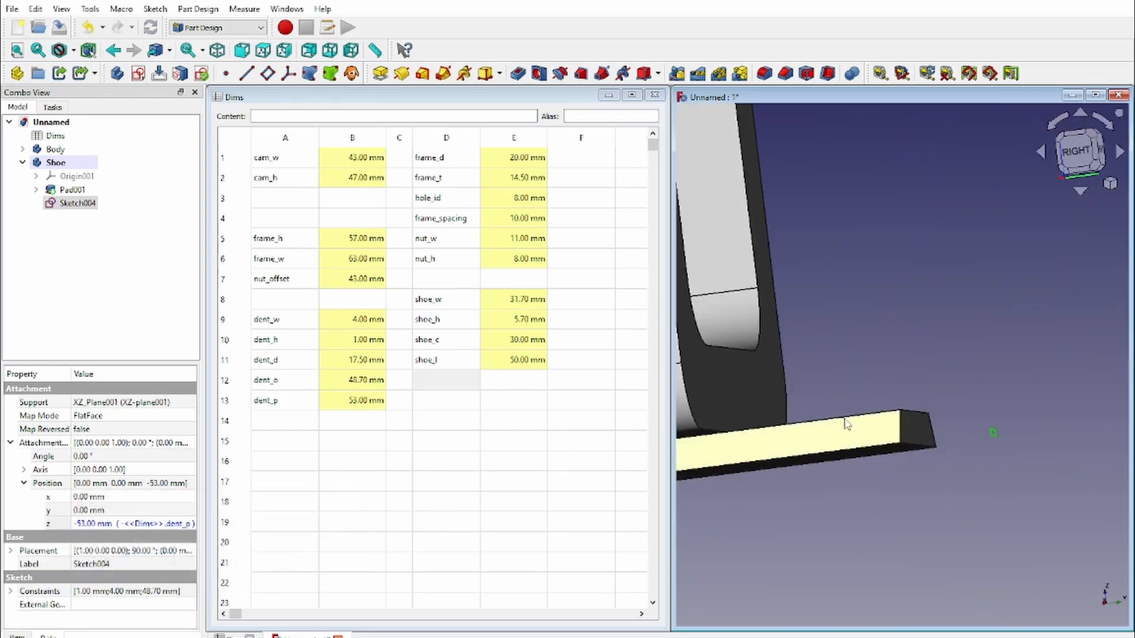
scroll(838, 299, down, 2)
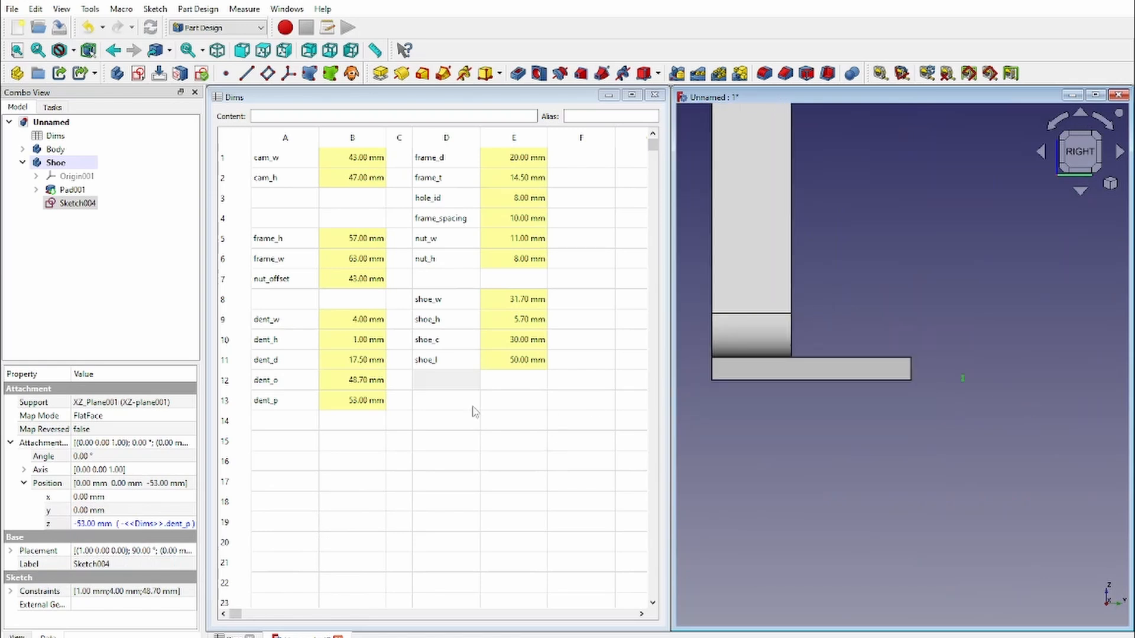
Change the dent_p formula in cell B13 to =frame_d/2+shoe_c and check the dent sketch's position on the shoe.
click(375, 401)
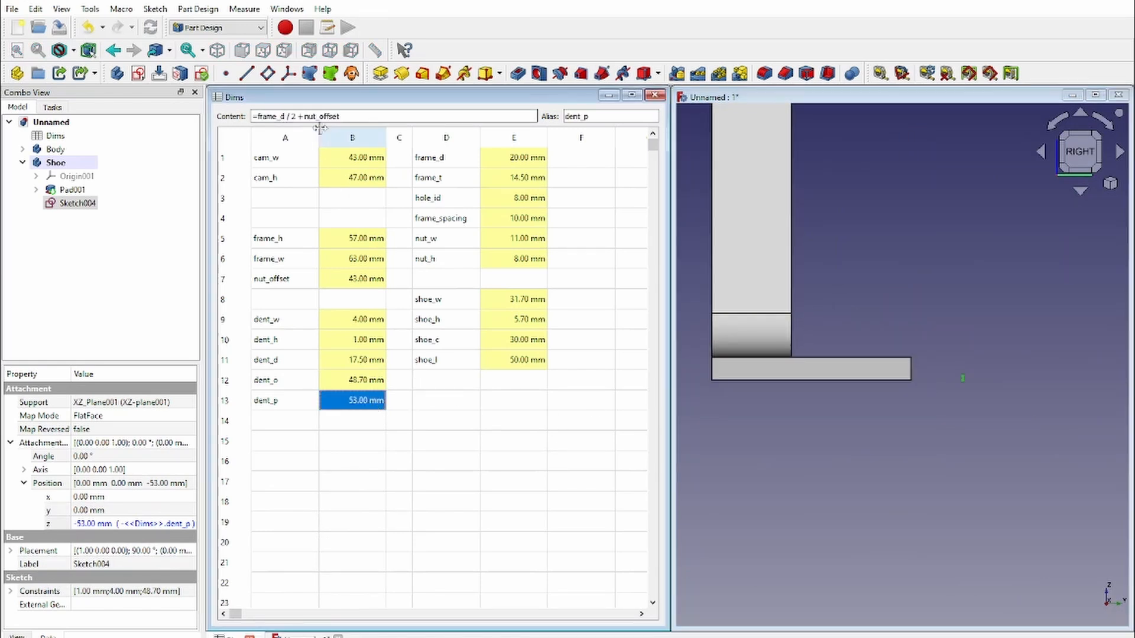
drag(368, 116, 304, 118)
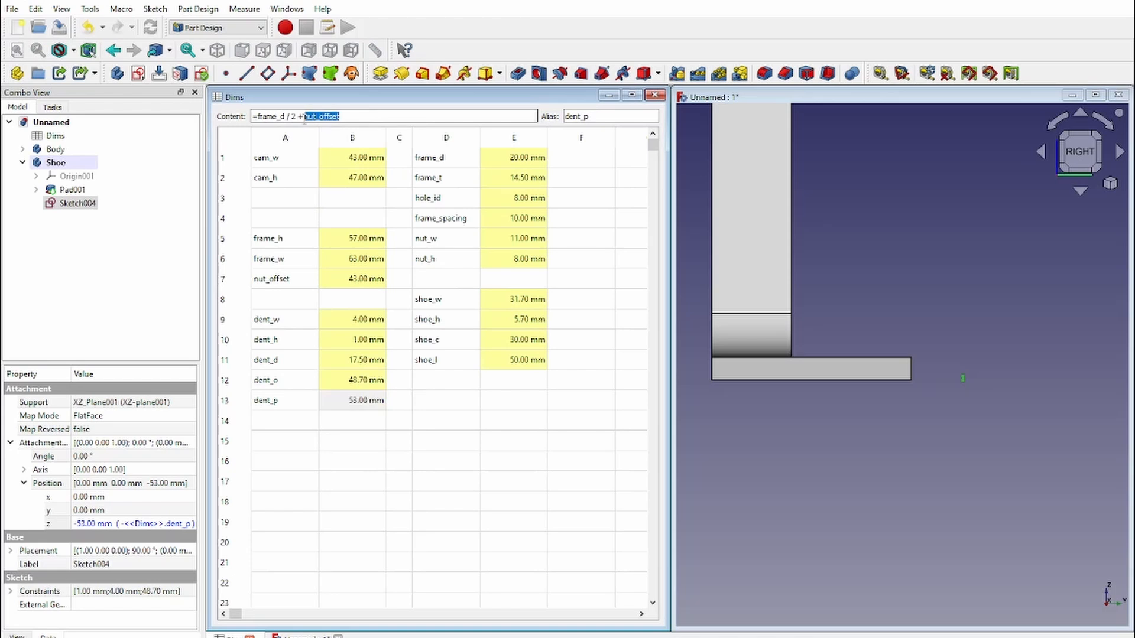
key(BackSpace)
text(sh)
key(Up)
key(Up)
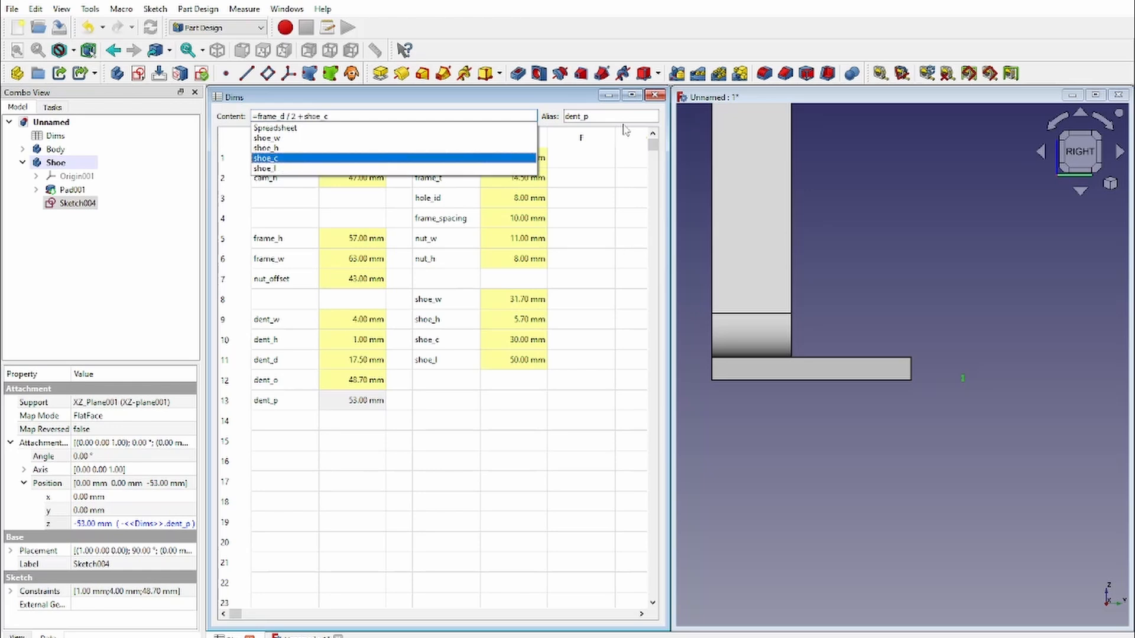
key(Return)
click(1016, 307)
scroll(845, 376, up, 7)
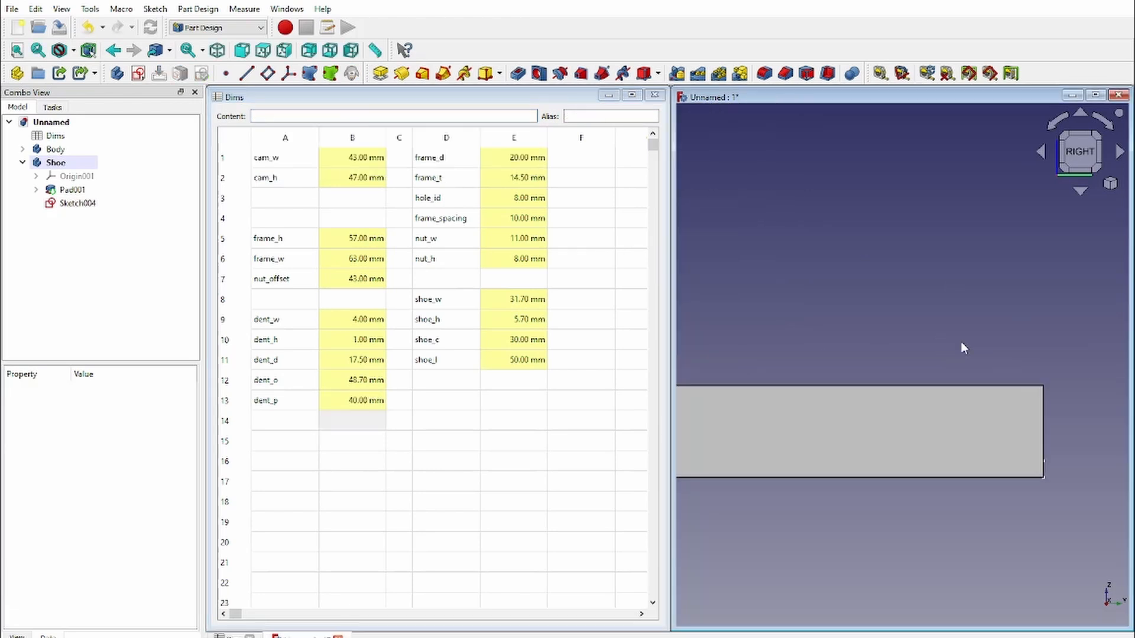
middle_drag(961, 342, 884, 358)
scroll(966, 360, down, 3)
middle_drag(967, 364, 978, 448)
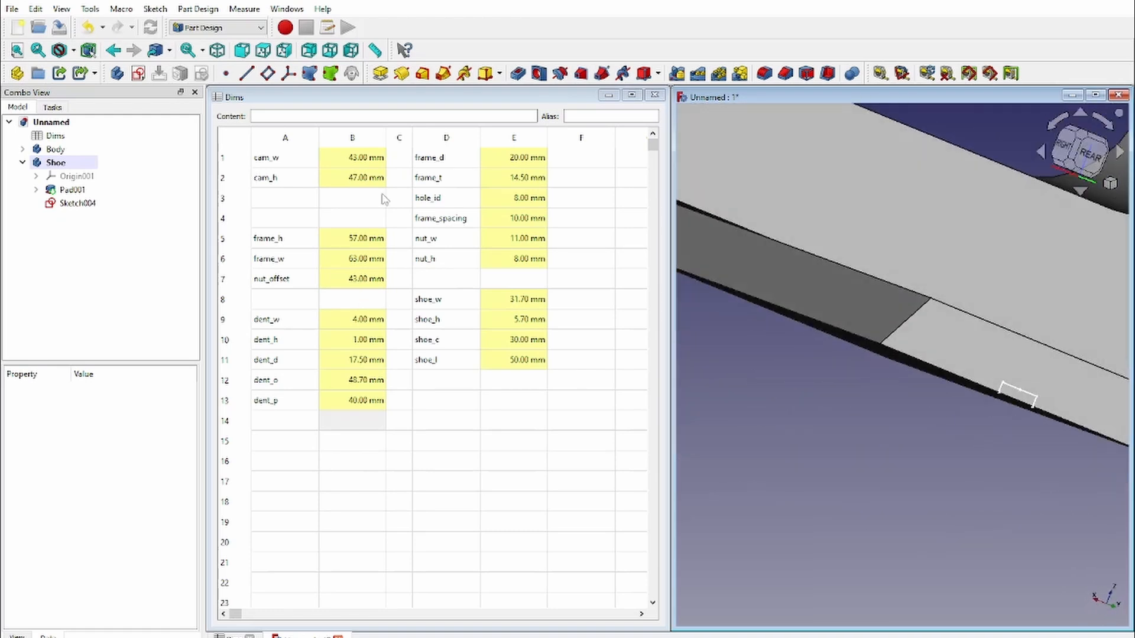
Start a pocket from the dent sketch and reverse its direction so it cuts into the shoe.
click(520, 73)
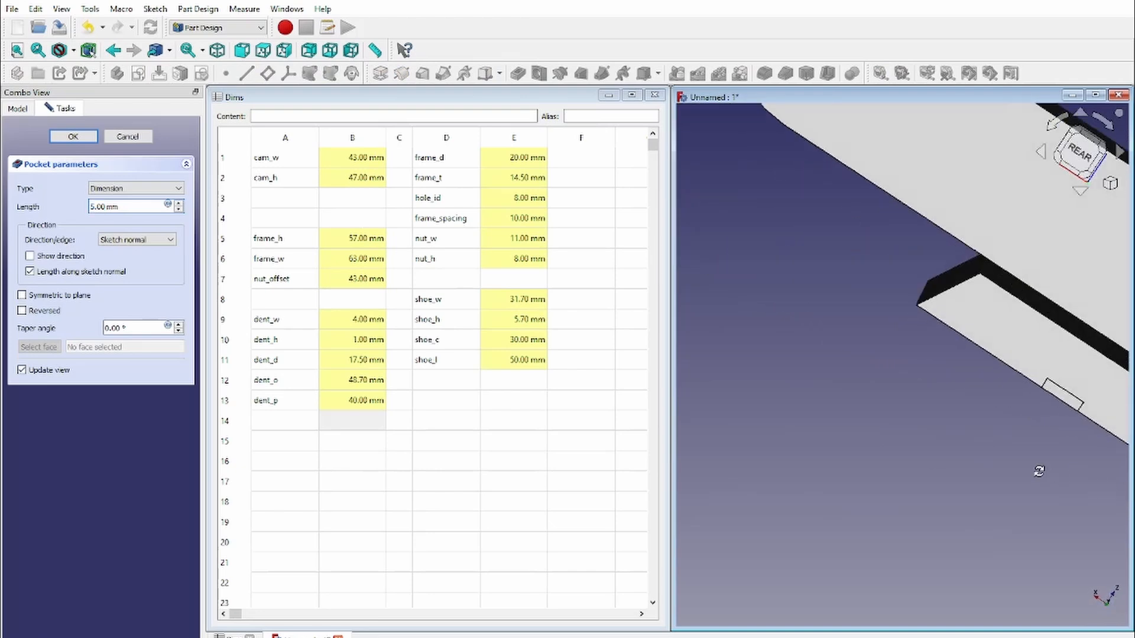
click(50, 311)
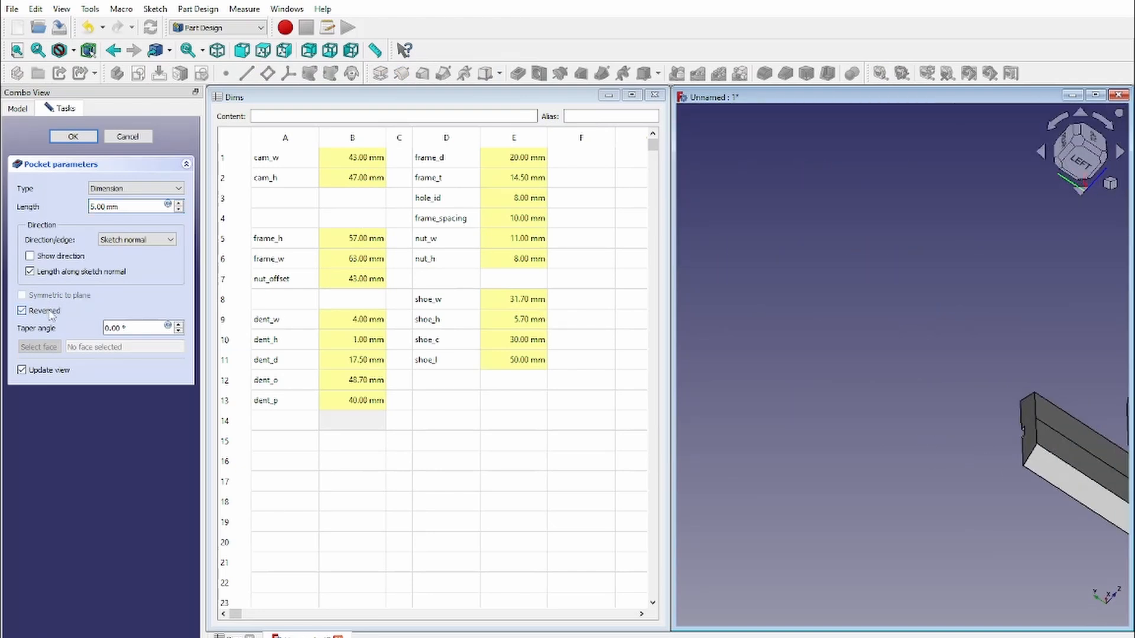
middle_drag(904, 378, 928, 484)
scroll(823, 406, up, 3)
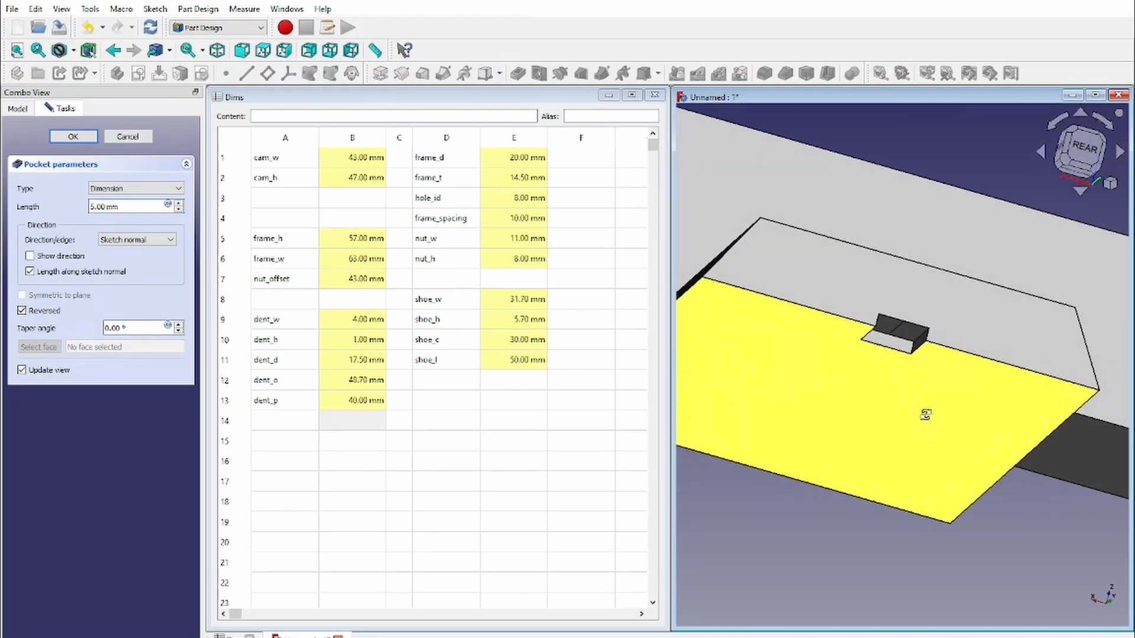
Set the dent pocket's length to the expression <<Dims>>.dent_d and apply the pocket.
click(169, 205)
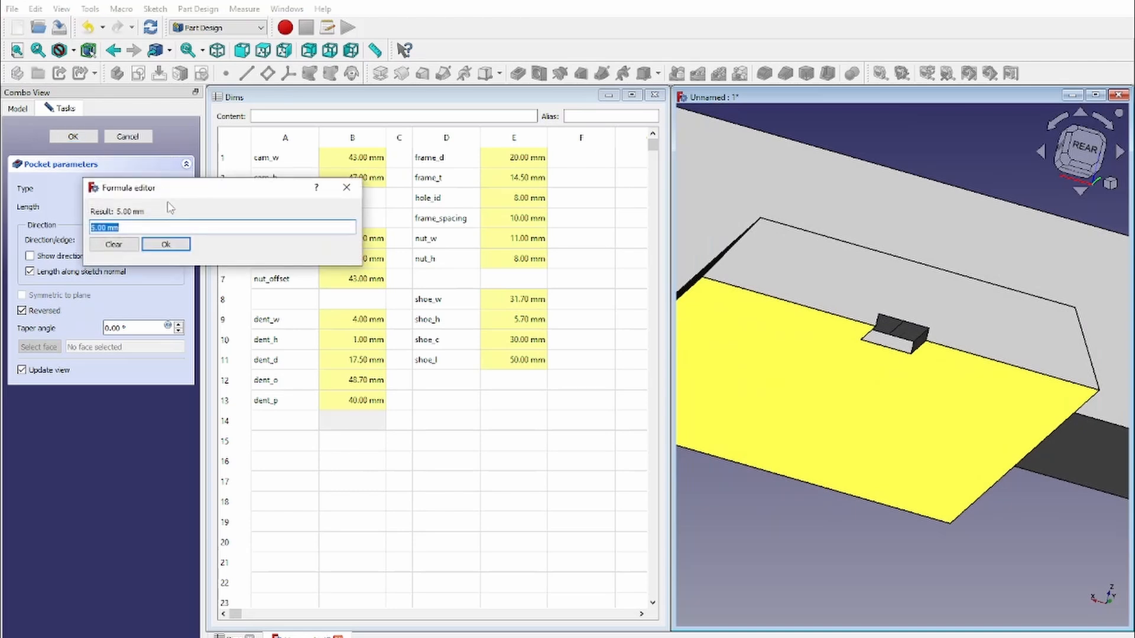
text(<<Dims>>.)
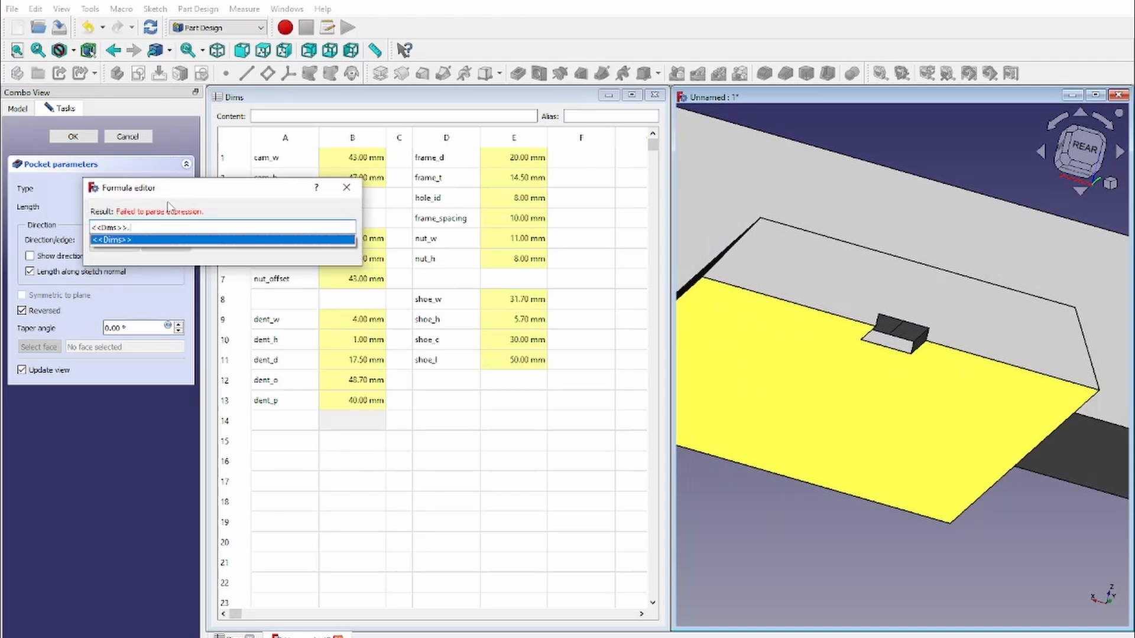
text(dent)
key(Down)
key(Down)
key(Down)
key(Return)
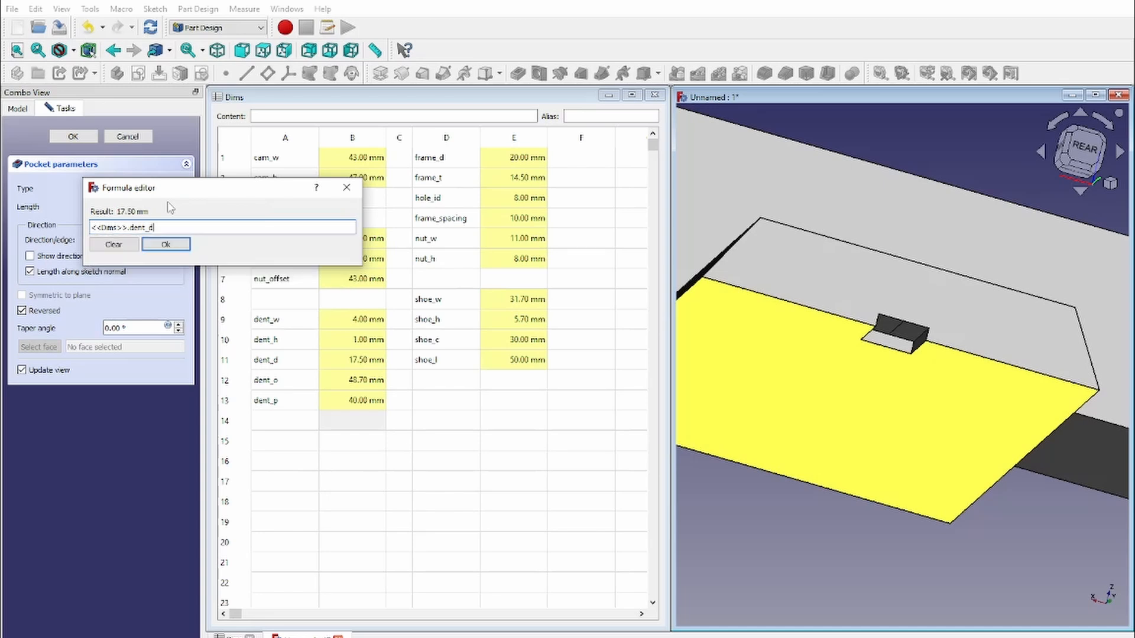
key(Return)
key(Return)
key(5)
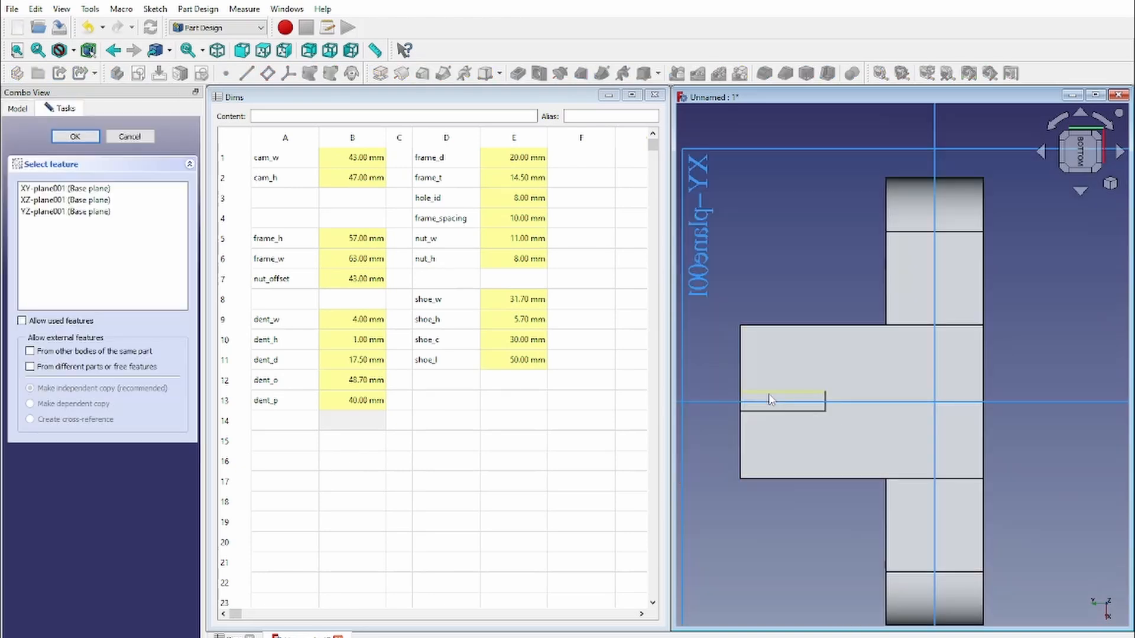
Save the document as cam-frame-shoe in the _freecad folder on the D: drive.
key(ctrl+s)
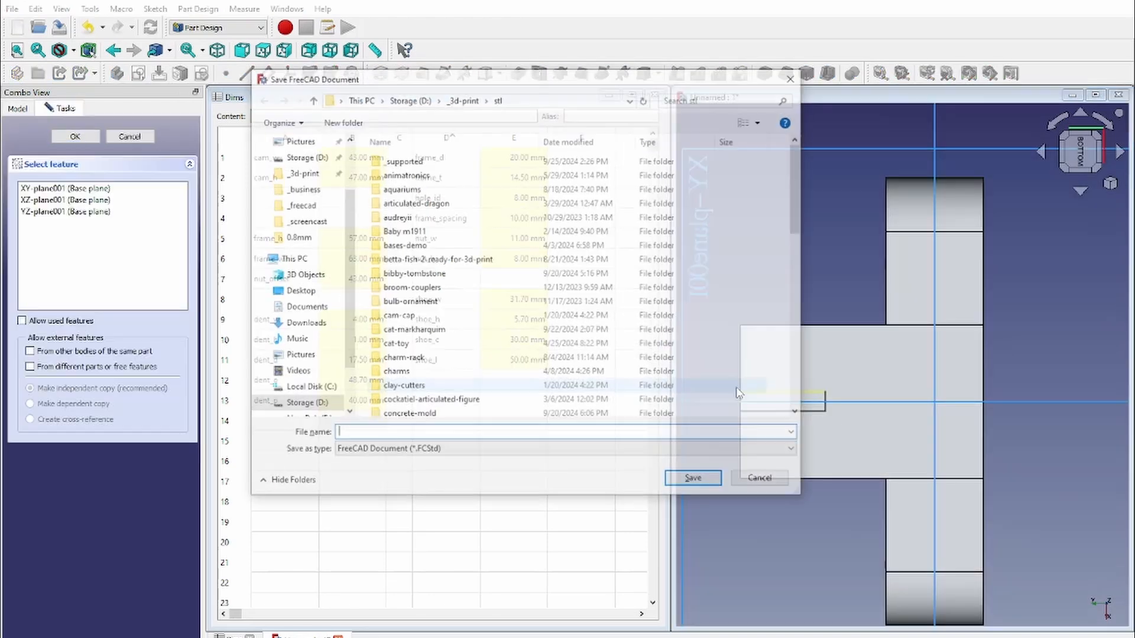
click(409, 99)
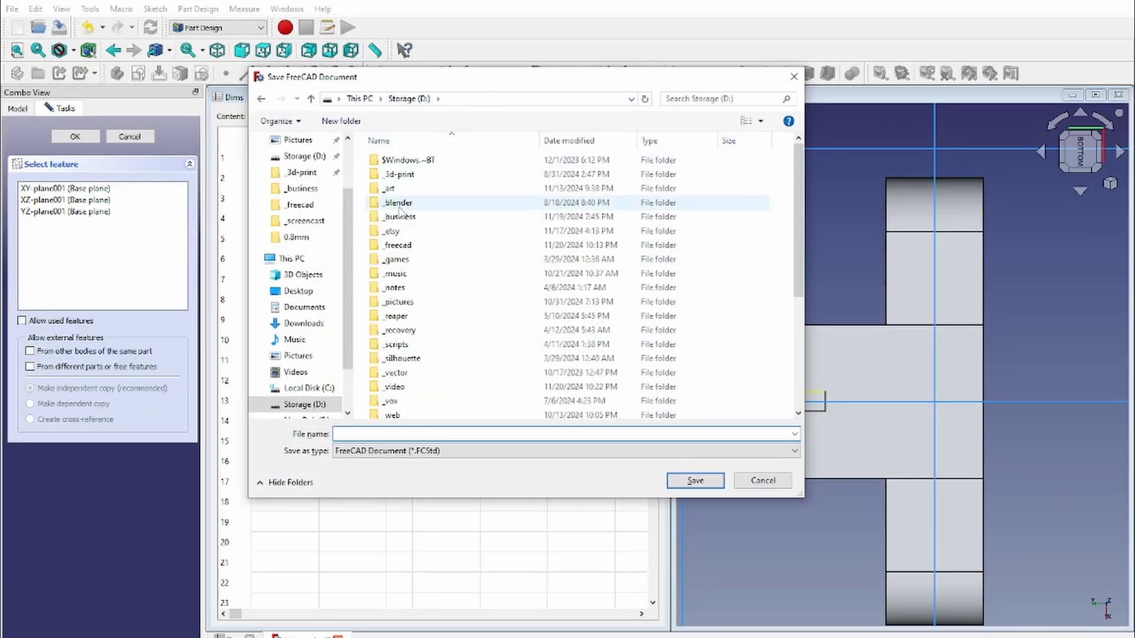
double_click(409, 248)
click(469, 434)
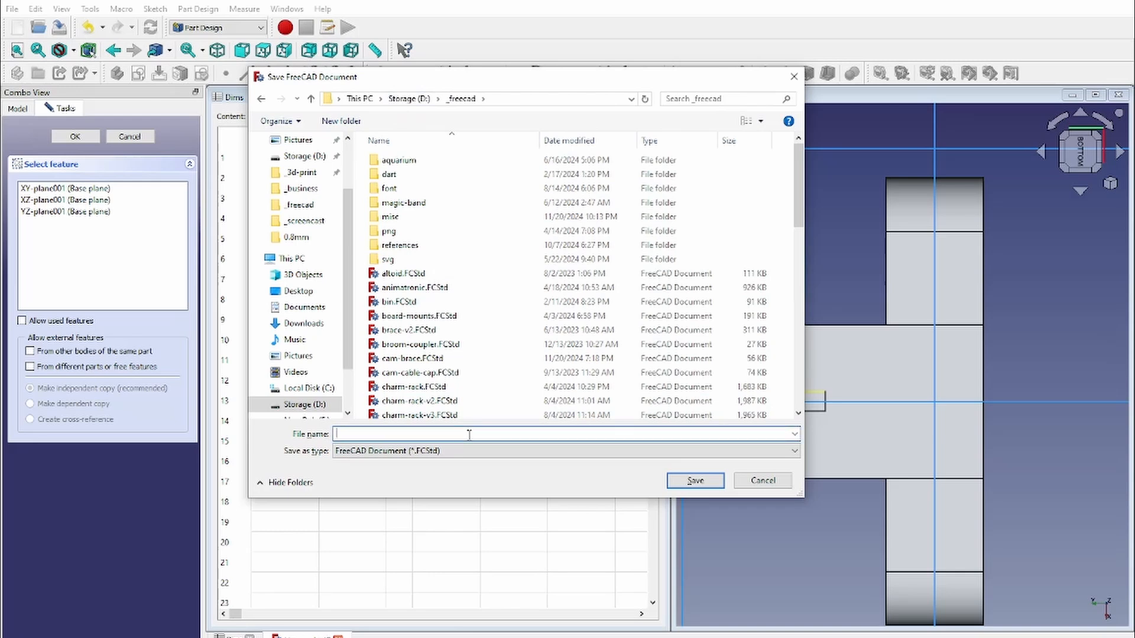
text(frame)
text(cam-fra)
text(me-shoe)
key(Return)
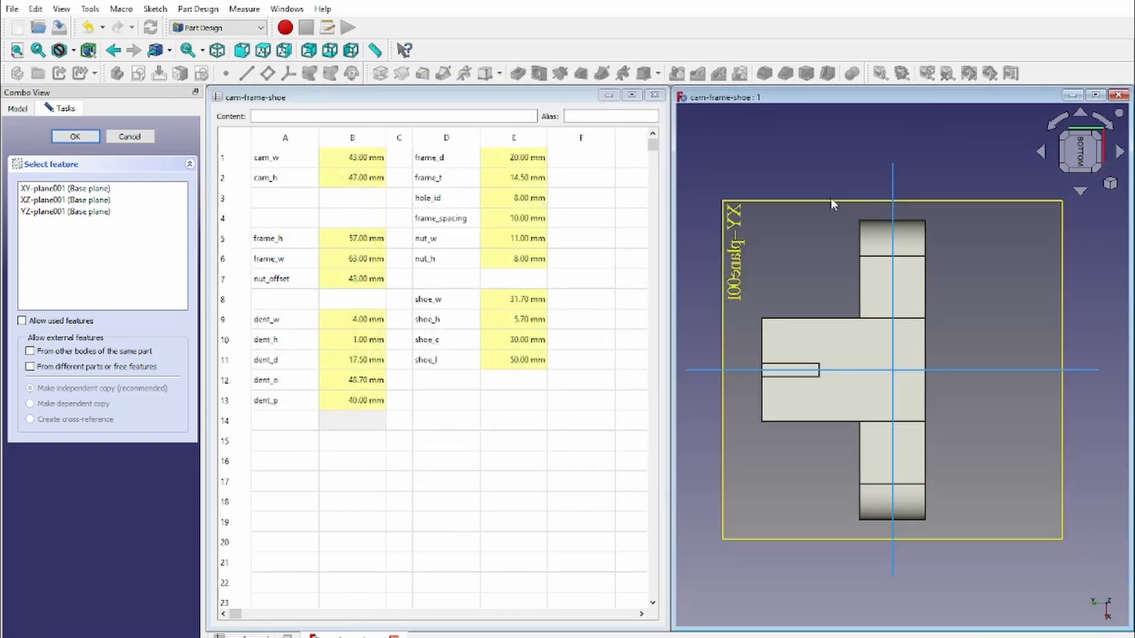
Create a sketch on the Shoe body's XY plane with an origin-centred hexagon of about 7 mm radius and a vertex on the vertical axis.
click(831, 198)
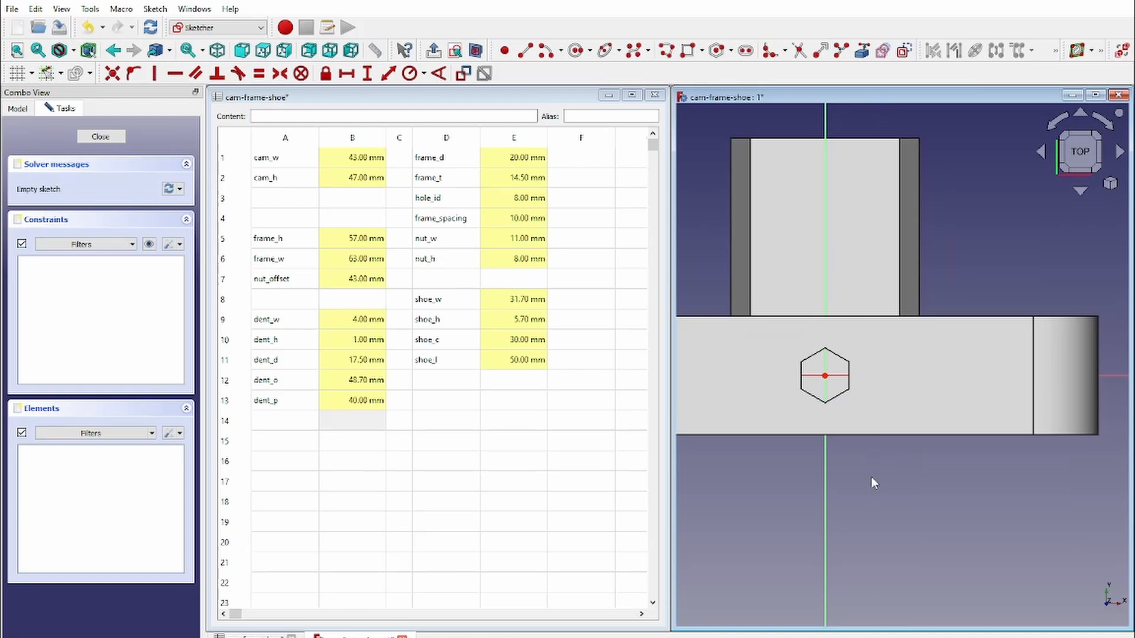
click(841, 360)
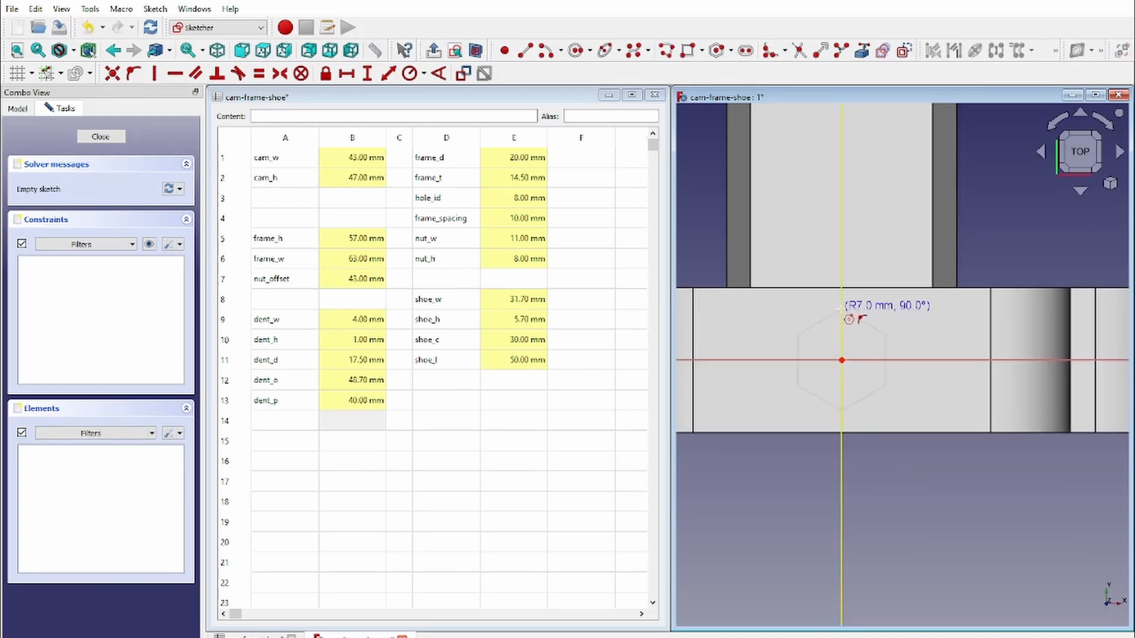
click(841, 313)
scroll(887, 348, up, 4)
middle_drag(792, 369, 928, 364)
scroll(928, 369, down, 2)
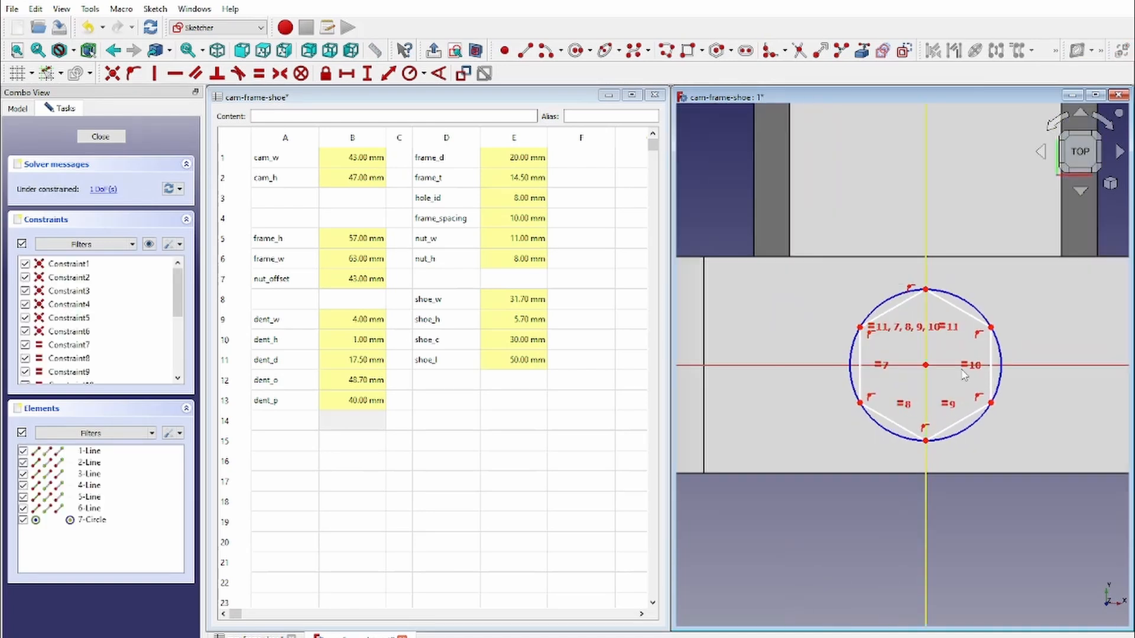
Add a construction circle tangent inside the hexagon, constrain its radius to 4 mm and finish the sketch.
scroll(928, 378, up, 1)
scroll(1123, 339, up, 1)
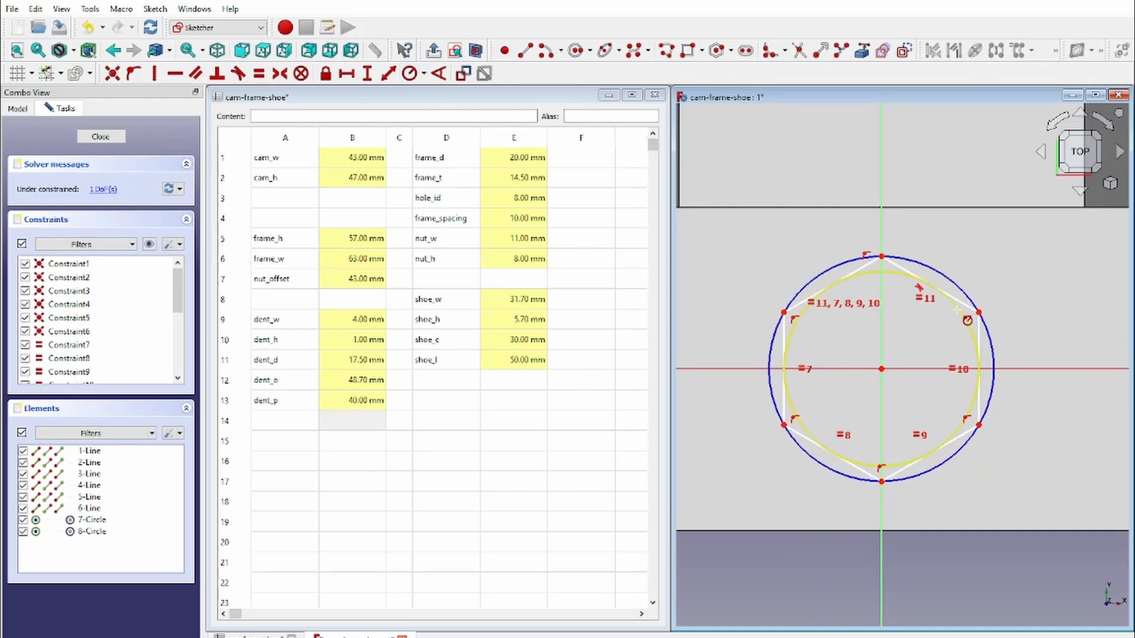
click(968, 320)
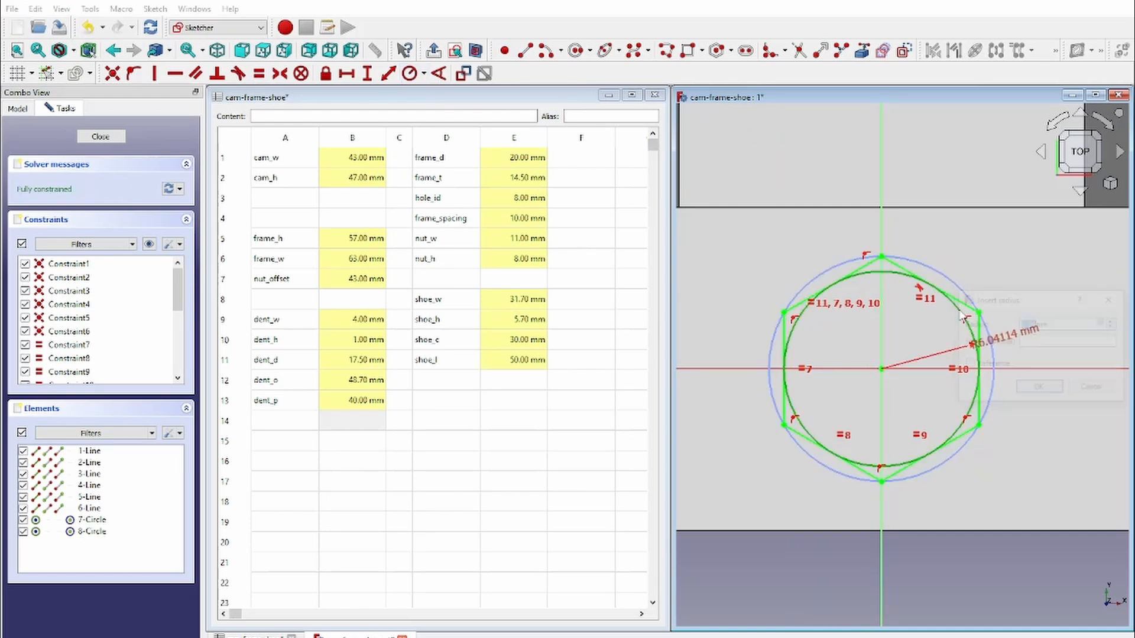
click(1103, 323)
text(4)
key(Return)
key(Return)
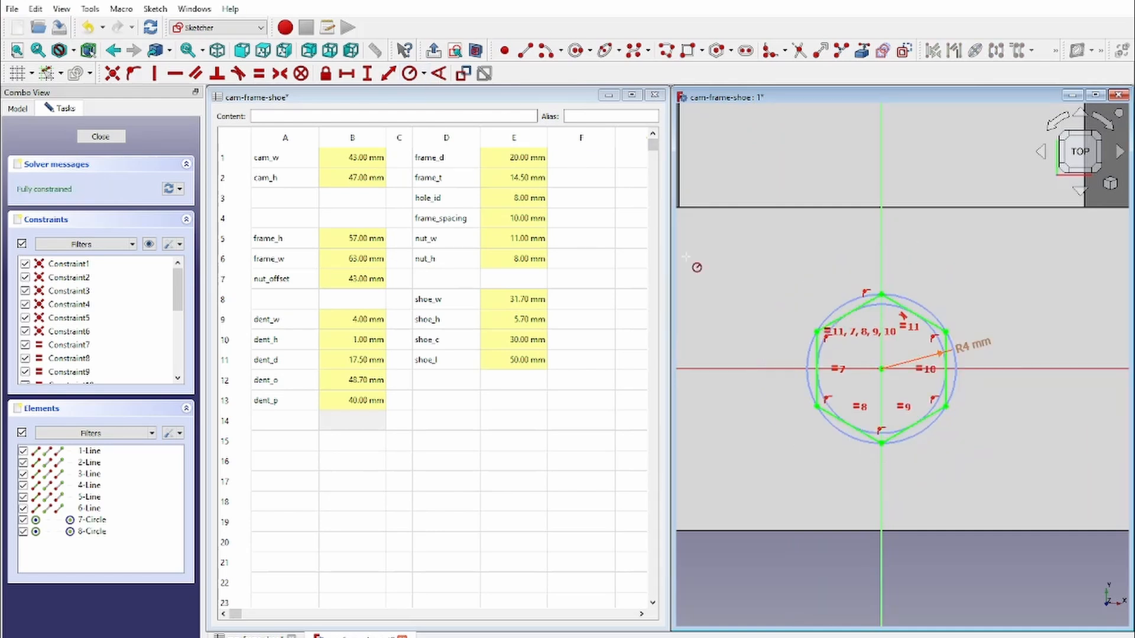
click(101, 137)
Set the z attachment position of the hexagon sketch to the expression -<<Dims>>.nut_offset.
click(97, 524)
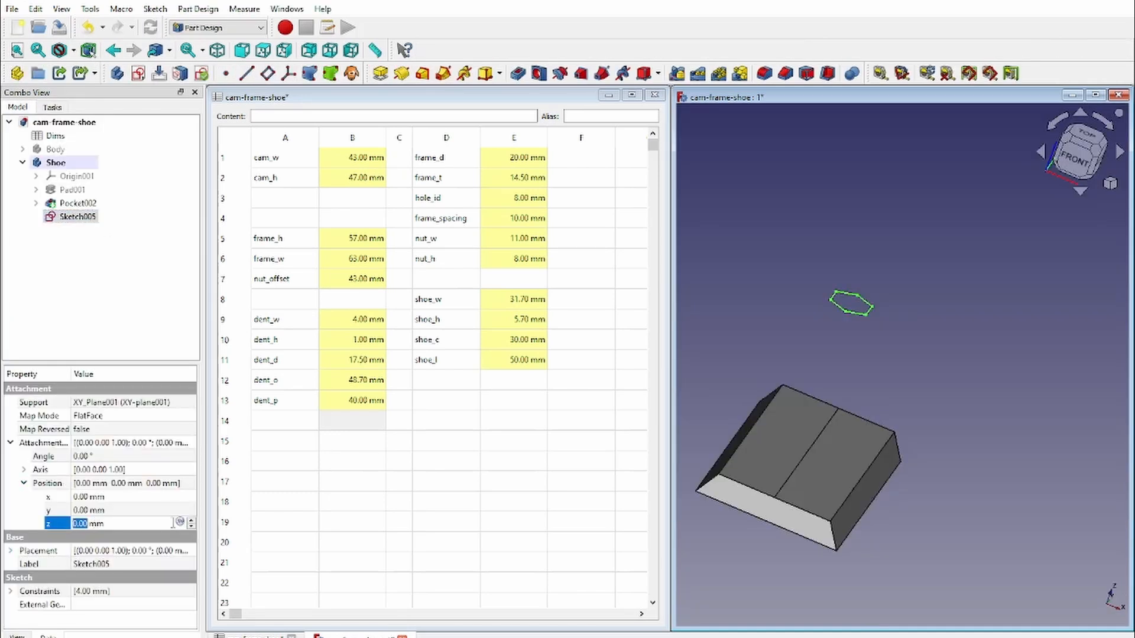
click(177, 524)
key(BackSpace)
text(-<<Dims>>.nu)
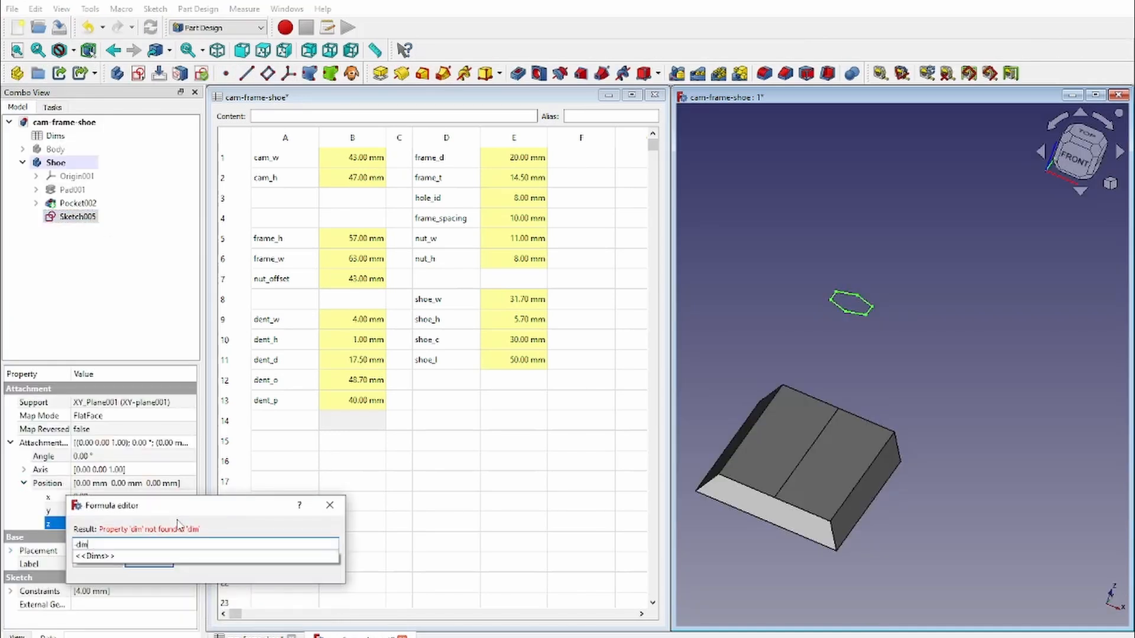
text(t)
key(Down)
key(Down)
key(Down)
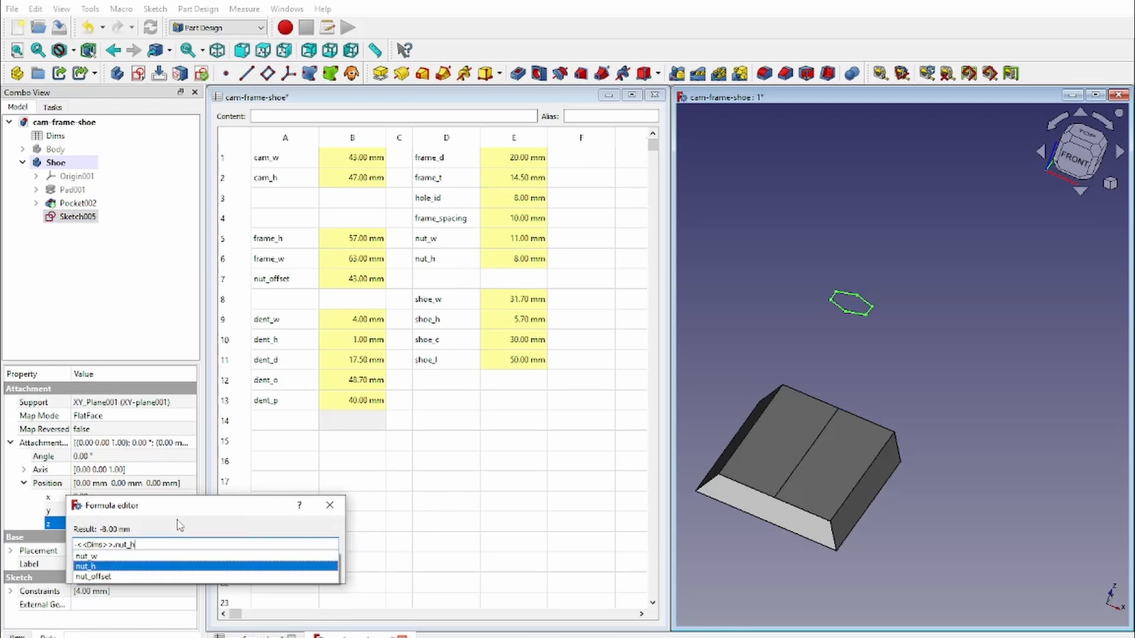
key(Return)
key(Return)
Pocket the hexagon sketch through the shoe with its length set to the expression <<Dims>>.shoe_h.
scroll(859, 460, up, 2)
middle_drag(859, 460, 915, 380)
click(524, 77)
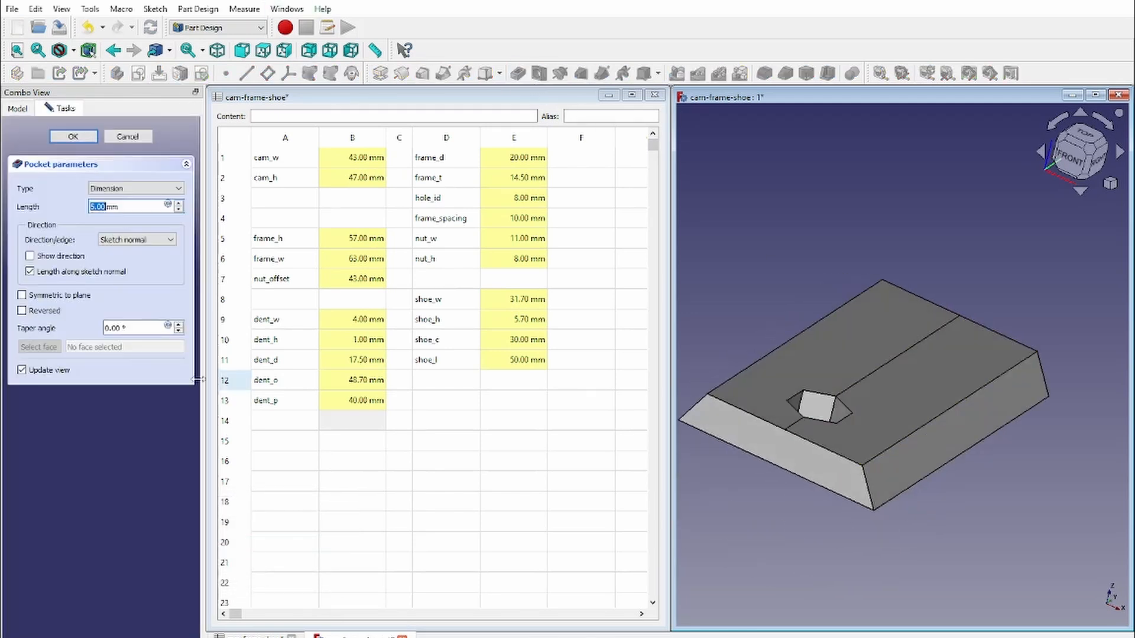
click(168, 205)
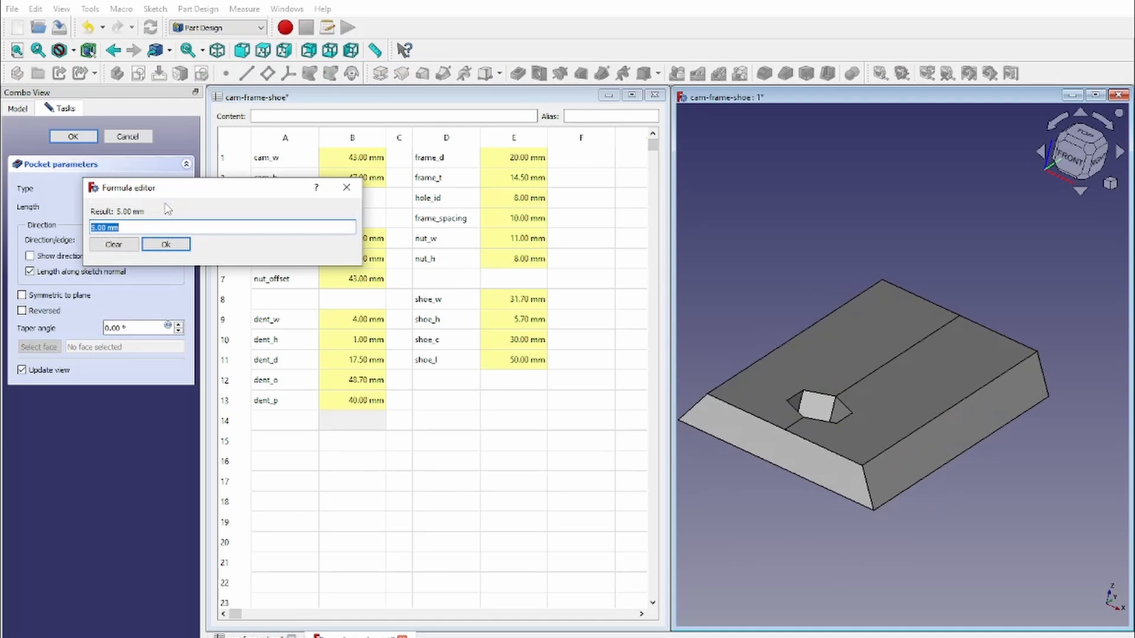
text(<<Dims>>.sh)
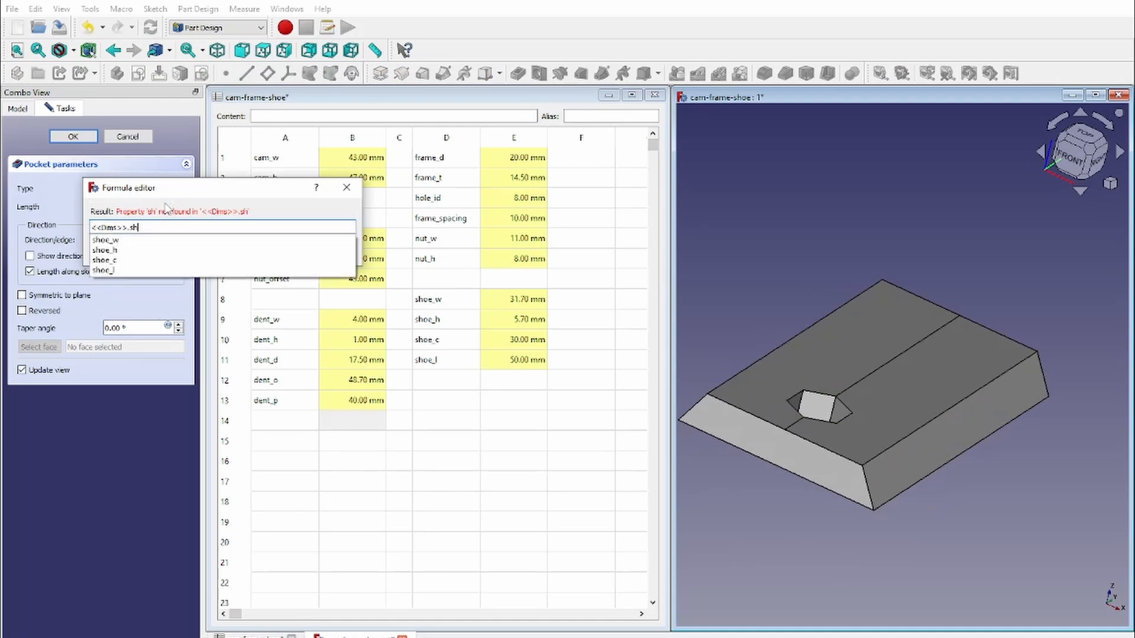
key(Down)
key(Down)
key(Return)
key(Return)
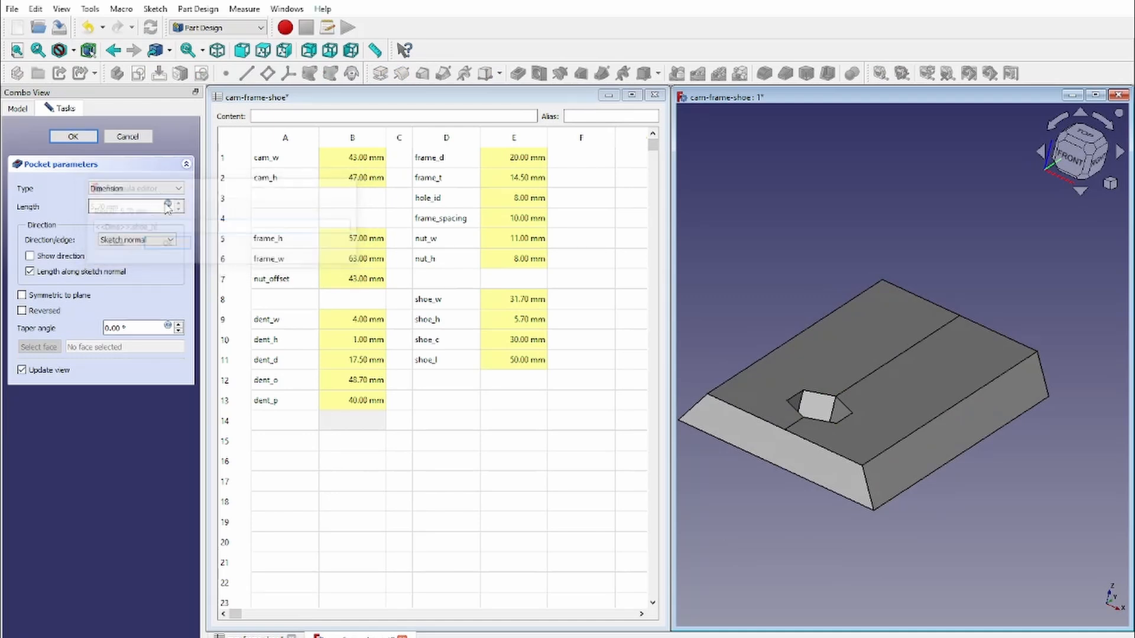
key(Return)
middle_drag(834, 395, 856, 556)
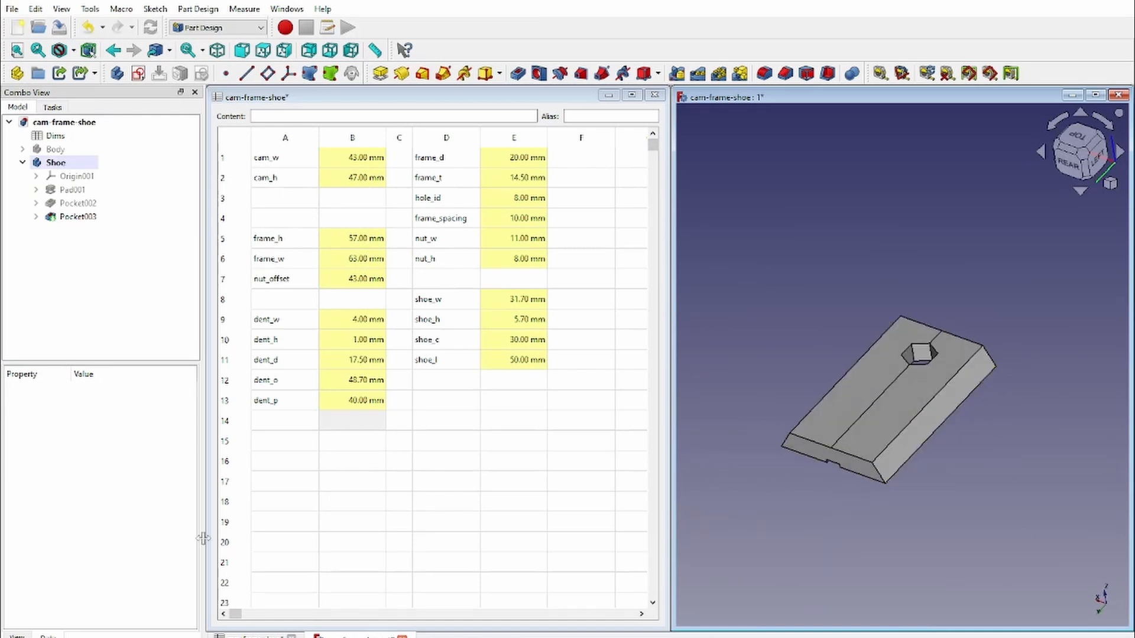